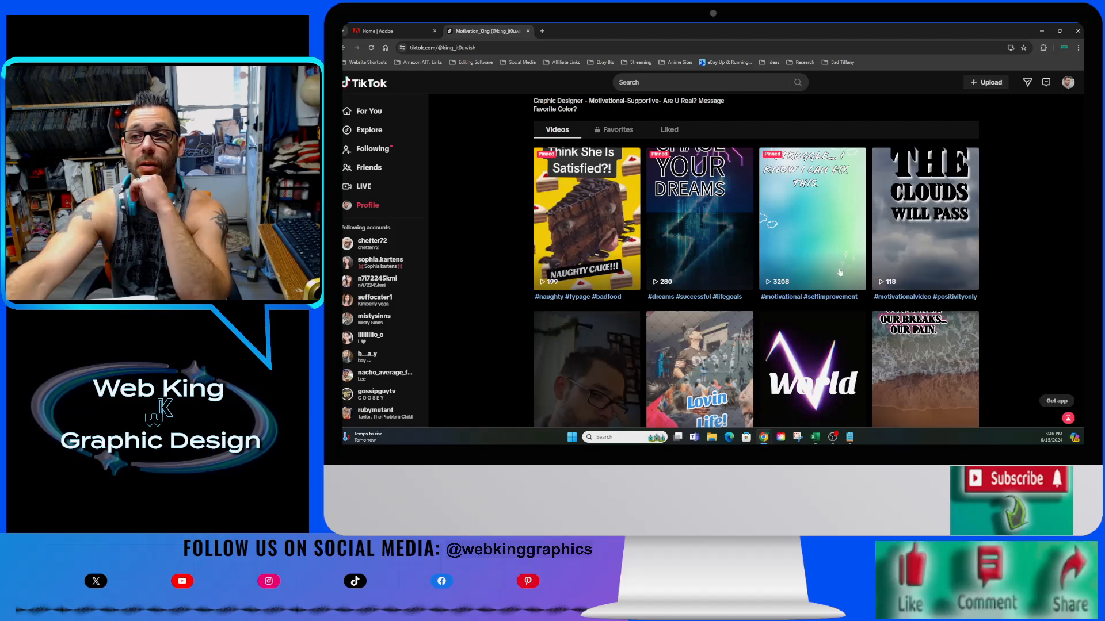
Watch the pinned "Chase Your Dreams" video with its sound on and the pinned "I Struggle" video on the TikTok profile.
left_click(718, 271)
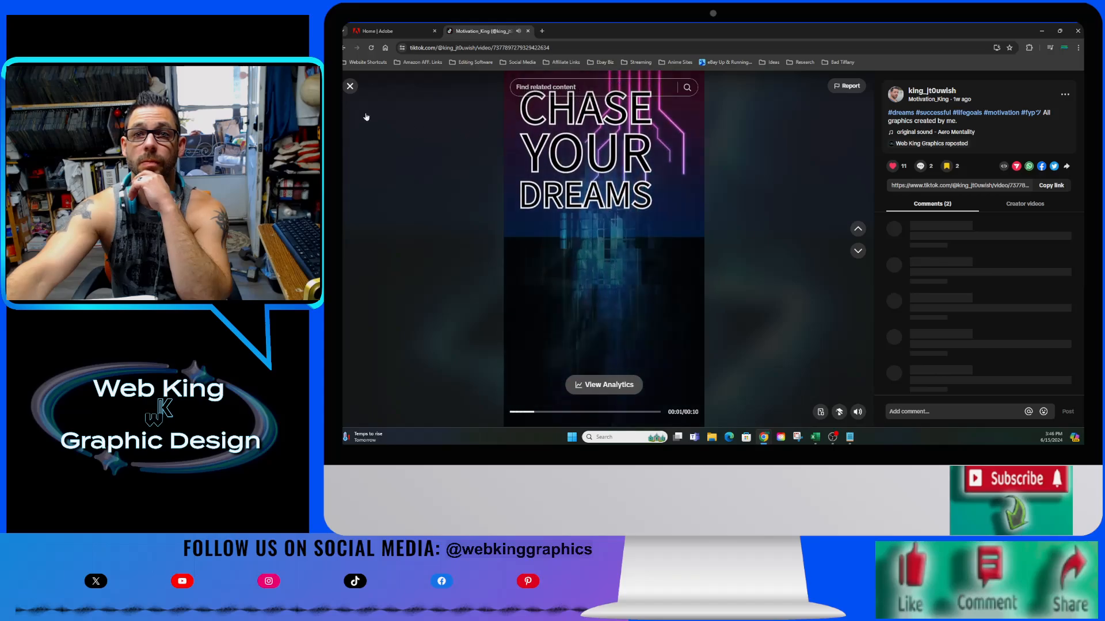
left_click(857, 412)
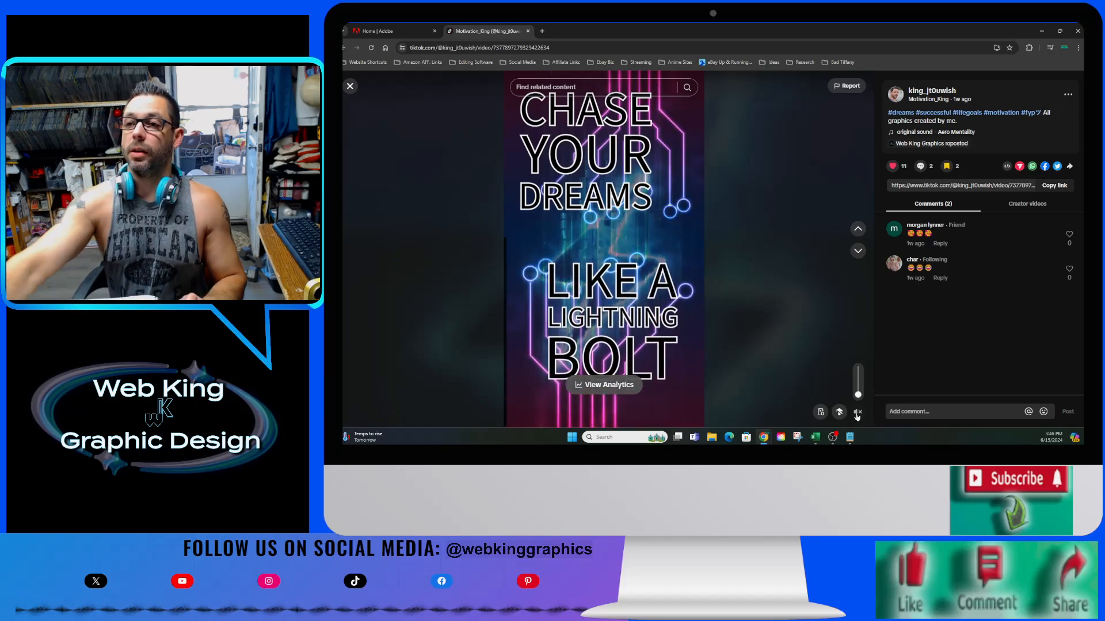
left_click(858, 414)
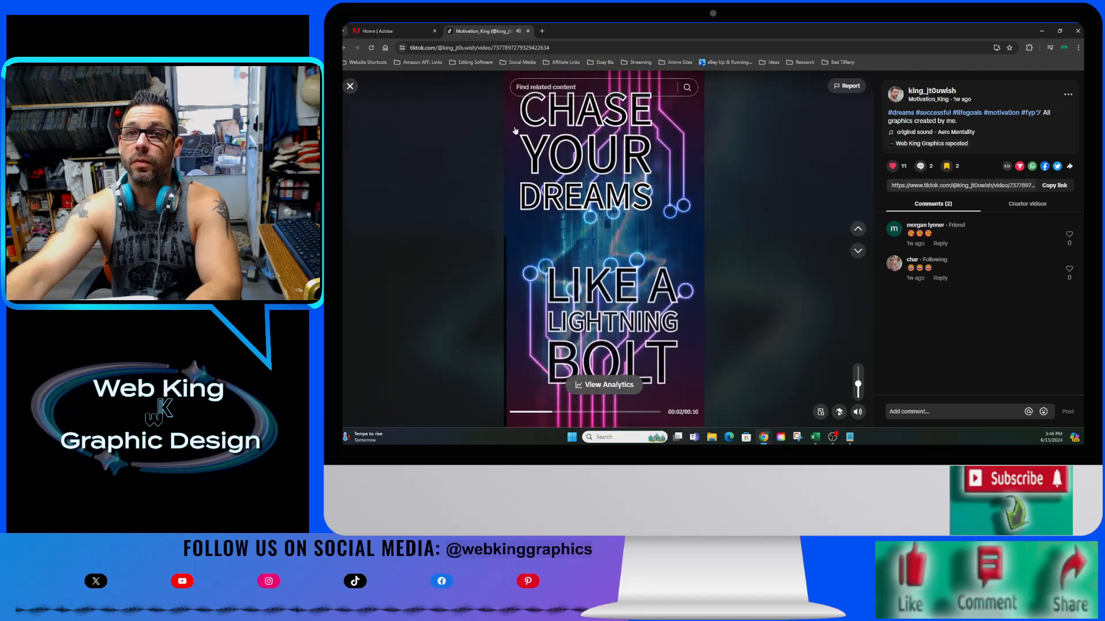
left_click(350, 86)
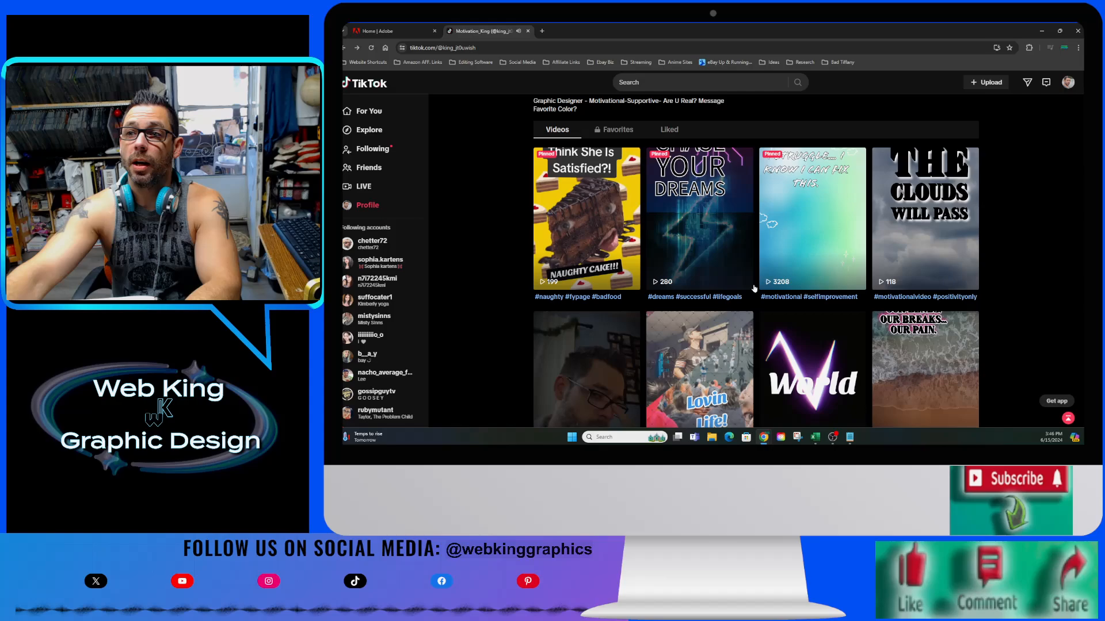
left_click(831, 274)
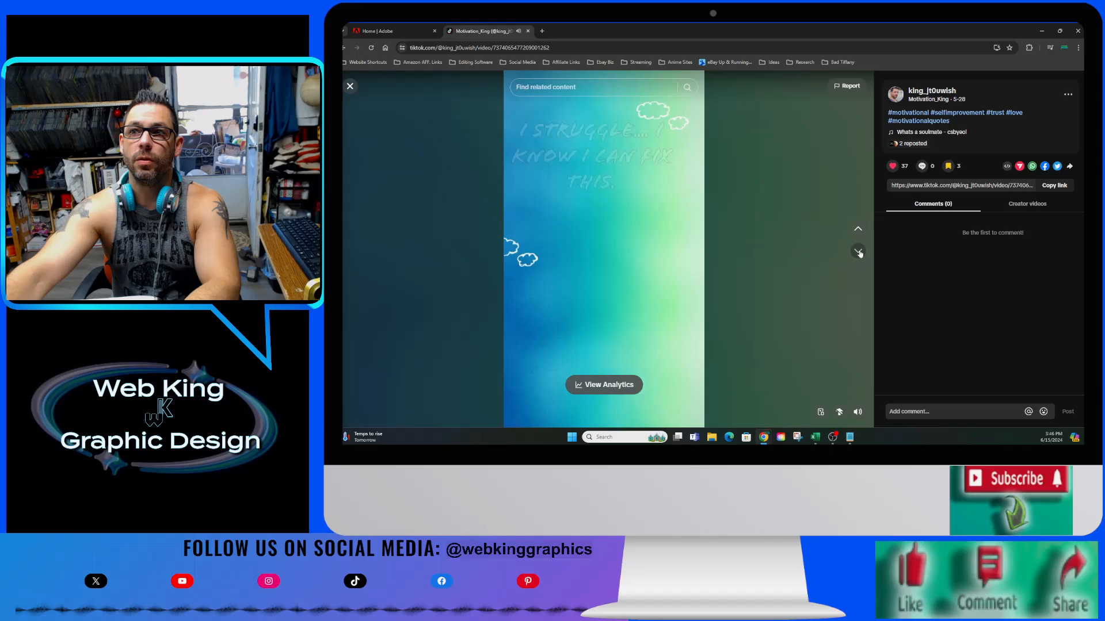
left_click(350, 87)
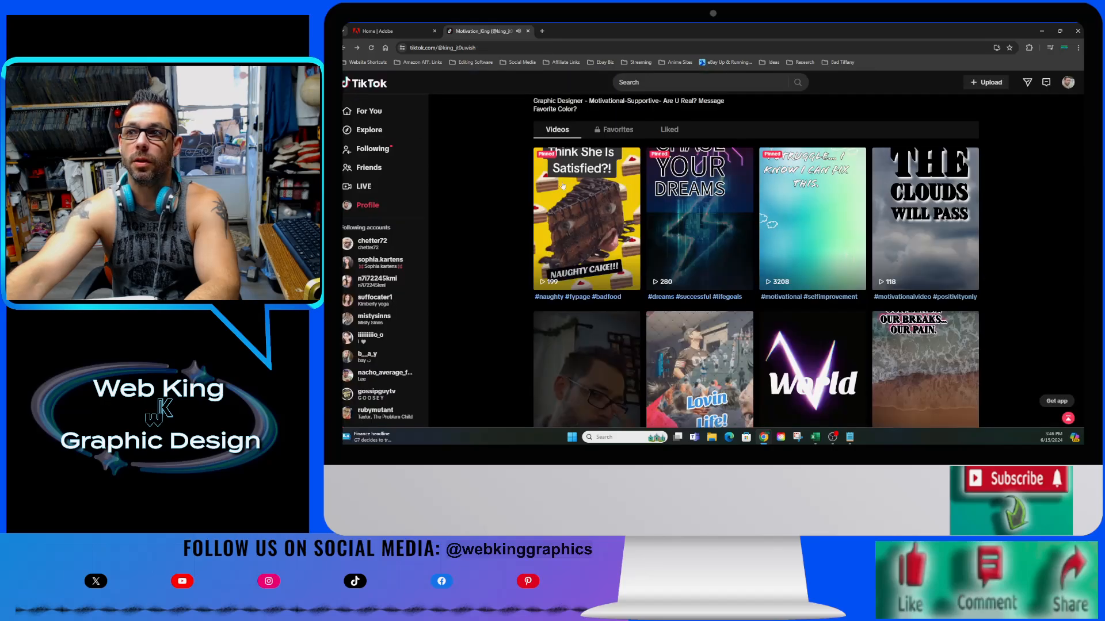
Play "The Clouds Will Pass" at a lower volume and view the profile videos that follow it, then close the viewer.
left_click(931, 271)
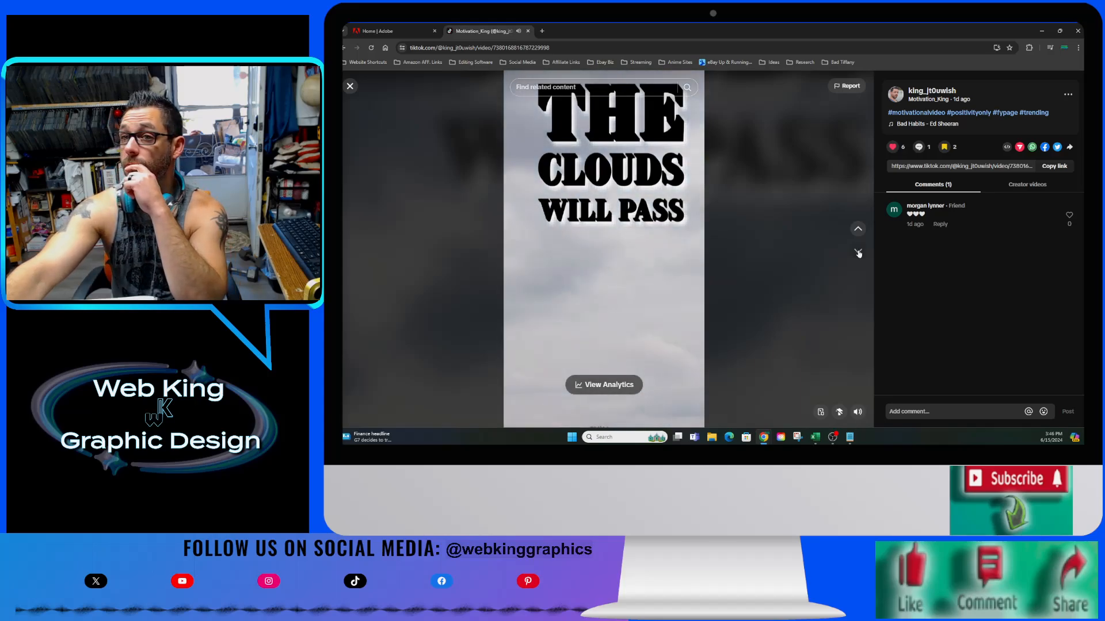
left_click(855, 415)
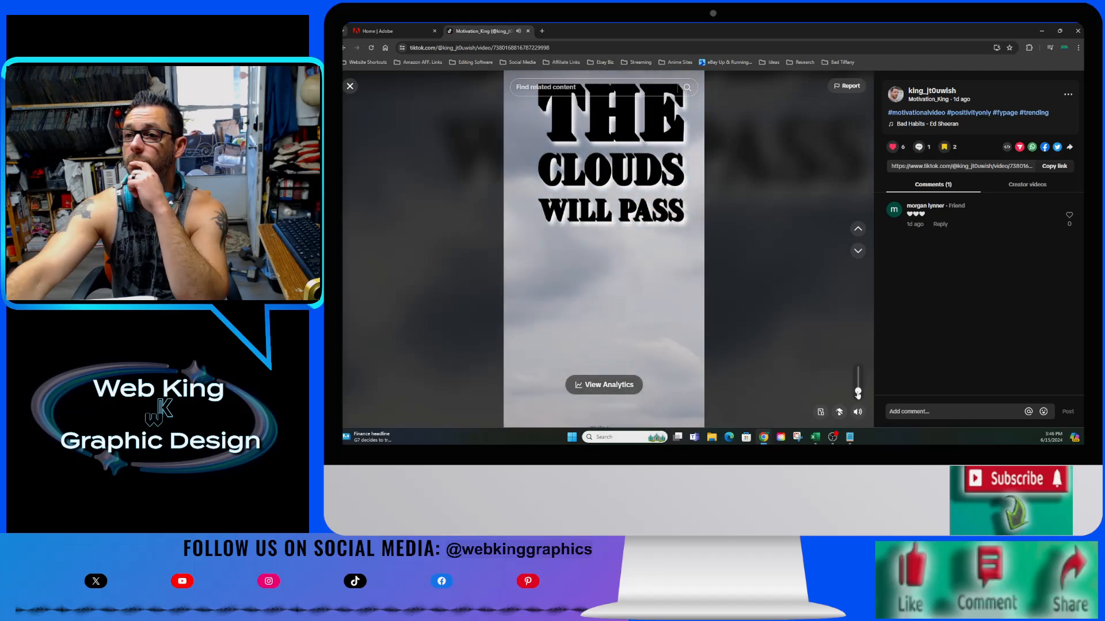
left_click(858, 251)
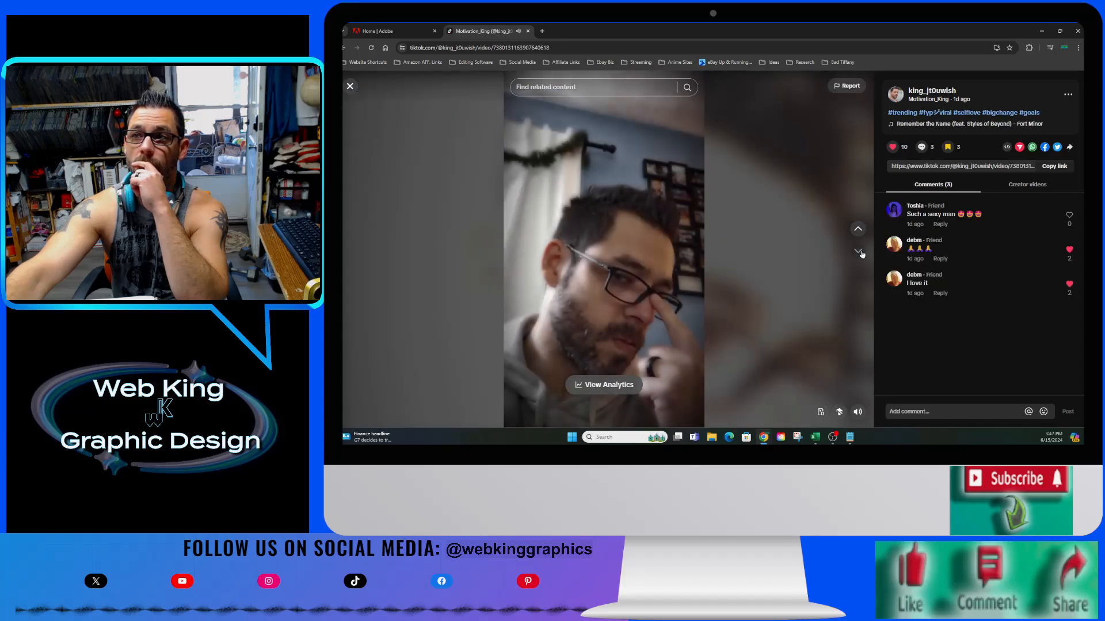
left_click(859, 253)
left_click(859, 257)
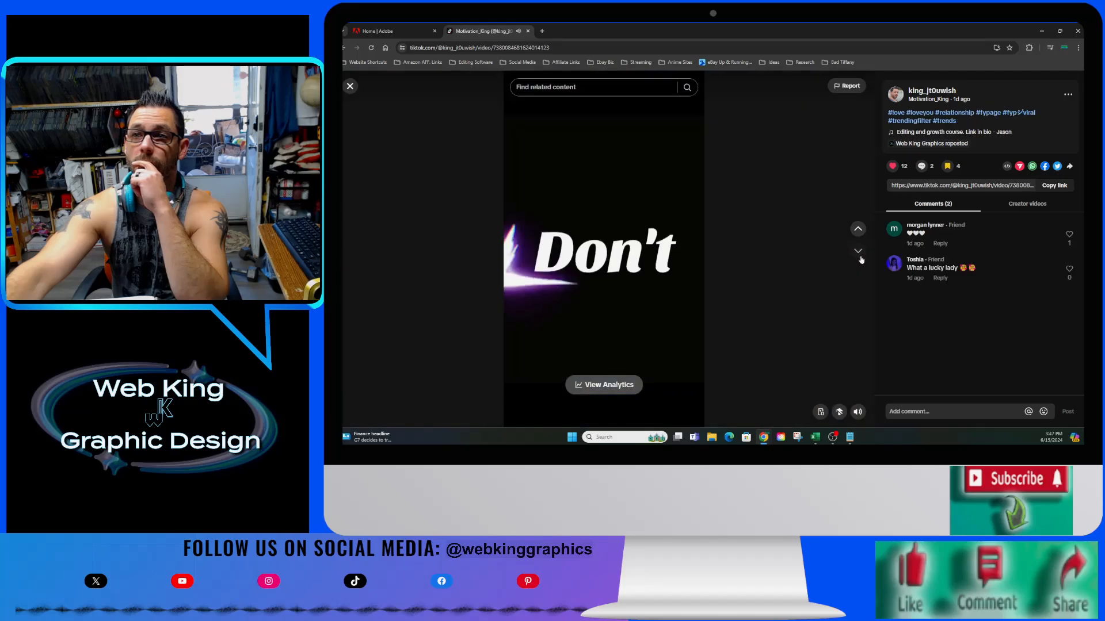
left_click(858, 253)
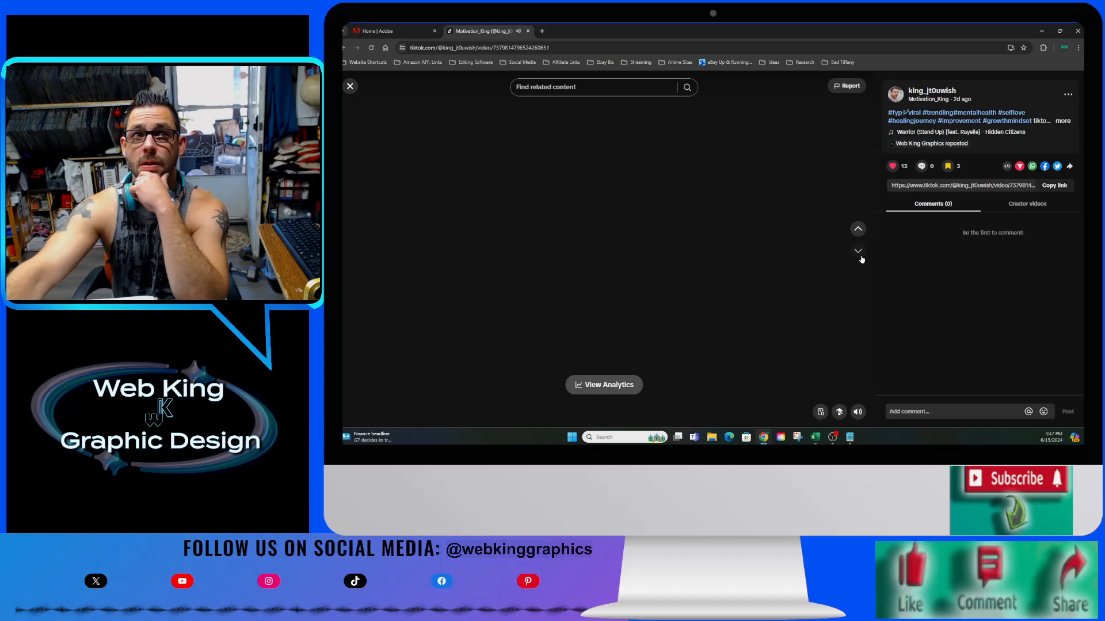
left_click(350, 87)
Play the "Our Bends, Our Breaks, Our Pain" video and view the following ones through to the "Blind Watch" gym duet.
scroll(932, 306, "down", 1)
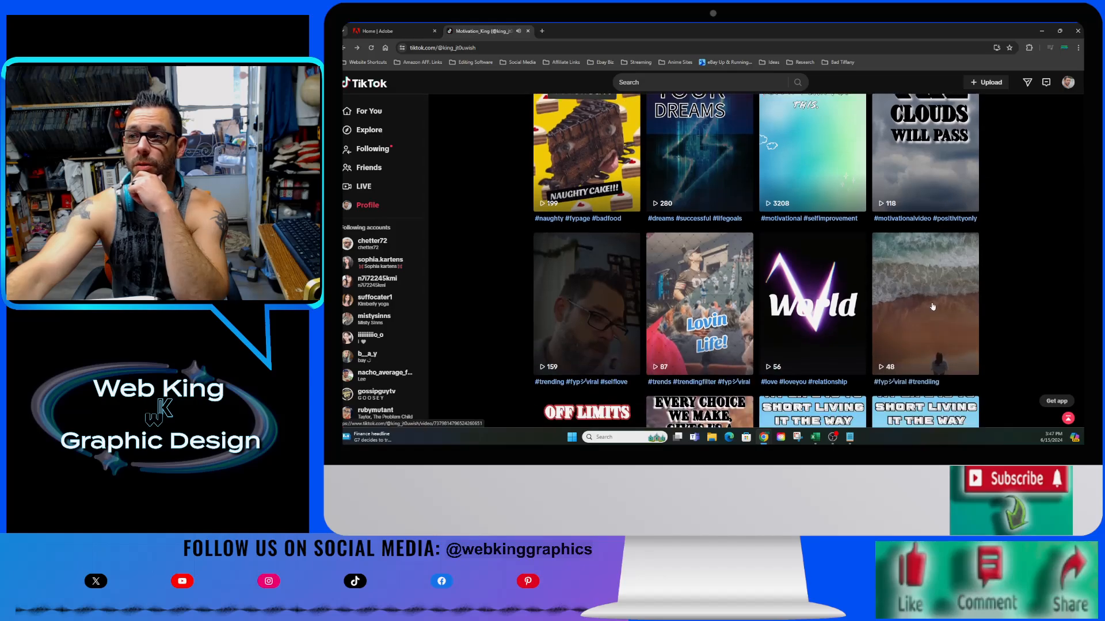
left_click(932, 306)
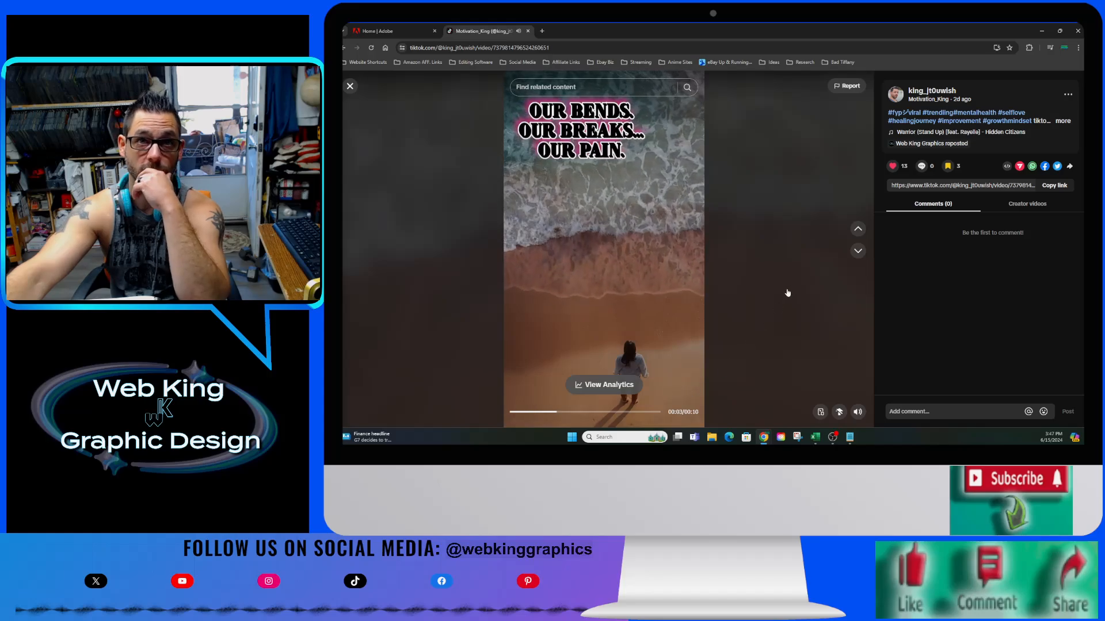
left_click(857, 252)
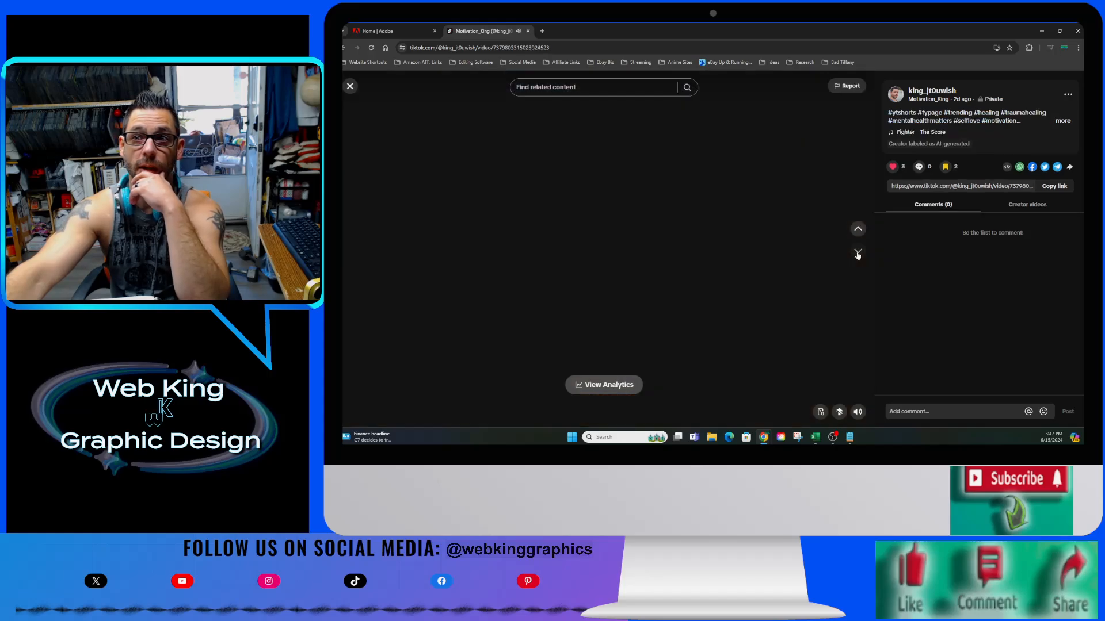
left_click(858, 254)
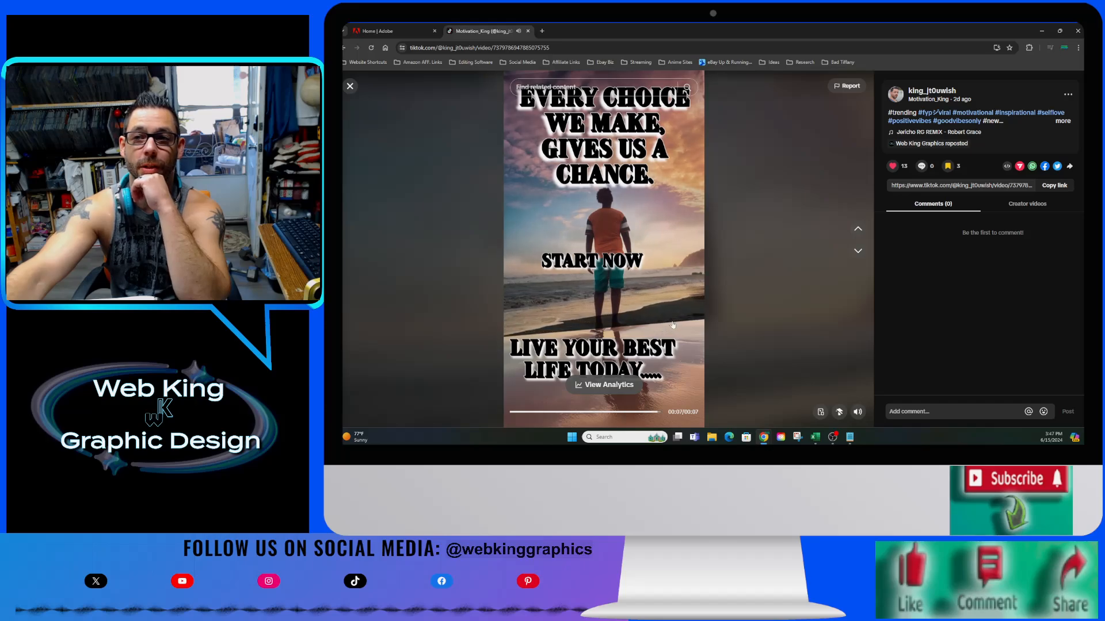
left_click(857, 253)
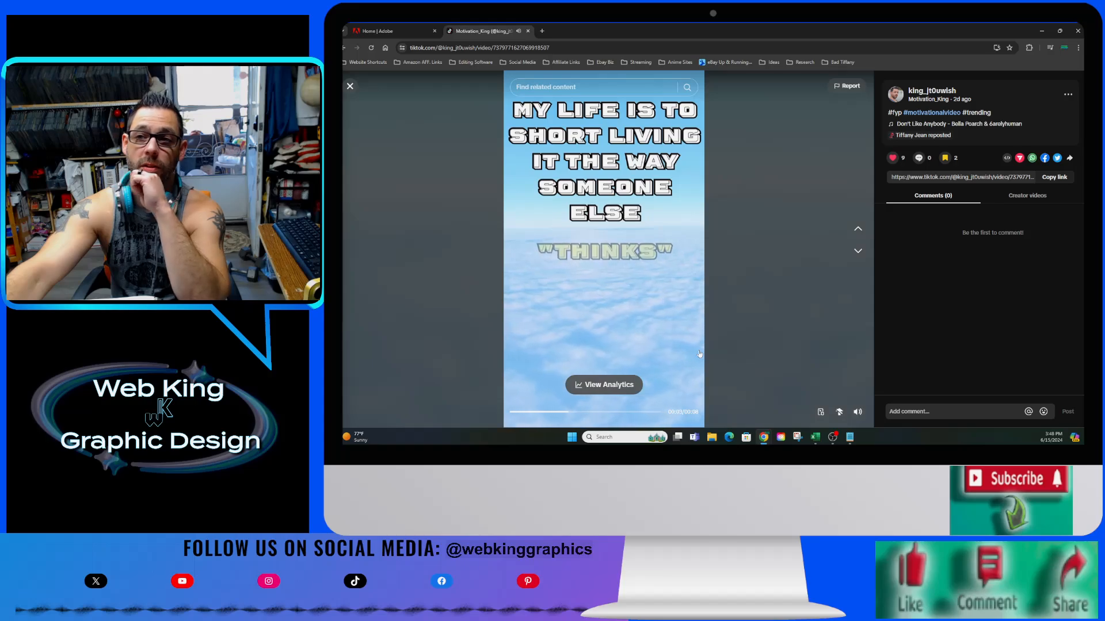
left_click(858, 251)
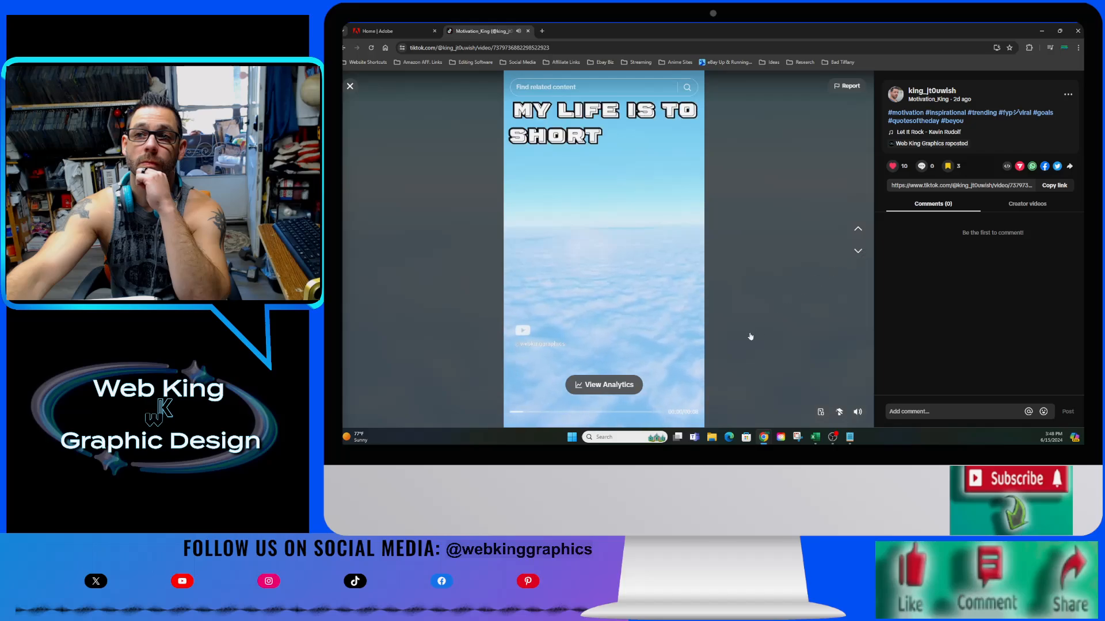
left_click(858, 252)
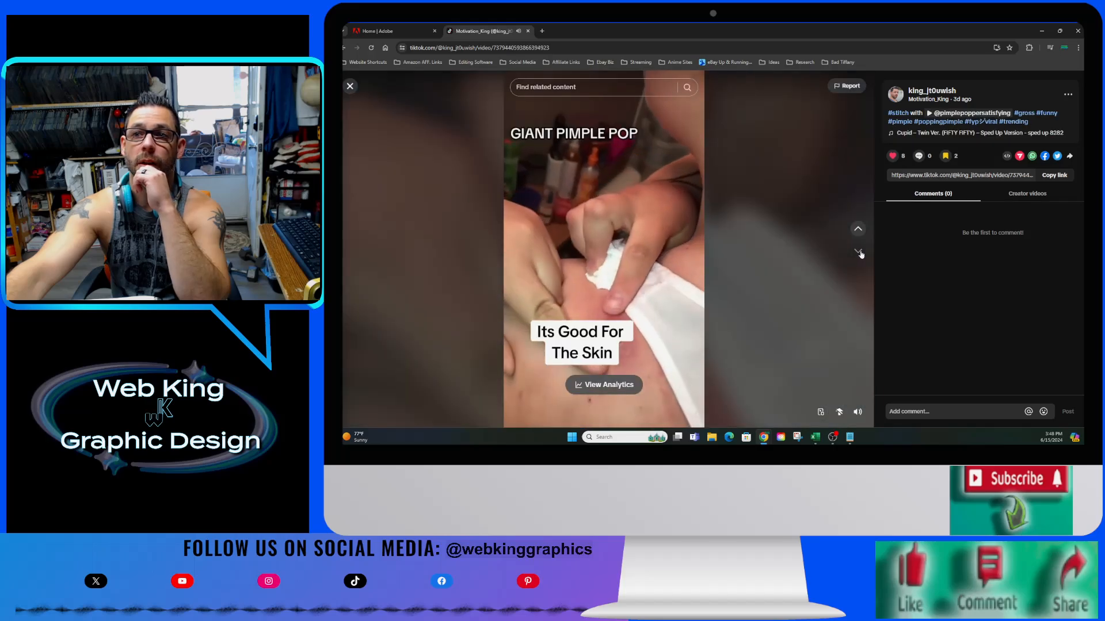
left_click(859, 252)
left_click(858, 252)
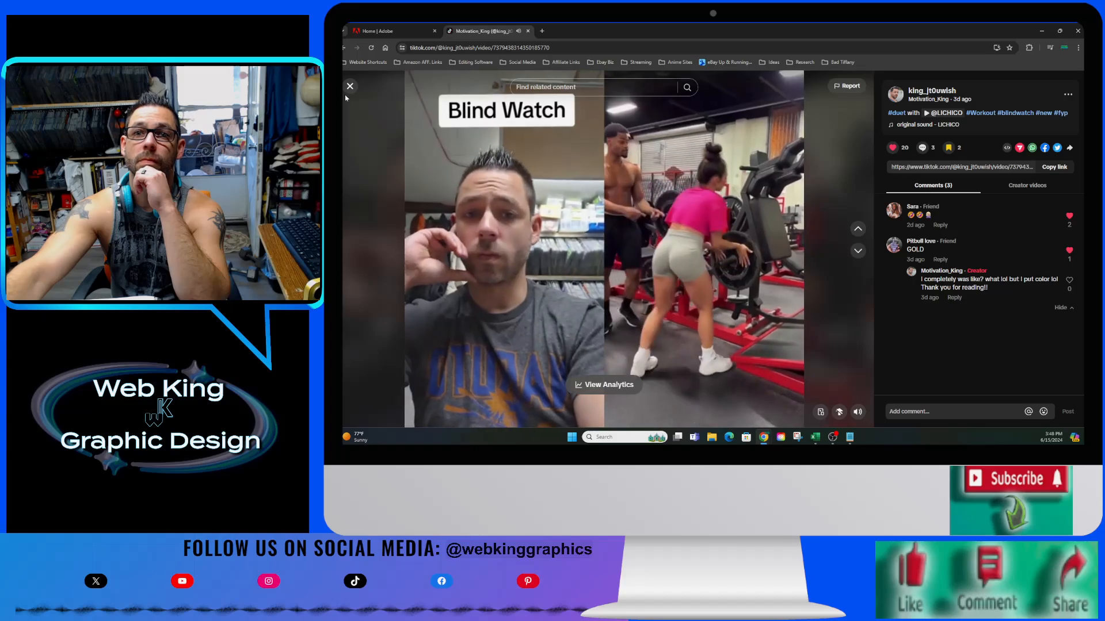
left_click(350, 87)
Play the "As Parents" video, followed by the sepia road video and the R.I.P. drawing video, and return to the profile.
scroll(837, 307, "down", 8)
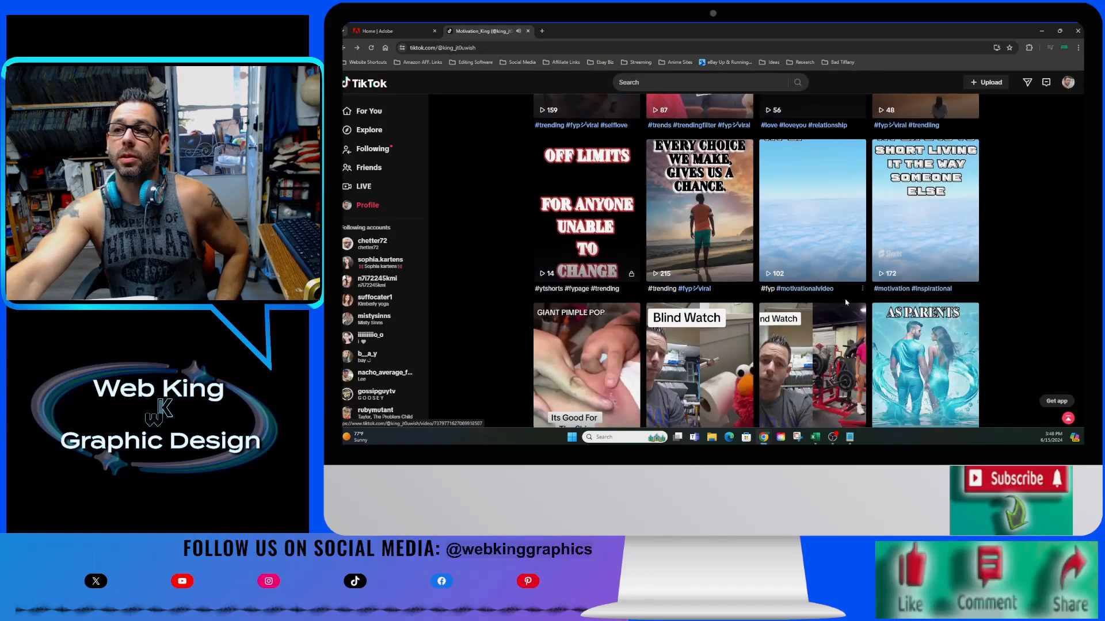
left_click(921, 172)
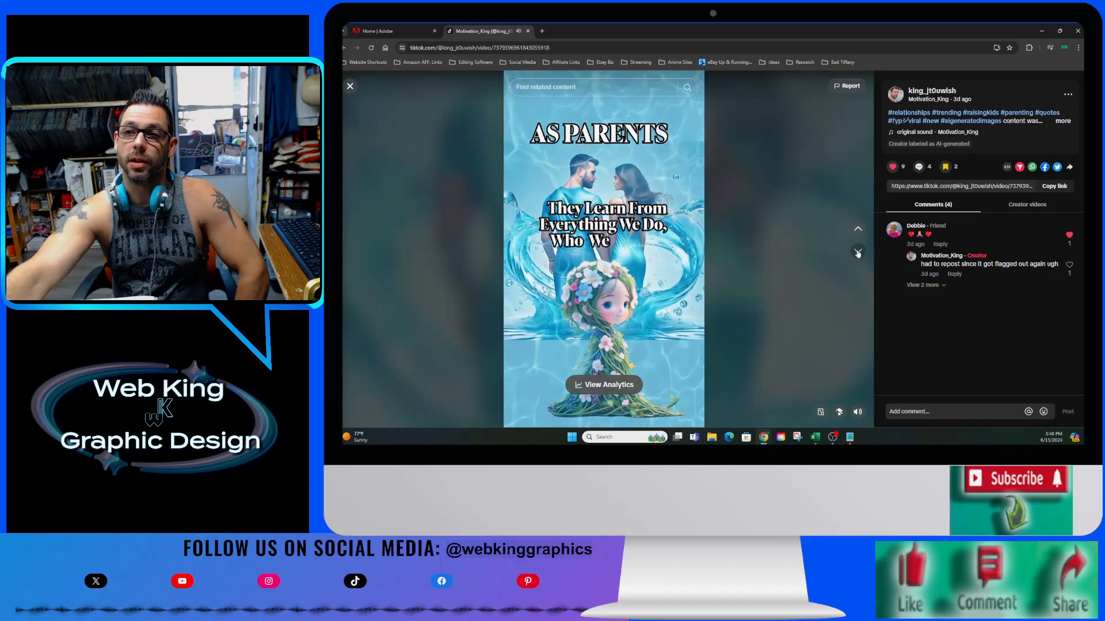
left_click(857, 252)
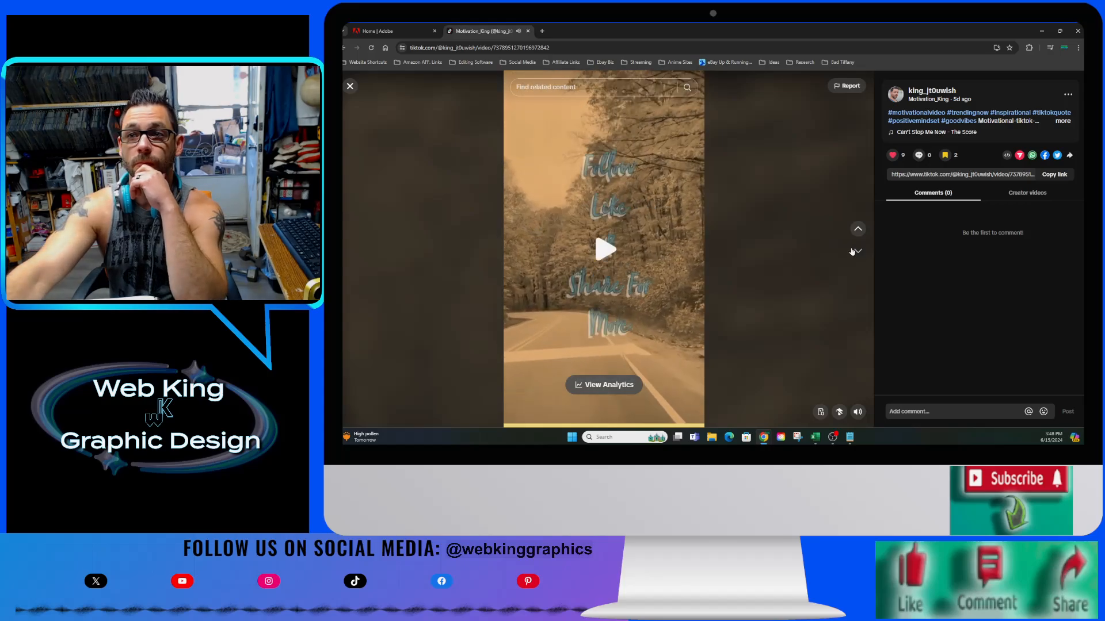
left_click(856, 251)
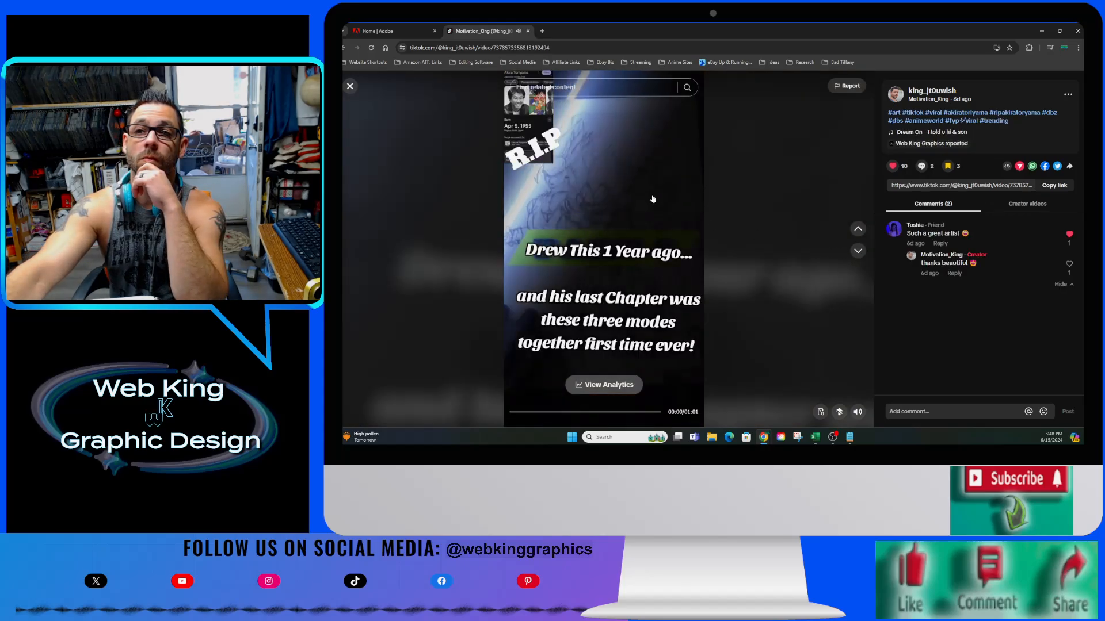
left_click(350, 85)
View the "Compliment Someone Today" and "Take A Deep Breathe" videos and look over the surrounding older posts.
scroll(792, 296, "down", 3)
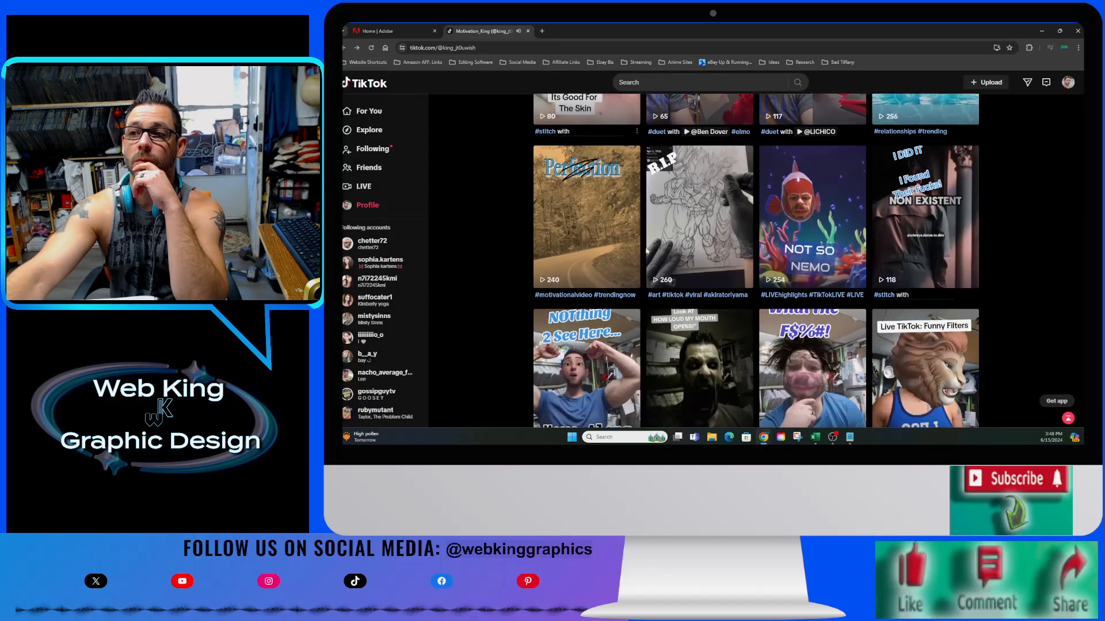
scroll(792, 296, "down", 8)
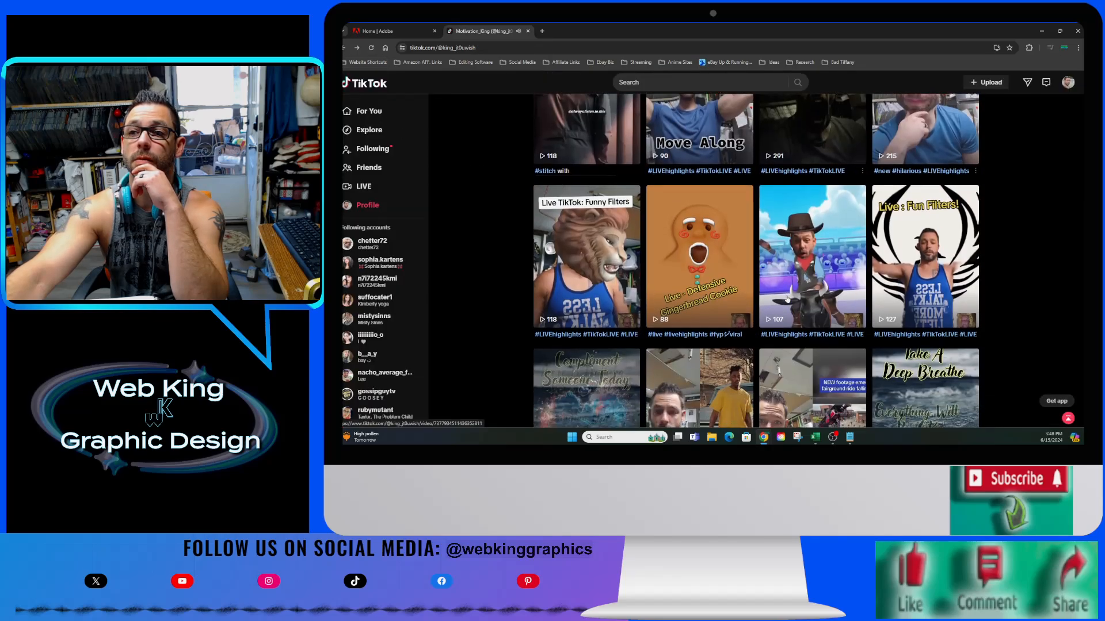
left_click(602, 266)
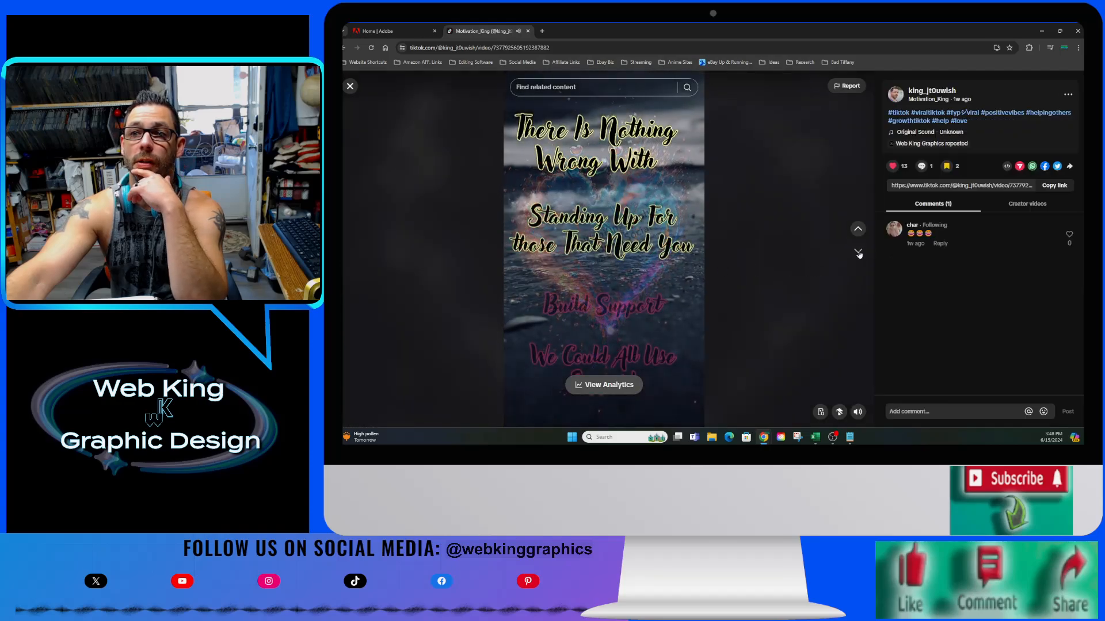
left_click(350, 86)
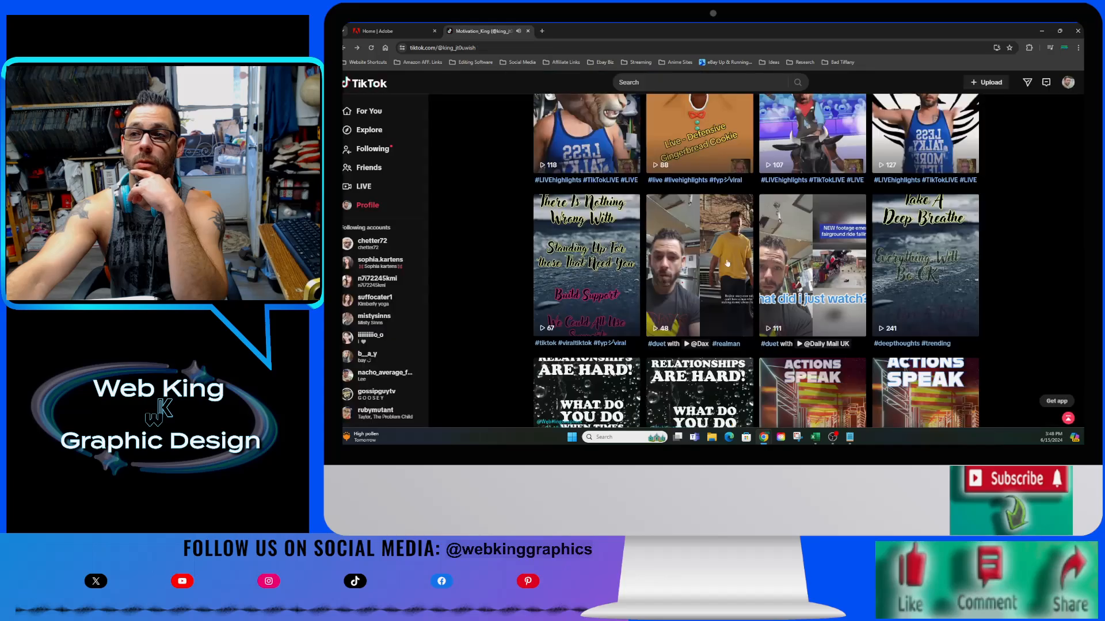
left_click(906, 298)
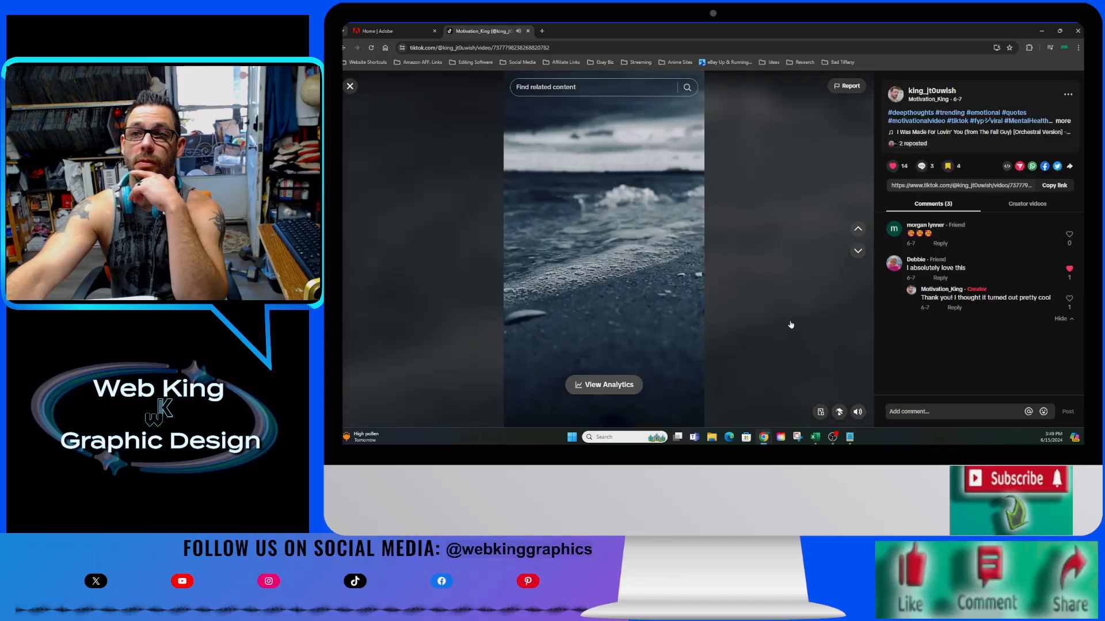
scroll(791, 324, "down", 1)
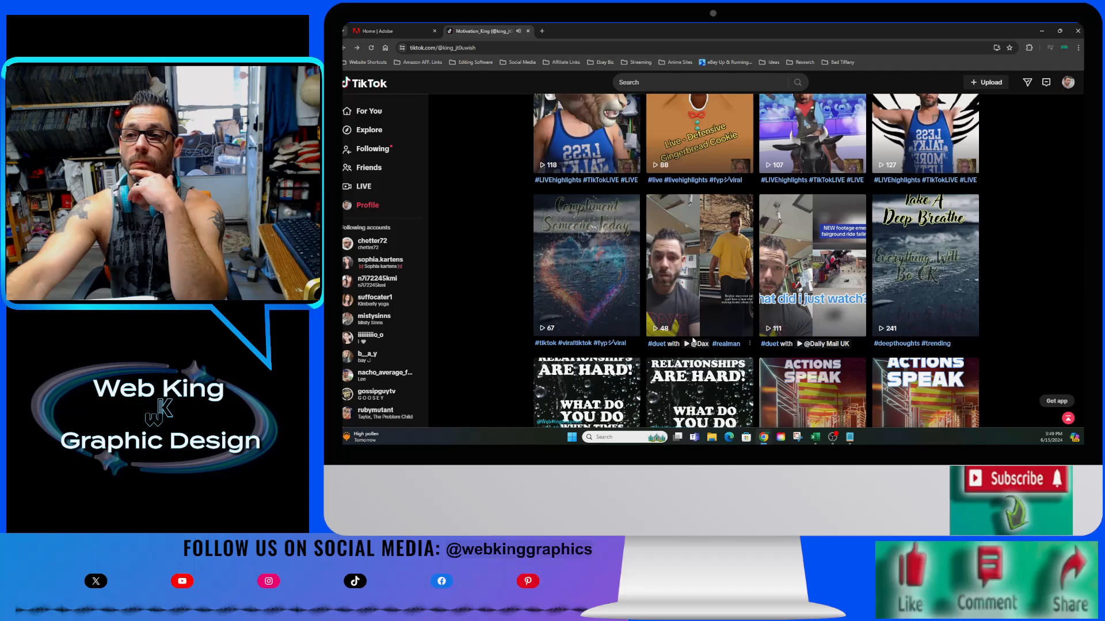
scroll(694, 341, "down", 3)
scroll(530, 254, "up", 6)
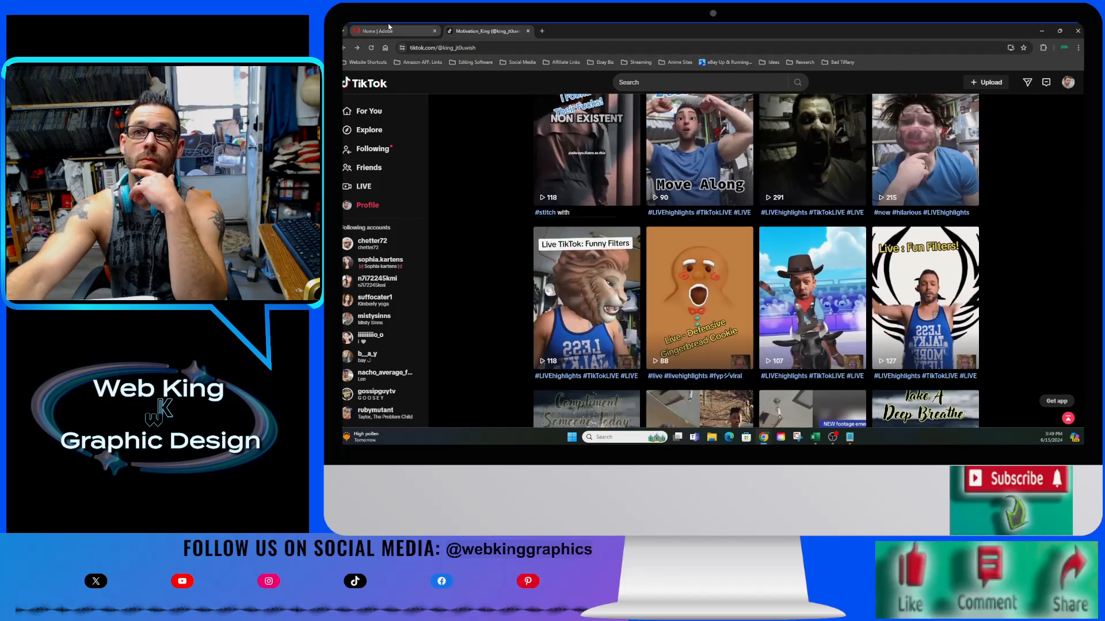
Switch to Adobe Express, start a TikTok video project from the social media formats, and title it "tiktok video".
left_click(388, 27)
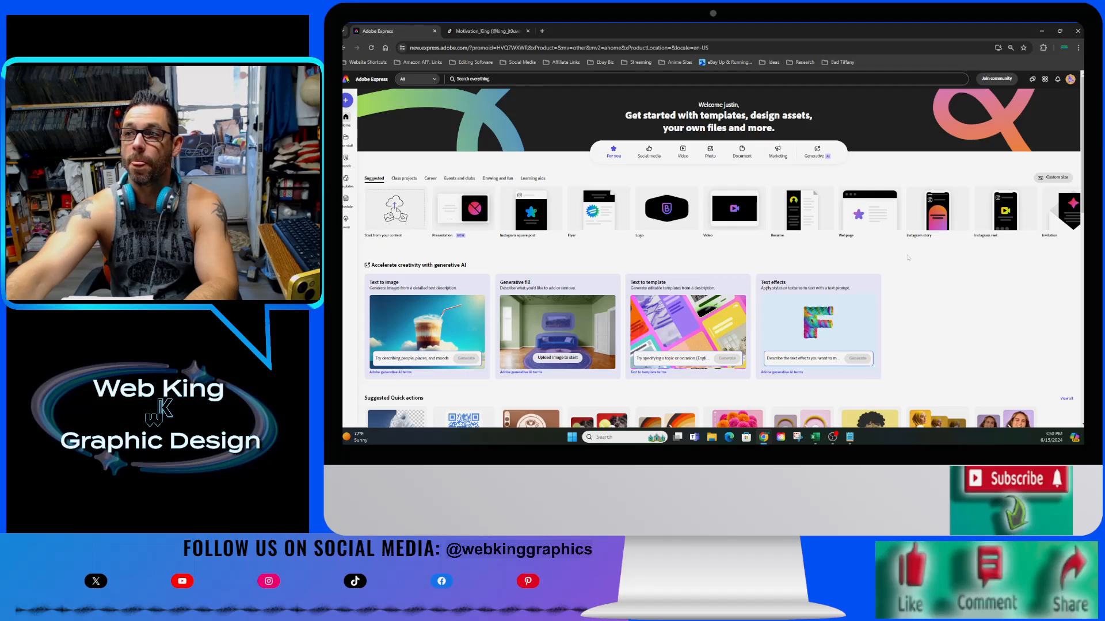
left_click(661, 154)
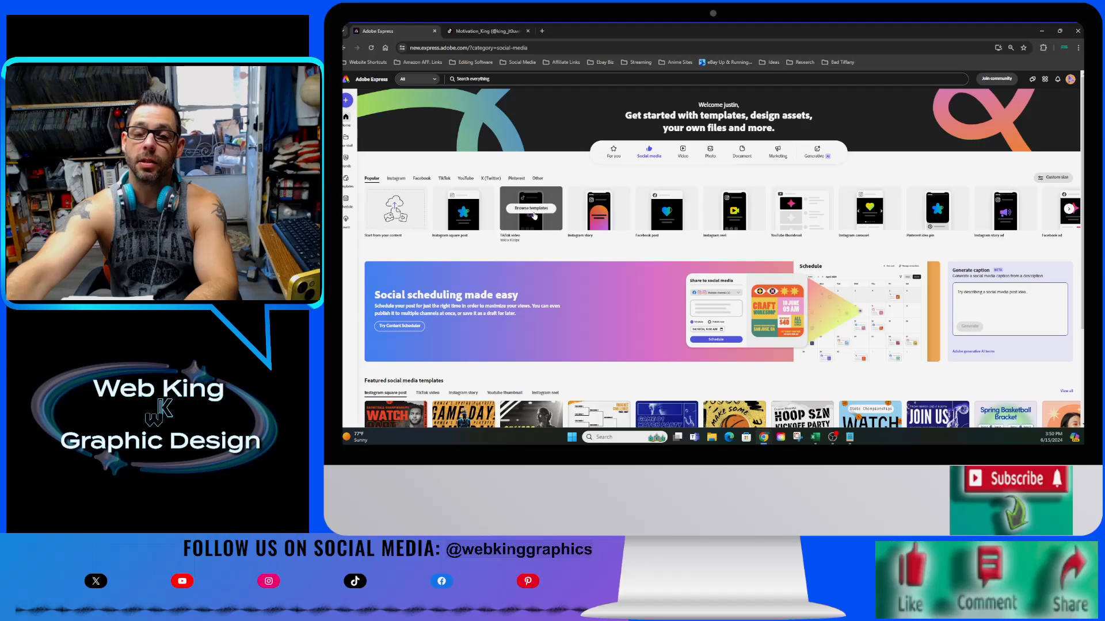
left_click(533, 212)
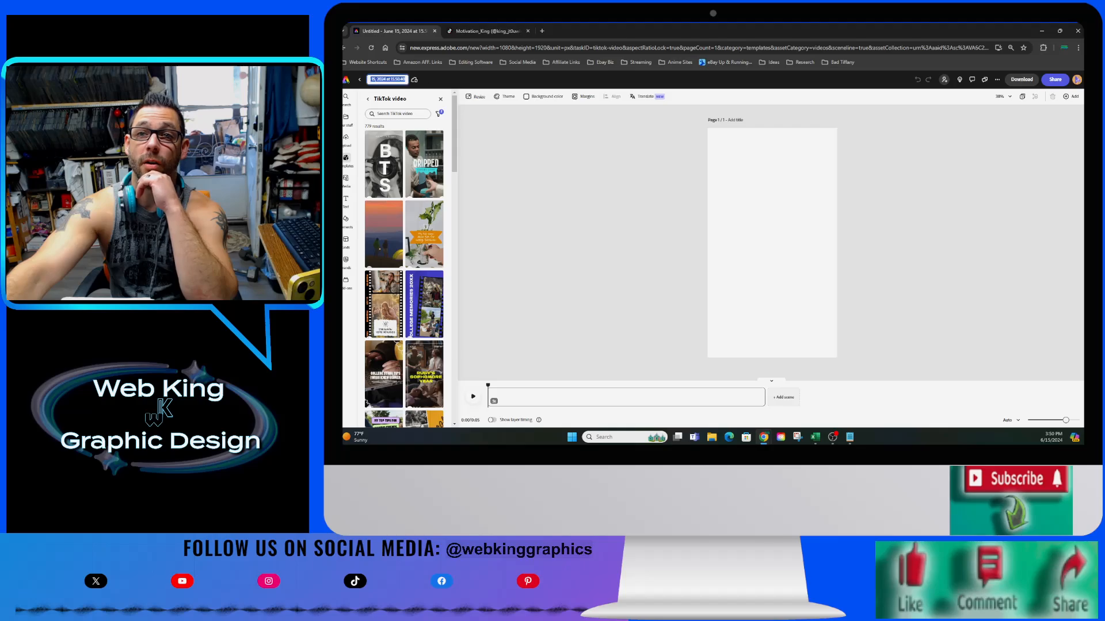
type("tik")
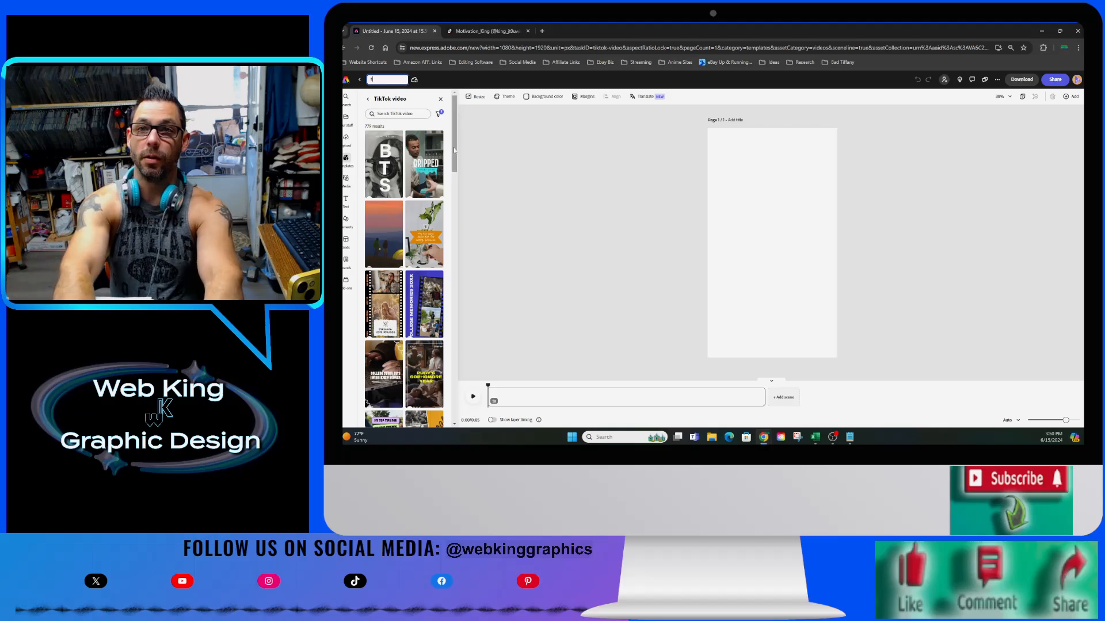
type("tok video")
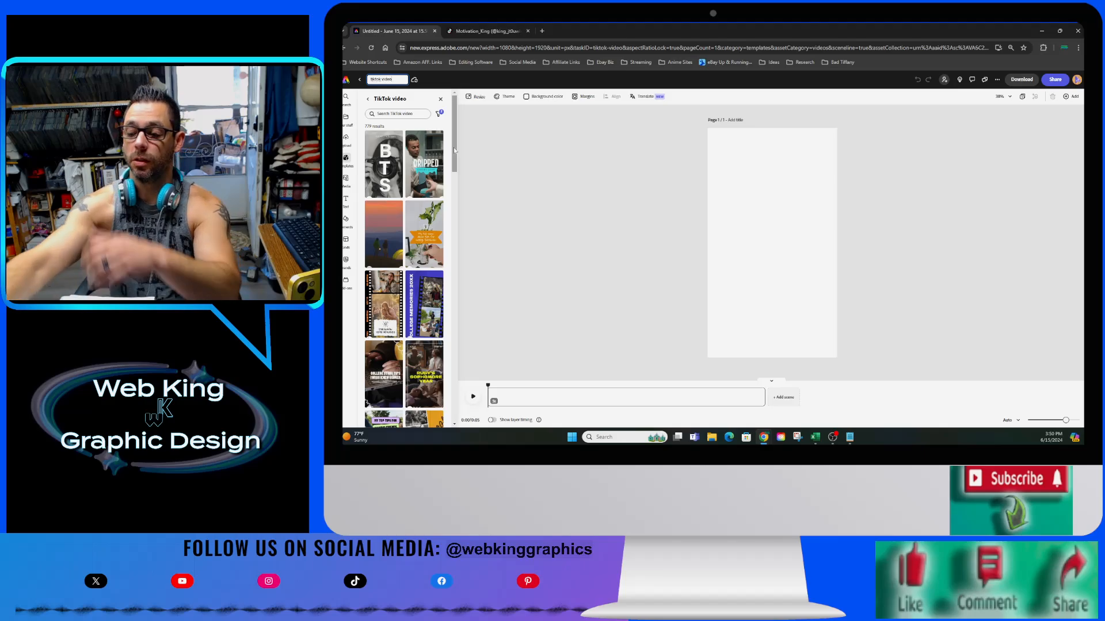
Title the blank page "motivational quote".
left_click(732, 122)
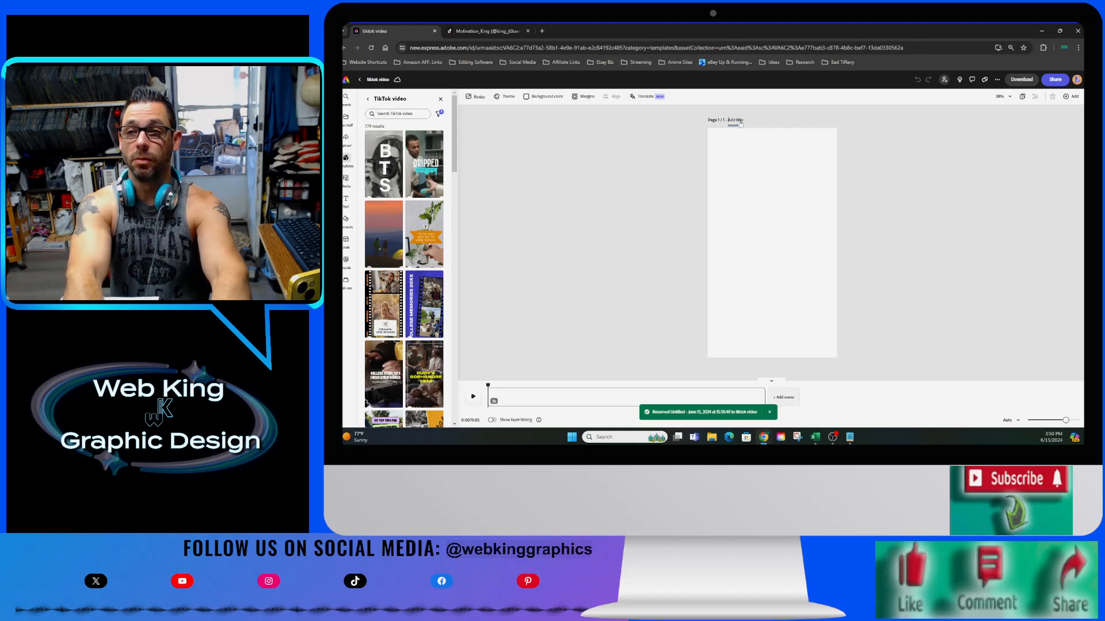
type("motivational quote")
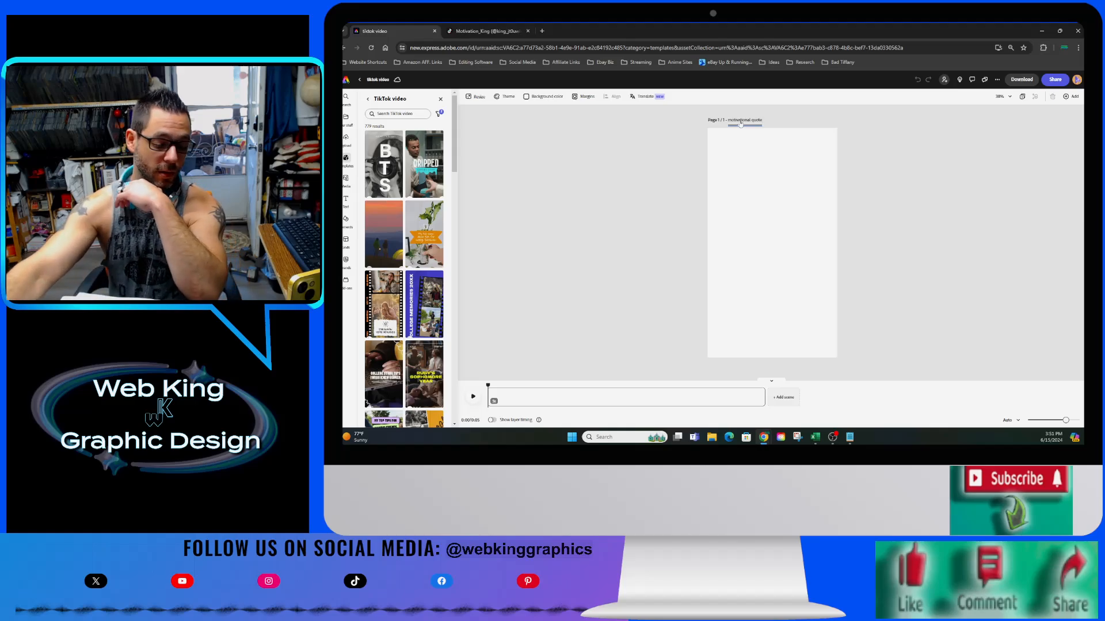
left_click(787, 226)
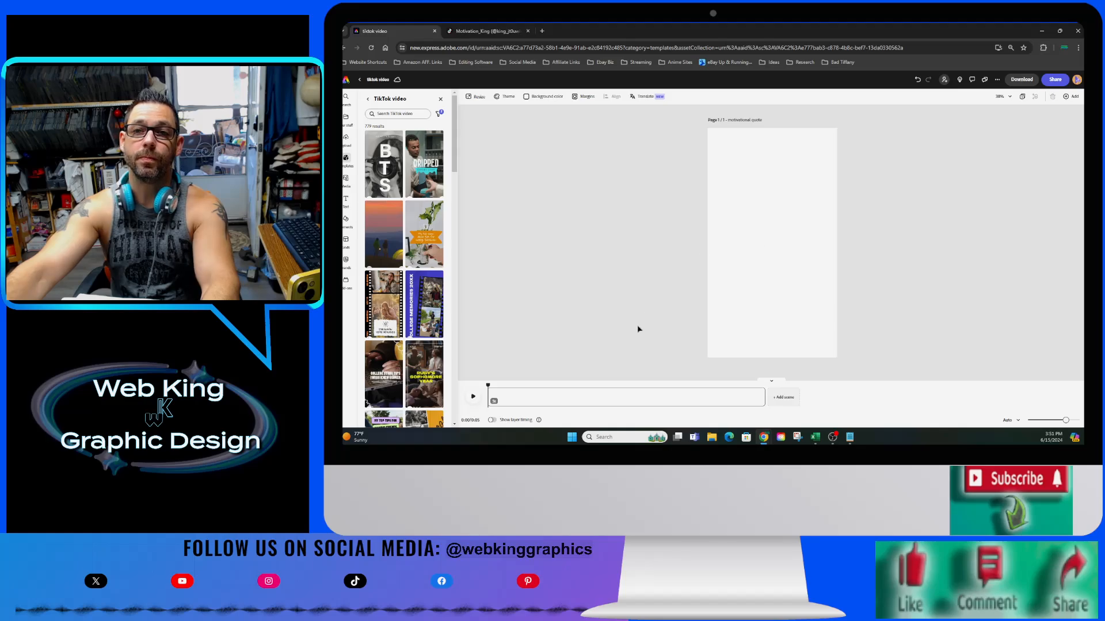
Look through the TikTok video templates for a design that suits a motivational quote.
scroll(423, 285, "down", 3)
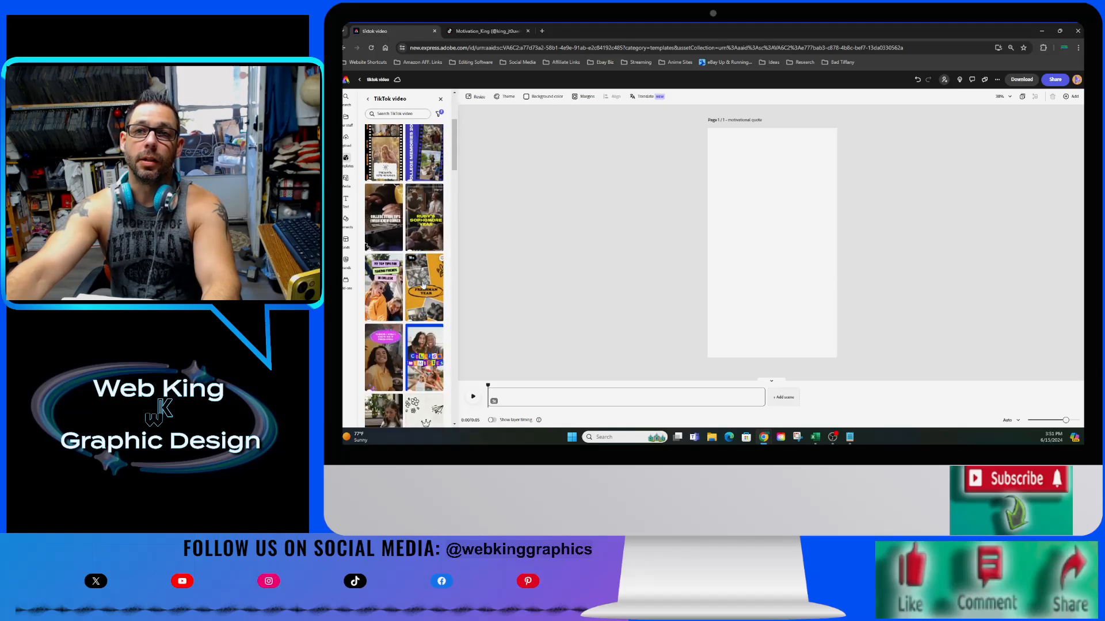
scroll(423, 285, "down", 10)
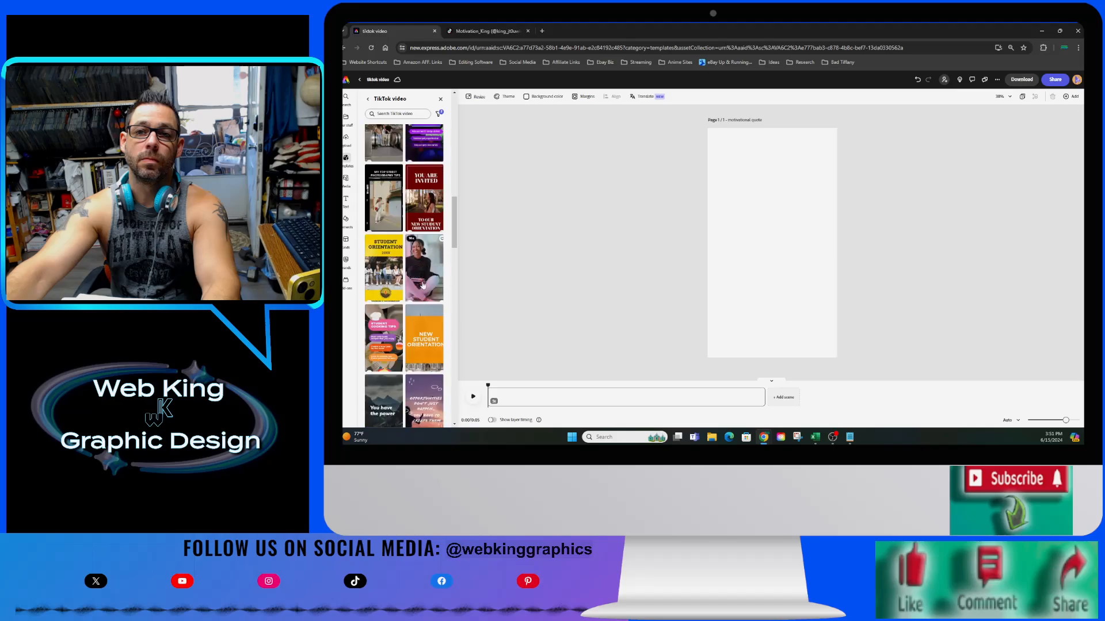
scroll(423, 285, "down", 10)
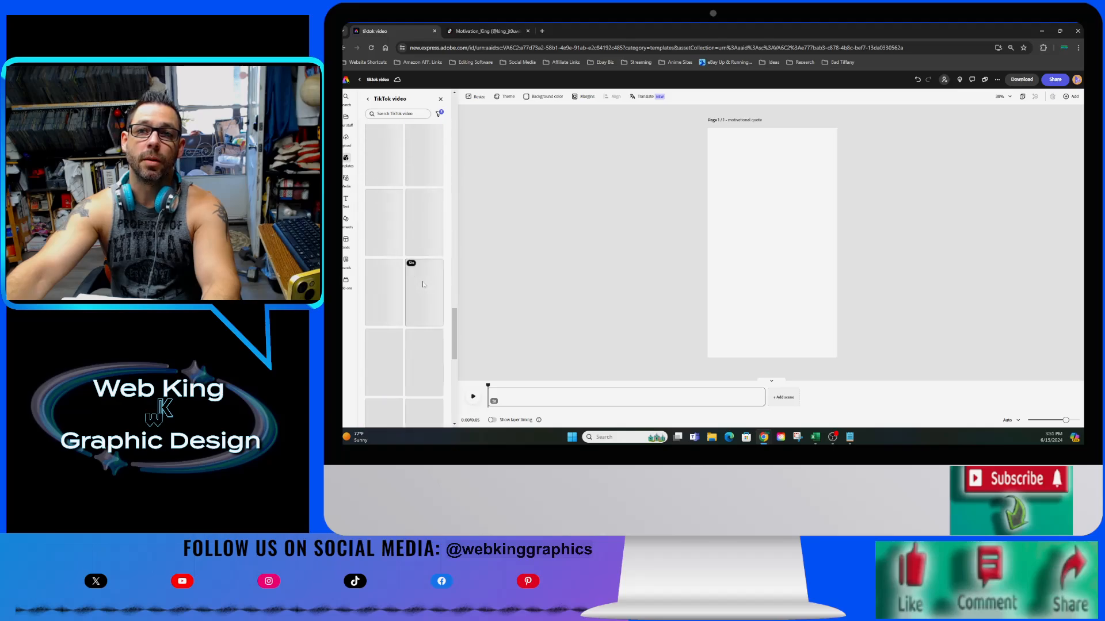
scroll(454, 296, "up", 5)
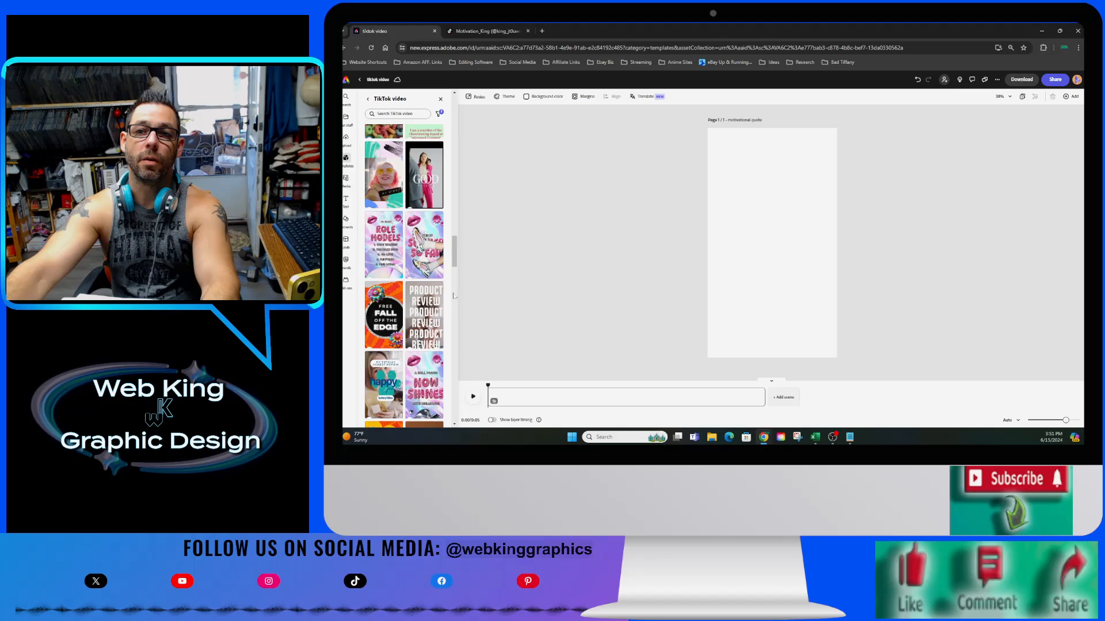
scroll(453, 295, "down", 5)
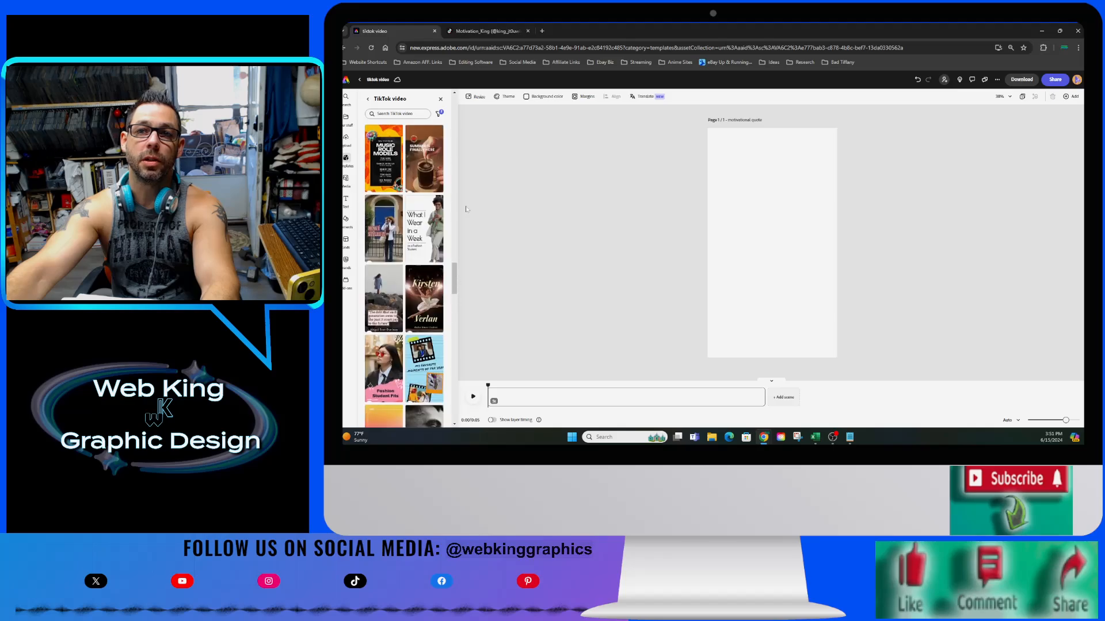
Open the stock video library and look over its categories, from Technology through to Outdoors.
left_click(349, 184)
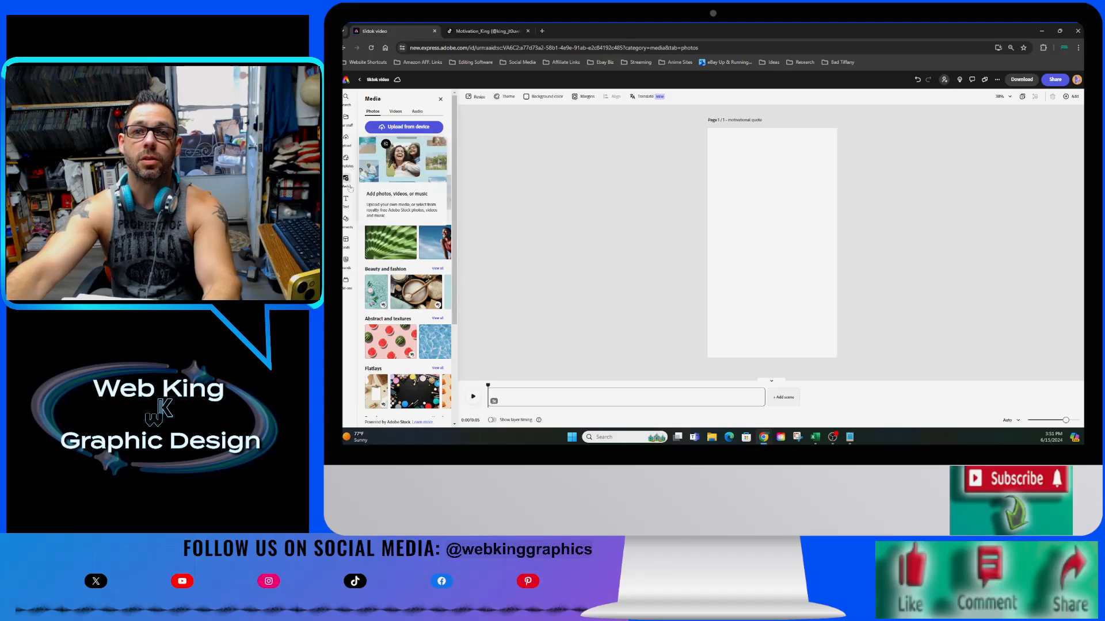
left_click(396, 113)
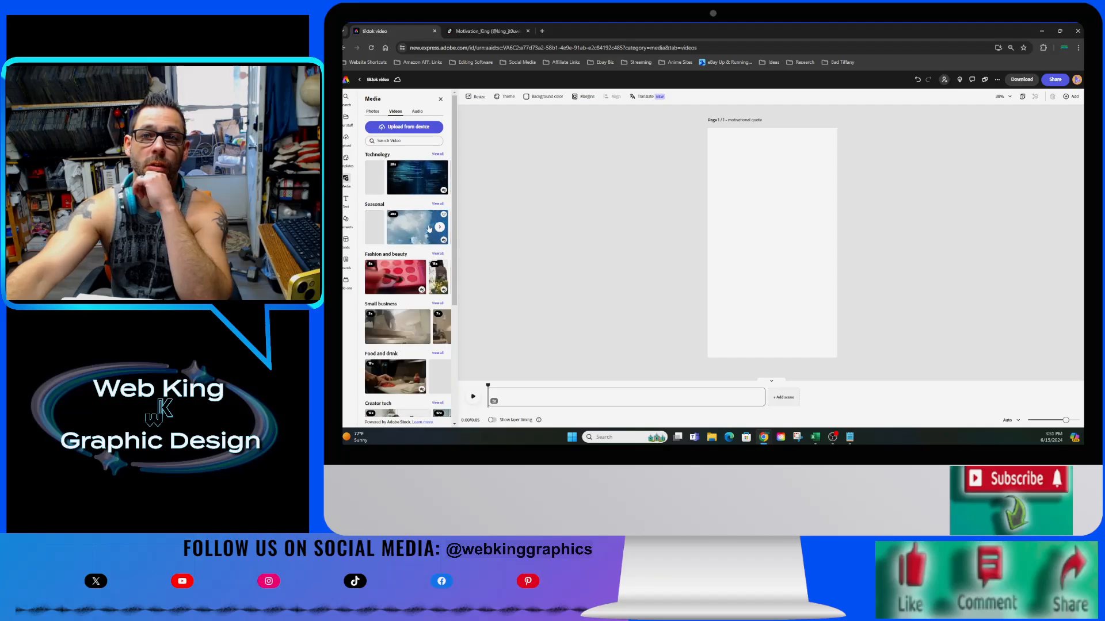
scroll(418, 294, "down", 2)
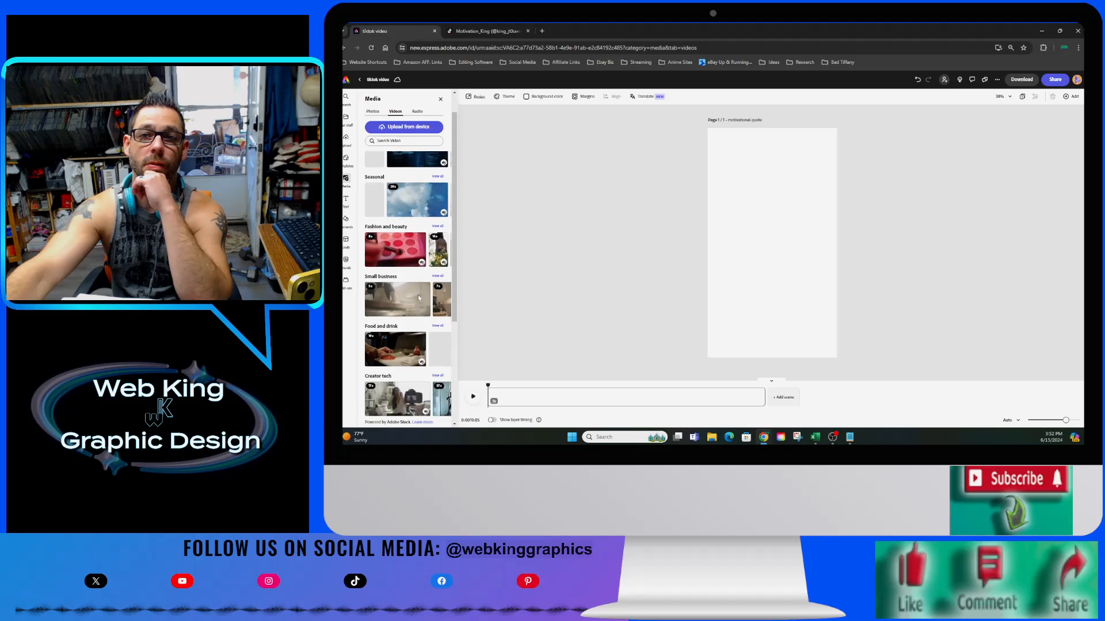
scroll(413, 293, "down", 3)
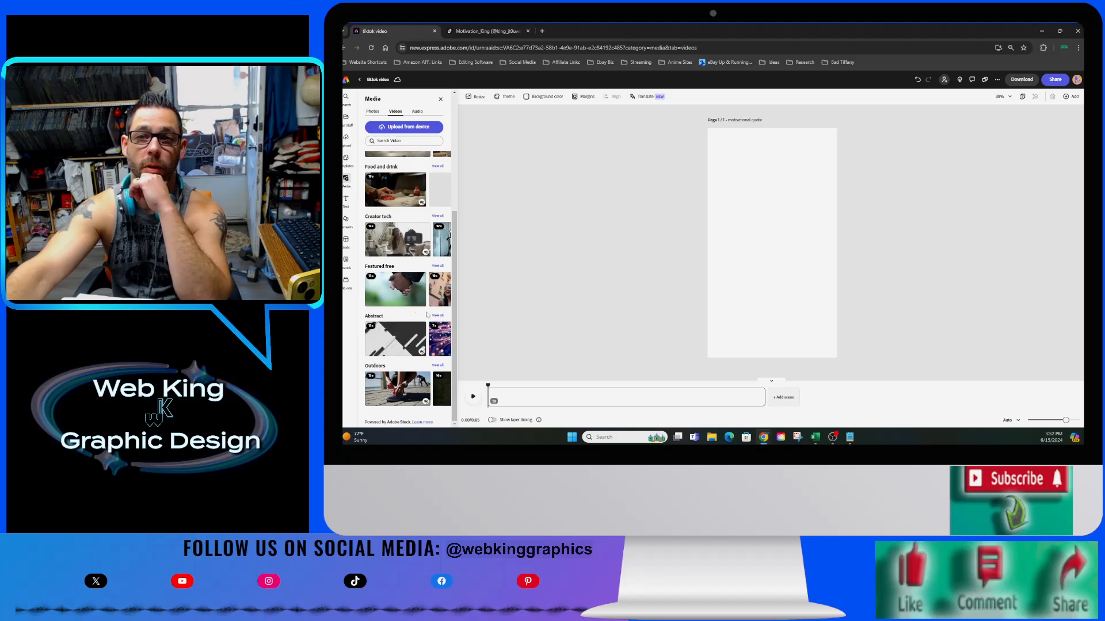
scroll(427, 314, "up", 5)
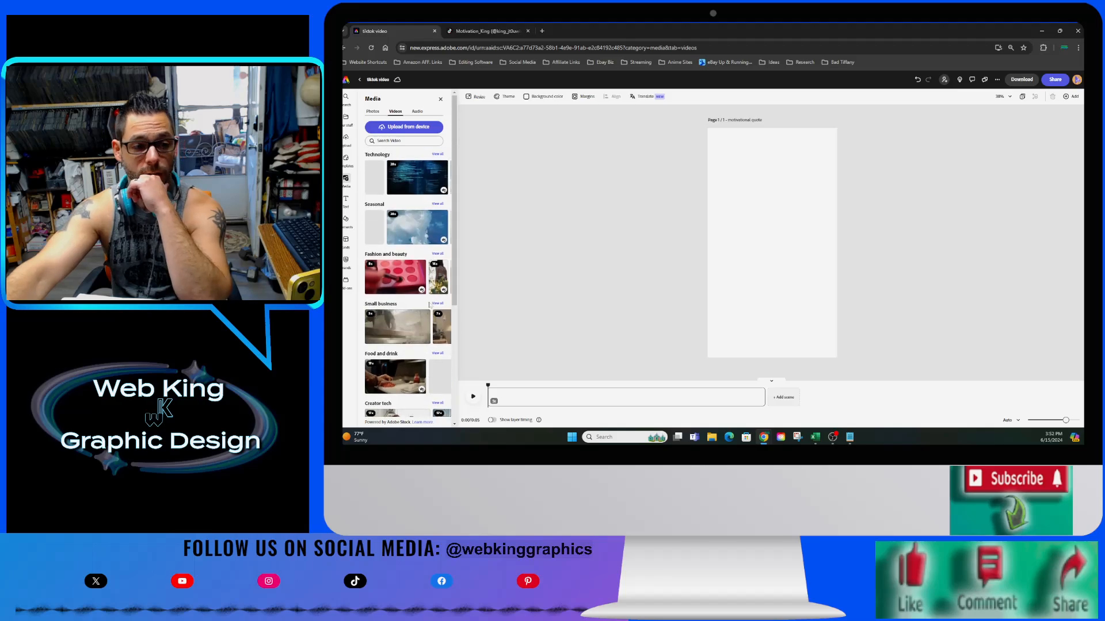
mouse_move(442, 228)
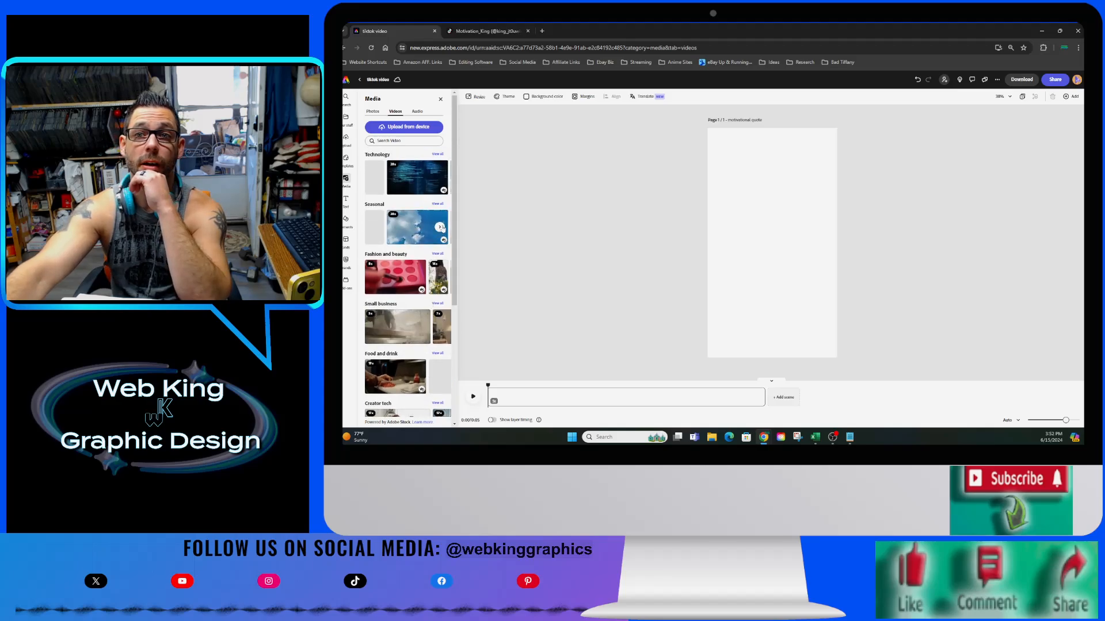
Open the full Seasonal video collection and examine its clips for a suitable motivational background.
left_click(438, 204)
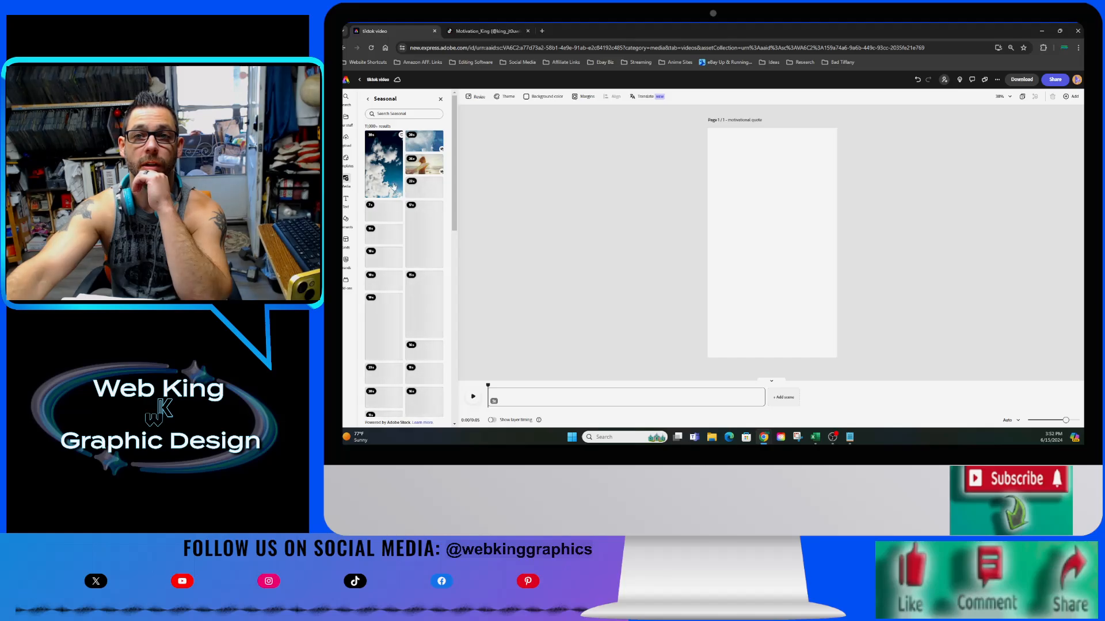
left_click_drag(454, 193, 448, 288)
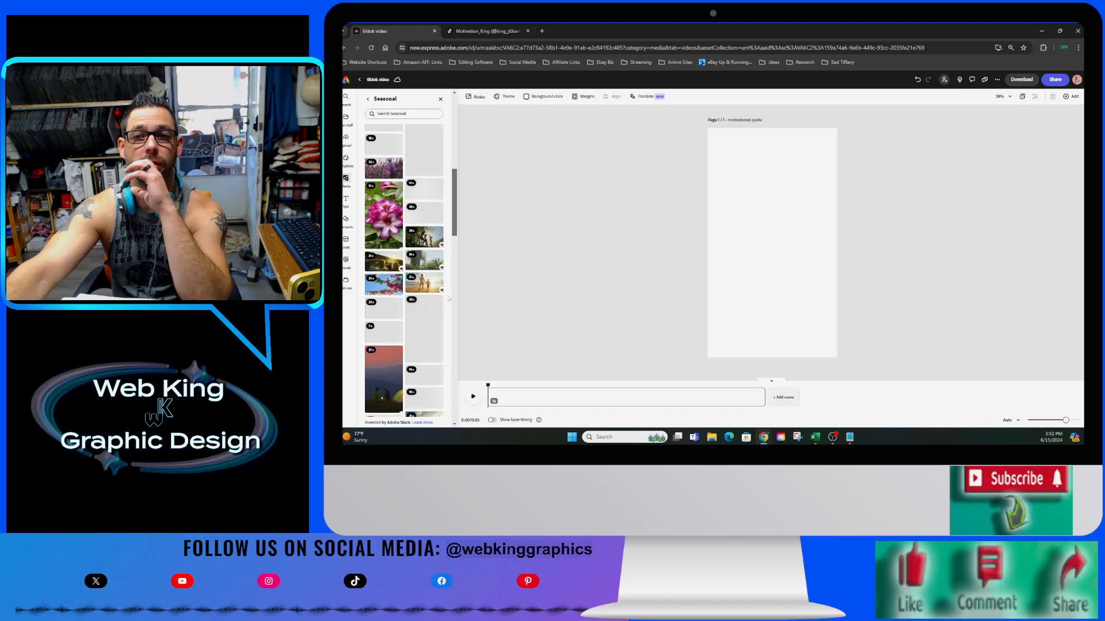
scroll(447, 316, "down", 3)
scroll(446, 323, "down", 1)
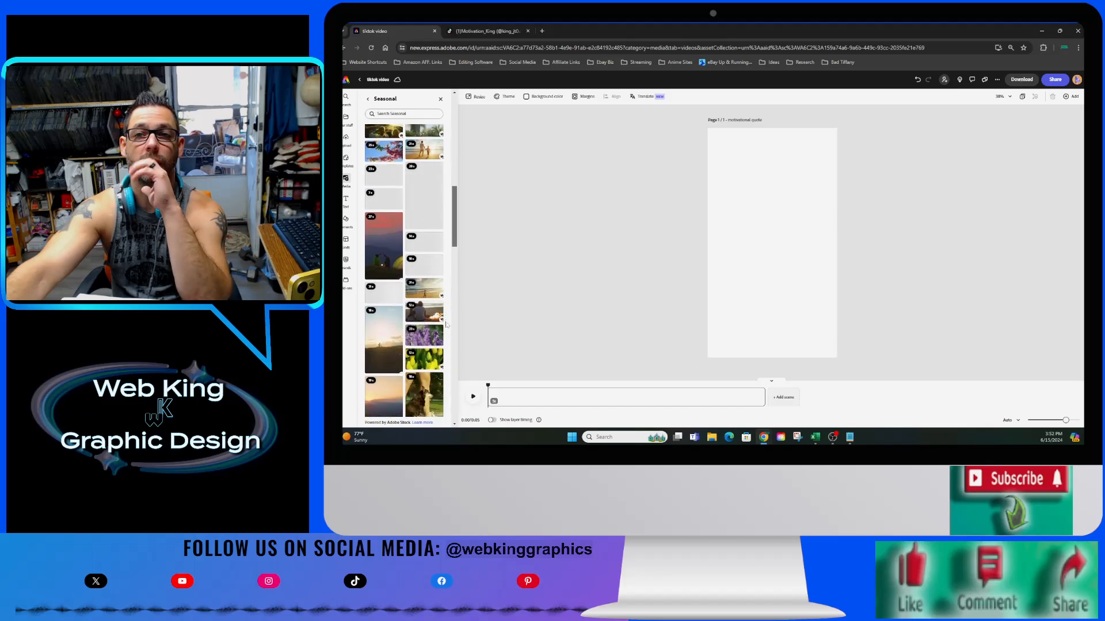
scroll(448, 327, "down", 5)
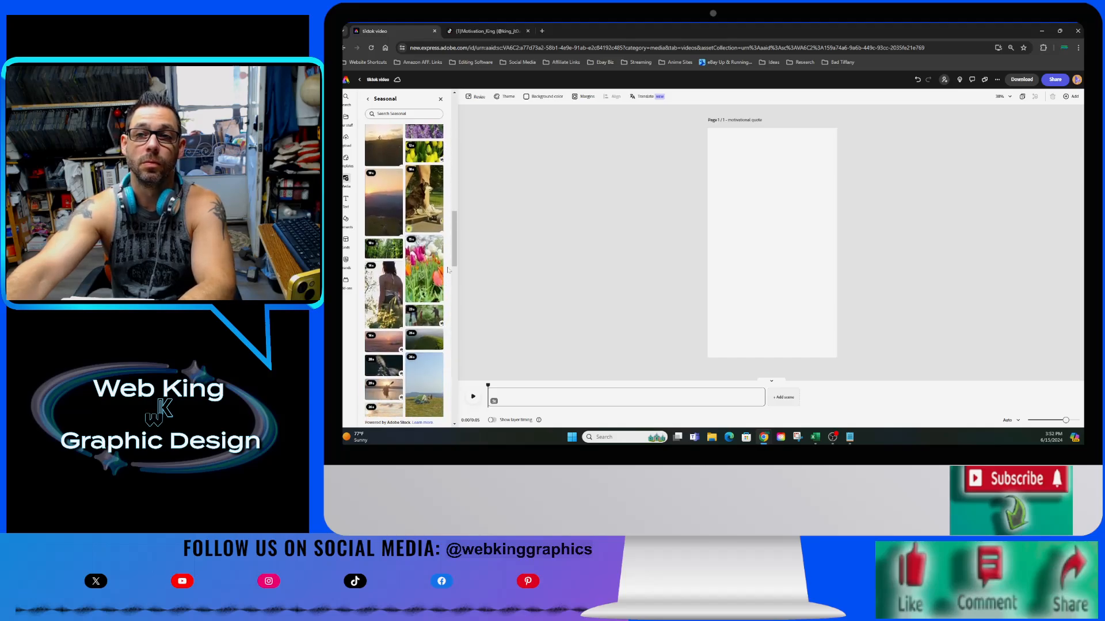
scroll(455, 257, "down", 6)
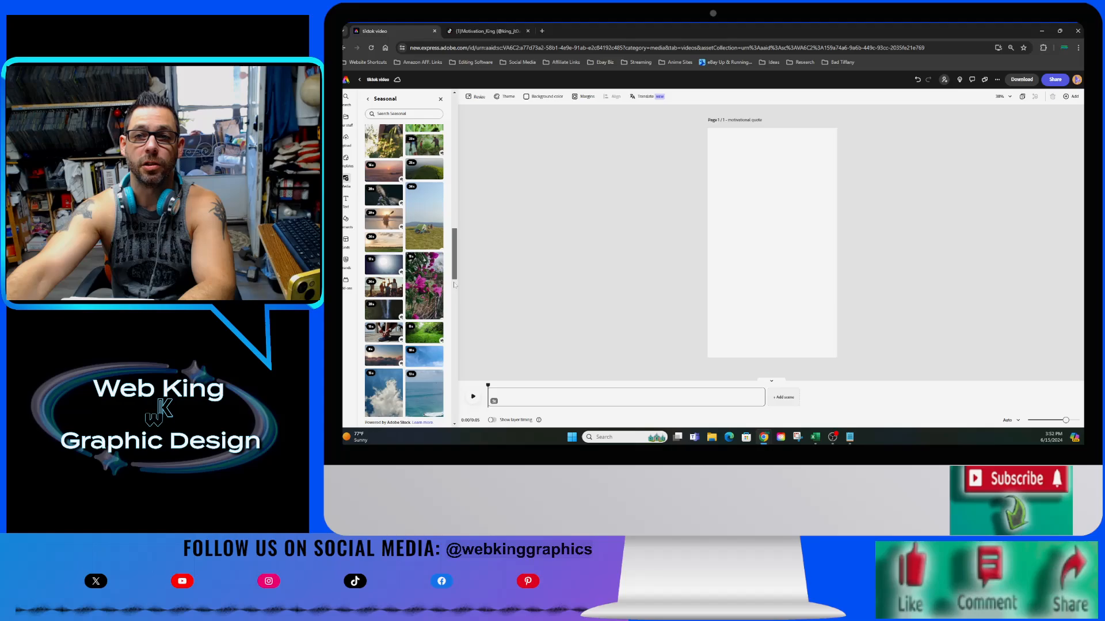
scroll(454, 297, "down", 2)
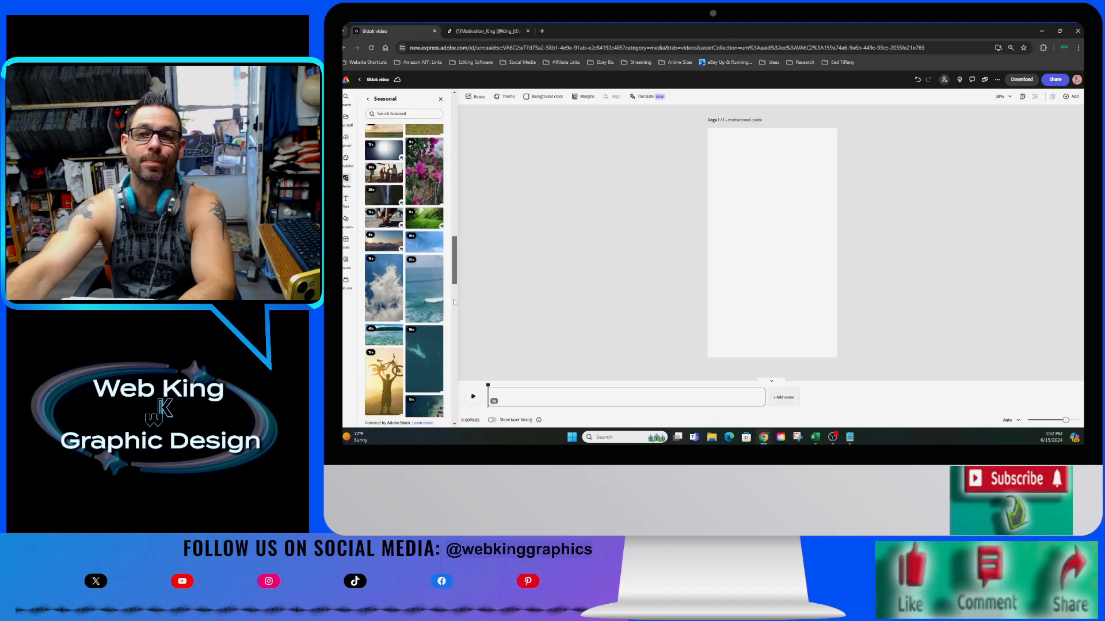
scroll(454, 276, "down", 3)
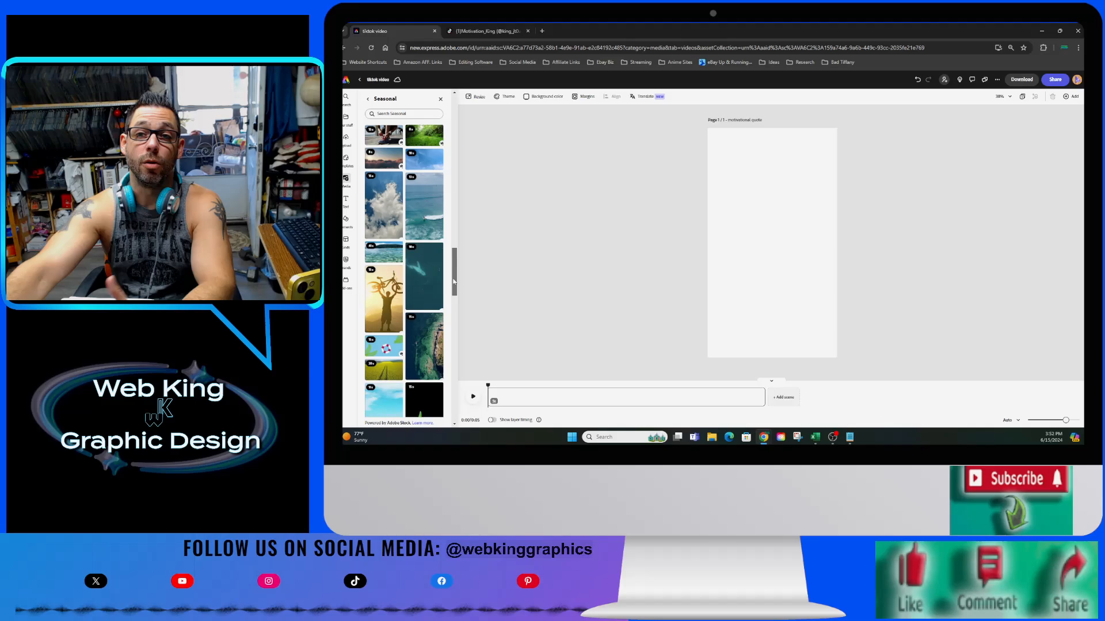
scroll(453, 283, "down", 3)
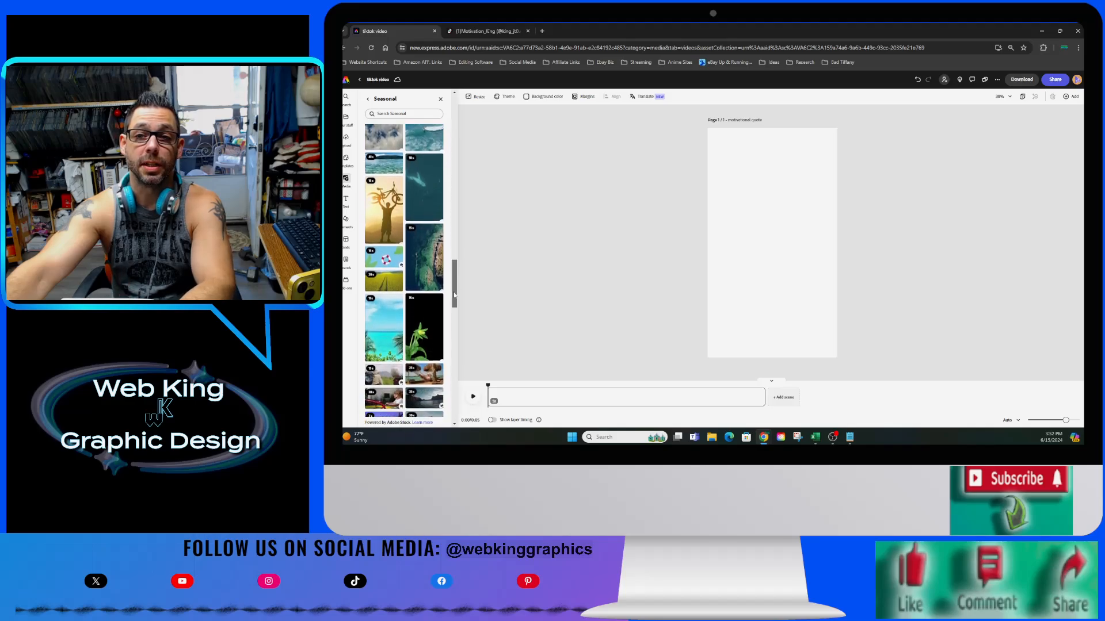
scroll(455, 298, "down", 1)
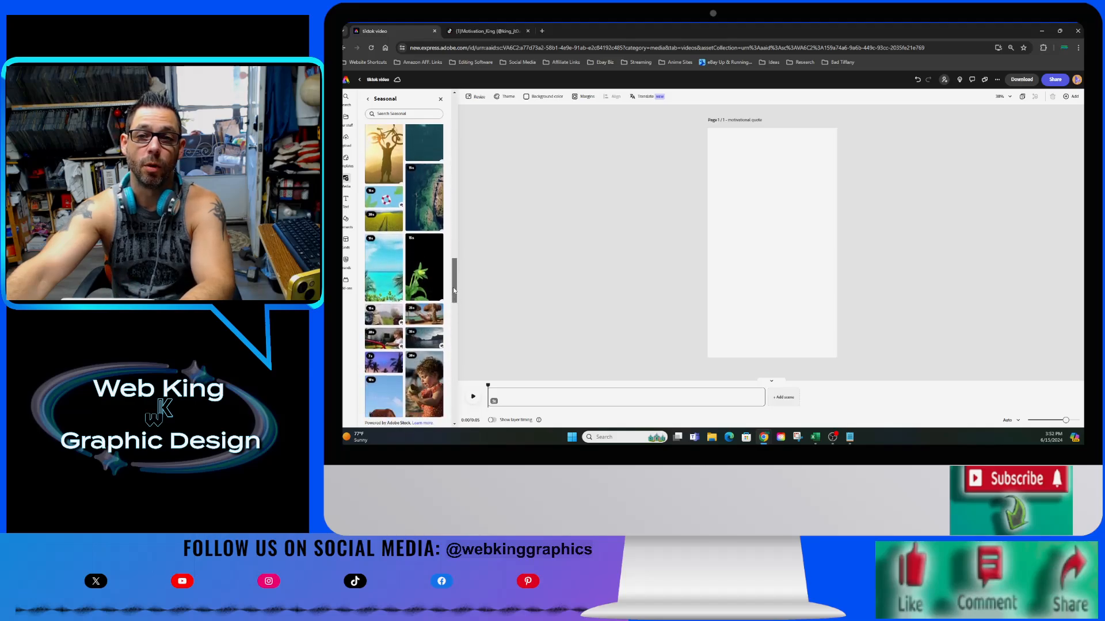
scroll(453, 291, "down", 5)
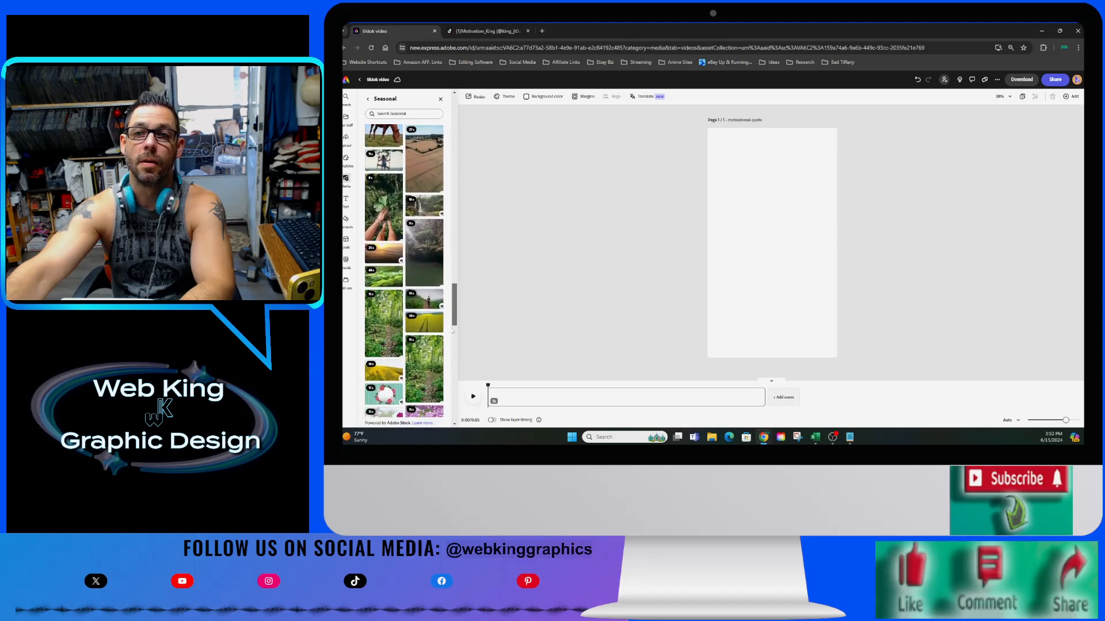
scroll(452, 333, "down", 1)
scroll(451, 334, "down", 3)
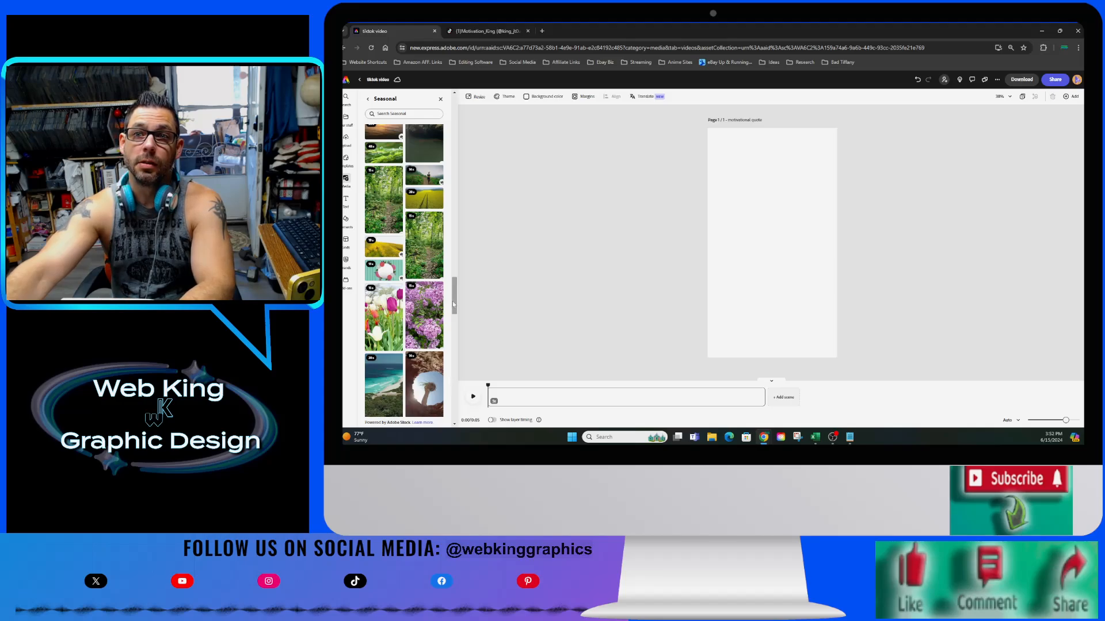
Review the Seasonal clips already passed, going back up to the start of the collection.
left_click_drag(453, 303, 457, 284)
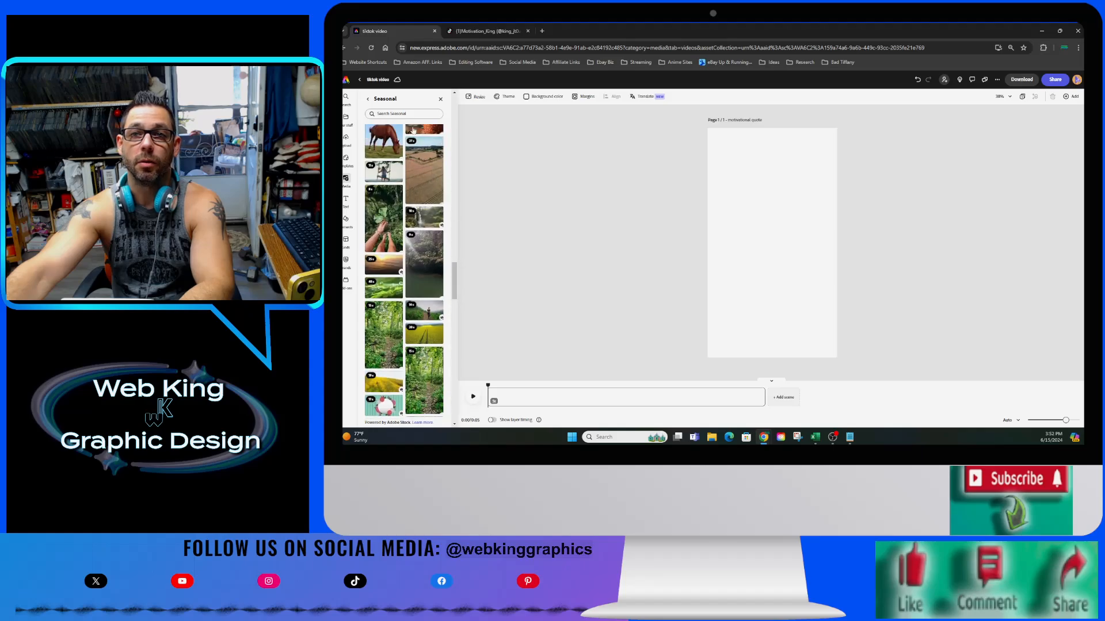
scroll(423, 218, "up", 2)
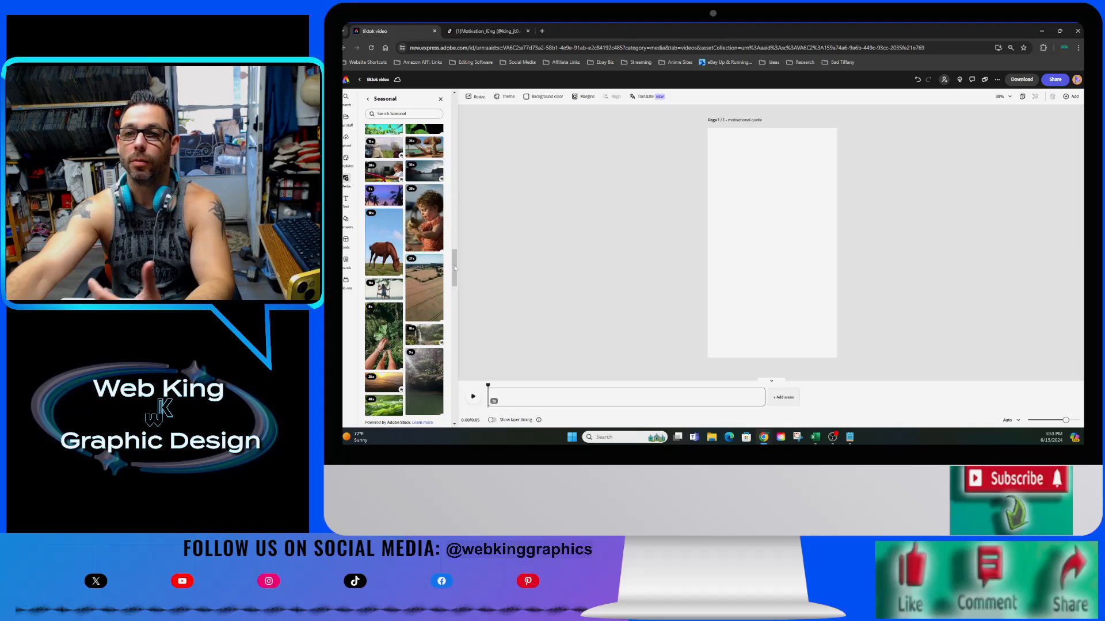
scroll(456, 264, "up", 2)
scroll(457, 264, "up", 3)
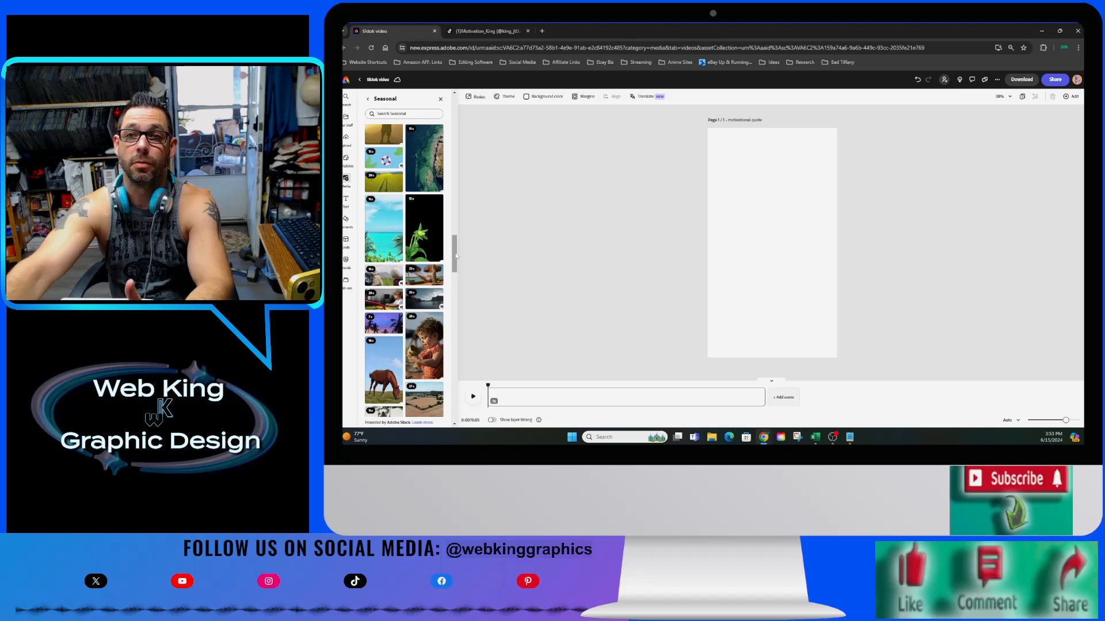
left_click_drag(455, 249, 455, 241)
scroll(455, 242, "up", 3)
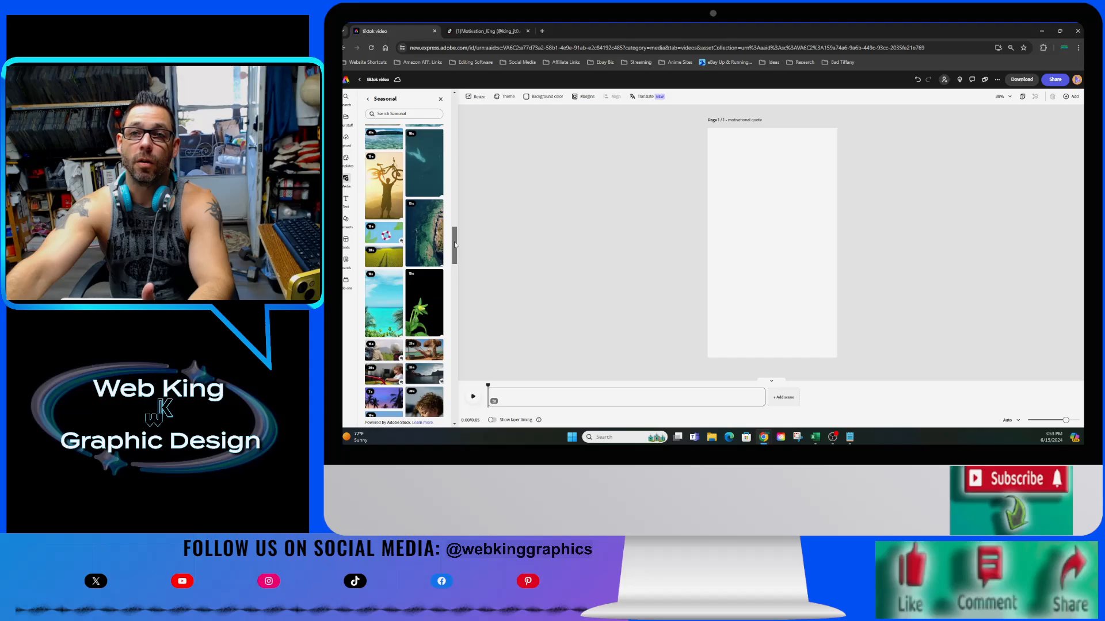
left_click_drag(455, 242, 460, 105)
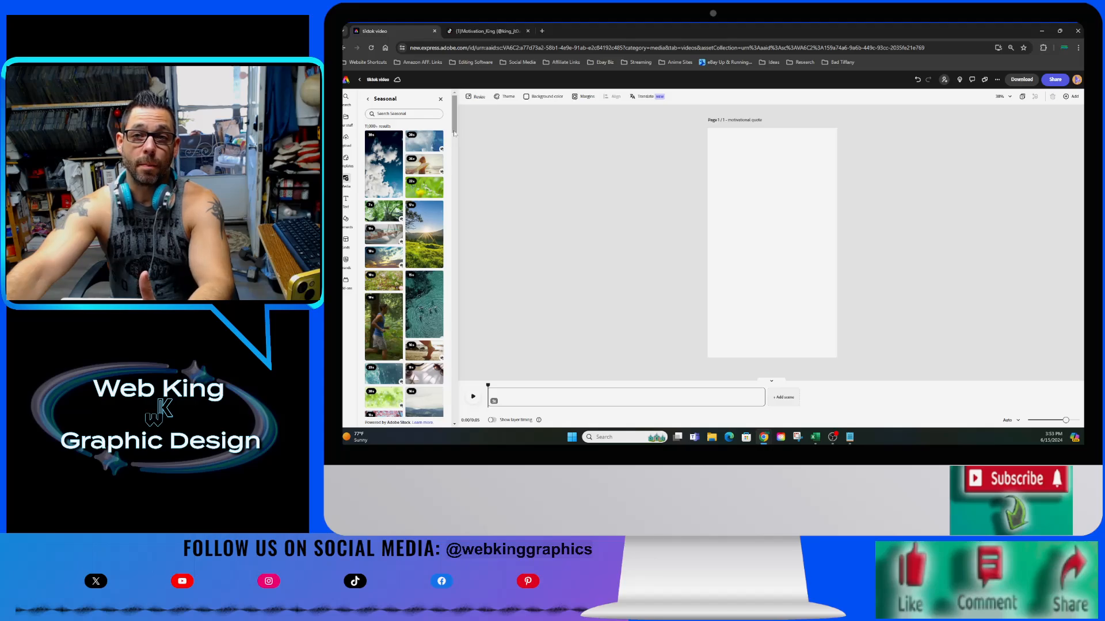
Examine the Seasonal clips once more for a motivational background, working well down the collection and back to its start.
left_click_drag(455, 120, 457, 175)
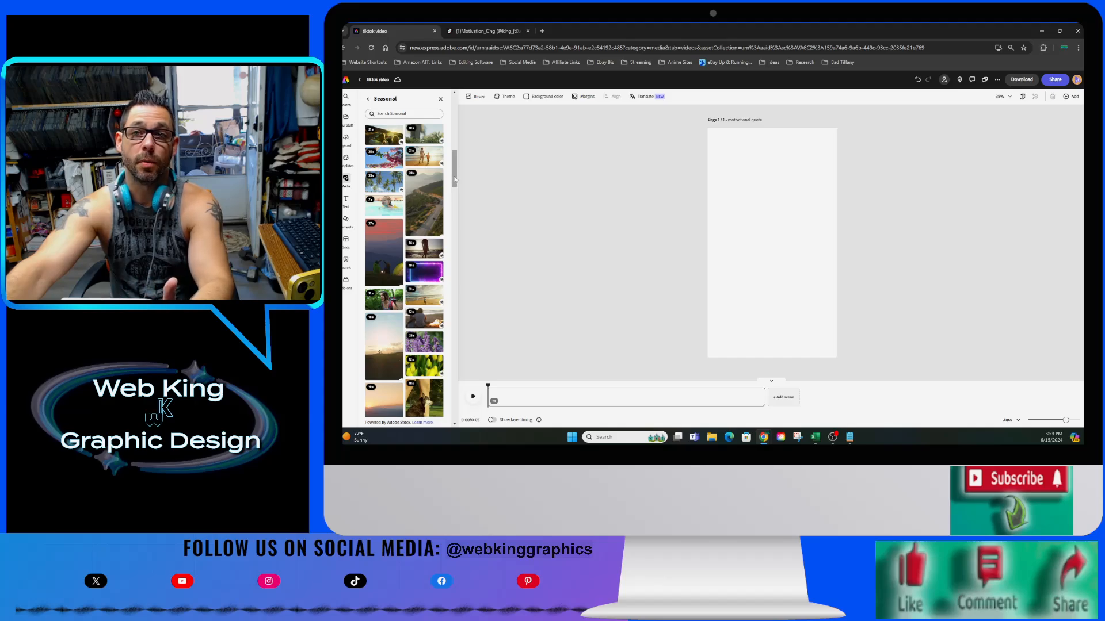
left_click_drag(454, 179, 456, 194)
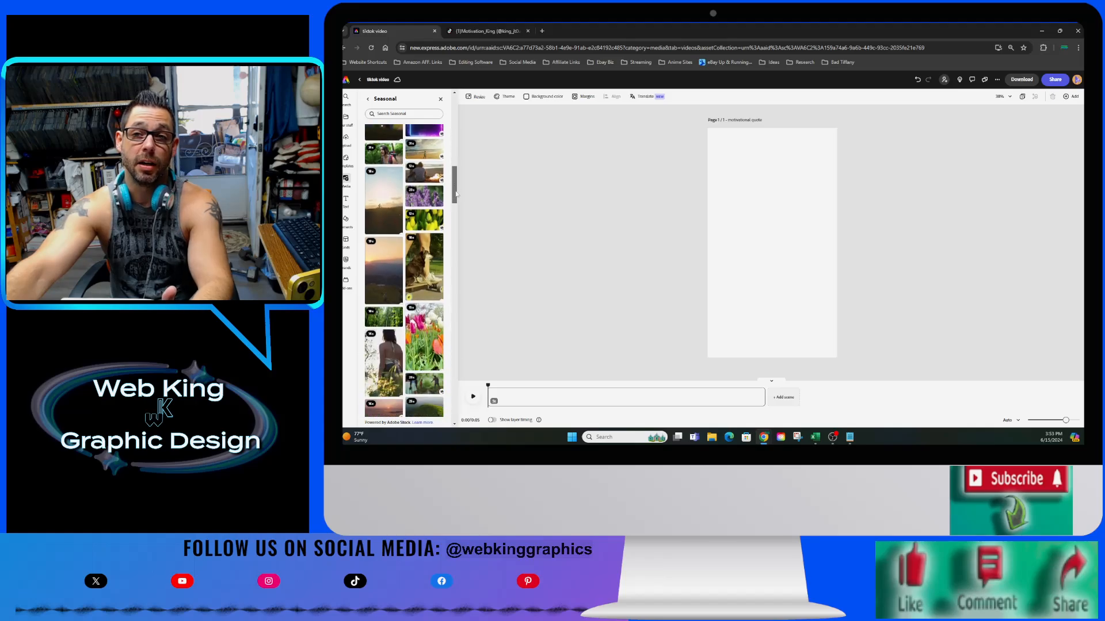
scroll(454, 219, "down", 8)
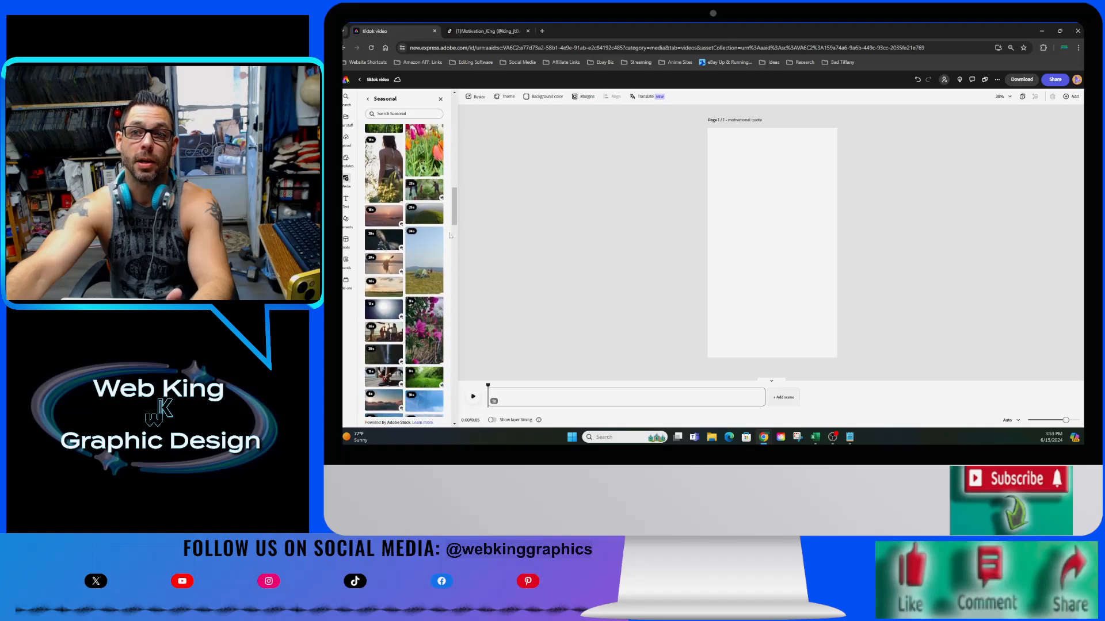
scroll(450, 236, "down", 5)
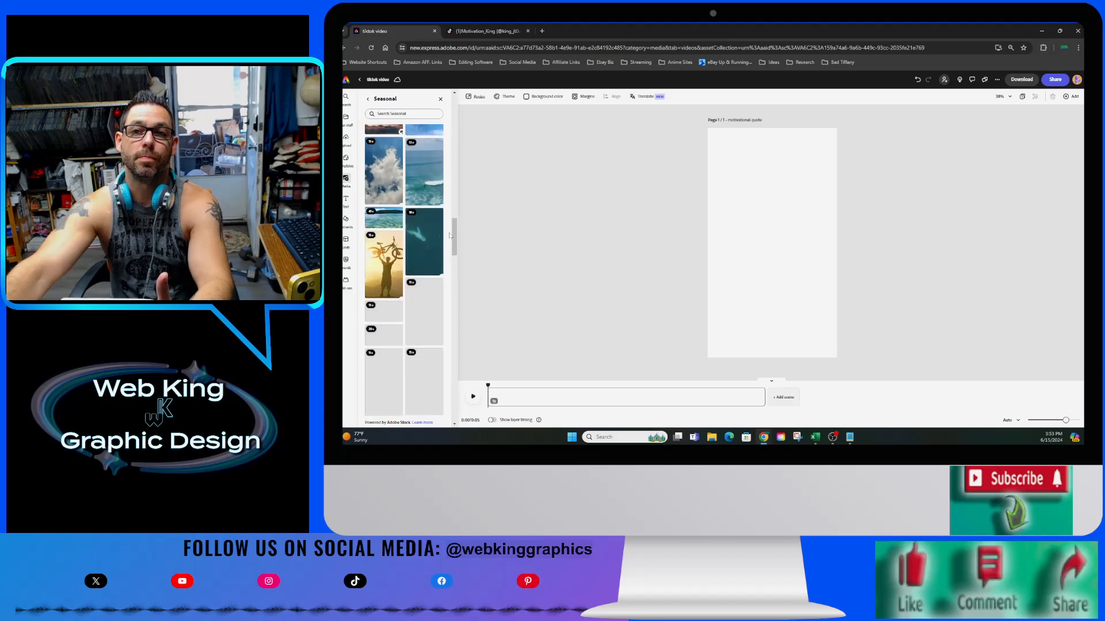
scroll(450, 235, "down", 4)
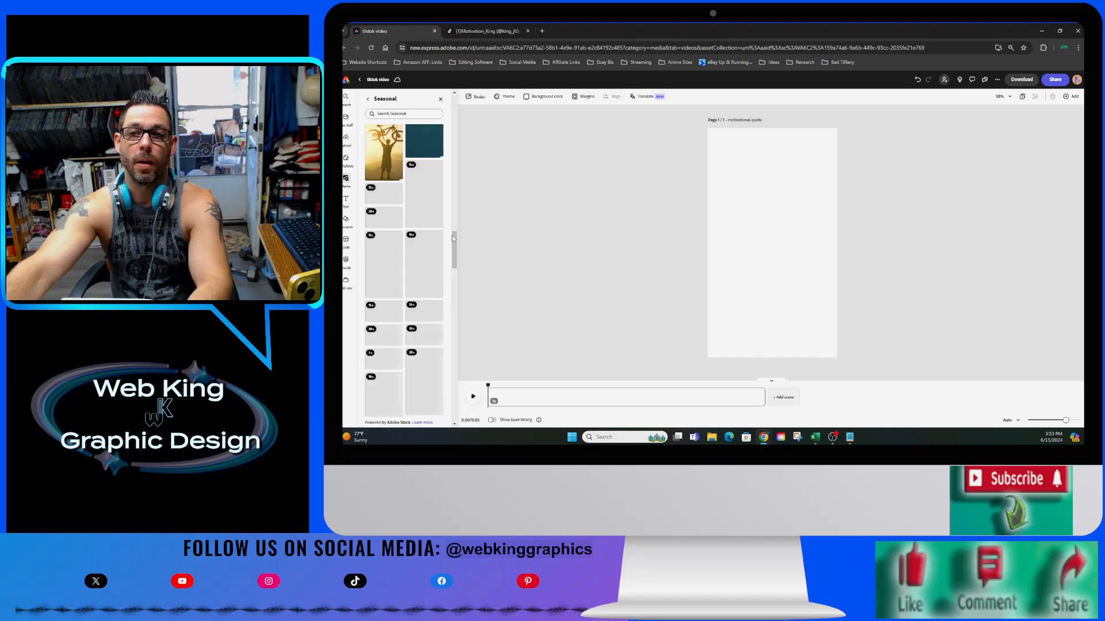
left_click_drag(453, 237, 470, 106)
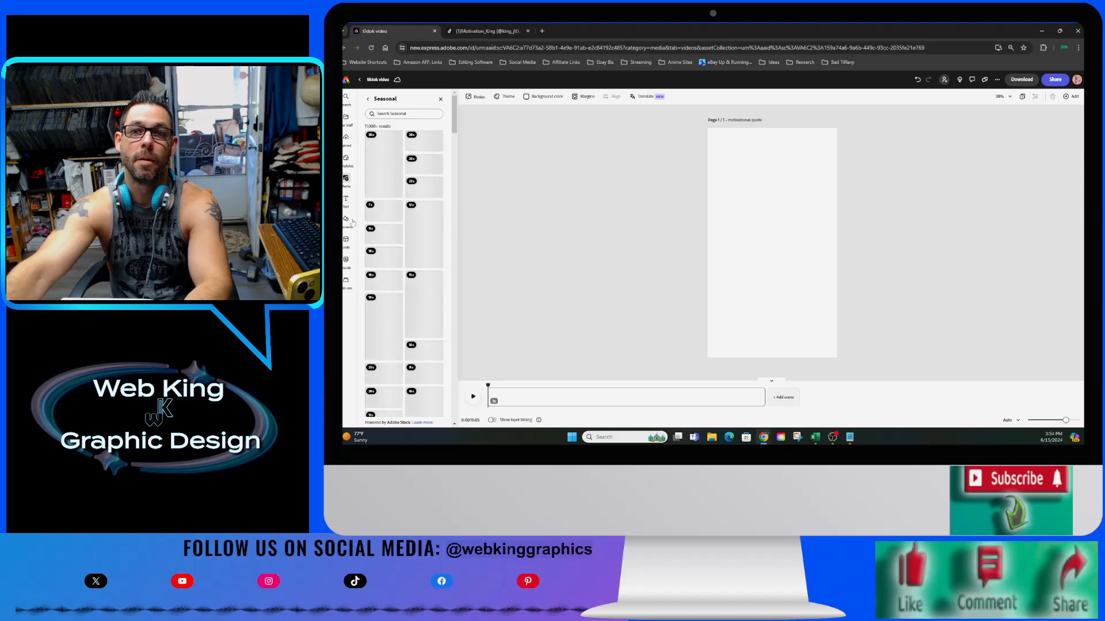
Add the vertical magenta and purple honeycomb-textured clip from the Technology video collection as the page's background and play it through.
left_click(368, 99)
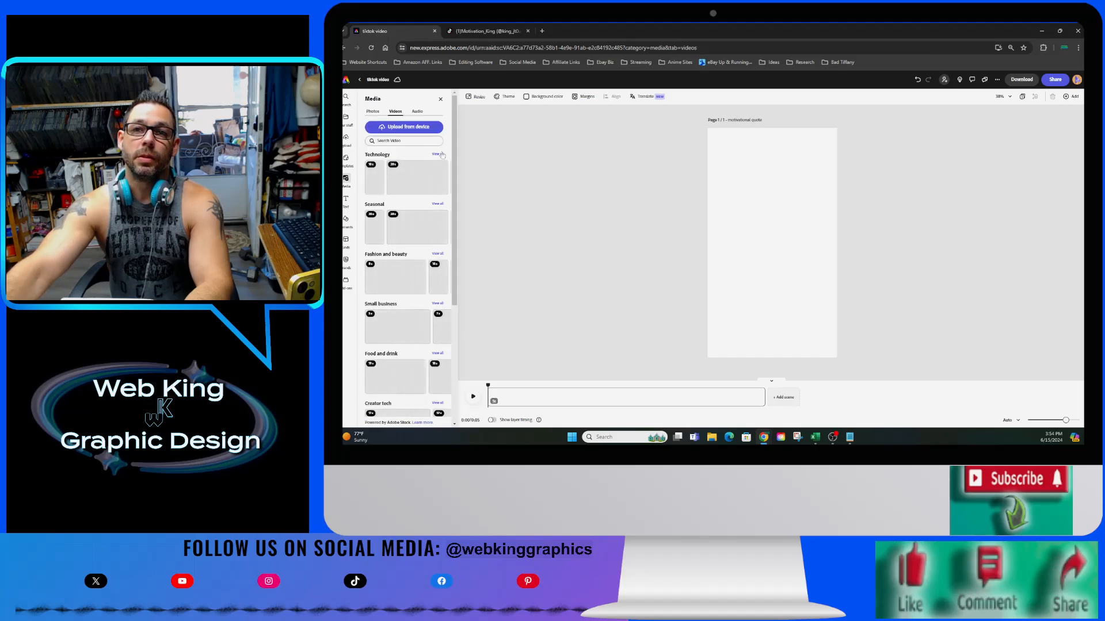
left_click(439, 155)
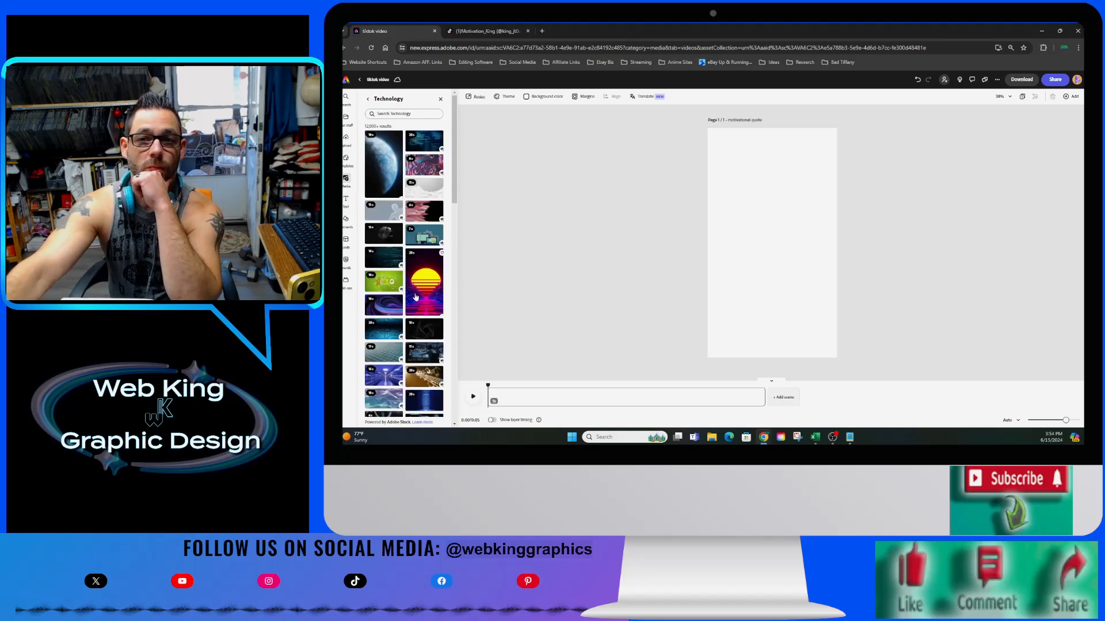
scroll(415, 297, "down", 5)
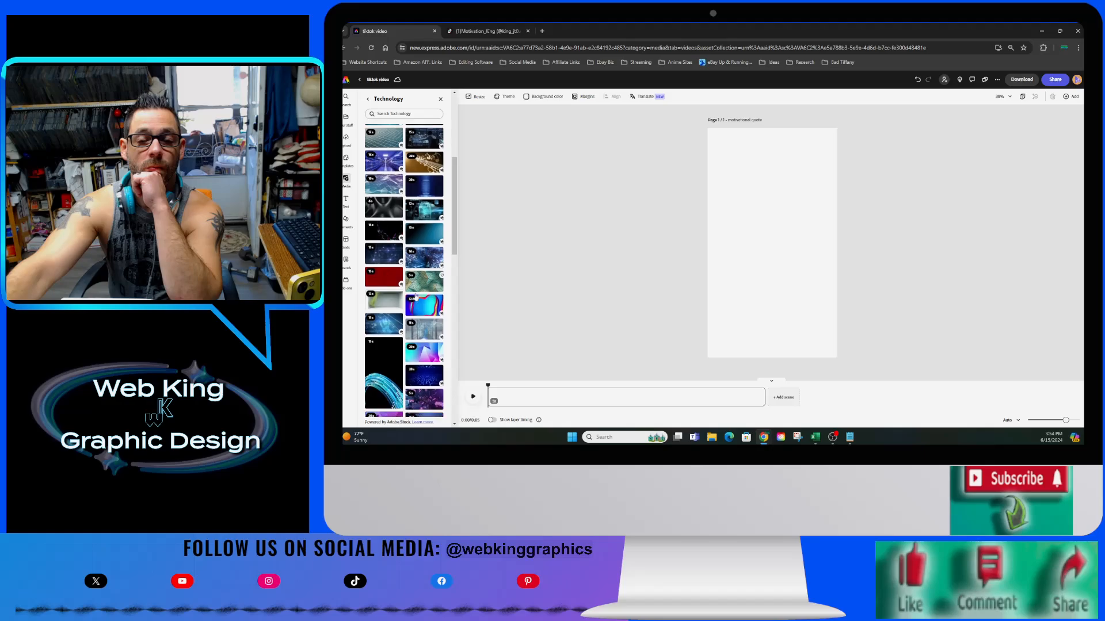
scroll(416, 296, "down", 5)
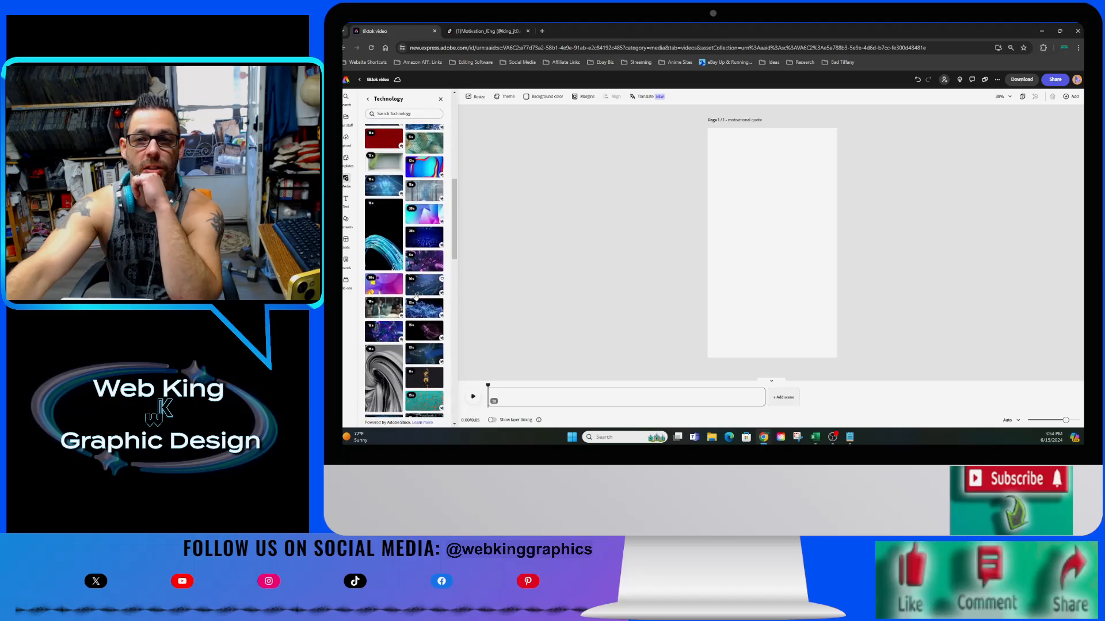
scroll(416, 296, "down", 2)
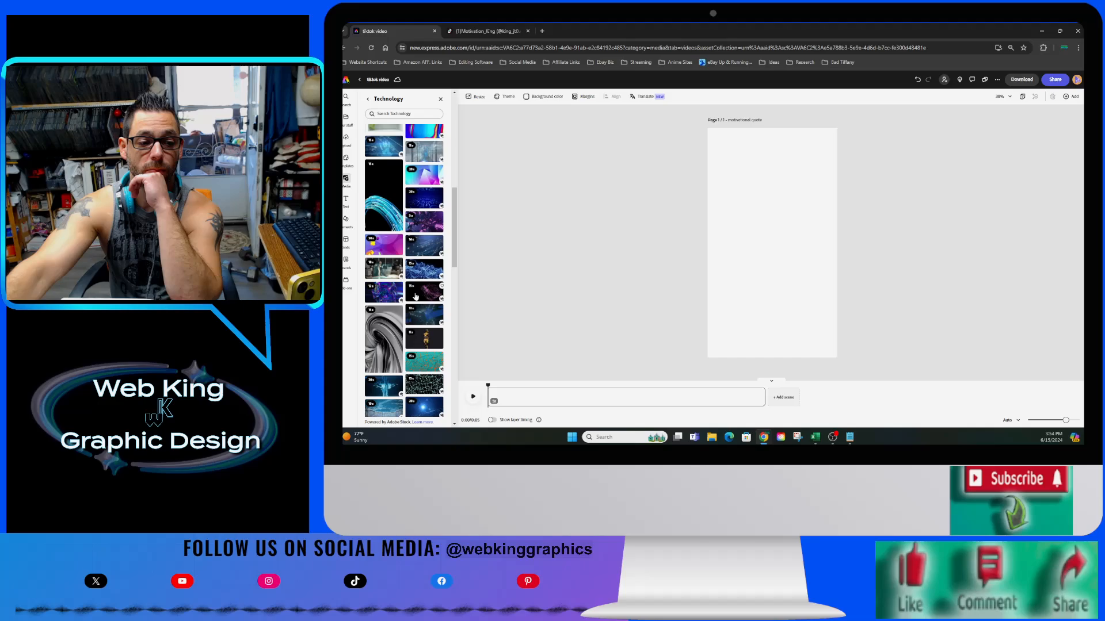
scroll(415, 297, "down", 2)
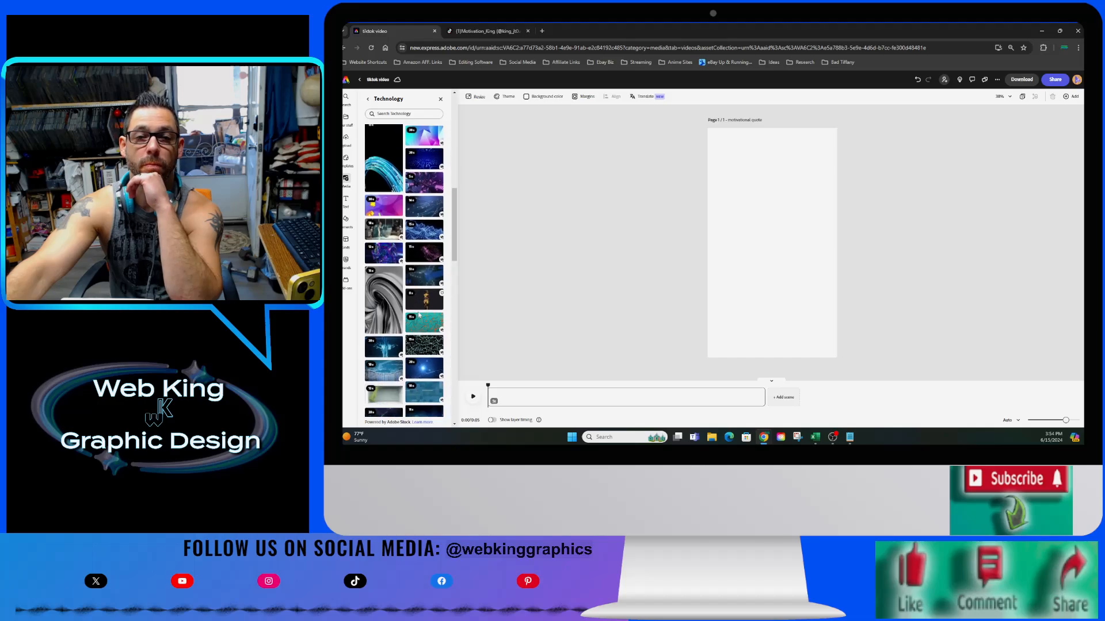
scroll(418, 317, "down", 3)
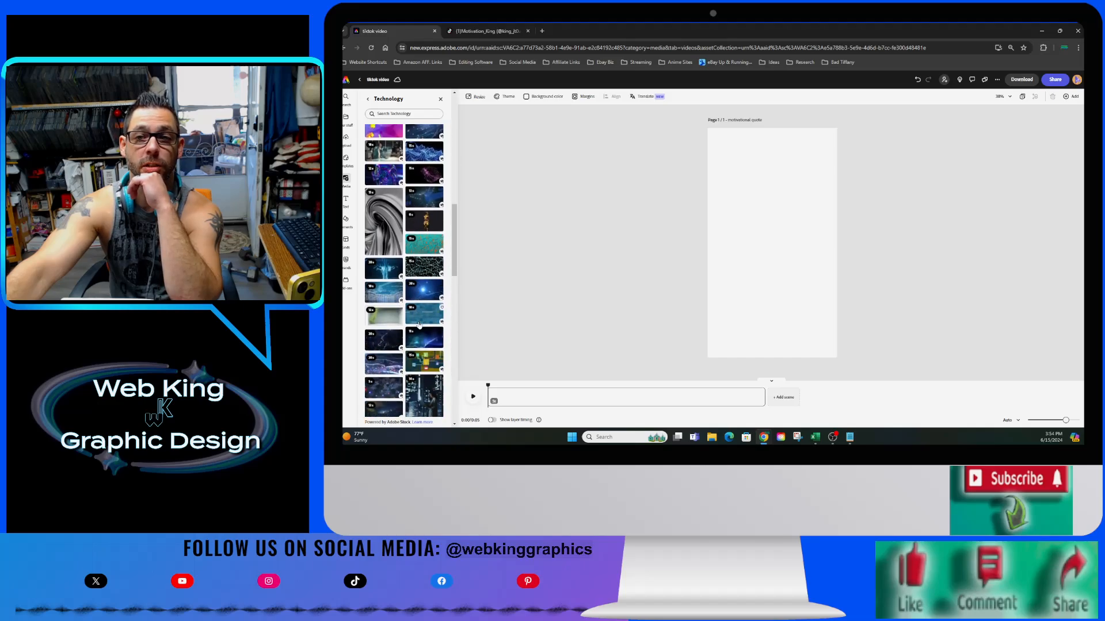
scroll(418, 326, "down", 3)
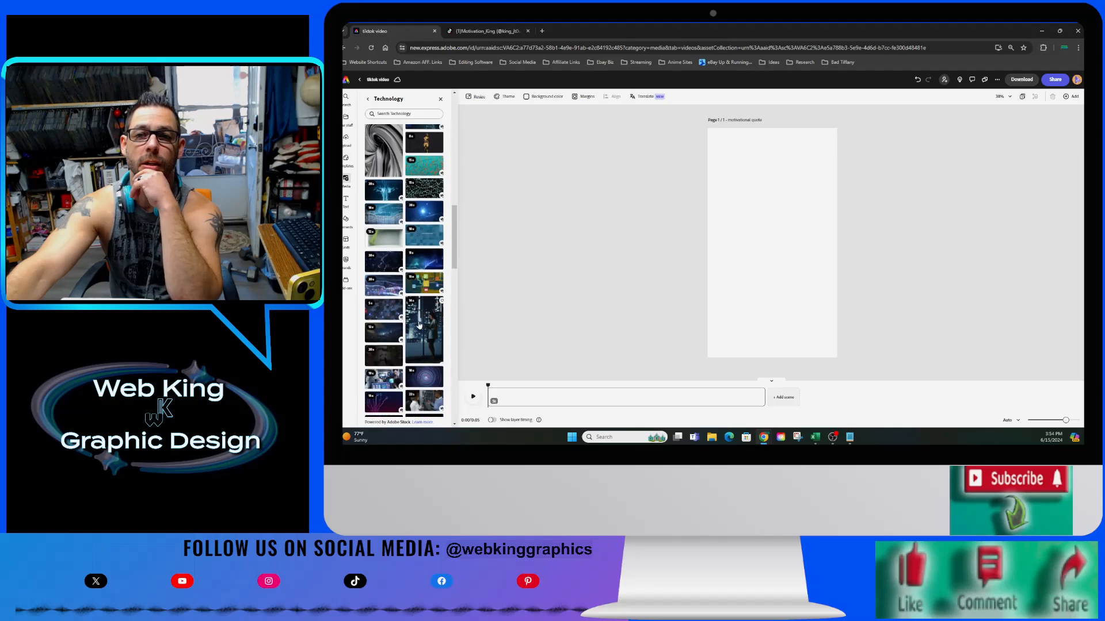
scroll(419, 326, "down", 3)
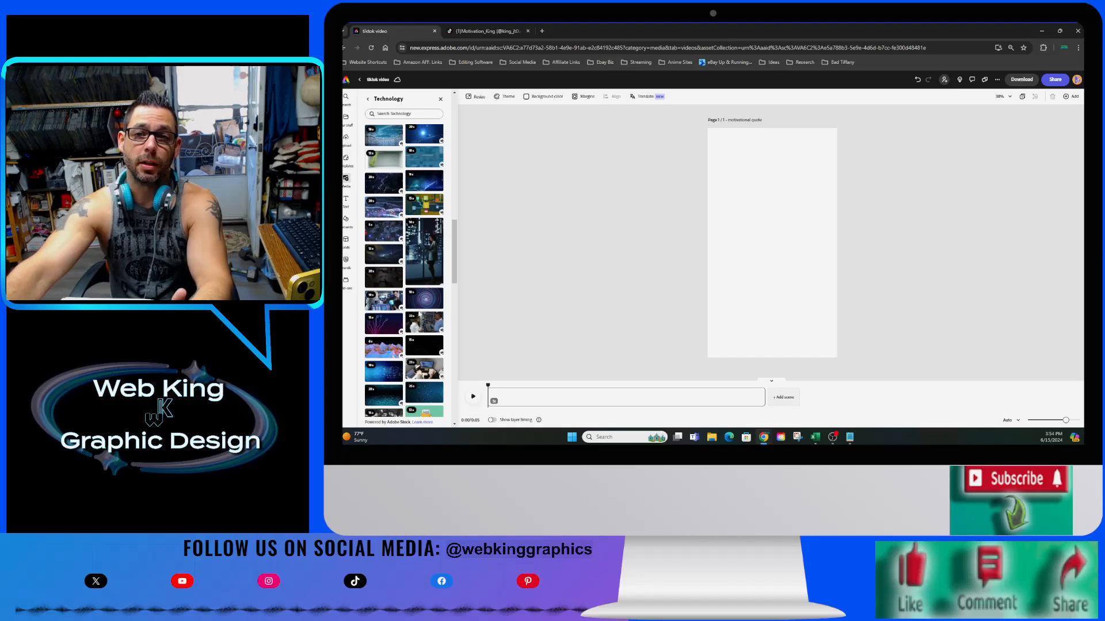
scroll(419, 315, "down", 3)
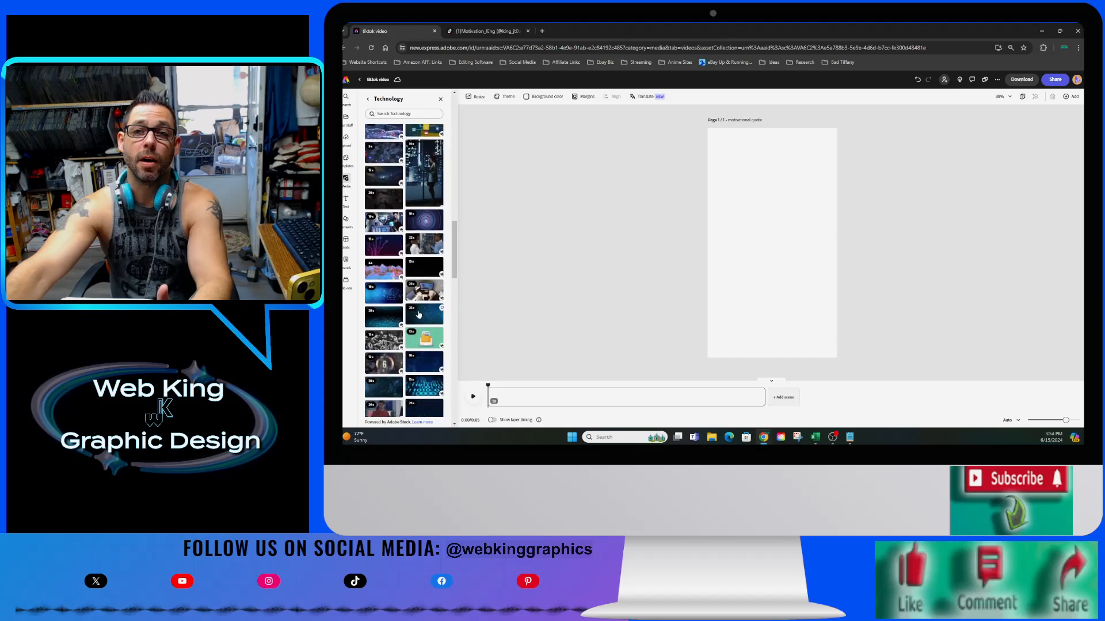
scroll(420, 339, "down", 3)
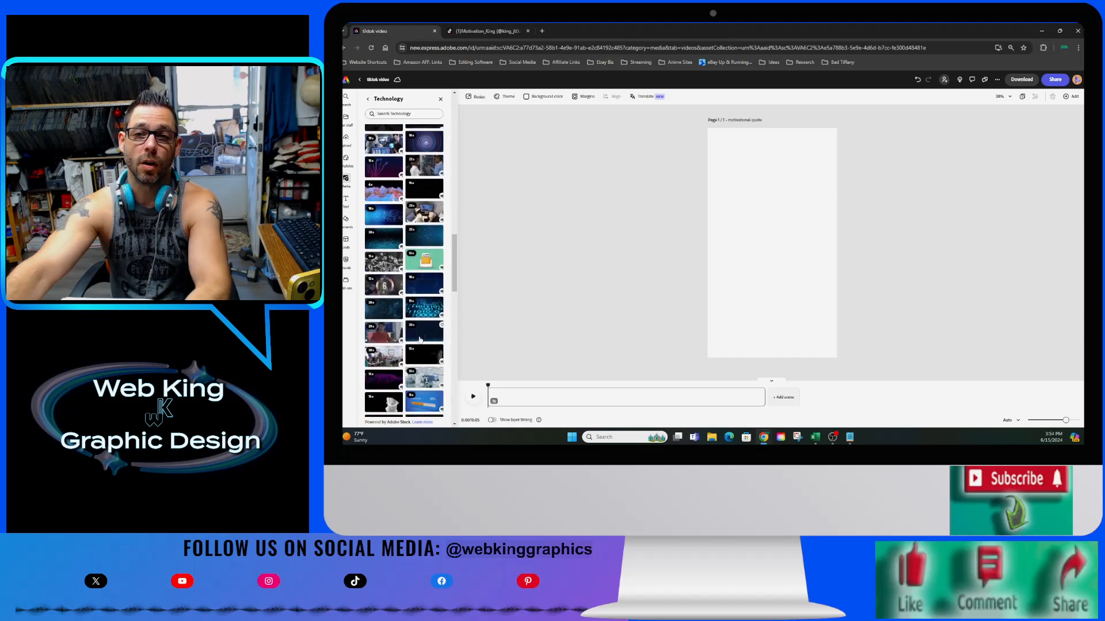
scroll(420, 339, "down", 3)
scroll(420, 339, "down", 3)
scroll(420, 337, "down", 4)
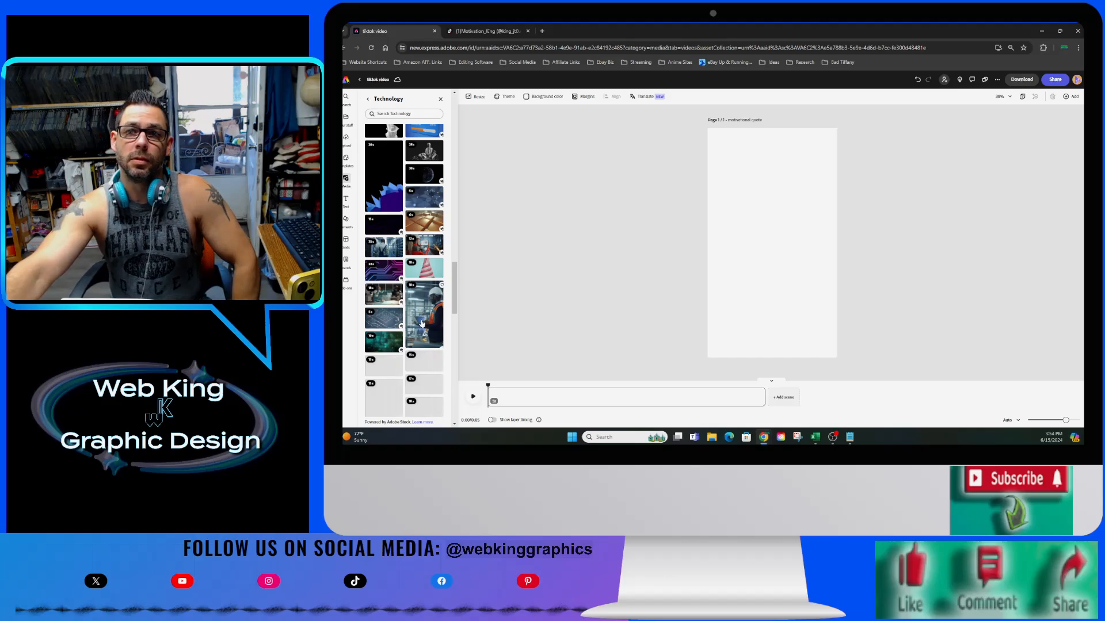
scroll(421, 317, "down", 3)
scroll(421, 323, "down", 2)
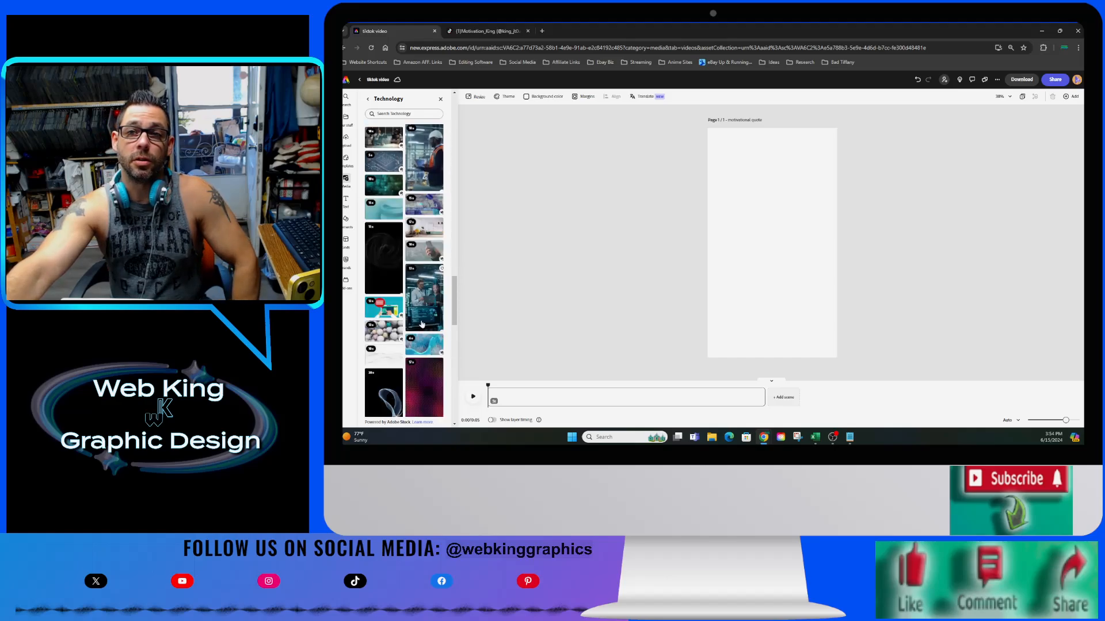
scroll(422, 324, "down", 3)
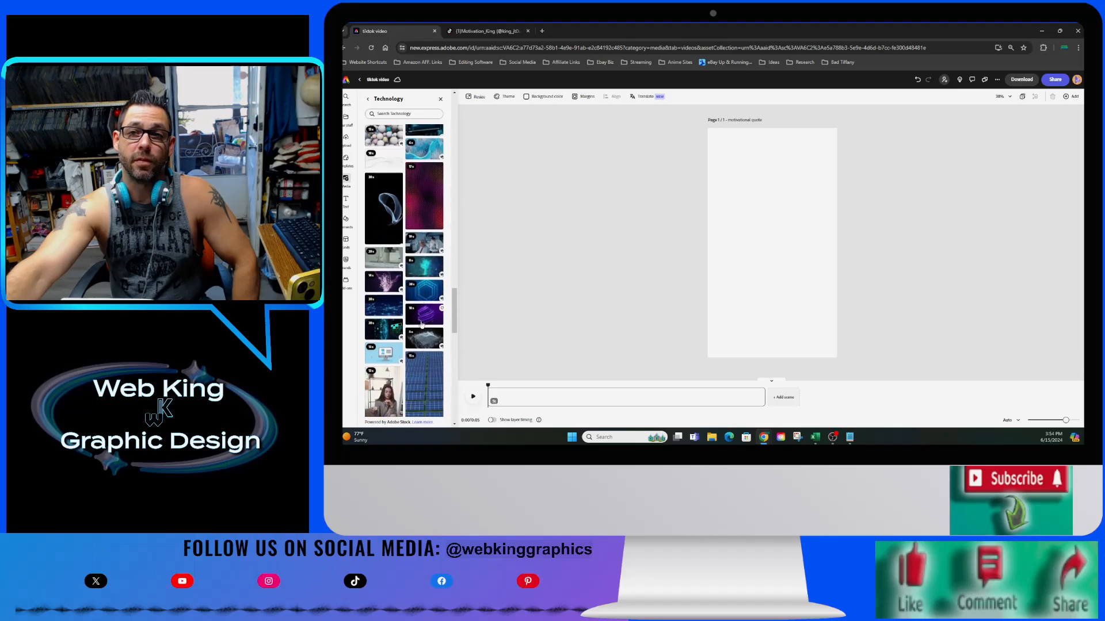
left_click(426, 208)
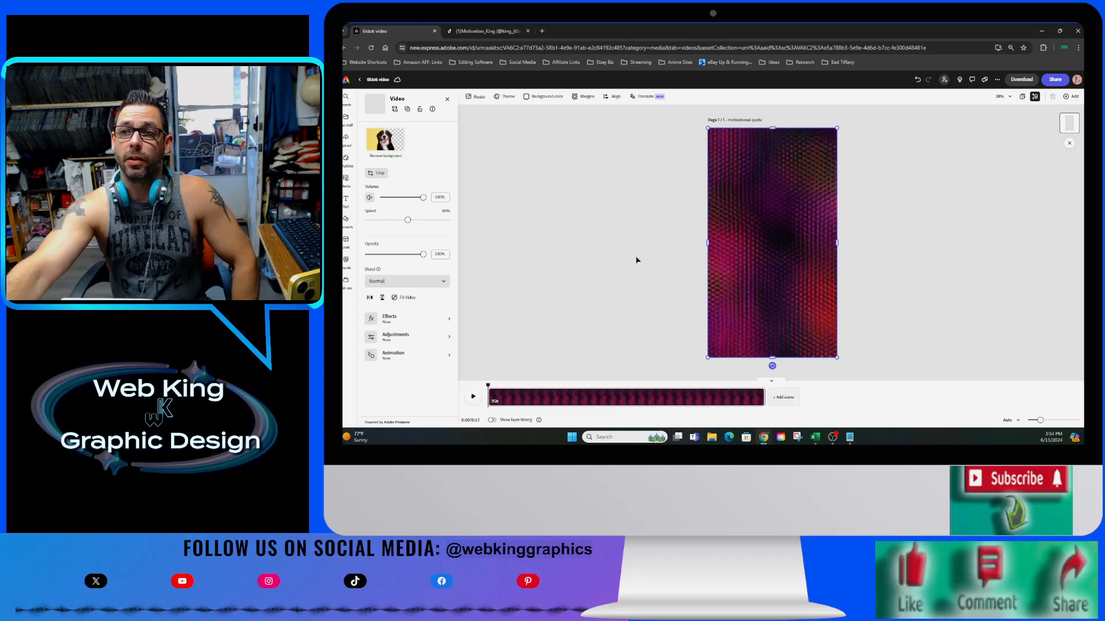
left_click(473, 396)
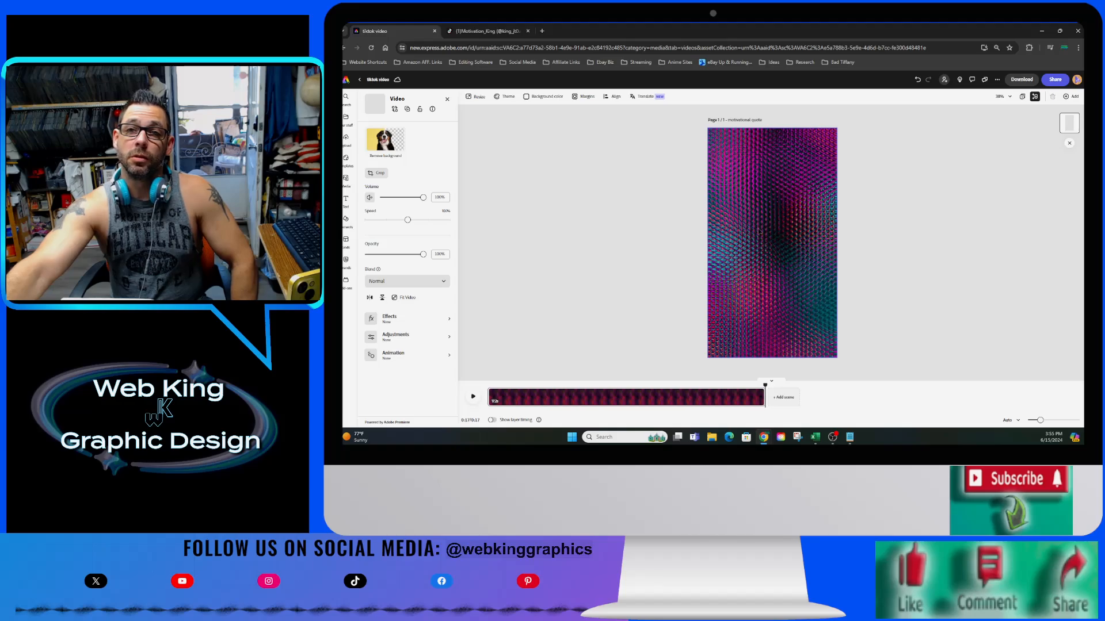
Add the stock photo of the smiling woman with cream on her face from the Wellness photo collection to the page.
left_click(347, 181)
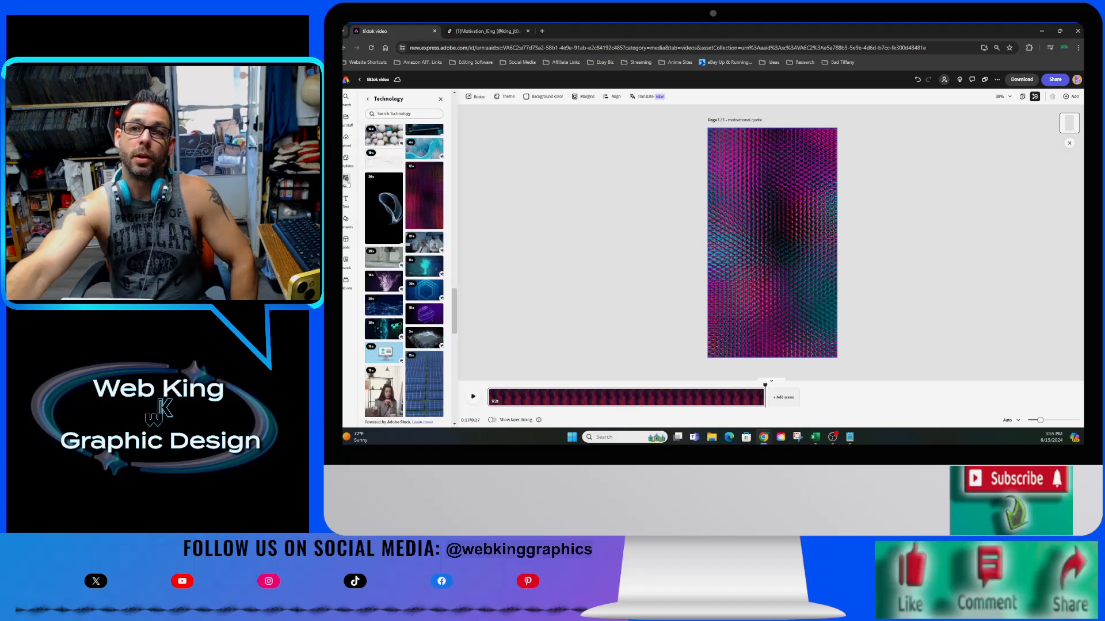
left_click(369, 100)
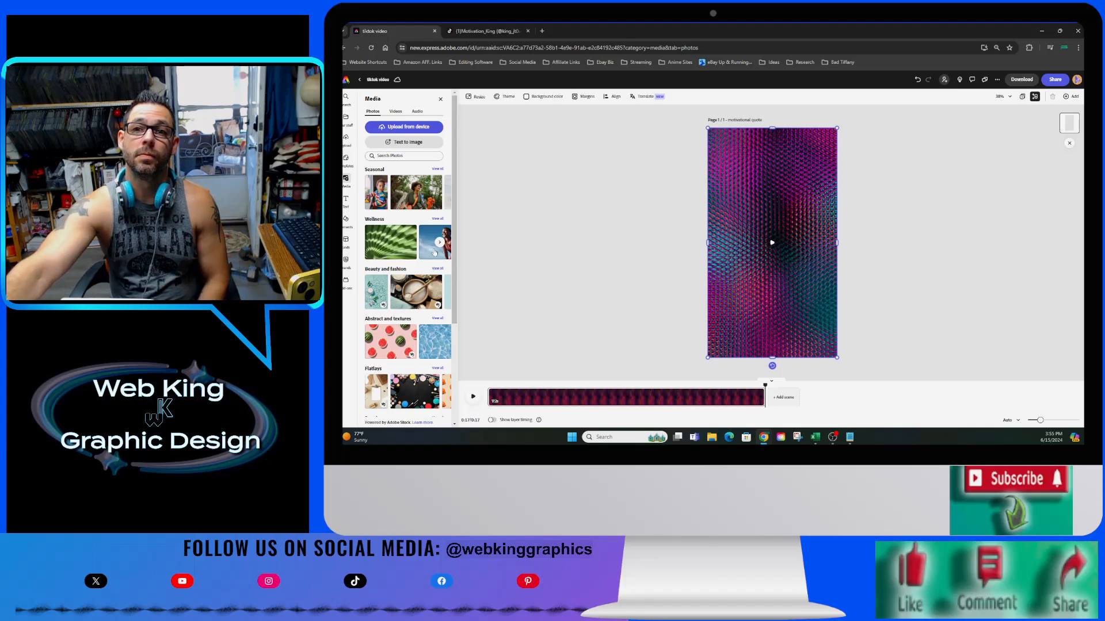
left_click(439, 243)
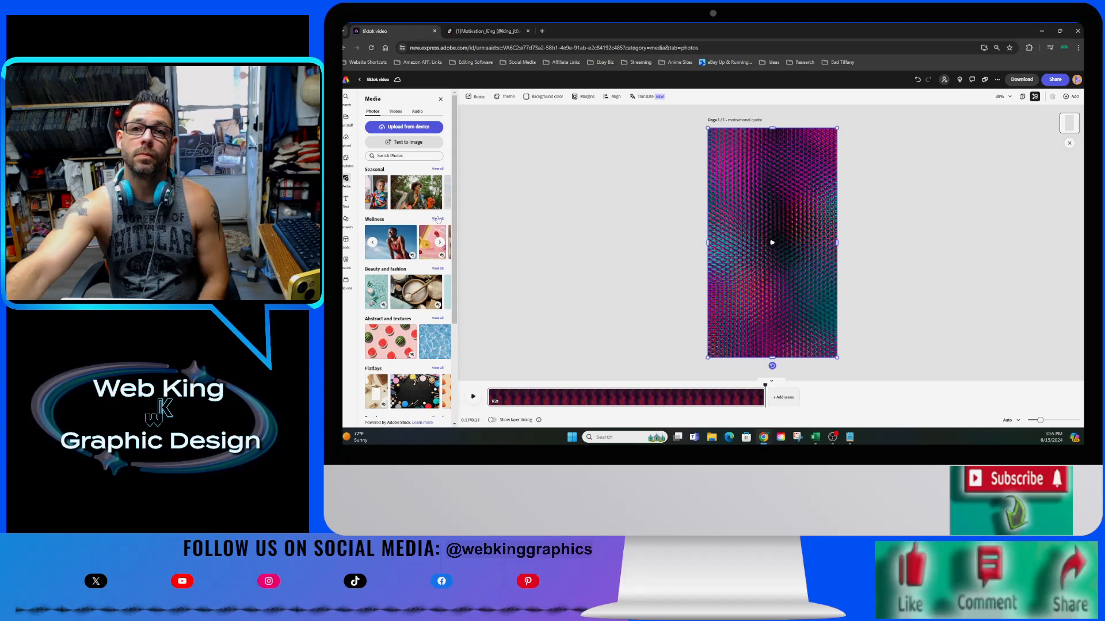
left_click(437, 220)
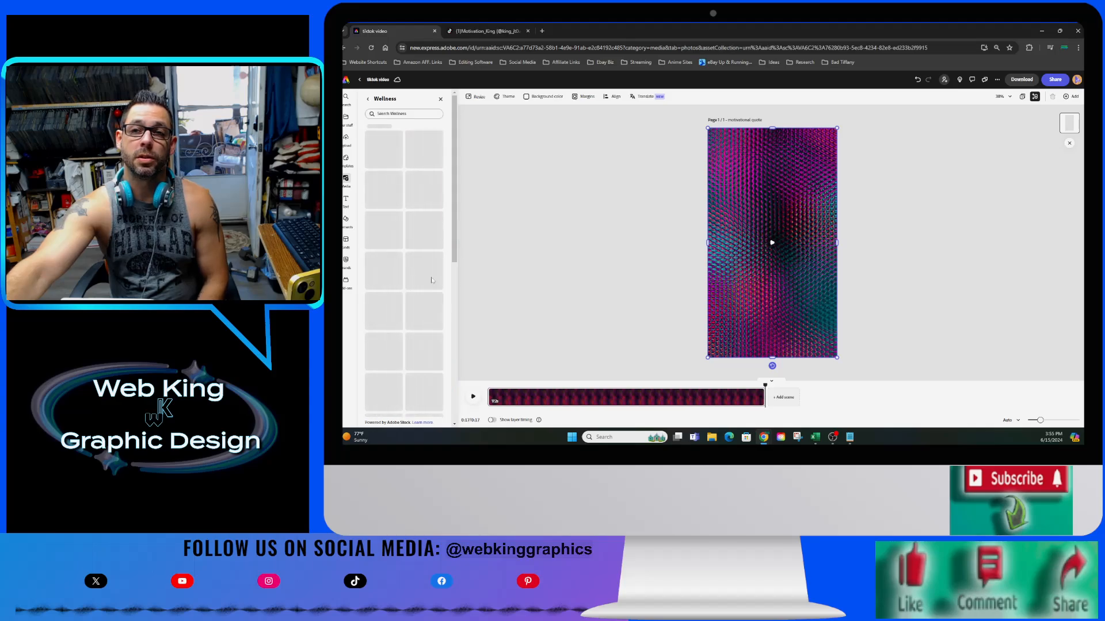
scroll(431, 280, "down", 2)
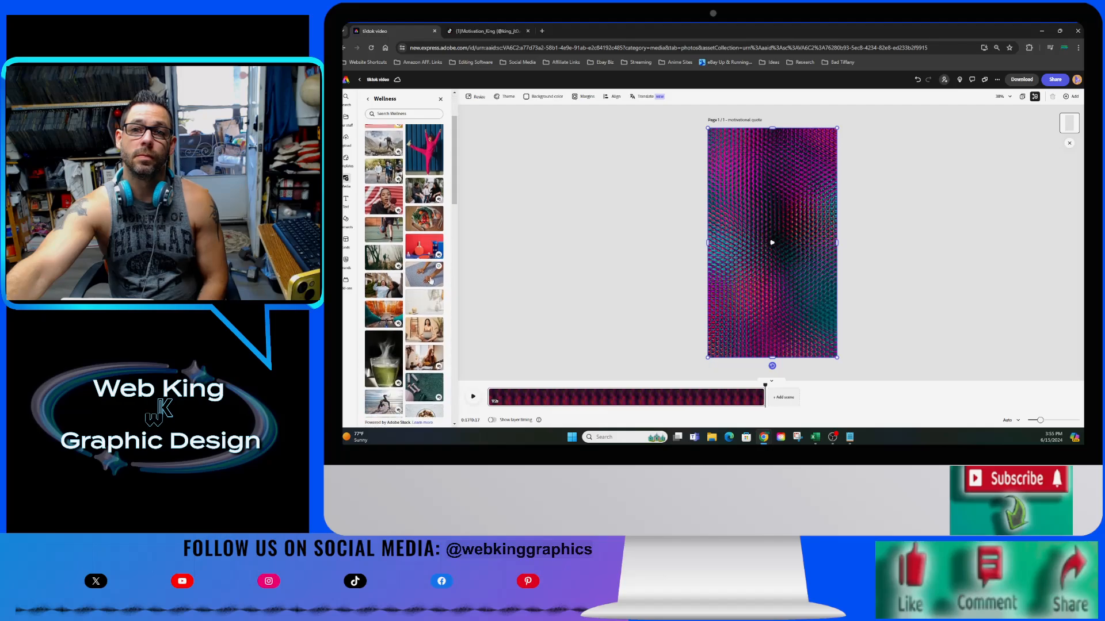
scroll(430, 280, "down", 3)
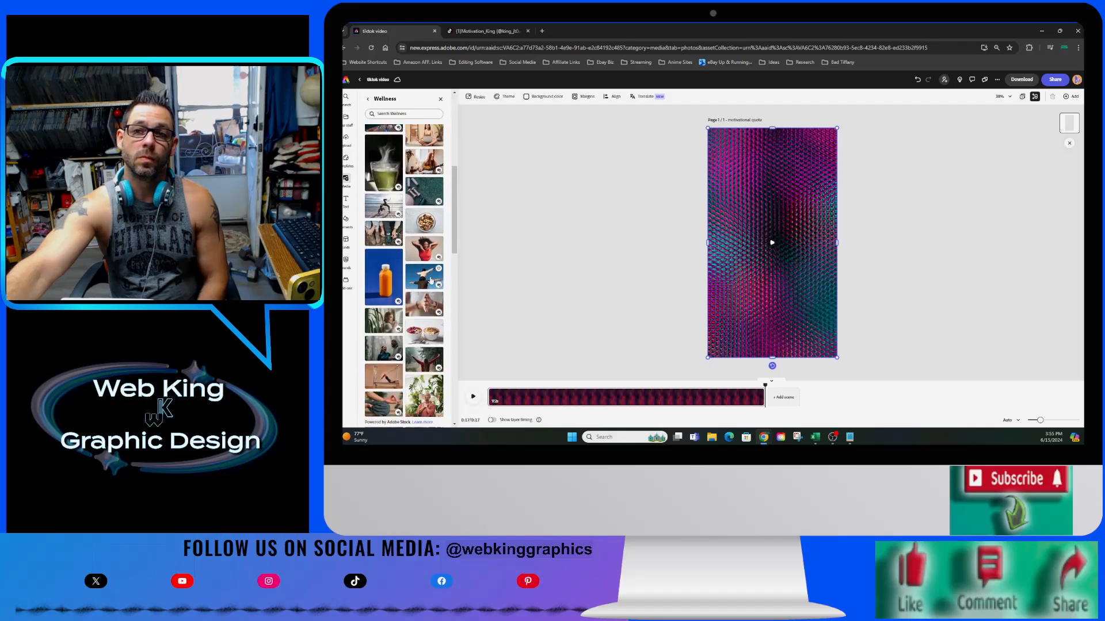
scroll(431, 281, "down", 2)
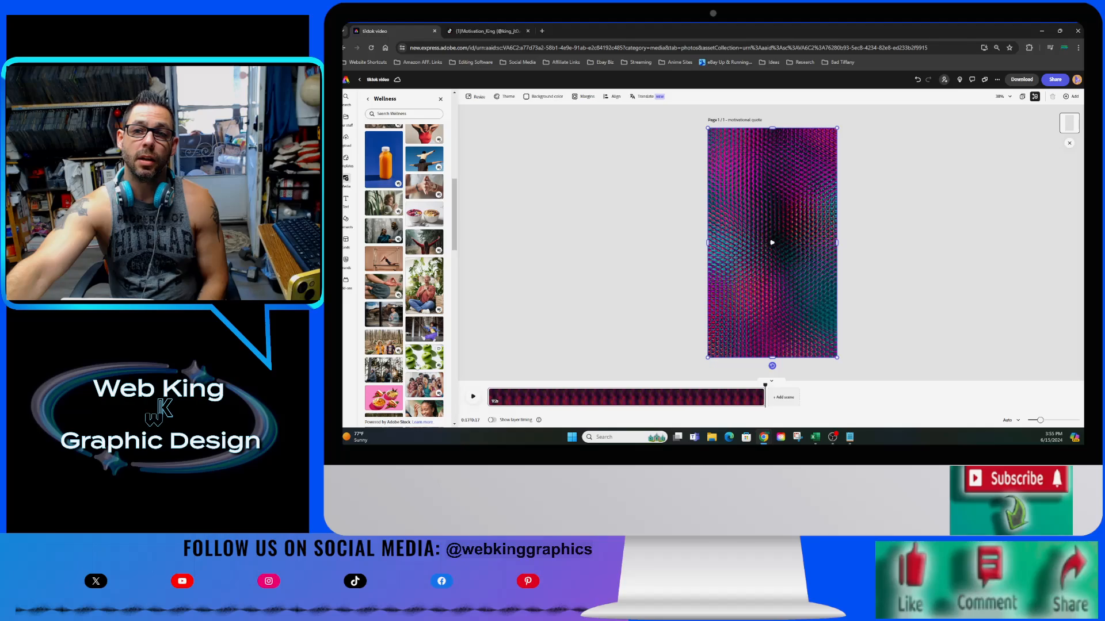
scroll(419, 357, "down", 2)
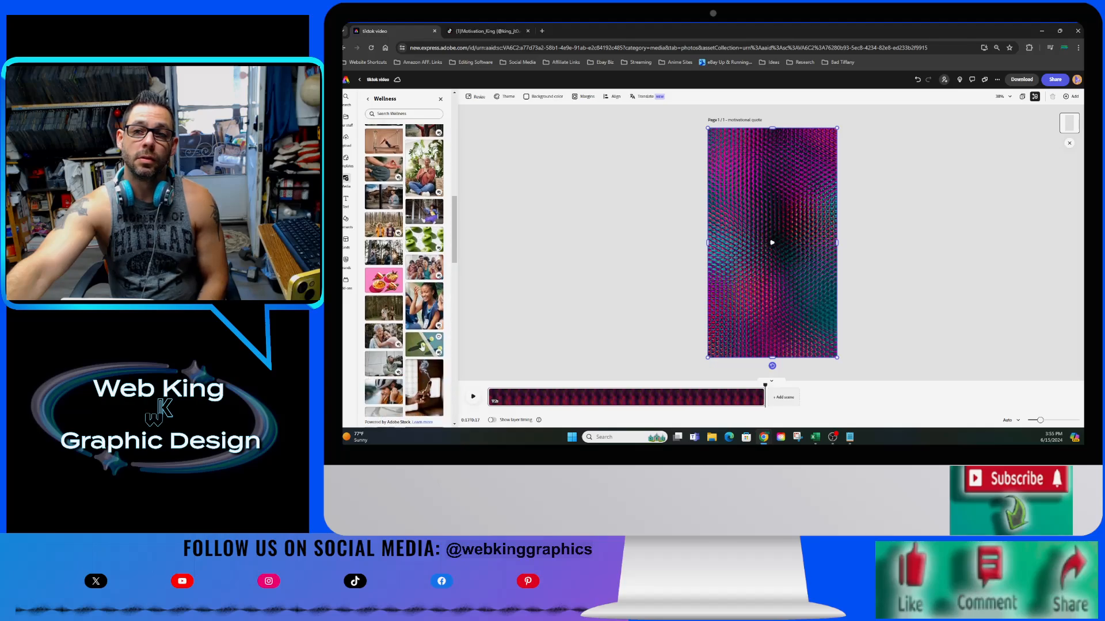
scroll(425, 325, "down", 1)
scroll(424, 330, "down", 8)
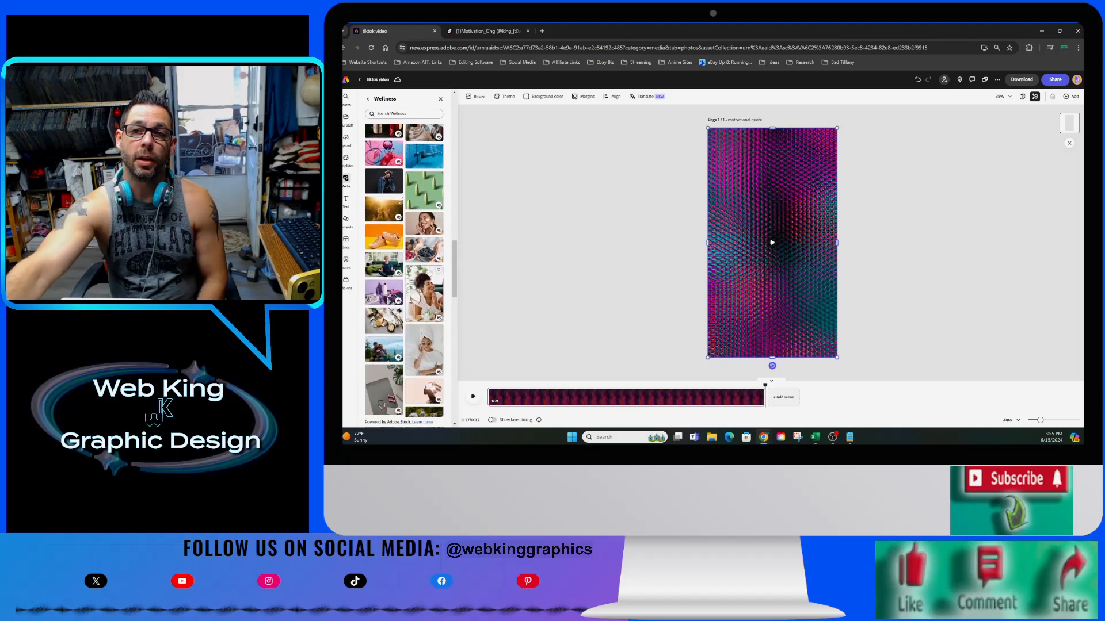
left_click(427, 226)
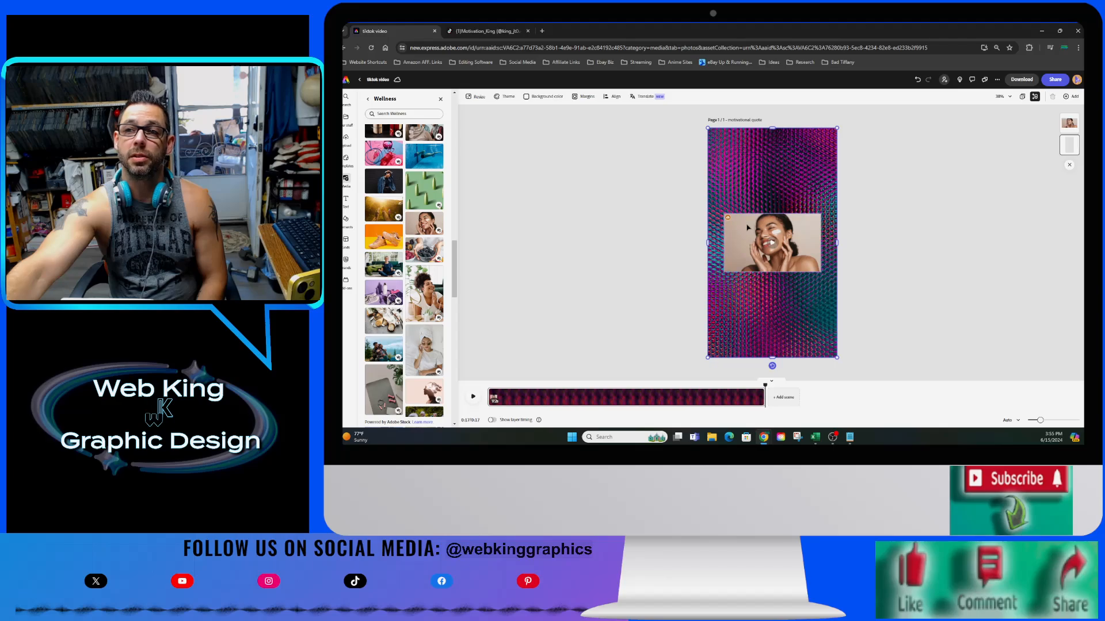
Enlarge the woman's photo to about the page's width, place it in the page's upper half and remove its background.
left_click(805, 270)
left_click_drag(825, 283, 805, 227)
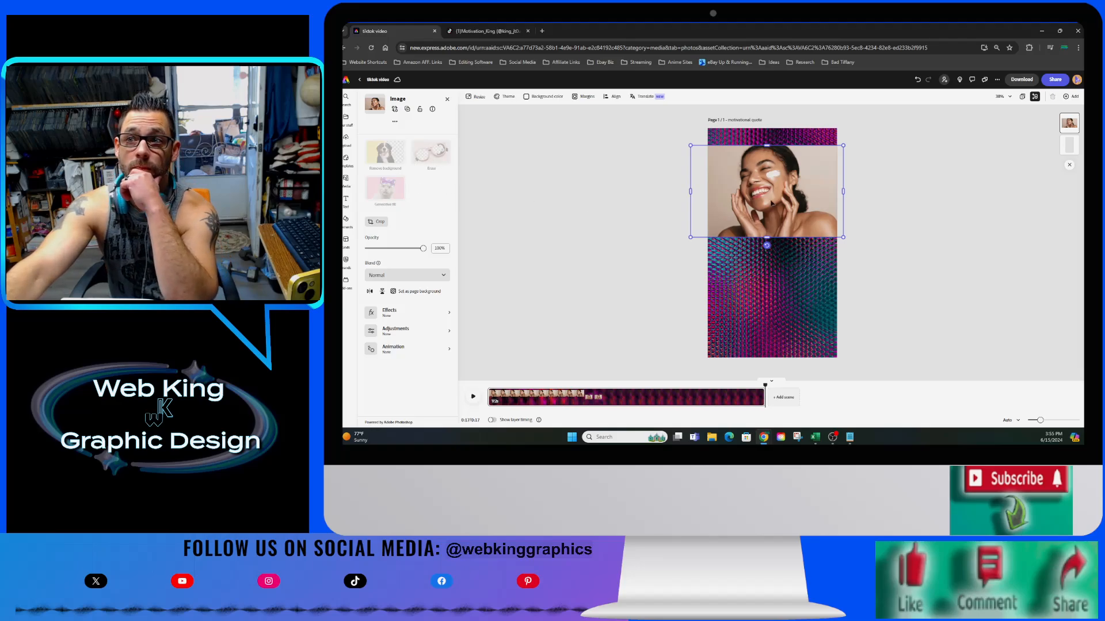
left_click(398, 158)
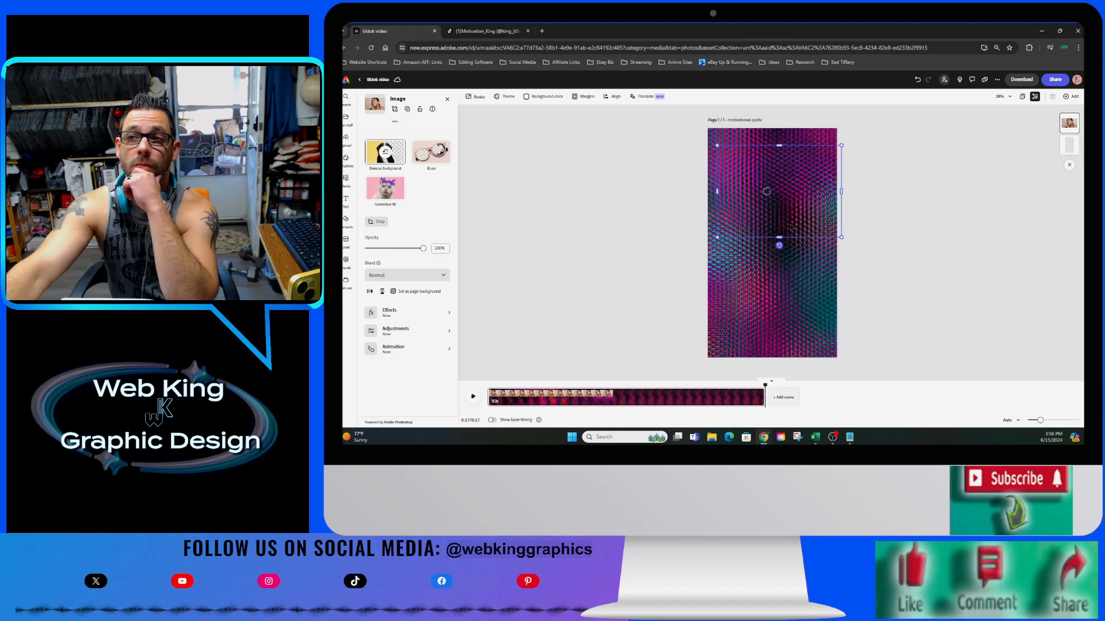
left_click_drag(799, 228, 798, 224)
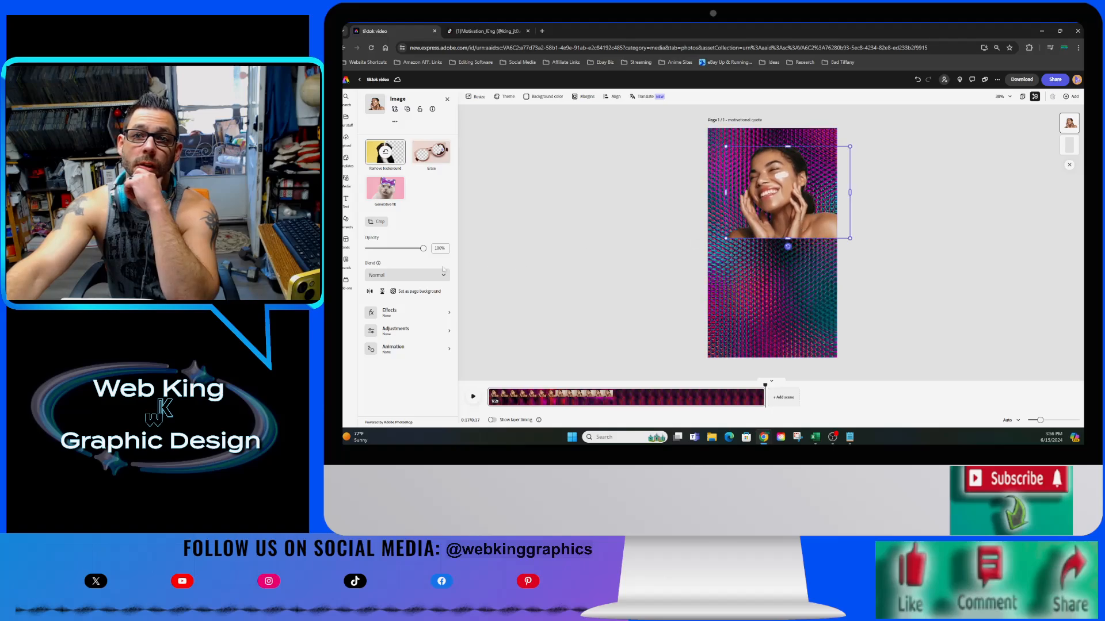
Set the woman's photo to the Multiply blend mode and check it at an earlier point of the clip.
left_click(406, 275)
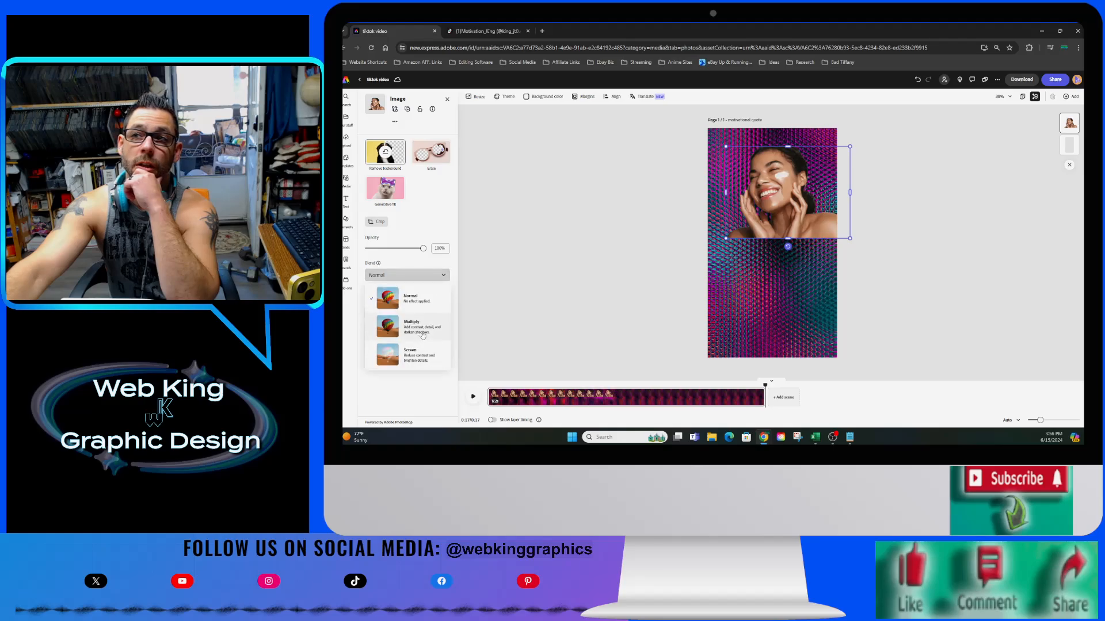
left_click(423, 335)
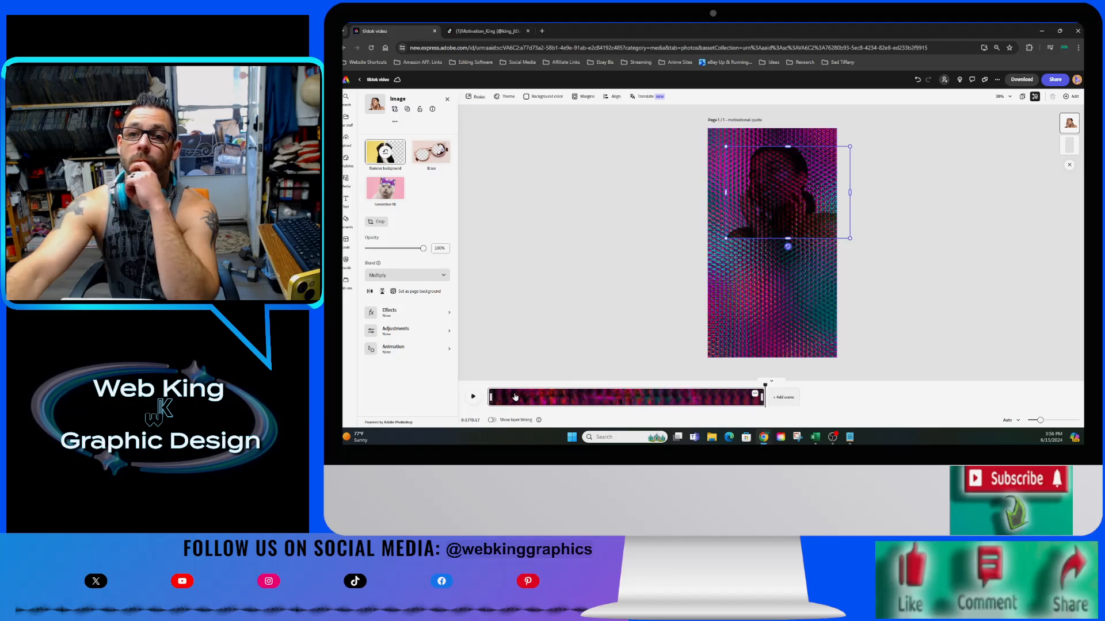
left_click(584, 382)
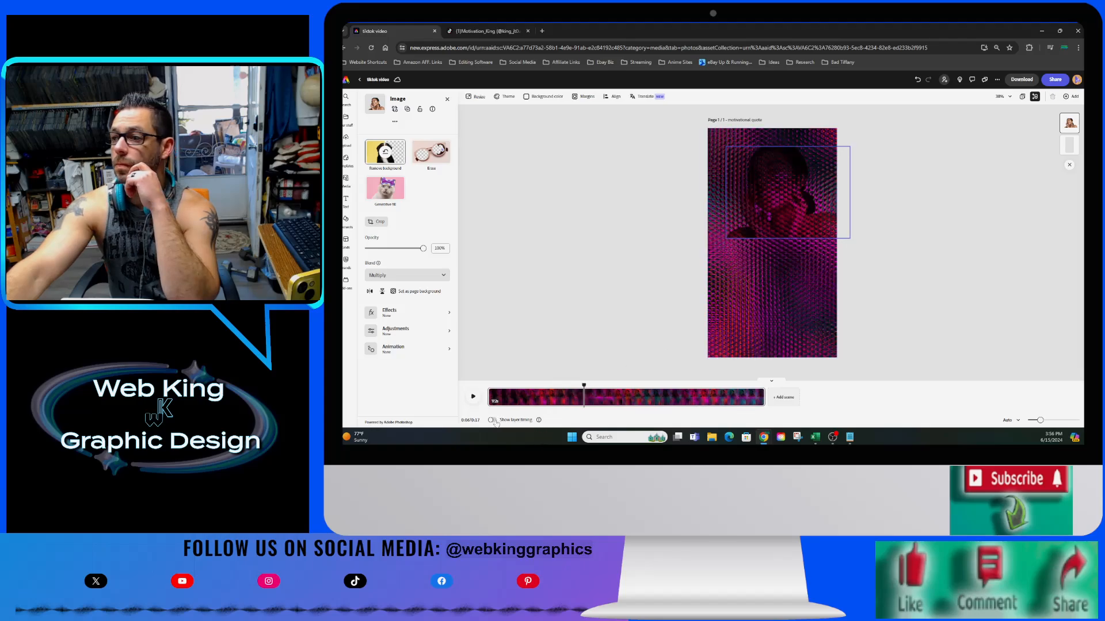
Show layer timing, trim the woman's photo to run from about 3 to 8 seconds, and lower its opacity to 54%.
left_click(493, 420)
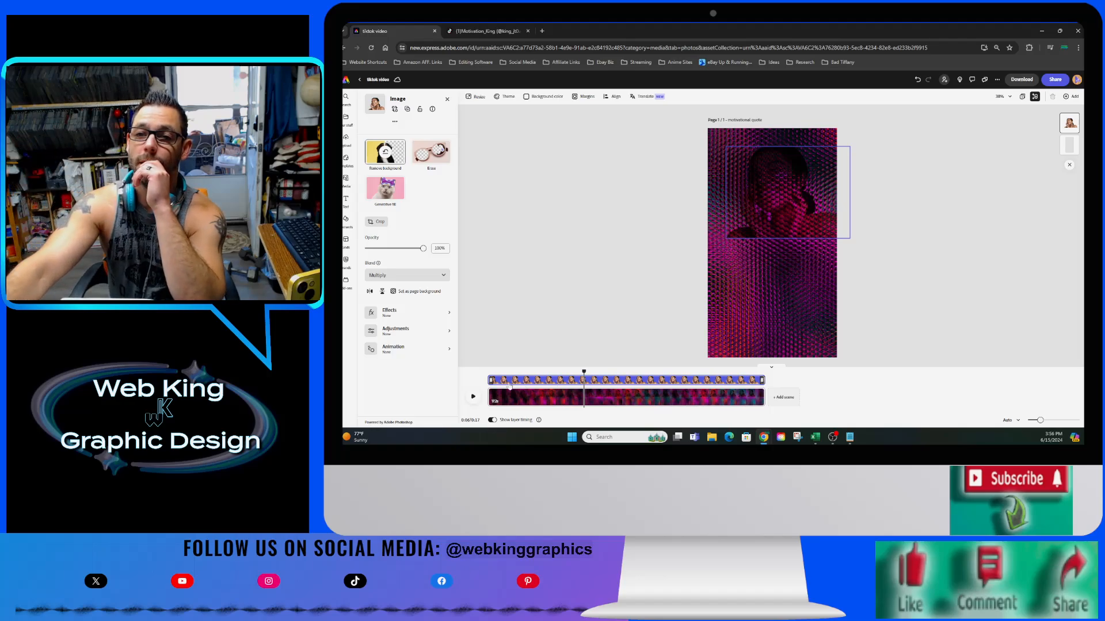
left_click_drag(491, 380, 566, 396)
left_click_drag(762, 379, 543, 381)
left_click(397, 250)
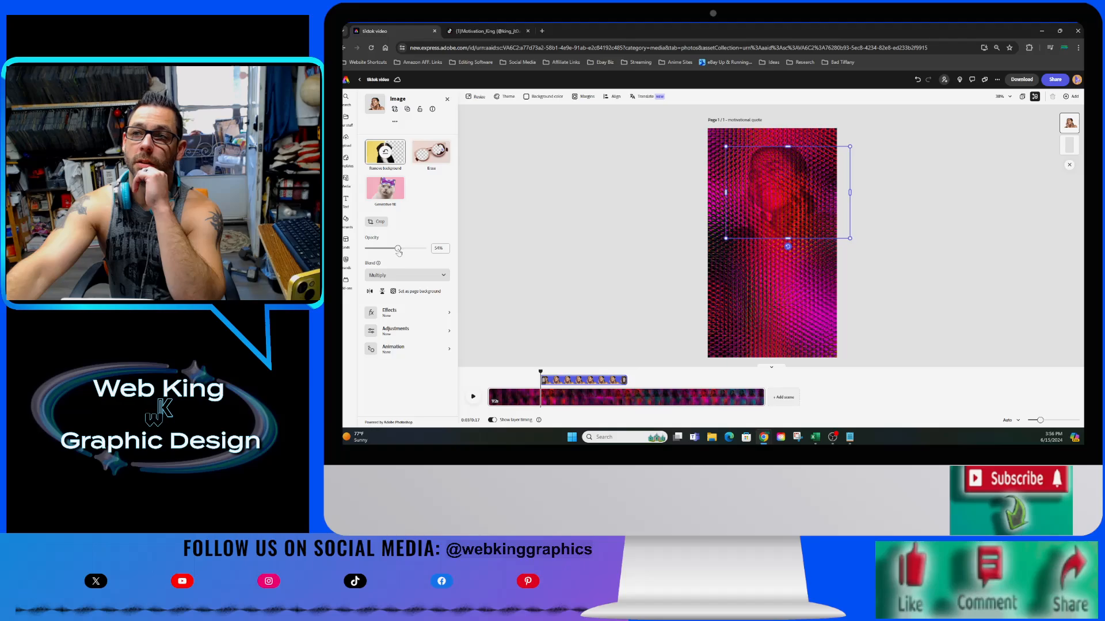
Give the woman's photo a soft Fade in animation lengthened to nearly 3 seconds.
left_click(487, 376)
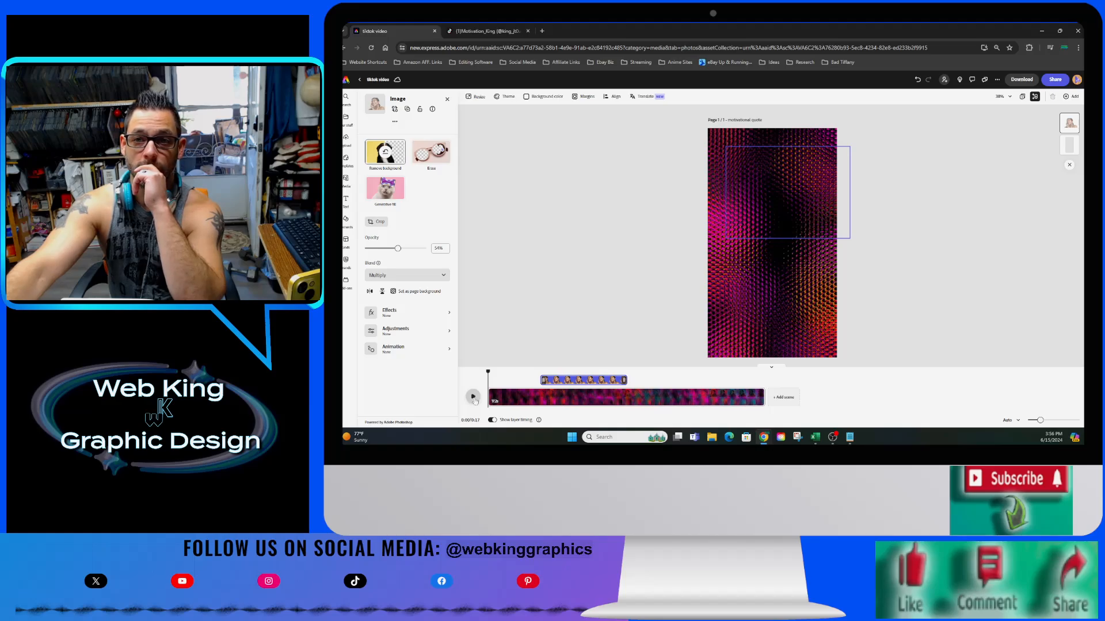
left_click(409, 345)
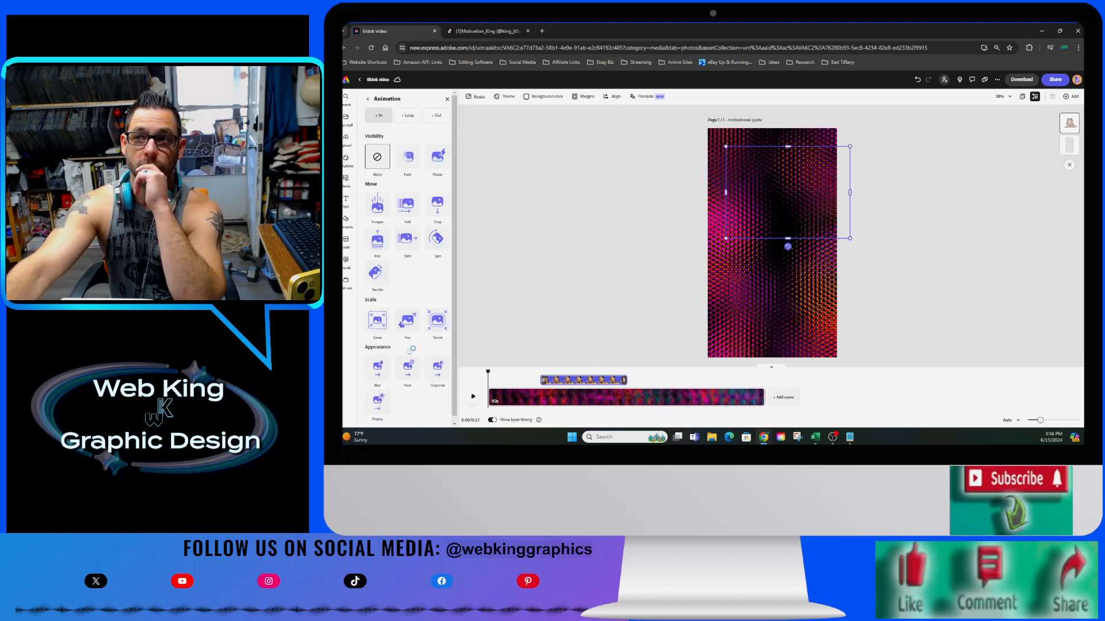
left_click(402, 162)
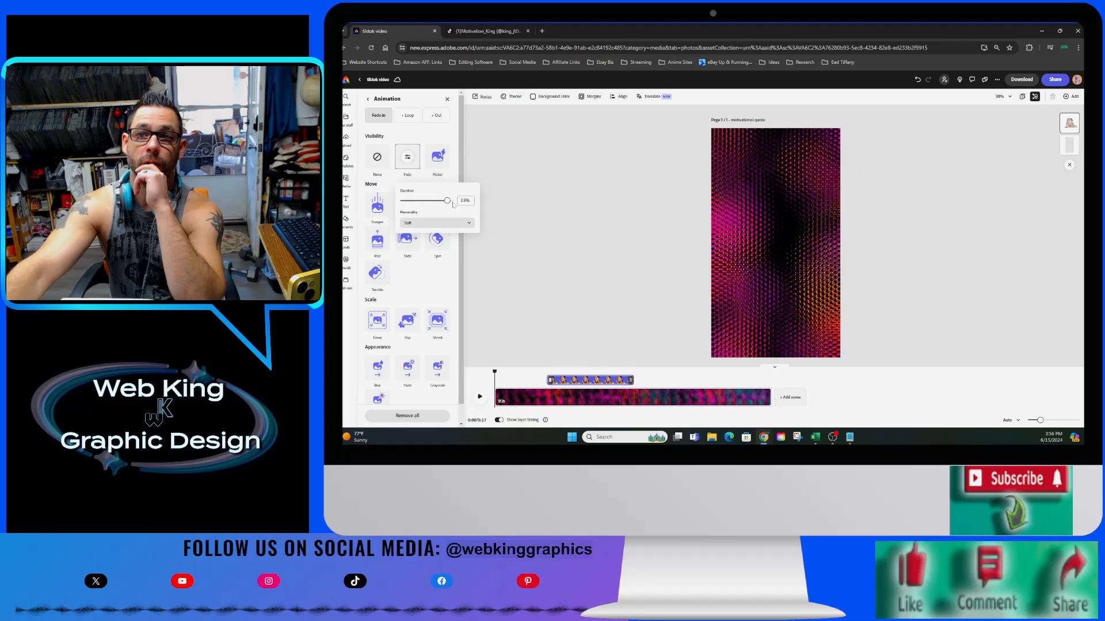
left_click(543, 349)
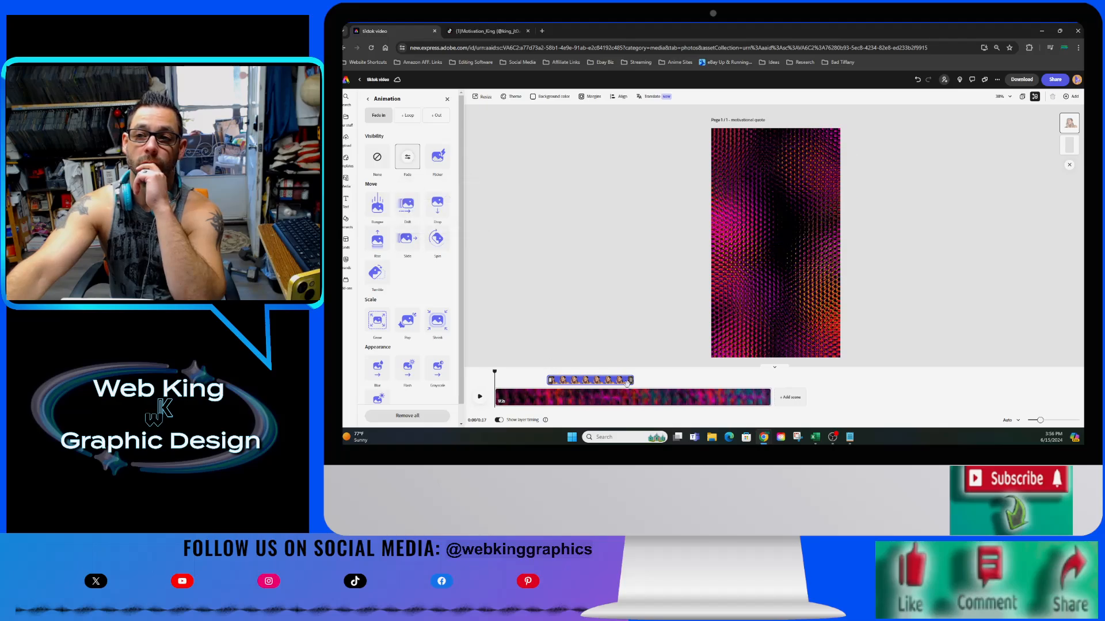
Give the woman's photo a soft Fade out animation lengthened to about 3 seconds and play the video from its start.
left_click(437, 115)
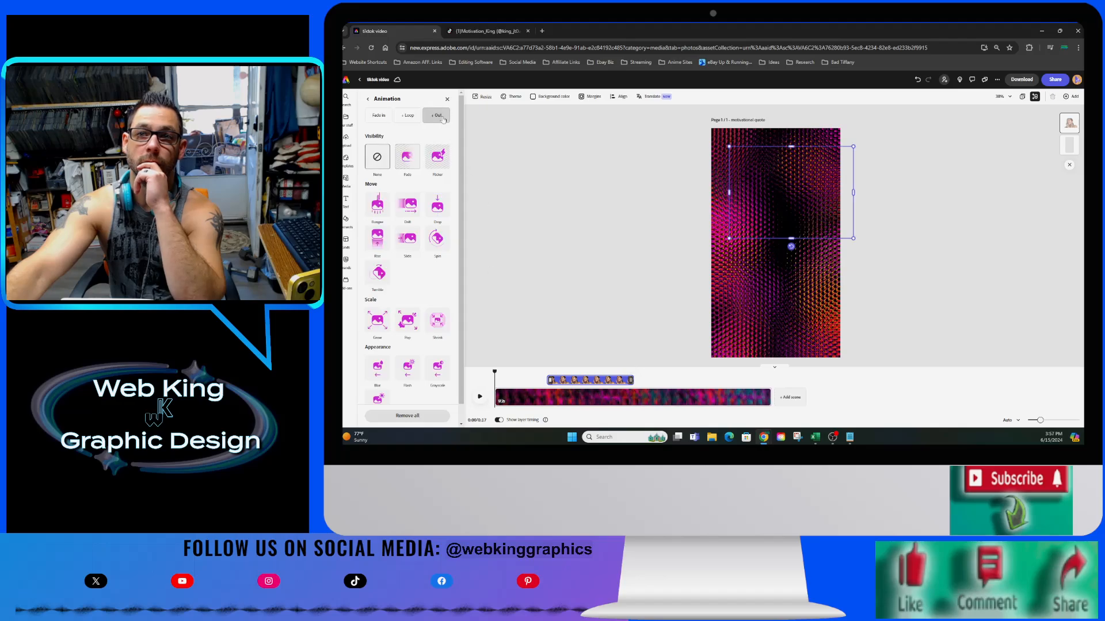
left_click(408, 163)
left_click(408, 161)
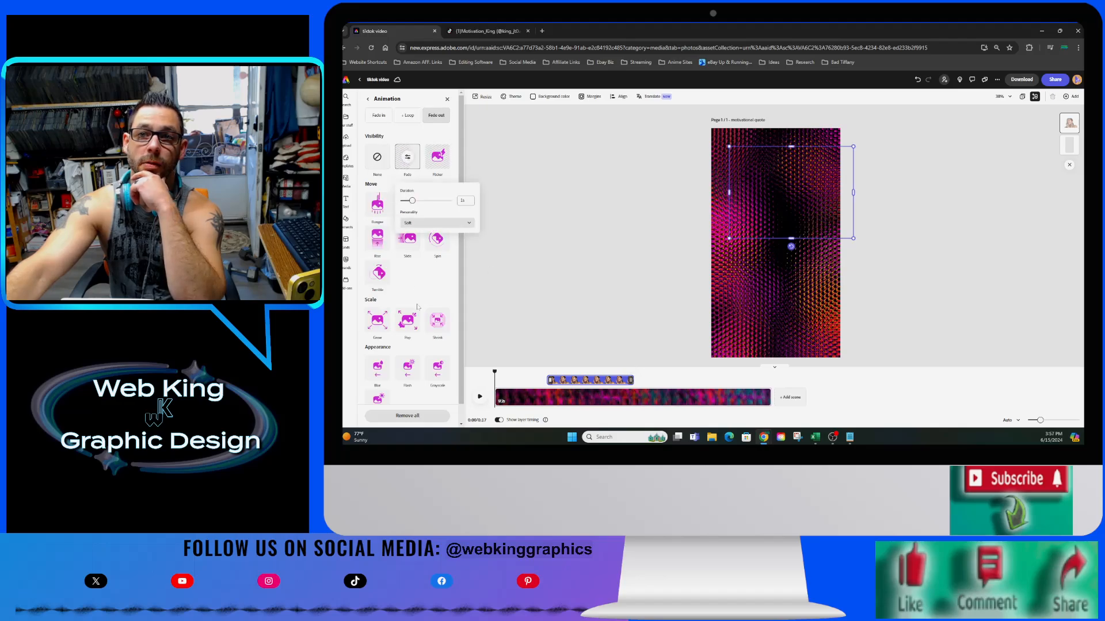
left_click(494, 262)
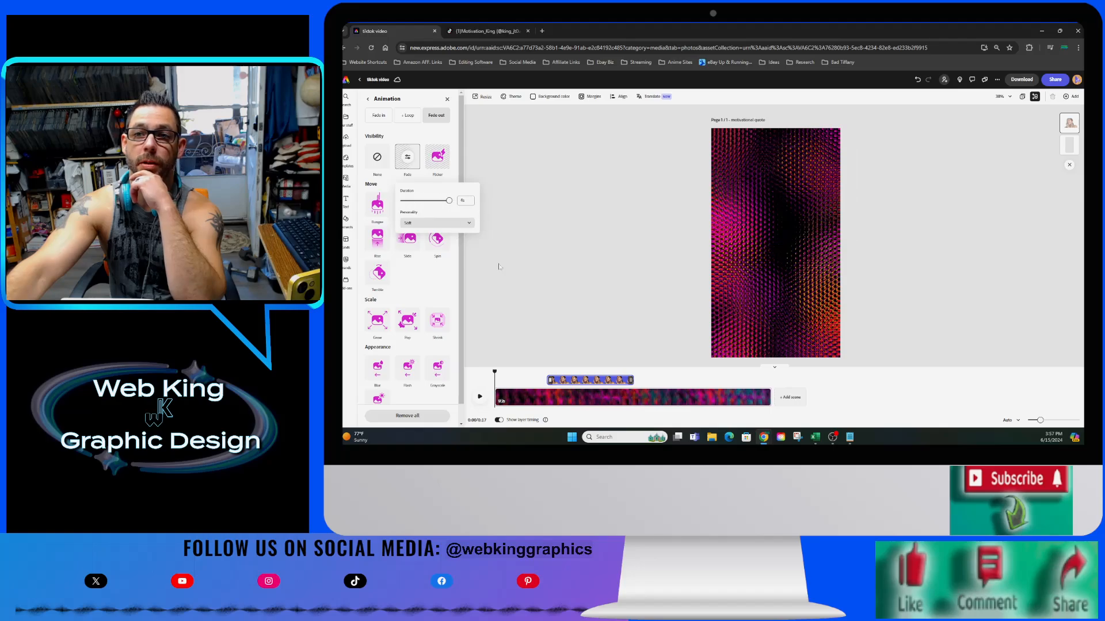
left_click(479, 397)
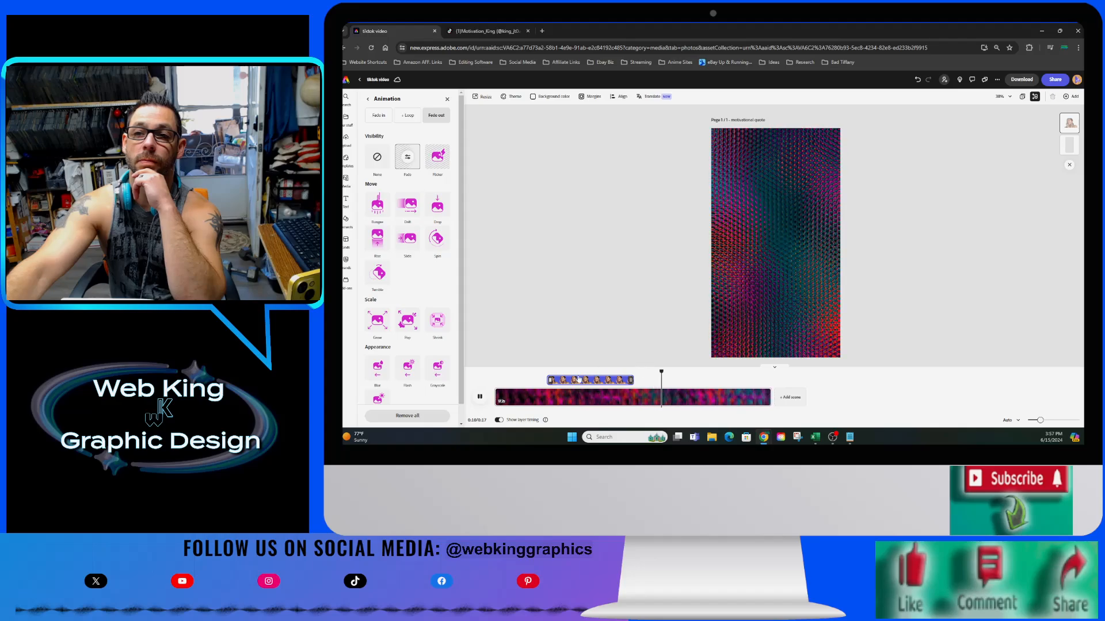
Extend the end of the woman's photo to about the 12-second mark and replay from just before it appears.
left_click(516, 372)
left_click_drag(528, 372, 688, 380)
left_click(536, 374)
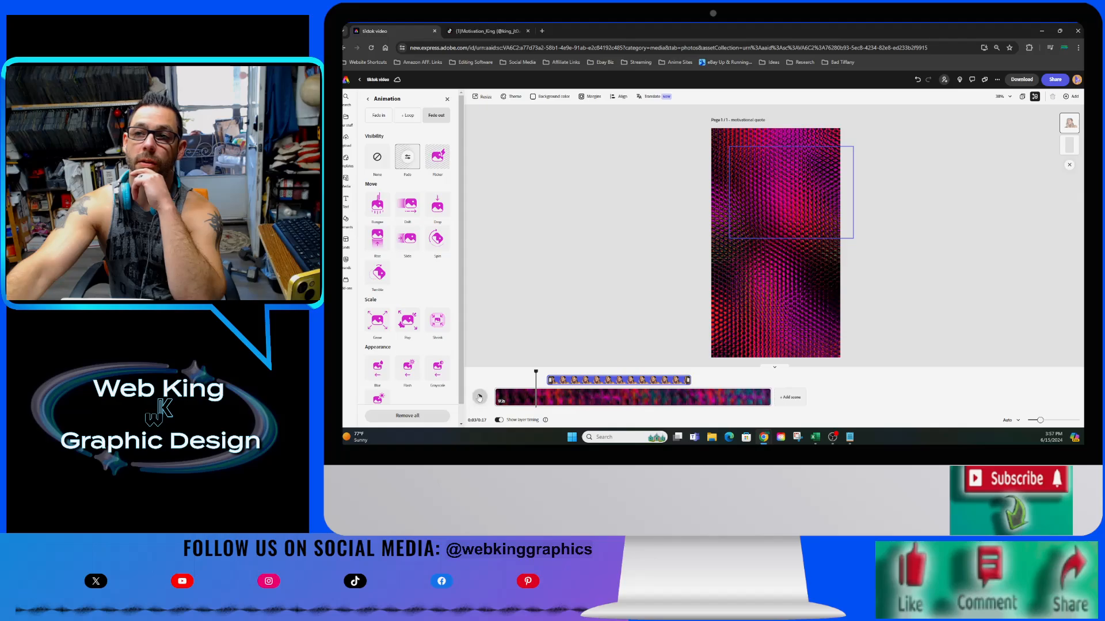
left_click(479, 397)
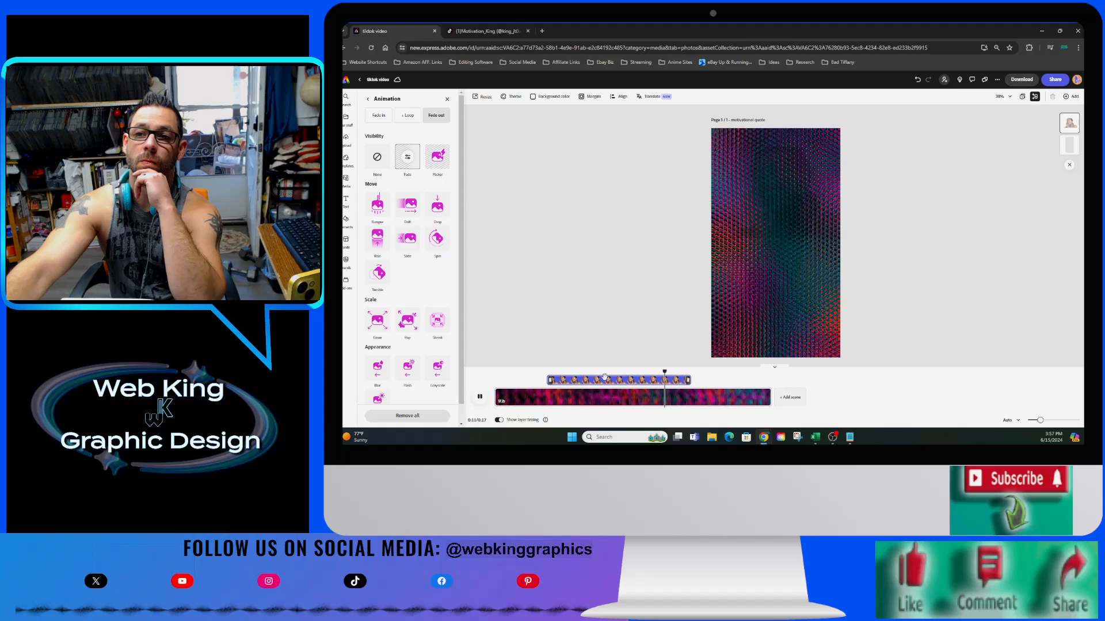
Add the stock photo of the person stretching out their arms at sunset from the Wellness photo collection to the page.
left_click(515, 309)
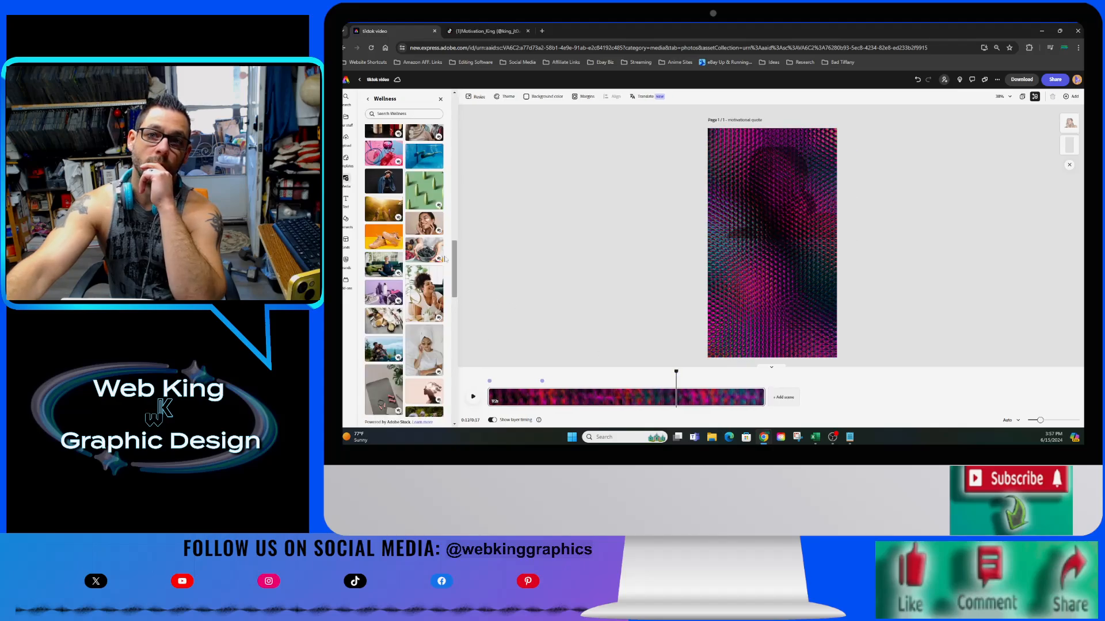
scroll(418, 335, "down", 10)
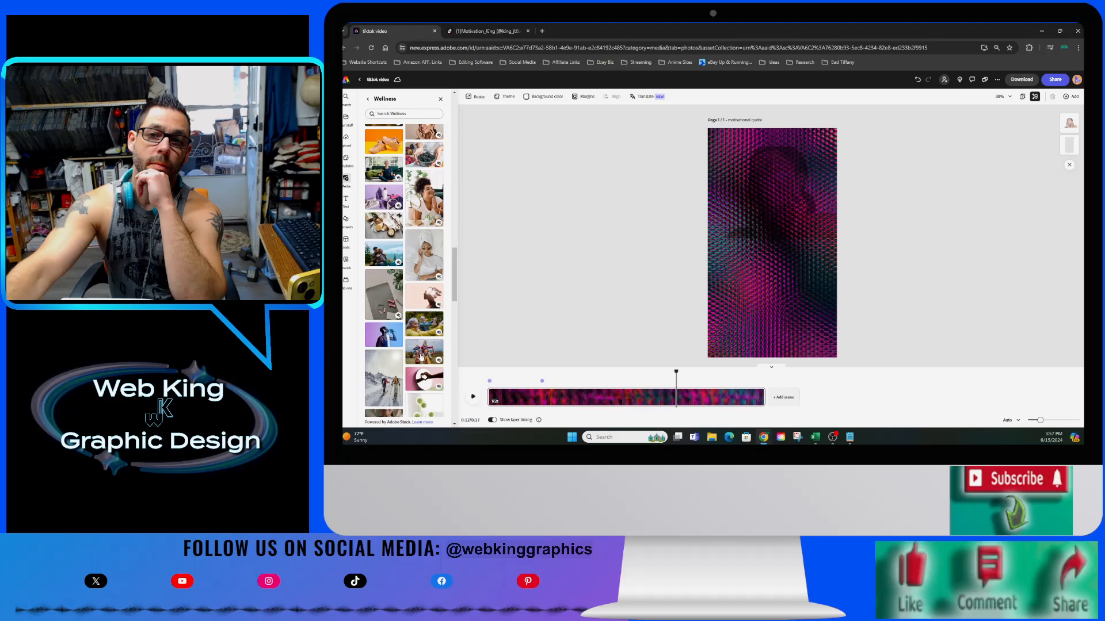
scroll(421, 359, "down", 3)
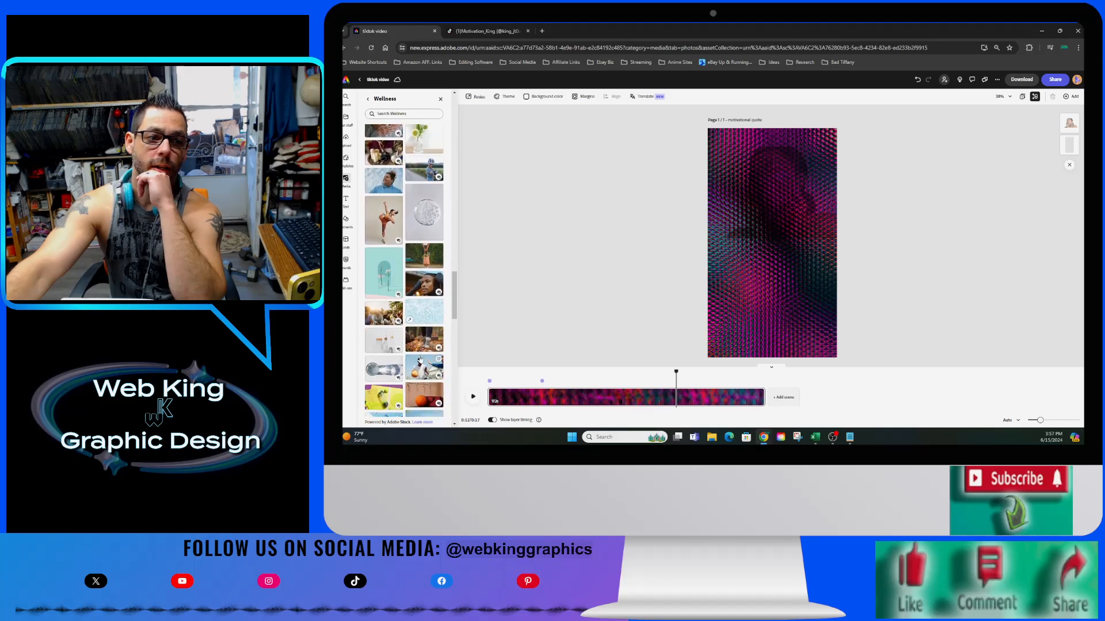
scroll(419, 360, "up", 1)
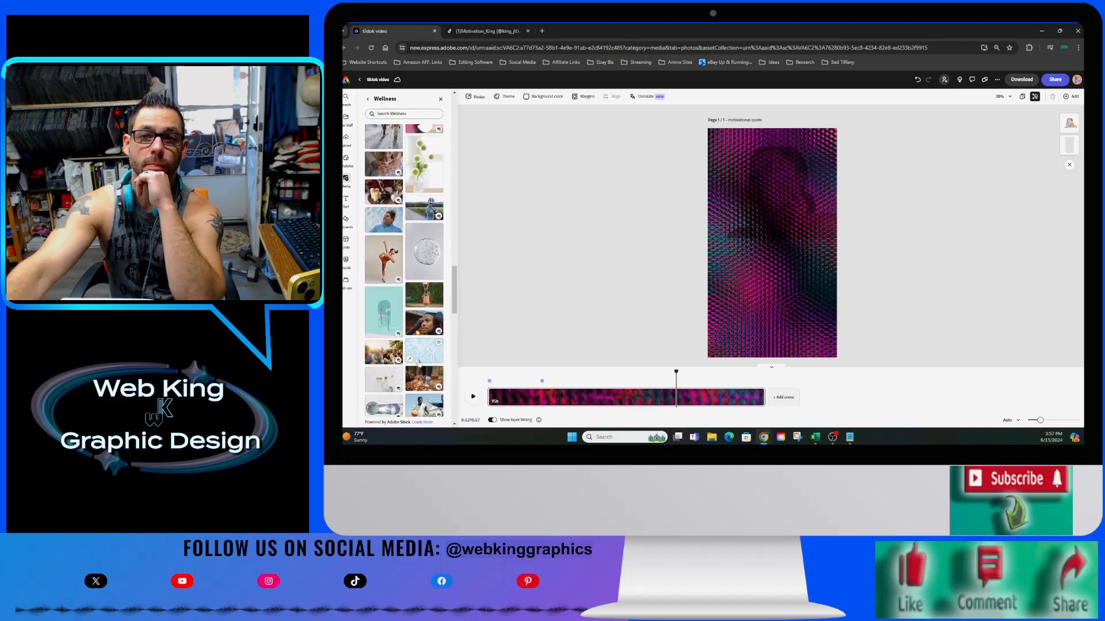
scroll(418, 362, "down", 2)
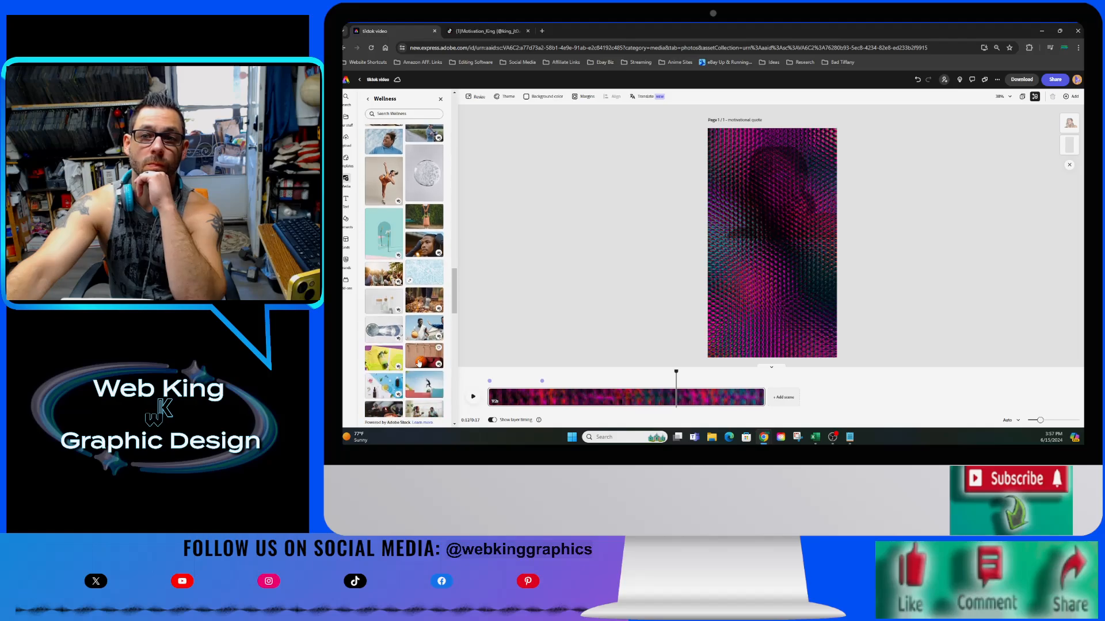
scroll(419, 362, "down", 5)
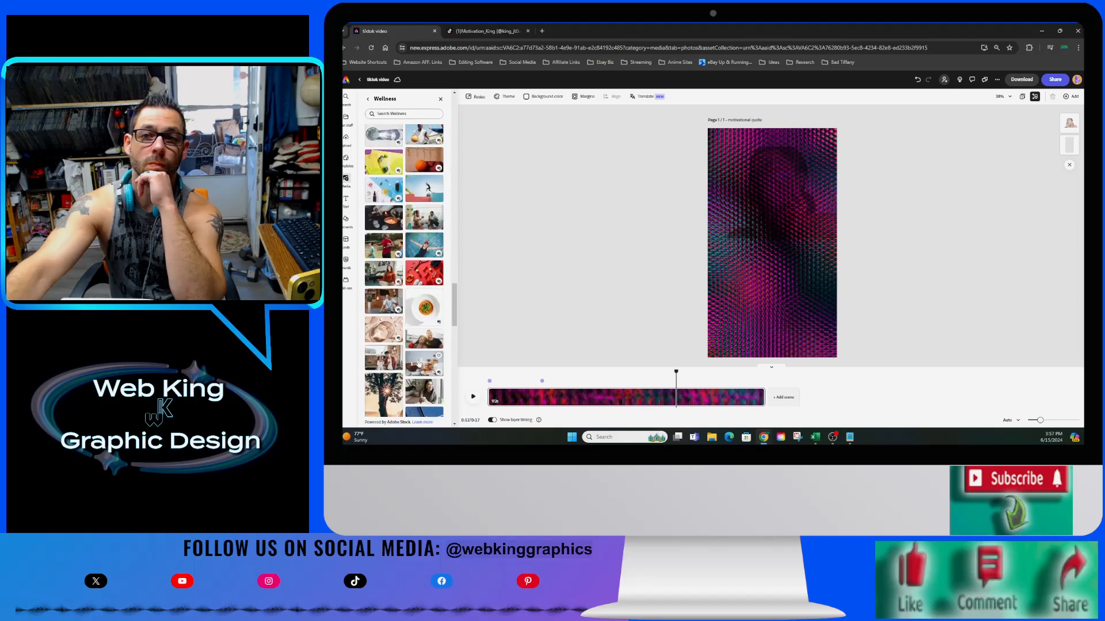
scroll(419, 363, "down", 6)
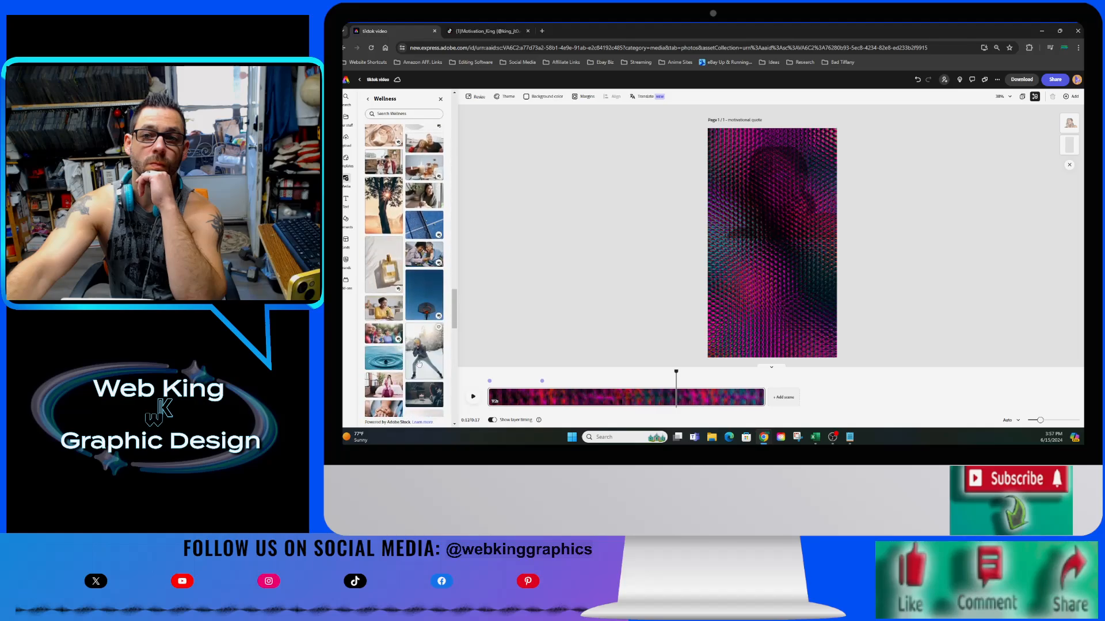
scroll(419, 363, "down", 3)
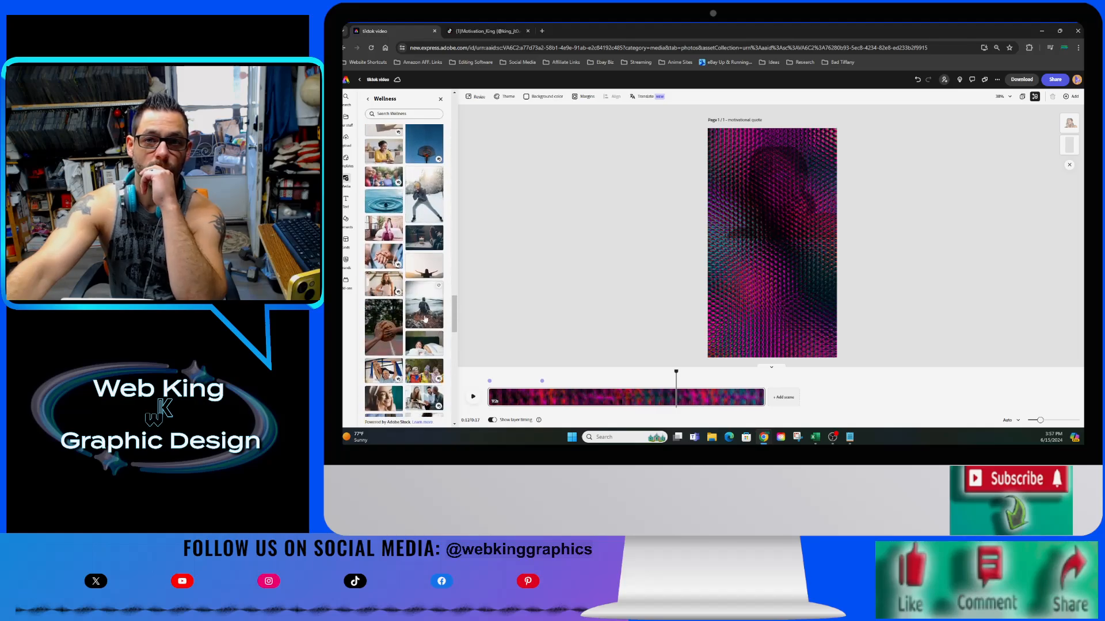
scroll(418, 346, "down", 2)
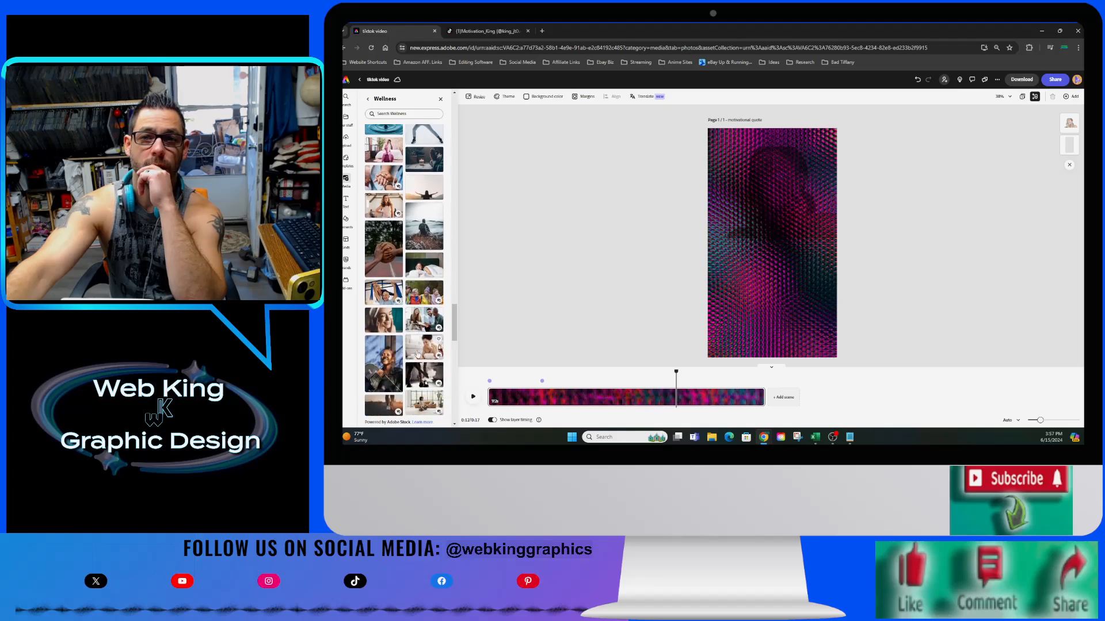
scroll(419, 353, "down", 2)
scroll(417, 357, "down", 3)
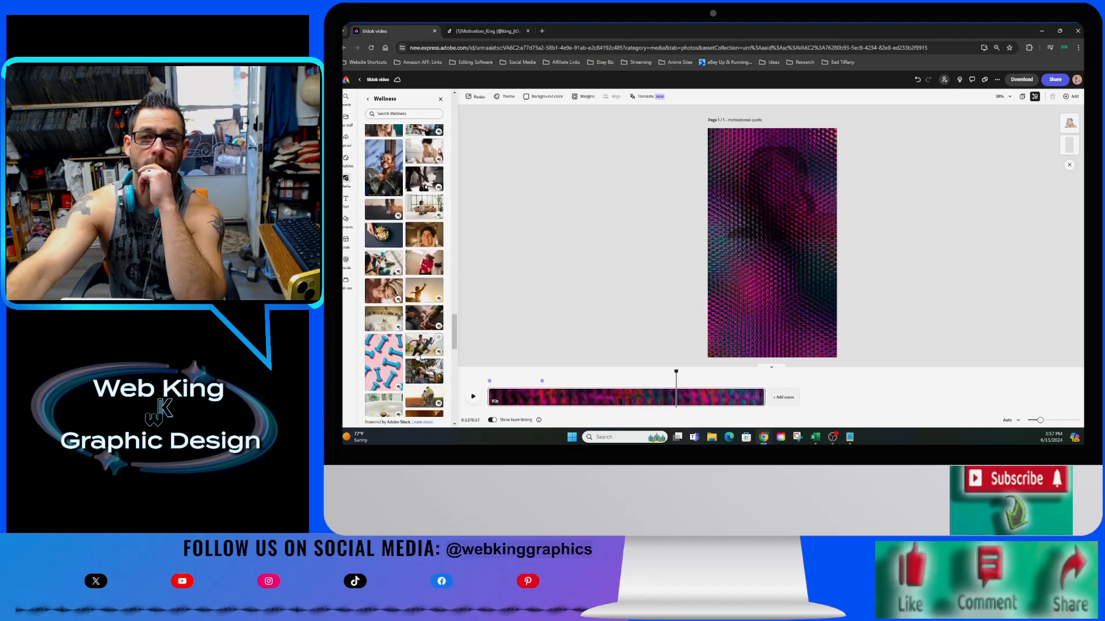
left_click(424, 293)
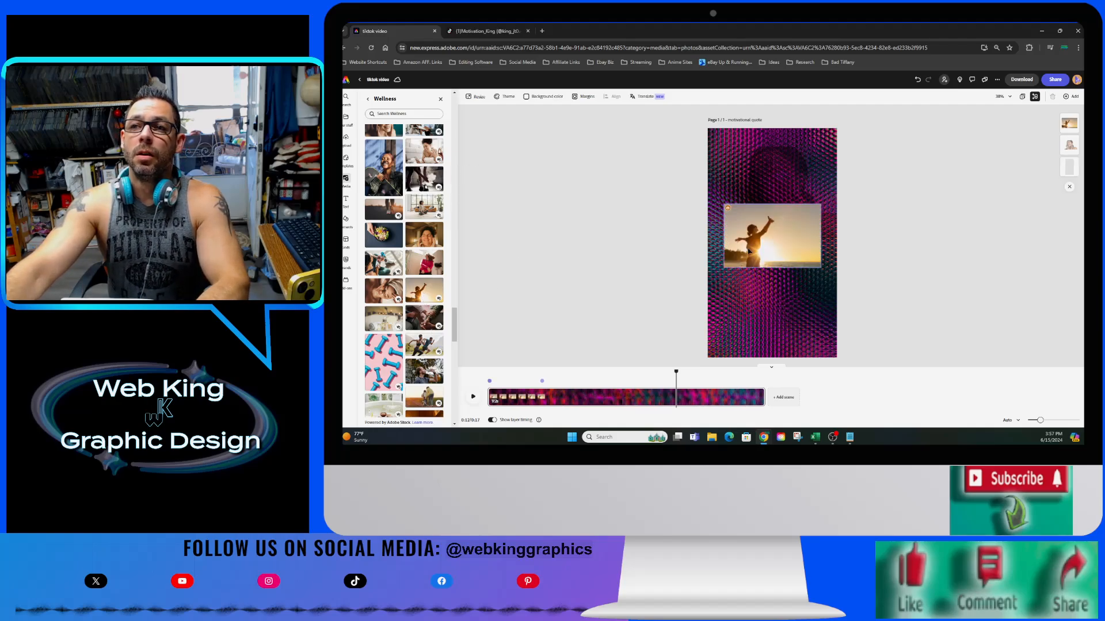
Remove the sunset photo's background and enlarge the figure to fill the page's full height.
left_click(382, 155)
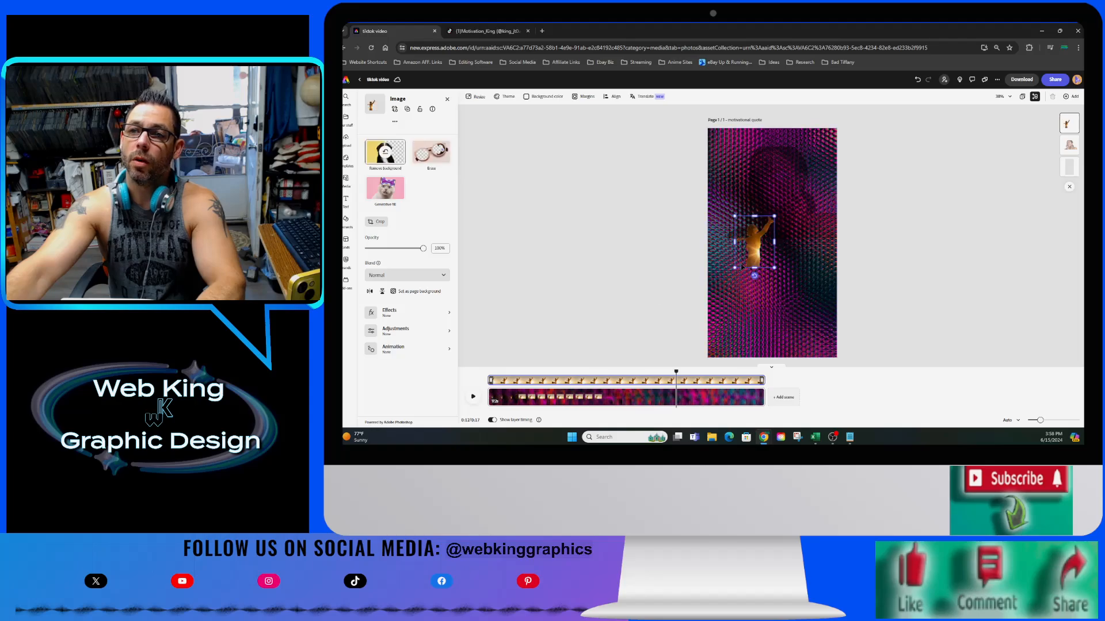
left_click_drag(723, 283, 633, 353)
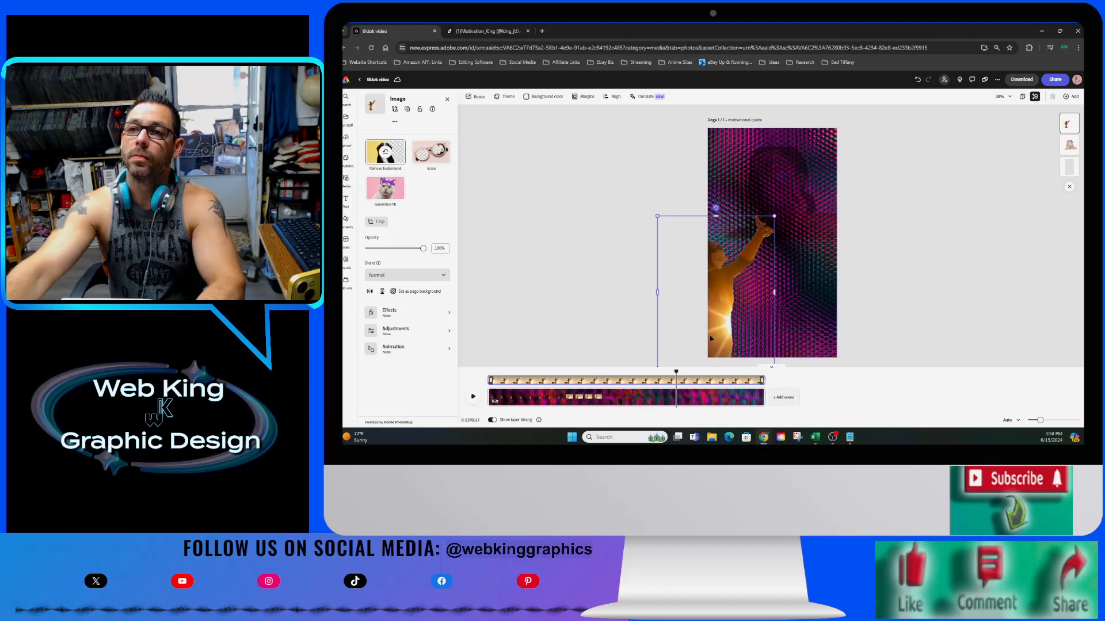
left_click_drag(715, 332, 780, 244)
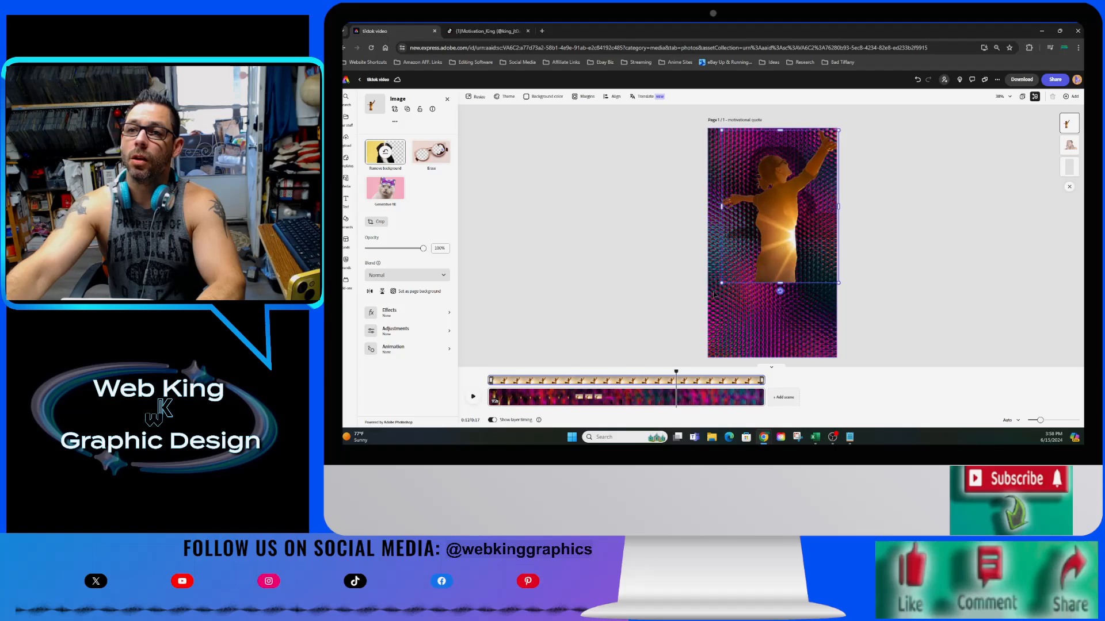
left_click_drag(720, 281, 662, 361)
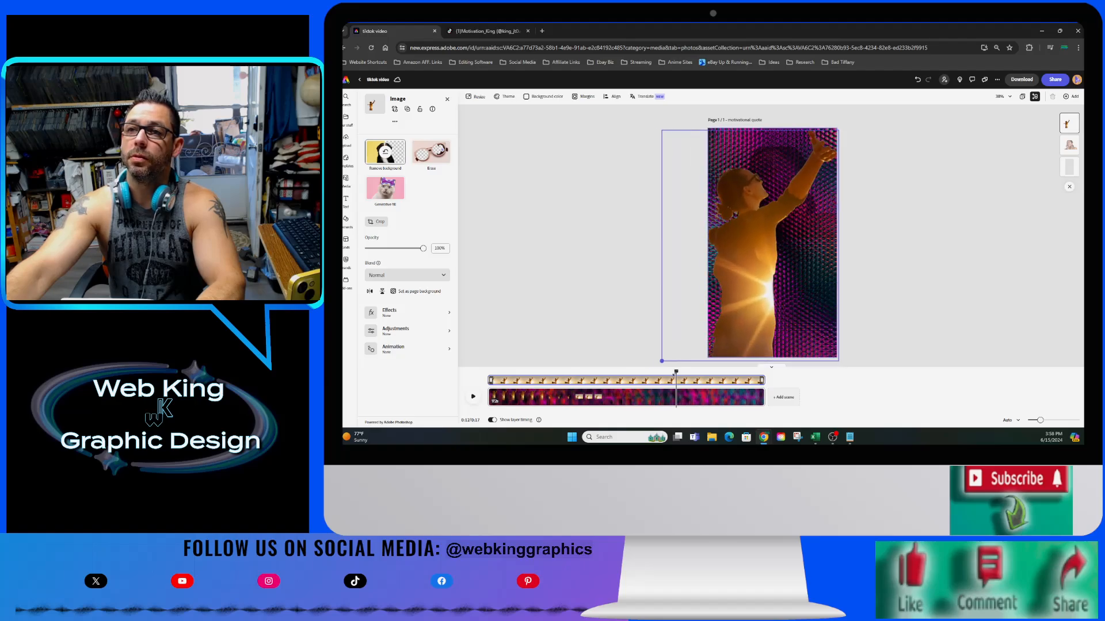
left_click_drag(742, 342, 745, 337)
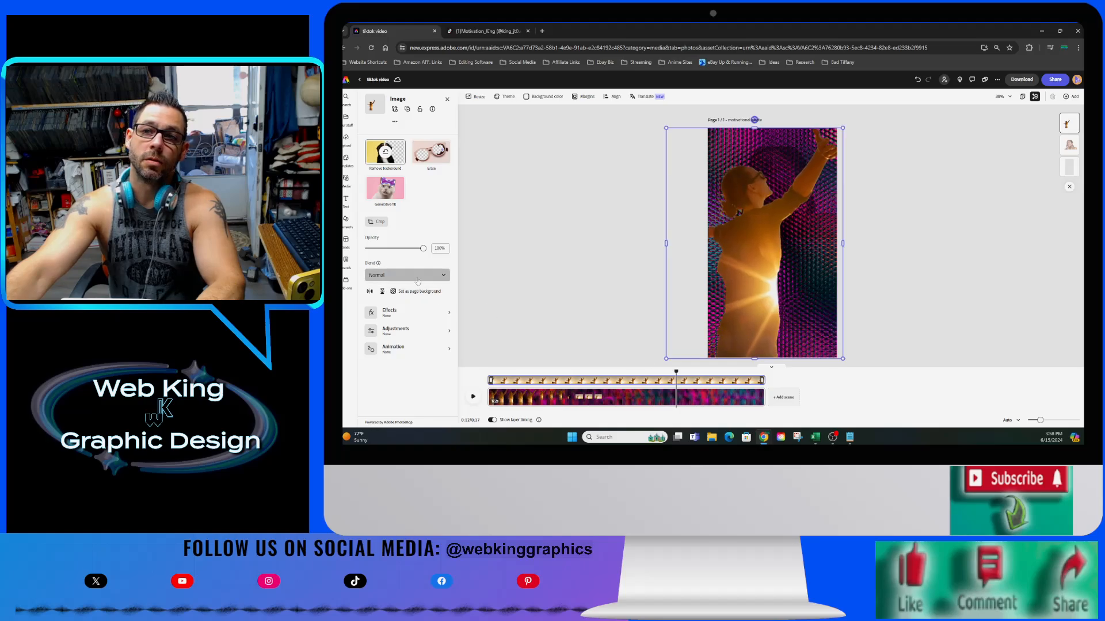
Set the sunset figure to the Multiply blend mode with 56% opacity.
left_click(411, 276)
left_click(415, 336)
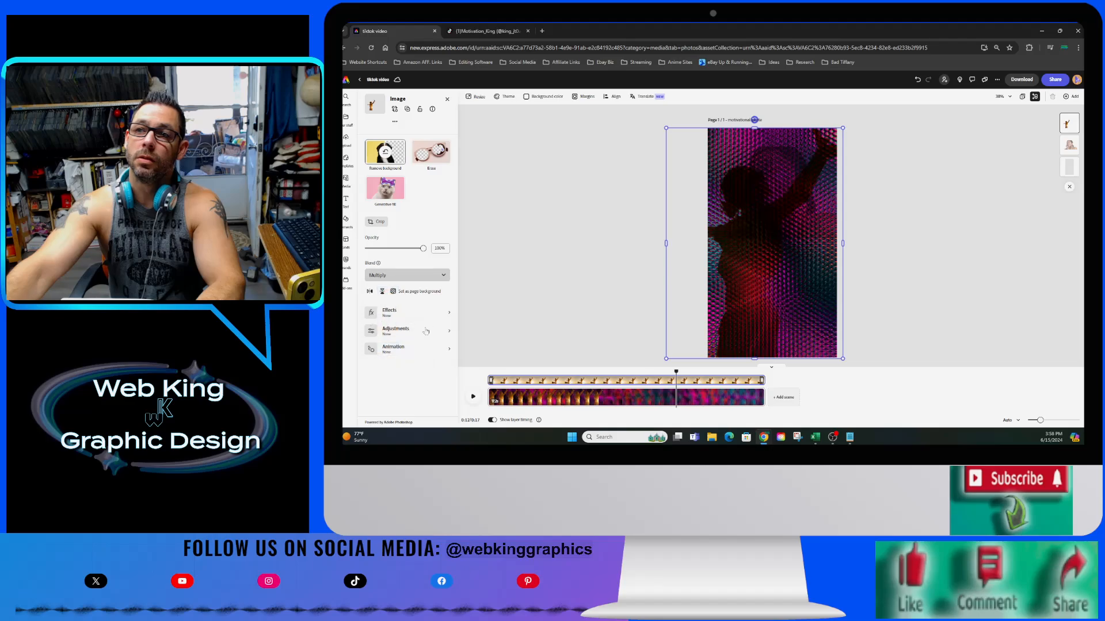
left_click_drag(421, 248, 399, 248)
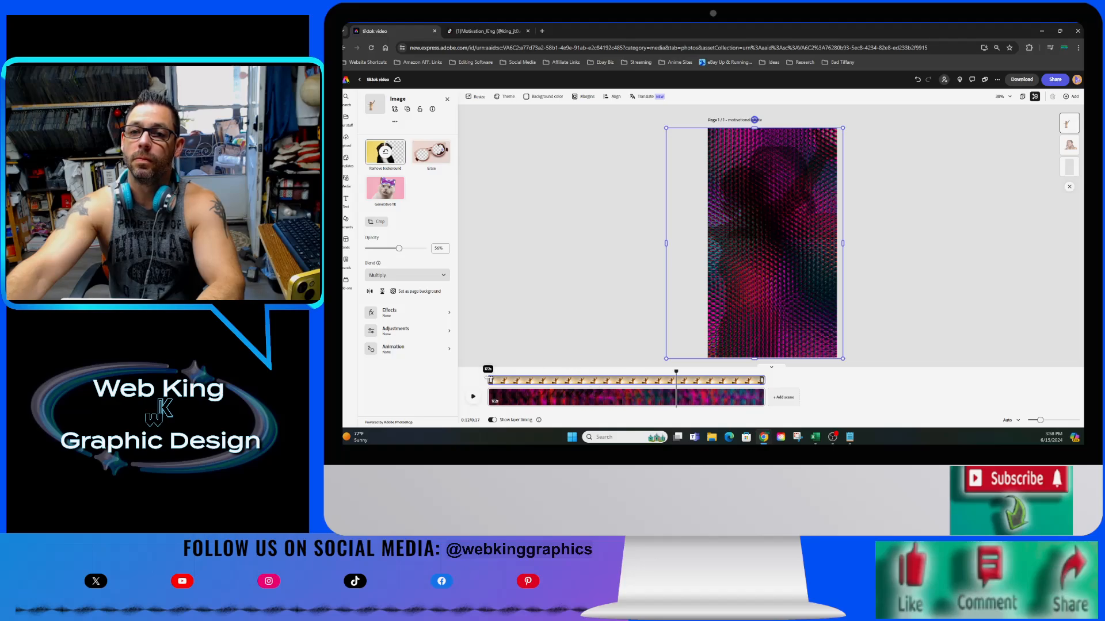
Trim the sunset figure's layer to run from about 9 to 13 seconds.
left_click_drag(489, 380, 639, 395)
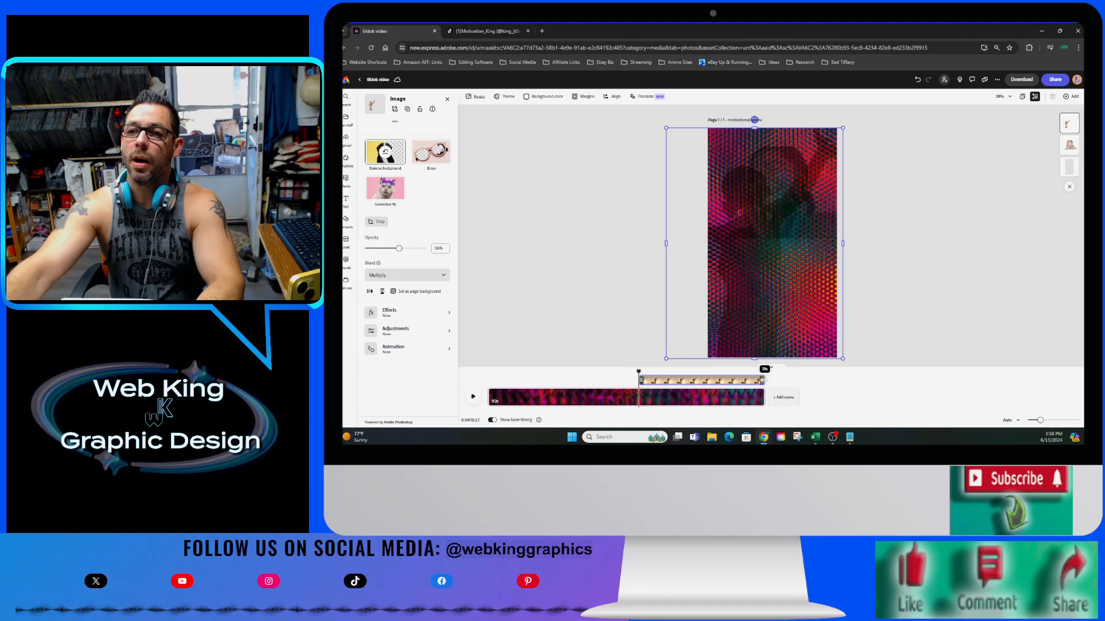
left_click_drag(762, 381, 696, 381)
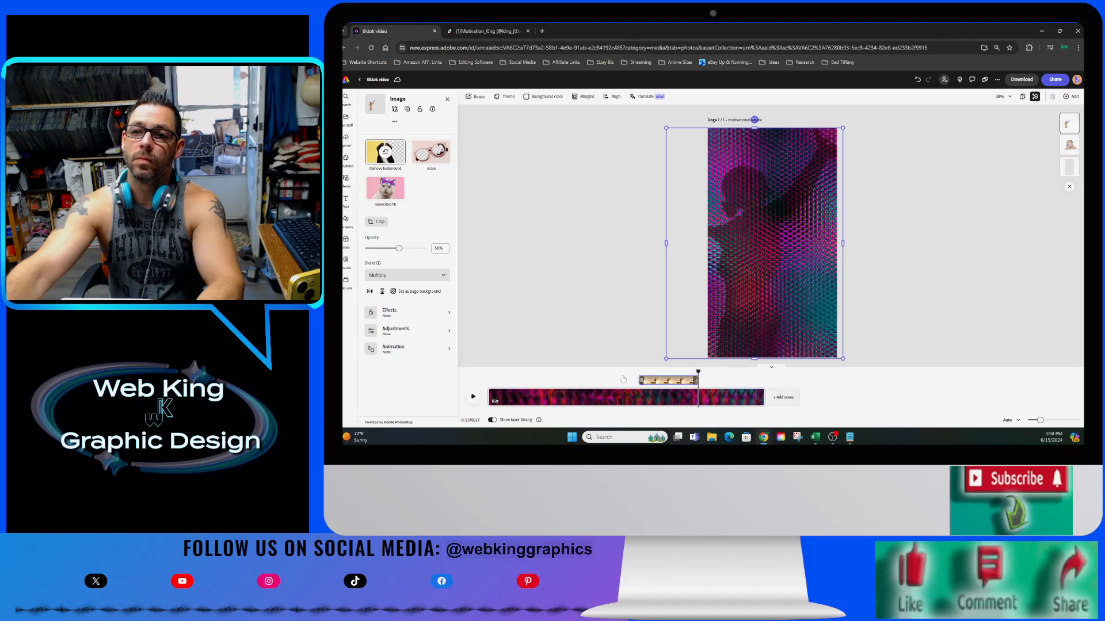
Give the sunset figure a Fade entrance animation at the longest duration and extend its layer to about 15 seconds.
left_click(757, 213)
left_click_drag(581, 378, 543, 382)
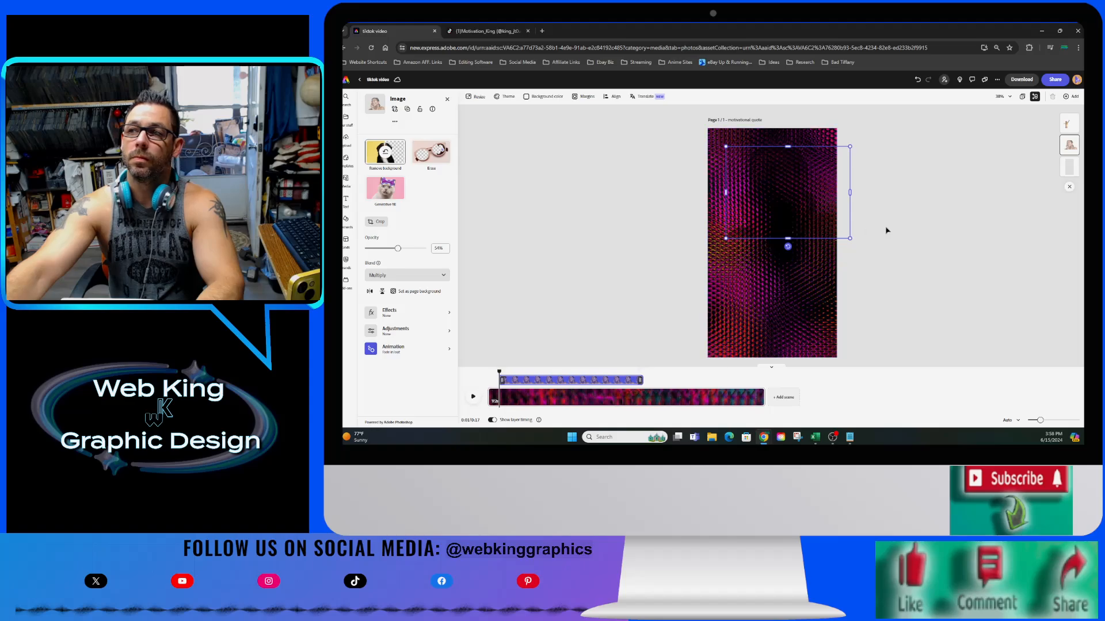
left_click(1071, 128)
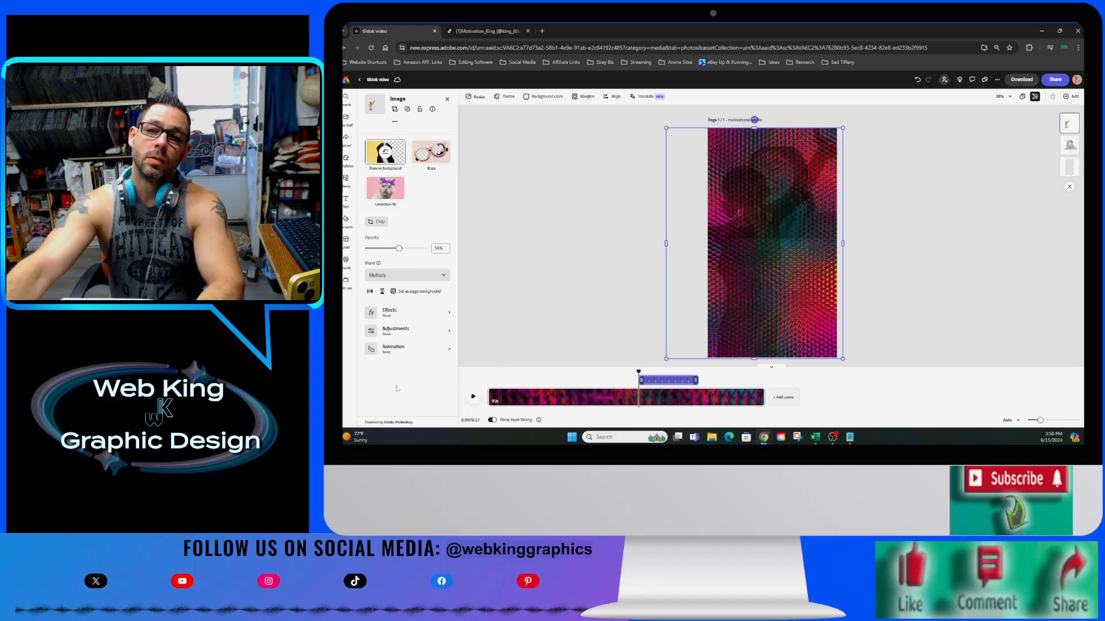
left_click(406, 349)
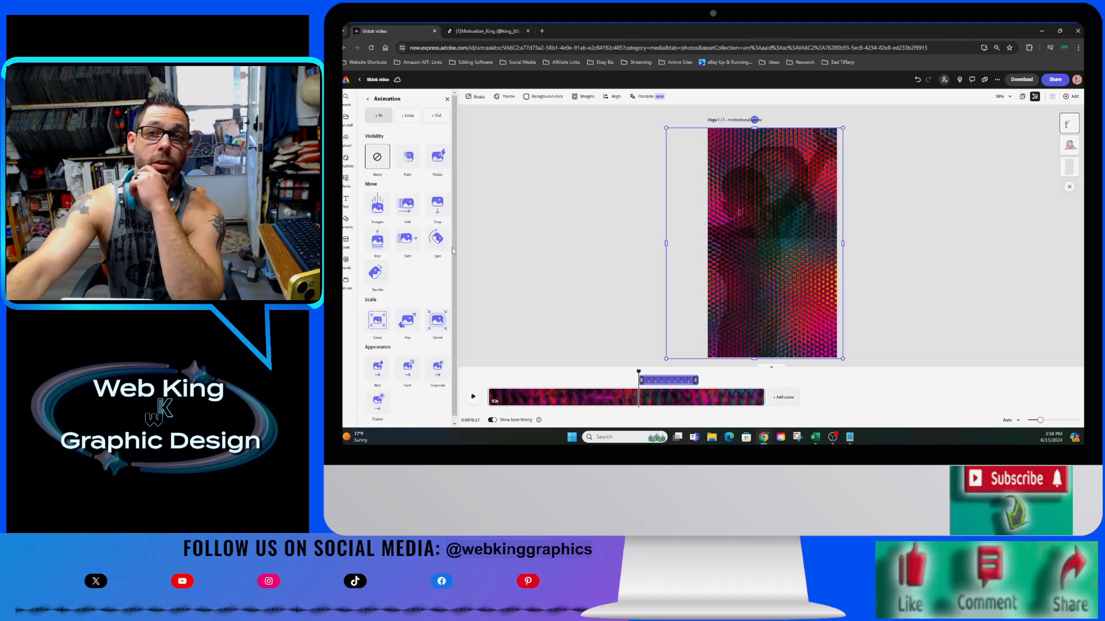
left_click(408, 158)
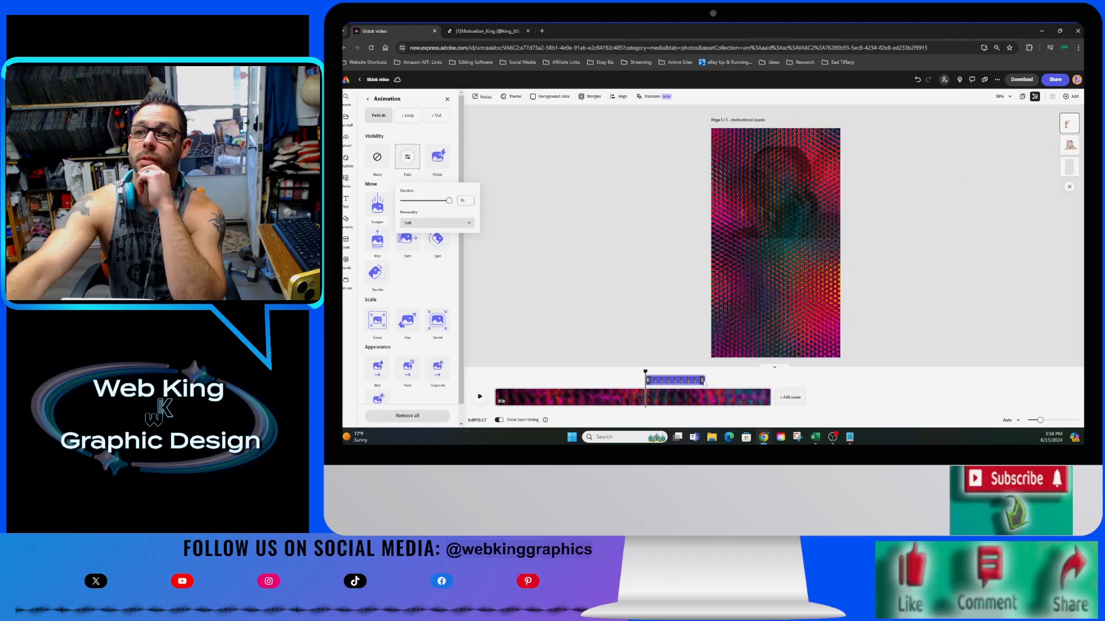
left_click_drag(703, 381, 734, 381)
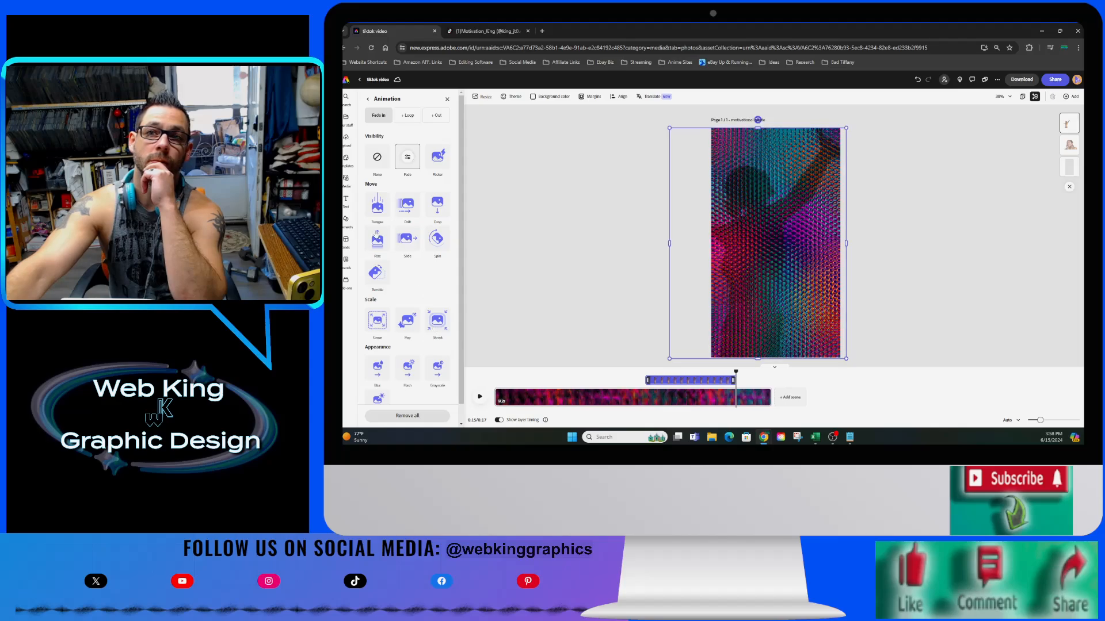
Add a Smooth Breathe loop animation at low intensity to the sunset figure and preview the video.
left_click(407, 116)
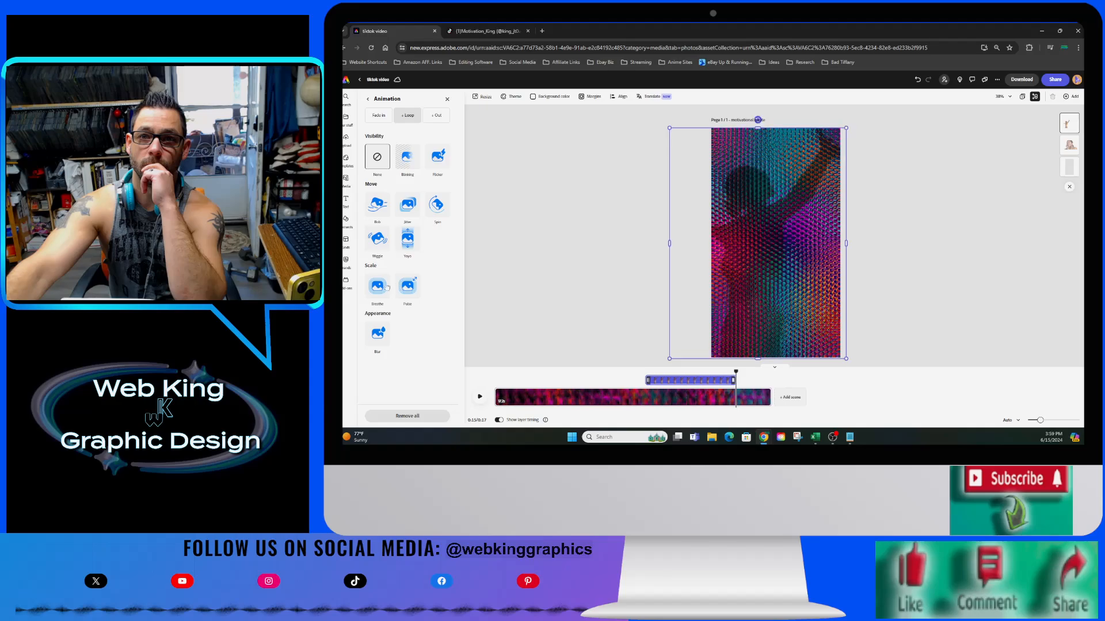
left_click(383, 287)
left_click(378, 291)
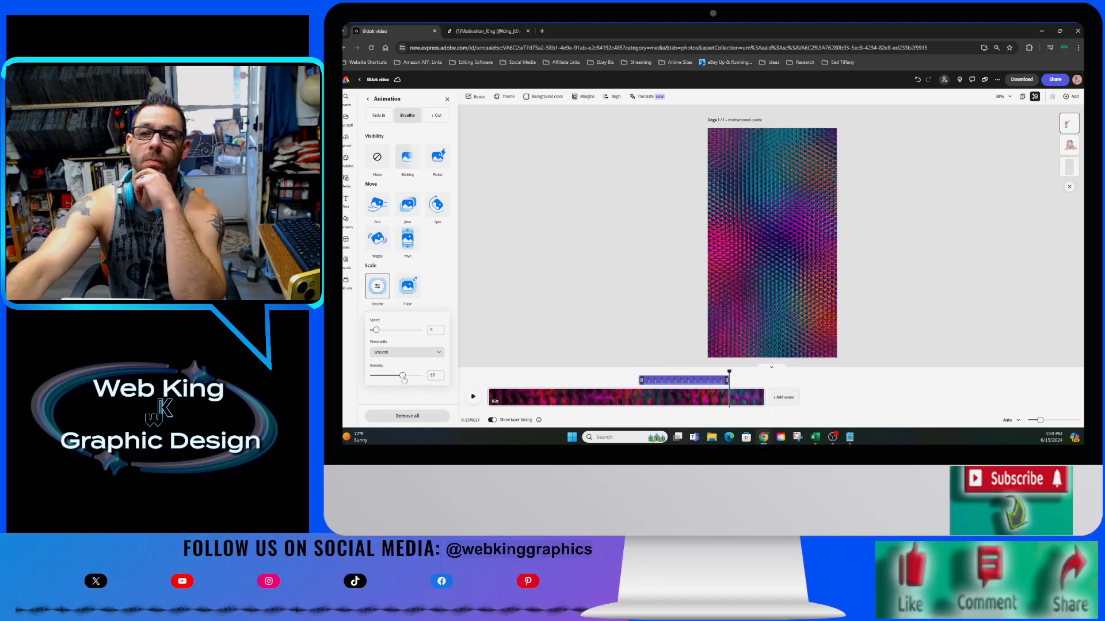
left_click(374, 377)
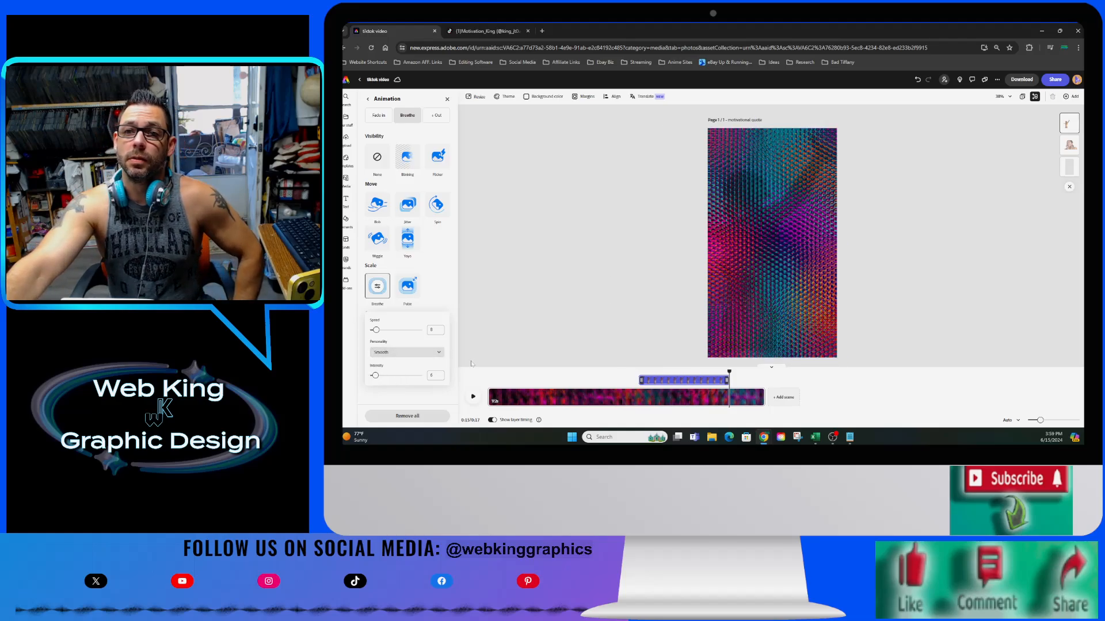
left_click(490, 379)
left_click(473, 396)
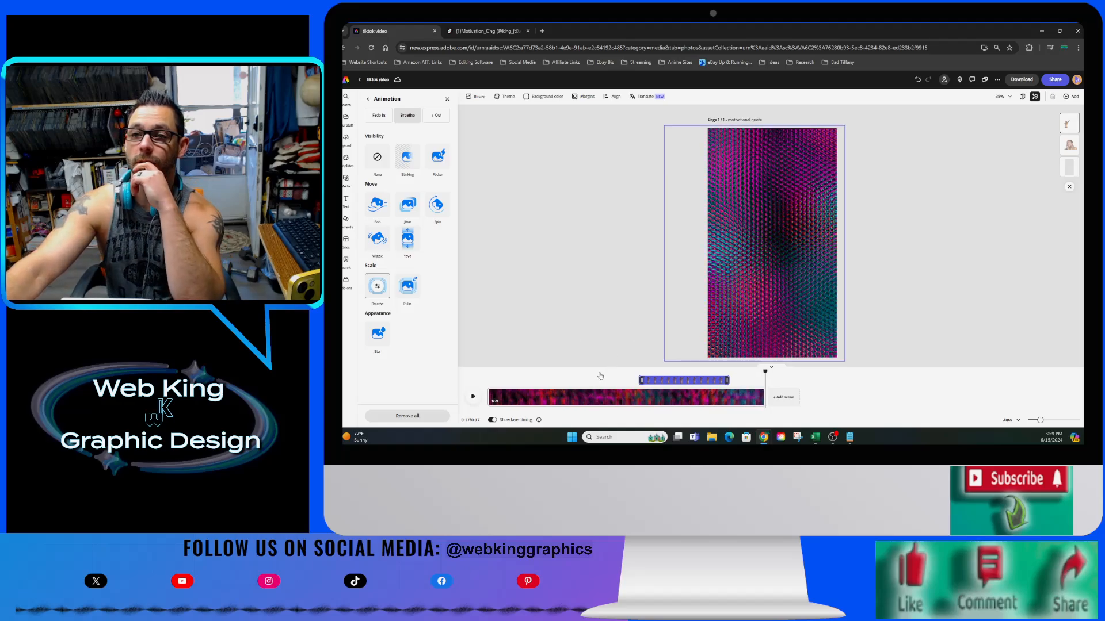
Enlarge and reposition the other person's photo in the middle layer so it covers the page's full height.
left_click_drag(766, 371, 614, 371)
left_click(1069, 144)
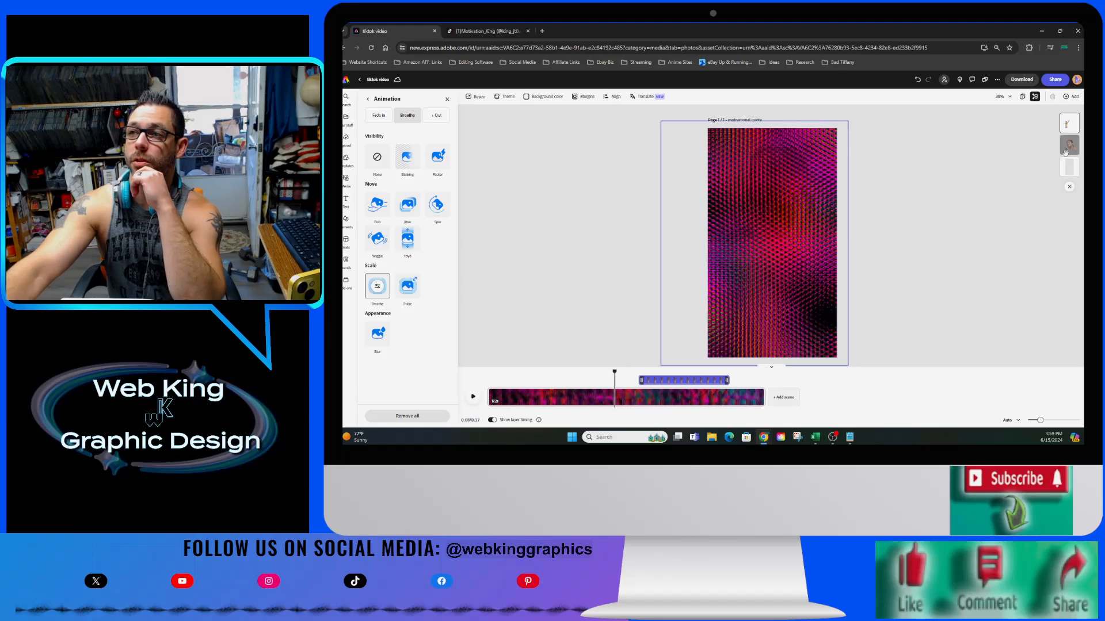
left_click(746, 231)
left_click_drag(726, 238, 708, 321)
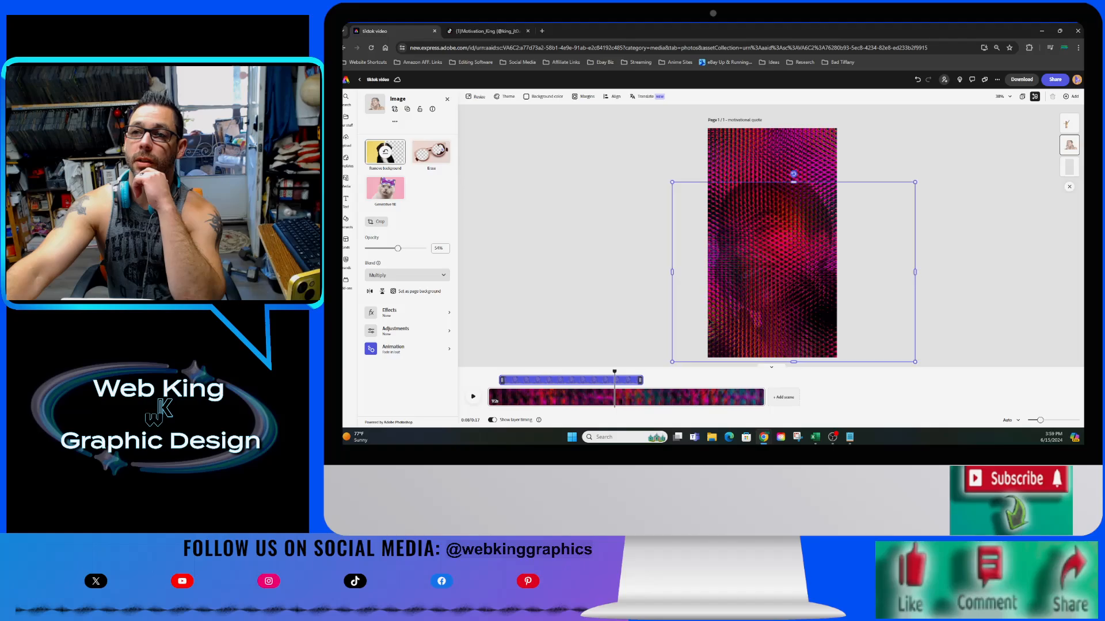
mouse_move(671, 181)
left_mouse_down()
mouse_move(653, 165)
mouse_move(681, 189)
left_mouse_up()
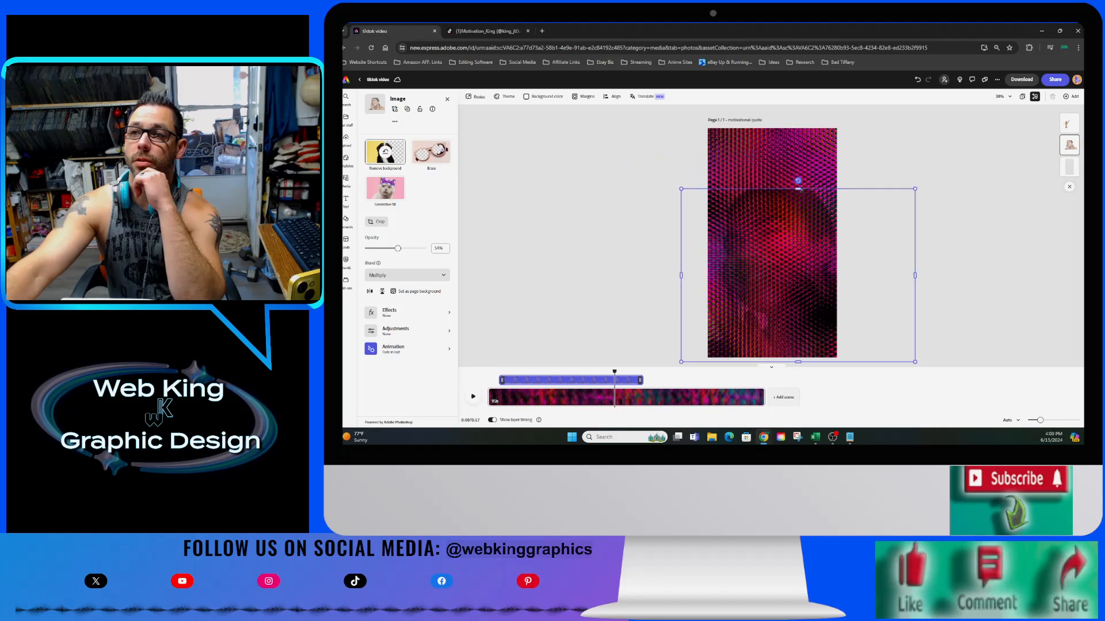
left_click_drag(798, 184, 786, 230)
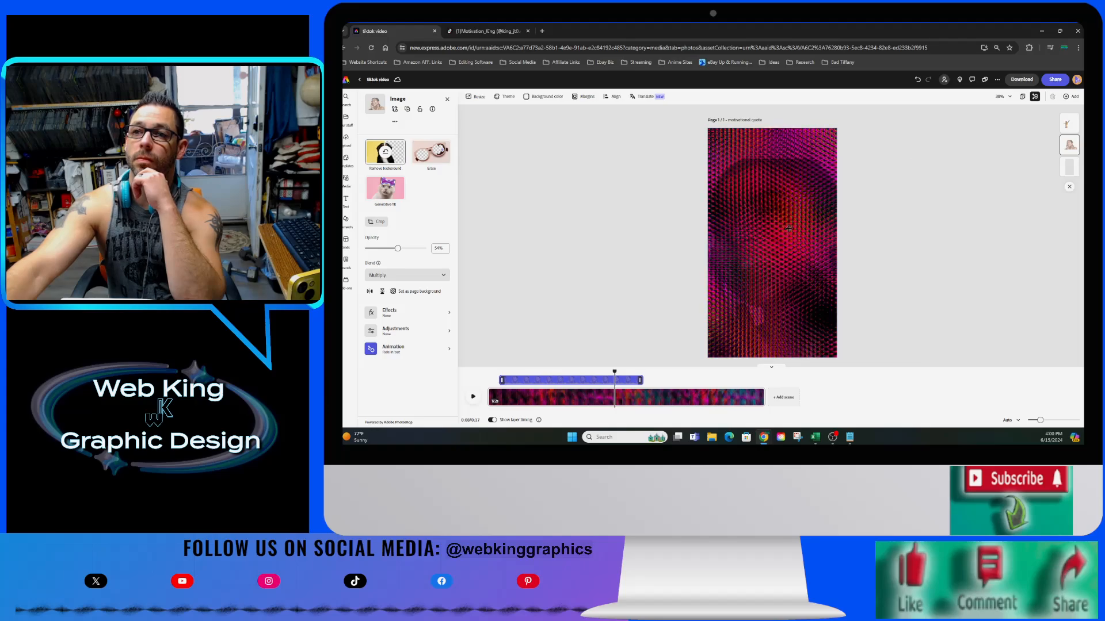
left_click_drag(683, 159, 644, 123)
left_click_drag(750, 240, 748, 242)
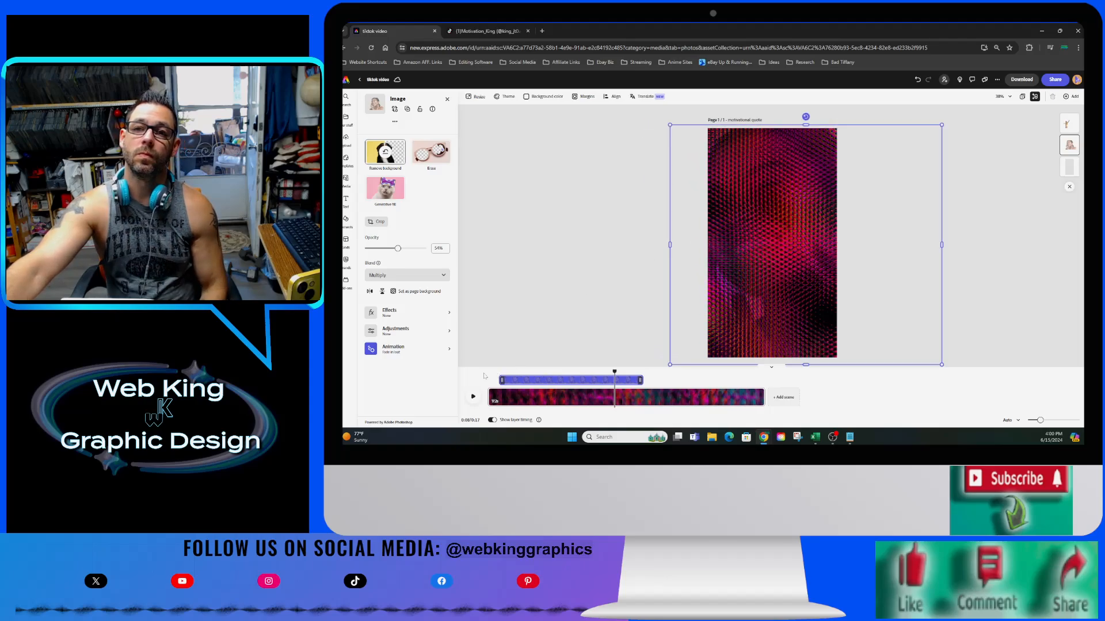
Add a Breathe loop animation to the middle layer's photo and preview it from about 1 second.
left_click(685, 384)
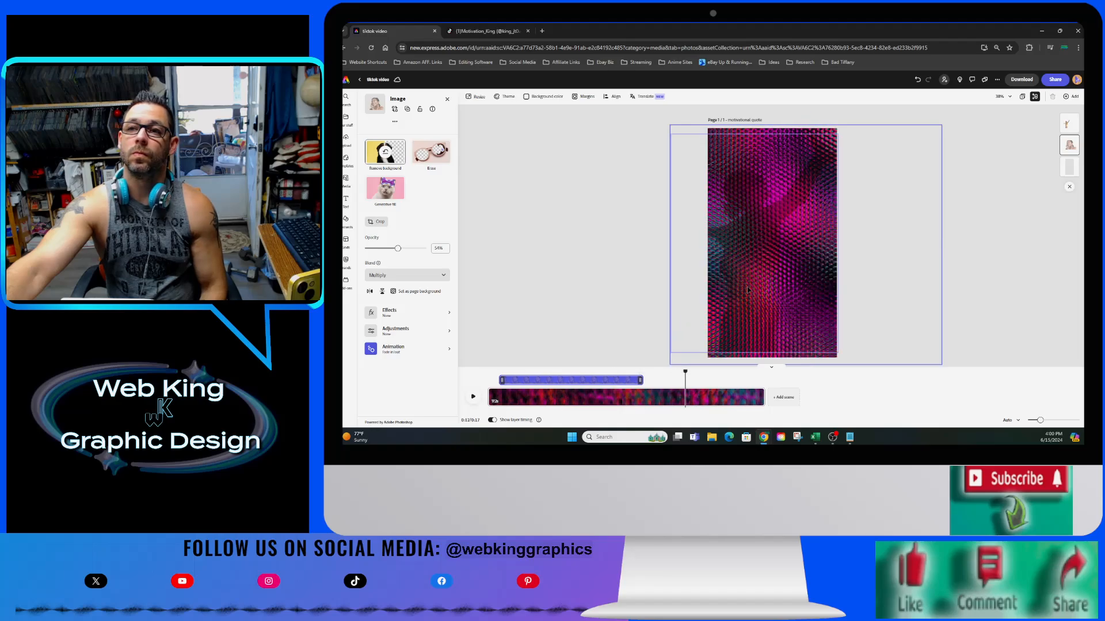
left_click(413, 349)
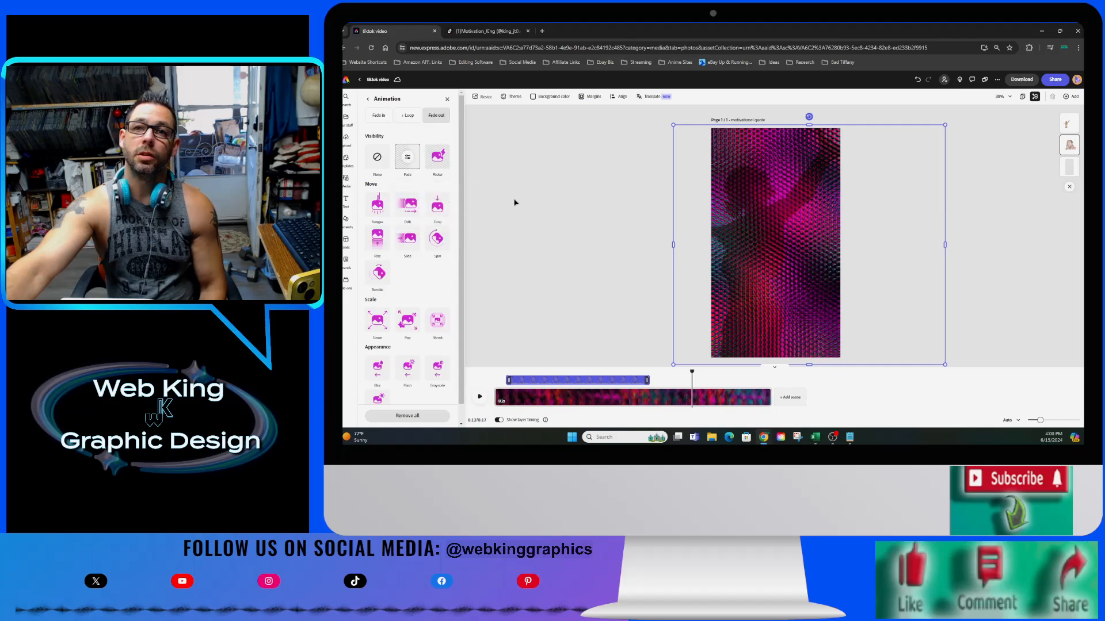
left_click(379, 115)
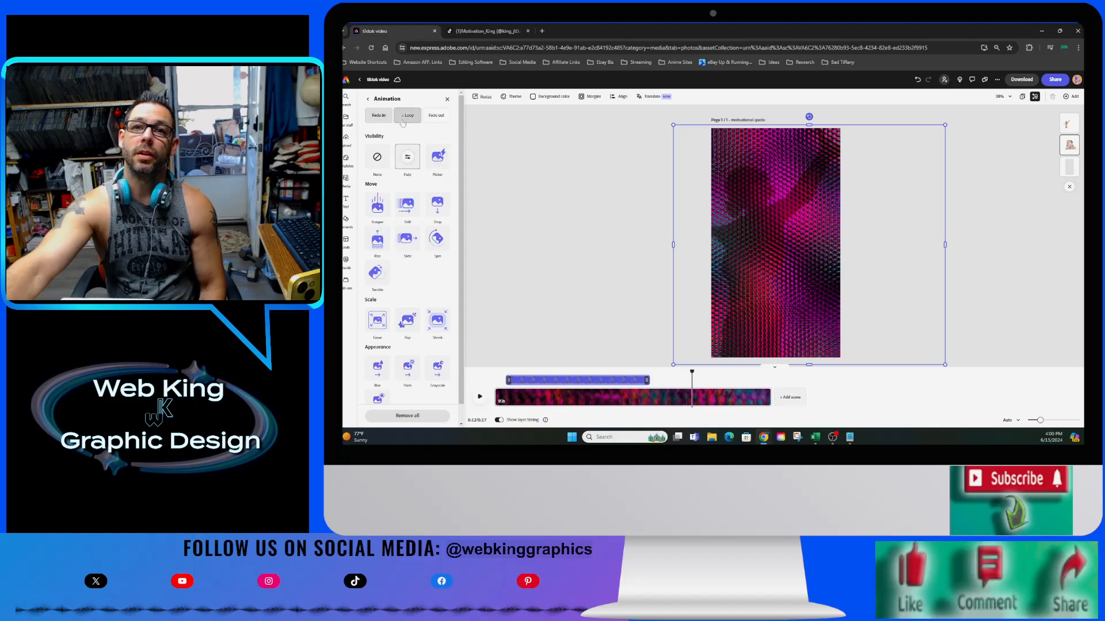
left_click(405, 119)
left_click(384, 300)
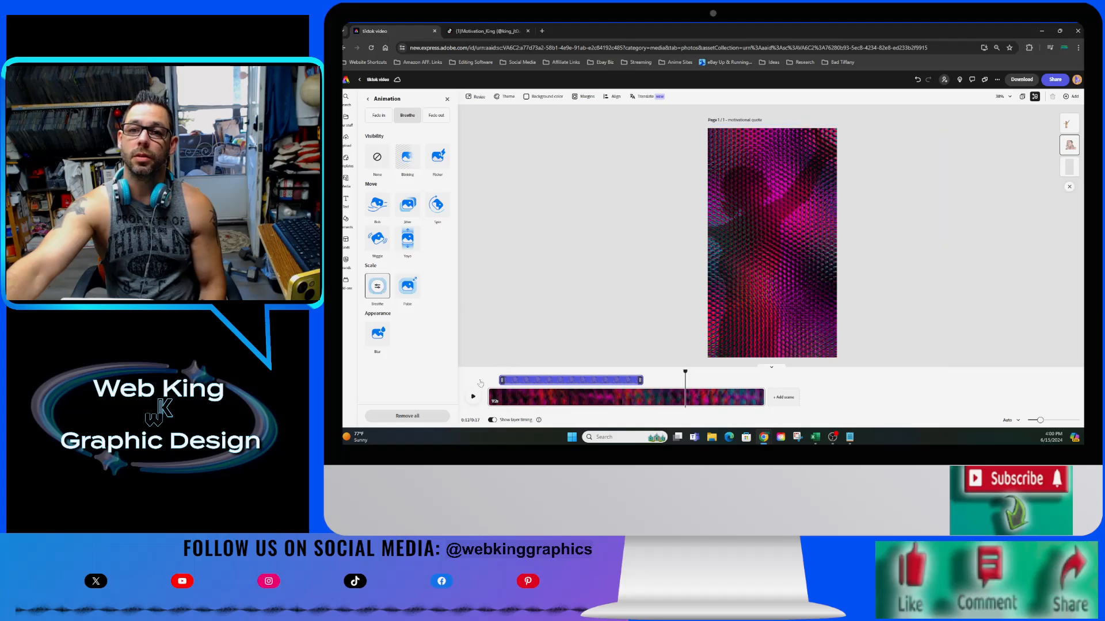
left_click(497, 373)
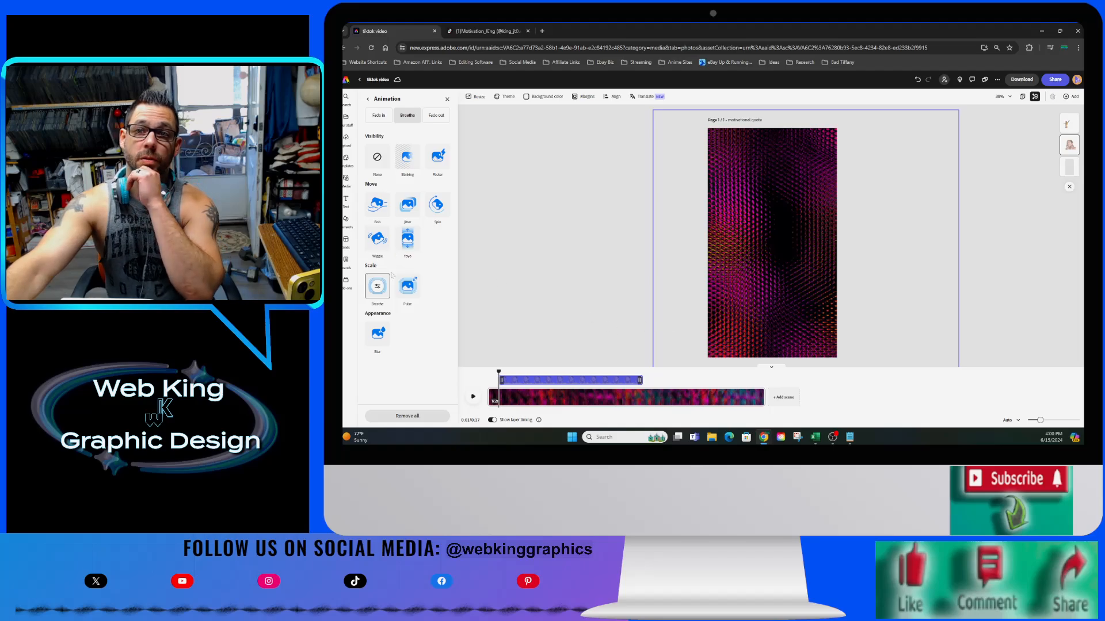
left_click(473, 396)
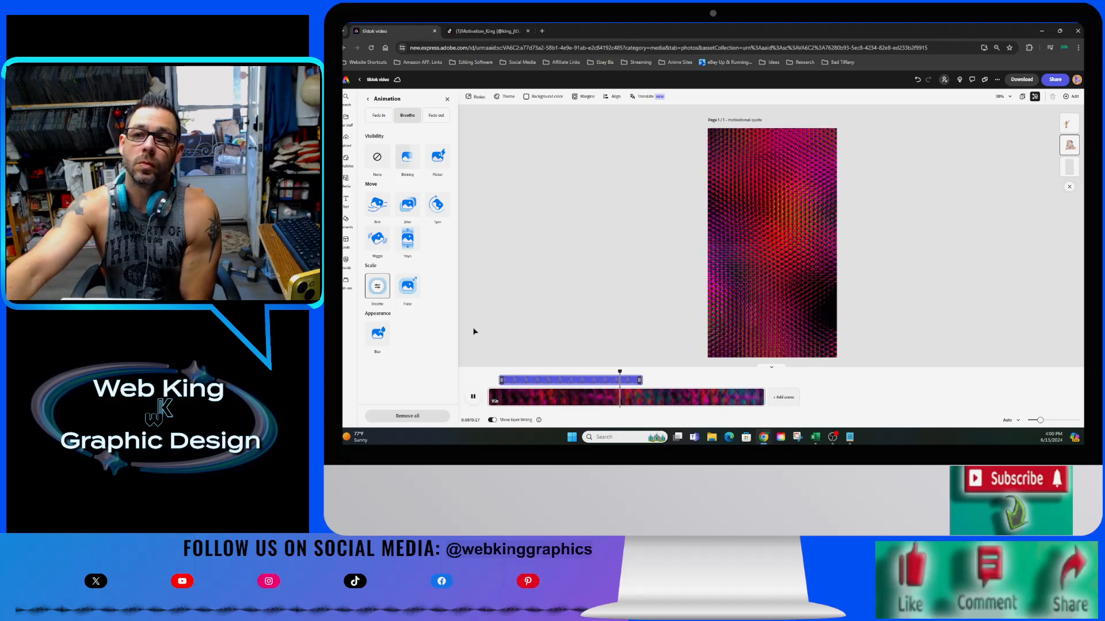
Lower the intensity of the middle photo's Breathe loop slightly and preview the video from near its start.
left_click(378, 287)
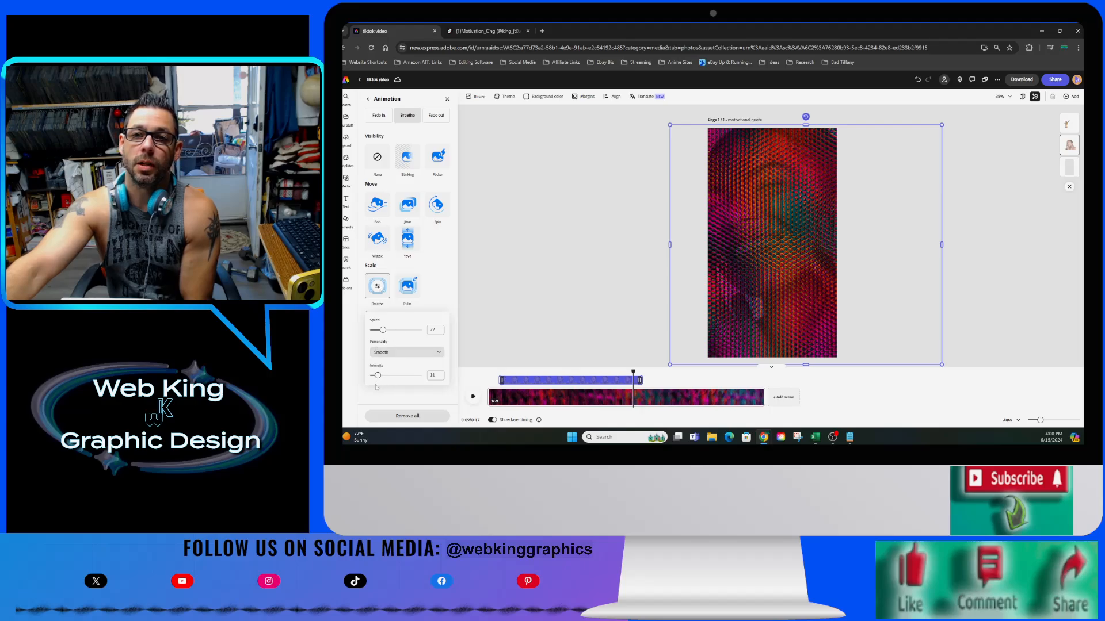
left_click(523, 344)
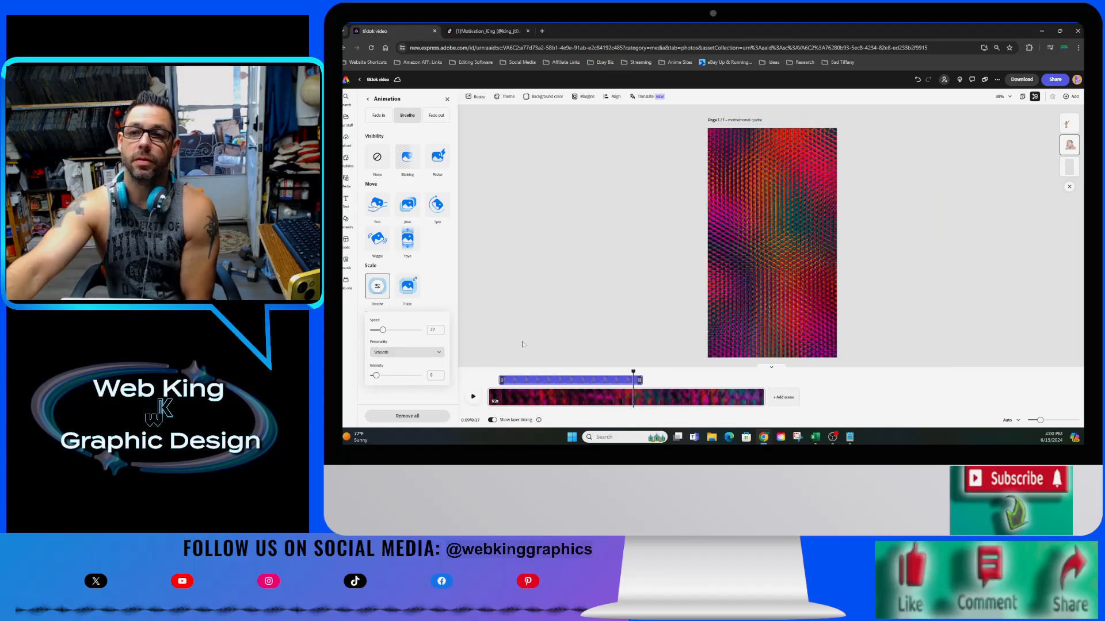
left_click(494, 374)
left_click(473, 396)
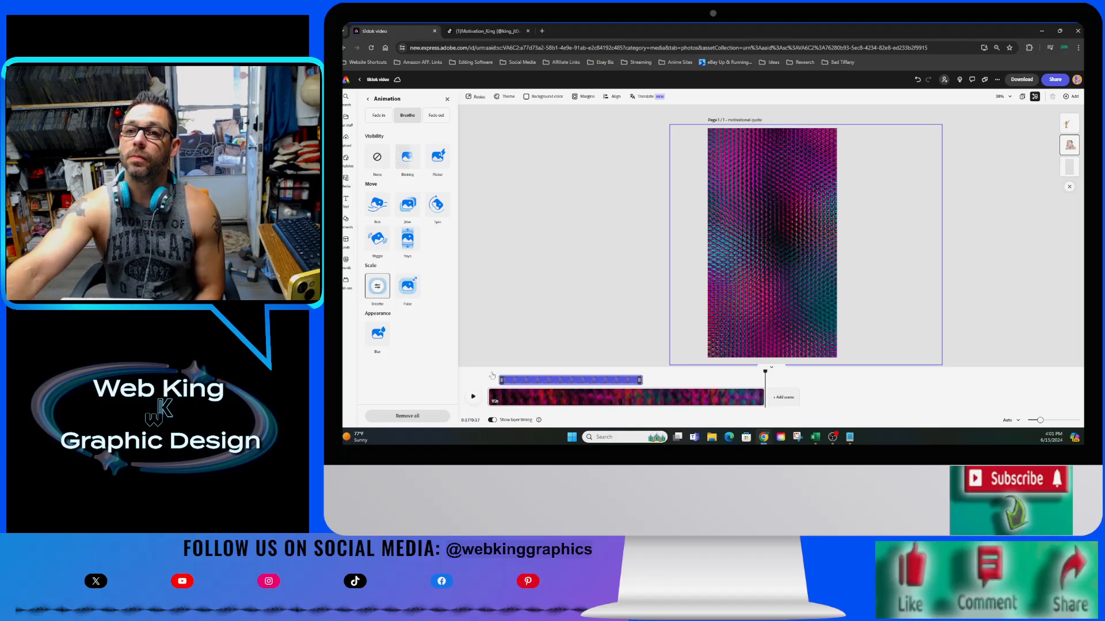
left_click(479, 398)
left_click(473, 397)
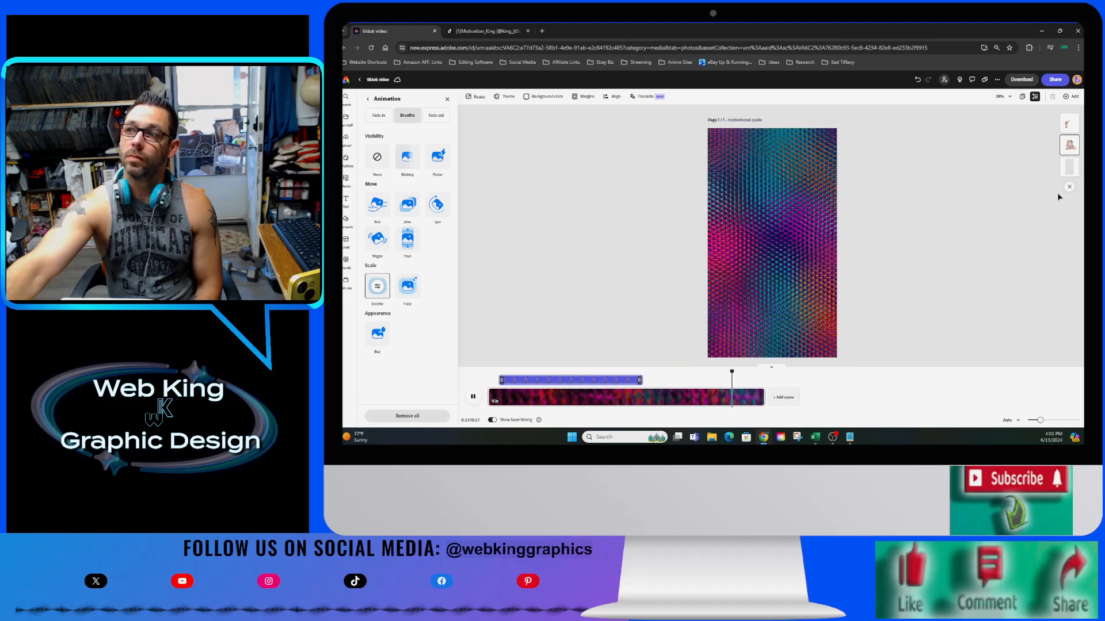
Replace the sunset figure's entrance animation with a Soft Grow at the longest duration and preview it.
left_click(1068, 129)
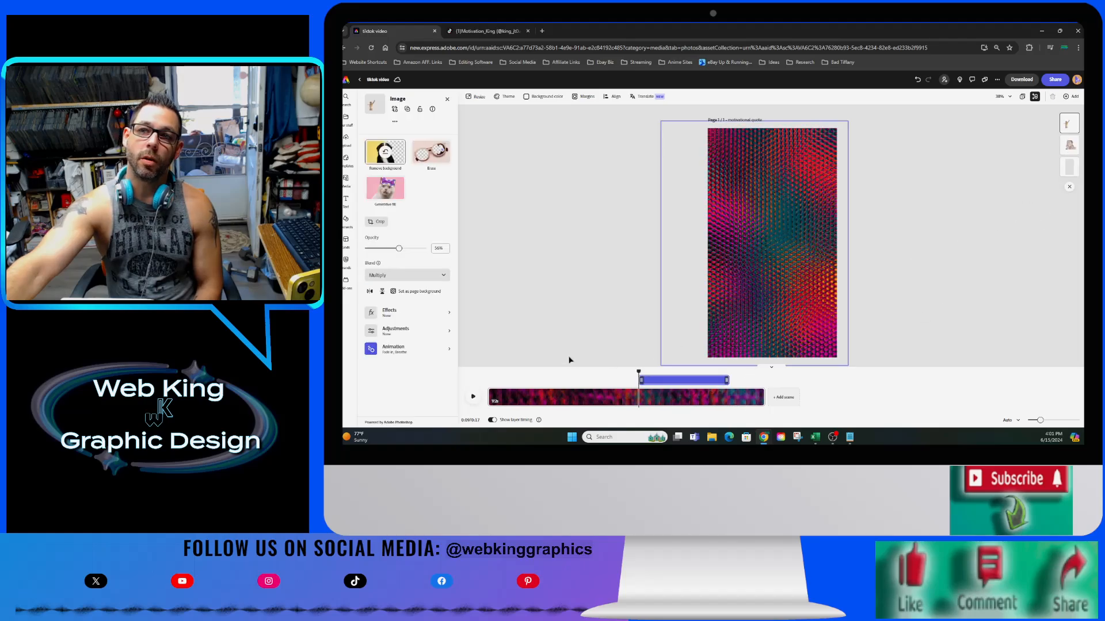
left_click(403, 348)
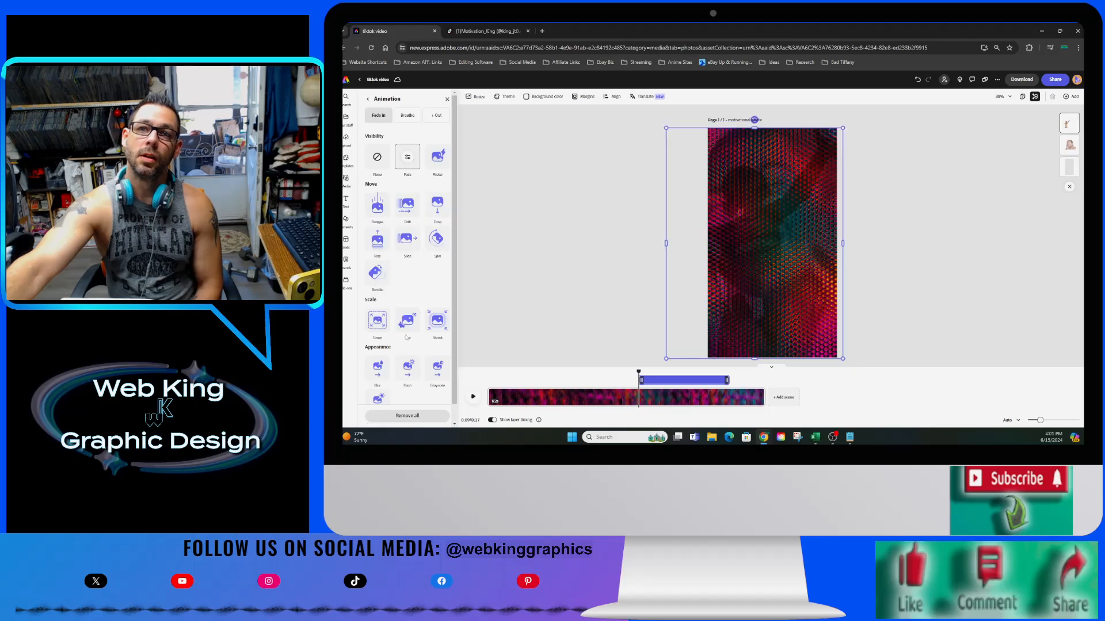
left_click(409, 117)
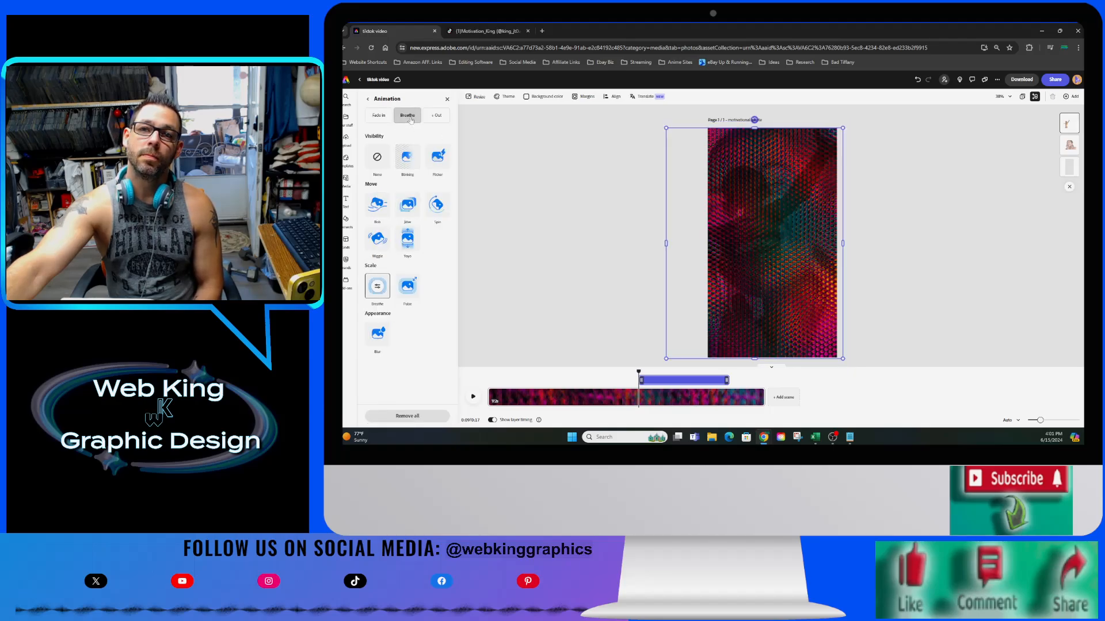
left_click(379, 115)
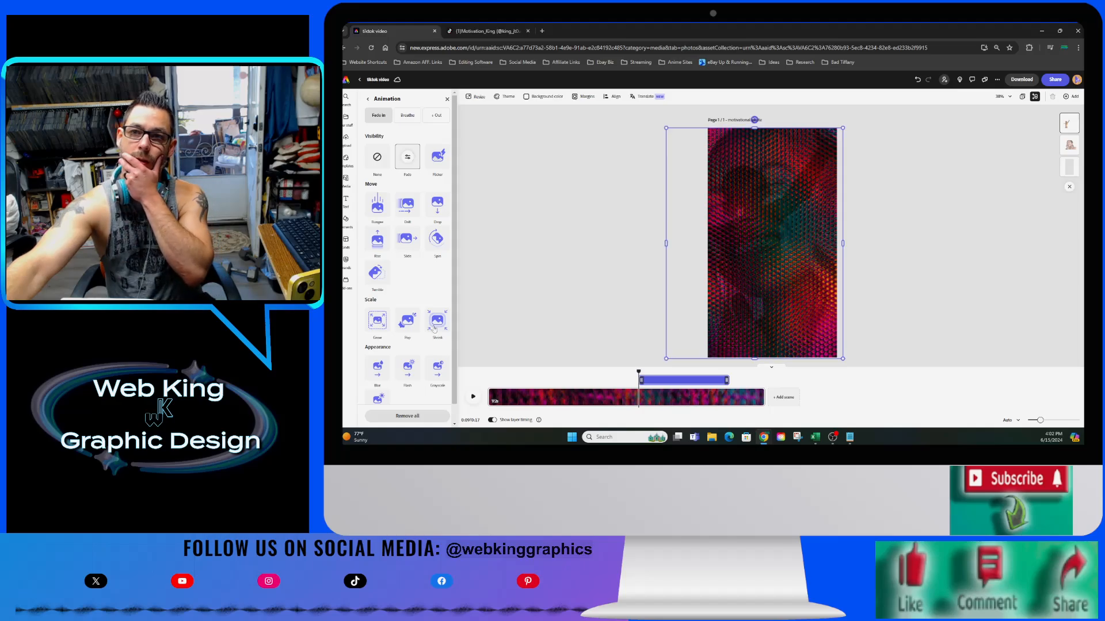
left_click(375, 327)
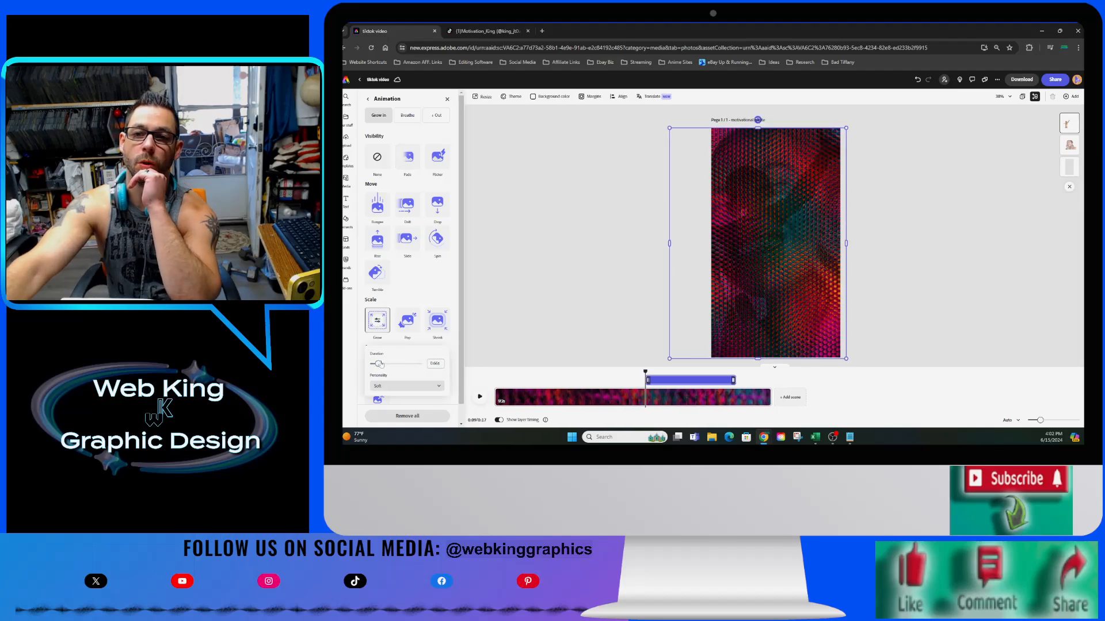
left_click_drag(384, 363, 419, 364)
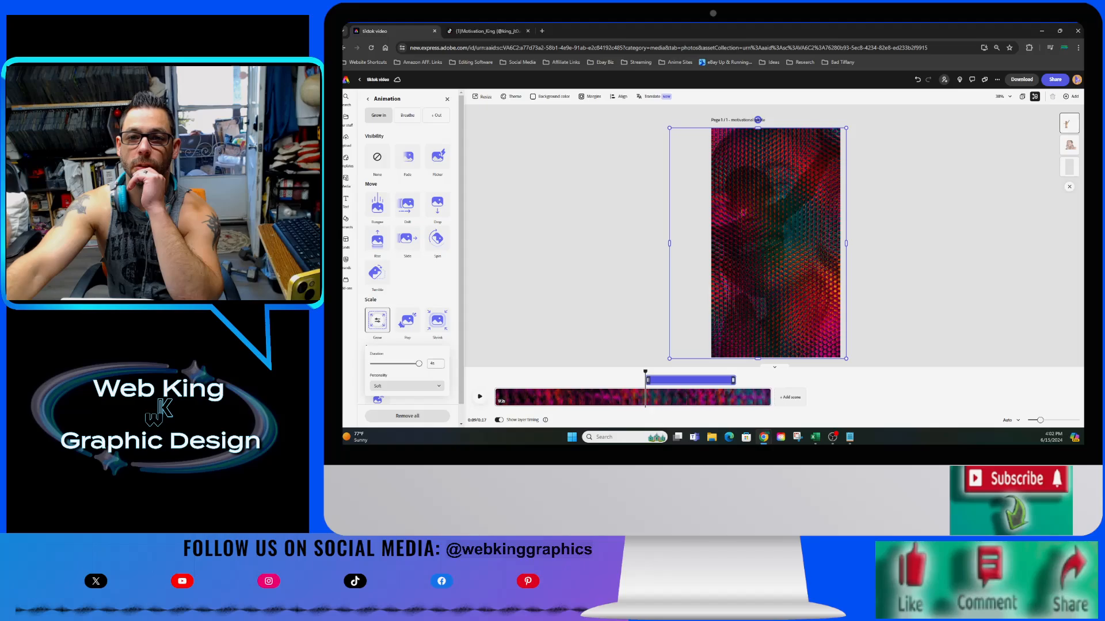
left_click(568, 318)
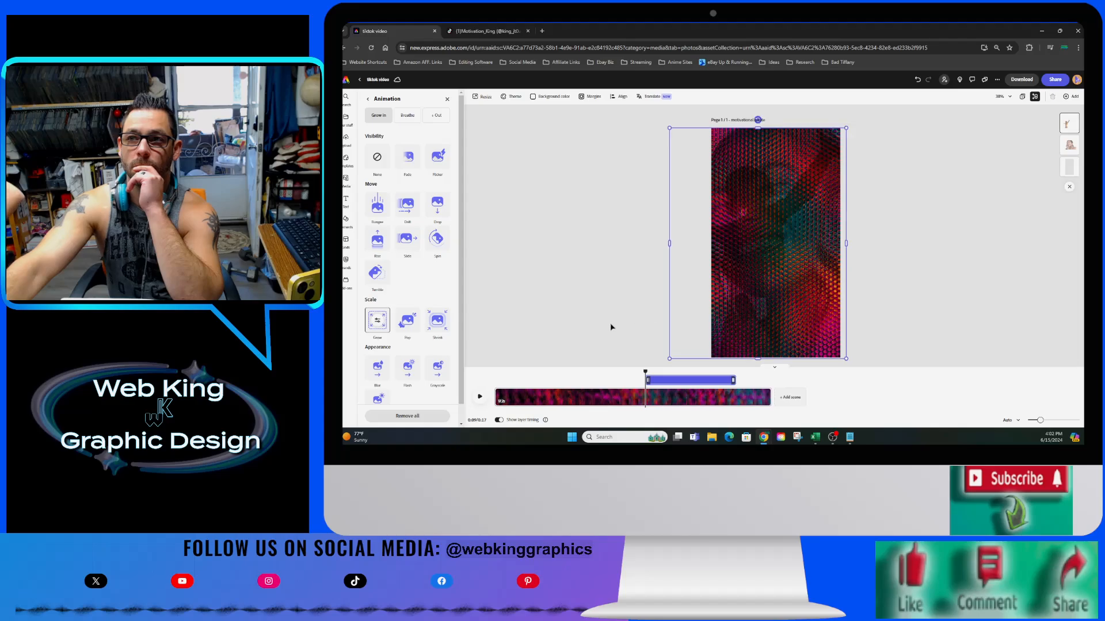
left_click(480, 397)
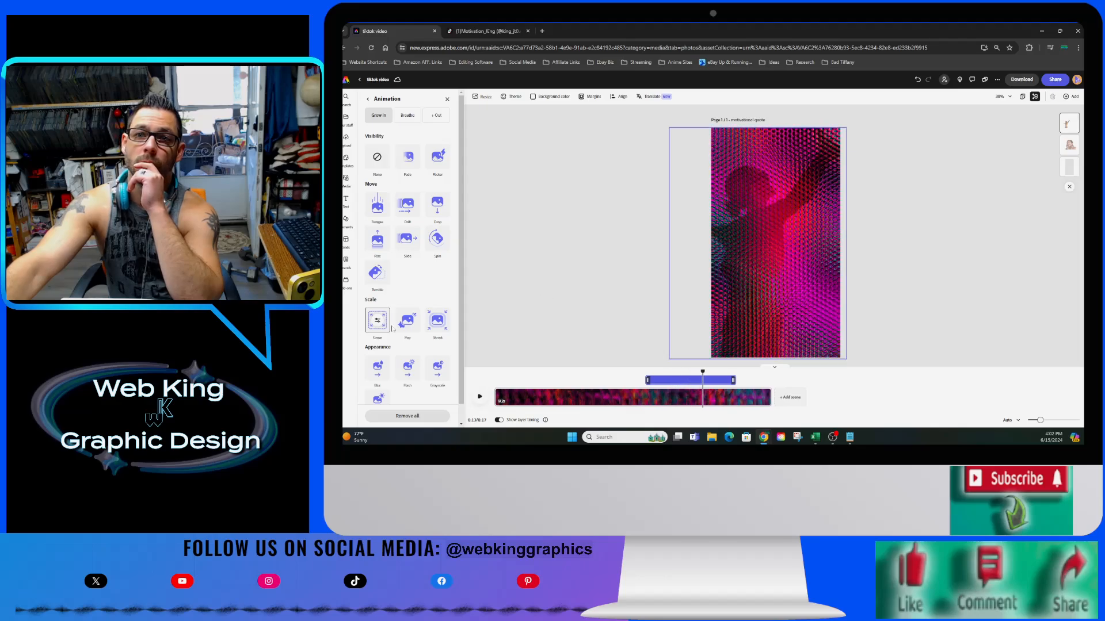
Change the sunset figure's blend mode to Screen and select the background video layer.
left_click(447, 99)
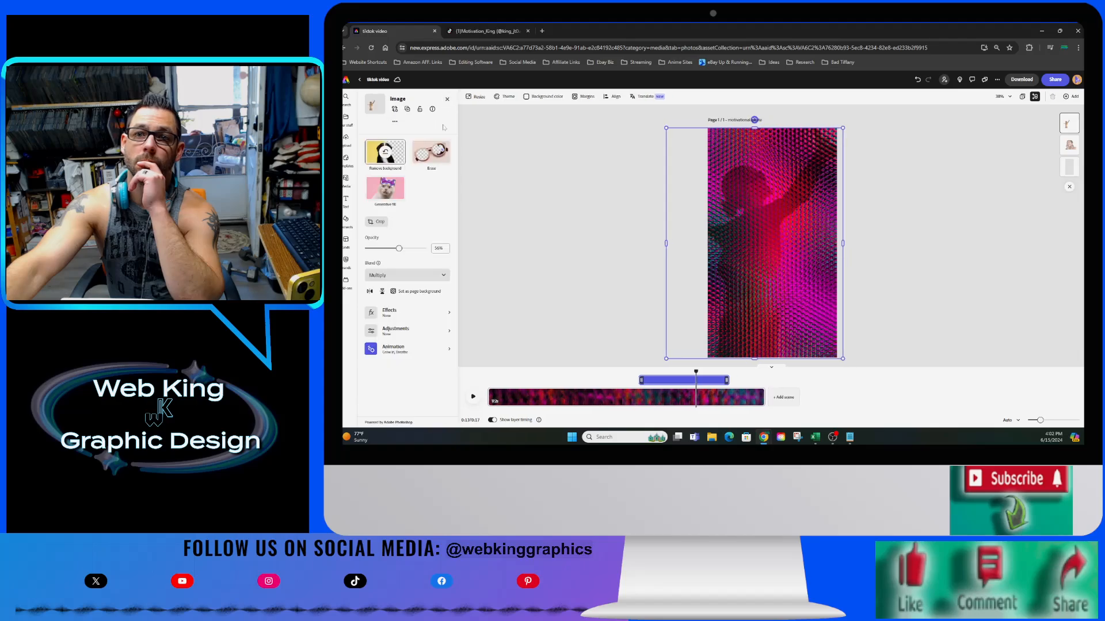
left_click(406, 276)
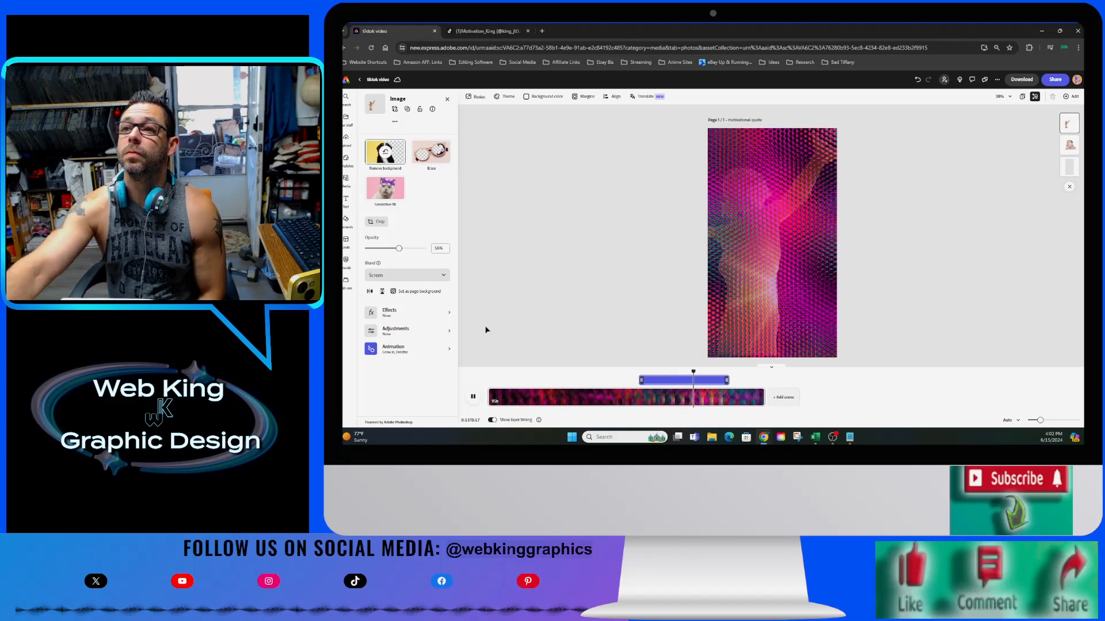
left_click(1070, 168)
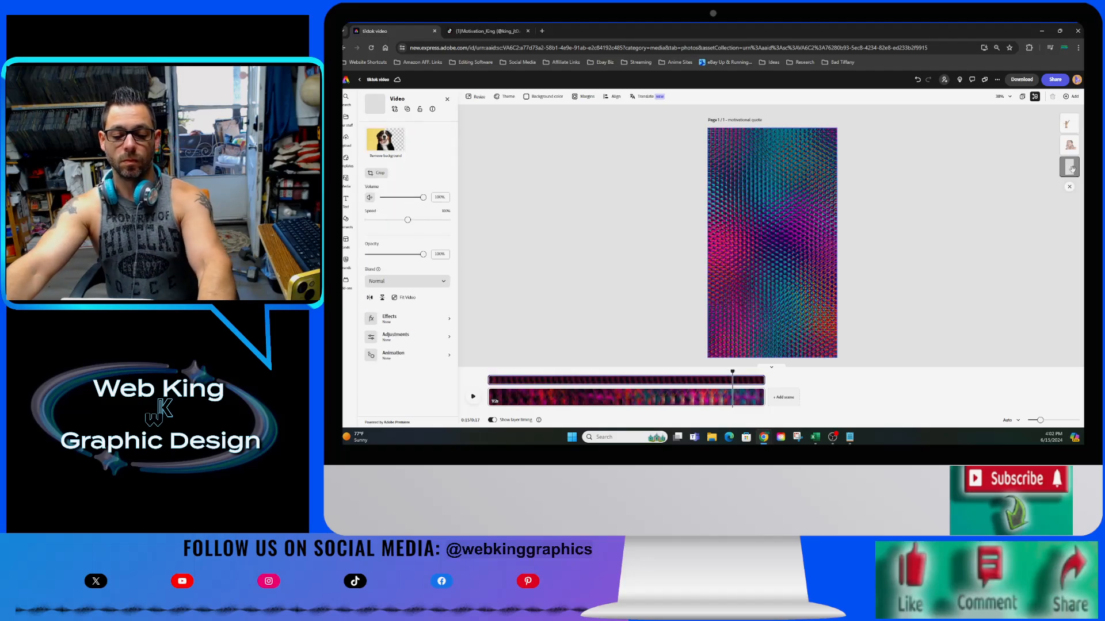
Move the background video layer to the top of the stack, set its blend mode to Multiply and preview from about 7 seconds.
left_click_drag(1072, 168, 1068, 124)
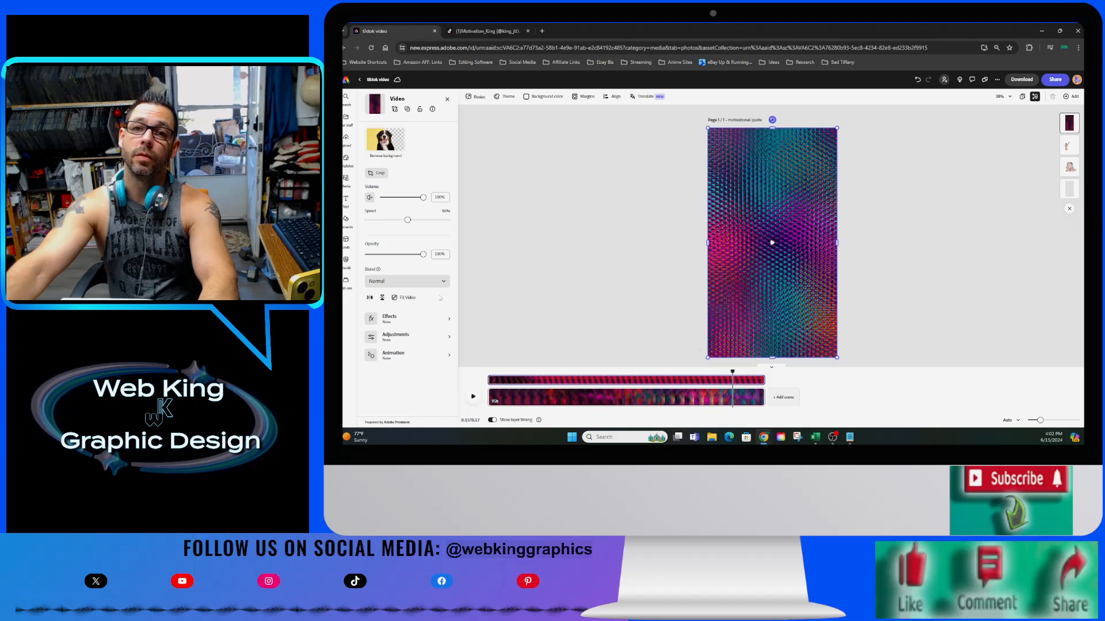
left_click(434, 281)
left_click(435, 337)
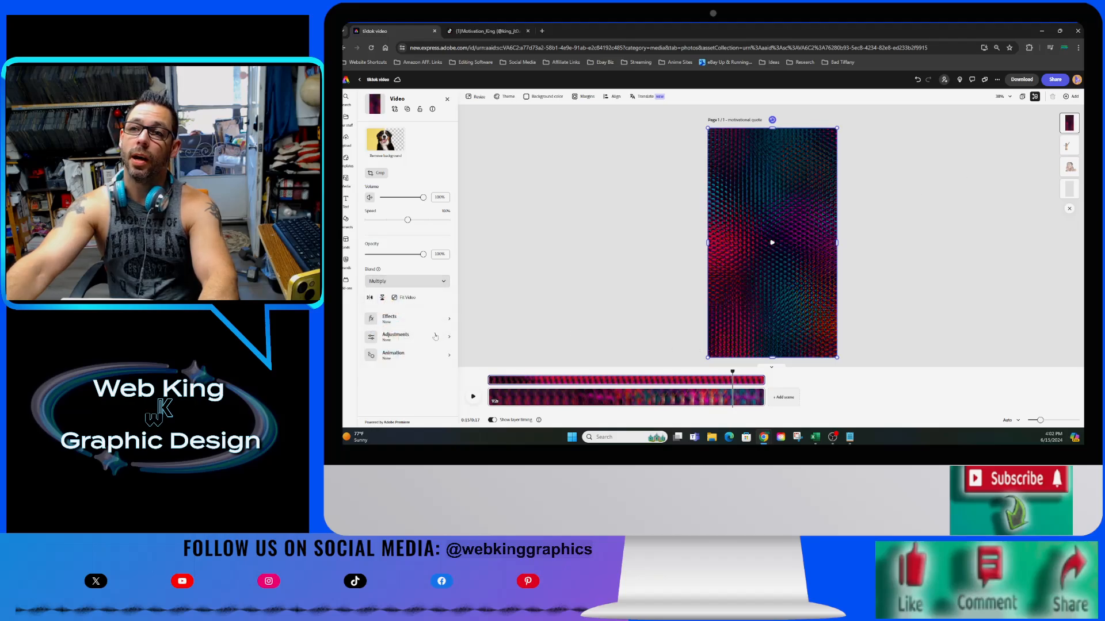
left_click(603, 371)
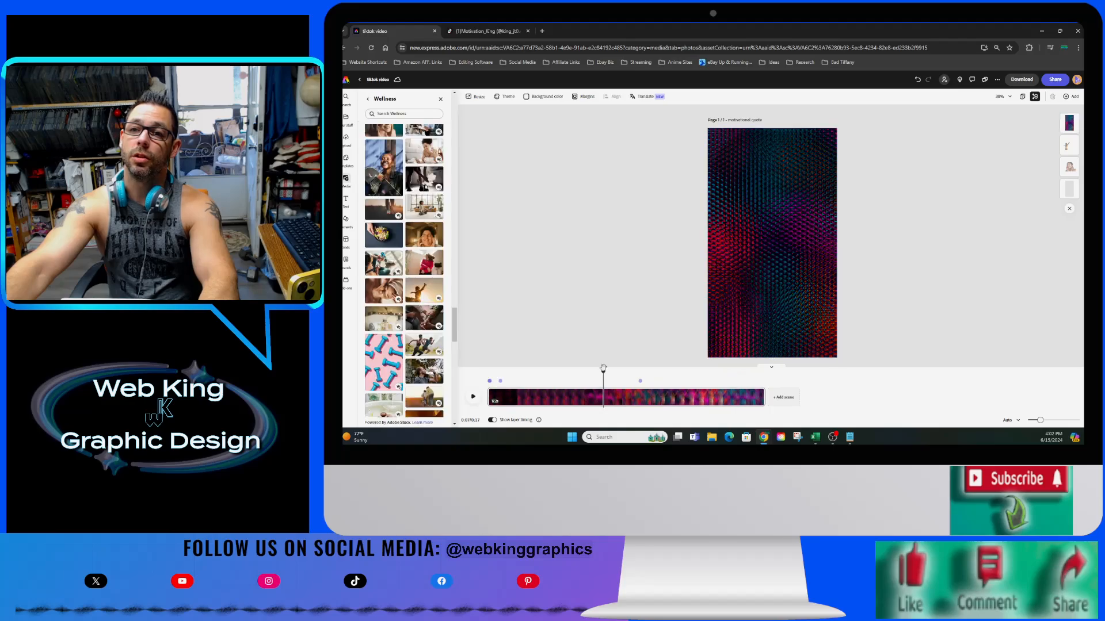
left_click(473, 397)
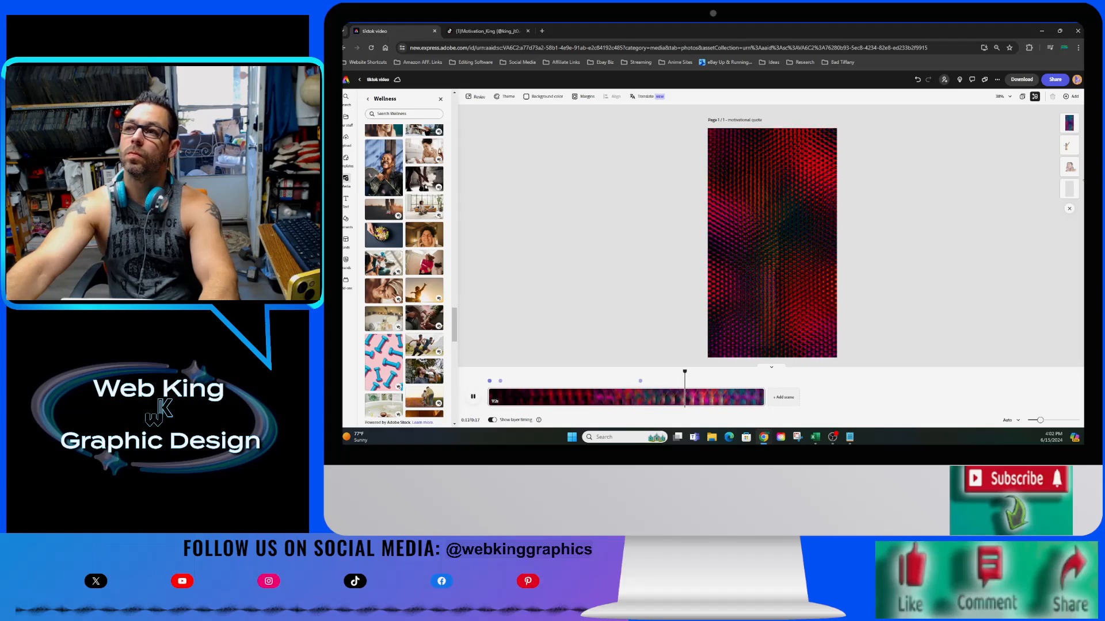
Change the top video layer's blend mode to Screen and preview the video from its start.
left_click(1069, 190)
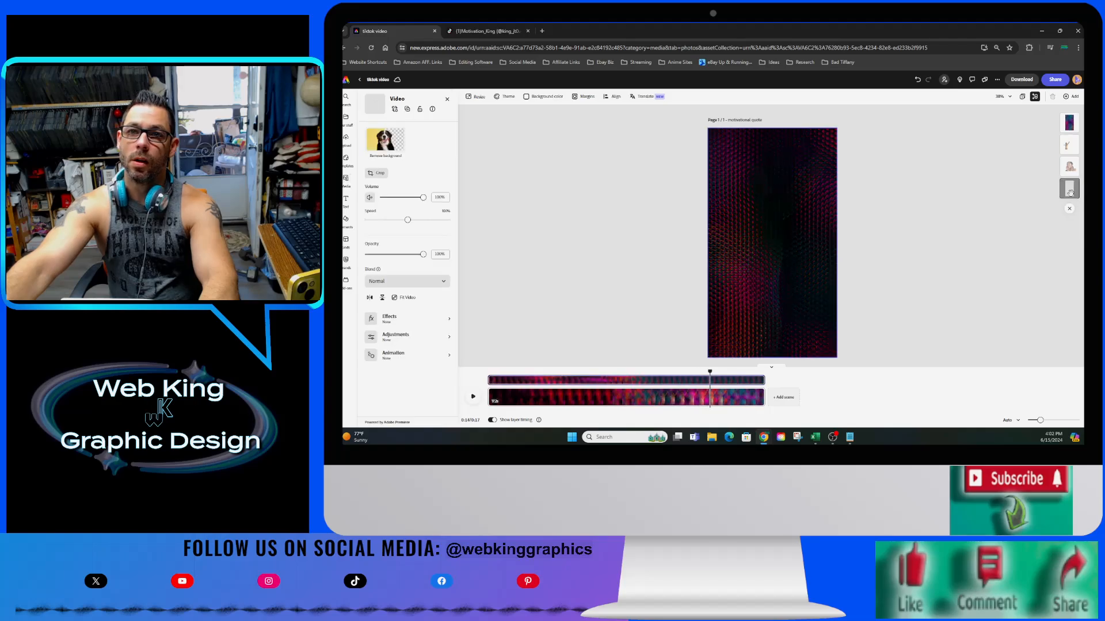
left_click(1070, 125)
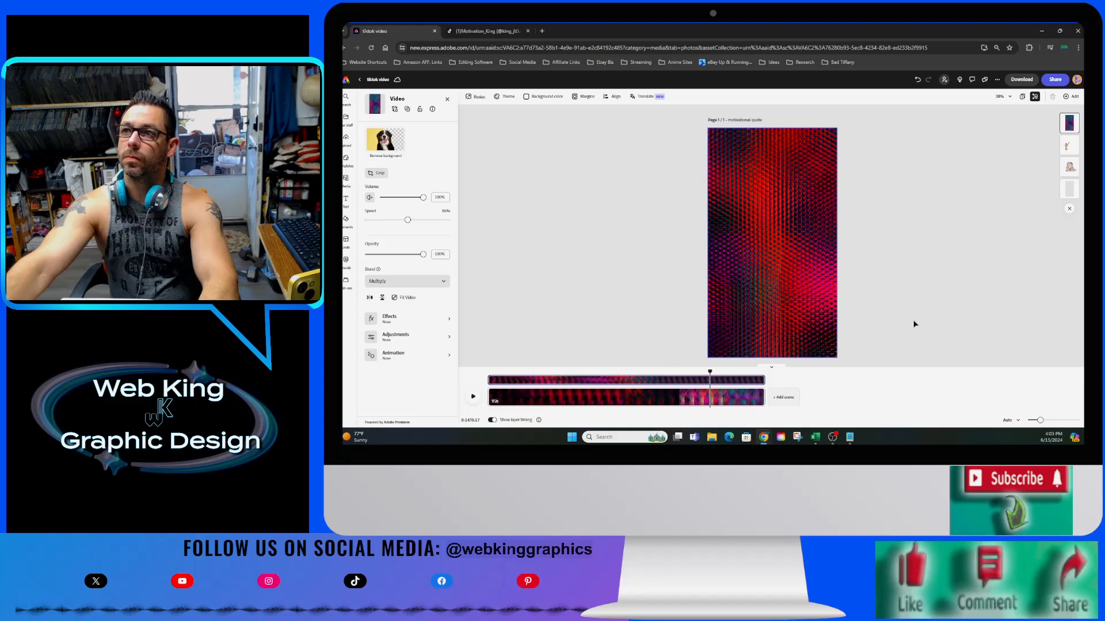
left_click(1076, 189)
left_click(1068, 124)
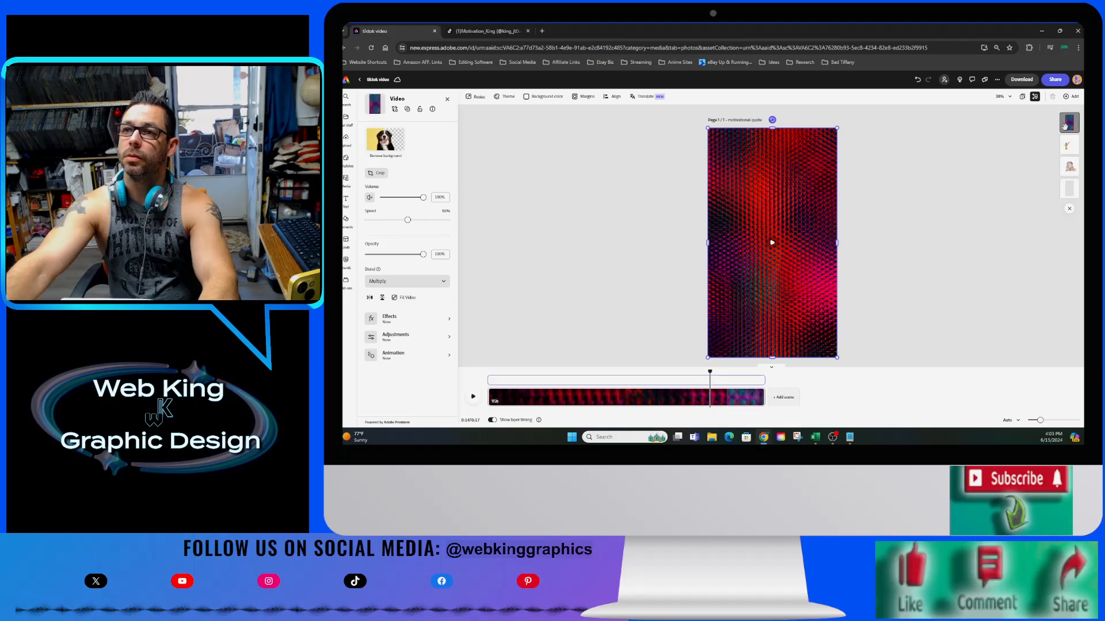
left_click(429, 282)
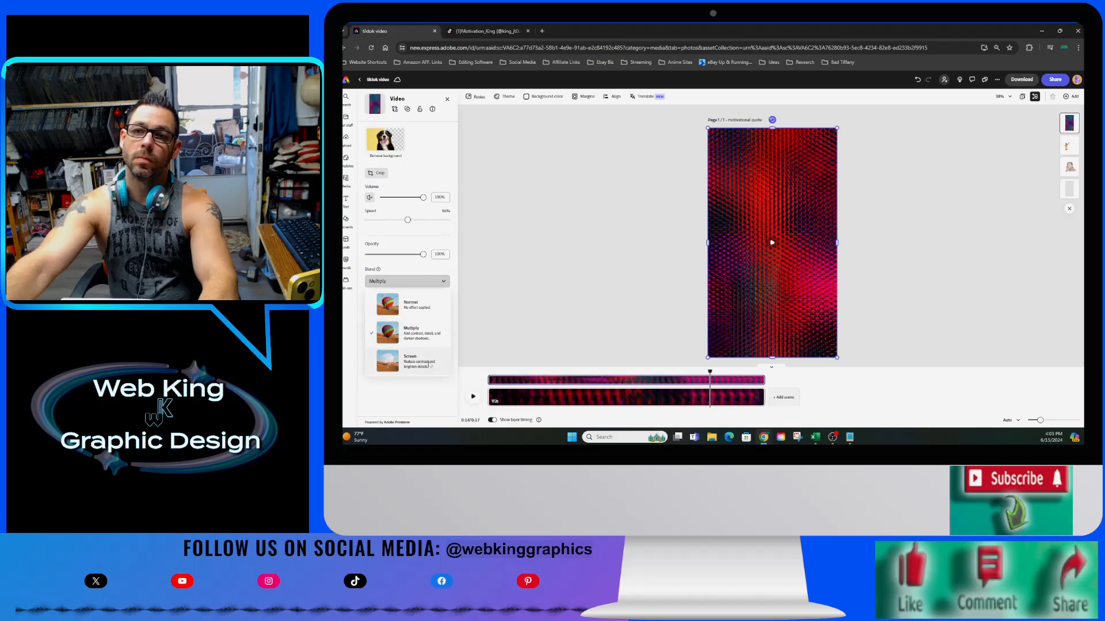
left_click(429, 365)
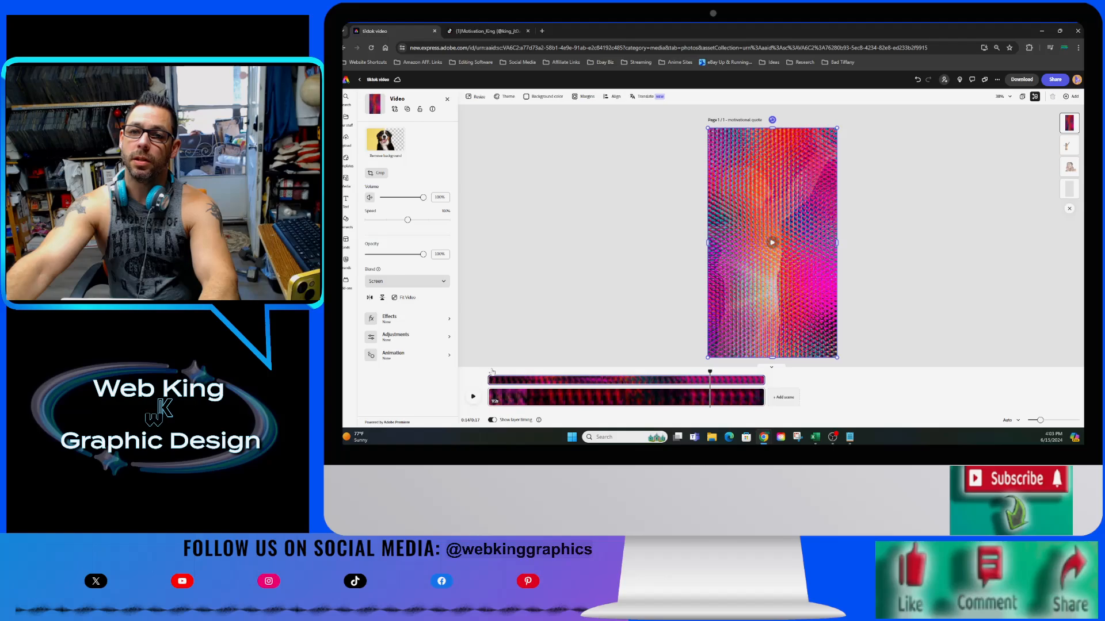
left_click(492, 373)
left_click(472, 396)
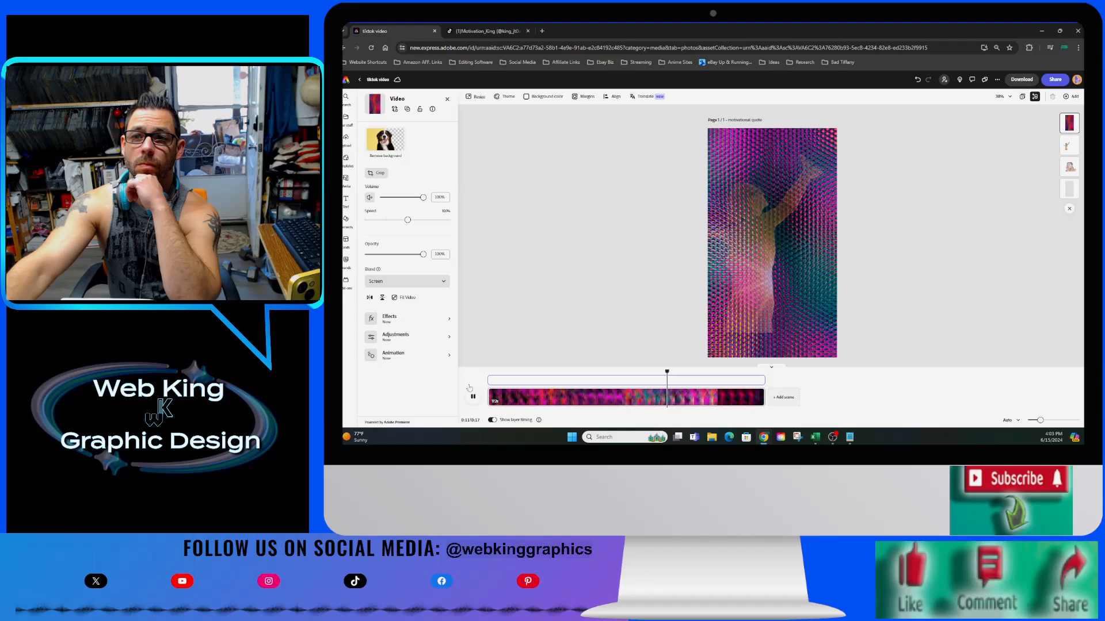
Set the middle photo's blend mode to Screen with 29% opacity and preview the video from its start.
left_click(1069, 166)
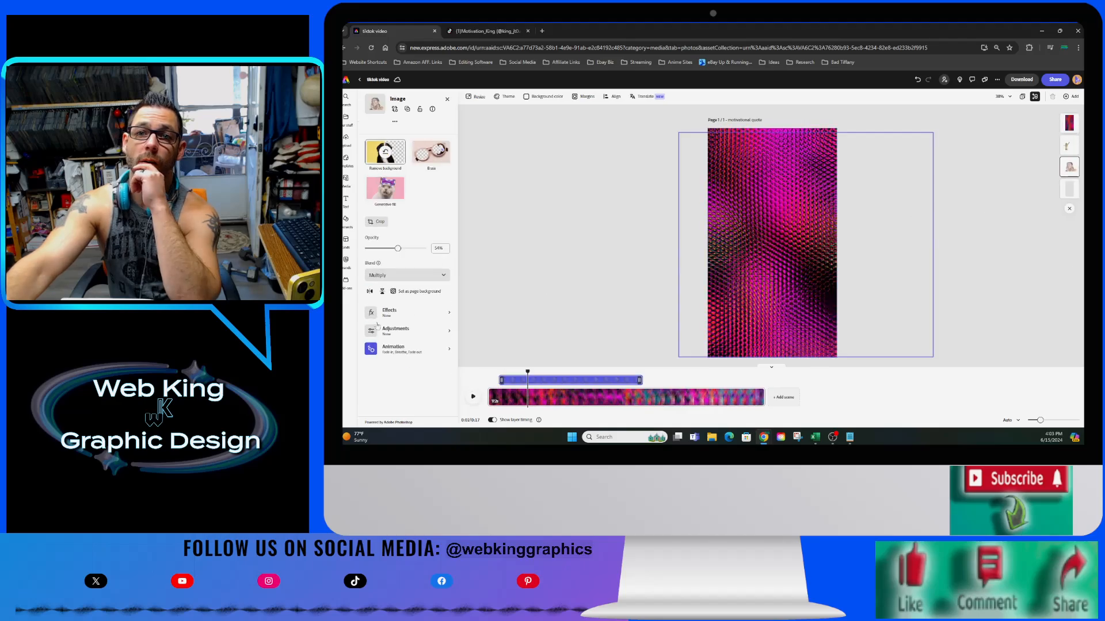
left_click(406, 275)
left_click(419, 356)
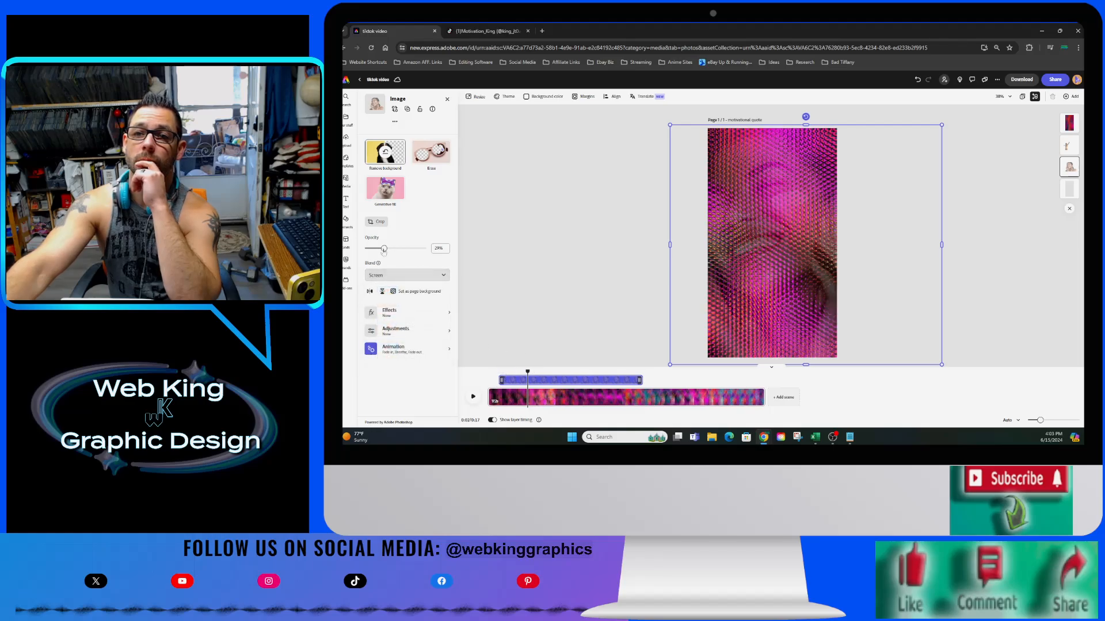
left_click(487, 373)
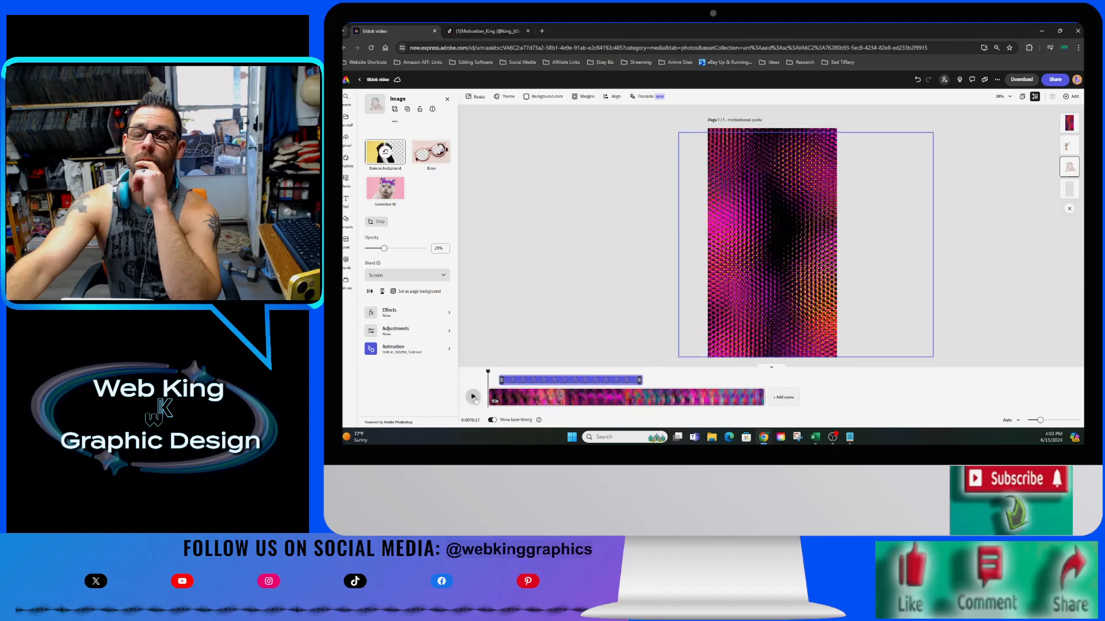
left_click(473, 397)
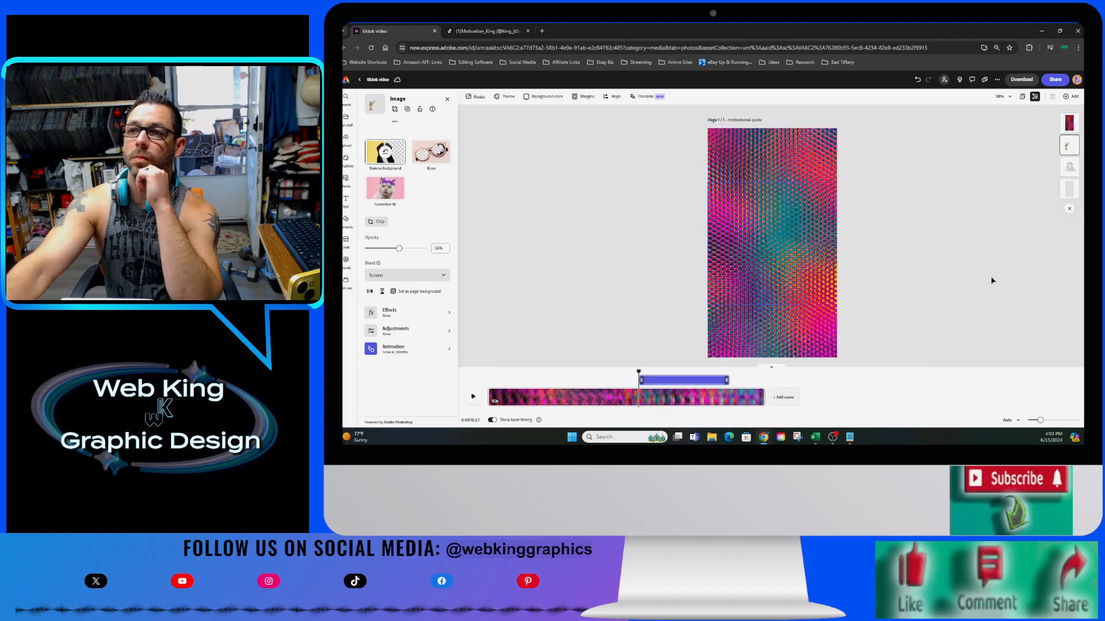
Add a Grow exit animation to the sunset figure, lengthen its duration and preview it.
left_click(393, 347)
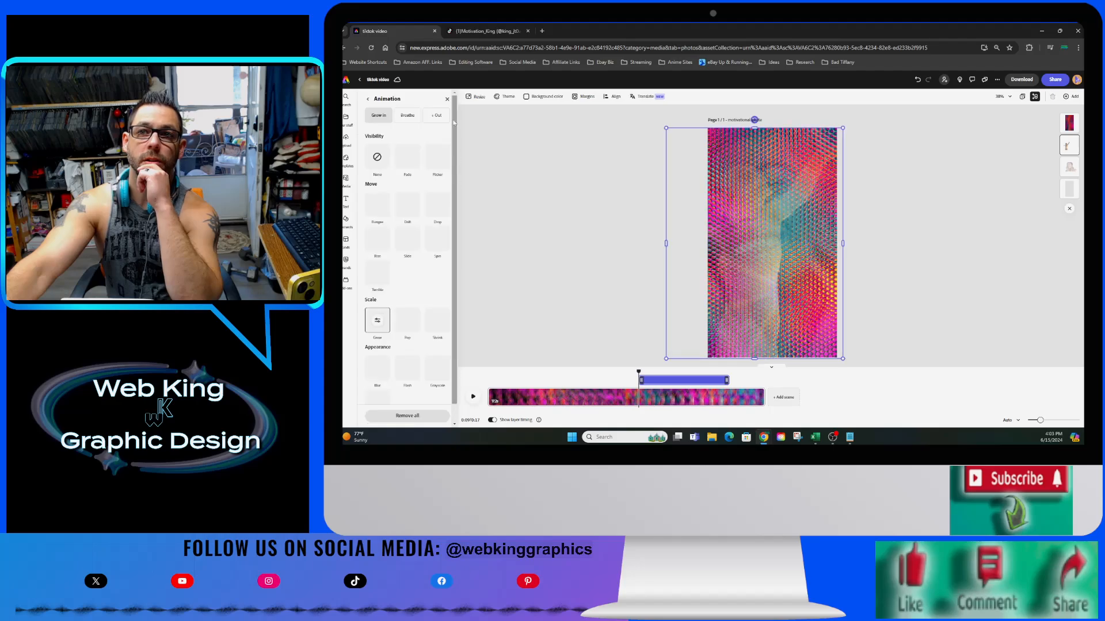
left_click(433, 115)
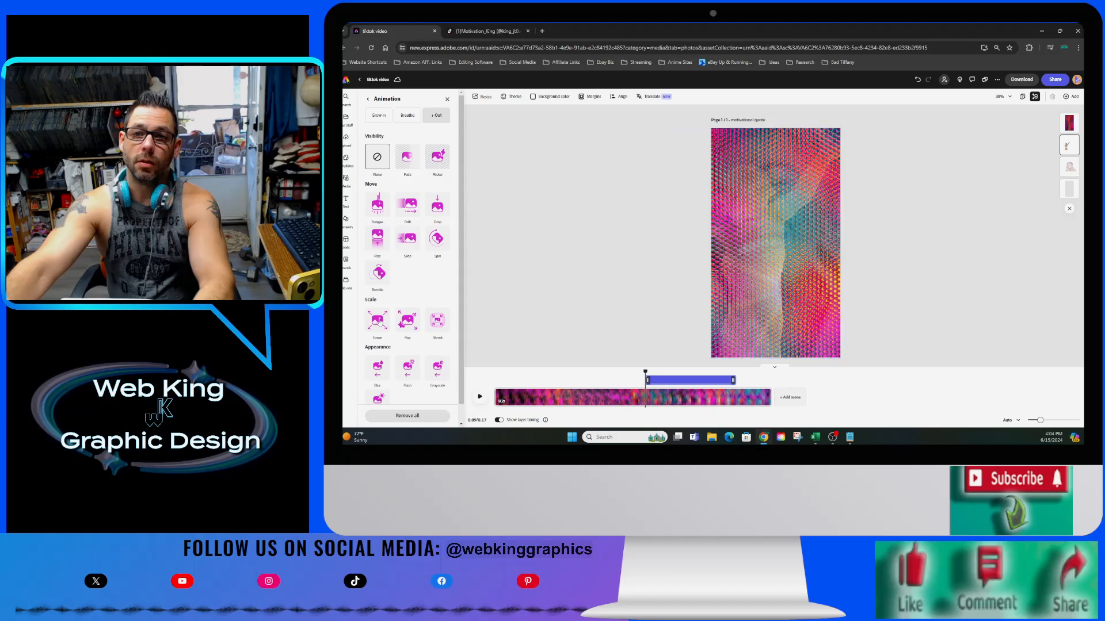
left_click(378, 321)
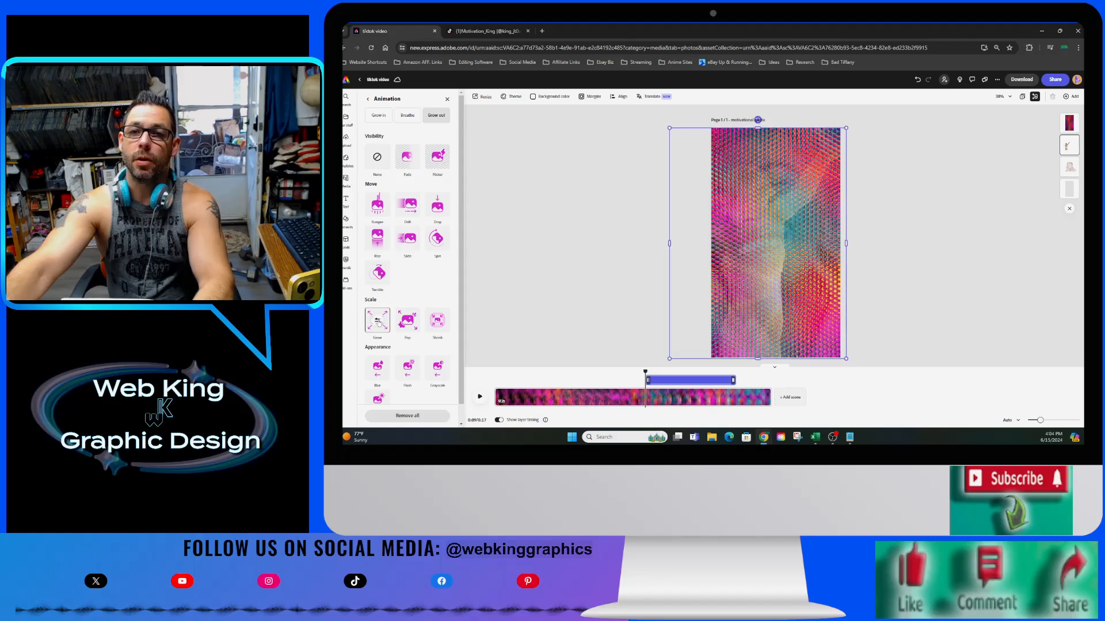
left_click(377, 320)
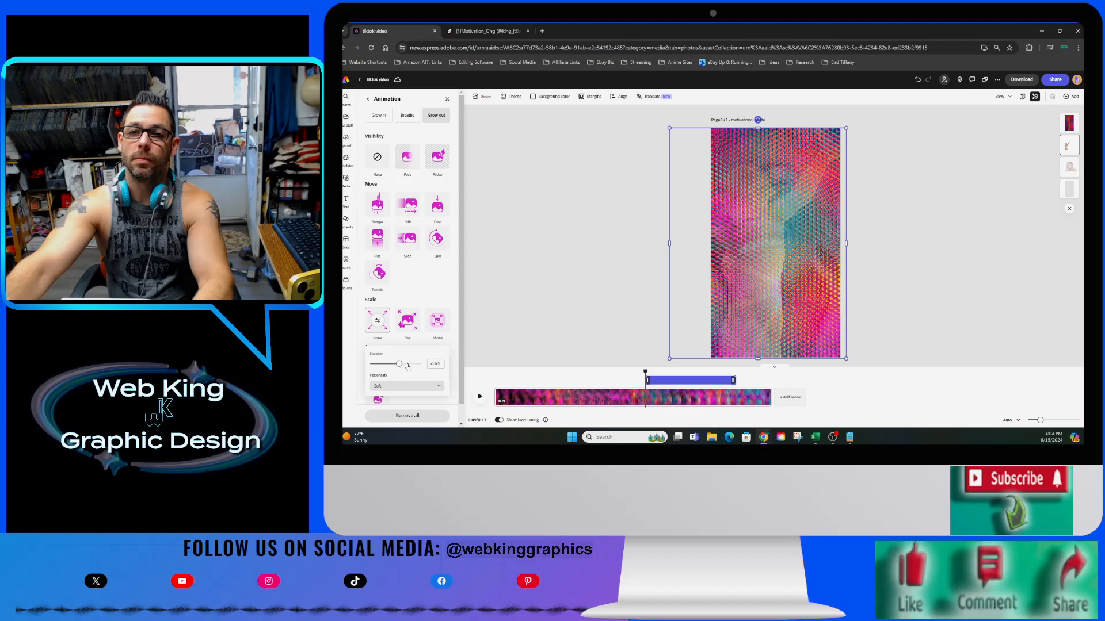
left_click_drag(408, 366, 414, 364)
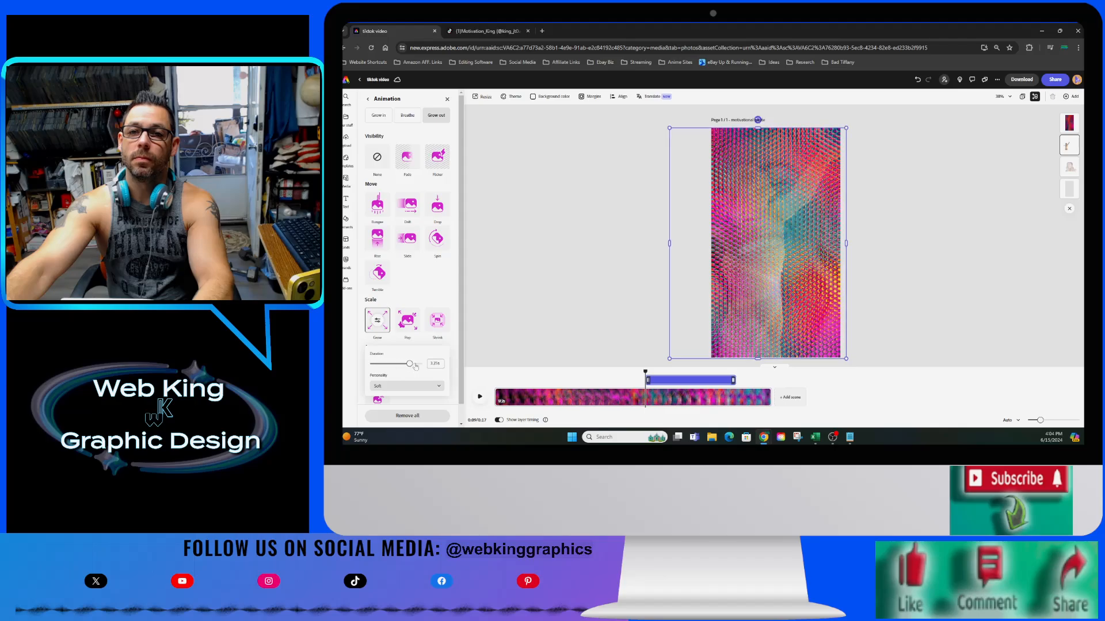
left_click(480, 397)
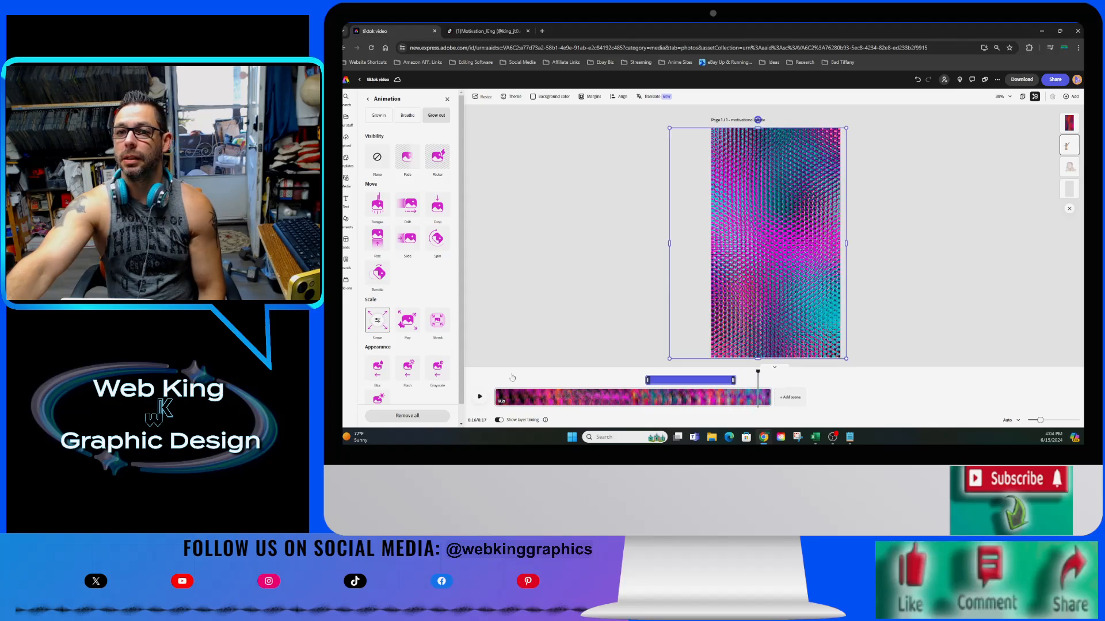
left_click(480, 397)
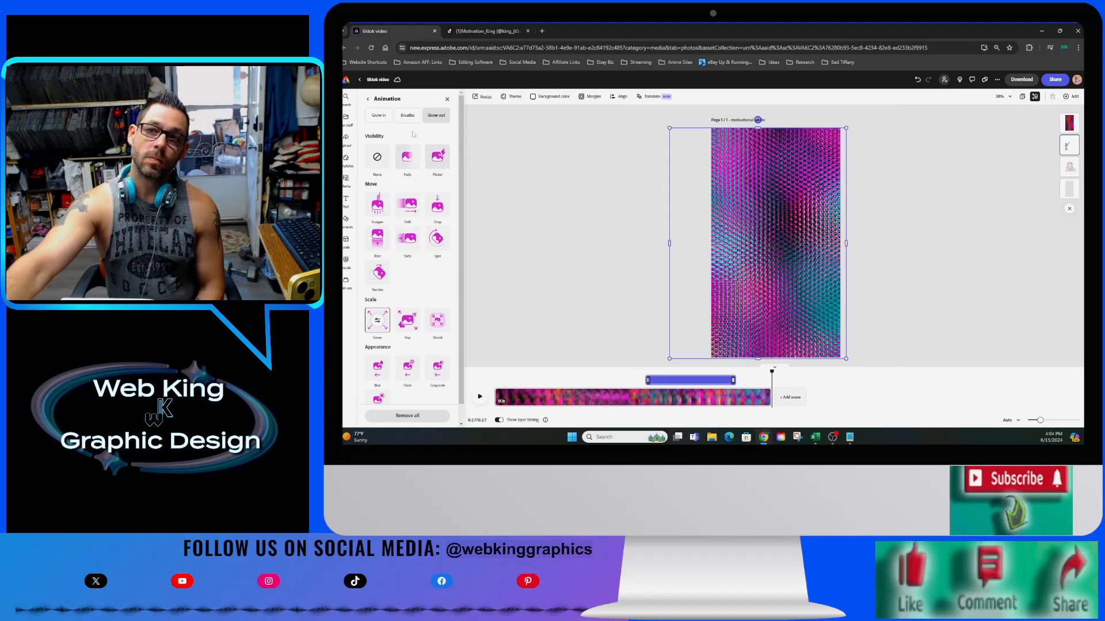
Browse the Wellness stock photo collection for another image that suits the motivational video.
left_click(368, 100)
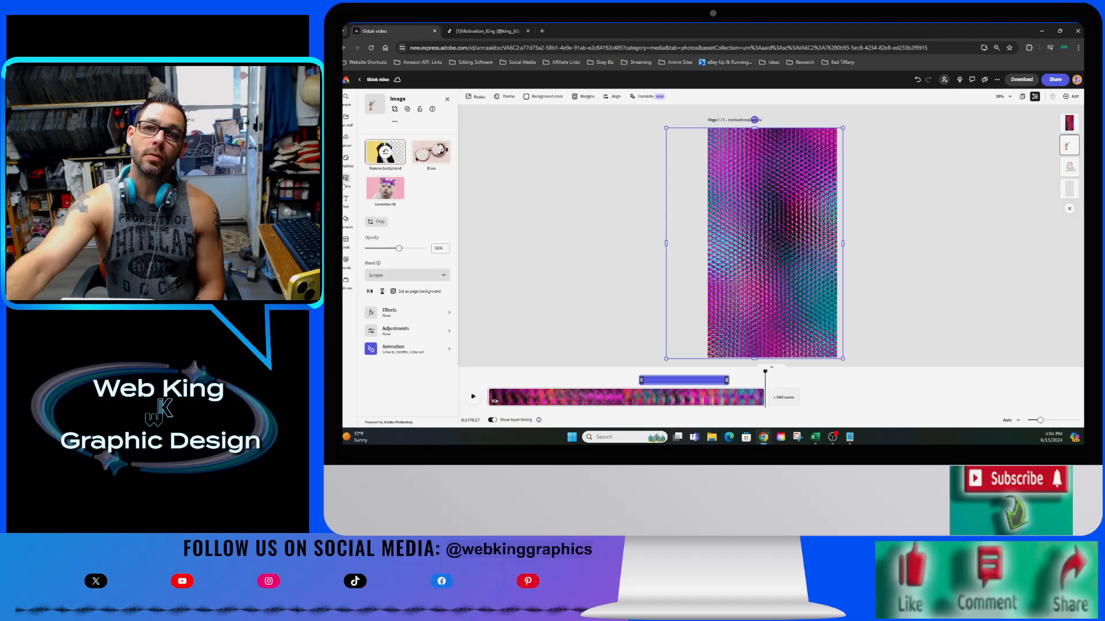
left_click(345, 187)
scroll(429, 281, "down", 3)
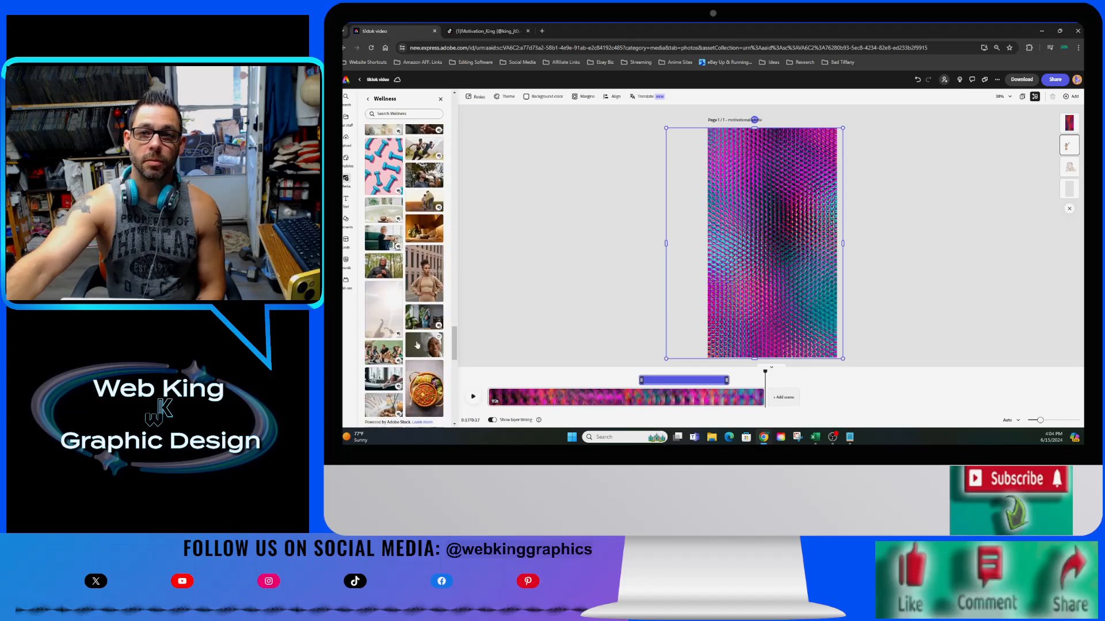
scroll(417, 345, "down", 1)
scroll(416, 345, "down", 2)
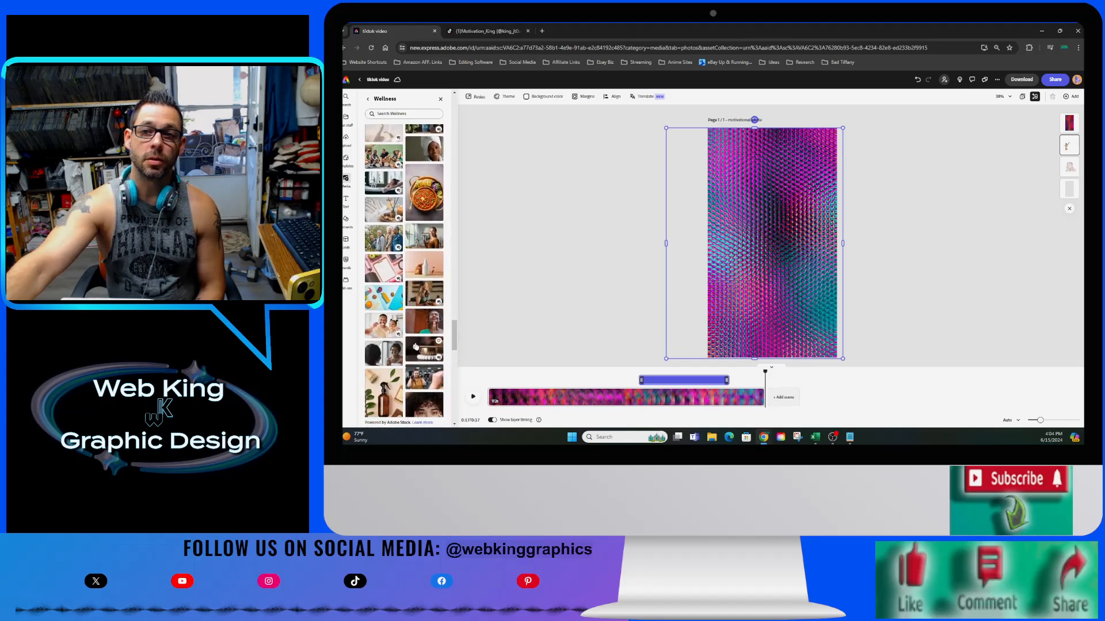
scroll(414, 353, "down", 10)
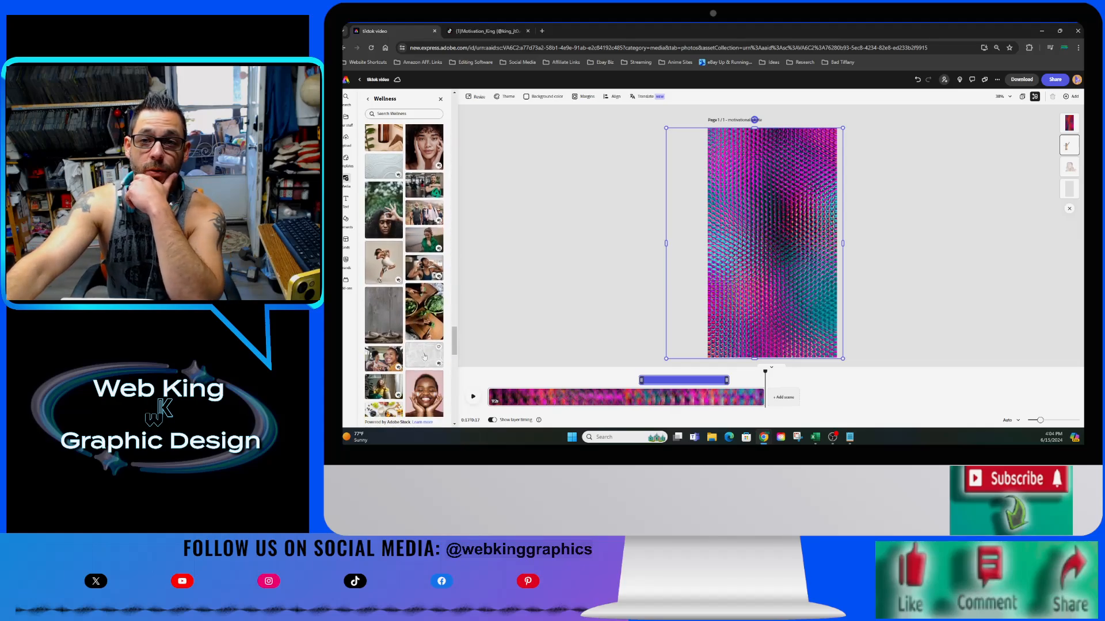
scroll(424, 355, "down", 6)
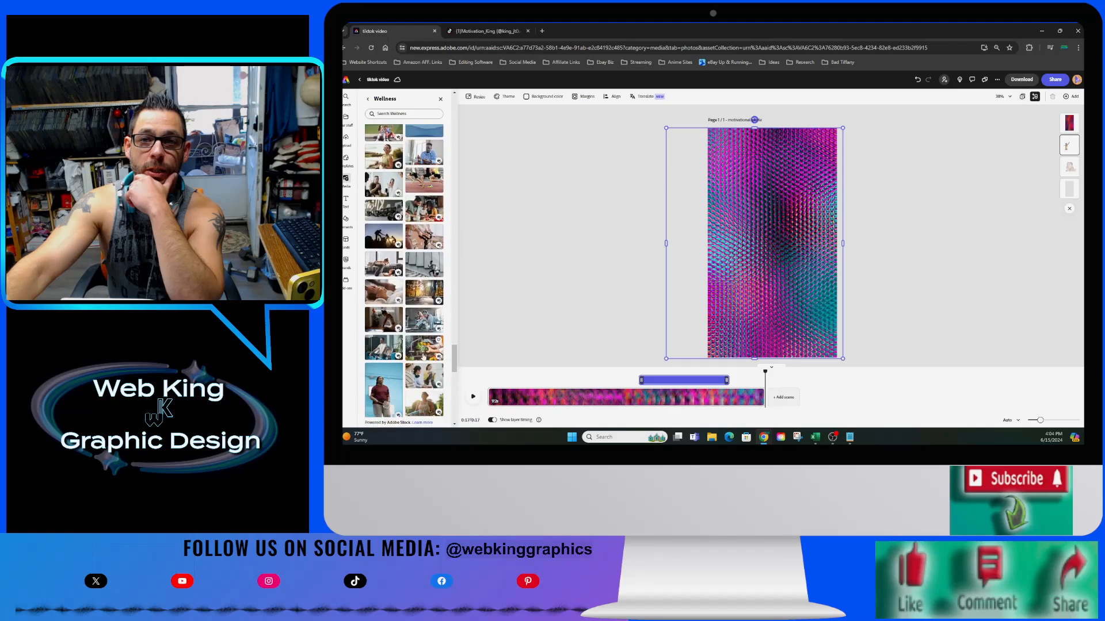
scroll(424, 357, "down", 2)
scroll(423, 356, "down", 5)
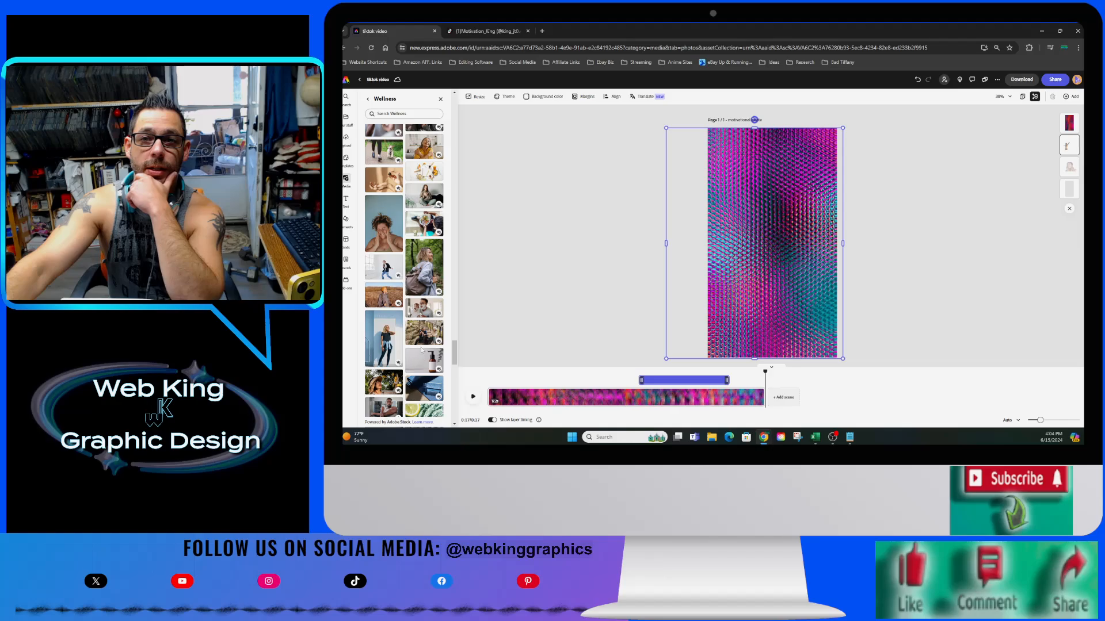
scroll(422, 349, "down", 5)
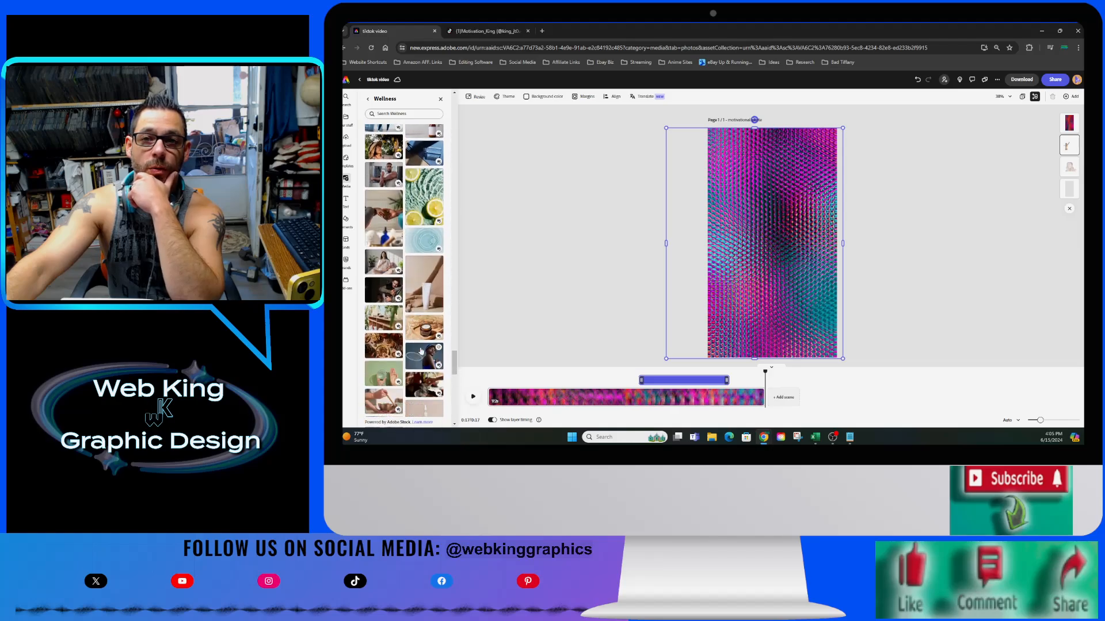
scroll(422, 352, "down", 3)
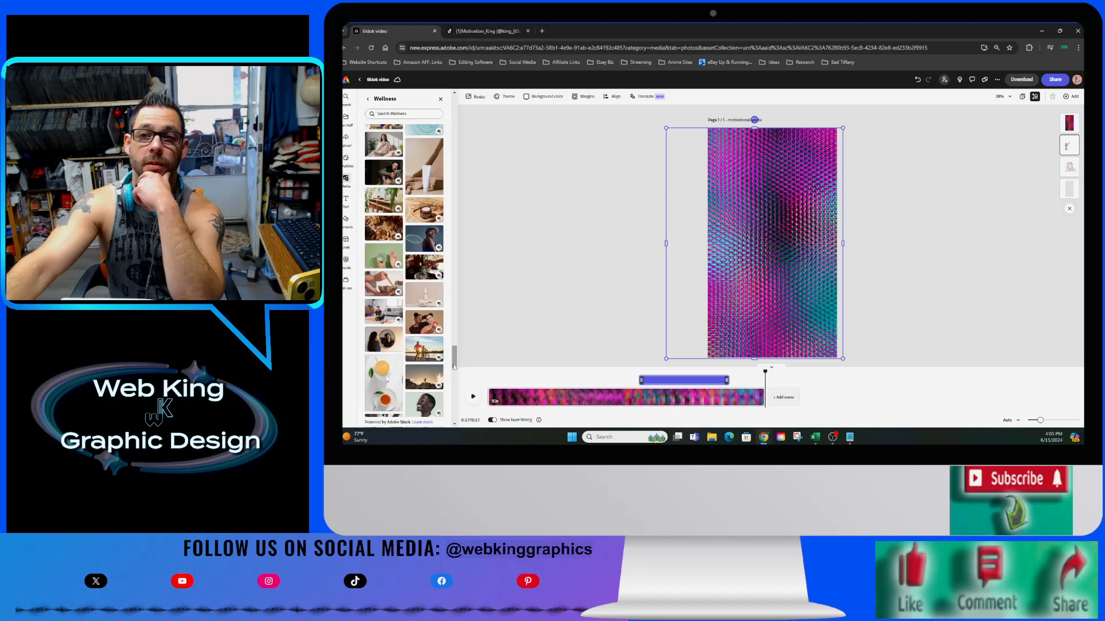
left_click_drag(454, 367, 454, 370)
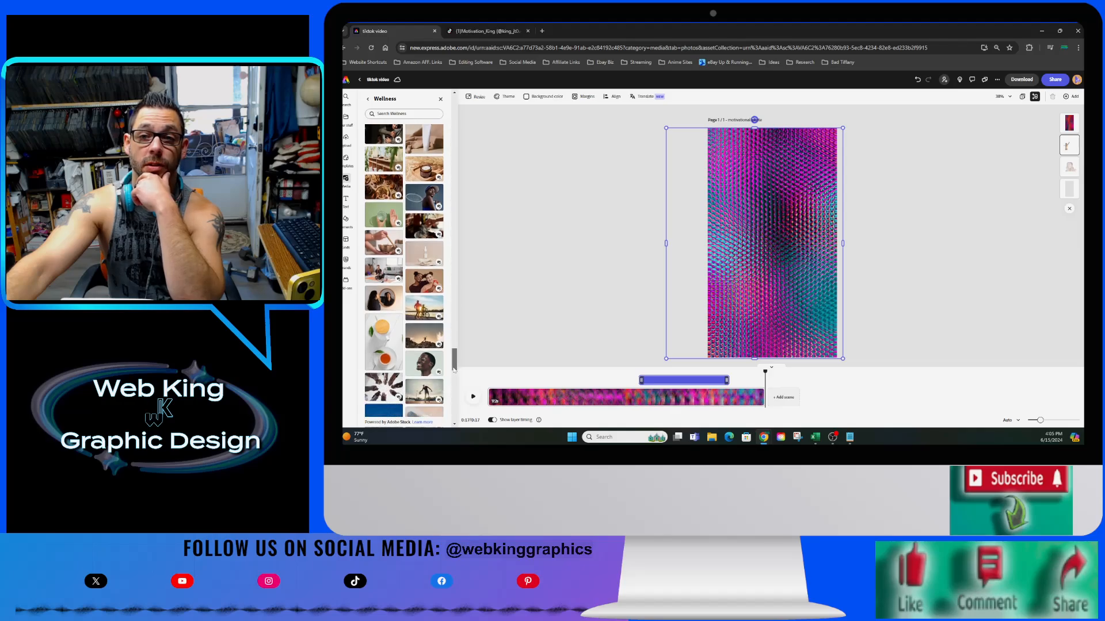
scroll(454, 371, "down", 3)
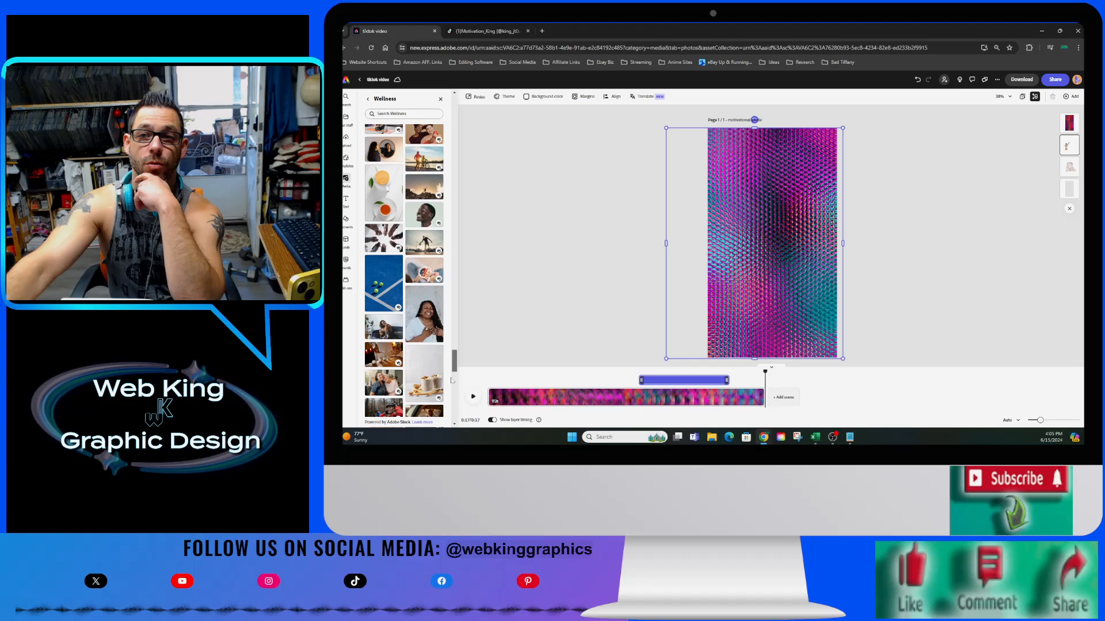
left_click_drag(455, 364, 454, 376)
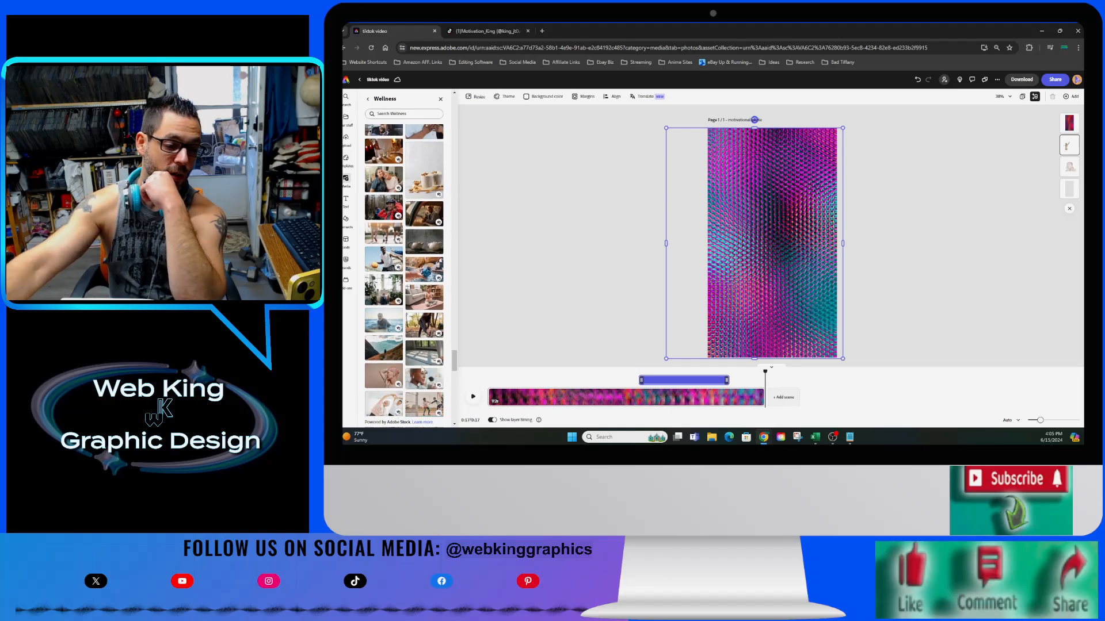
scroll(386, 365, "down", 5)
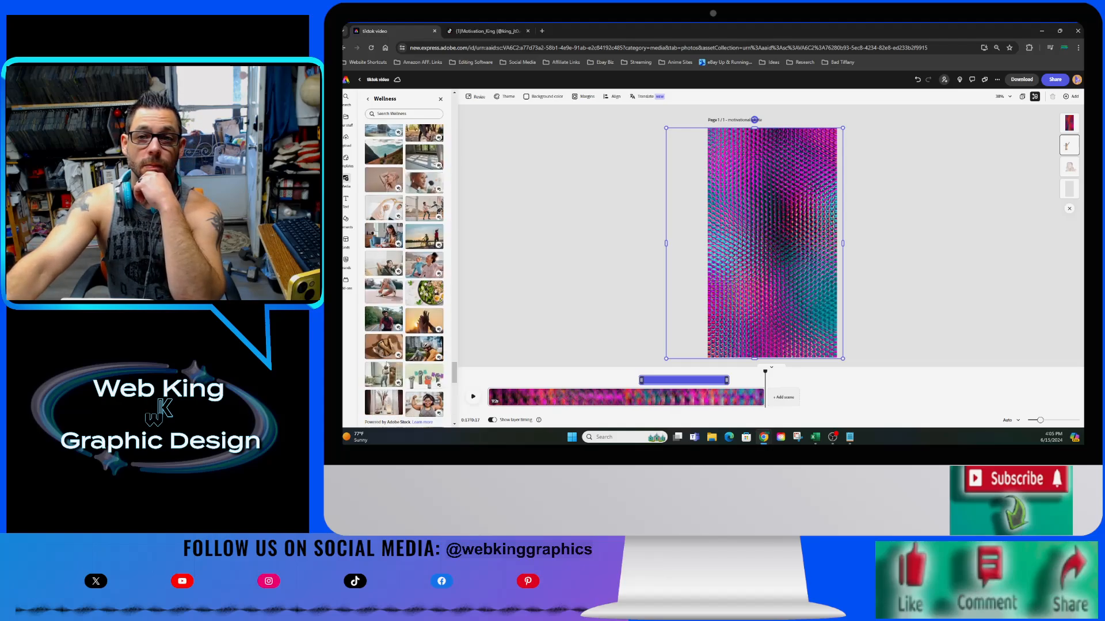
scroll(391, 363, "up", 4)
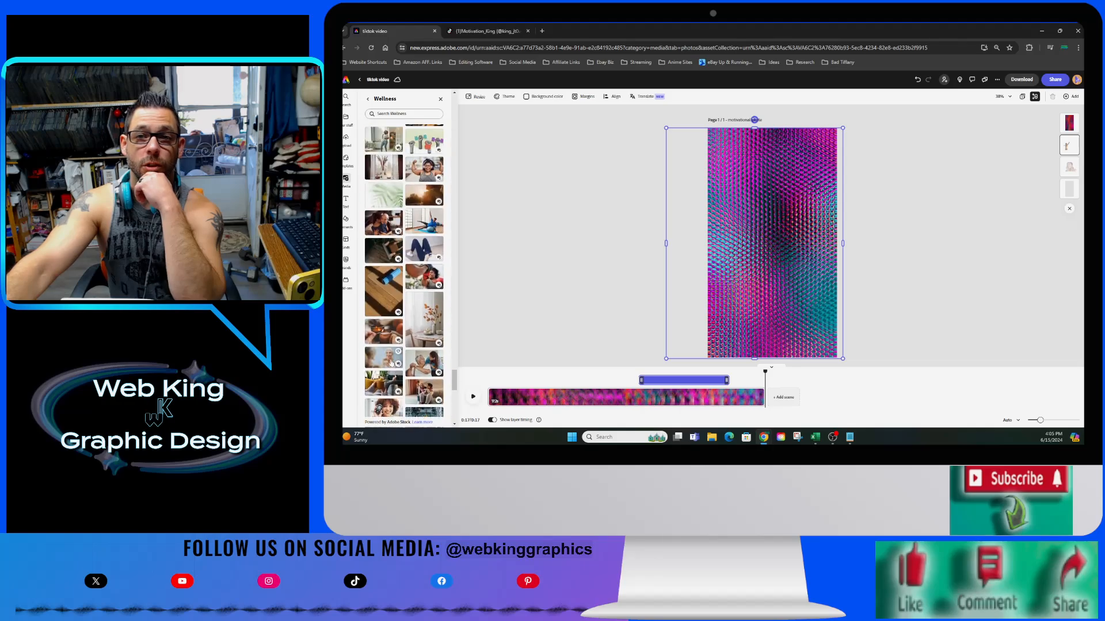
scroll(391, 361, "down", 5)
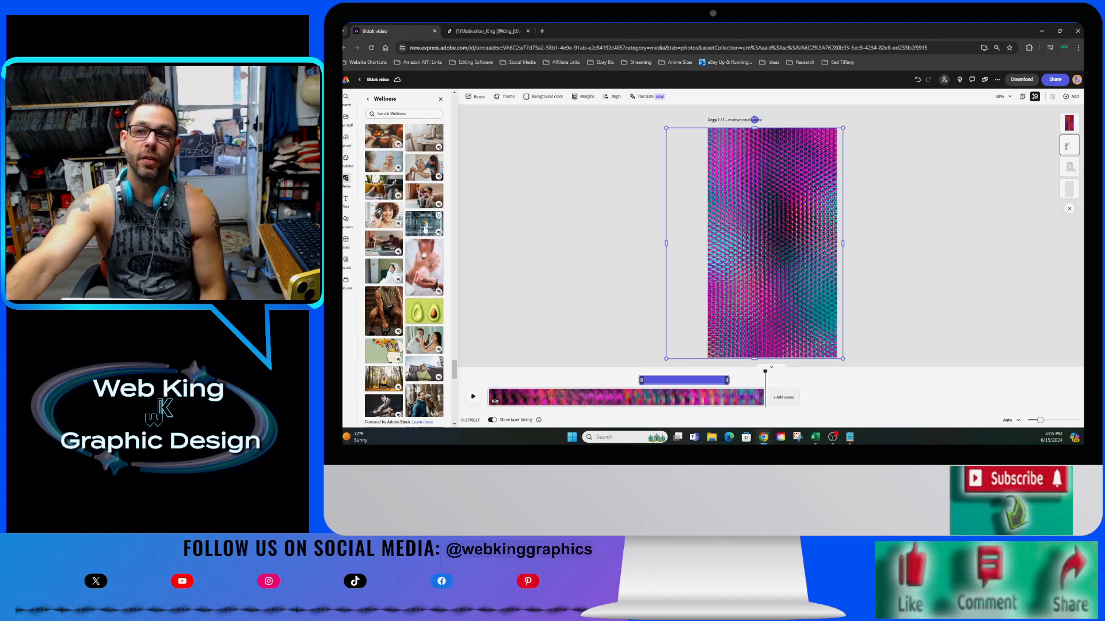
scroll(406, 355, "down", 5)
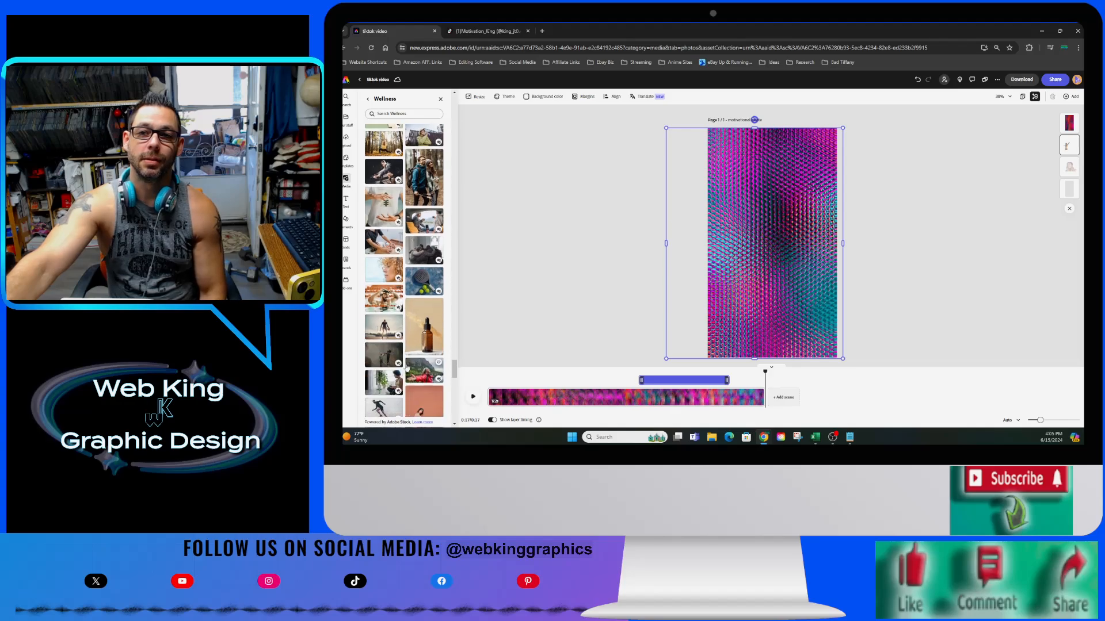
scroll(407, 348, "down", 4)
scroll(405, 348, "down", 3)
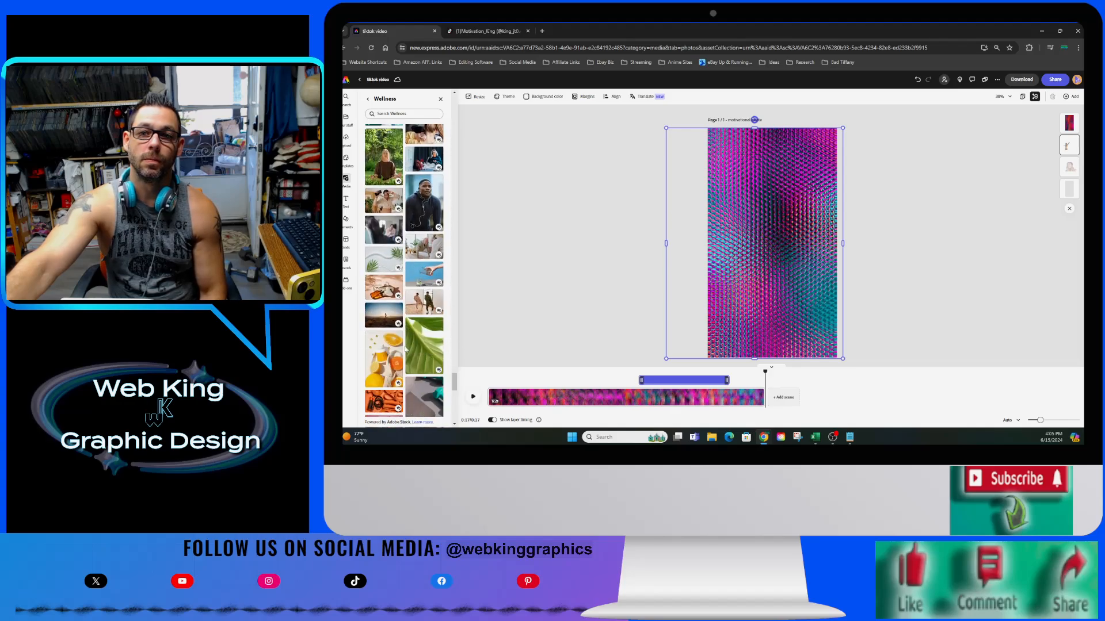
Browse the Animals and pets photo collection and add the flying bald eagle on white to the page.
left_click(369, 99)
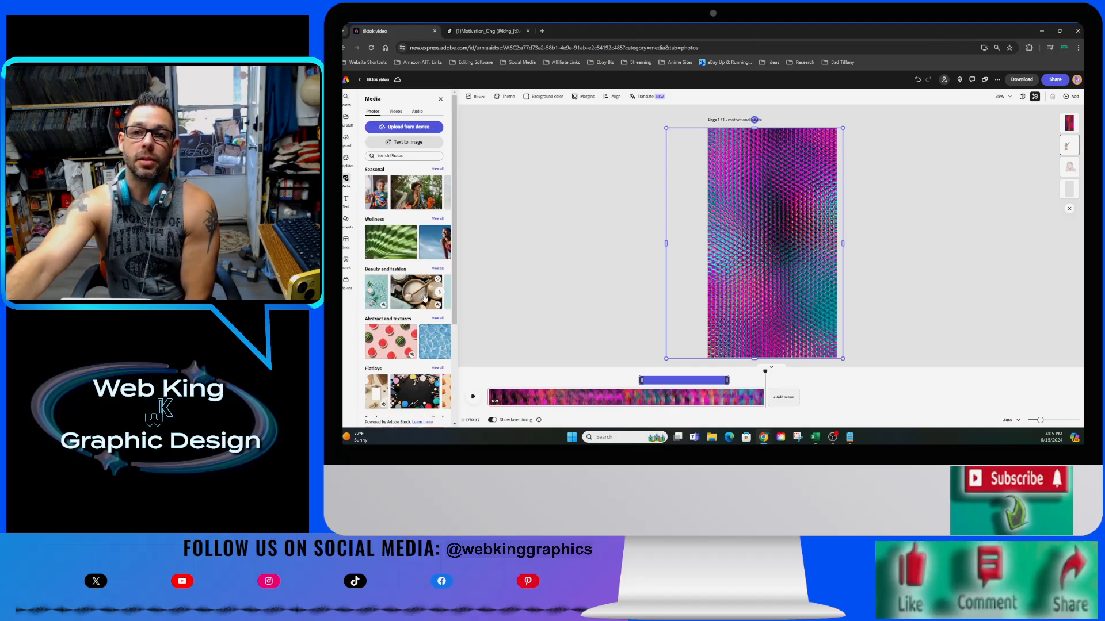
scroll(425, 298, "down", 3)
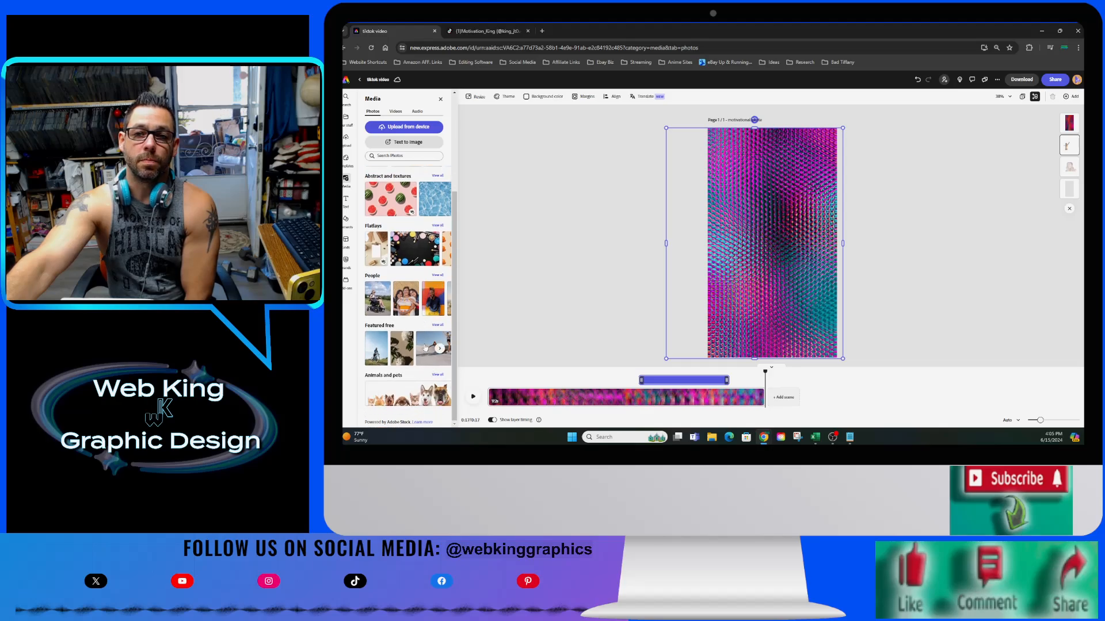
left_click(437, 375)
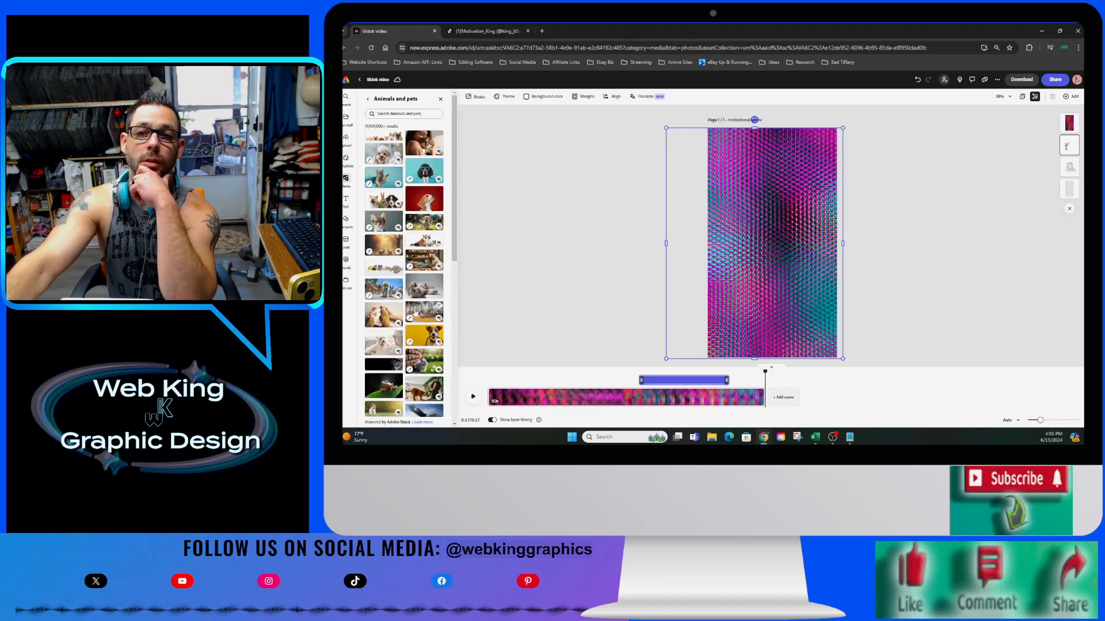
scroll(415, 312, "down", 3)
scroll(414, 313, "down", 2)
scroll(414, 316, "down", 2)
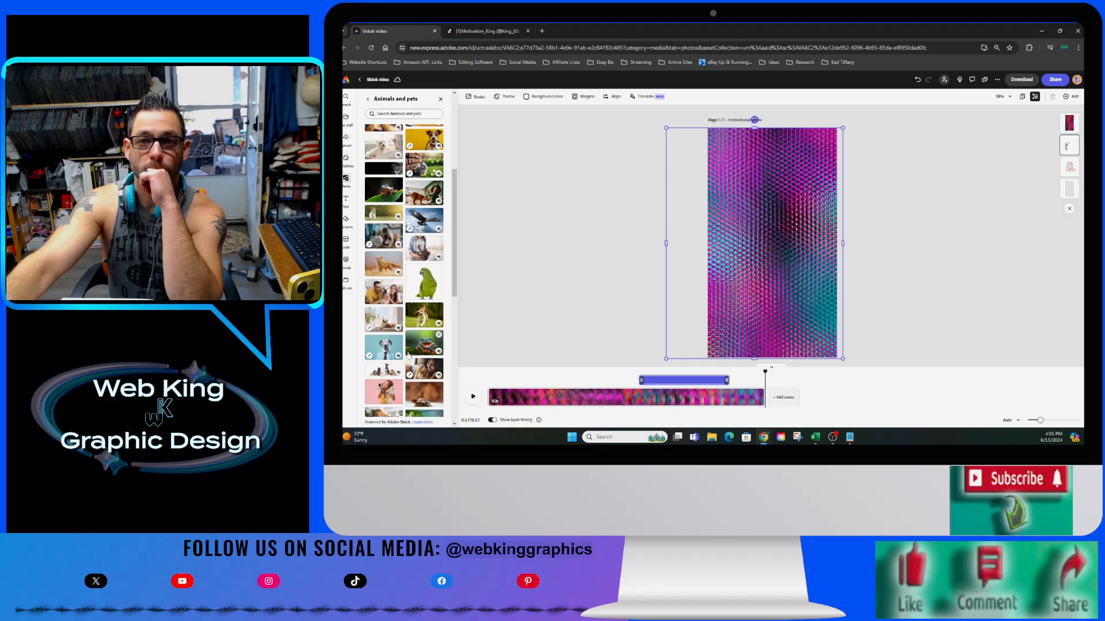
scroll(413, 387, "down", 2)
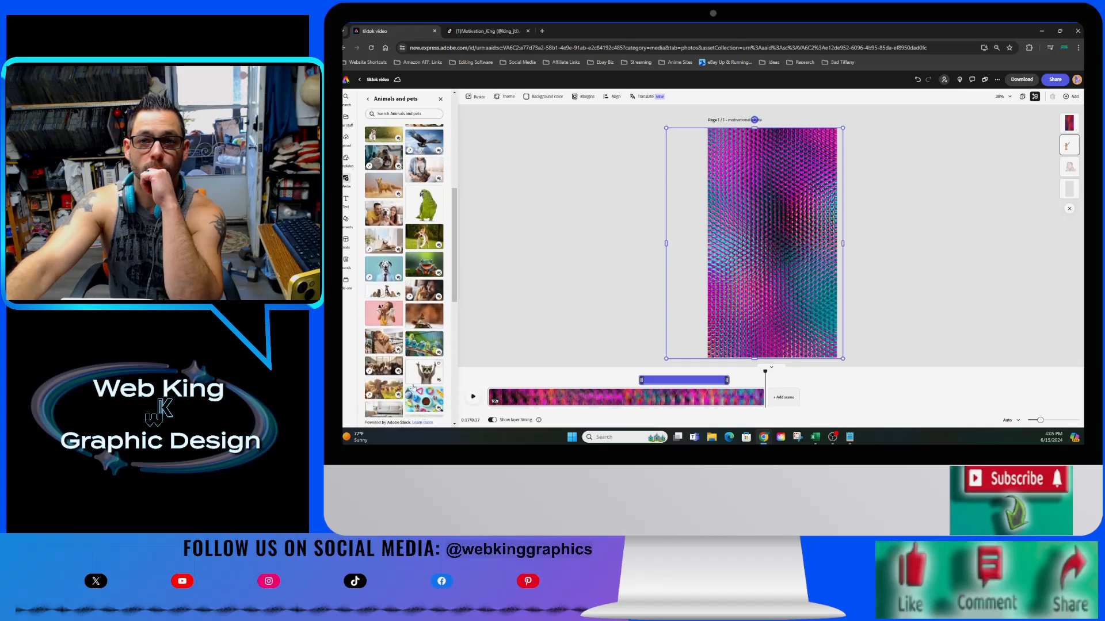
scroll(413, 387, "down", 4)
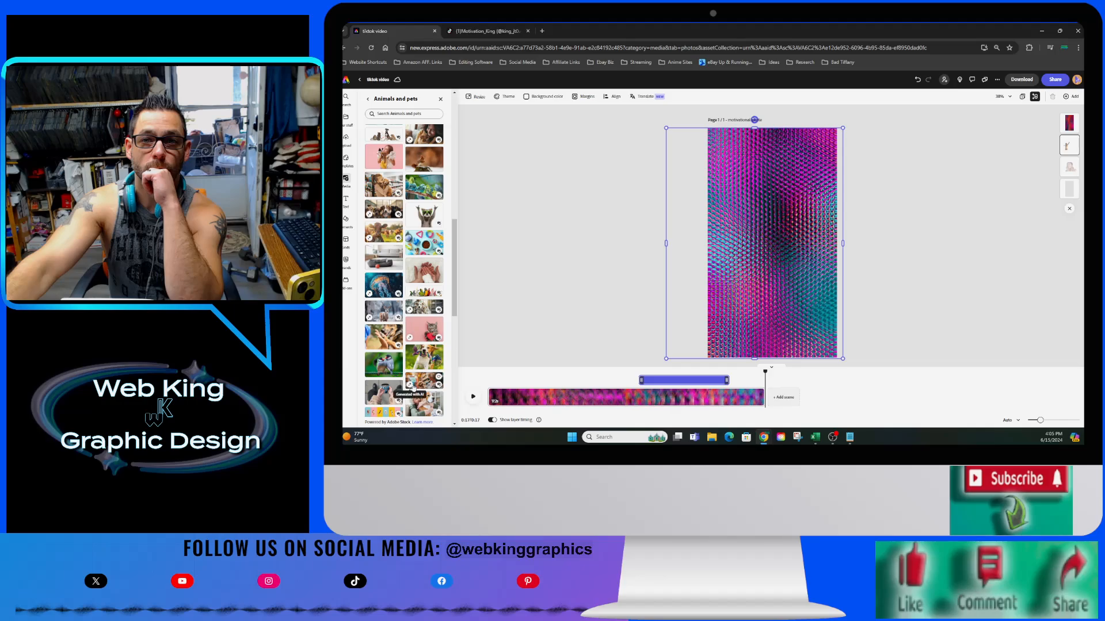
scroll(413, 386, "down", 4)
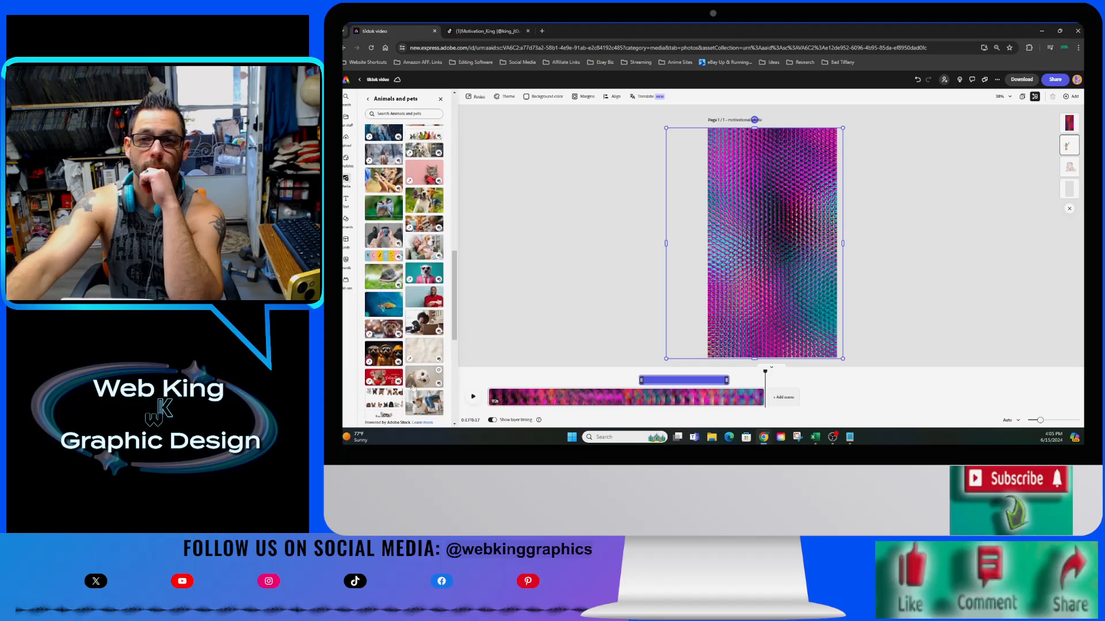
scroll(413, 386, "down", 2)
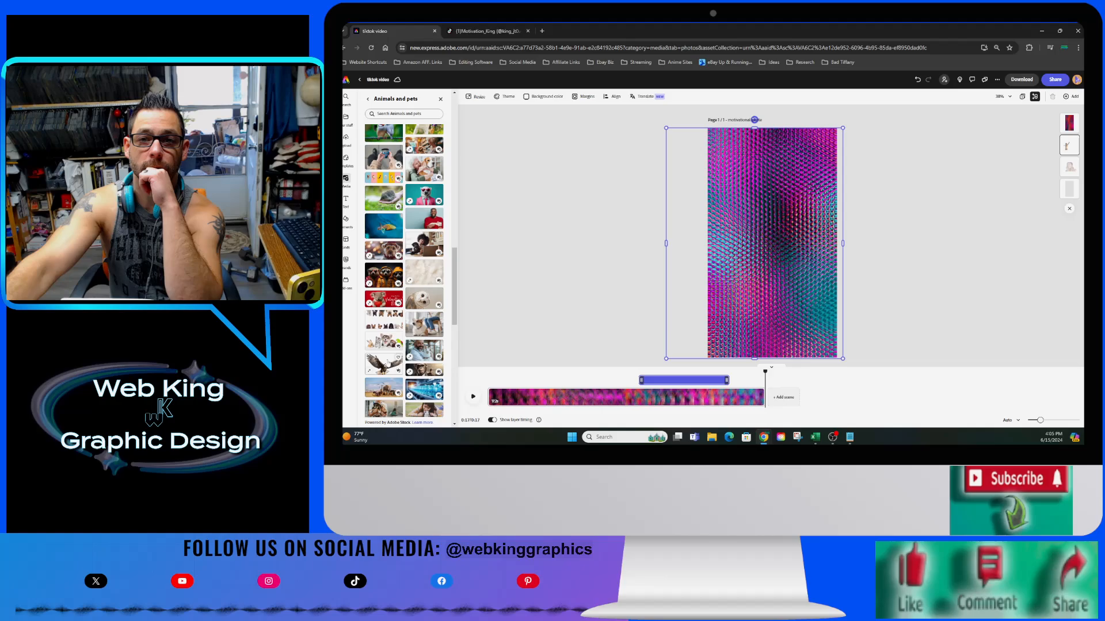
left_click(387, 365)
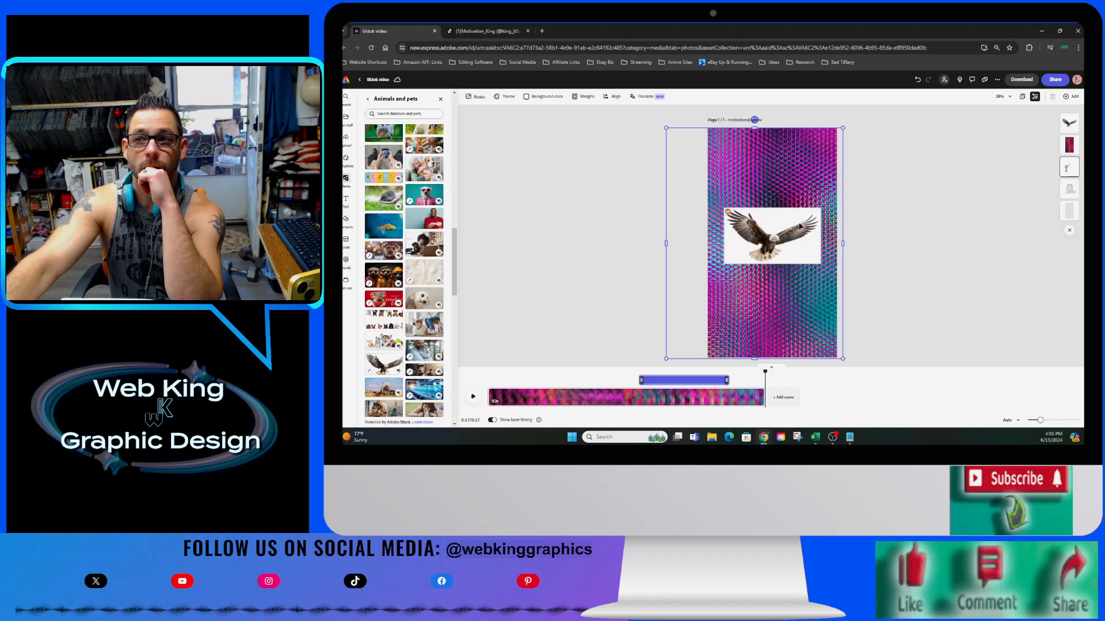
Remove the eagle photo's background and enlarge the eagle to about the full width of the page.
left_click(784, 261)
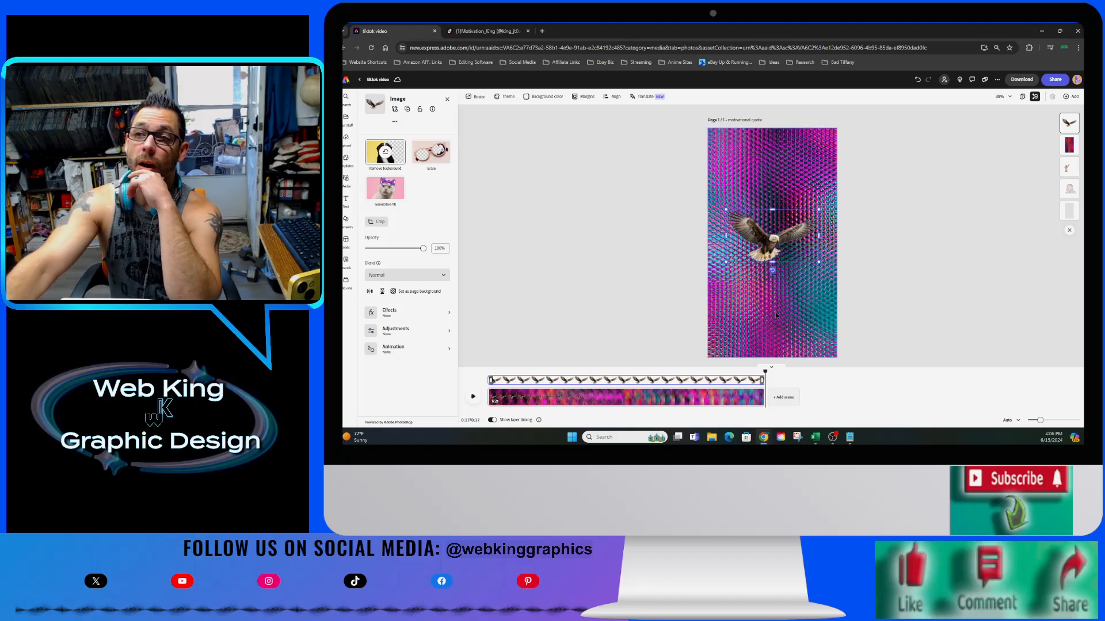
left_click_drag(725, 210, 680, 182)
left_click_drag(703, 223, 730, 244)
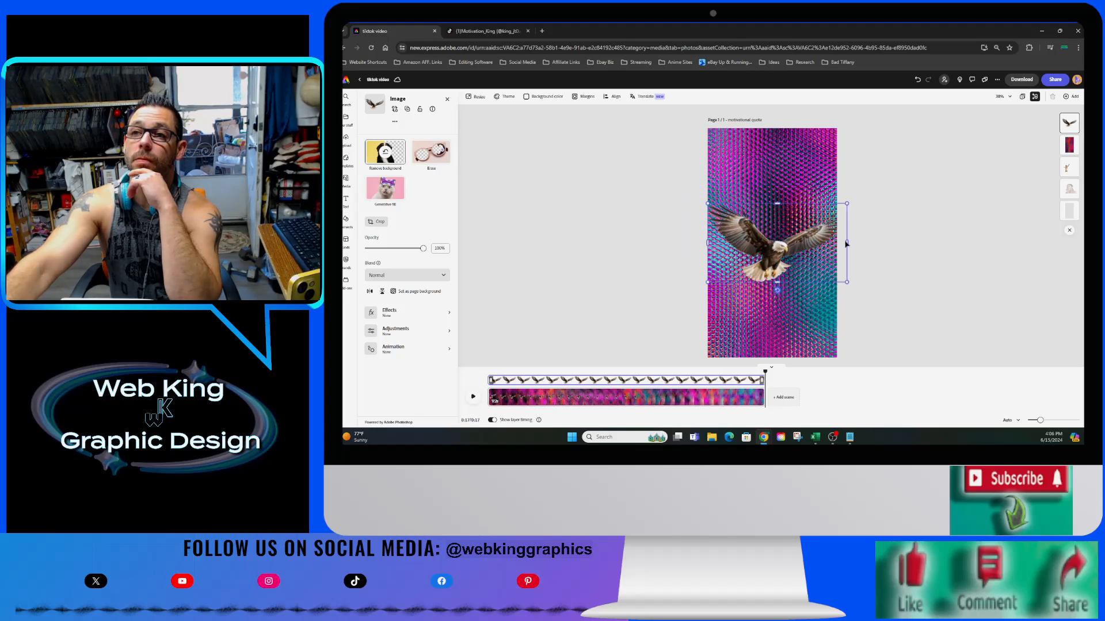
Tilt the eagle counter-clockwise, scaled down slightly, and position it in the upper half of the page.
left_click_drag(777, 290, 799, 284)
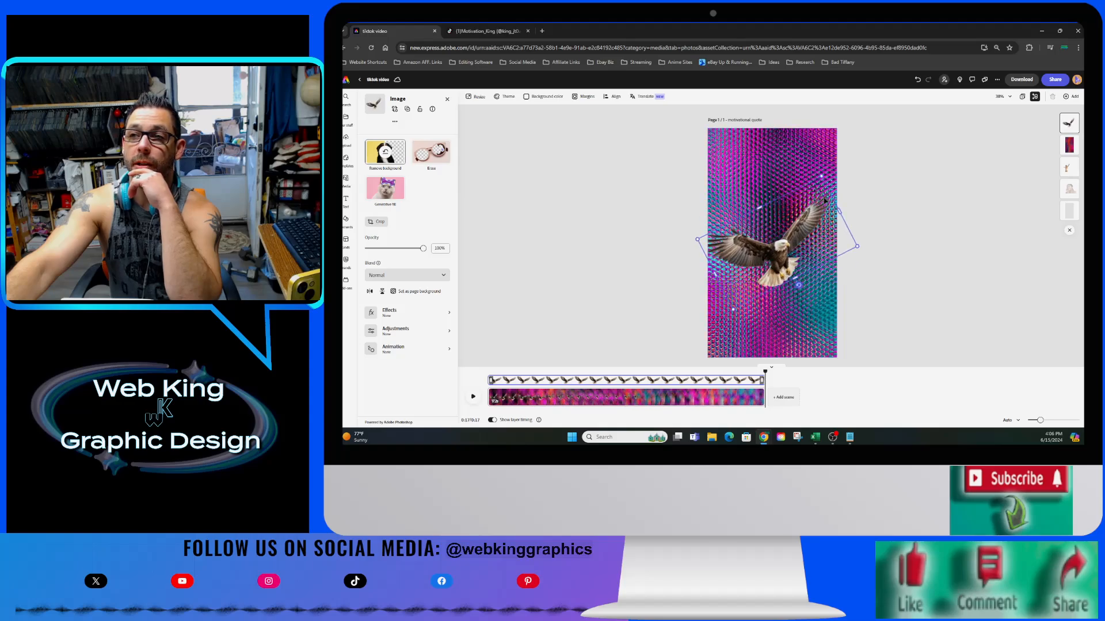
left_click_drag(822, 177, 811, 193)
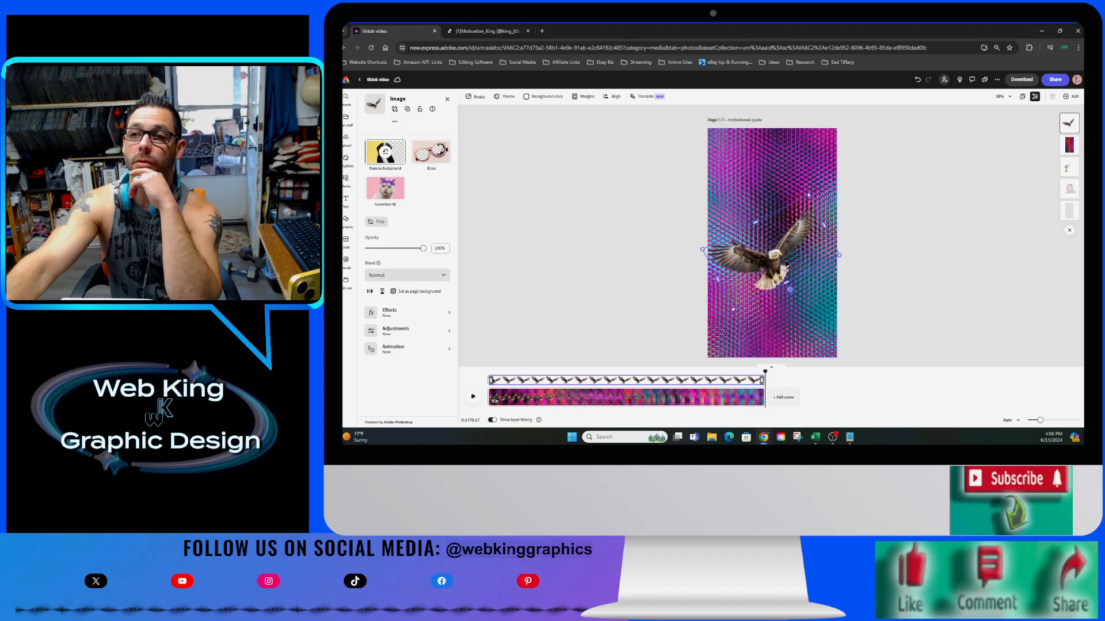
left_click_drag(787, 256, 792, 207)
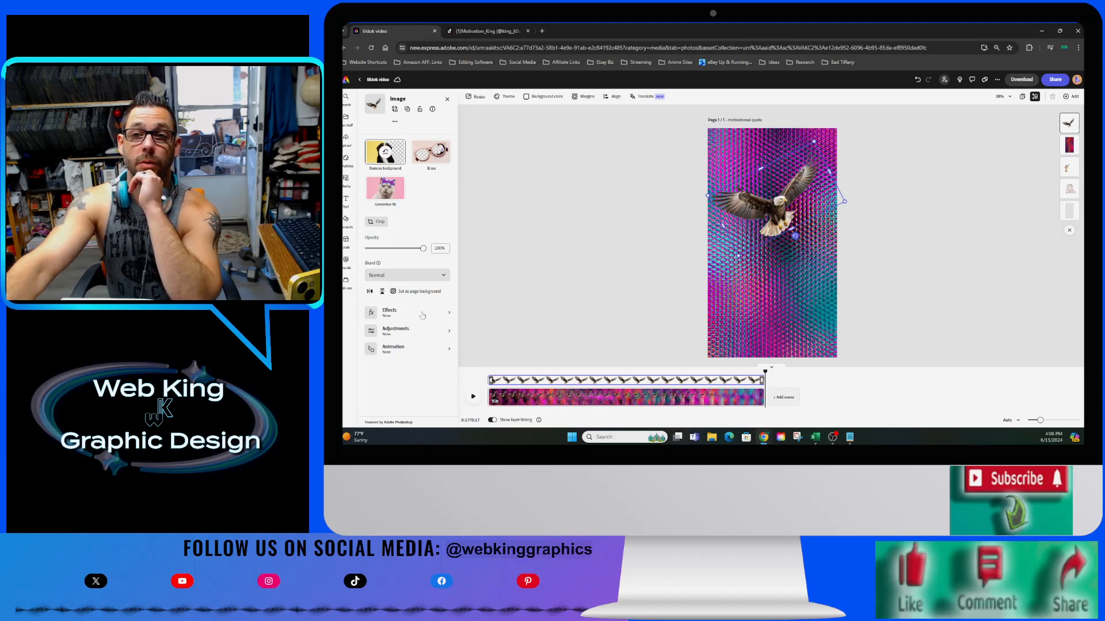
Try the Rise entrance animation on the eagle, then apply Drop instead with its personality set to Smooth.
left_click(421, 349)
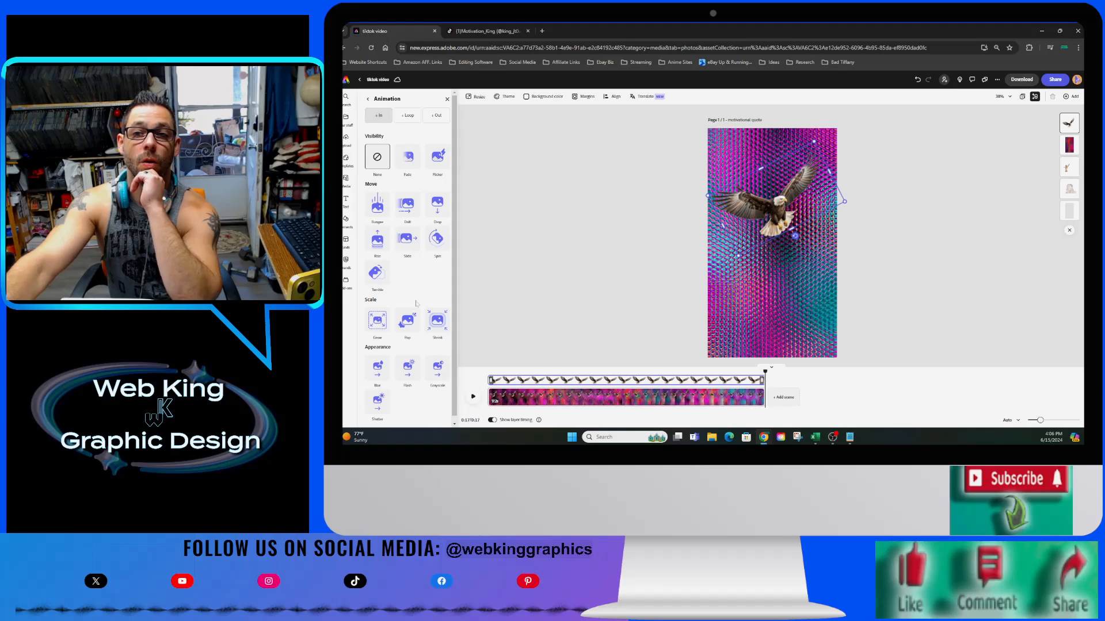
left_click(386, 244)
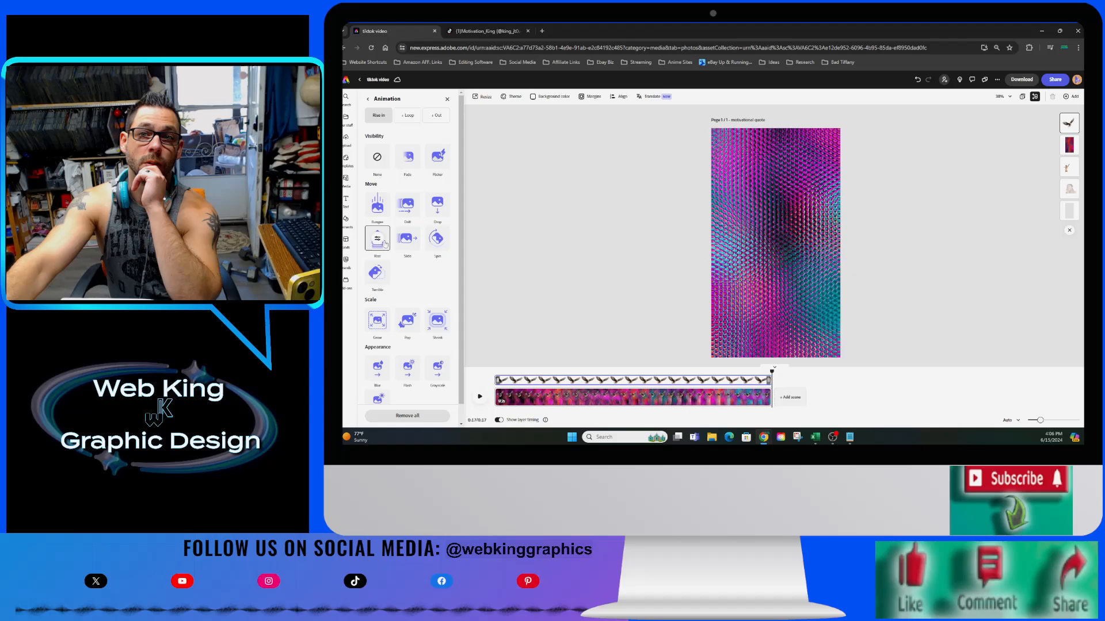
left_click(437, 209)
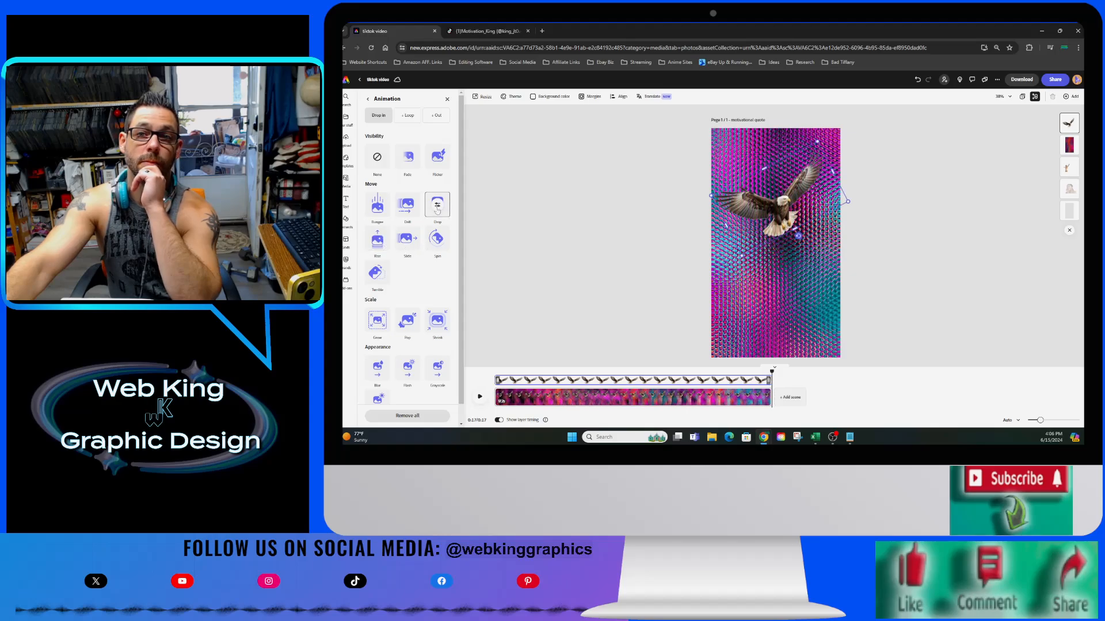
left_click(437, 206)
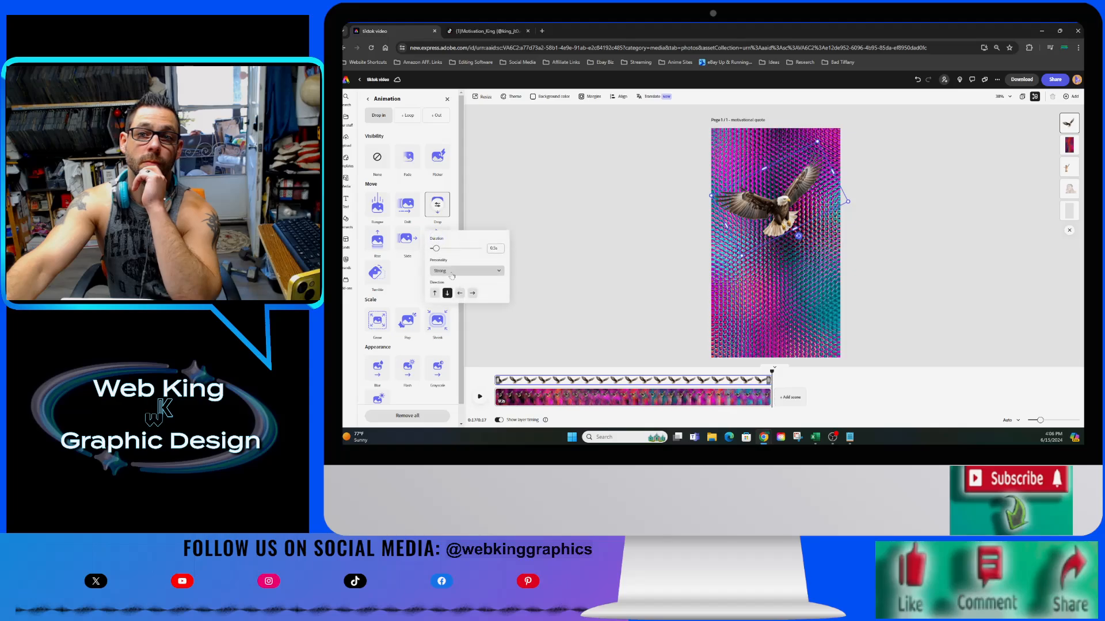
left_click(456, 270)
left_click(459, 292)
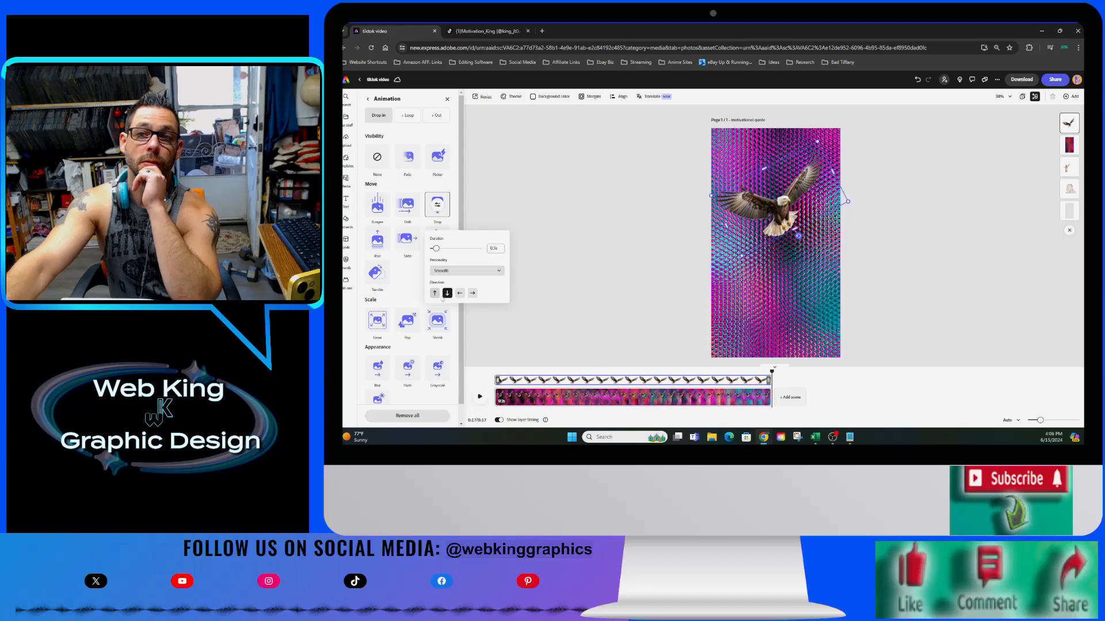
Lengthen the duration of the eagle's Drop entrance animation and set its direction to right.
left_click(472, 293)
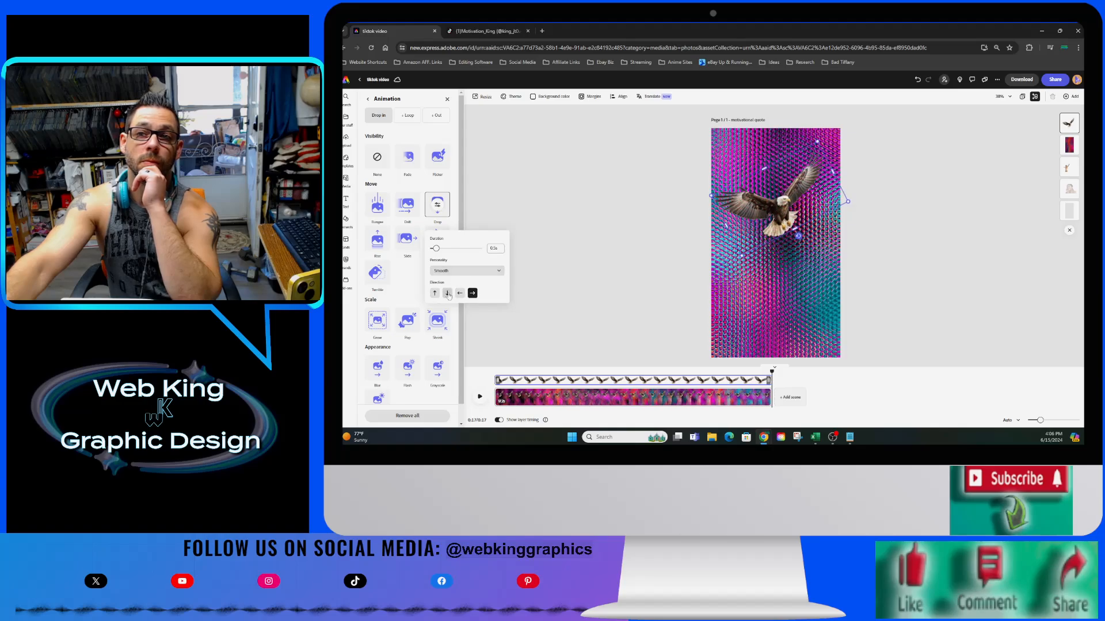
left_click(447, 293)
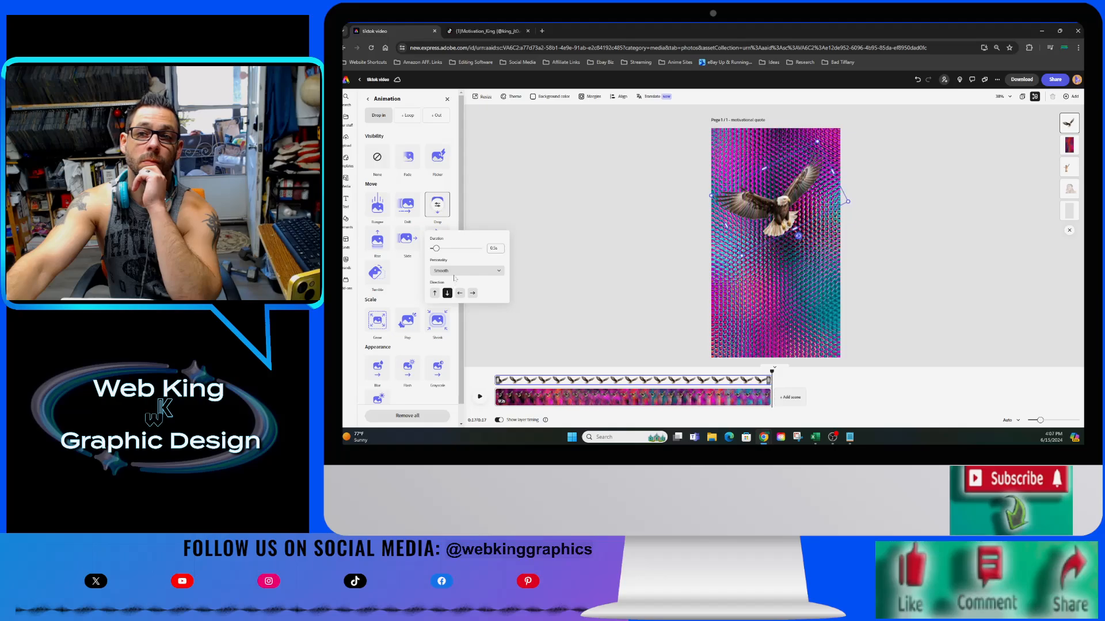
left_click_drag(435, 248, 462, 249)
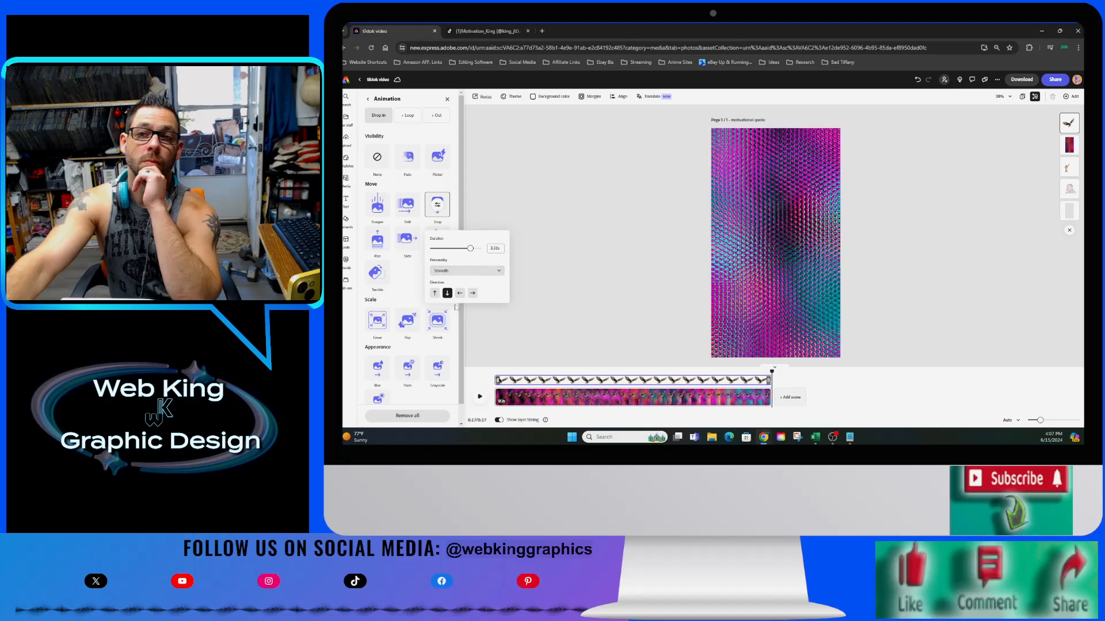
left_click(472, 293)
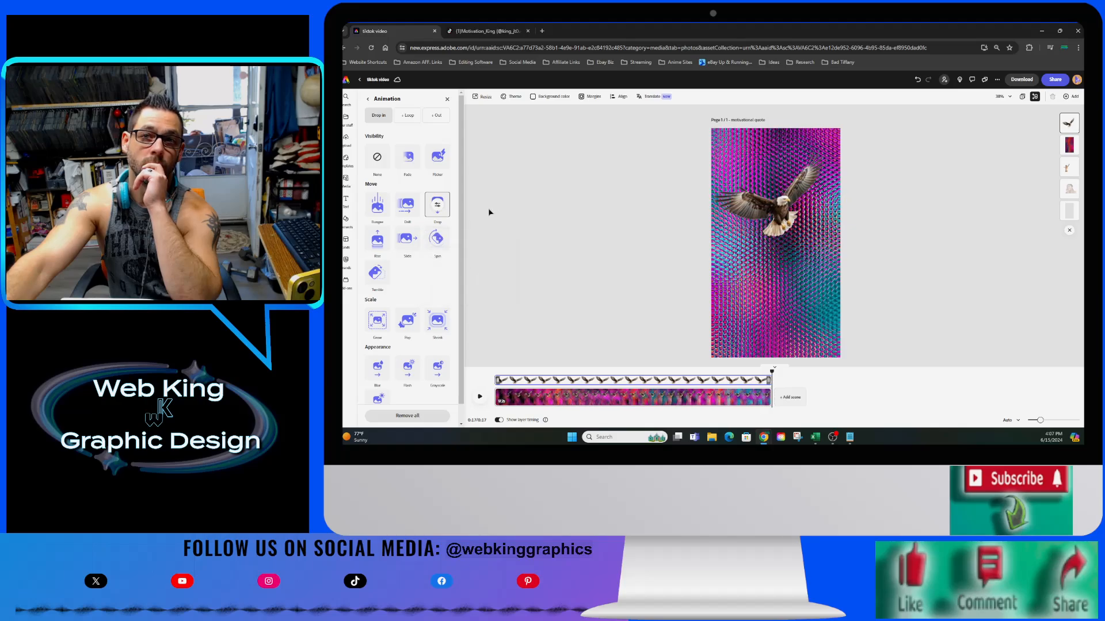
Try the Wiggle loop animation on the eagle with varied speed and intensity, ending with both very low.
left_click(407, 115)
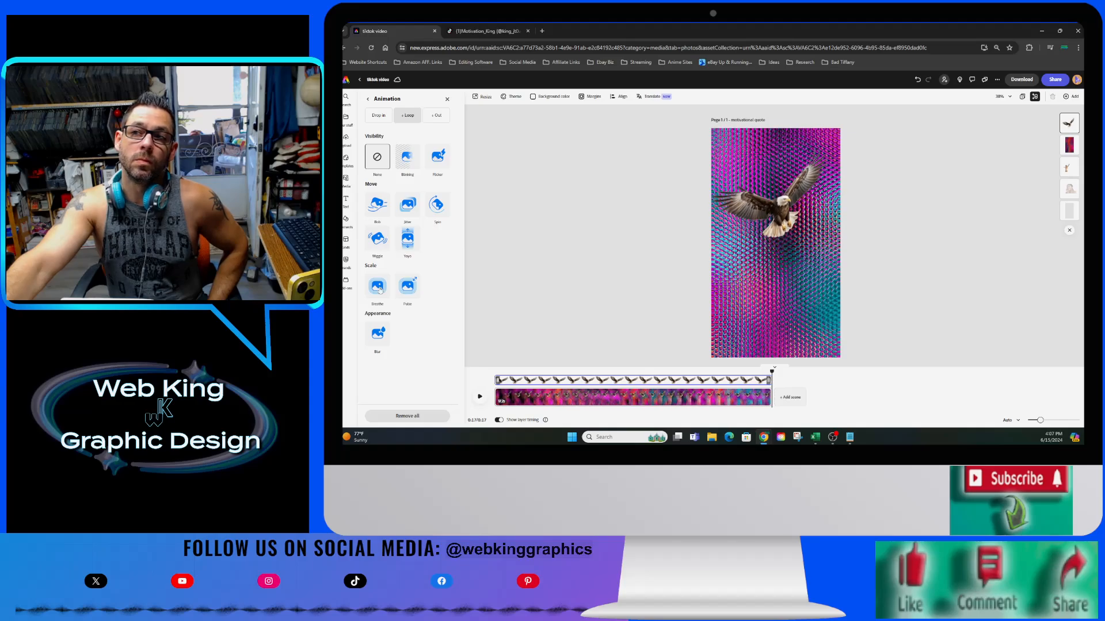
left_click(378, 238)
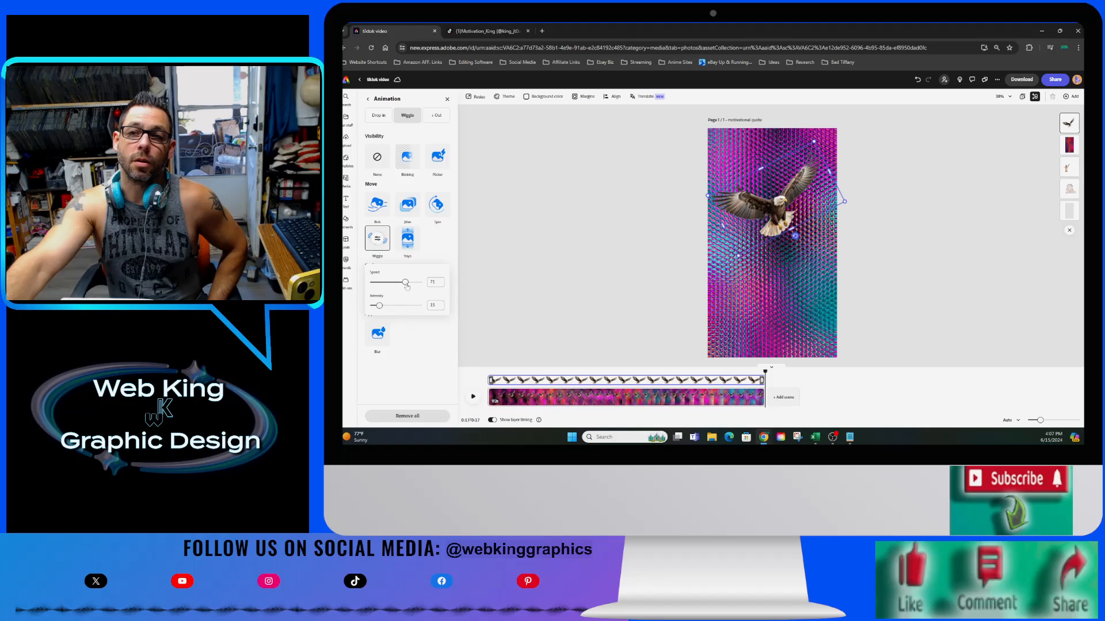
left_click_drag(405, 283, 400, 283)
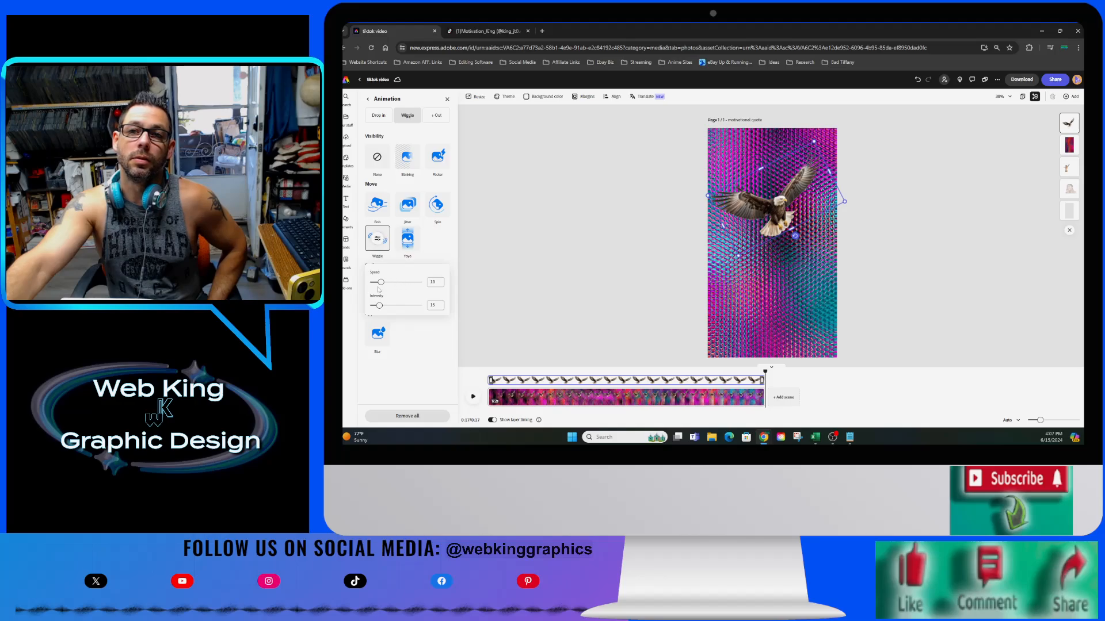
left_click_drag(378, 310, 383, 314)
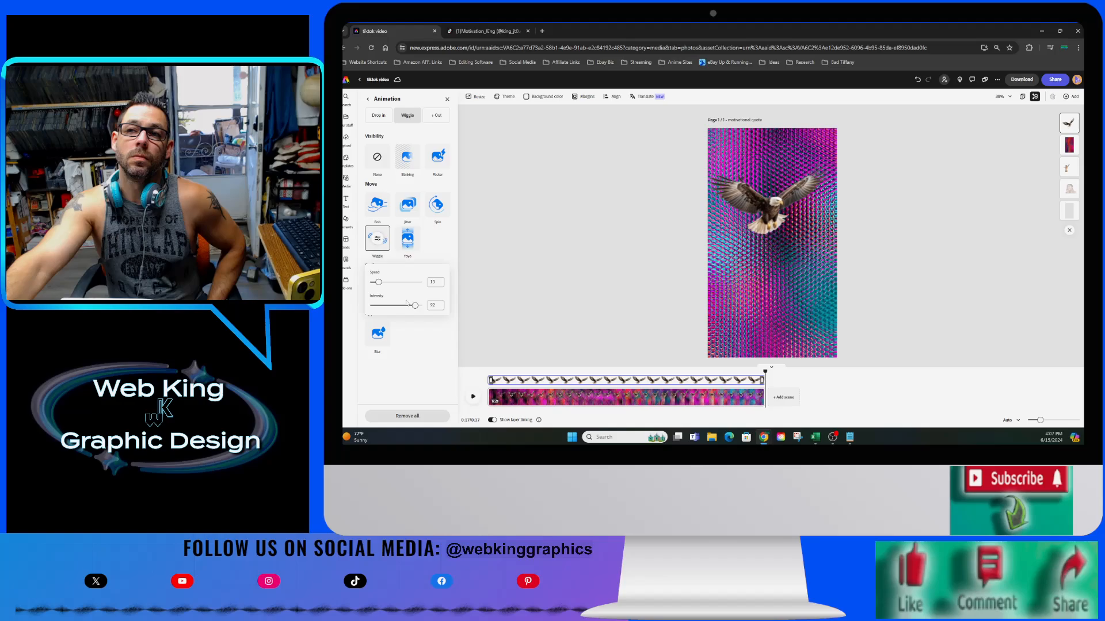
left_click(402, 305)
left_click(375, 282)
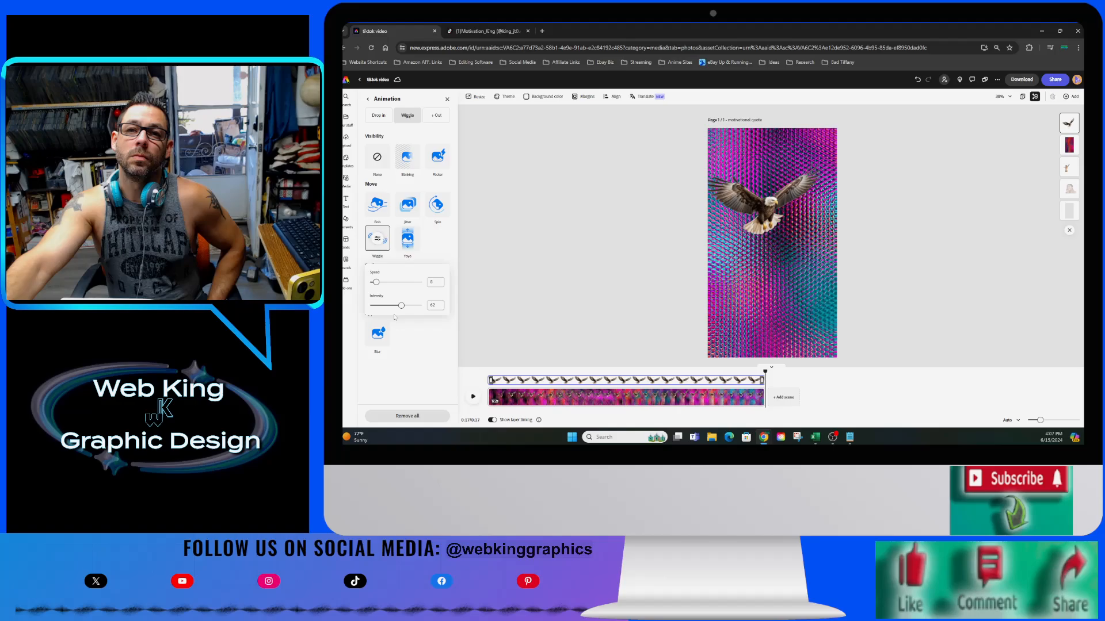
left_click(374, 306)
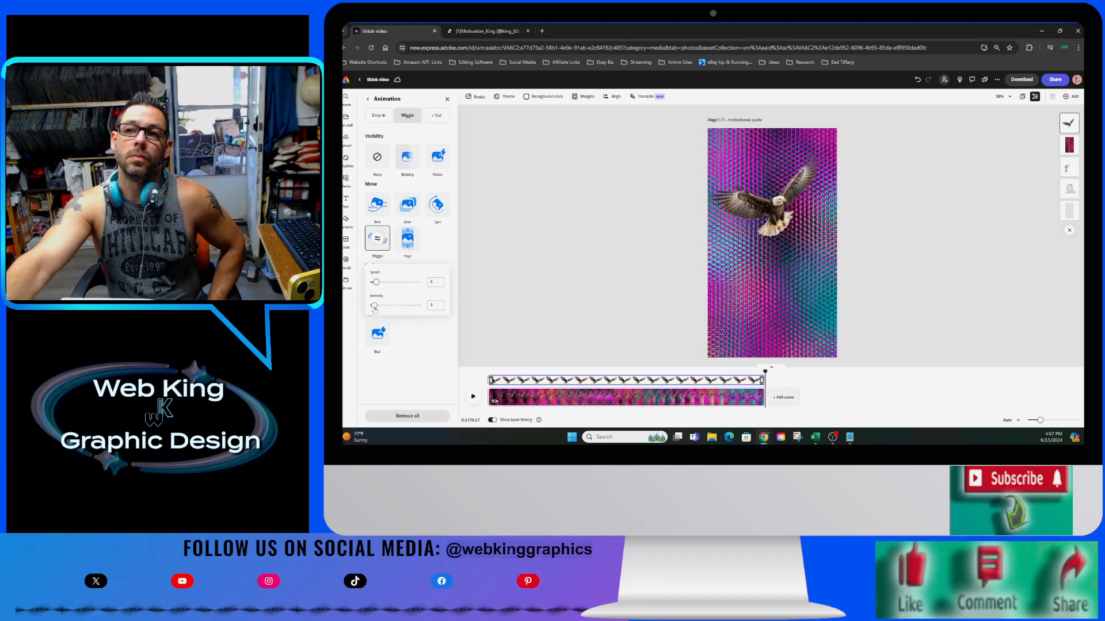
Apply the Yoyo loop animation to the eagle with reduced speed and intensity, keeping the downward direction.
left_click(412, 243)
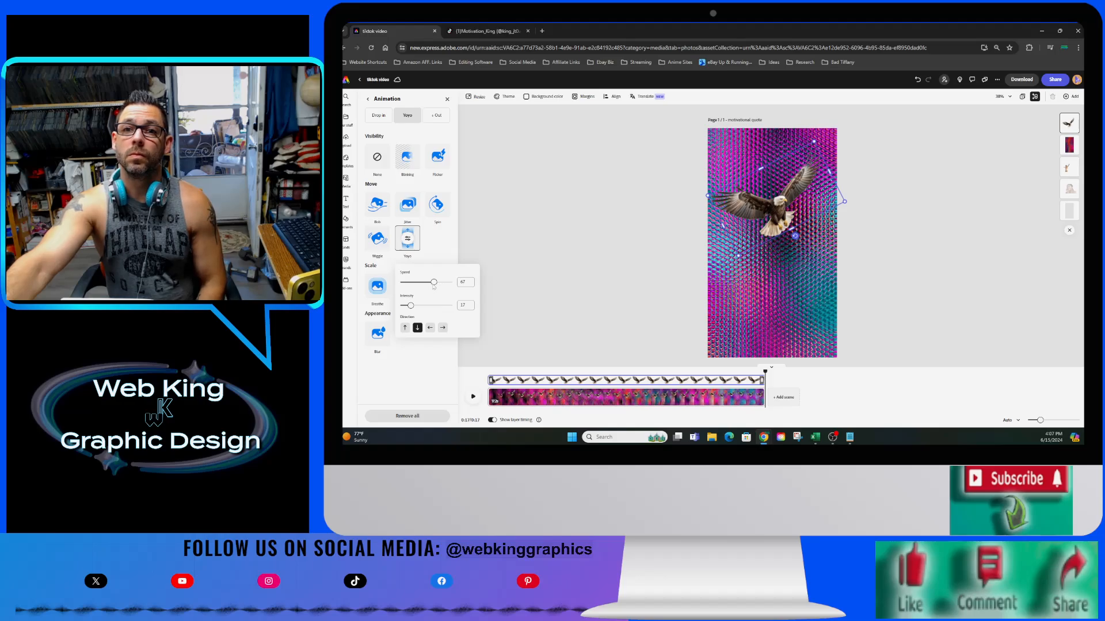
left_click_drag(433, 282, 413, 282)
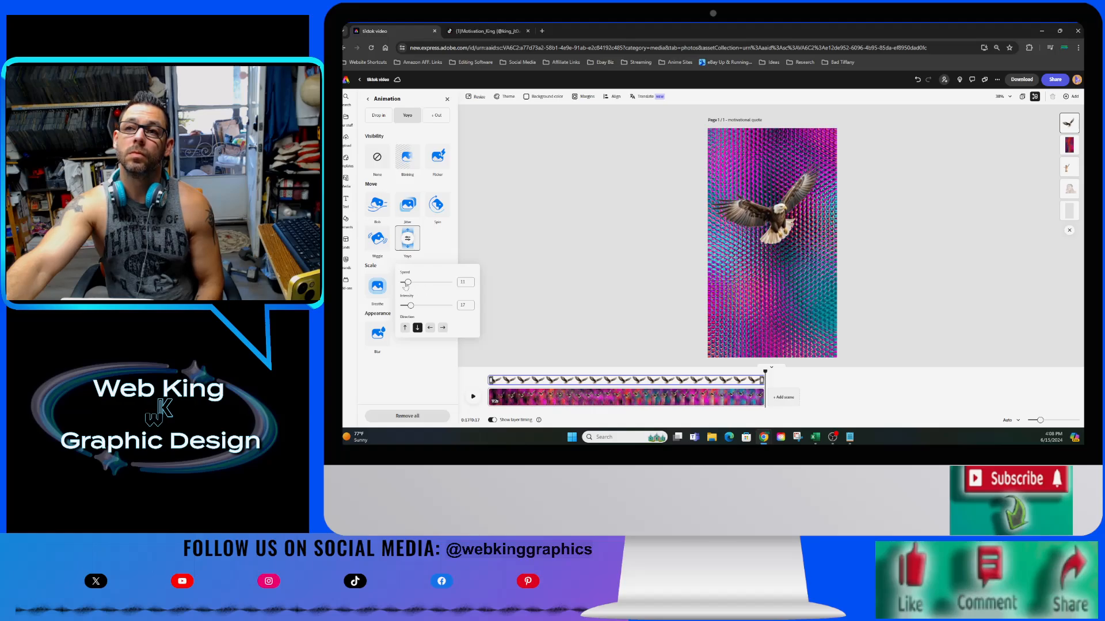
left_click_drag(410, 302, 407, 306)
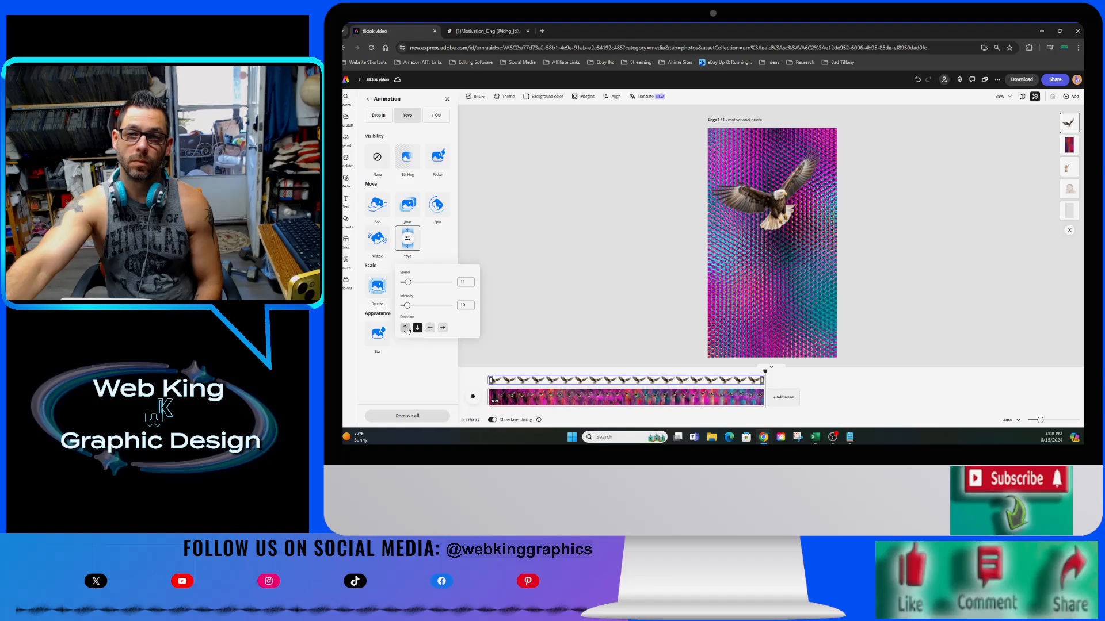
left_click(442, 328)
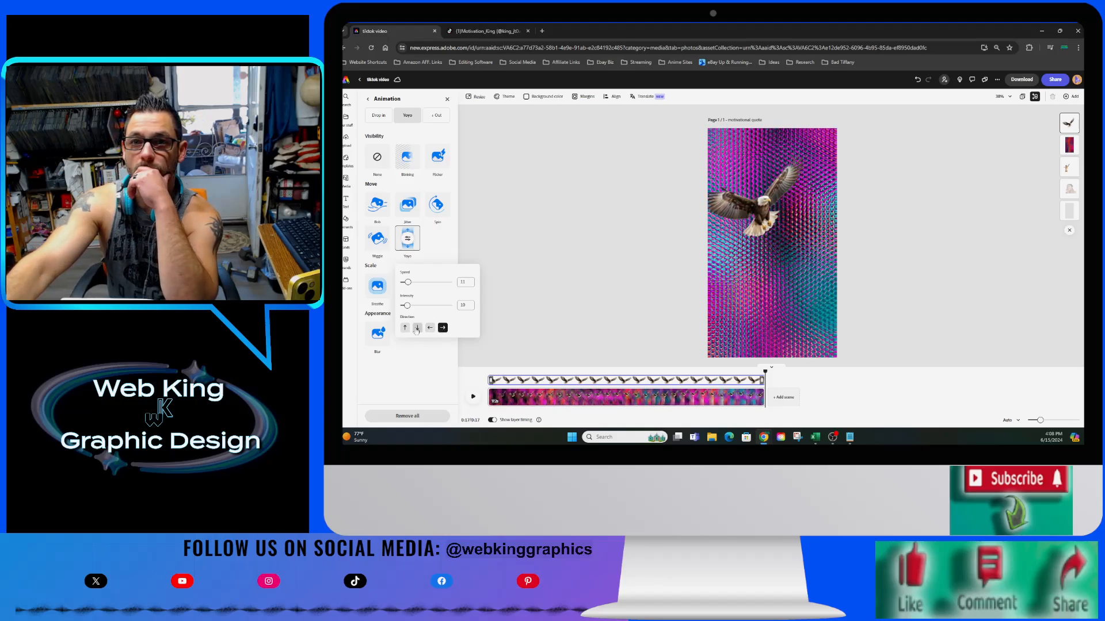
left_click(417, 328)
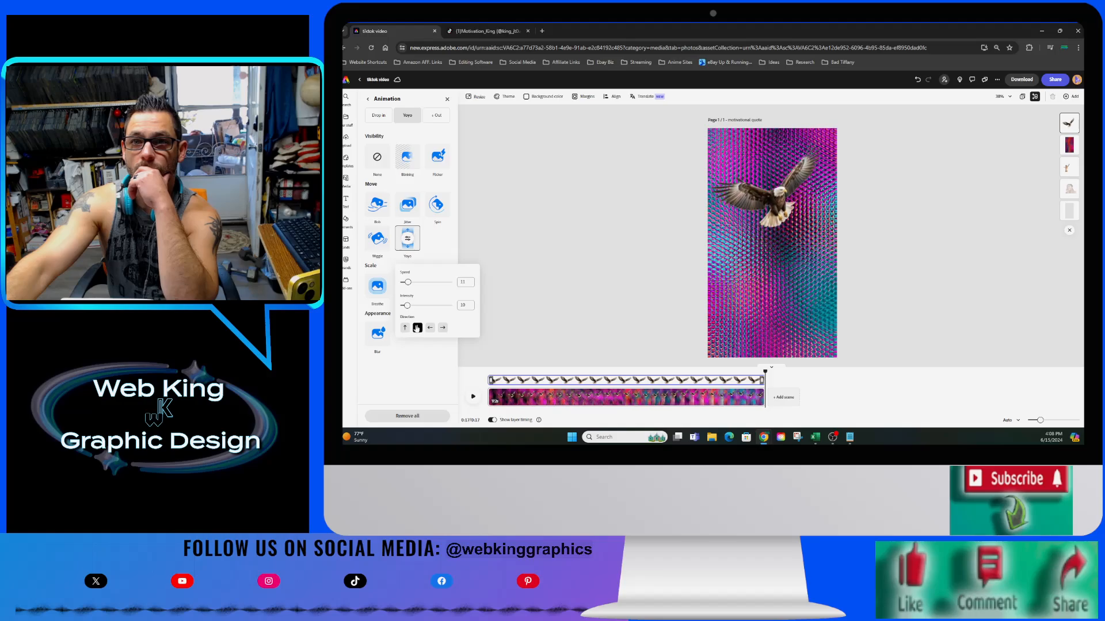
Apply the Rise exit animation to the eagle with a longer duration, Soft personality and direction right.
left_click(438, 116)
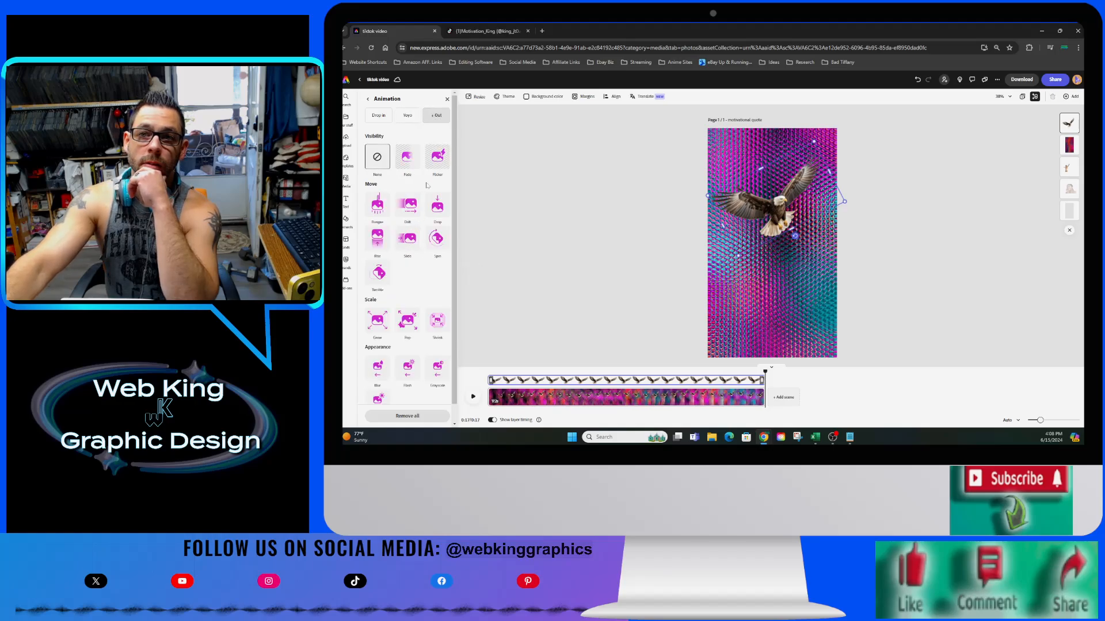
left_click(377, 238)
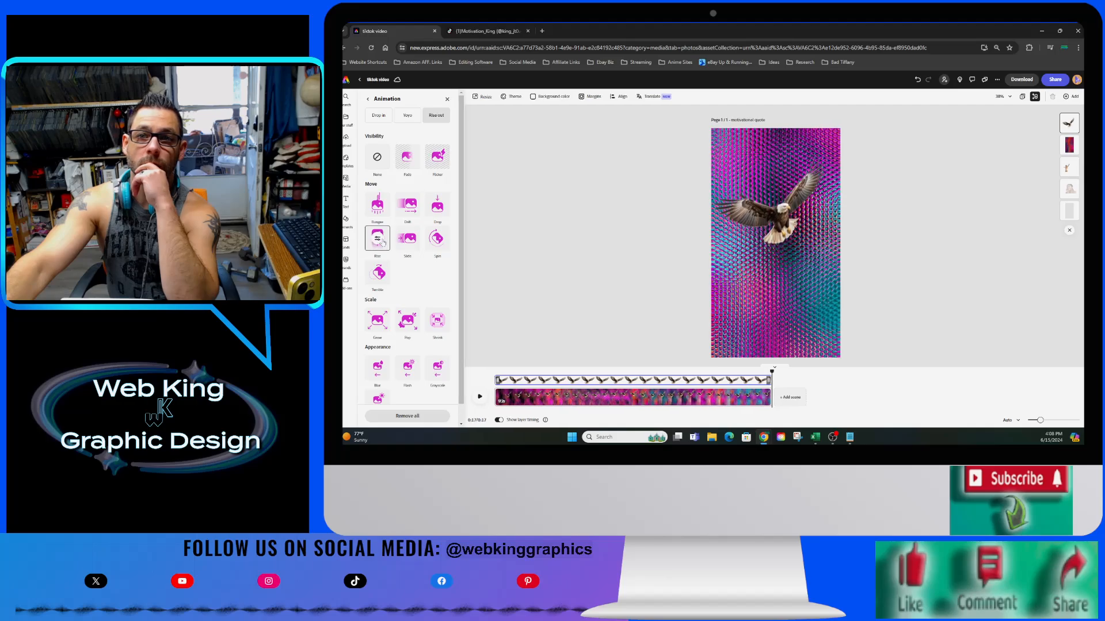
left_click(378, 238)
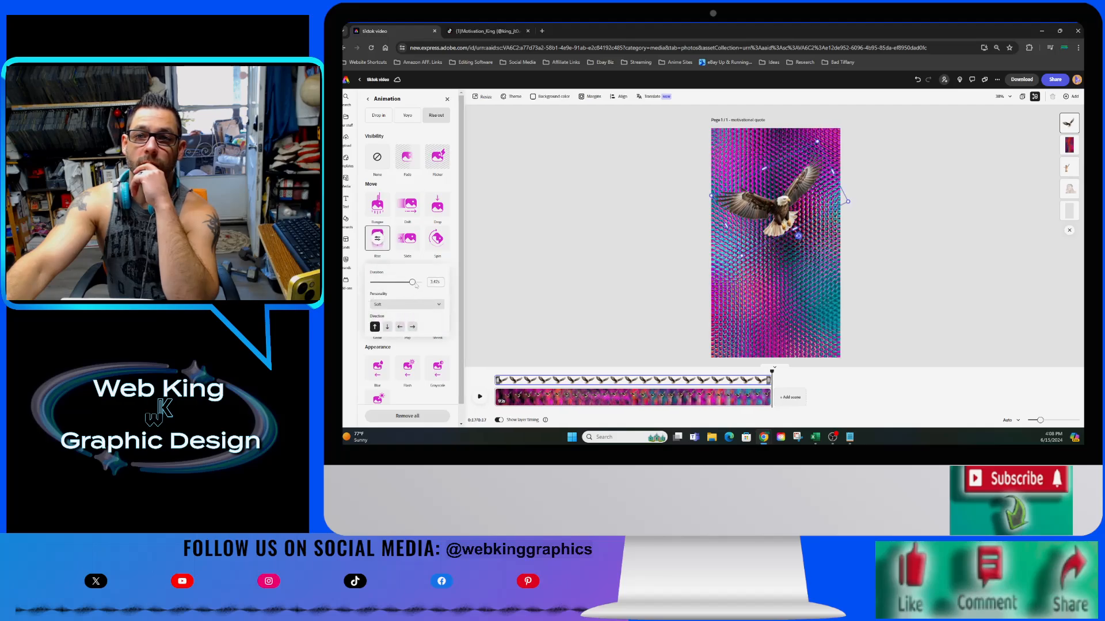
left_click(408, 304)
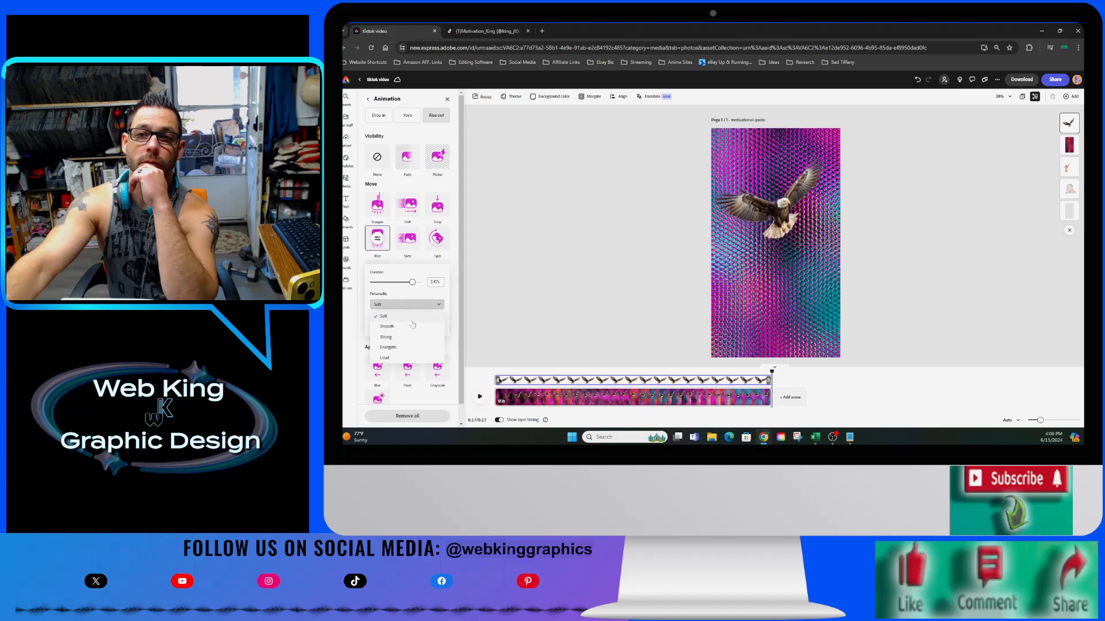
left_click(409, 298)
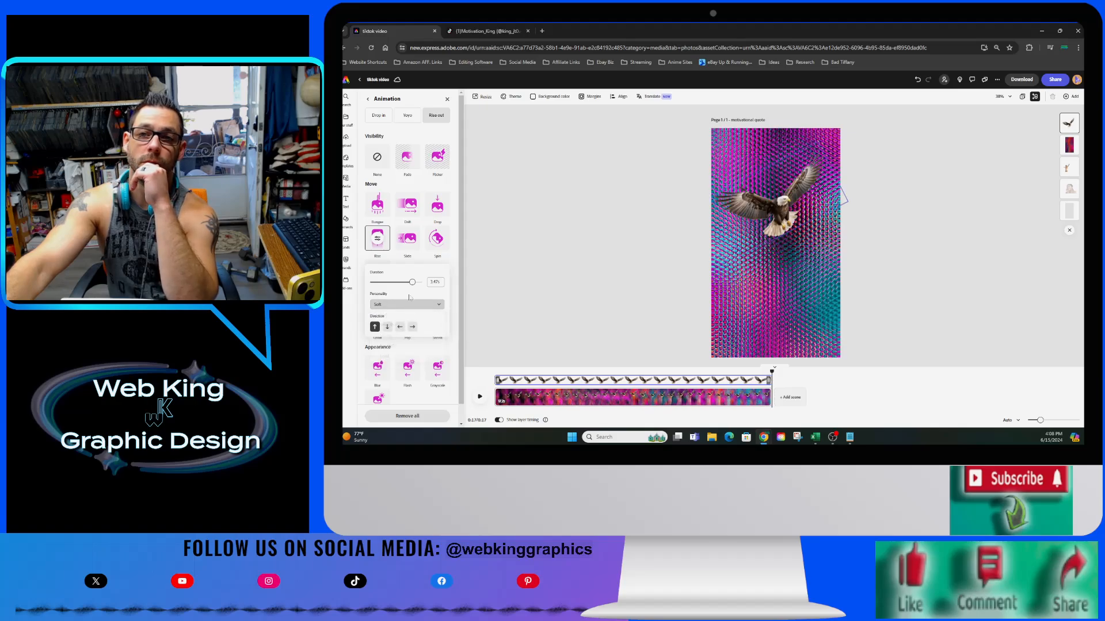
left_click(412, 327)
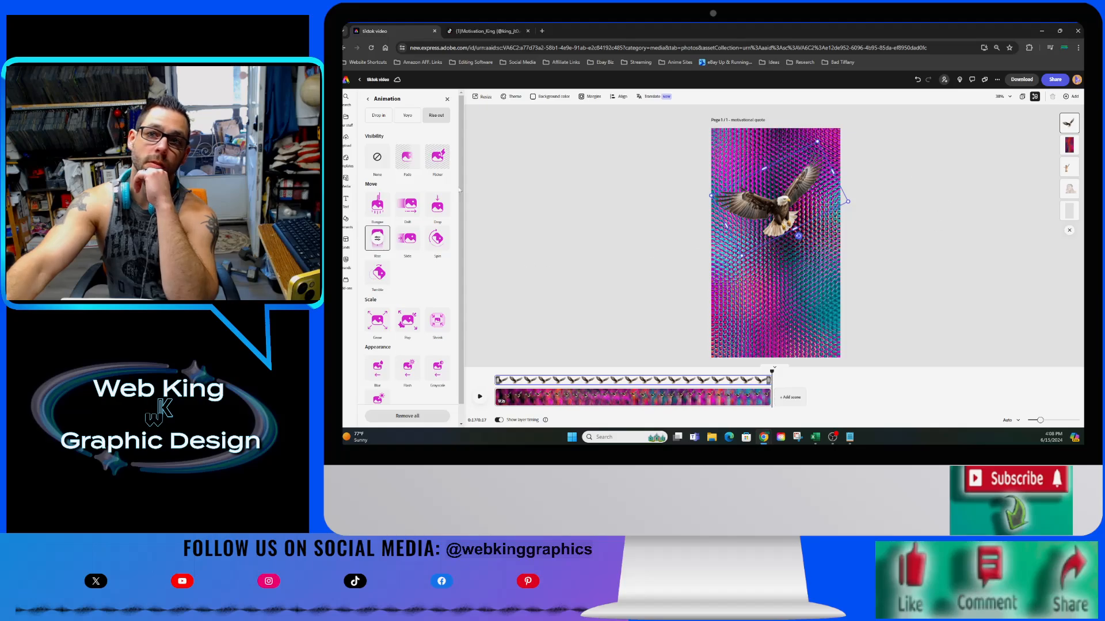
left_click(447, 99)
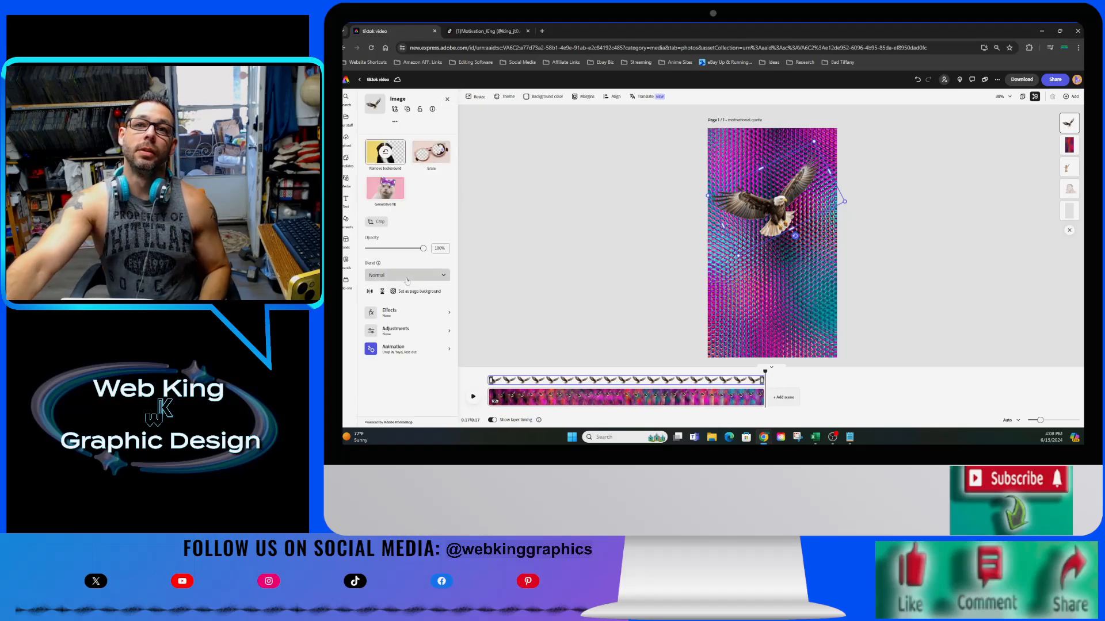
Set the eagle's blend mode to Multiply and move its layer beneath the textured video.
left_click(407, 276)
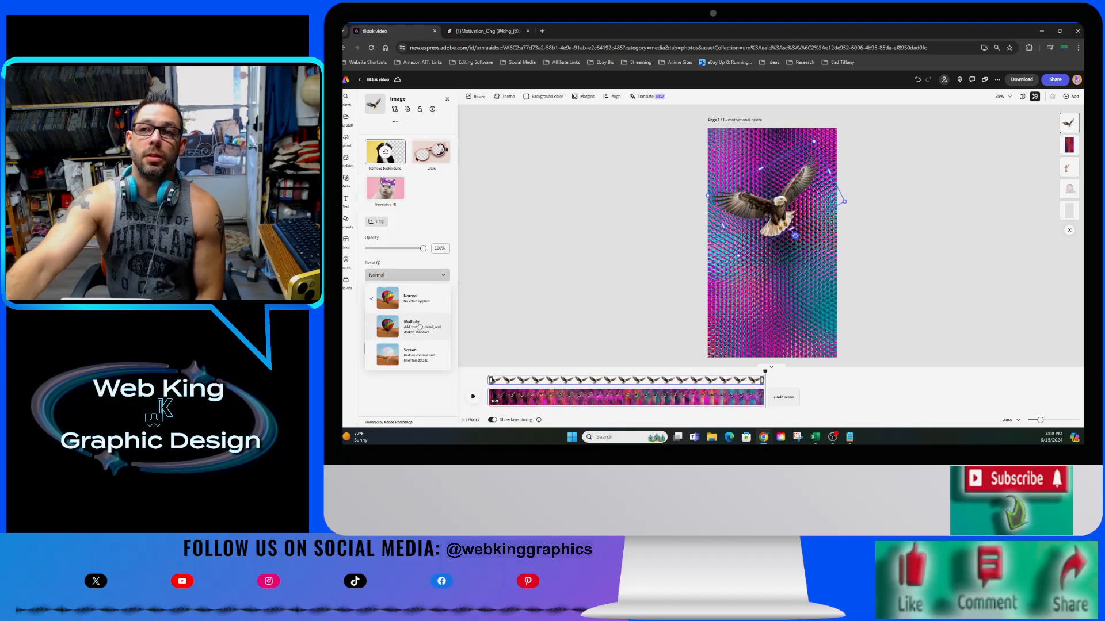
left_click(419, 326)
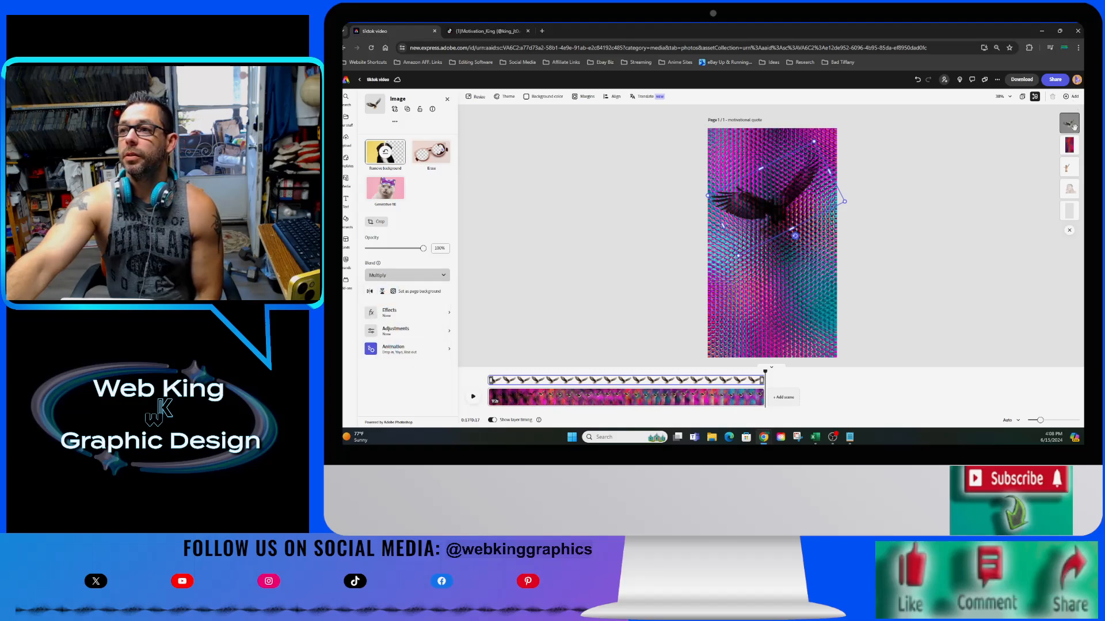
left_click_drag(1069, 123, 1071, 148)
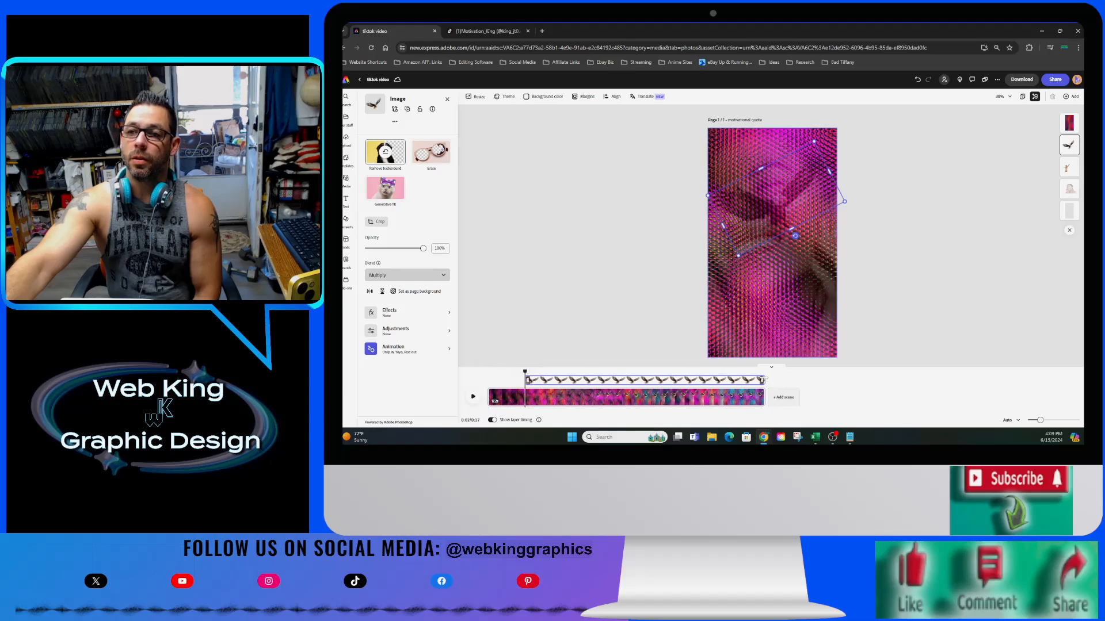
Trim the eagle's layer timing to run from about 0:02 to 0:15 and play back the scene.
left_click(730, 380)
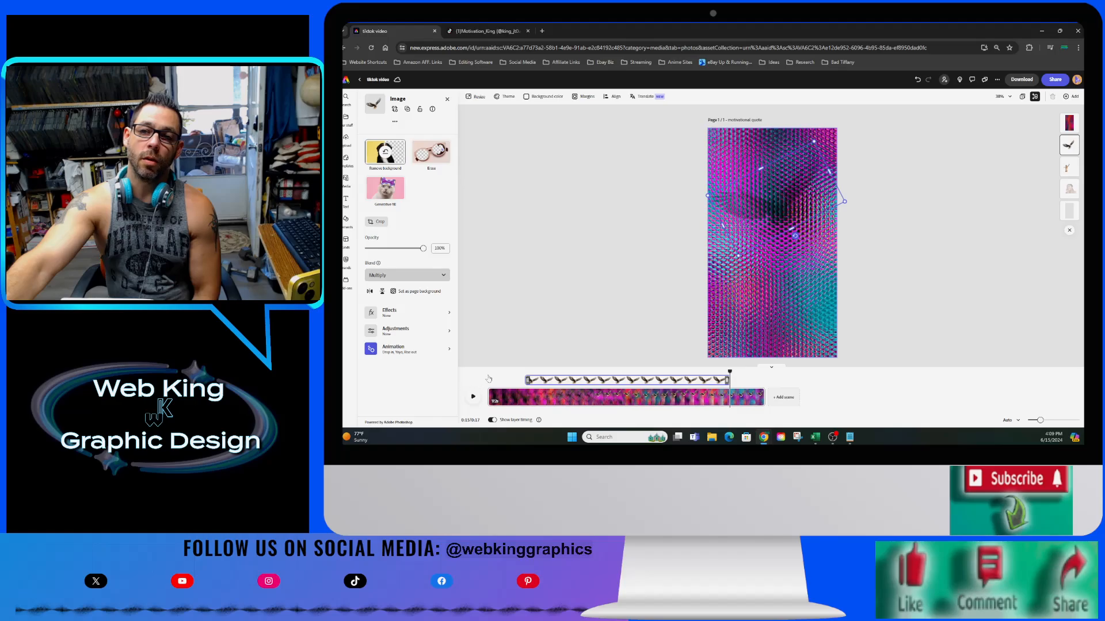
key("space")
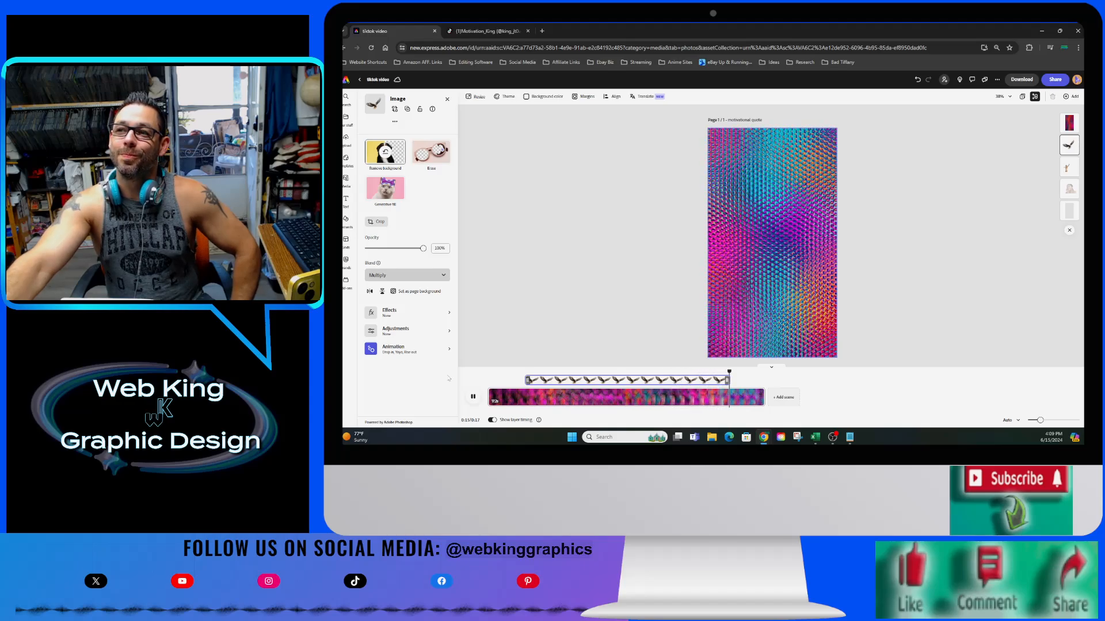
Try Multiply blending on the textured video, then set it to Normal with 72% opacity.
left_click(1069, 123)
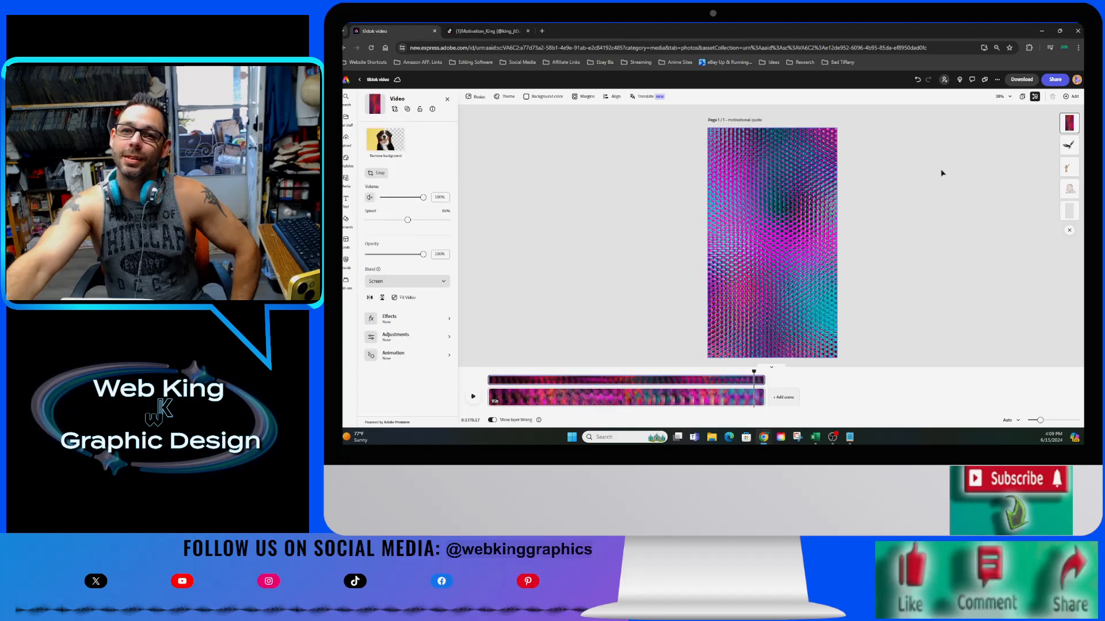
left_click(406, 281)
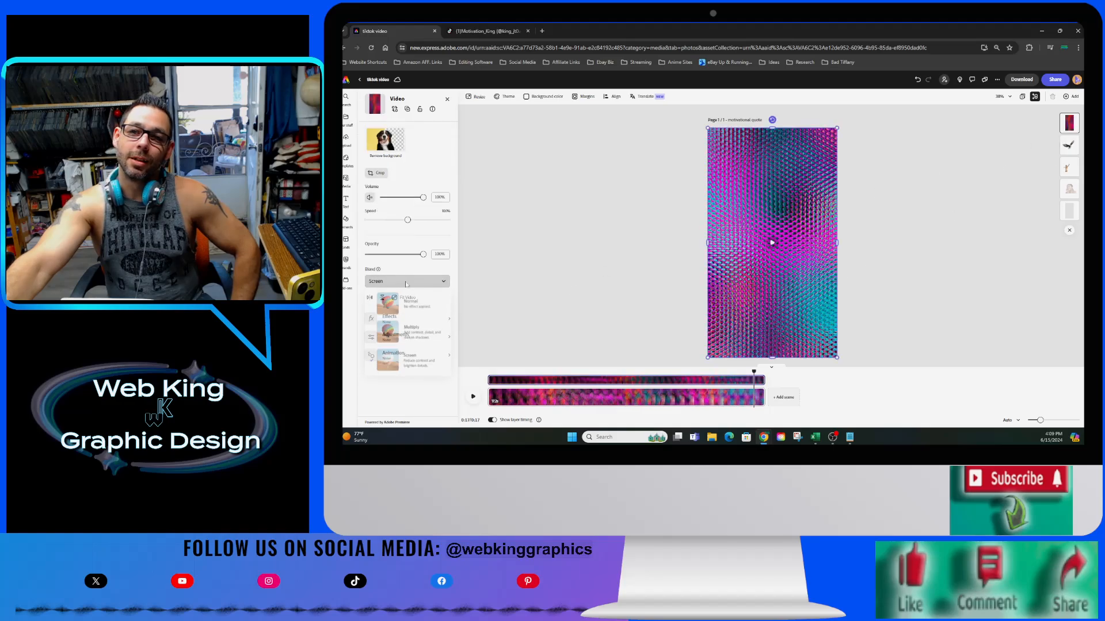
left_click(420, 339)
left_click(423, 285)
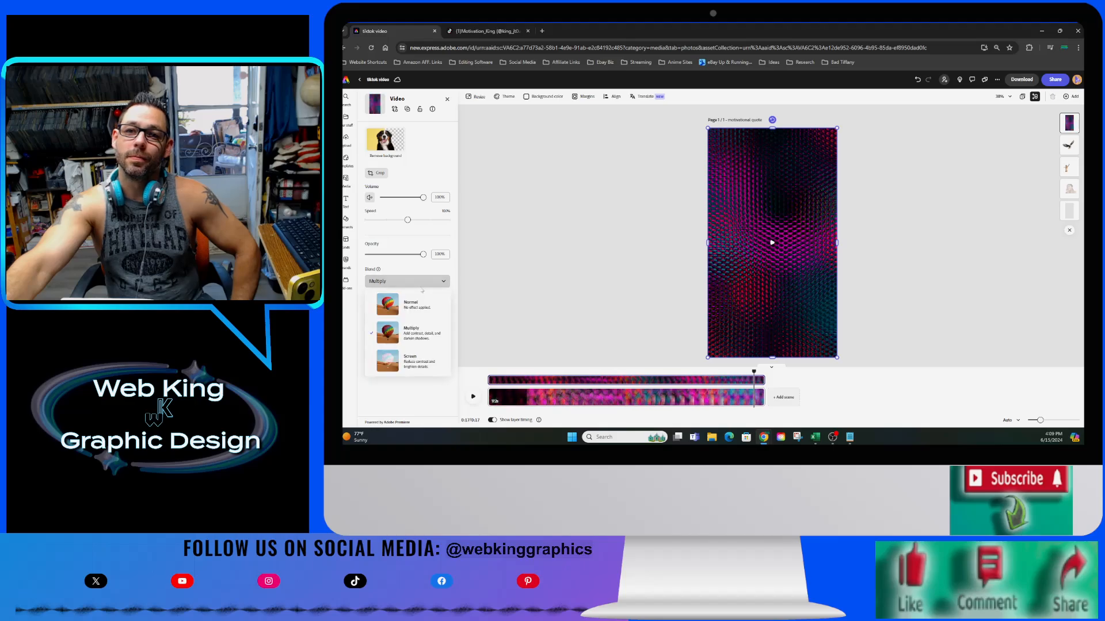
left_click(419, 311)
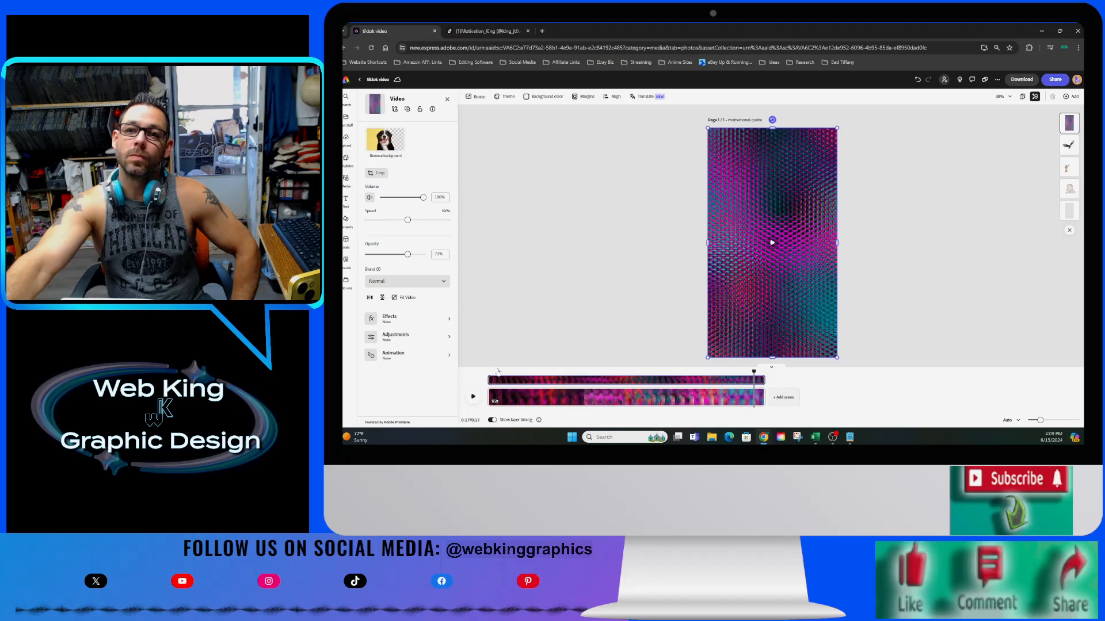
Play back the scene to check how the layers appear through the semi-transparent textured video.
left_click(473, 397)
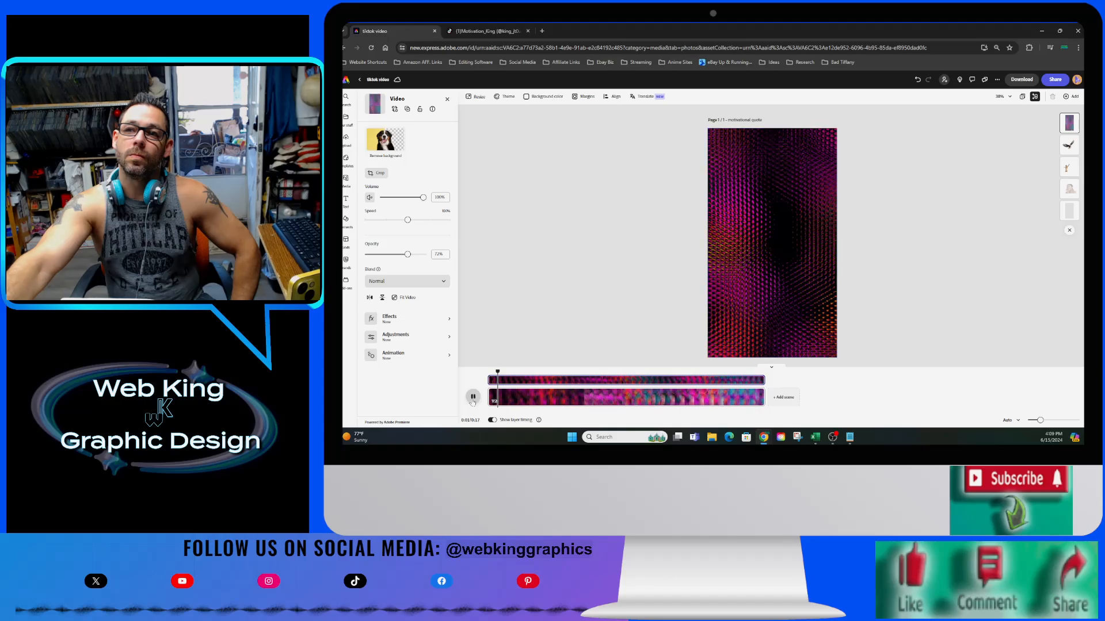
left_click(421, 281)
left_click(546, 295)
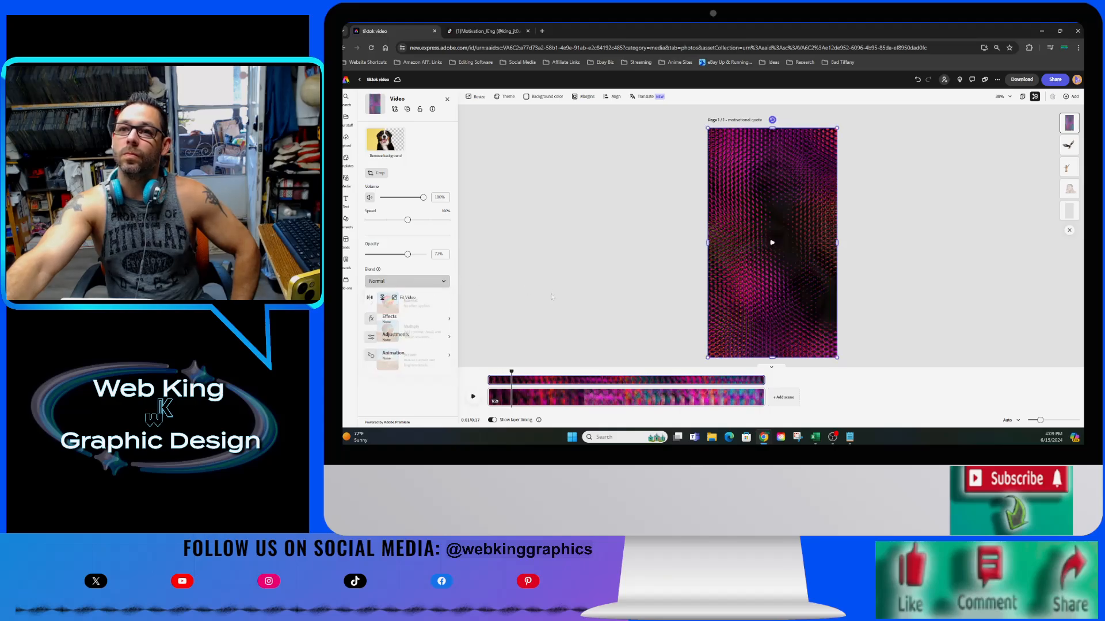
left_click(472, 397)
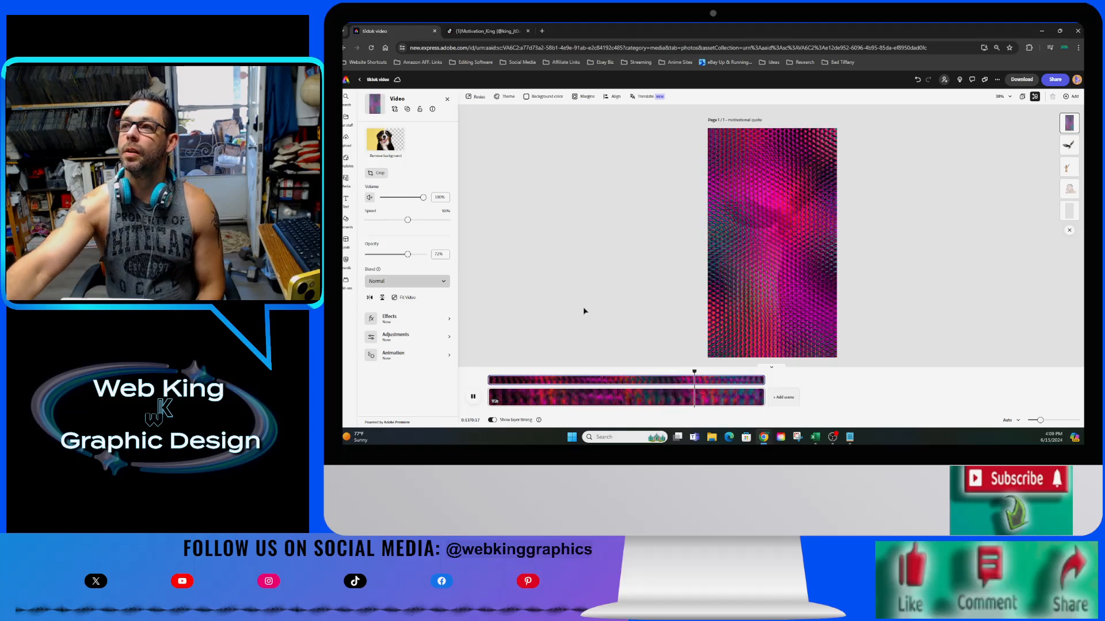
Raise the opacity of the smiling woman's photo to about 50% and play back the scene.
left_click(1068, 190)
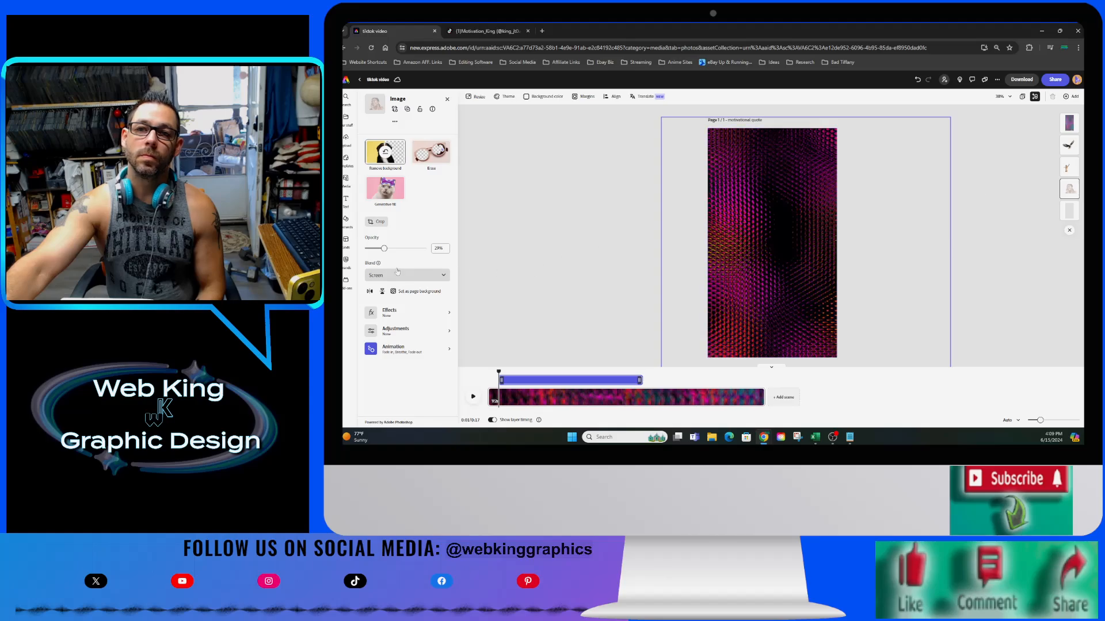
left_click(396, 251)
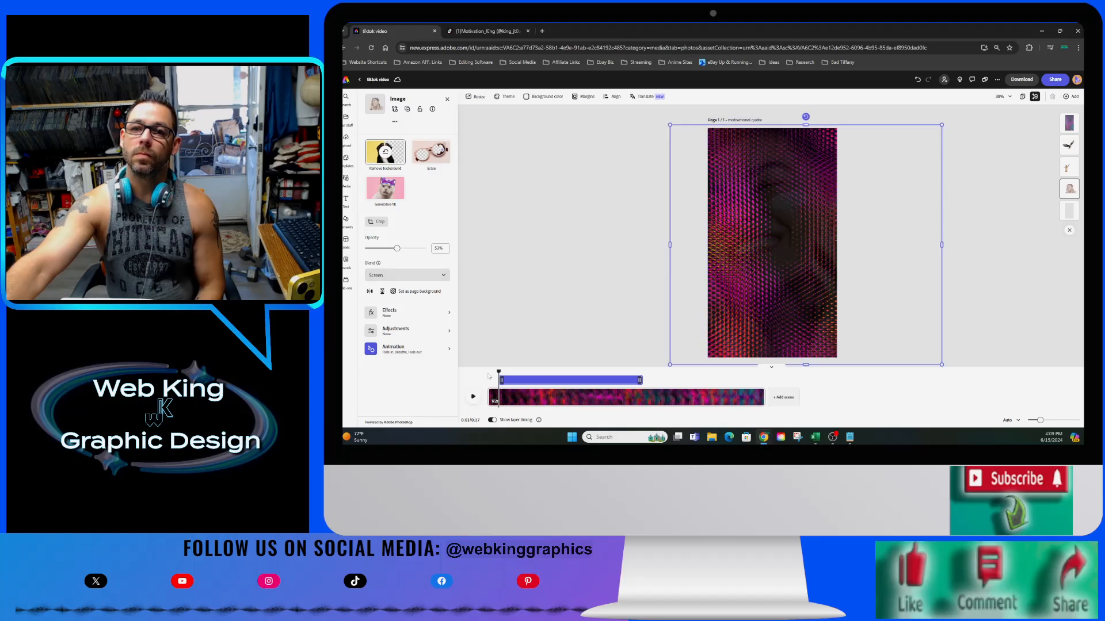
left_click(473, 396)
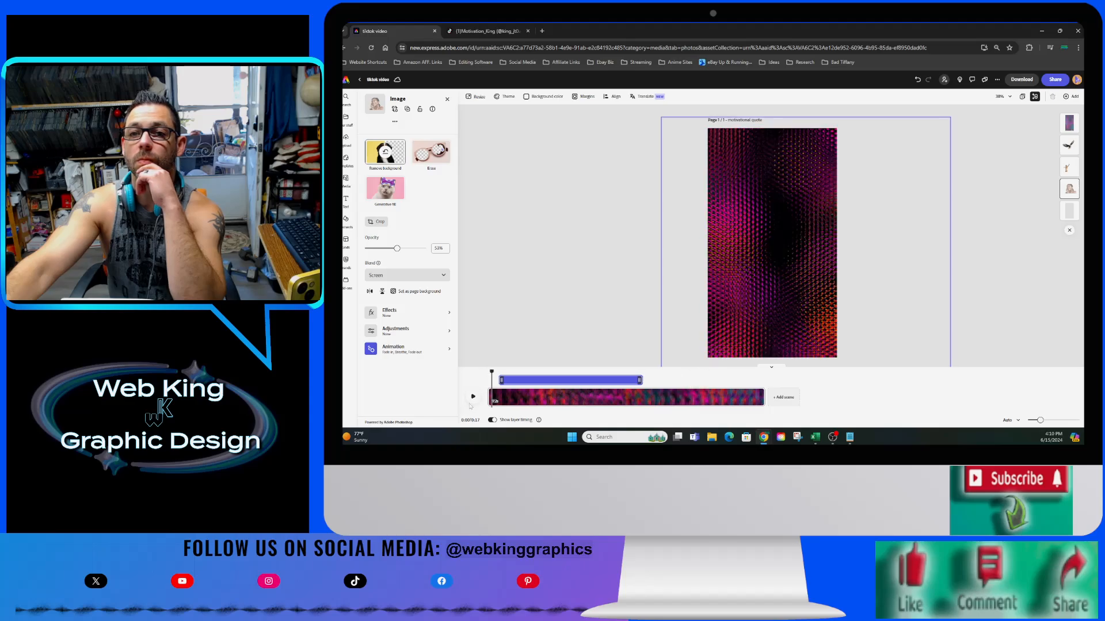
left_click(496, 396)
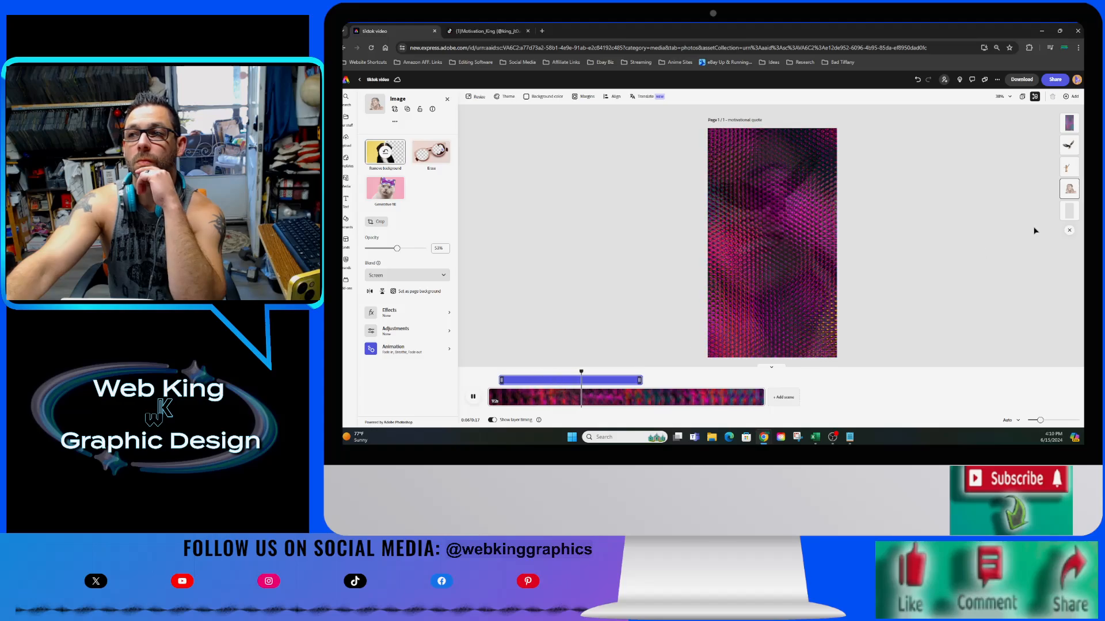
Try the bright blue duotone effect on the background video, apply the lime green and blue duotone, and return to the scene's start.
left_click(1069, 211)
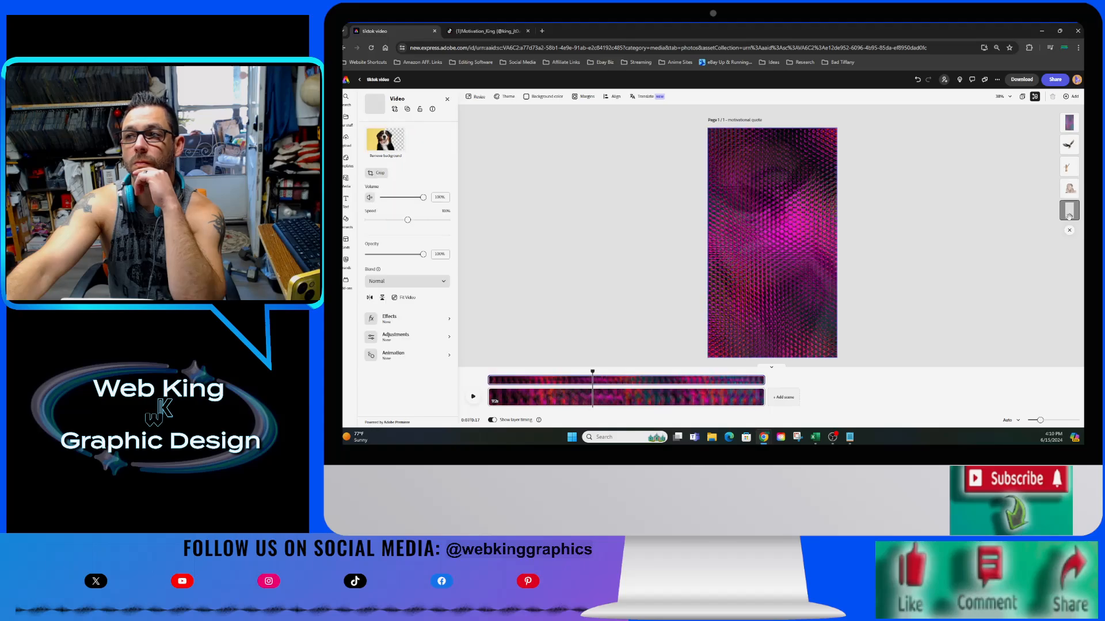
left_click(410, 315)
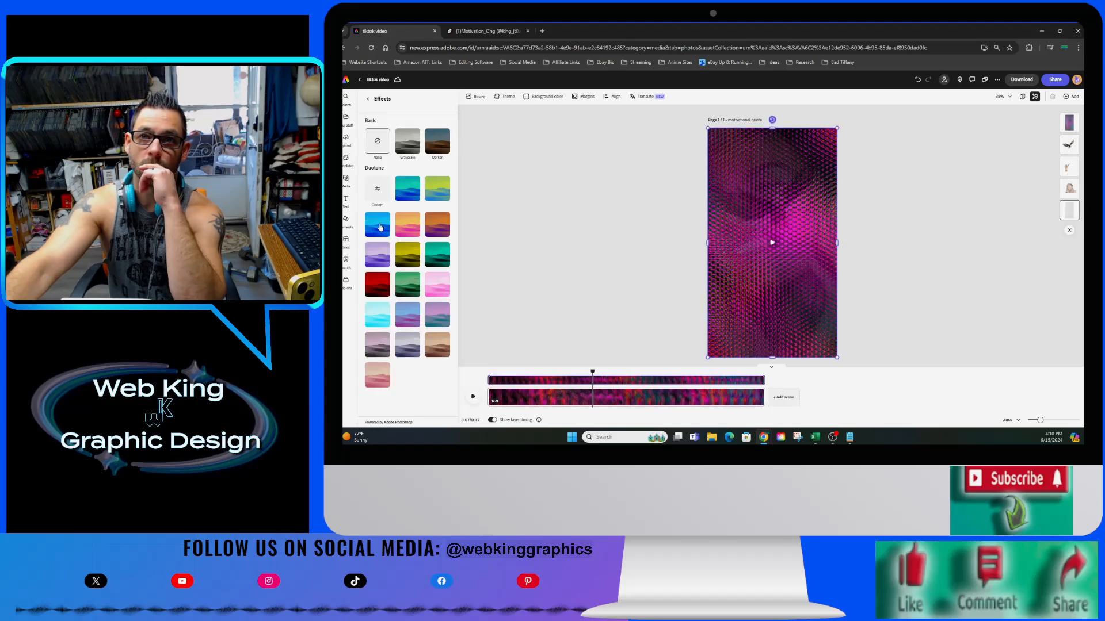
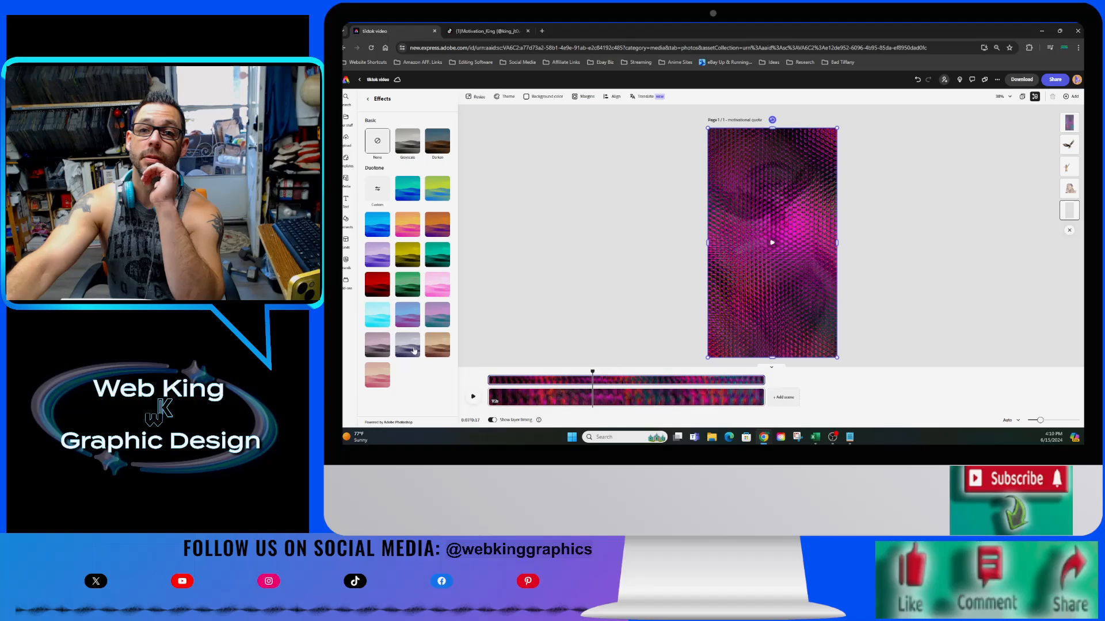
left_click(380, 233)
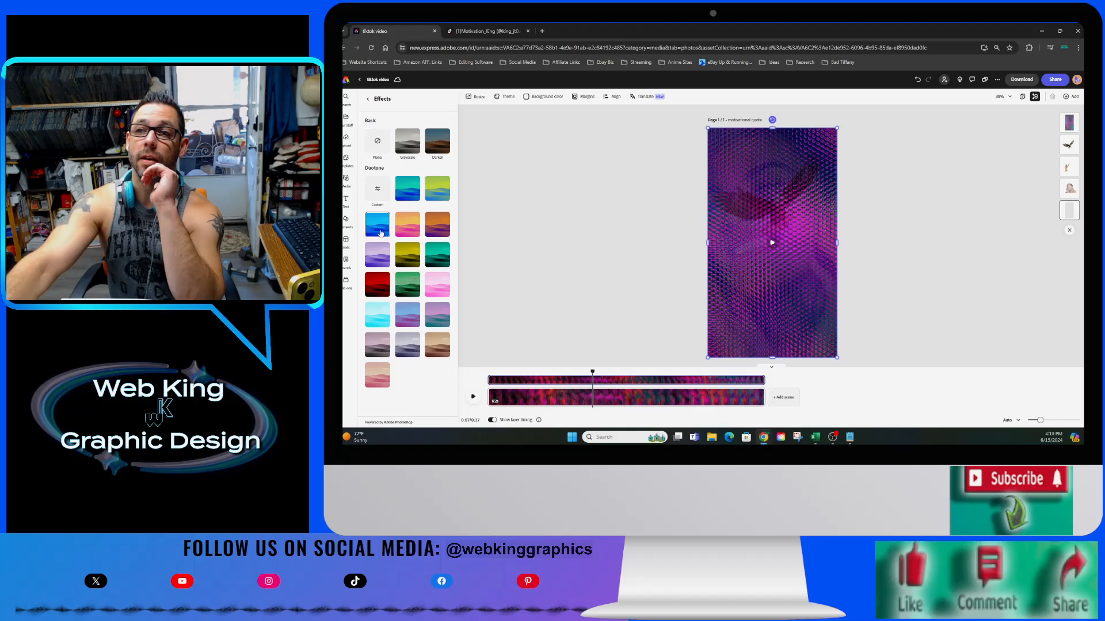
left_click(438, 194)
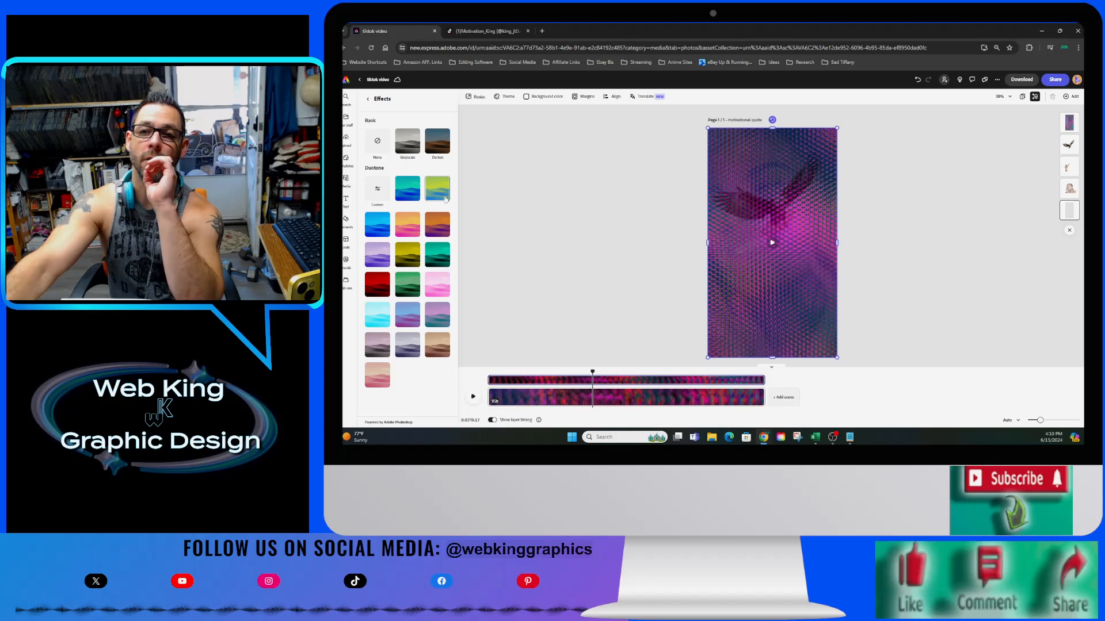
left_click(486, 373)
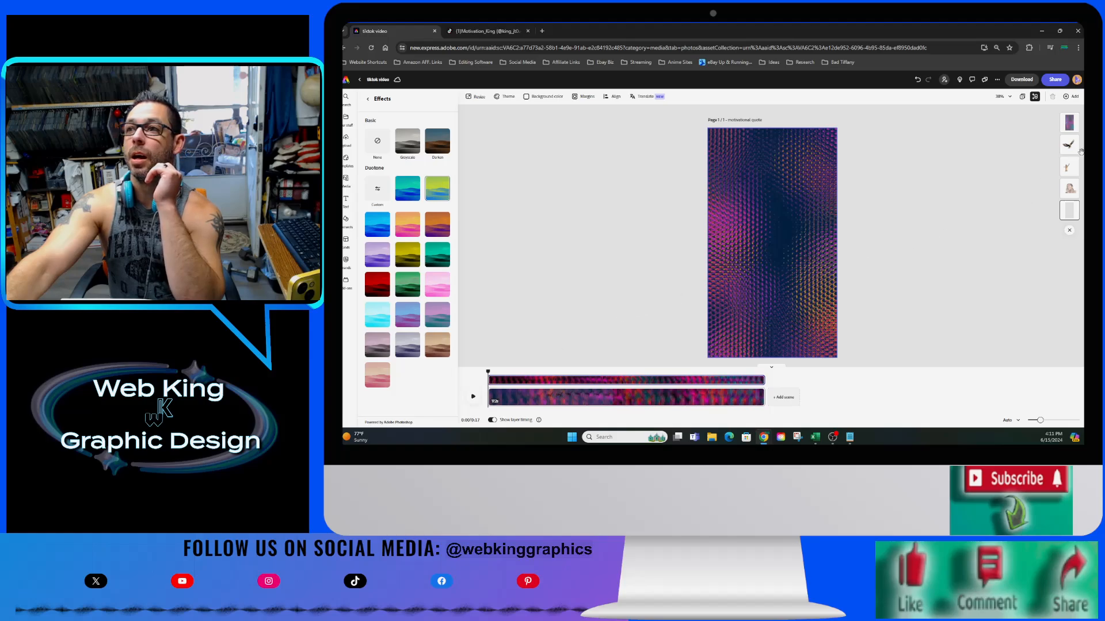
Try Screen blending on the textured video, then set it to Multiply and play back the scene.
left_click(1067, 123)
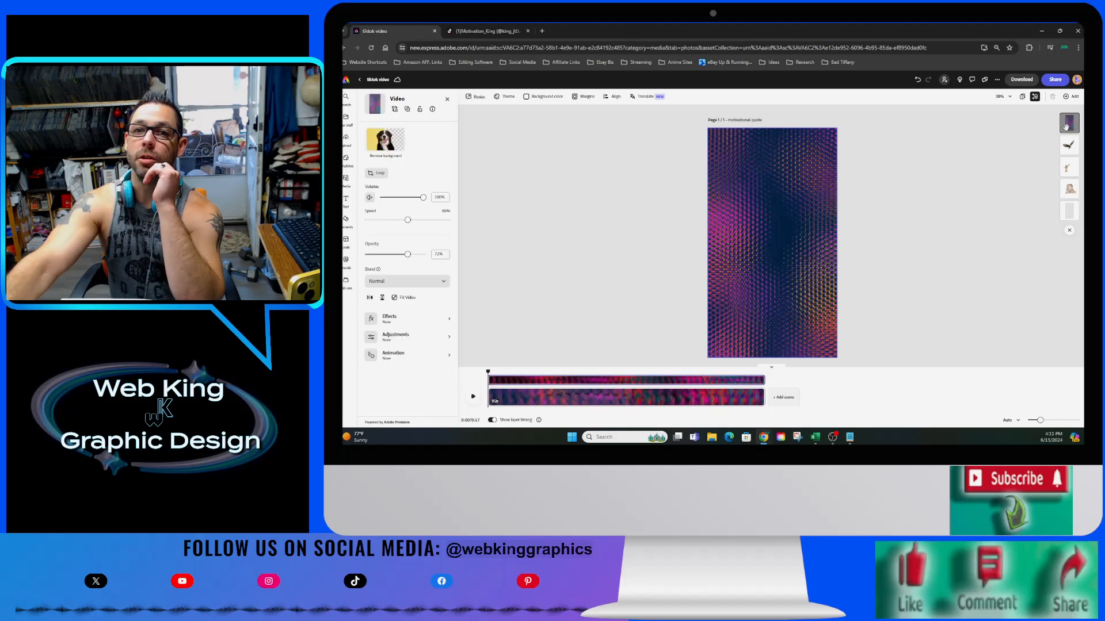
left_click(405, 281)
left_click(420, 357)
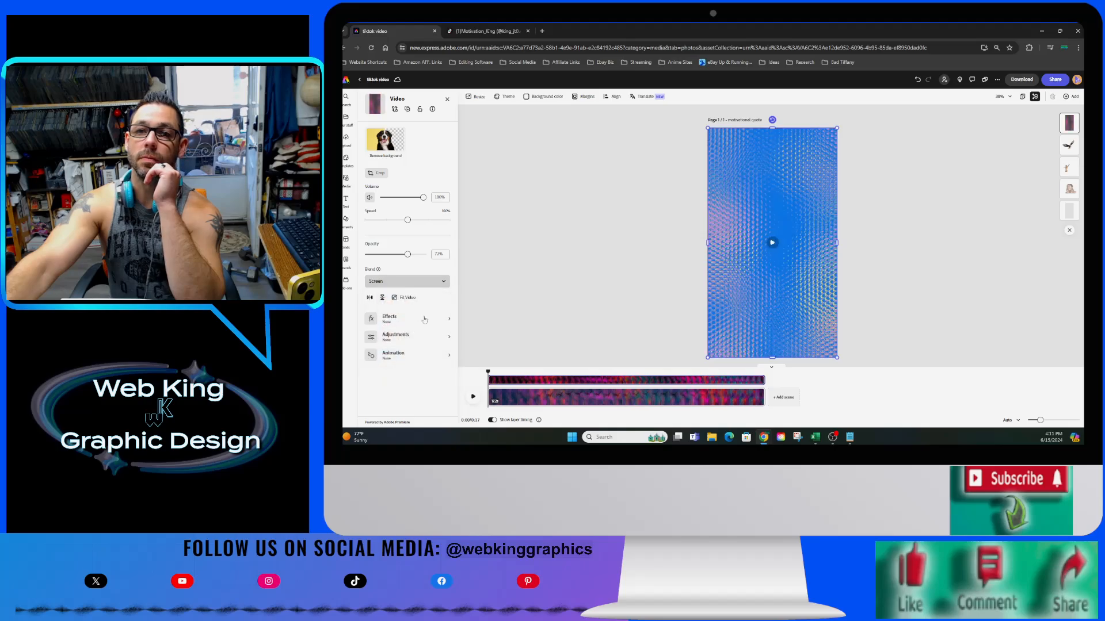
left_click(427, 282)
left_click(423, 334)
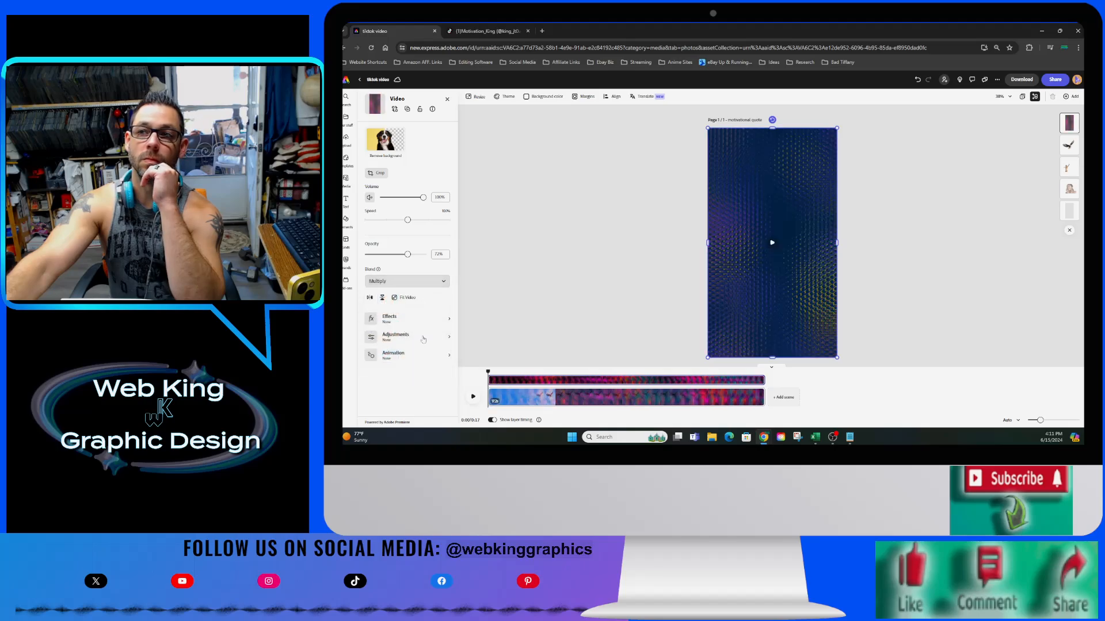
key("space")
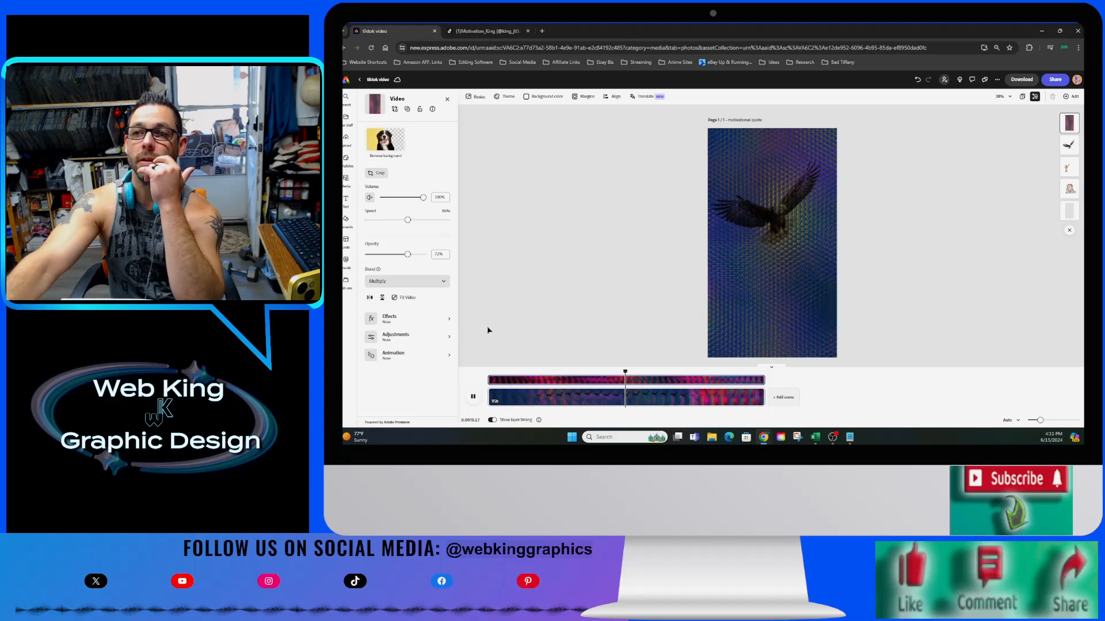
Raise the textured video's opacity to about 86% and replay the scene from the beginning.
left_click_drag(408, 254, 417, 257)
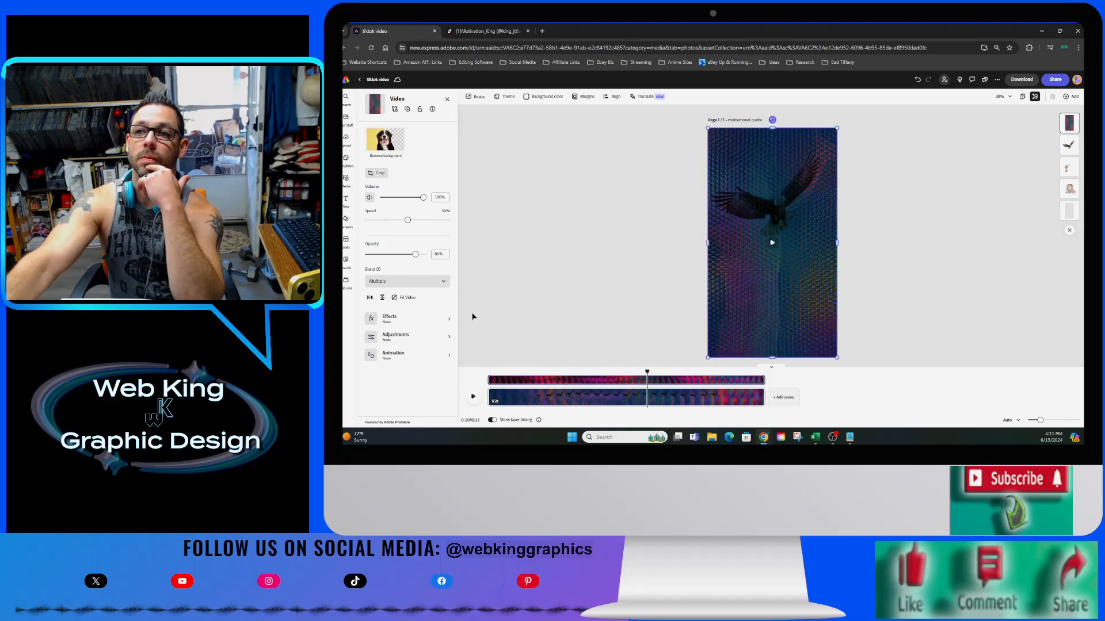
left_click(489, 374)
left_click(473, 396)
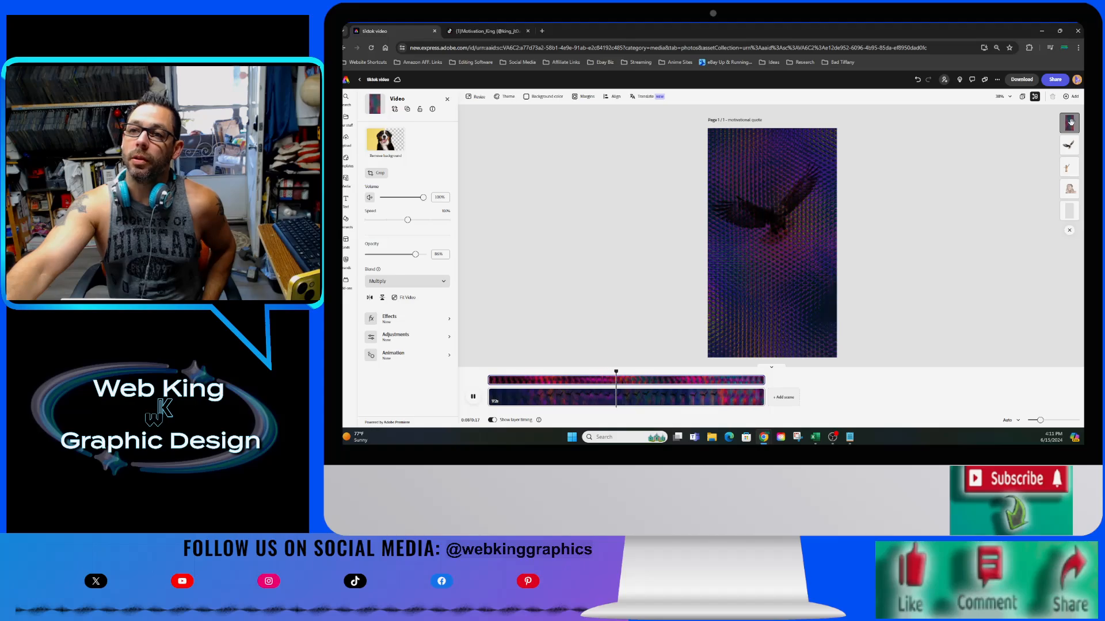
key("space")
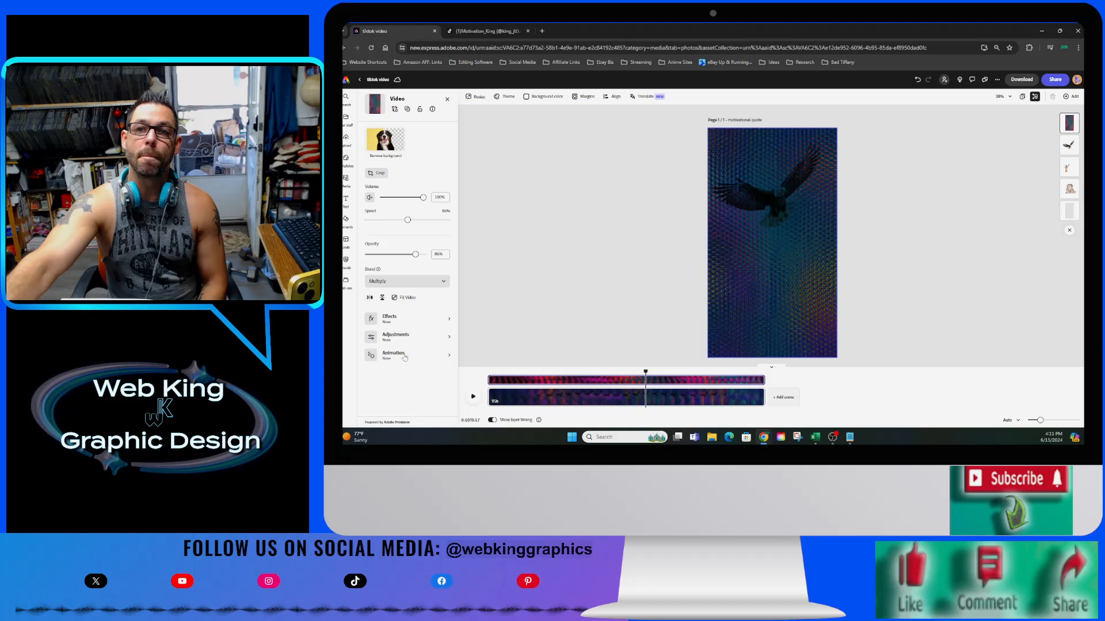
Compare the Grayscale and Darken effects on the textured video, keep Grayscale, and close the media browser.
left_click(412, 325)
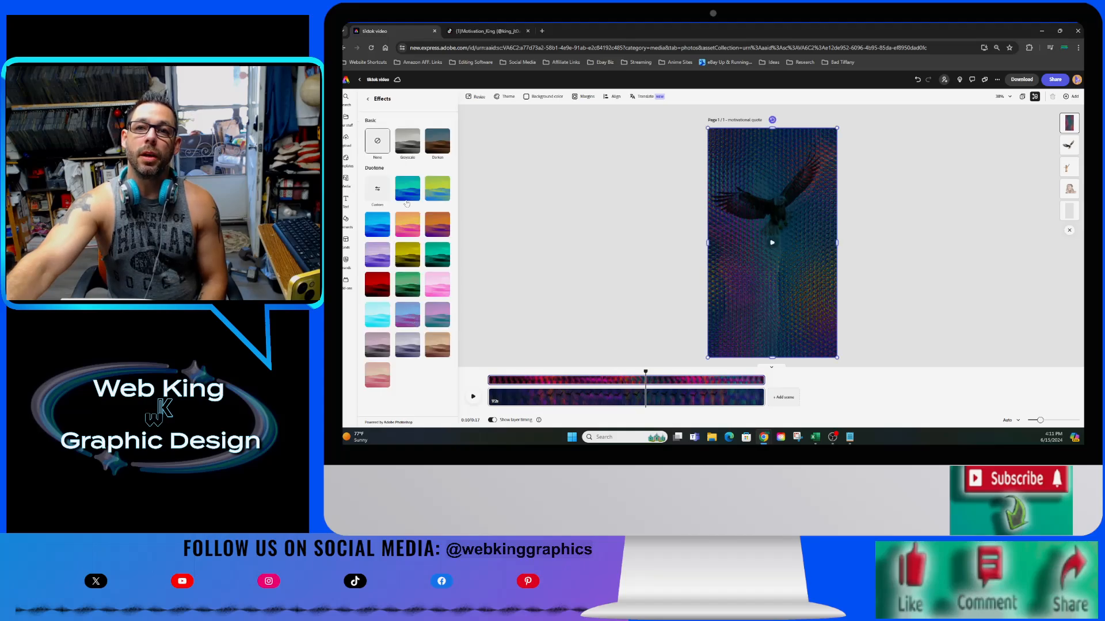
left_click(411, 149)
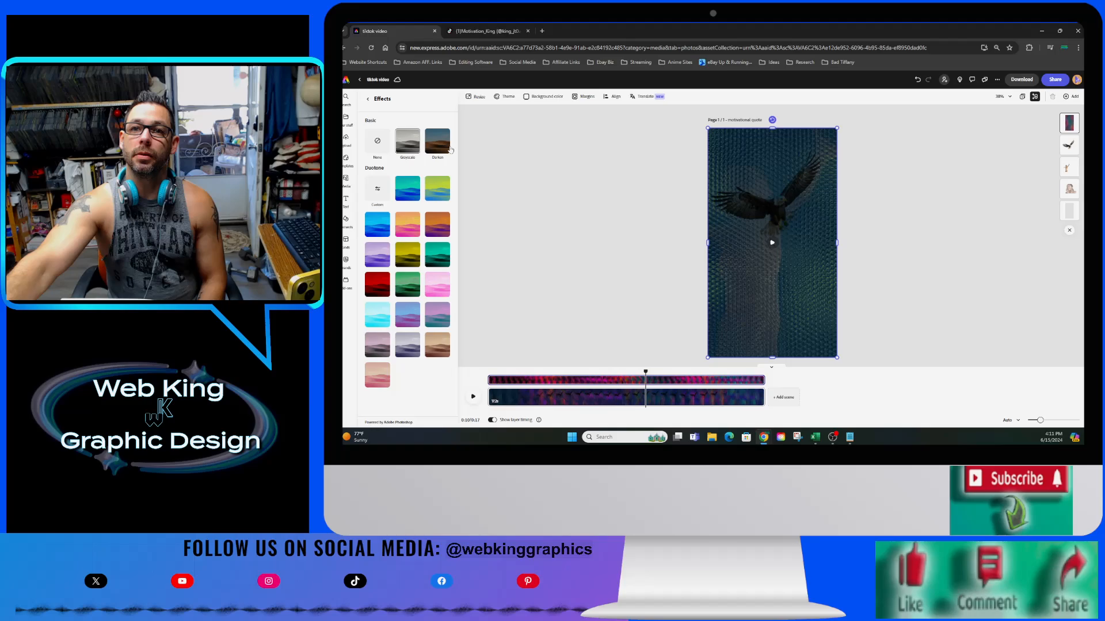
left_click(447, 149)
left_click(402, 150)
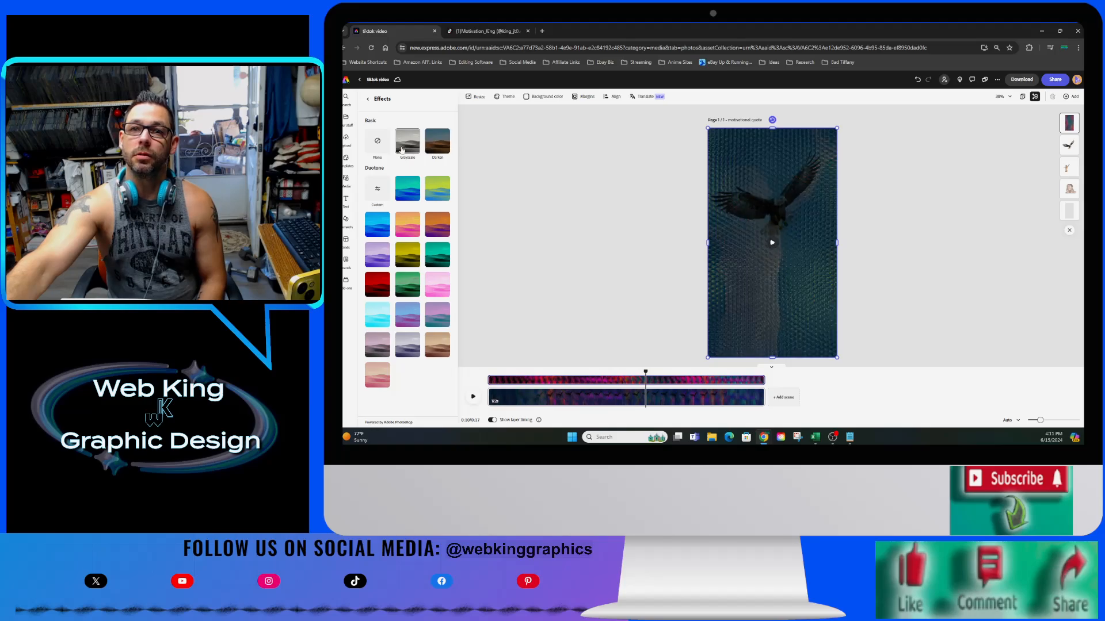
left_click(527, 230)
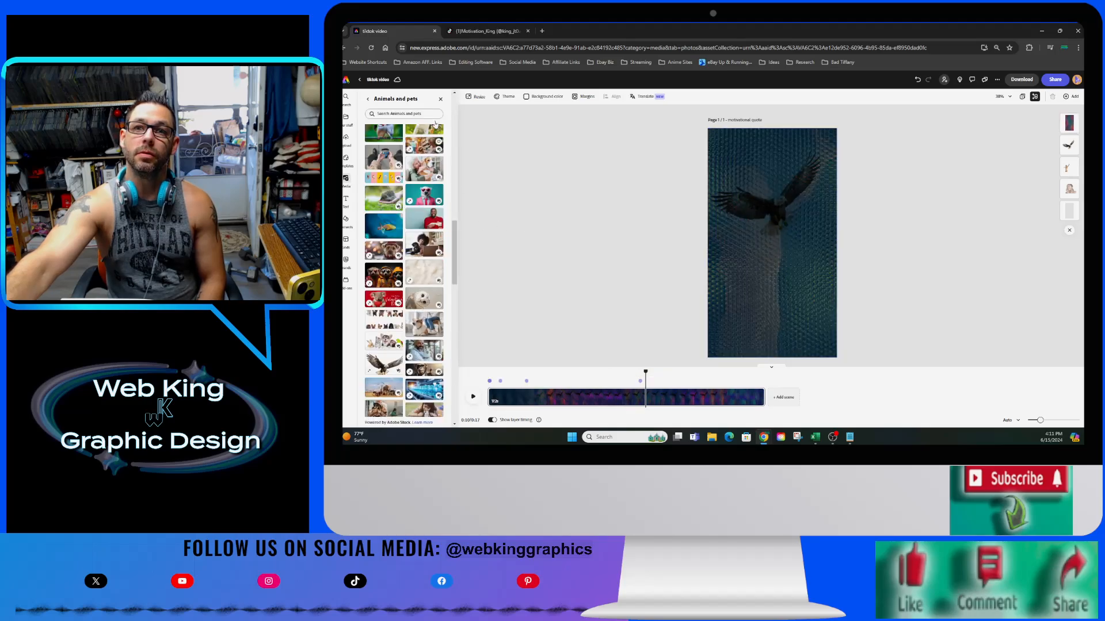
left_click(367, 100)
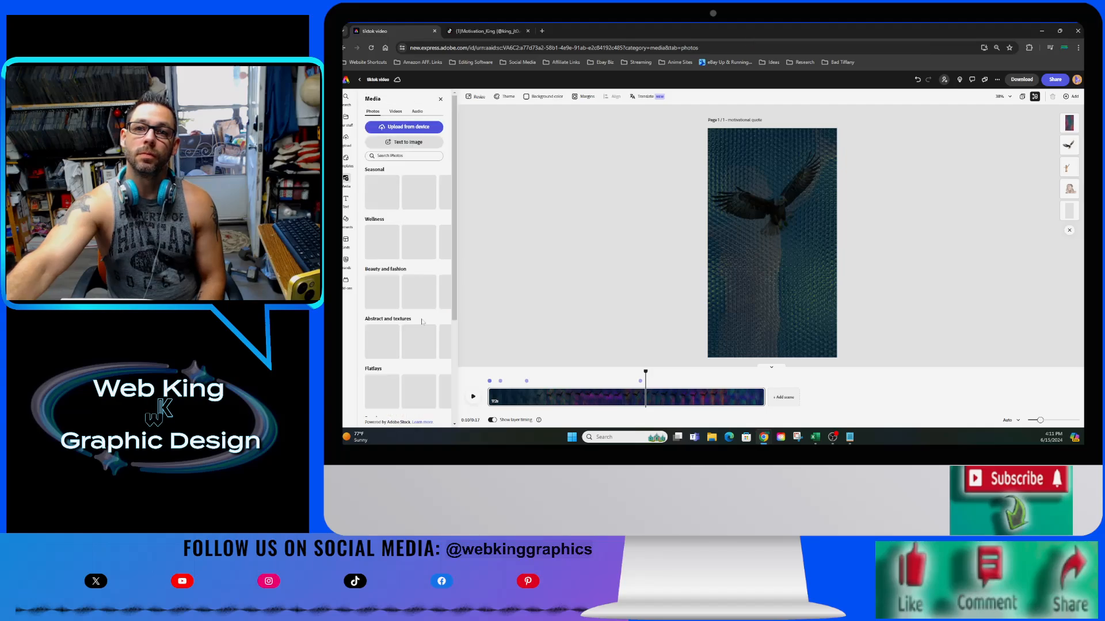
left_click(440, 100)
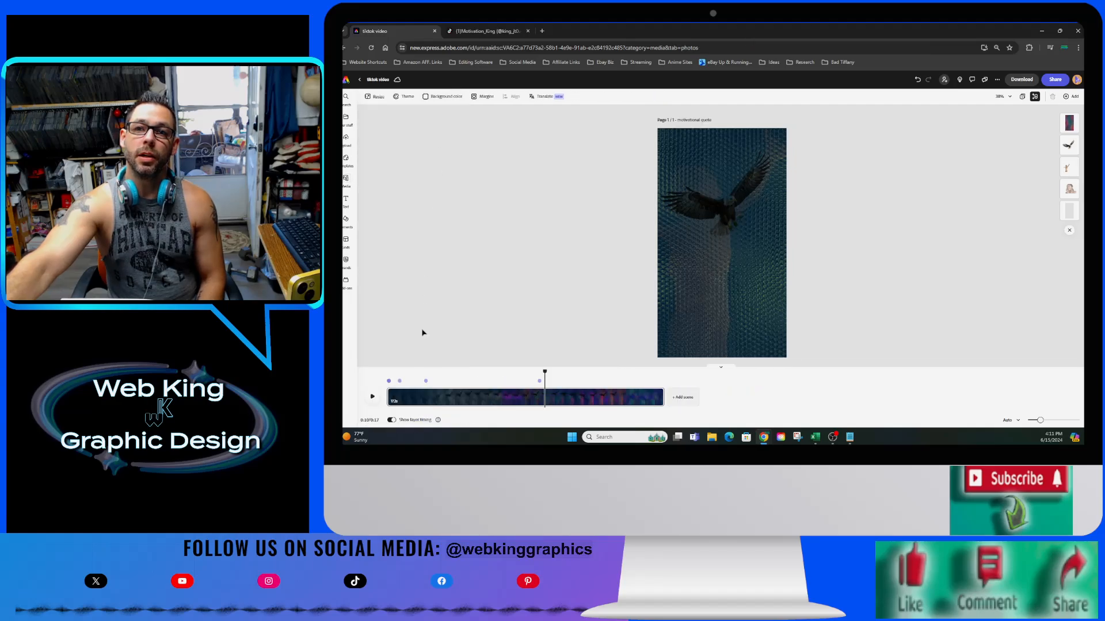
Set the textured video to Screen blending with 100% opacity and play back the scene from the start.
left_click(727, 289)
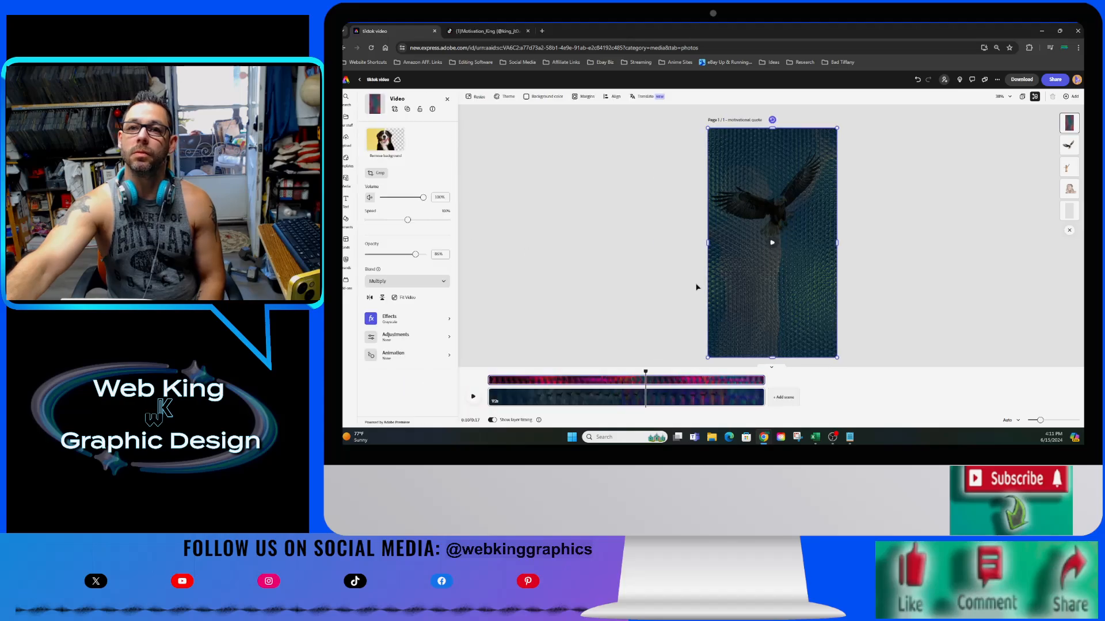
left_click(403, 281)
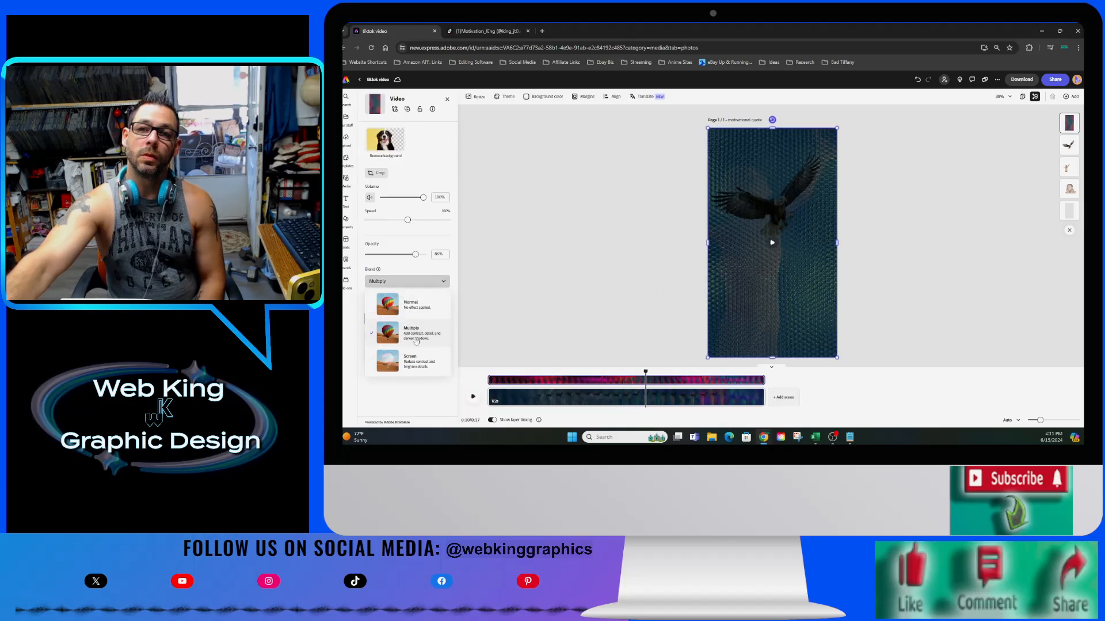
left_click(417, 363)
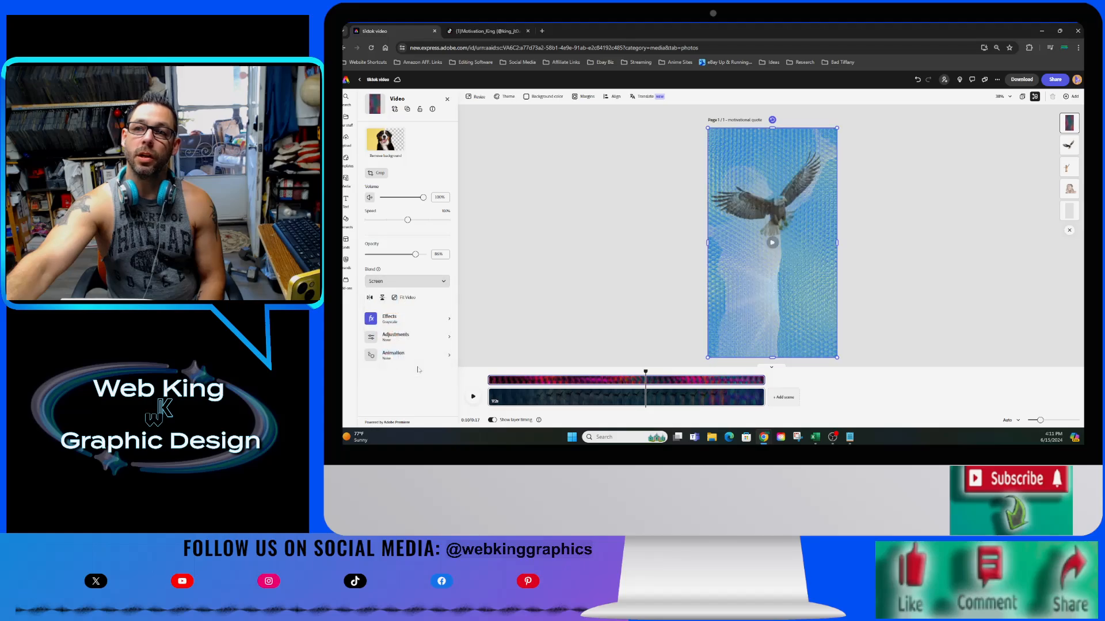
left_click(489, 371)
left_click_drag(416, 254, 427, 254)
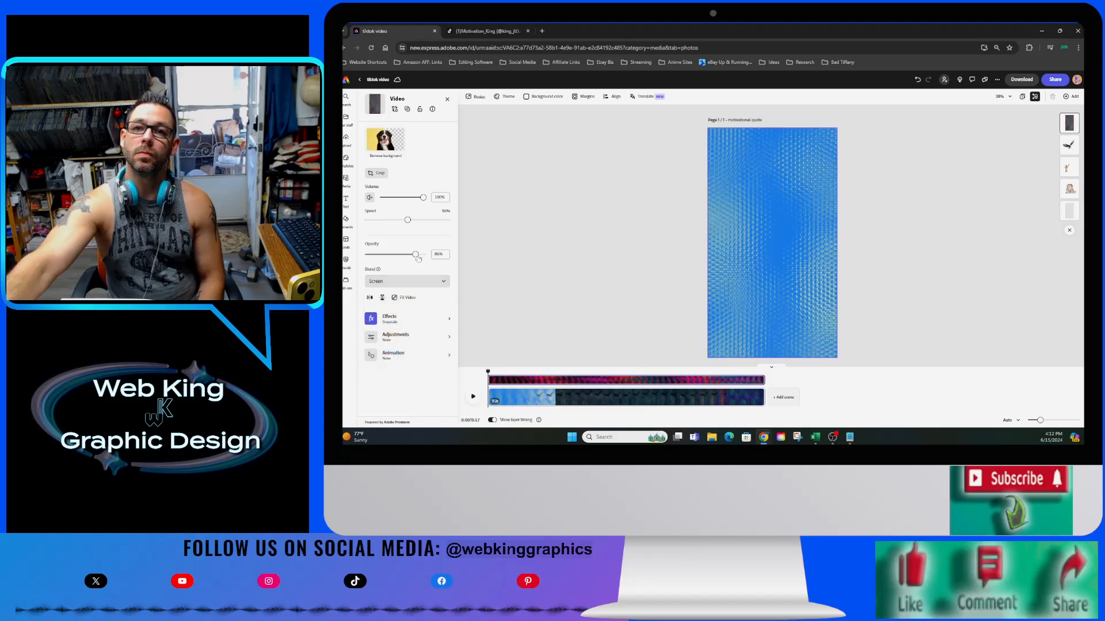
left_click(472, 397)
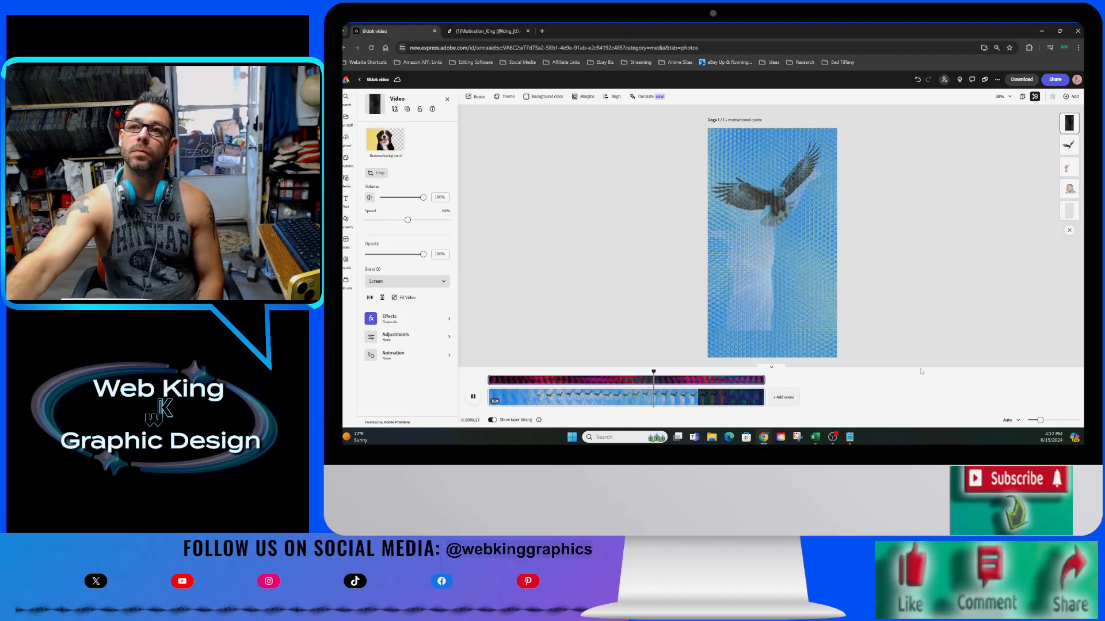
Try Multiply blending on the smiling woman's photo, then restore Screen and lower its opacity to about 25%.
left_click(1073, 192)
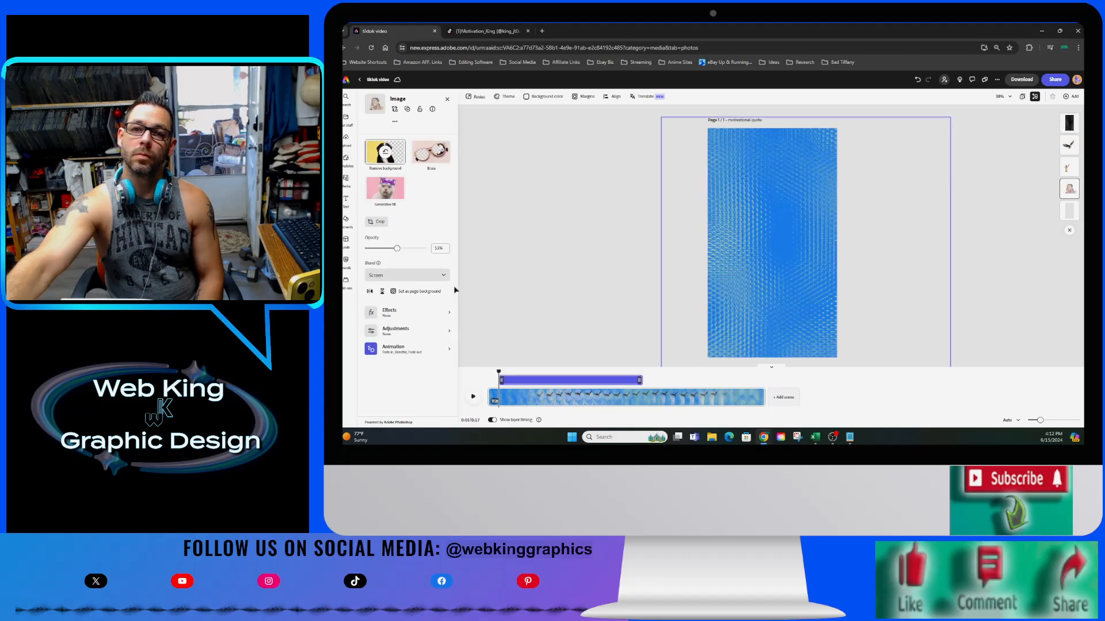
left_click(406, 275)
left_click(418, 338)
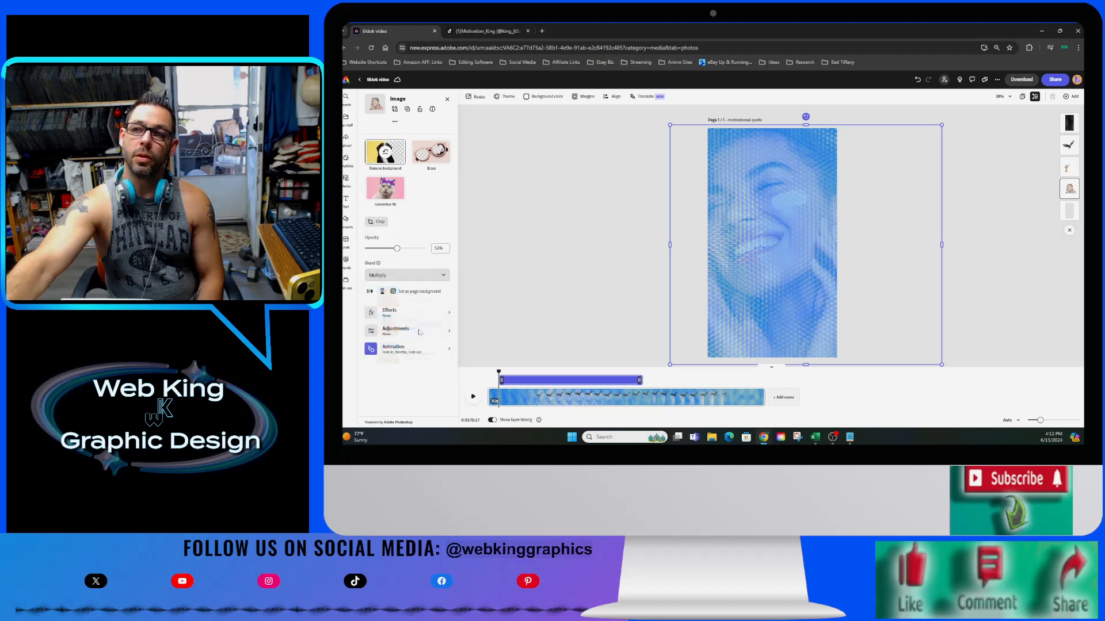
left_click(424, 275)
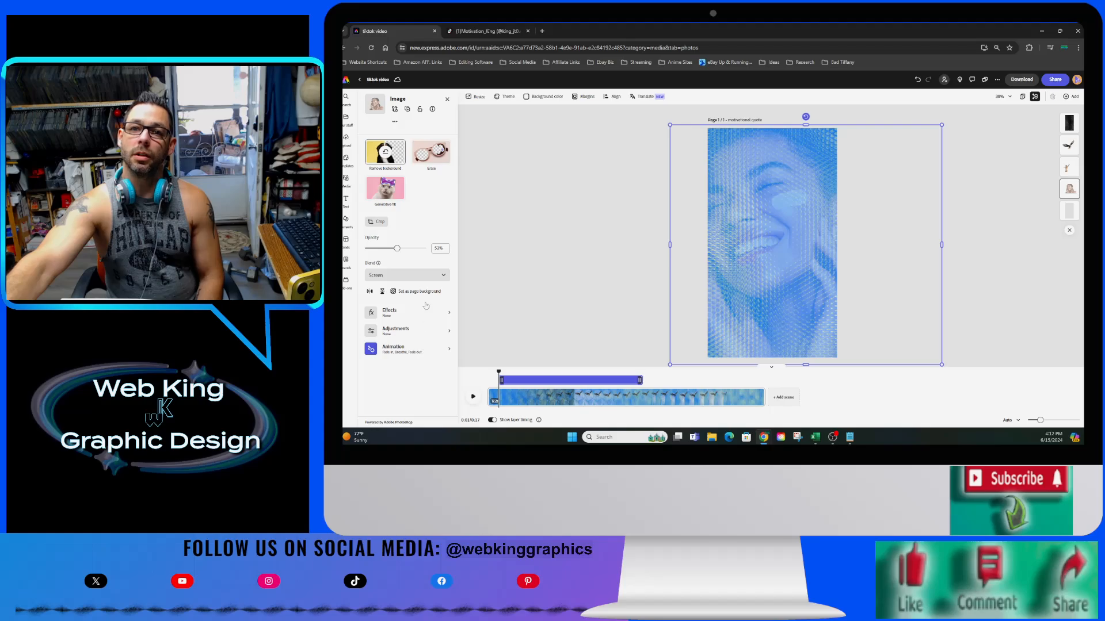
left_click_drag(395, 252, 380, 253)
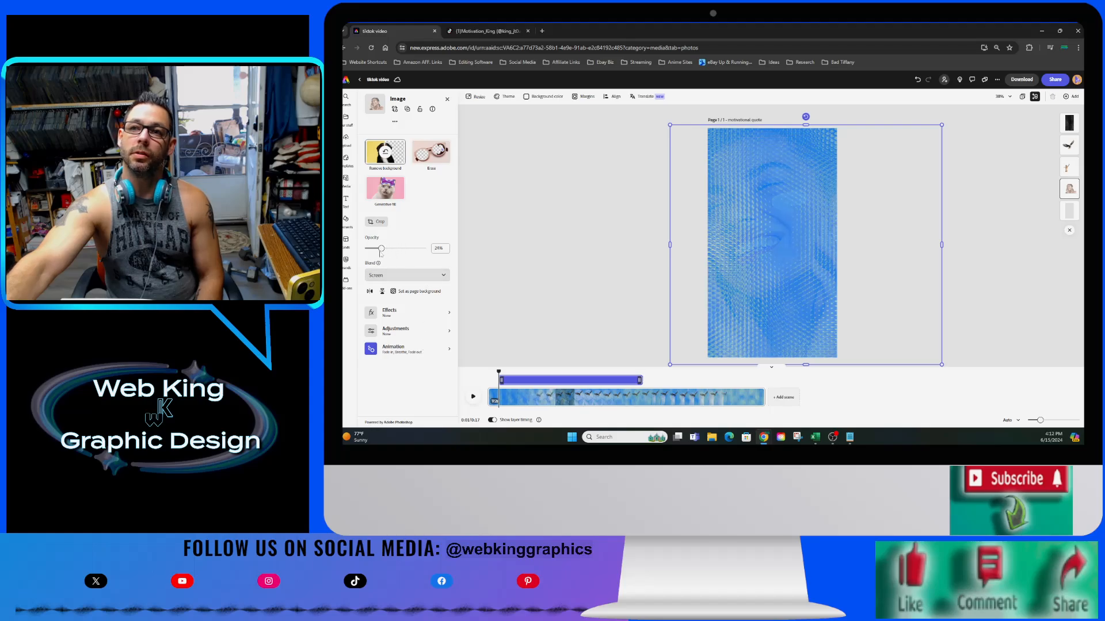
Set the fully opaque textured video's blend mode to Multiply and play back the scene.
left_click(1069, 123)
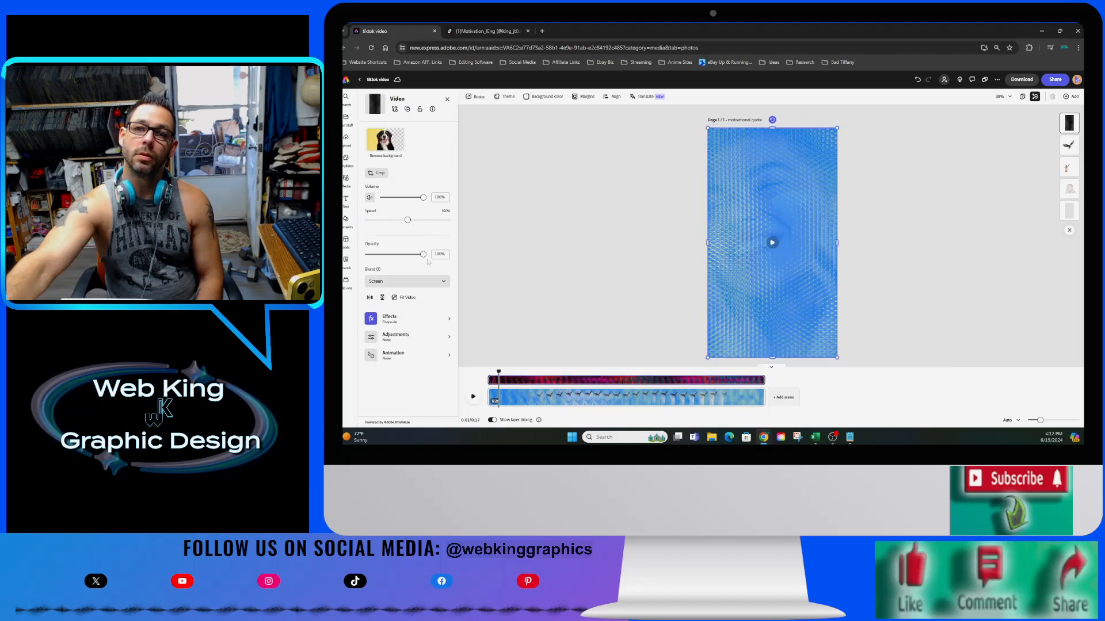
left_click(423, 280)
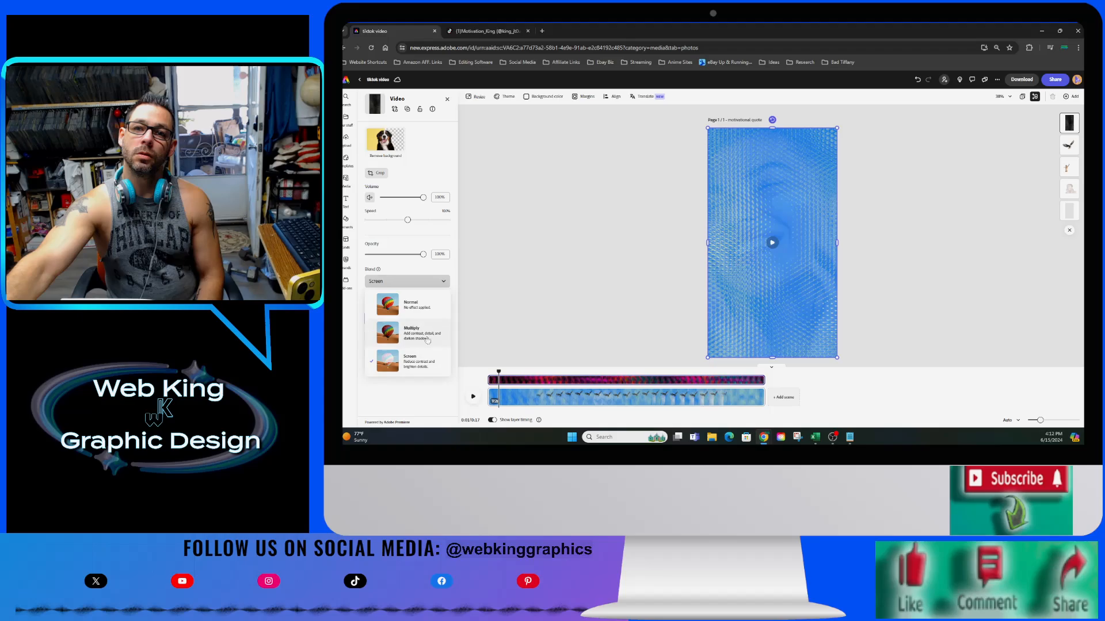
left_click(427, 337)
key("space")
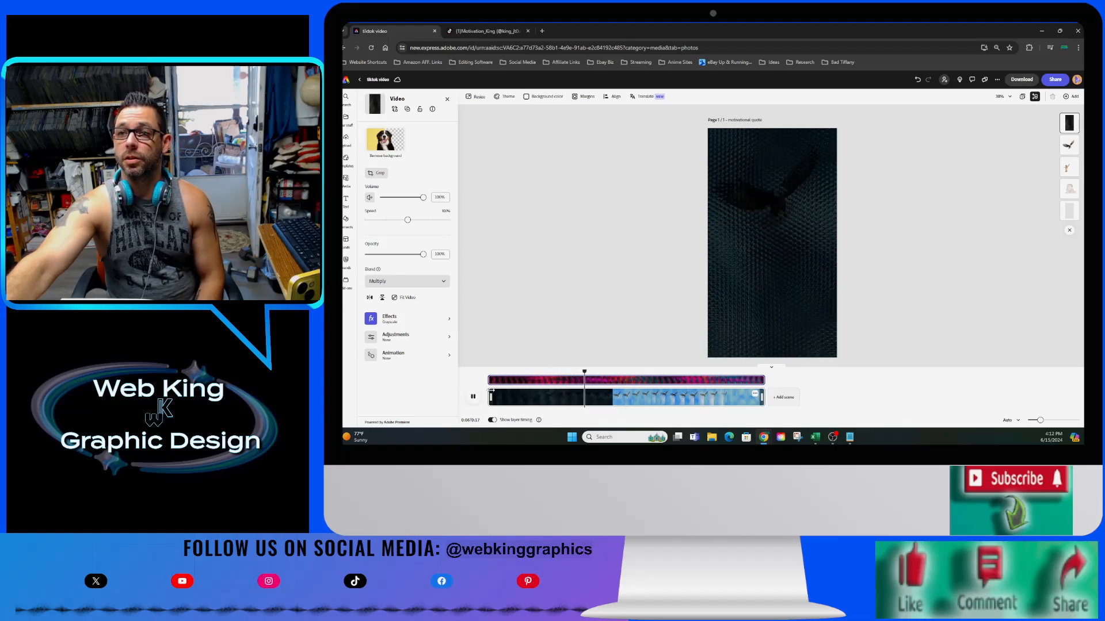
Set the blend mode of the photo of the person with a raised arm to Multiply and play back the scene.
left_click(1068, 166)
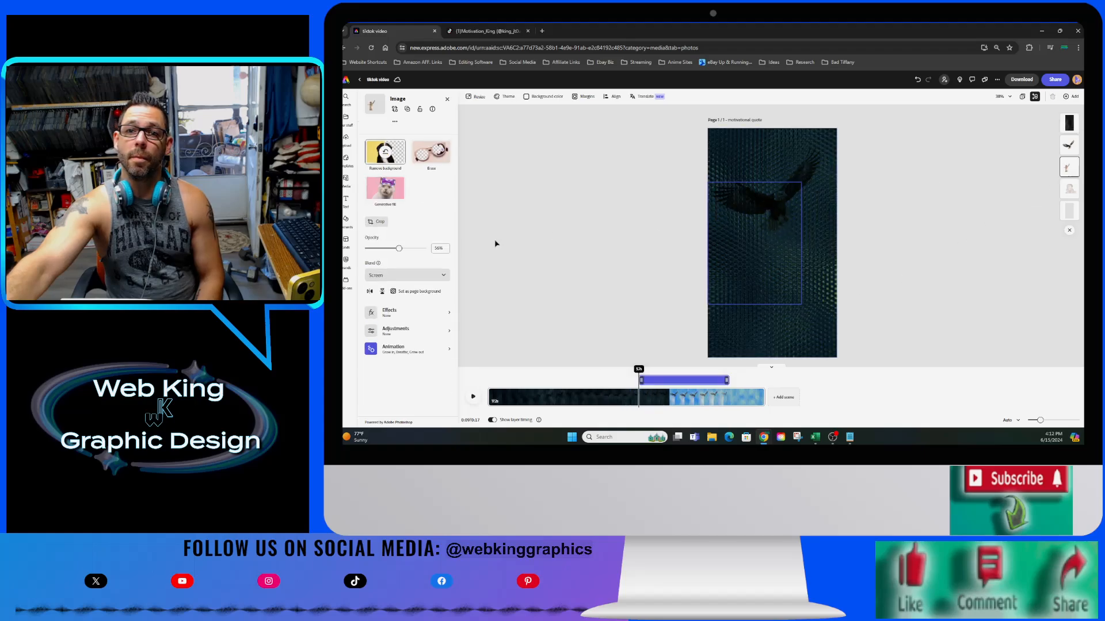
left_click(417, 275)
left_click(422, 329)
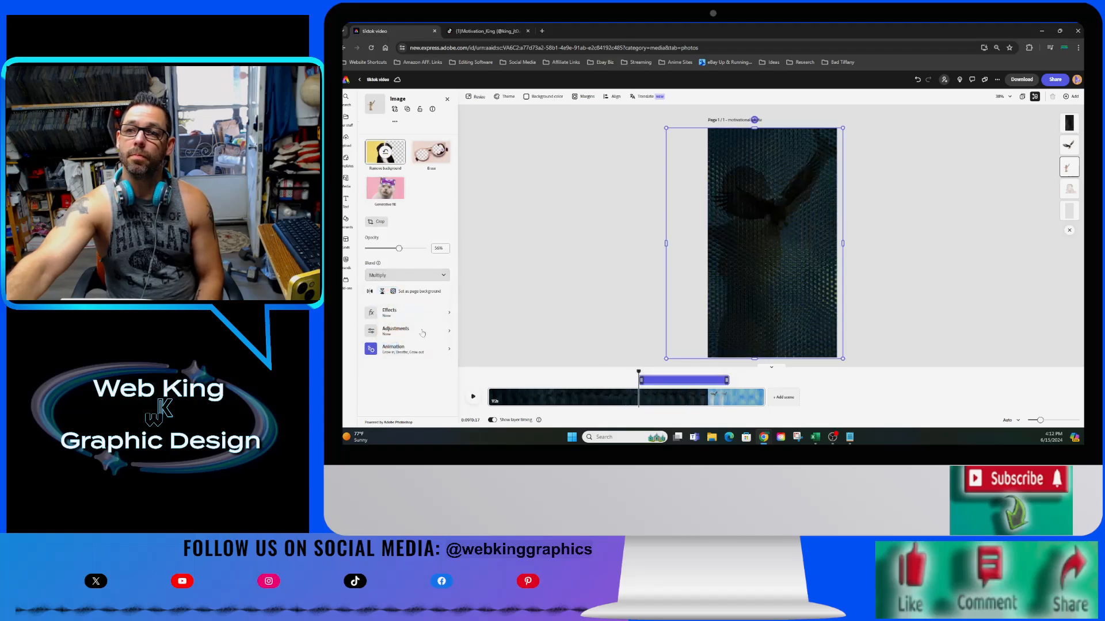
left_click(494, 374)
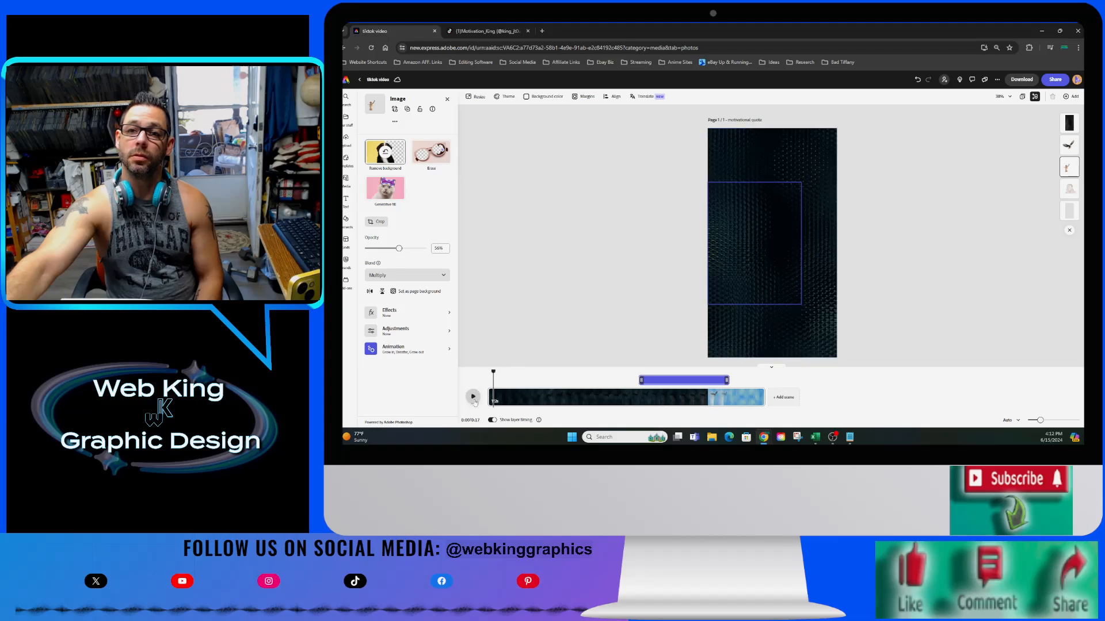
key("space")
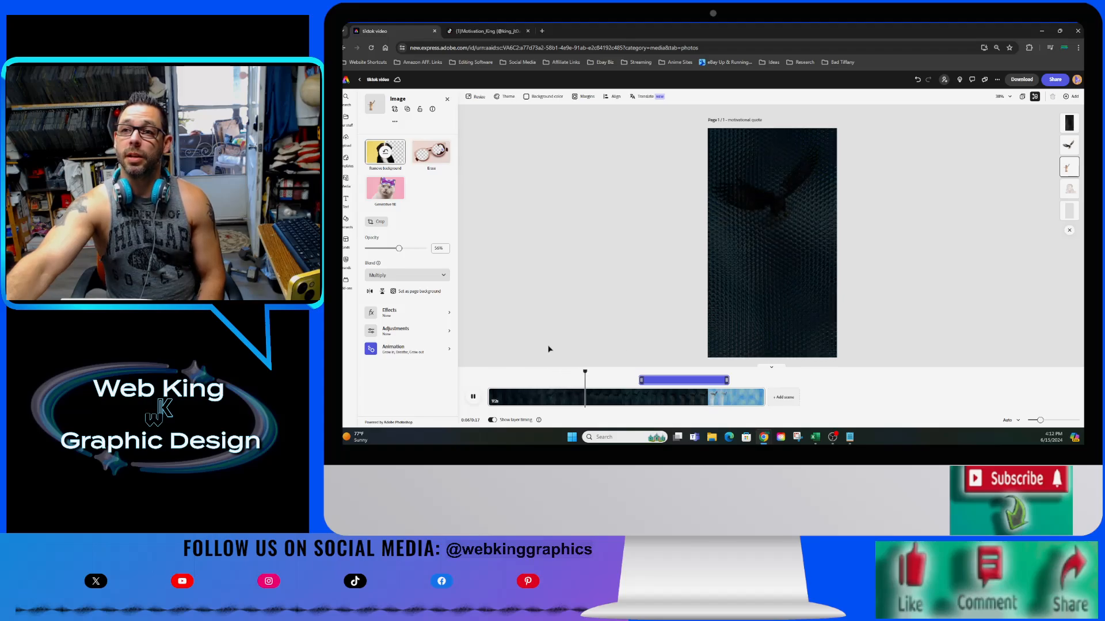
Set the smiling woman's photo to Multiply blending and preview the scene from the start.
left_click(1070, 194)
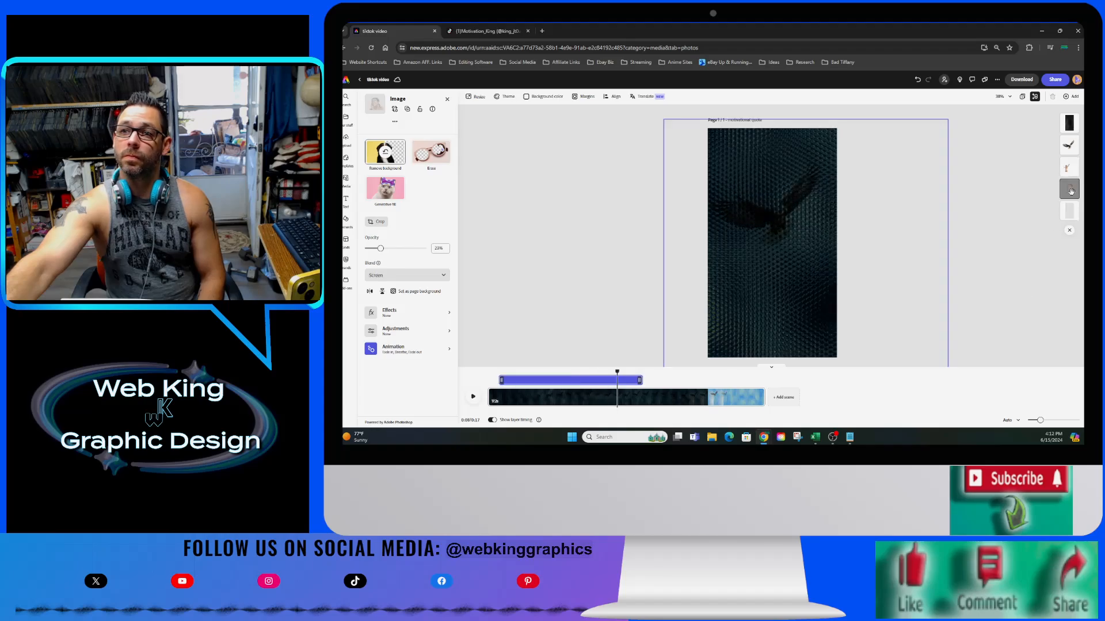
left_click(545, 371)
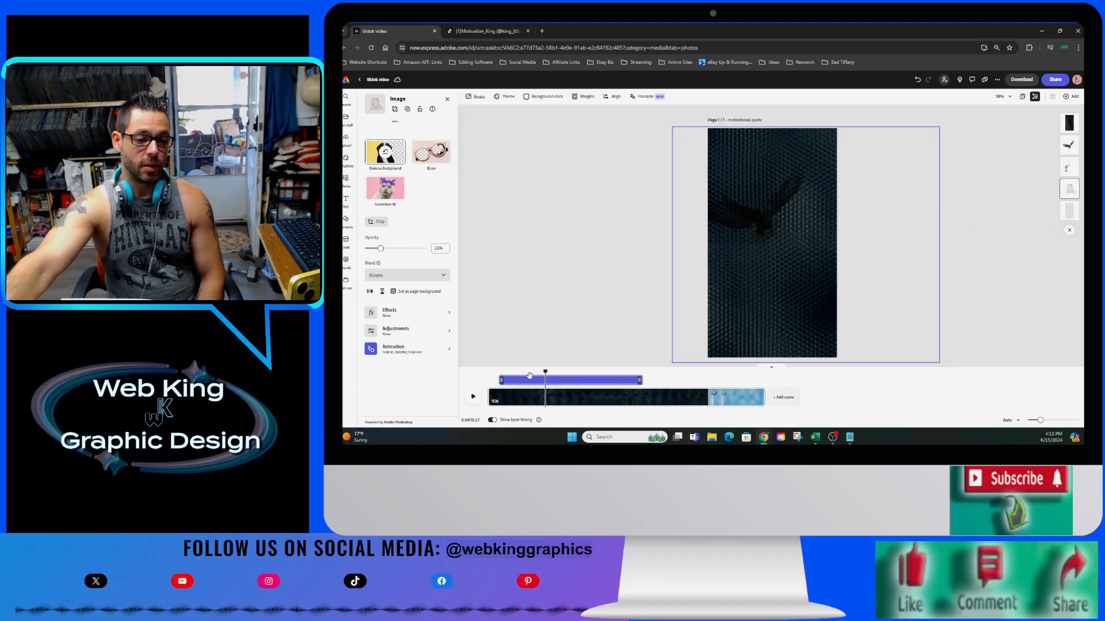
left_click(490, 373)
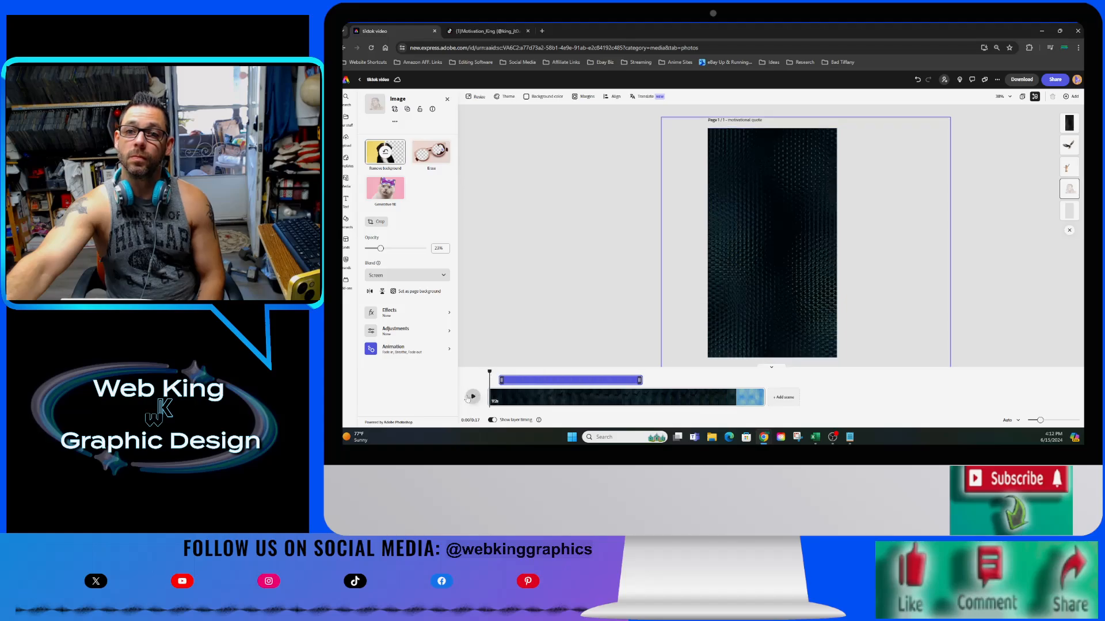
left_click(470, 397)
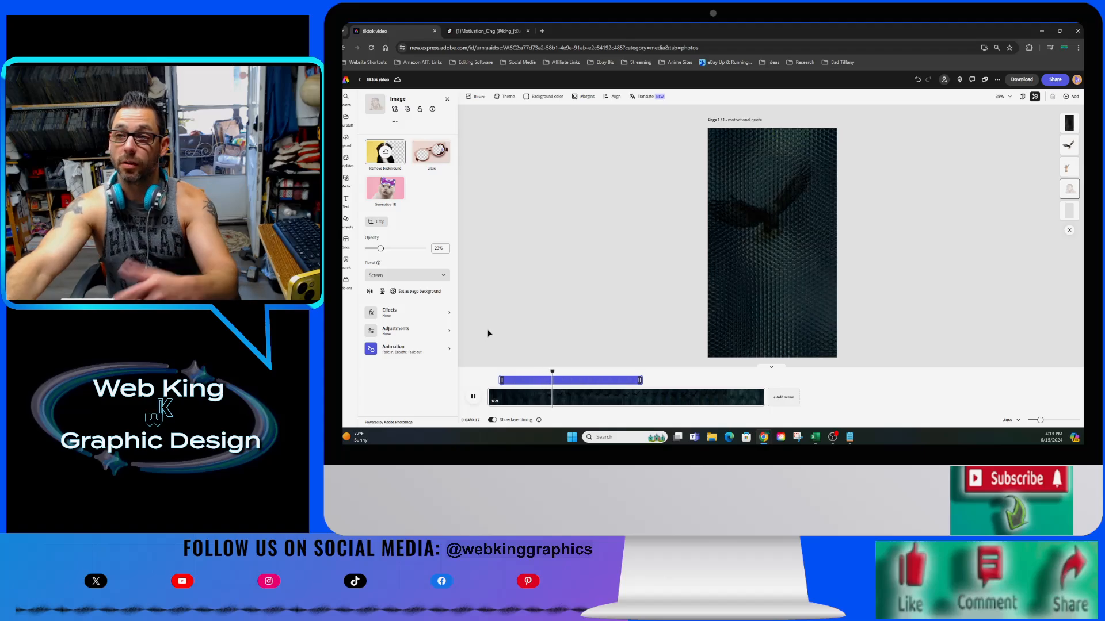
left_click(1069, 169)
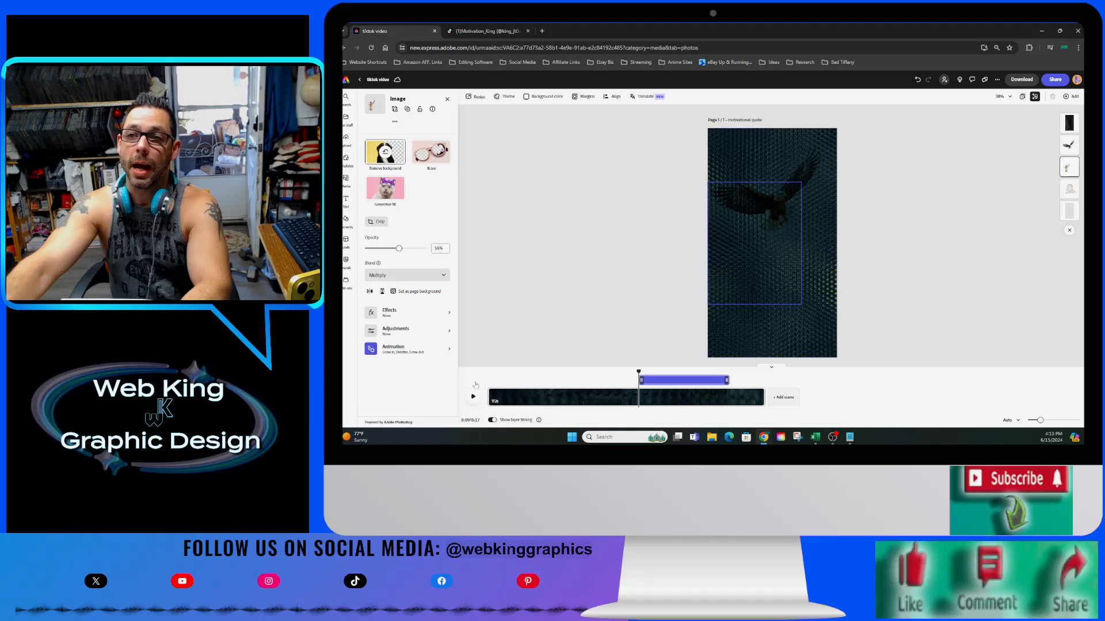
left_click(1069, 189)
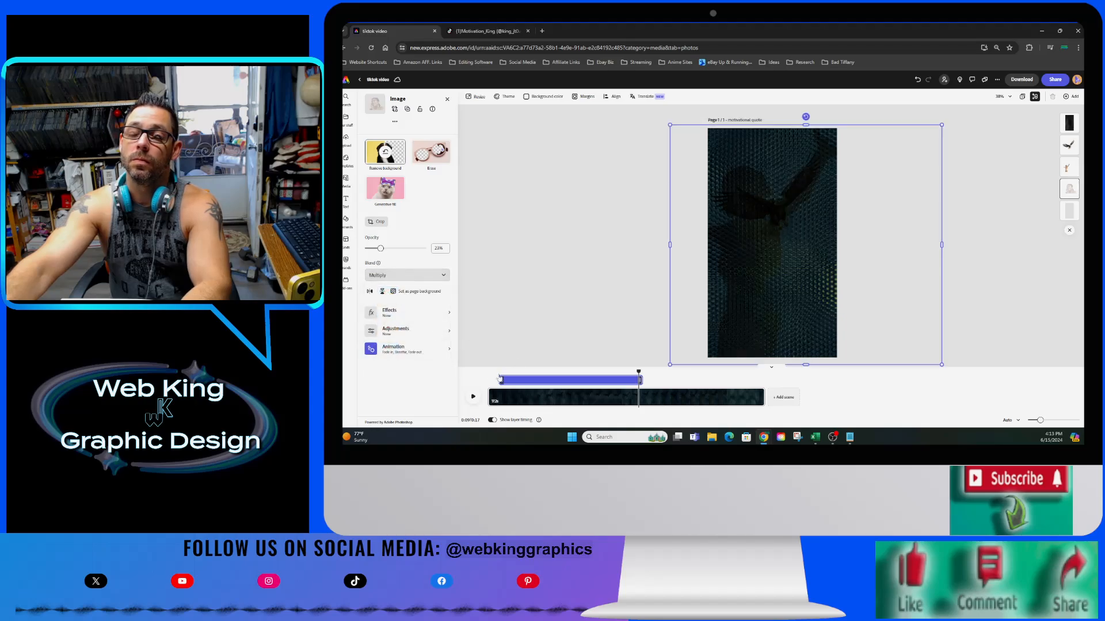
left_click(473, 396)
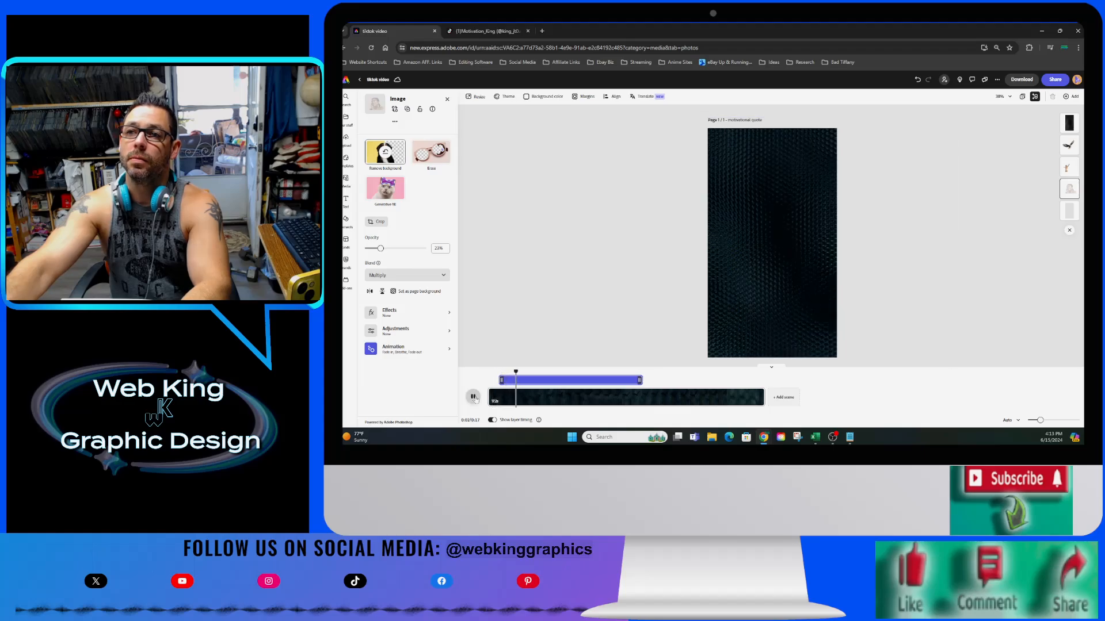
left_click(474, 398)
Compare several Duotone effects on the textured video, keep the lime-green and blue one, and play back the scene.
left_click(1069, 124)
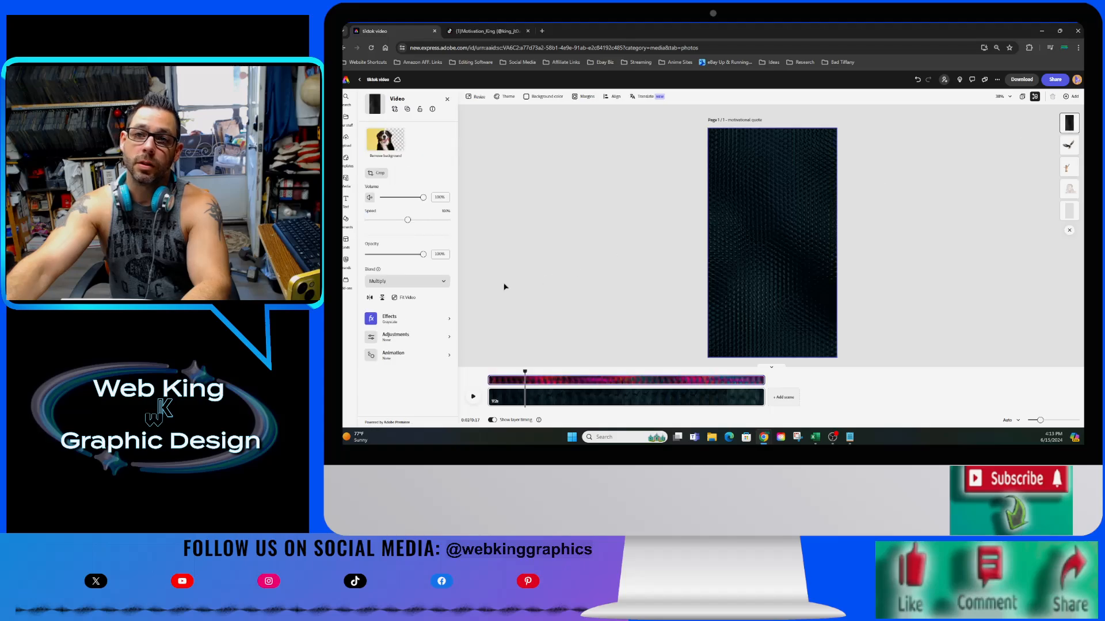
left_click(418, 282)
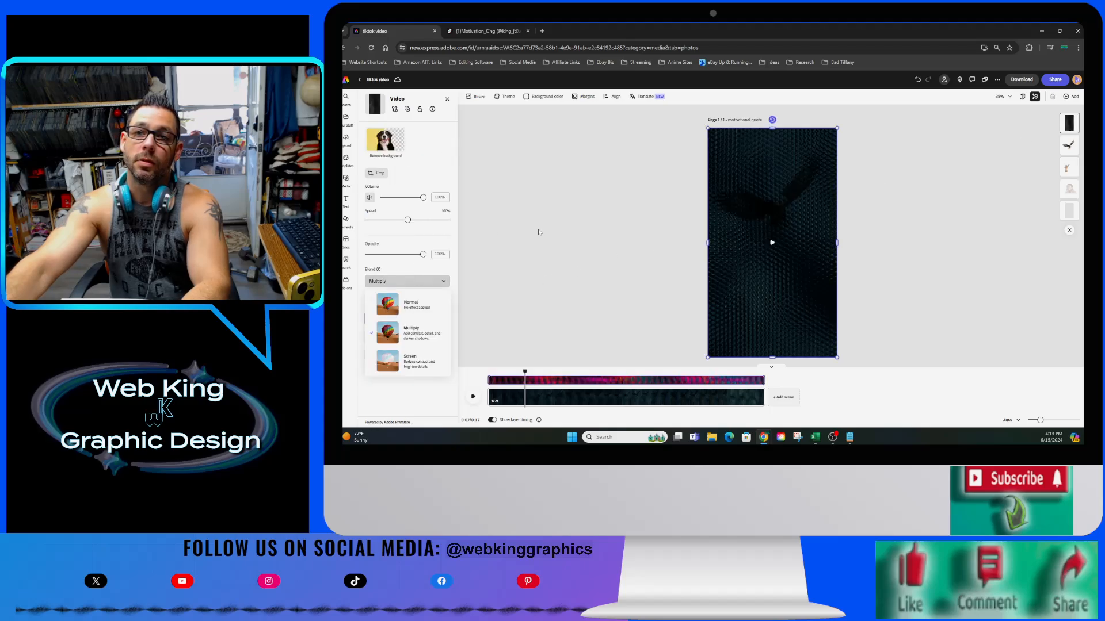
left_click(436, 317)
left_click(413, 320)
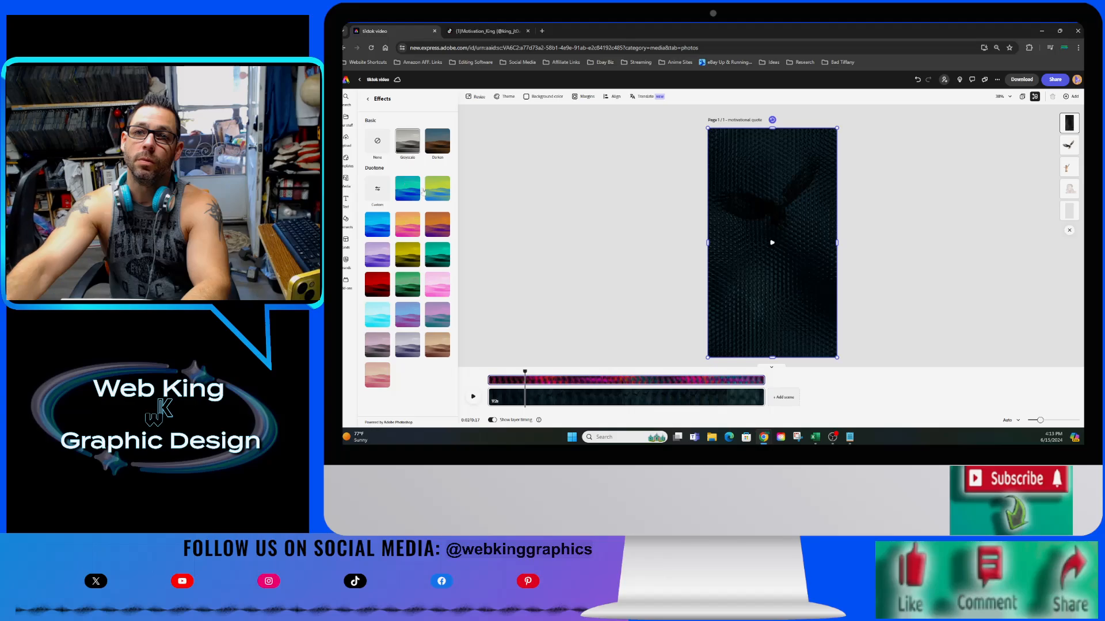
left_click(432, 289)
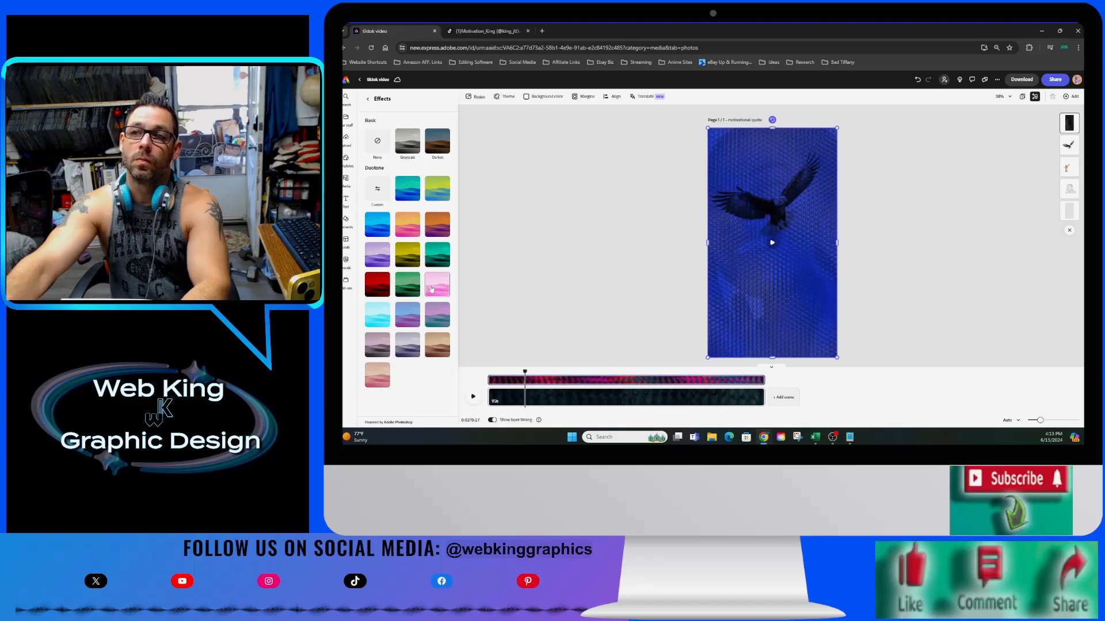
left_click(381, 264)
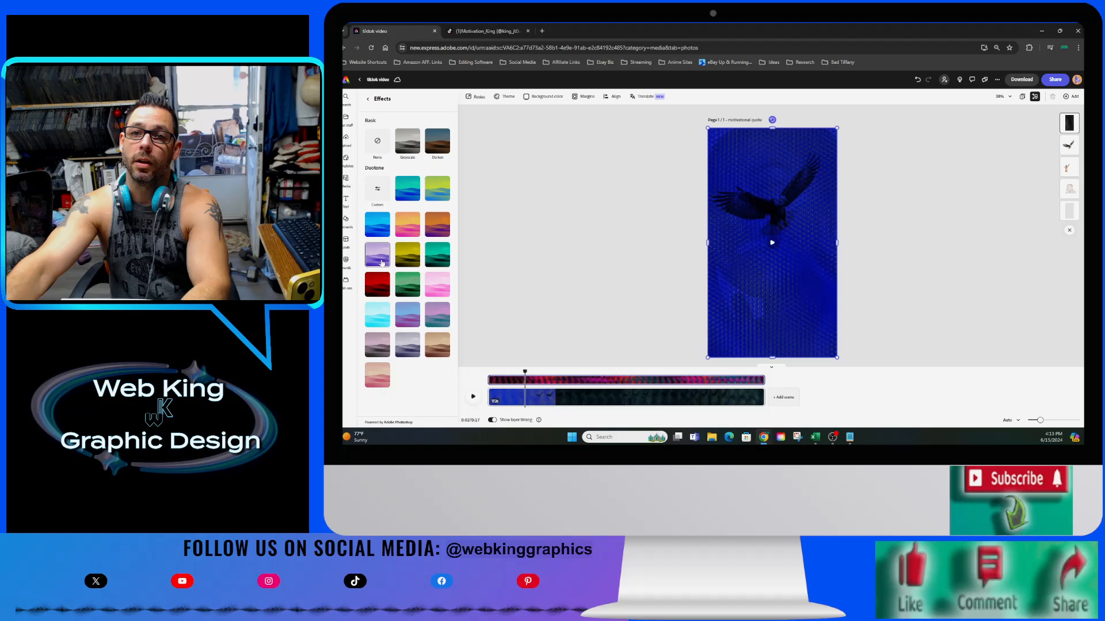
left_click(409, 256)
left_click(379, 227)
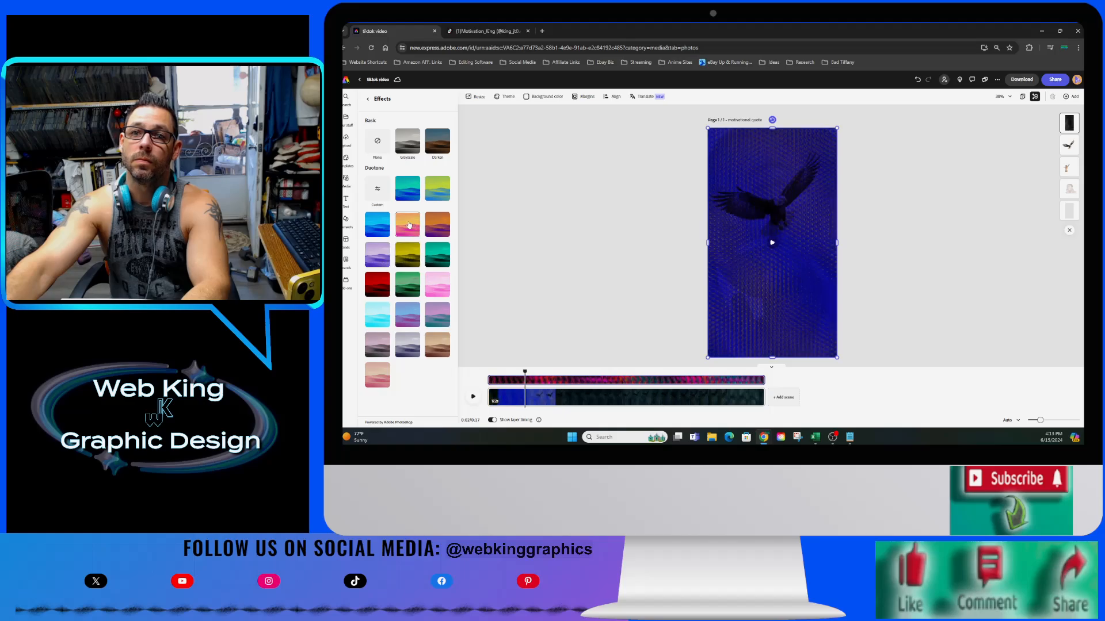
left_click(382, 320)
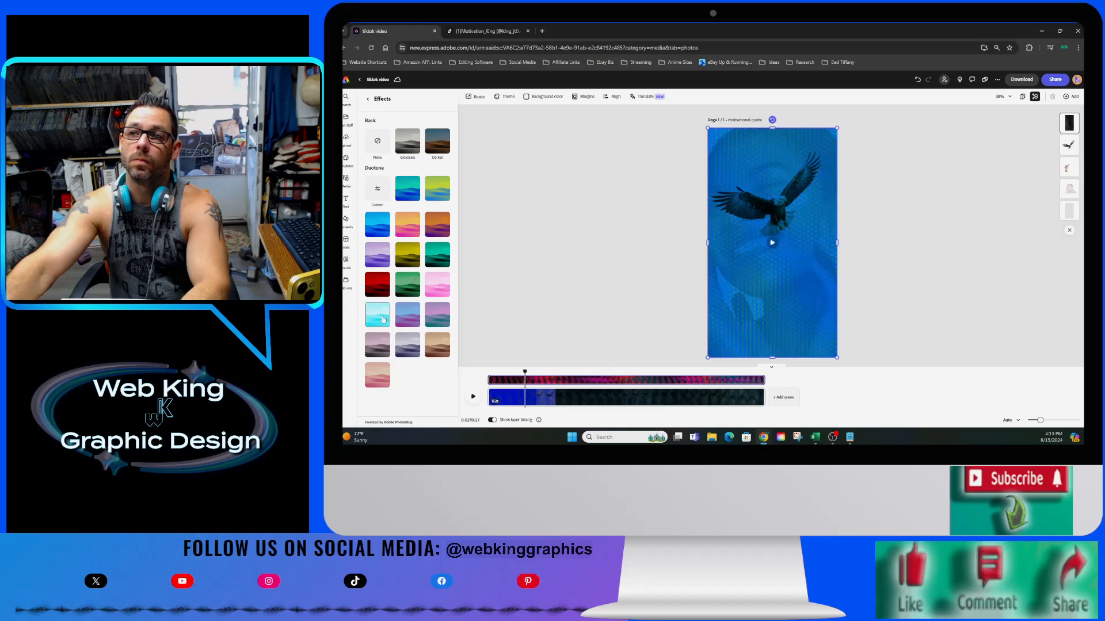
left_click(435, 320)
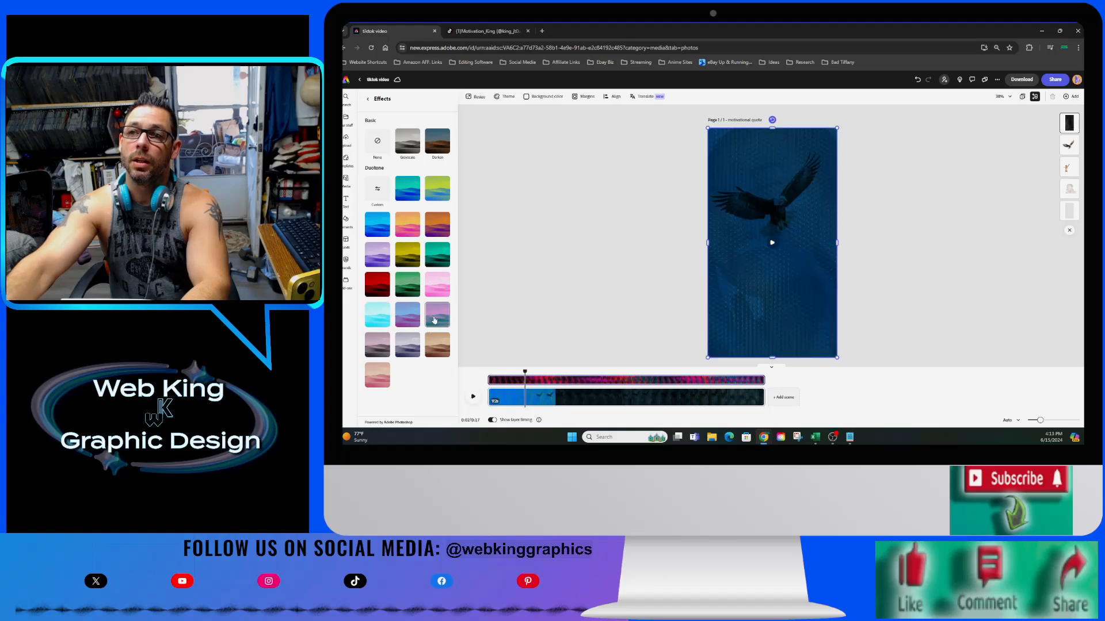
left_click(411, 288)
left_click(414, 230)
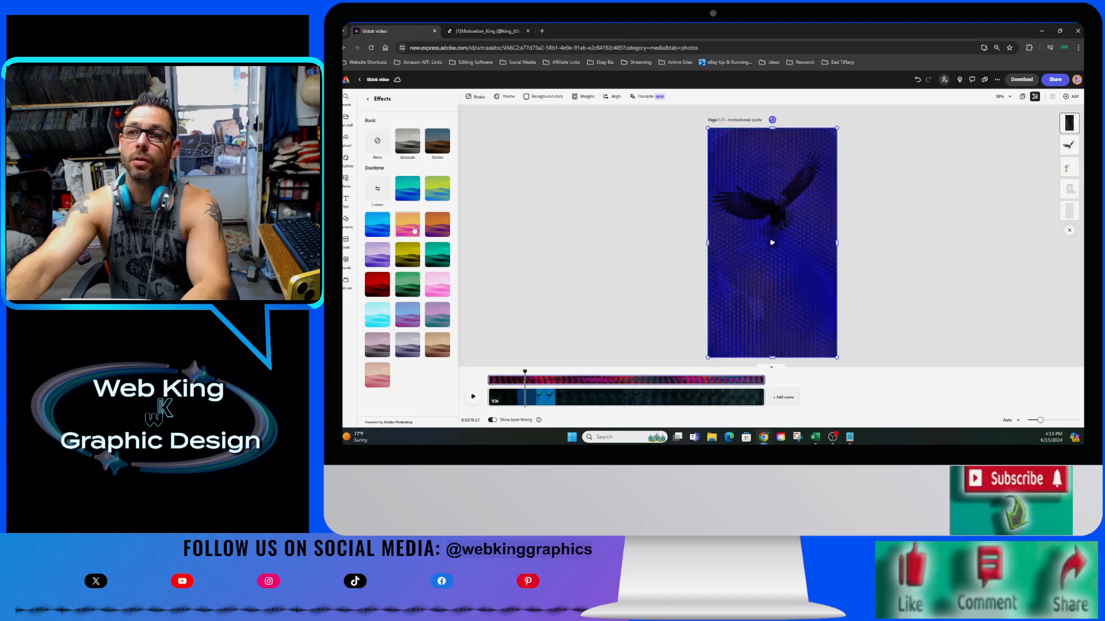
left_click(429, 192)
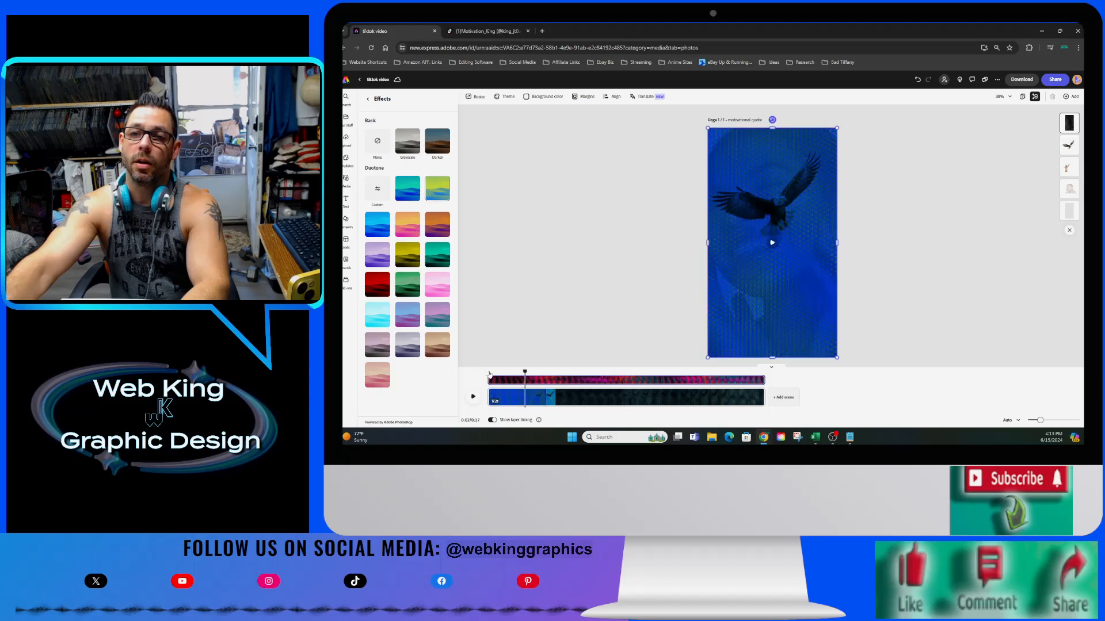
left_click(472, 396)
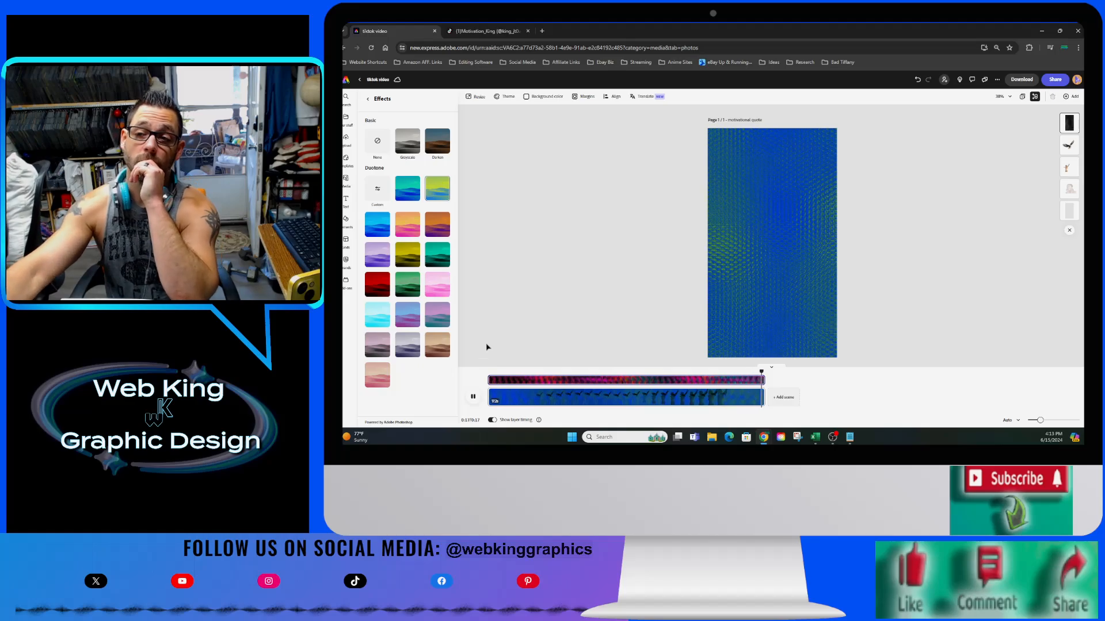
left_click(472, 397)
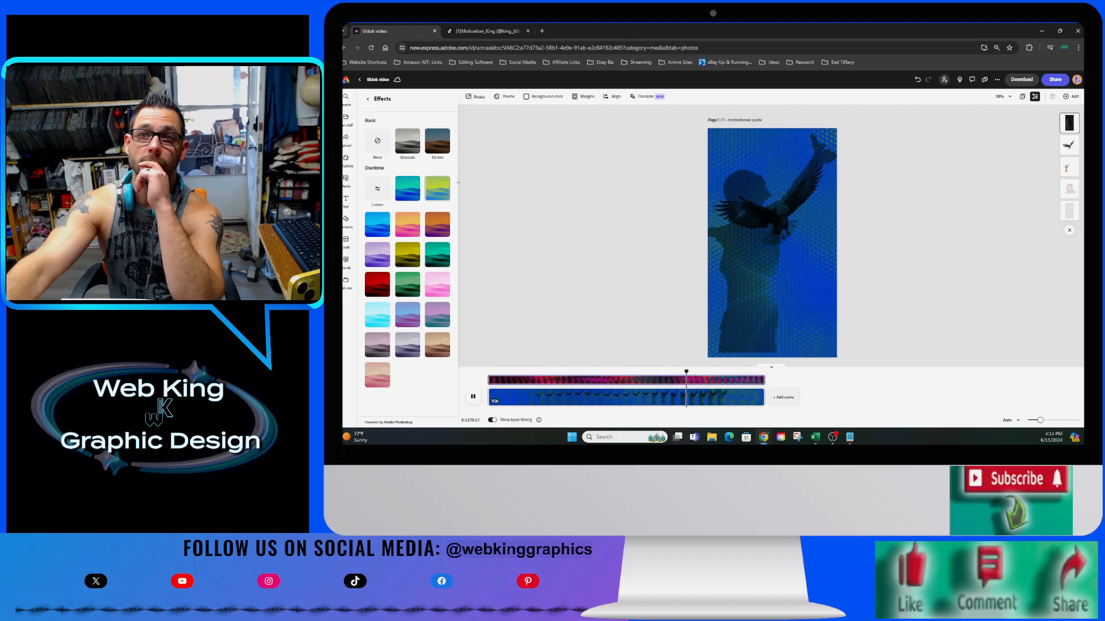
left_click(368, 99)
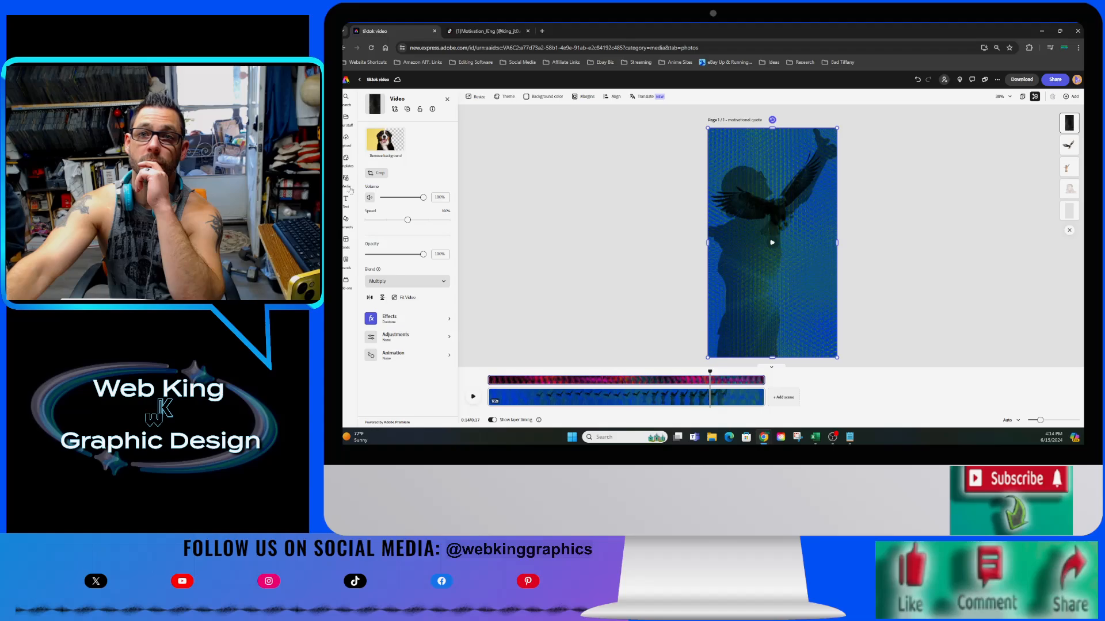
Browse the Animals and pets photo collection for another strong animal image to add to the video.
left_click(350, 182)
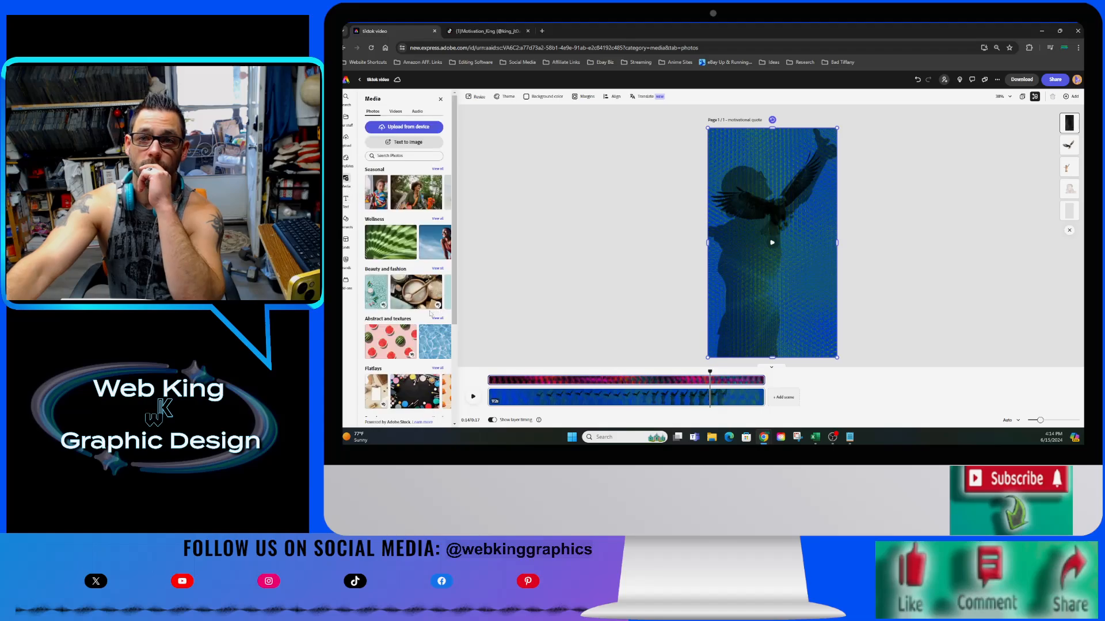
scroll(429, 313, "down", 3)
scroll(411, 332, "down", 1)
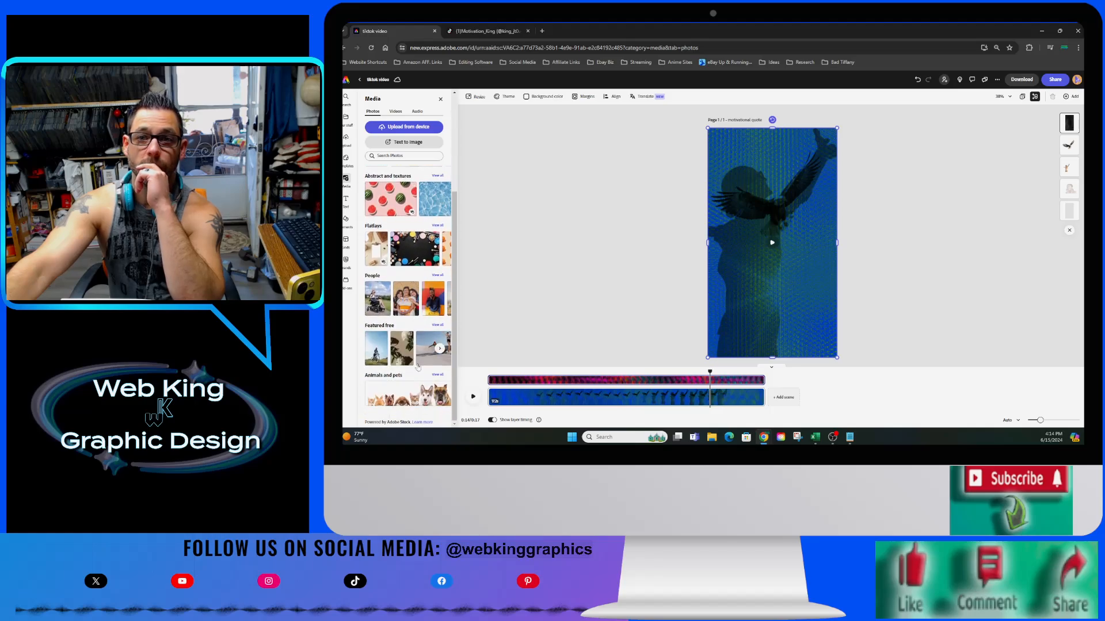
left_click(437, 375)
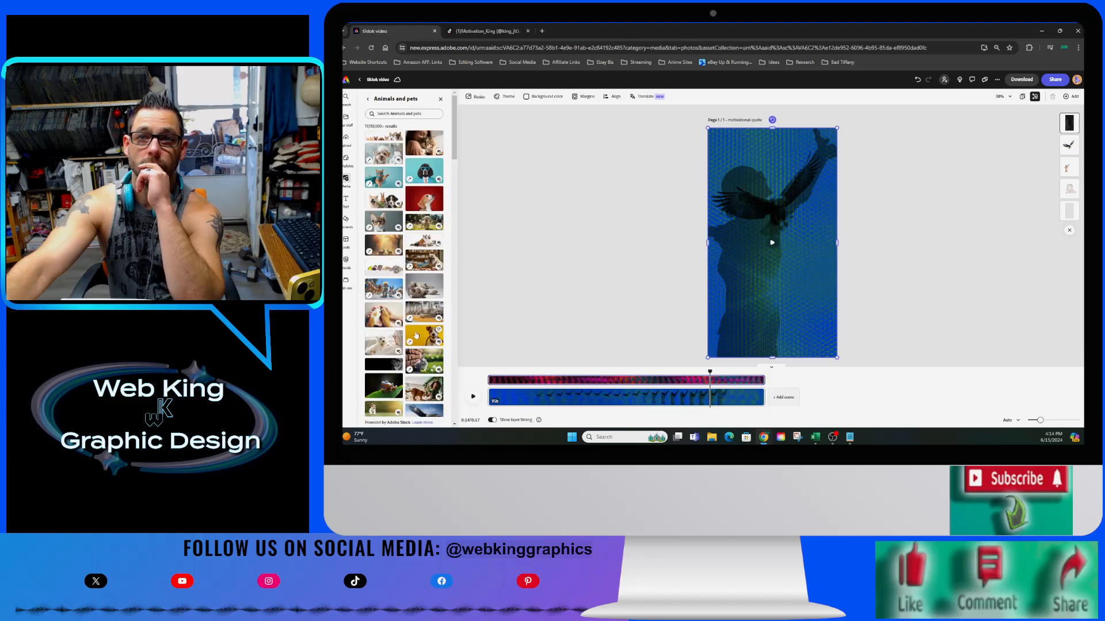
scroll(417, 335, "down", 5)
scroll(416, 335, "down", 2)
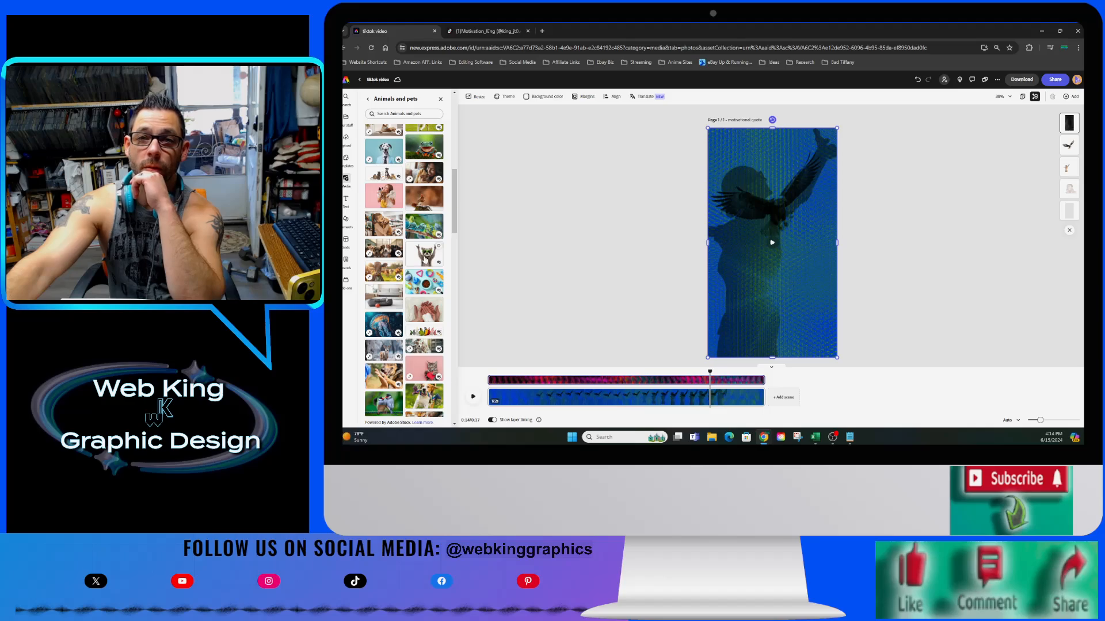
scroll(414, 309, "down", 3)
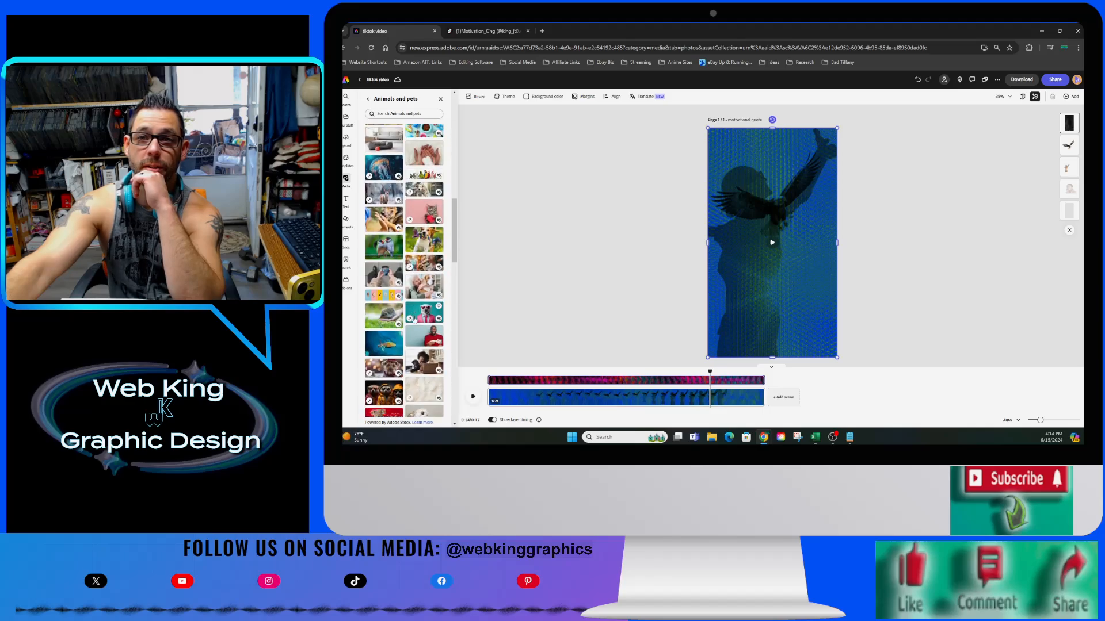
scroll(414, 319, "down", 3)
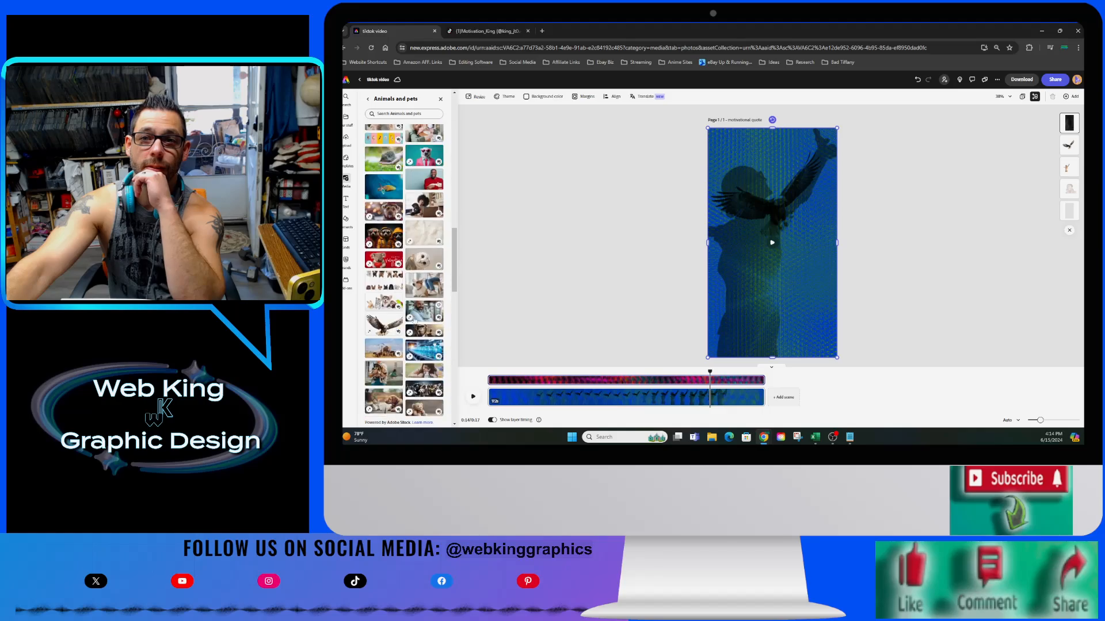
scroll(414, 320, "down", 3)
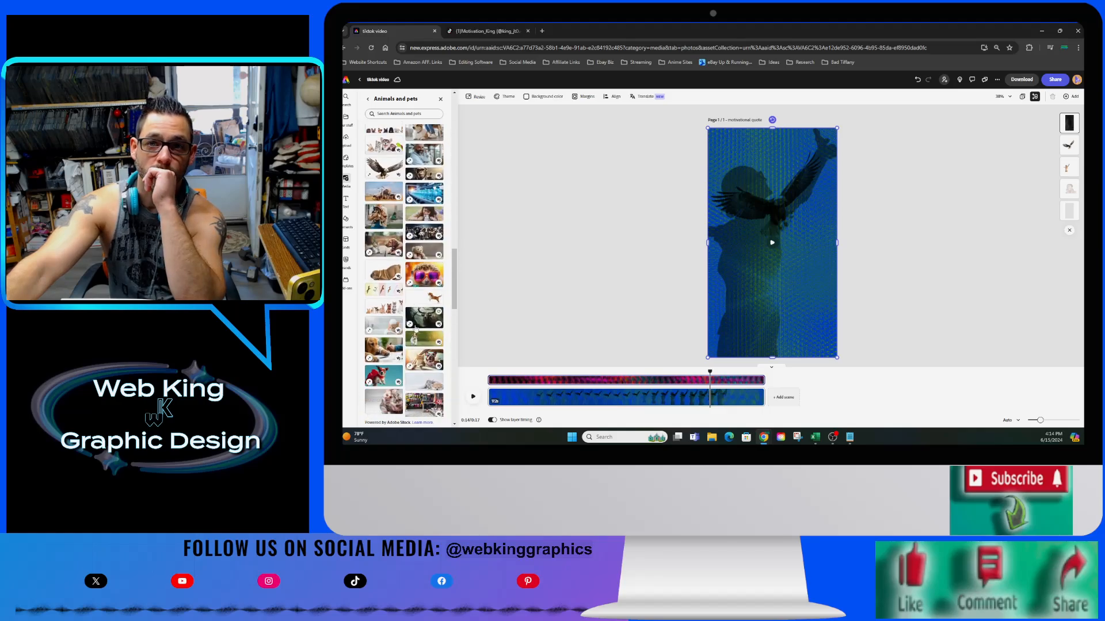
scroll(416, 357, "down", 4)
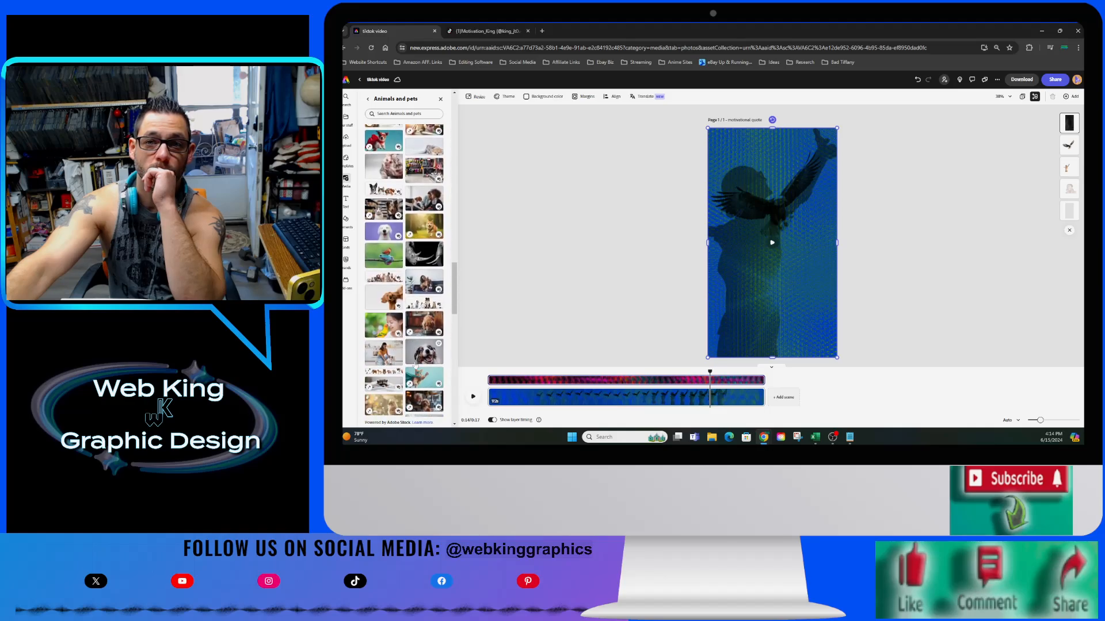
scroll(415, 364, "down", 2)
scroll(415, 365, "down", 3)
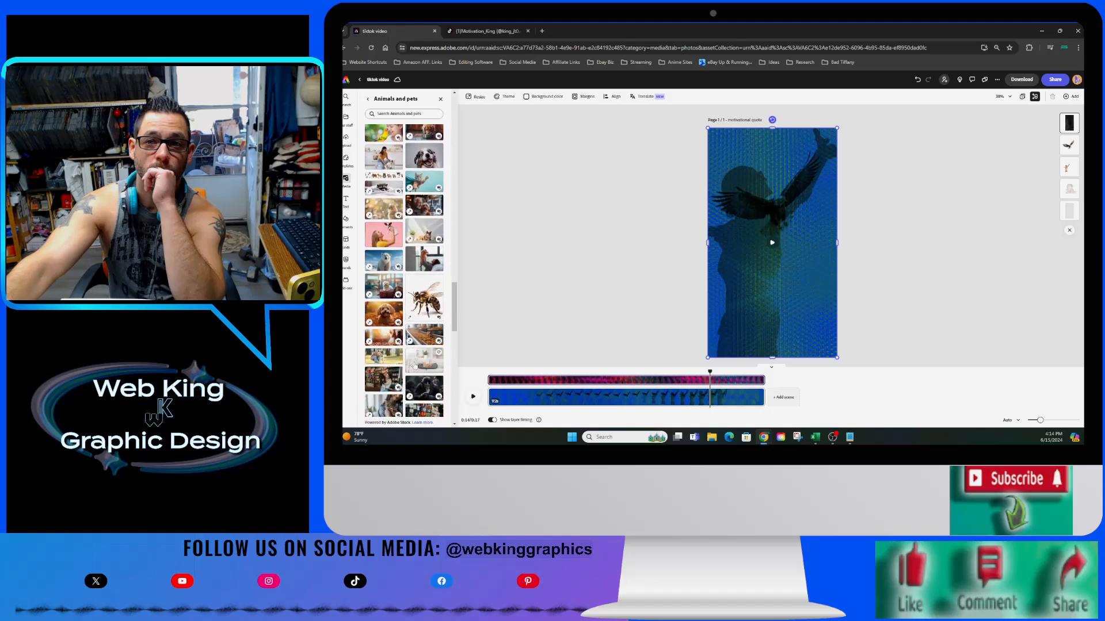
scroll(415, 365, "down", 3)
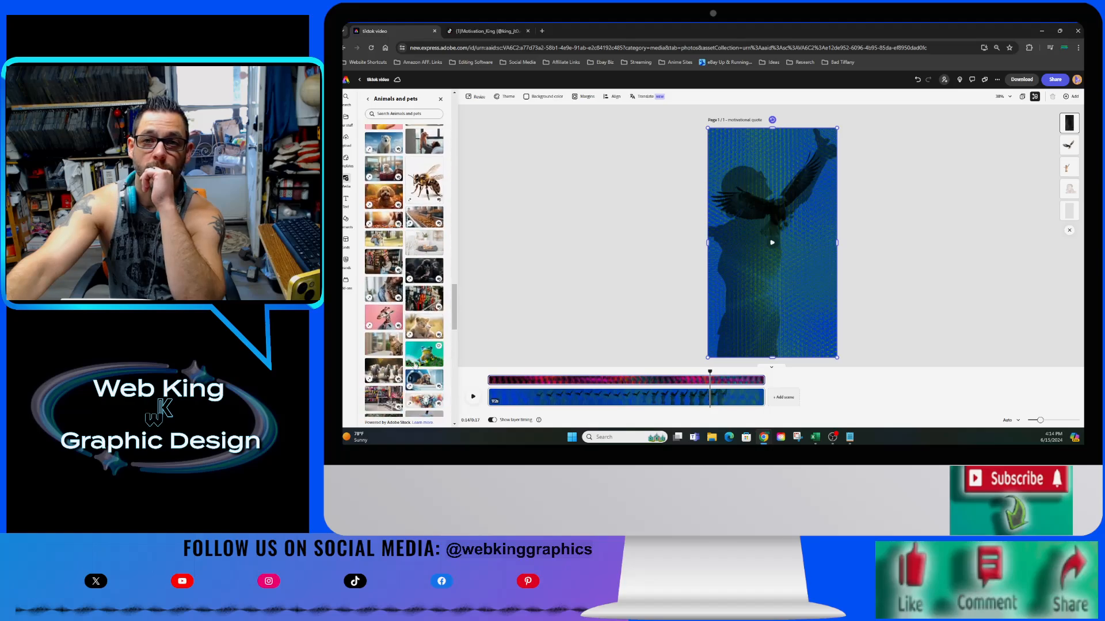
scroll(415, 365, "down", 1)
scroll(415, 364, "down", 3)
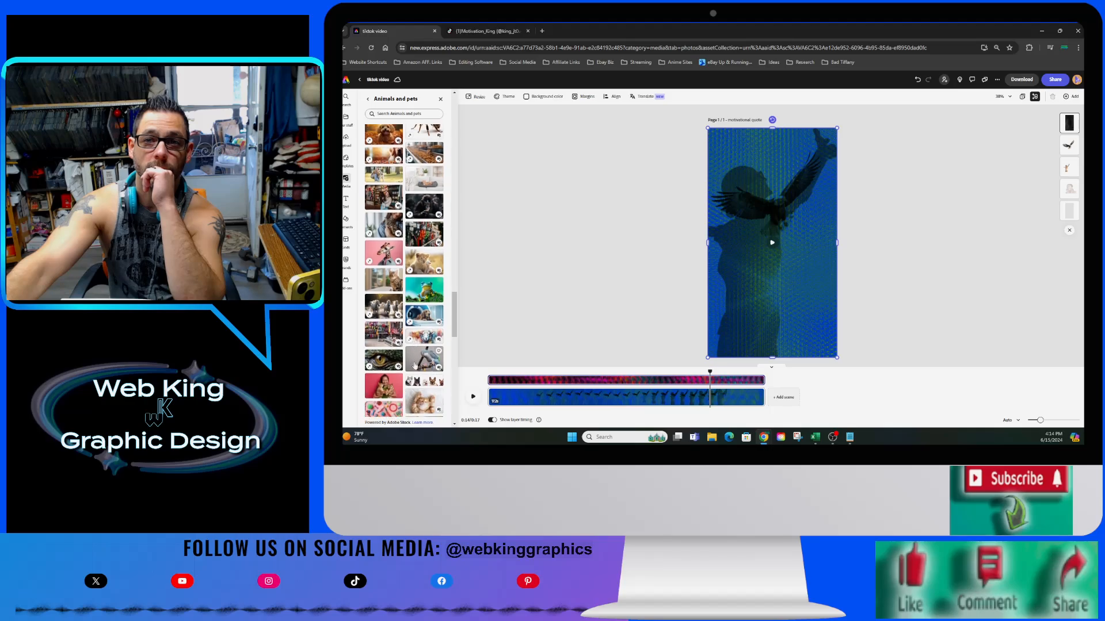
scroll(415, 364, "down", 2)
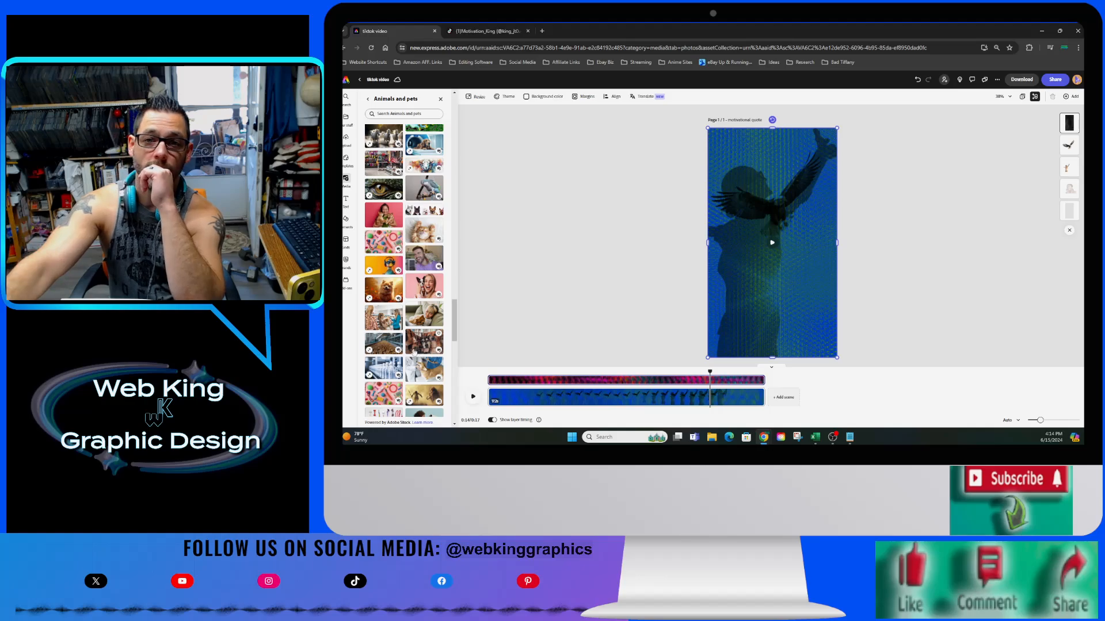
scroll(416, 362, "down", 3)
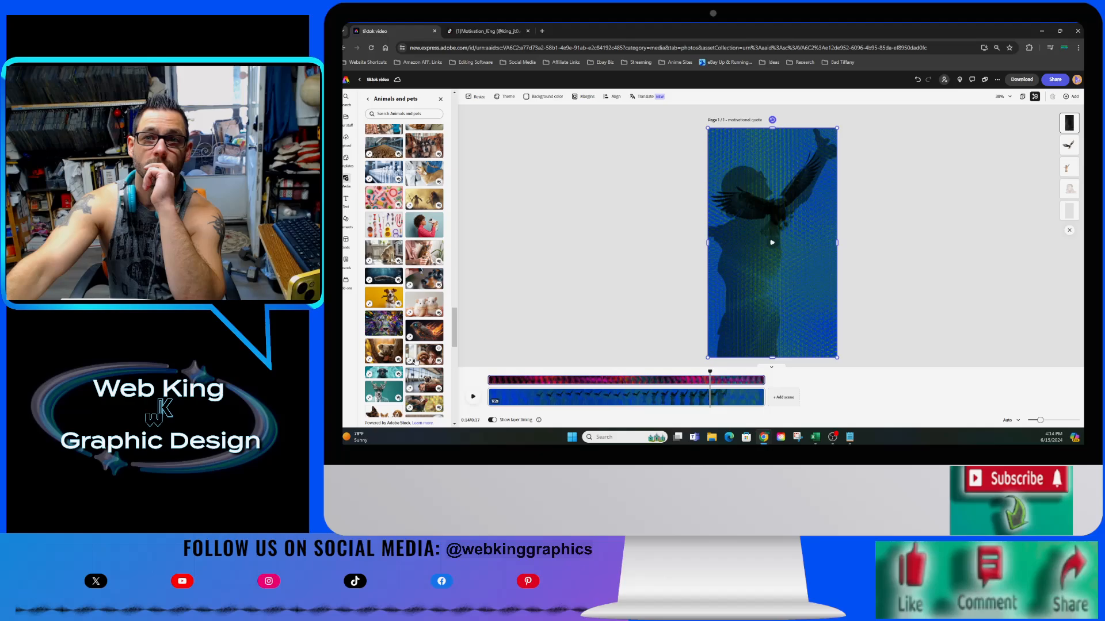
scroll(416, 361, "down", 3)
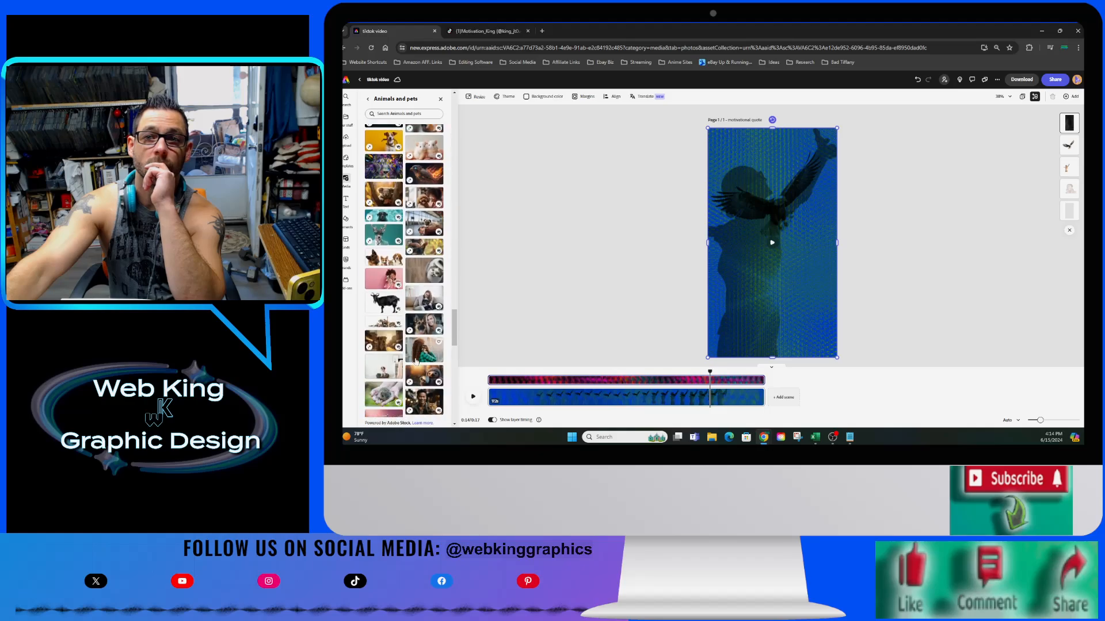
scroll(415, 361, "down", 3)
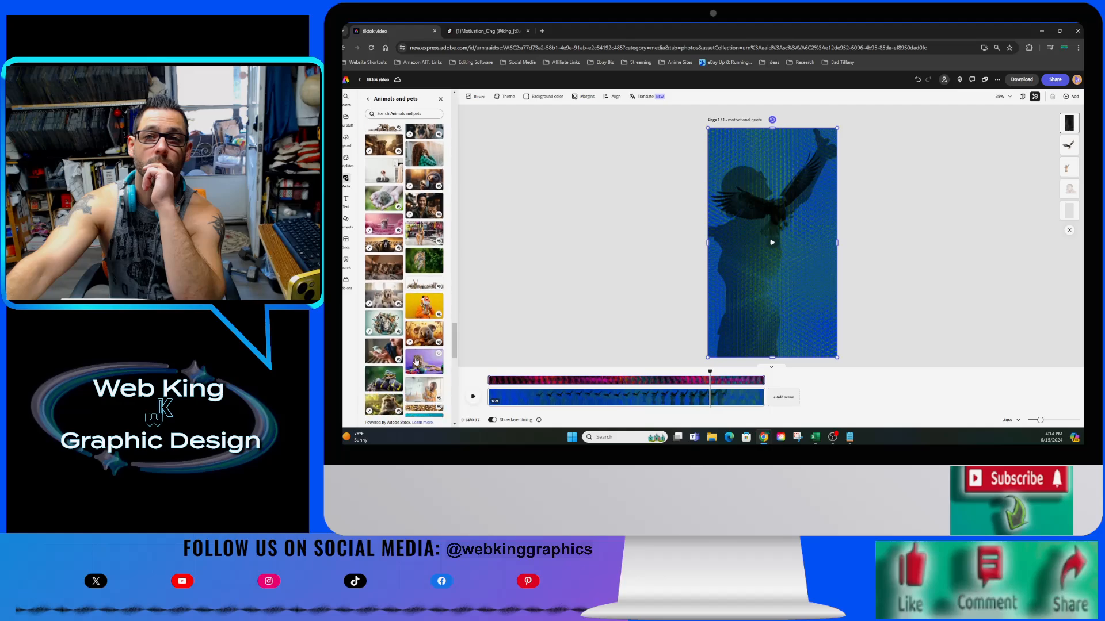
scroll(415, 361, "down", 1)
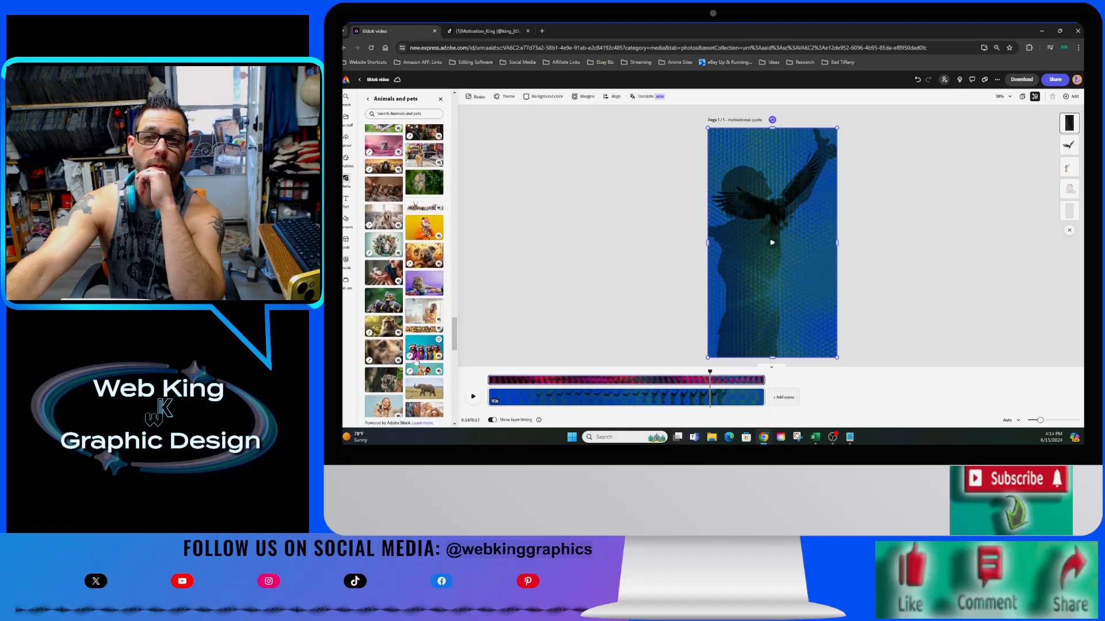
scroll(416, 357, "down", 3)
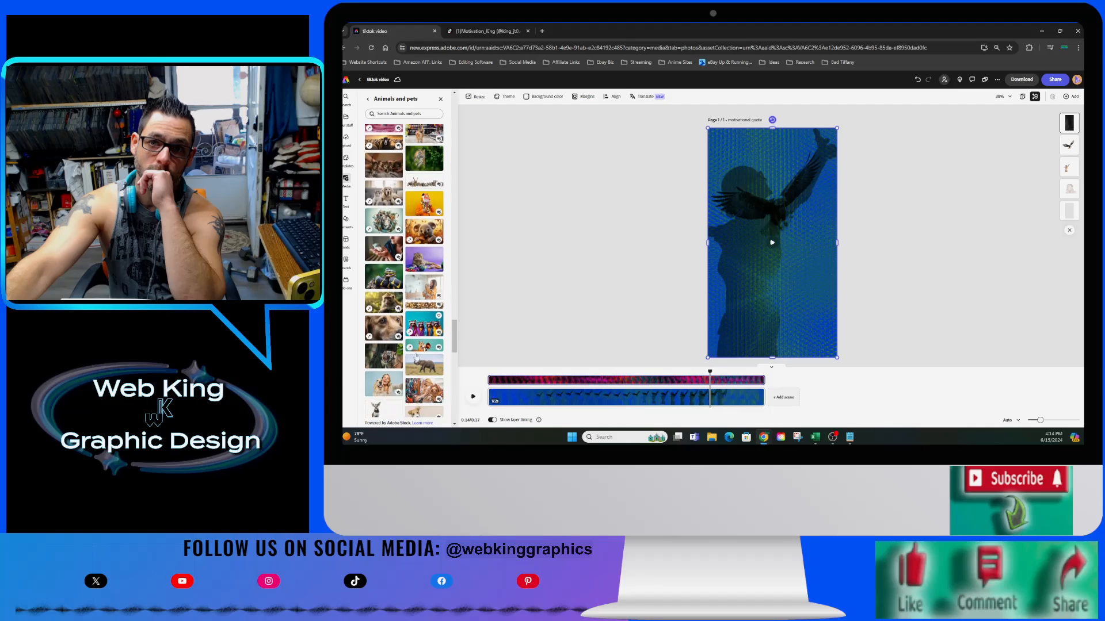
scroll(416, 356, "down", 2)
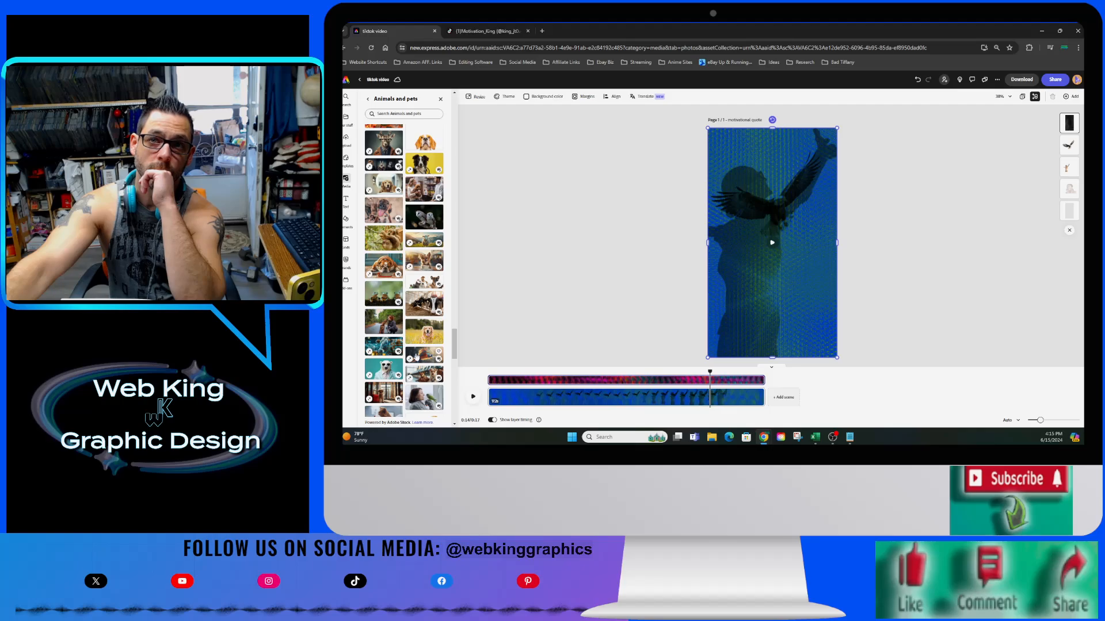
scroll(416, 357, "down", 1)
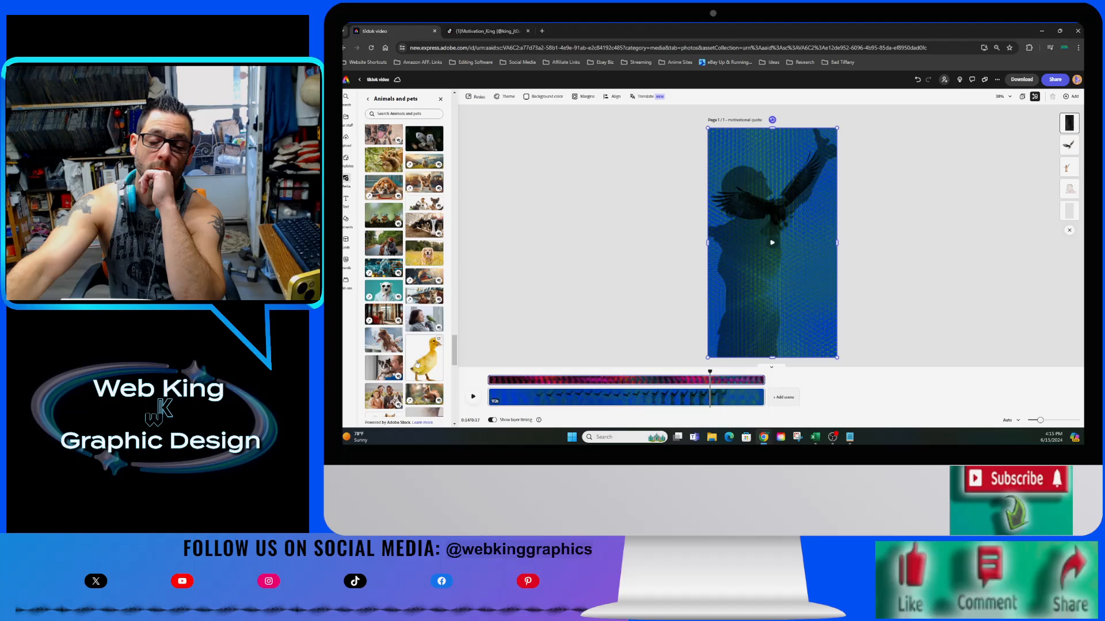
scroll(418, 367, "down", 3)
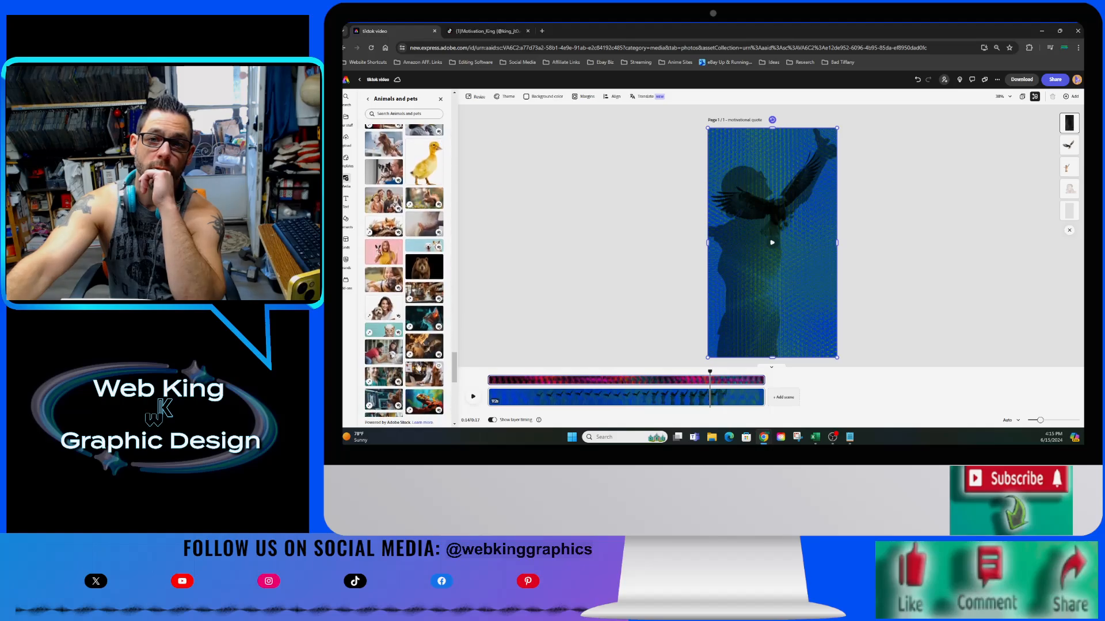
Search the Animals and pets photo collection for "lion".
left_click(403, 113)
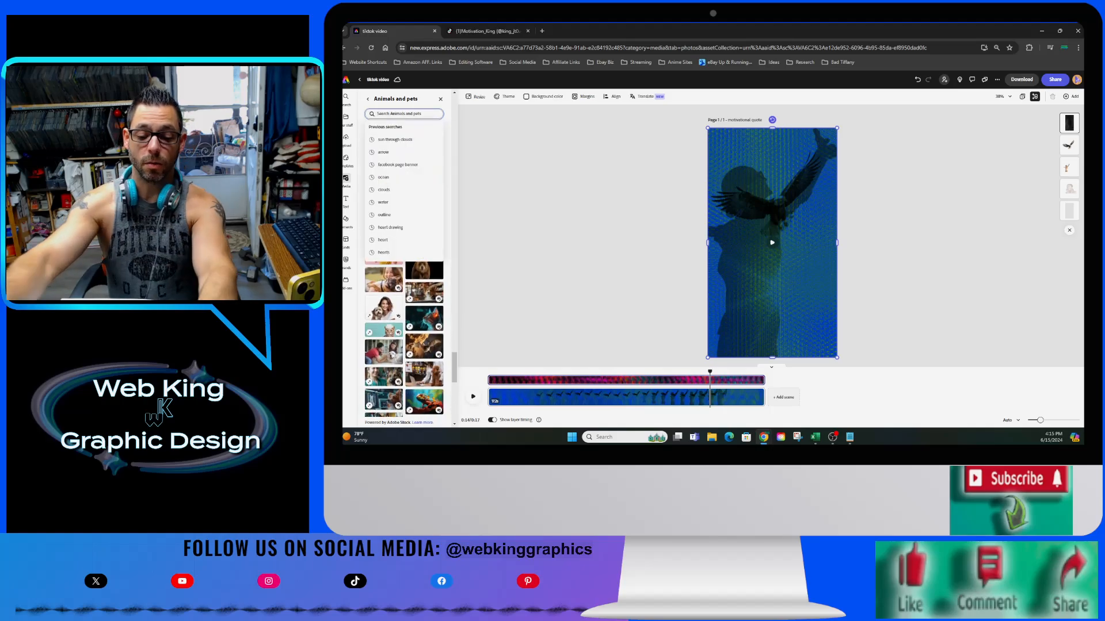
type("lion")
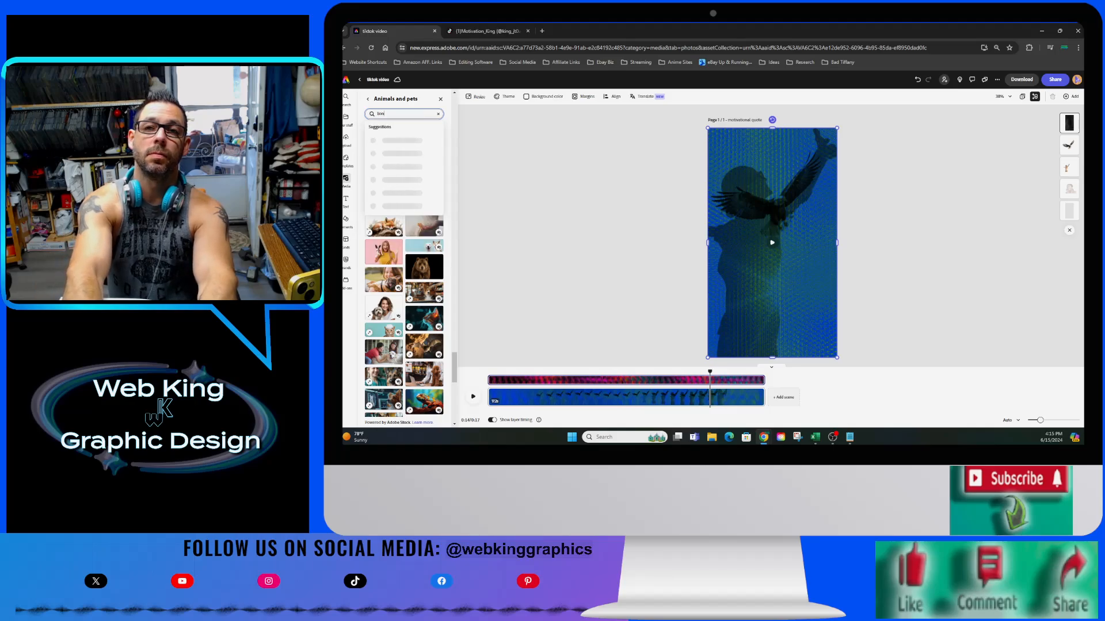
key("Return")
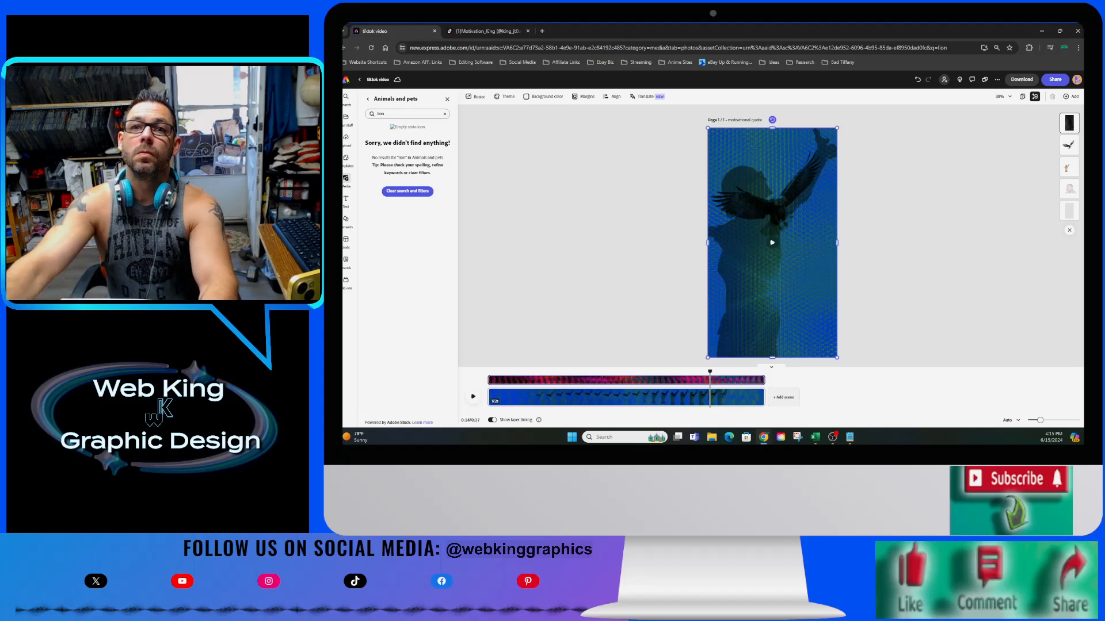
Search the Animals and pets collection for "tiger" instead, return to the general photos and close the media library.
key("BackSpace")
key("BackSpace")
key("BackSpace")
key("BackSpace")
type("t")
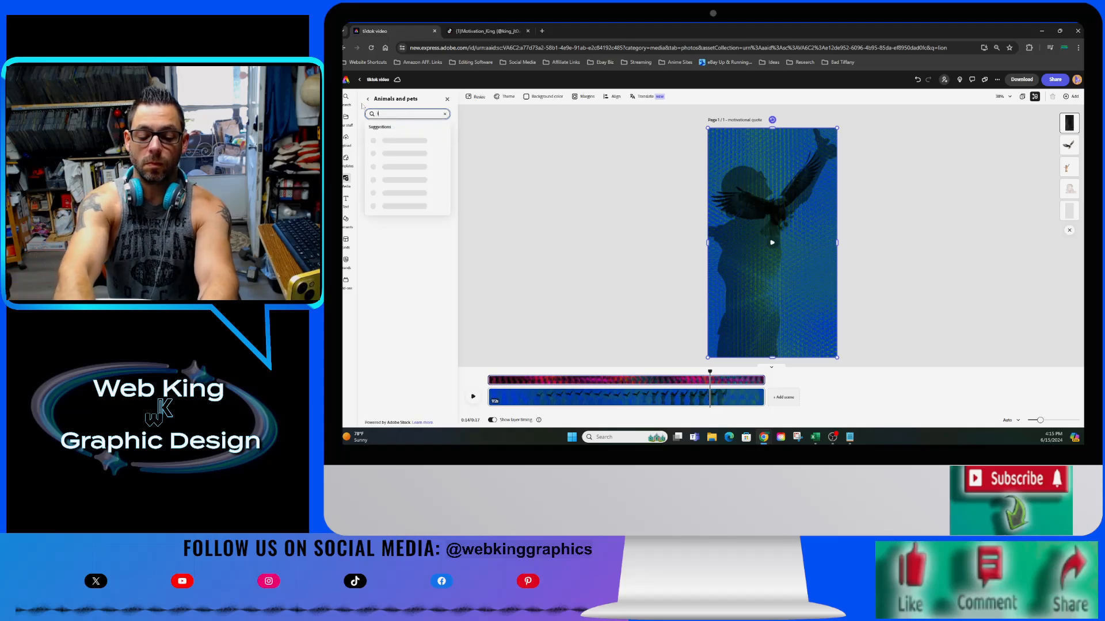
type("iger")
key("Return")
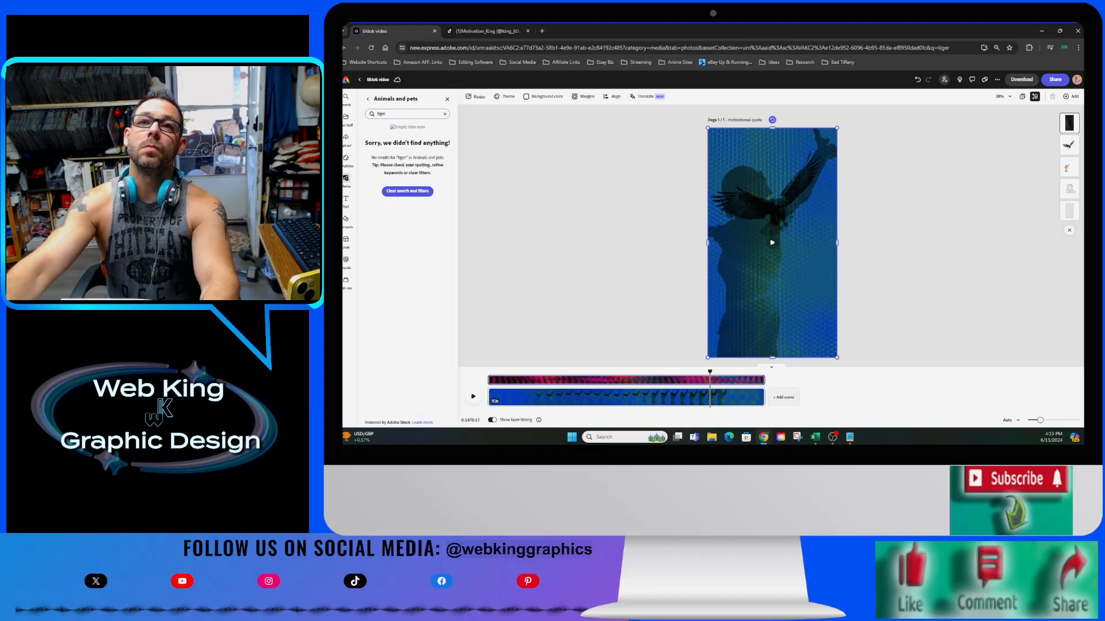
left_click(368, 99)
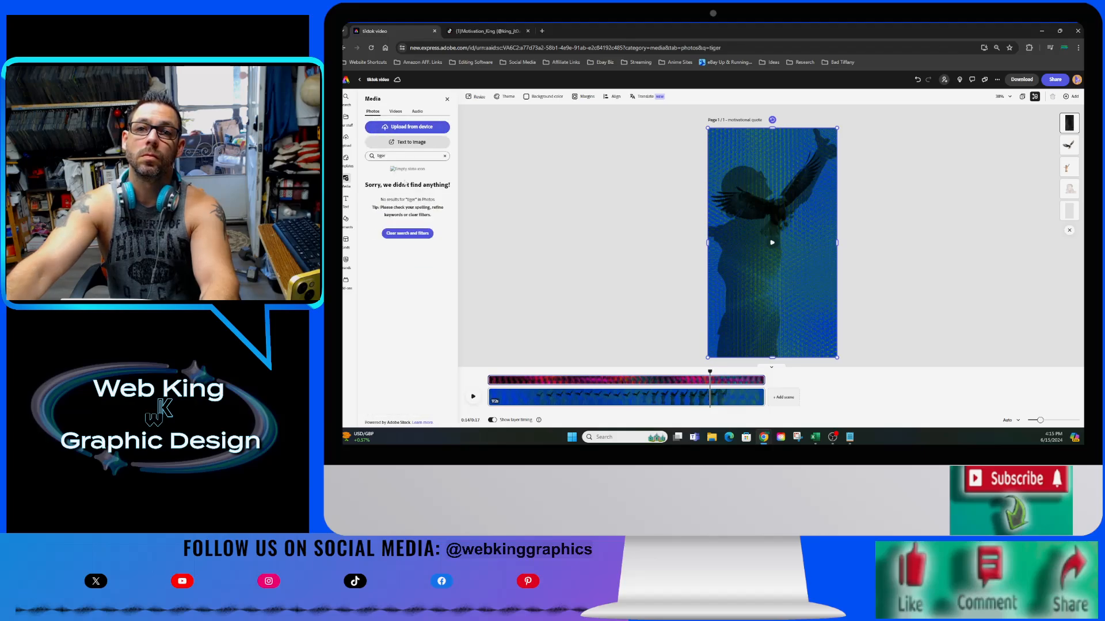
left_click(446, 100)
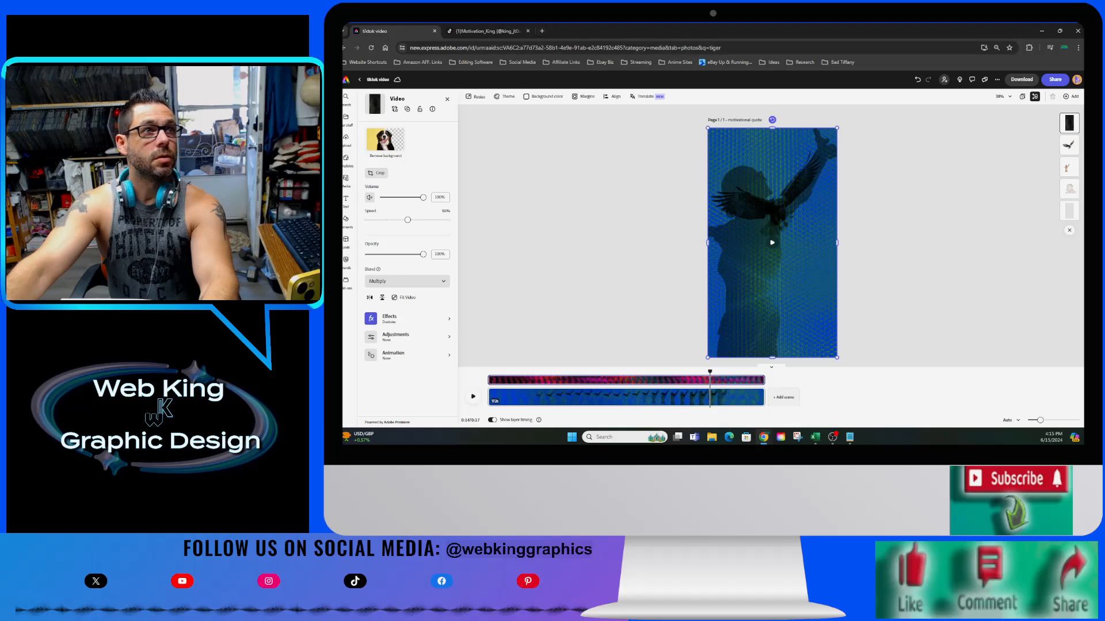
Switch to Adobe Firefly and generate images from the prompt "a large tiger in the distance looking to the side with a sunset background".
left_click_drag(344, 221, 571, 28)
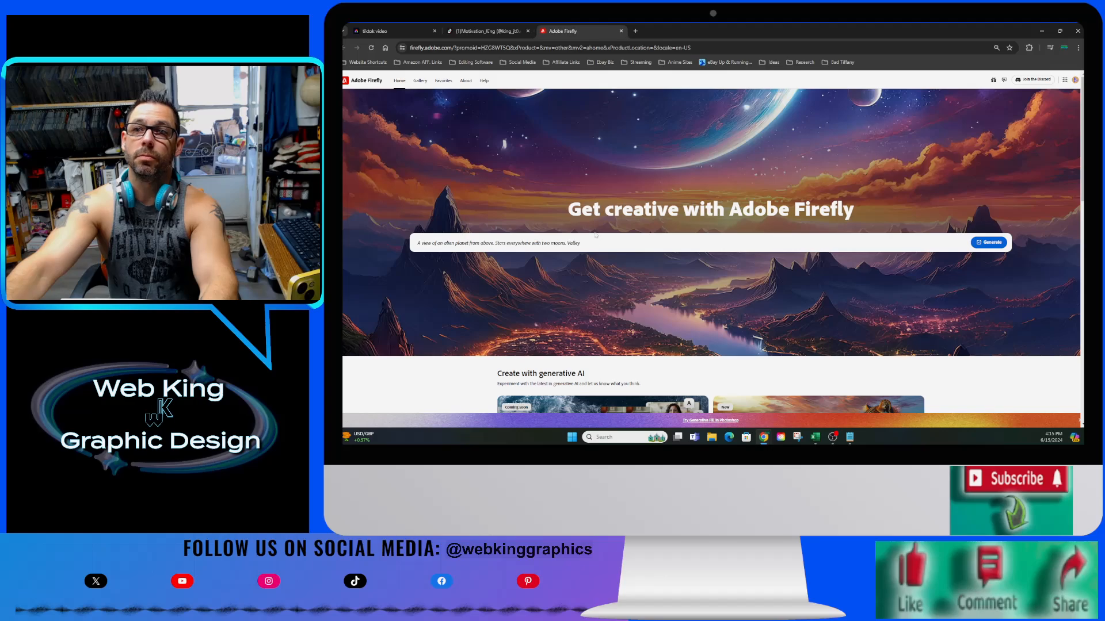
left_click(598, 244)
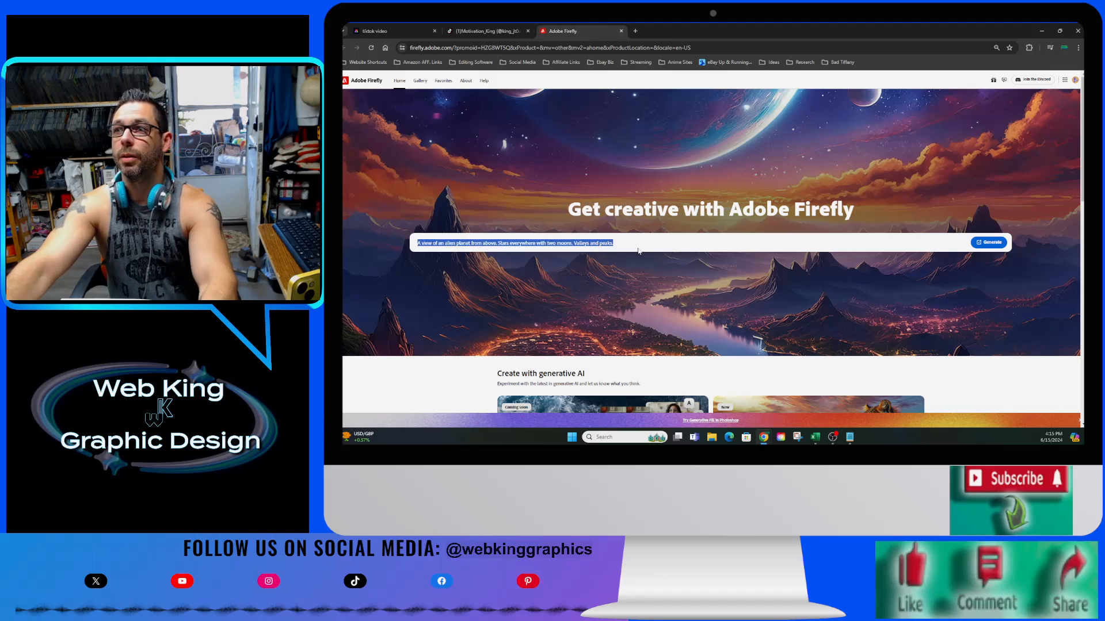
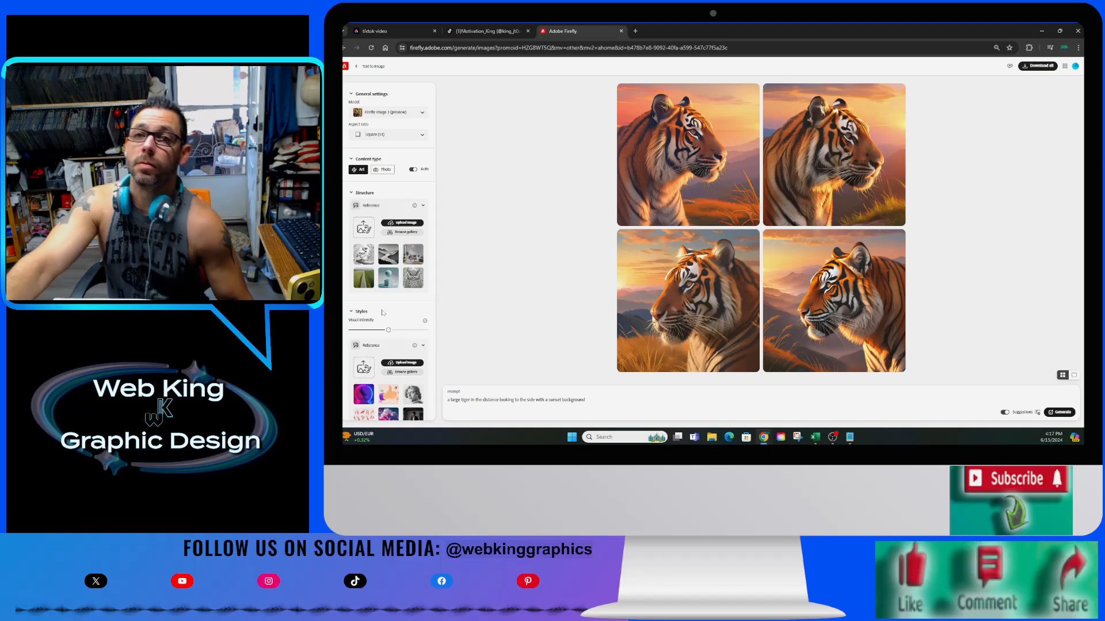
Look over the generation settings and download all four generated tiger images.
scroll(382, 316, "down", 5)
scroll(382, 333, "up", 4)
scroll(381, 334, "up", 1)
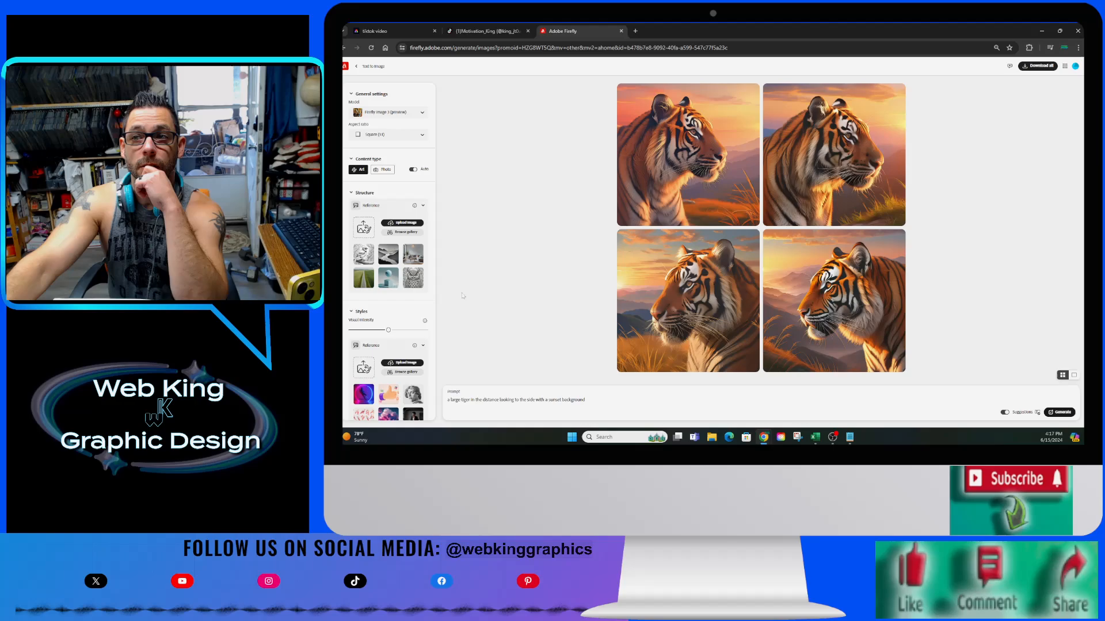
left_click(1039, 66)
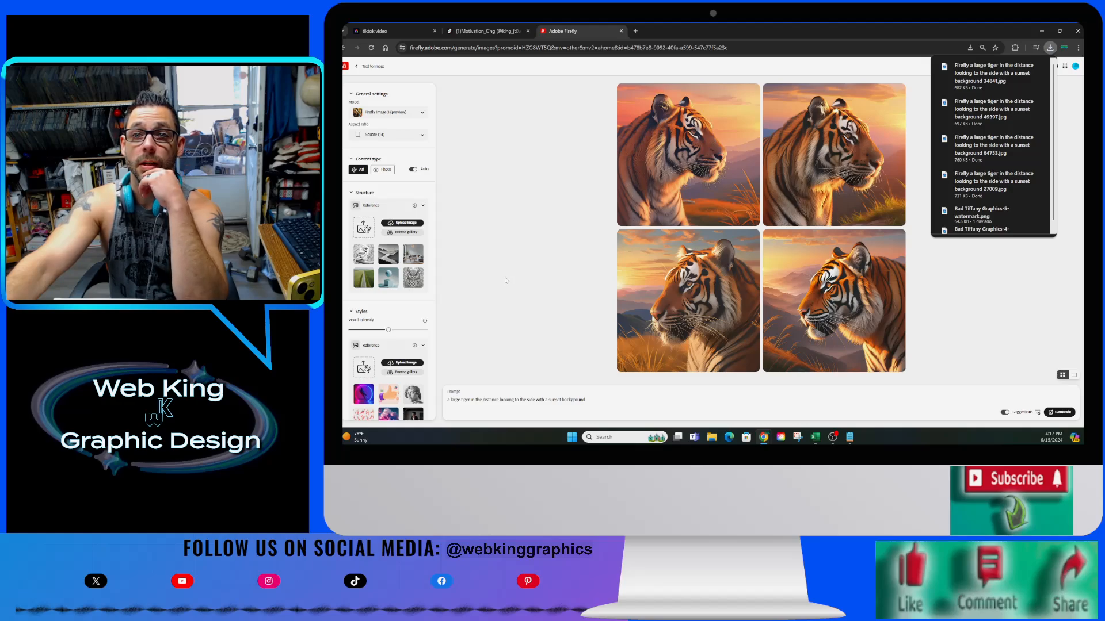
Set the color and tone effect for the tiger images to Vibrant colors.
scroll(399, 317, "down", 5)
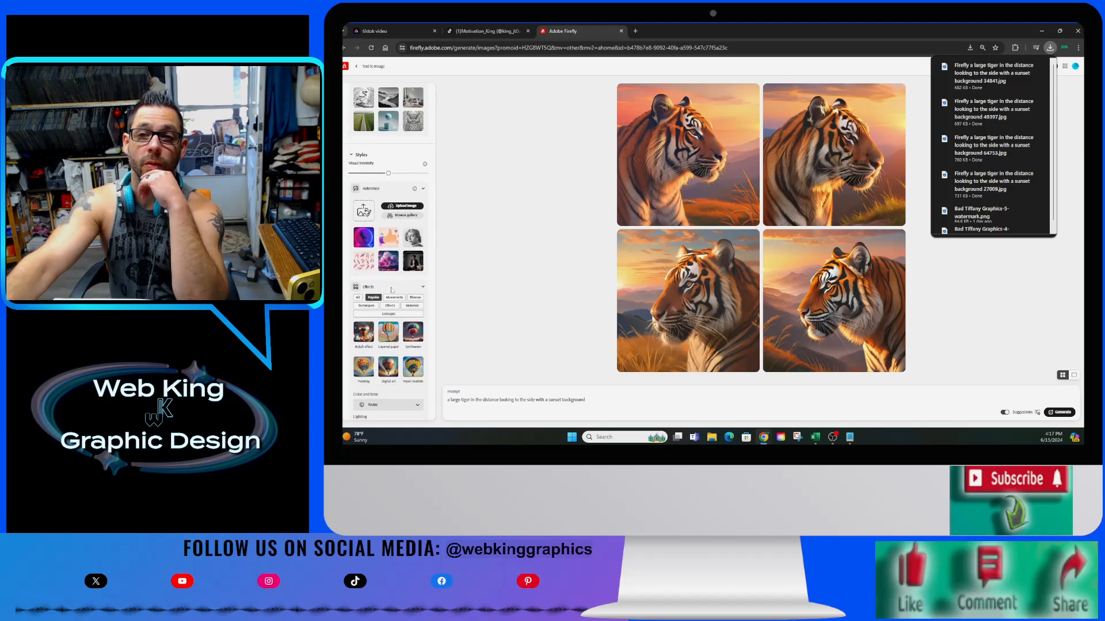
scroll(391, 290, "up", 1)
scroll(389, 320, "down", 2)
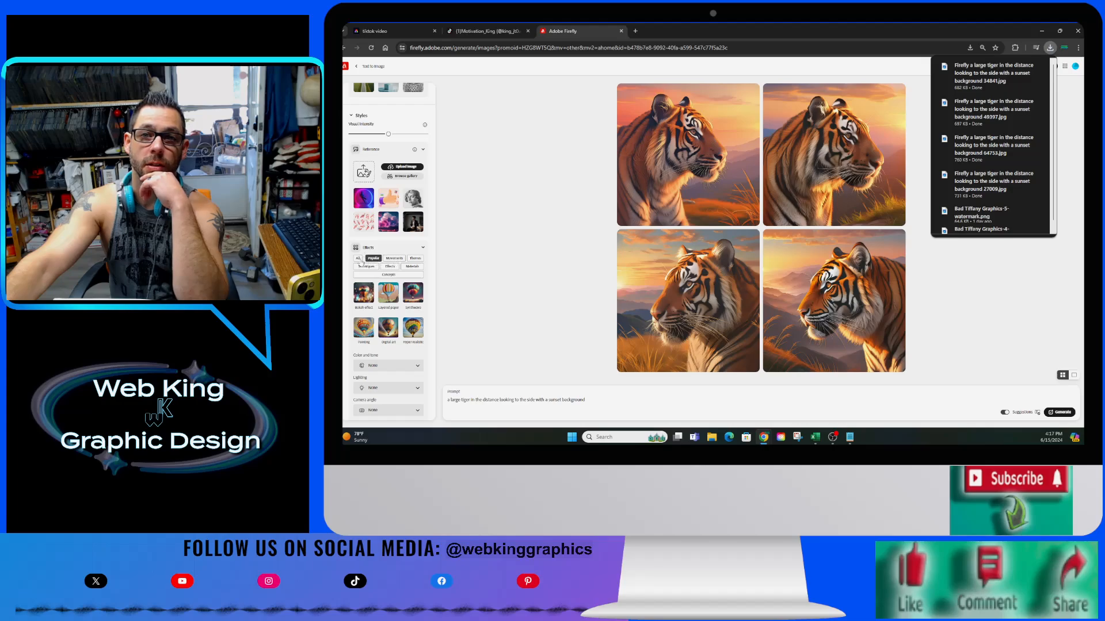
scroll(397, 354, "down", 1)
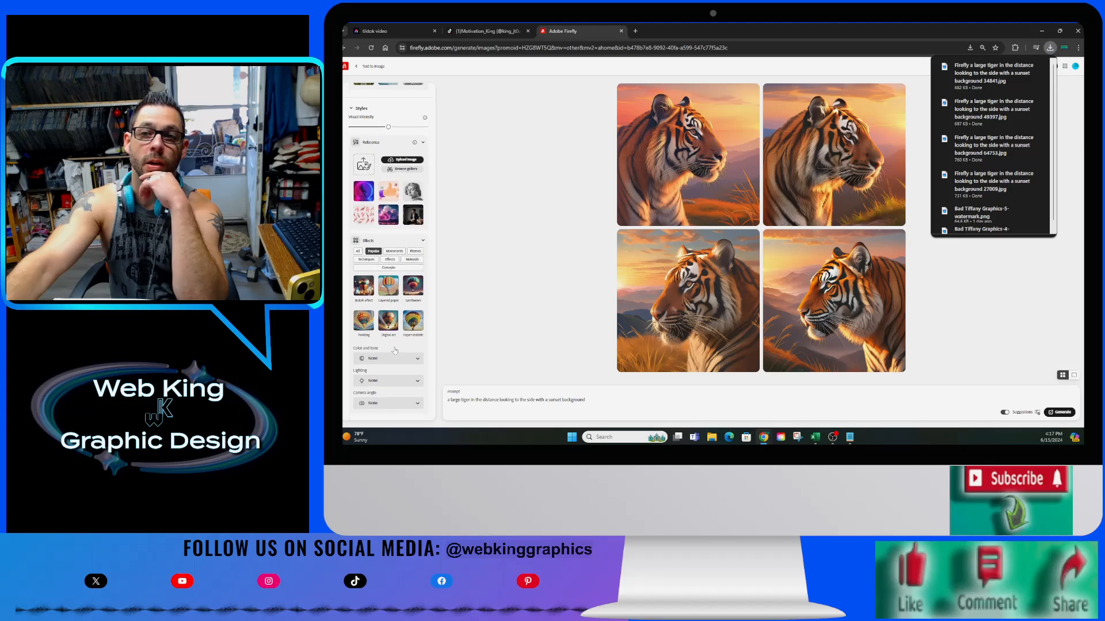
left_click(398, 359)
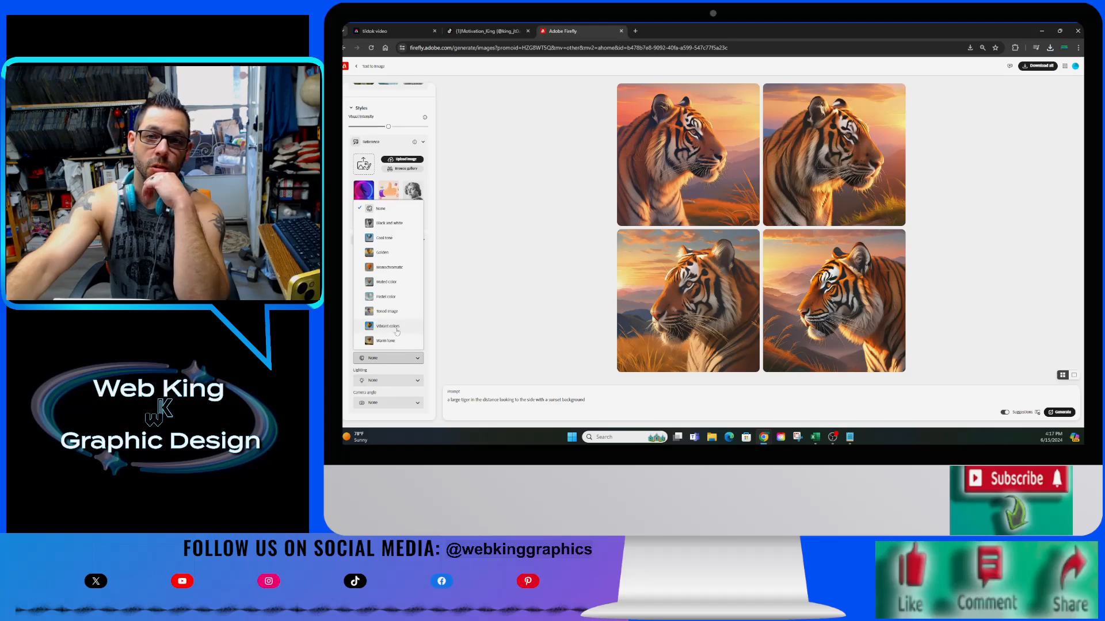
left_click(397, 327)
Download all four generated tiger images again.
left_click(389, 401)
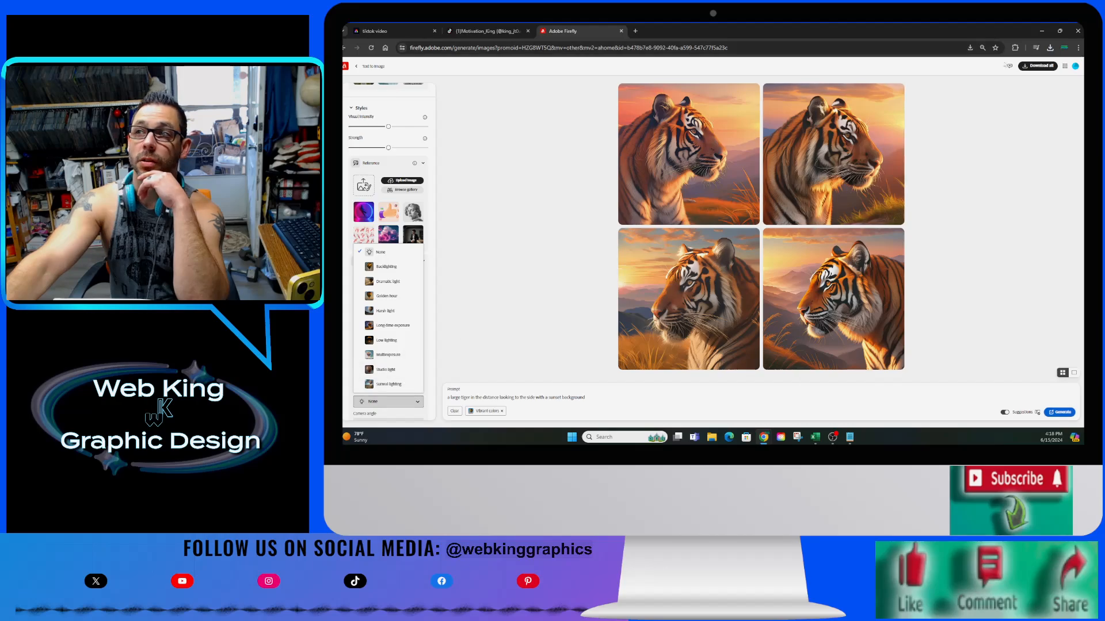
left_click(1038, 66)
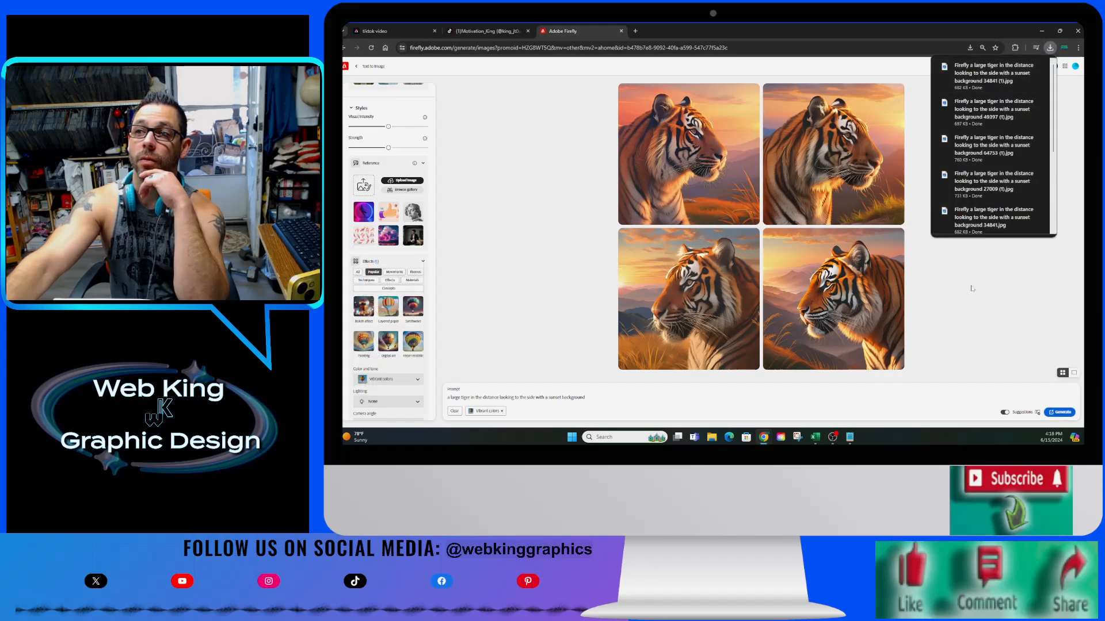
Set the lighting effect to Sunset lighting and open the camera angle options.
scroll(383, 363, "down", 2)
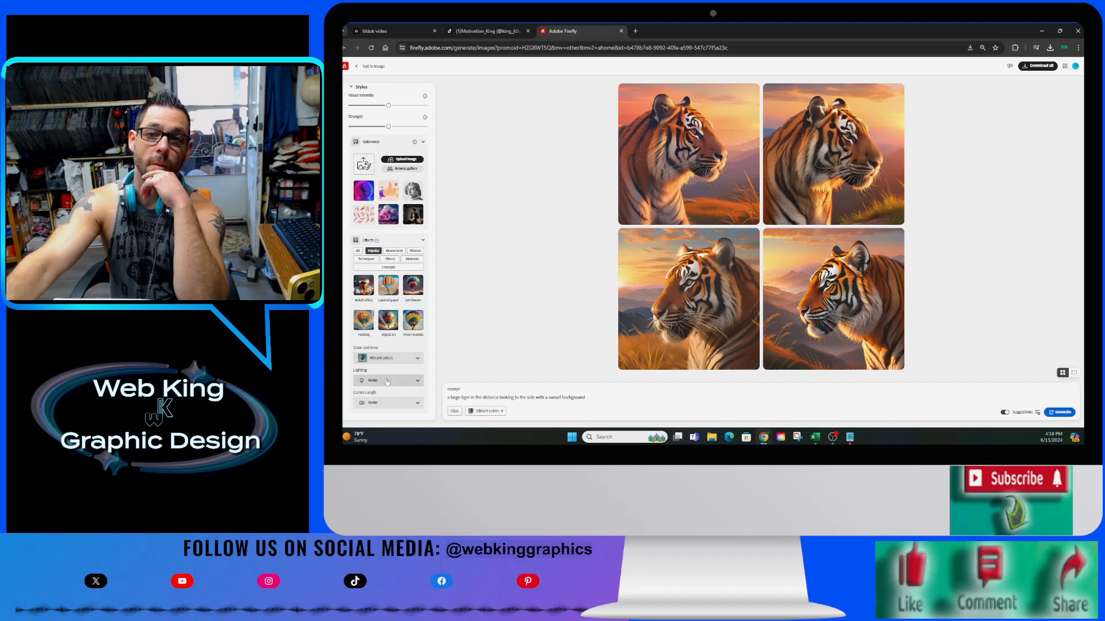
left_click(387, 382)
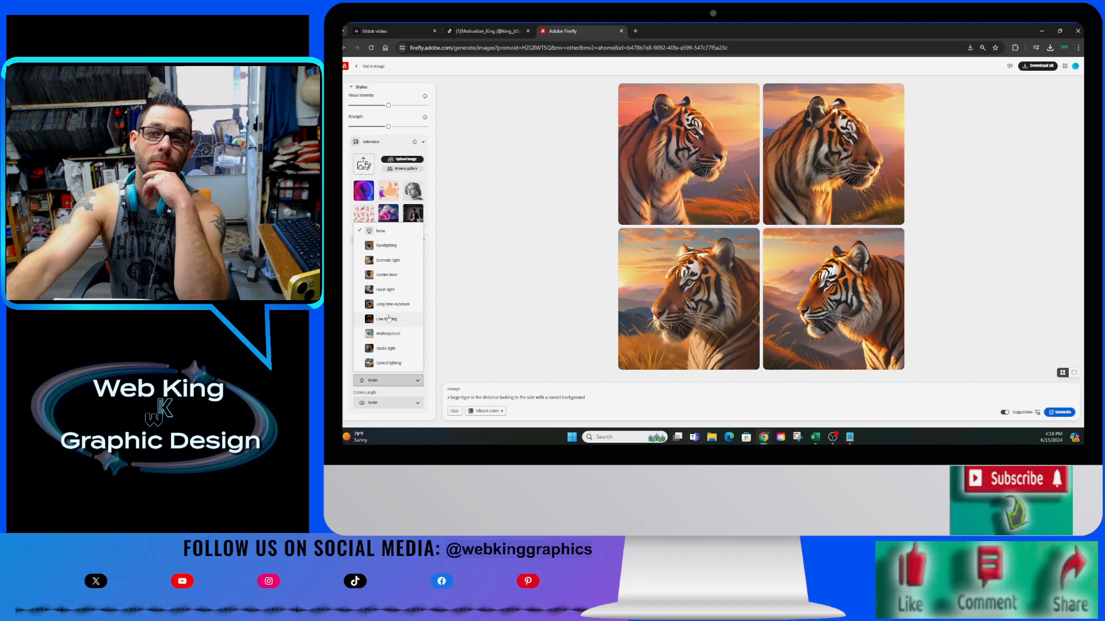
left_click(391, 364)
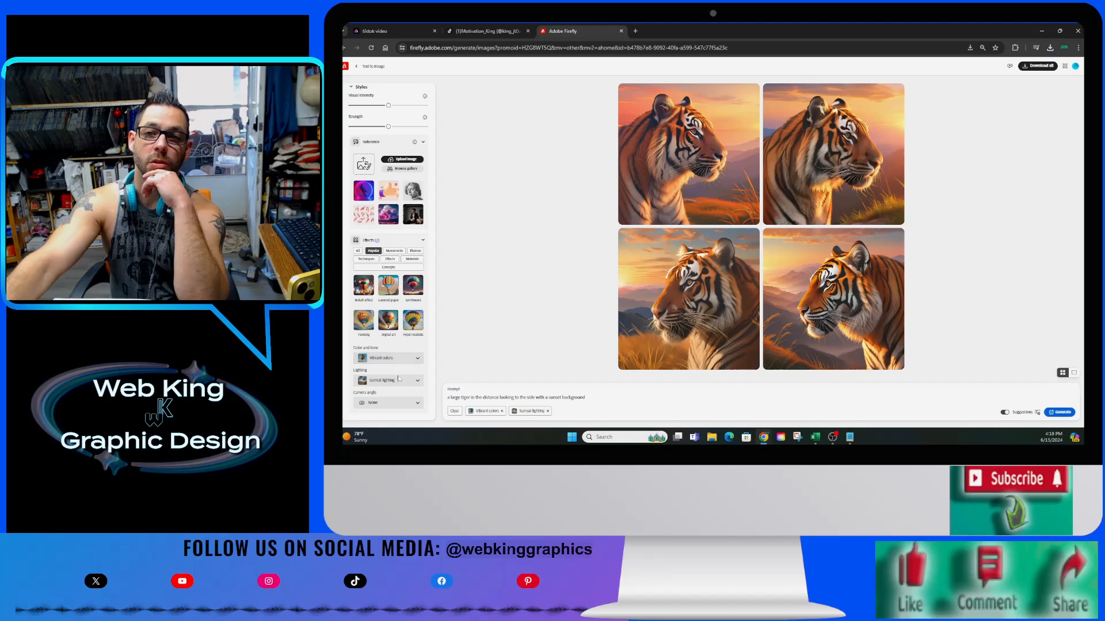
left_click(412, 404)
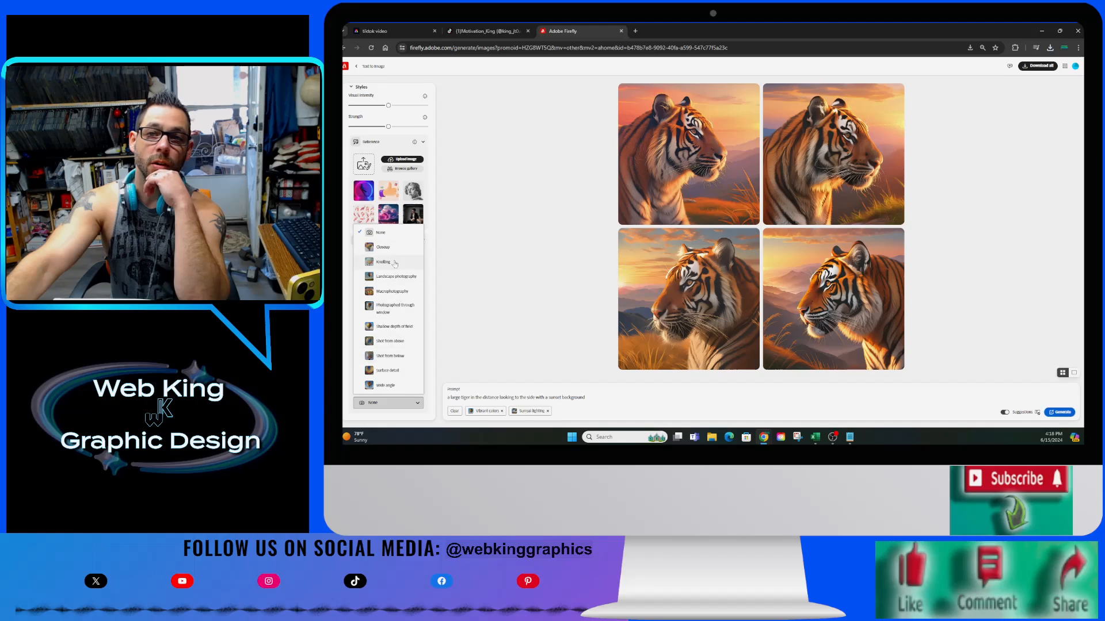
Generate the tiger images with the Photographed through window camera angle and download all results.
left_click(395, 308)
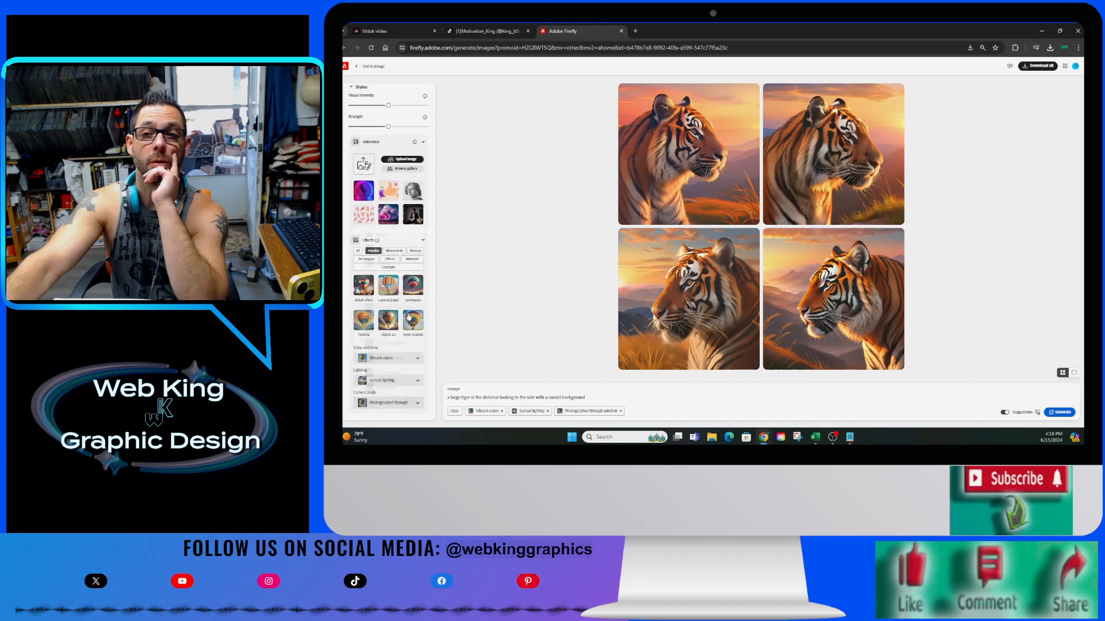
left_click(1062, 413)
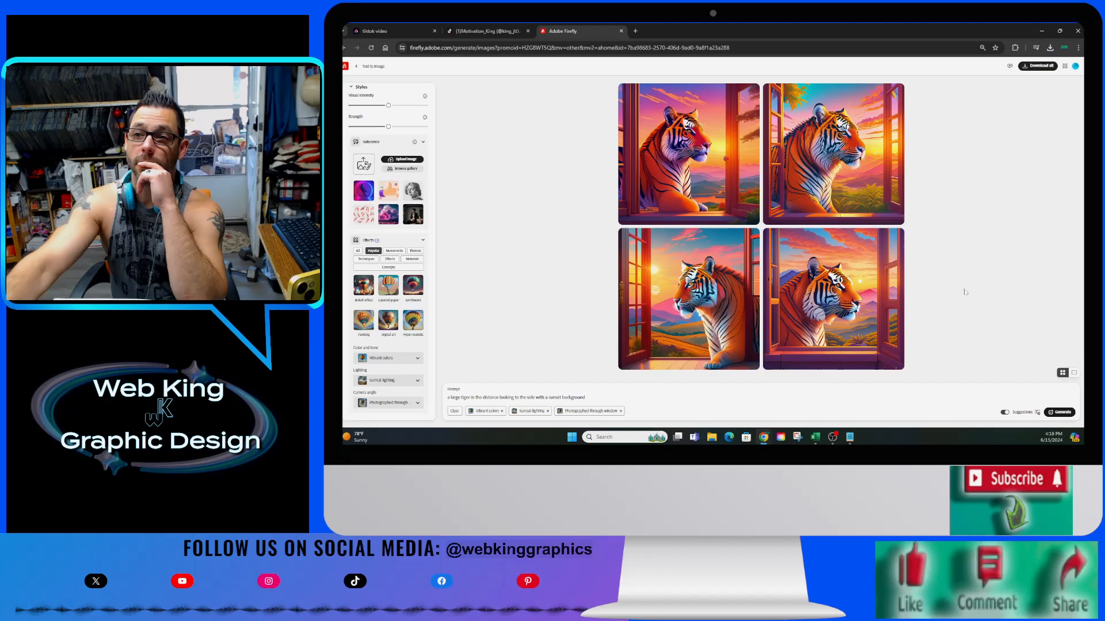
left_click(1041, 66)
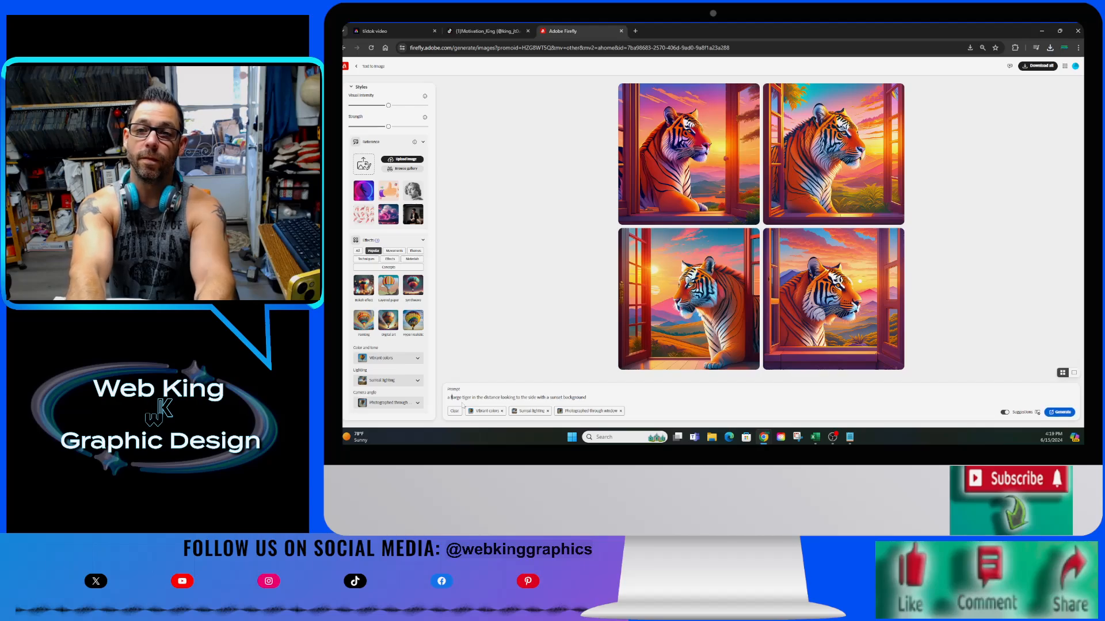
Change the prompt to begin "a full body view of a large tiger" and generate new images from it.
type("full ")
type("body ")
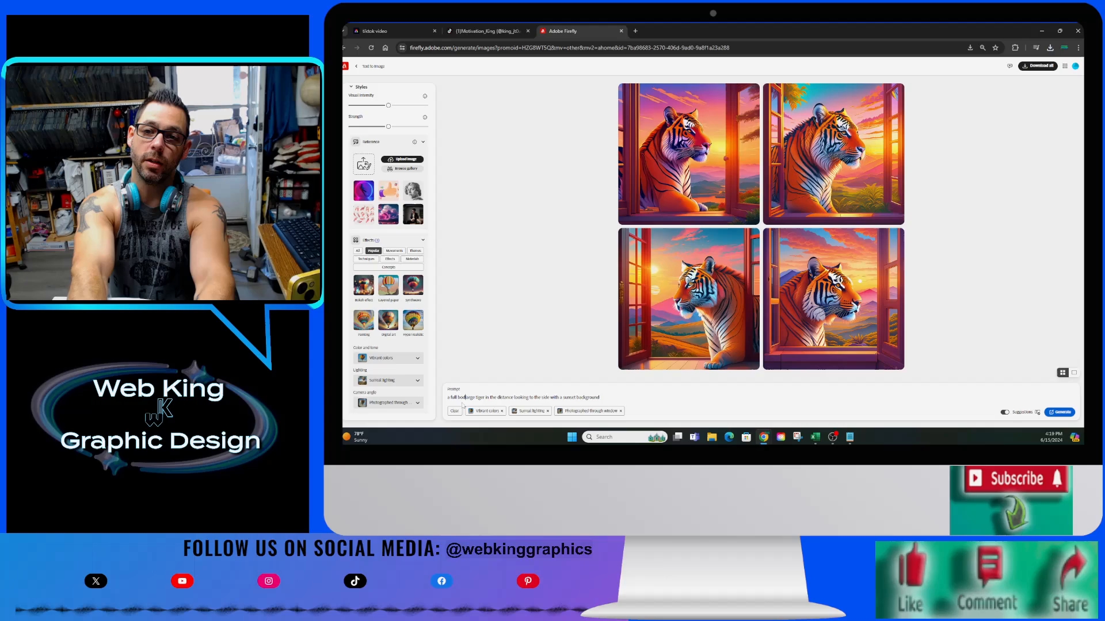
type("view of a")
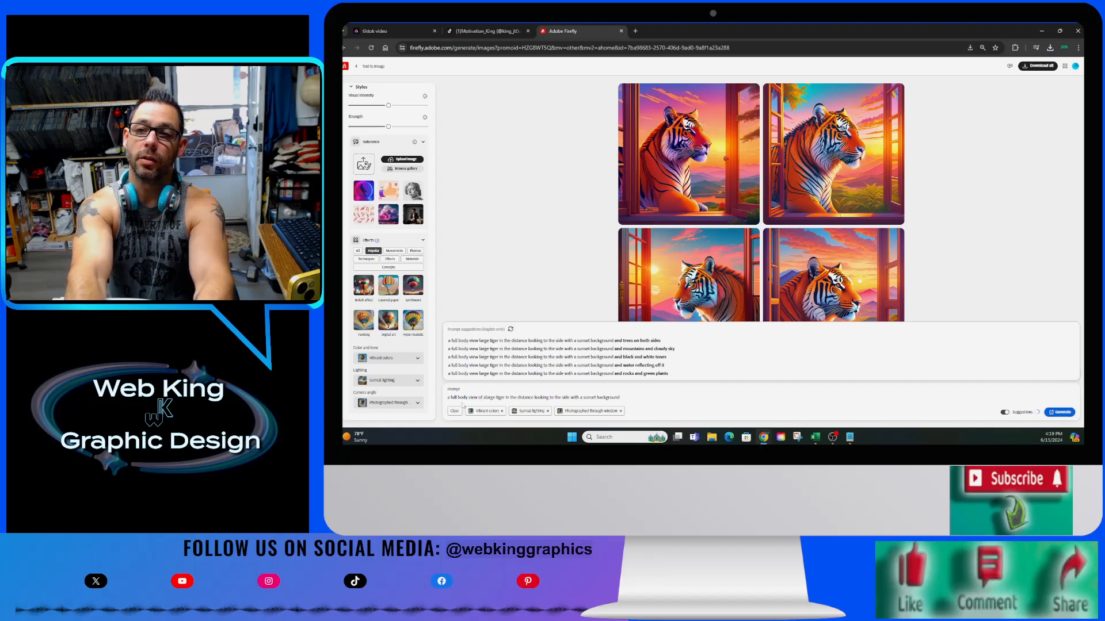
key("Return")
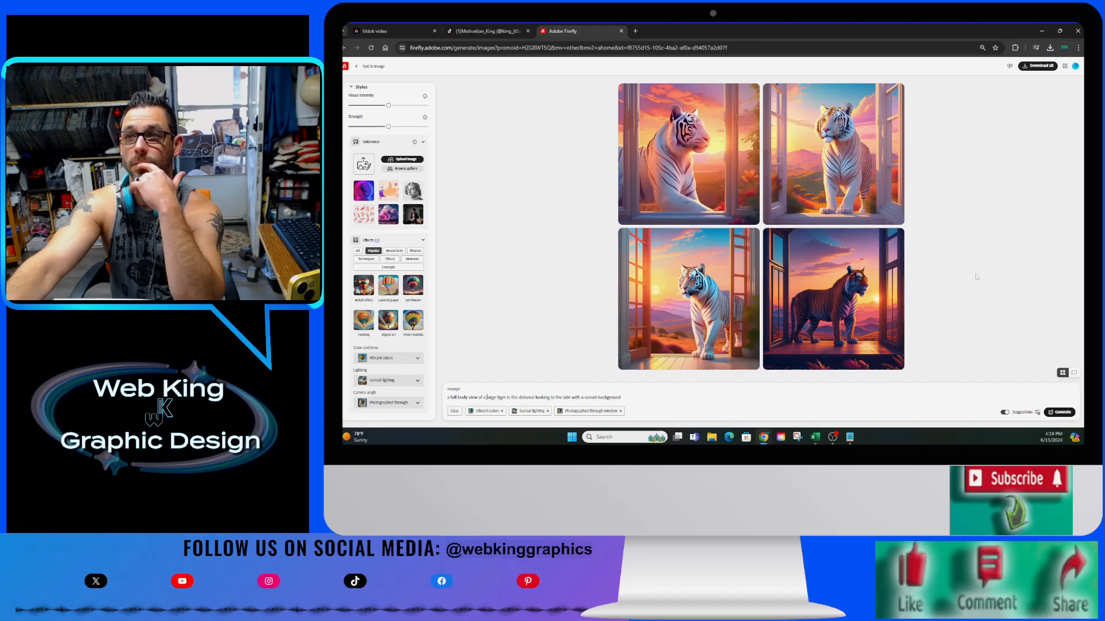
Download all the full-body tiger images, then generate and download another batch using the same prompt and settings.
left_click(1042, 66)
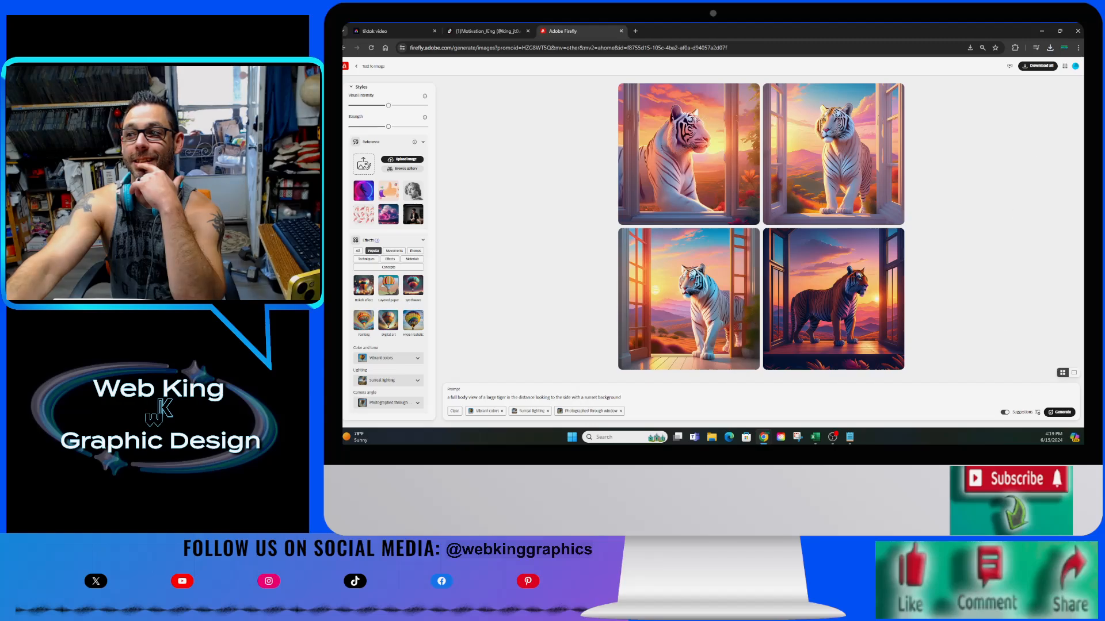
left_click(1058, 412)
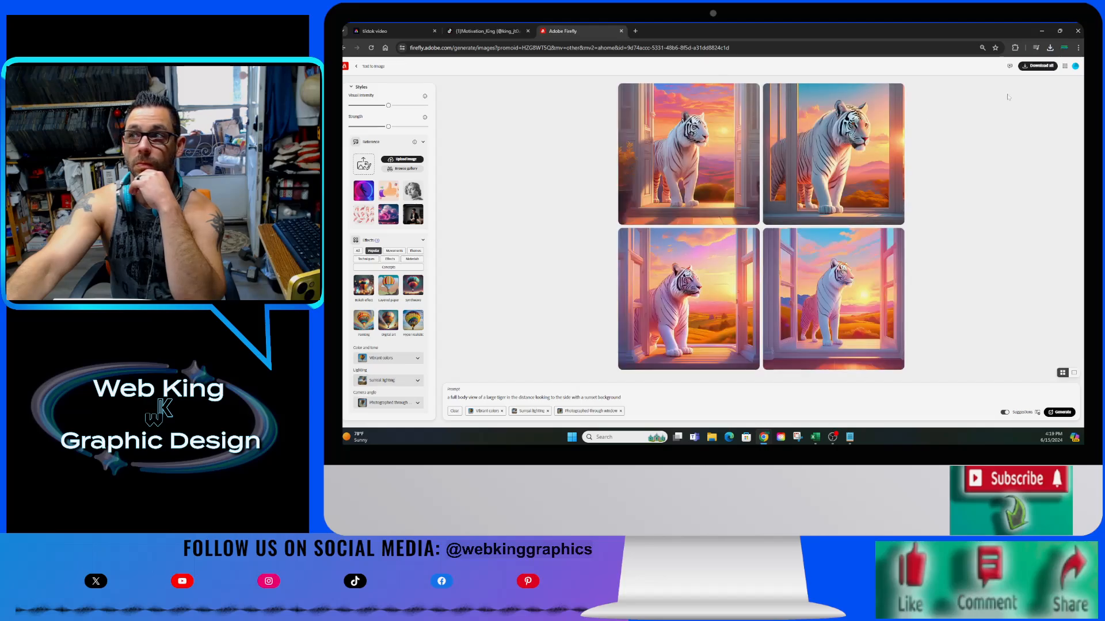
left_click(1036, 67)
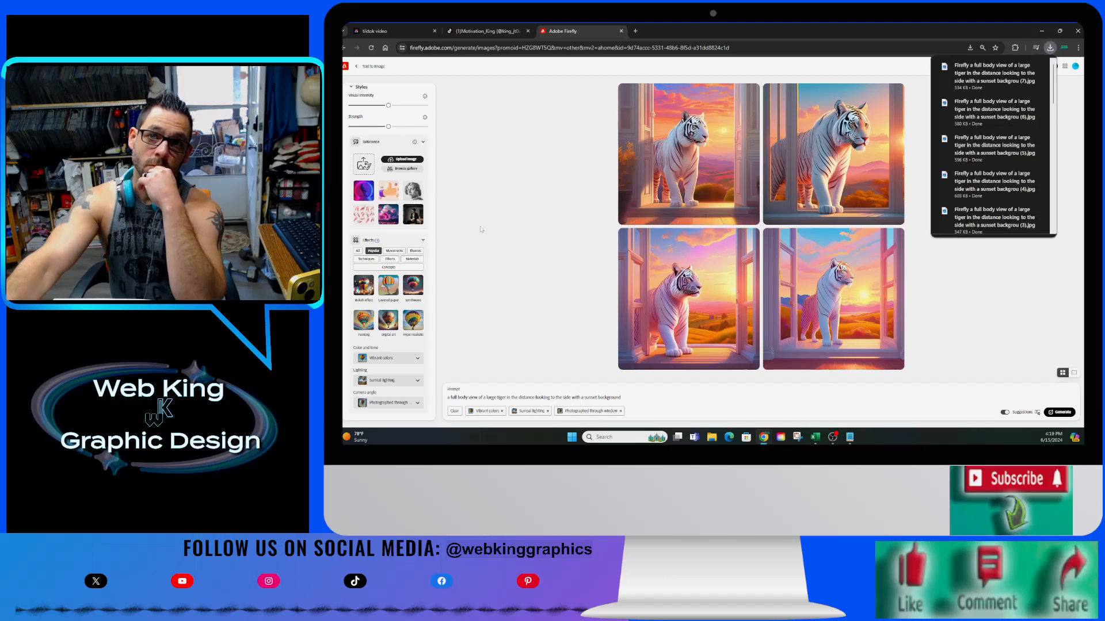
Switch the content type to Photo, generate new tiger images and download all of them.
scroll(391, 259, "up", 3)
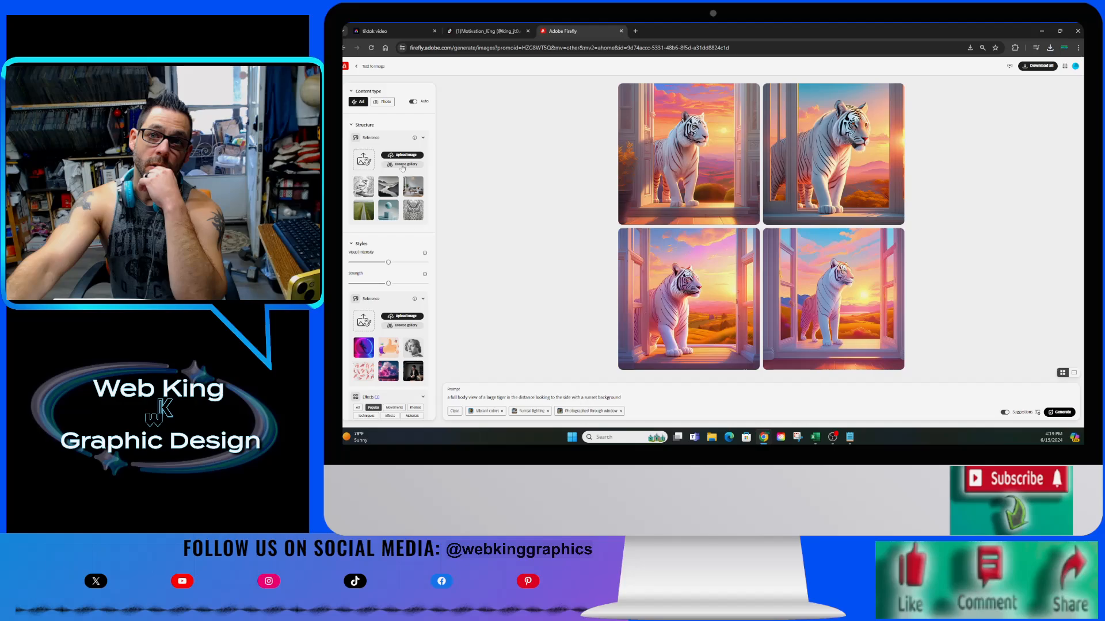
left_click(383, 102)
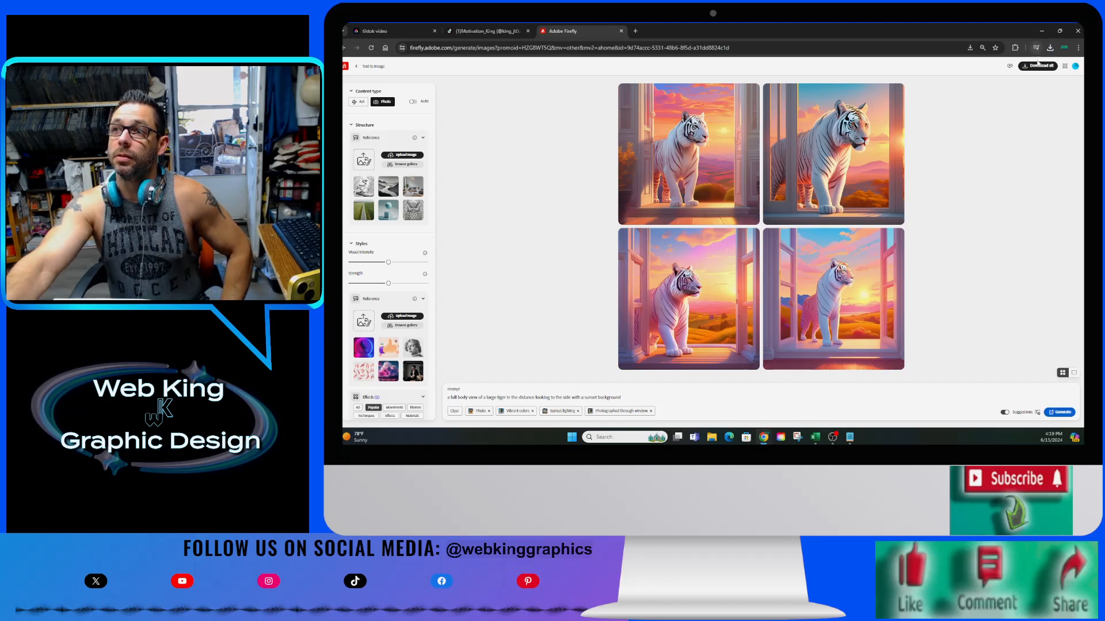
left_click(1059, 412)
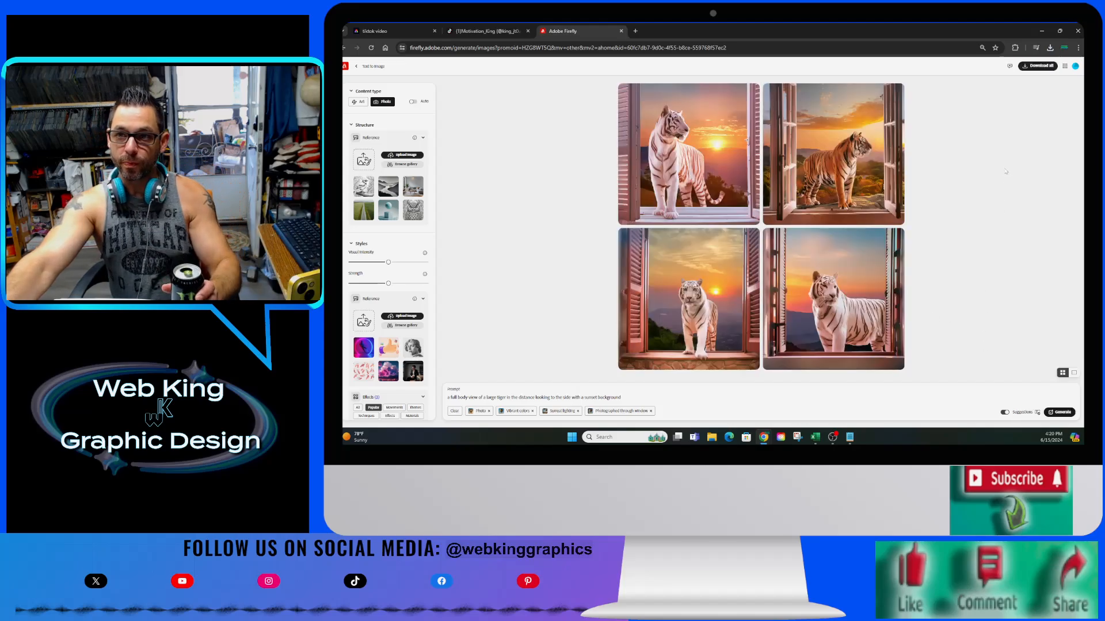
left_click(1039, 67)
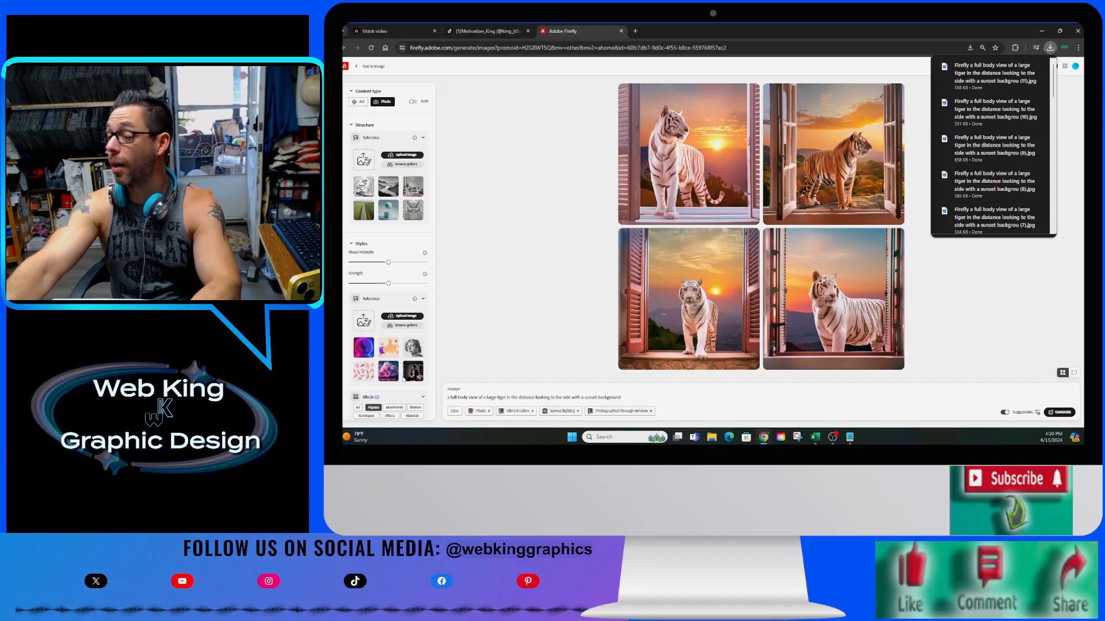
Change the camera angle to Shot from above, generate new tiger photos and download all of them.
scroll(413, 375, "down", 3)
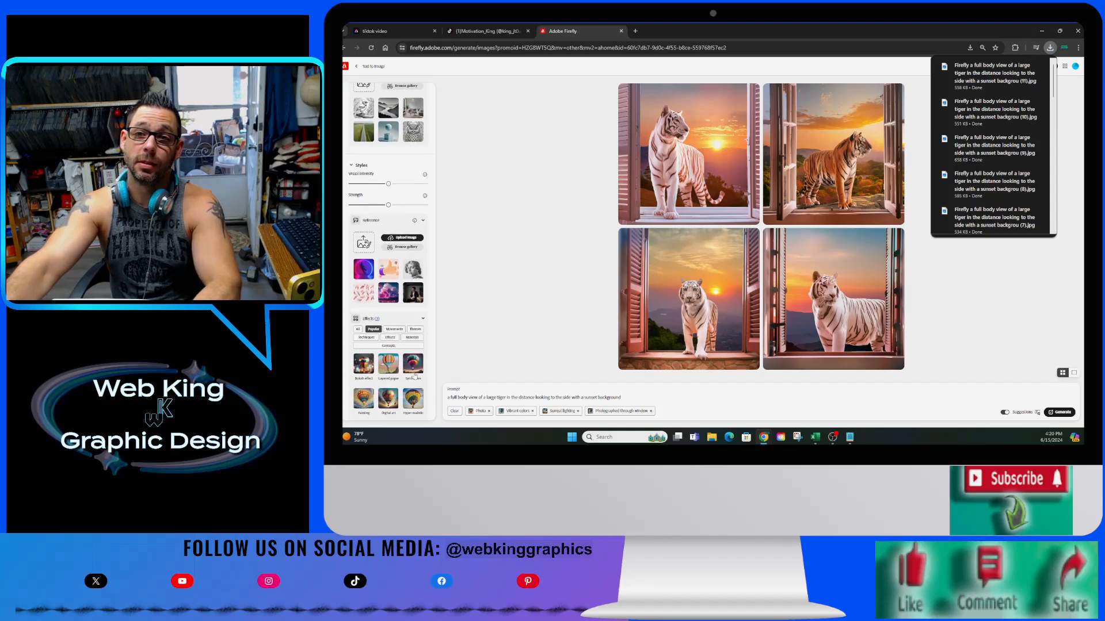
scroll(414, 375, "down", 2)
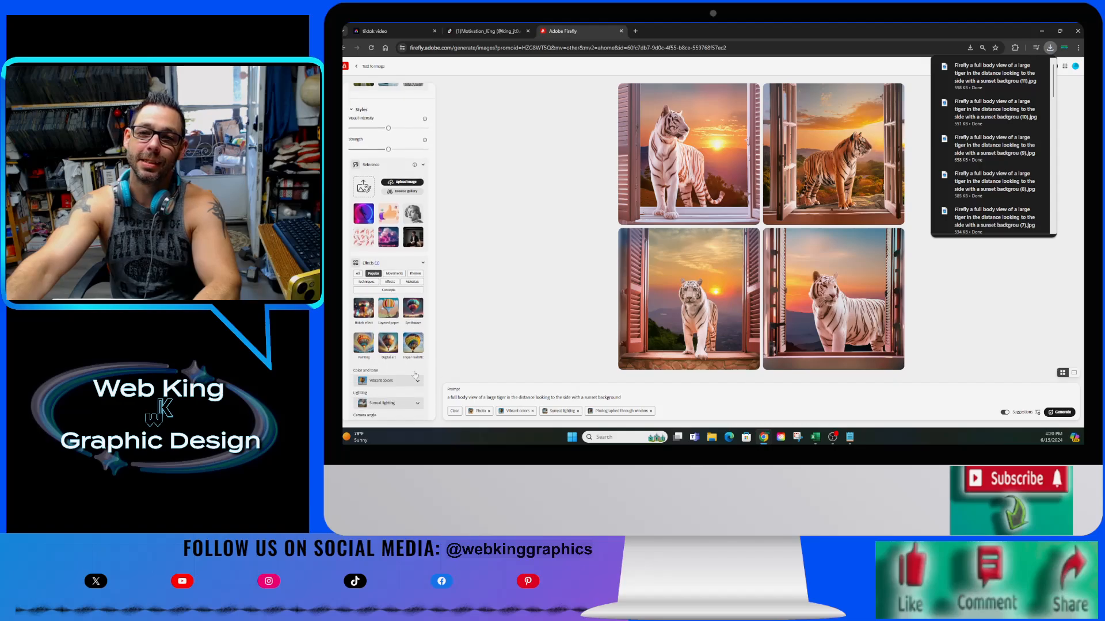
scroll(415, 375, "up", 3)
scroll(415, 375, "down", 2)
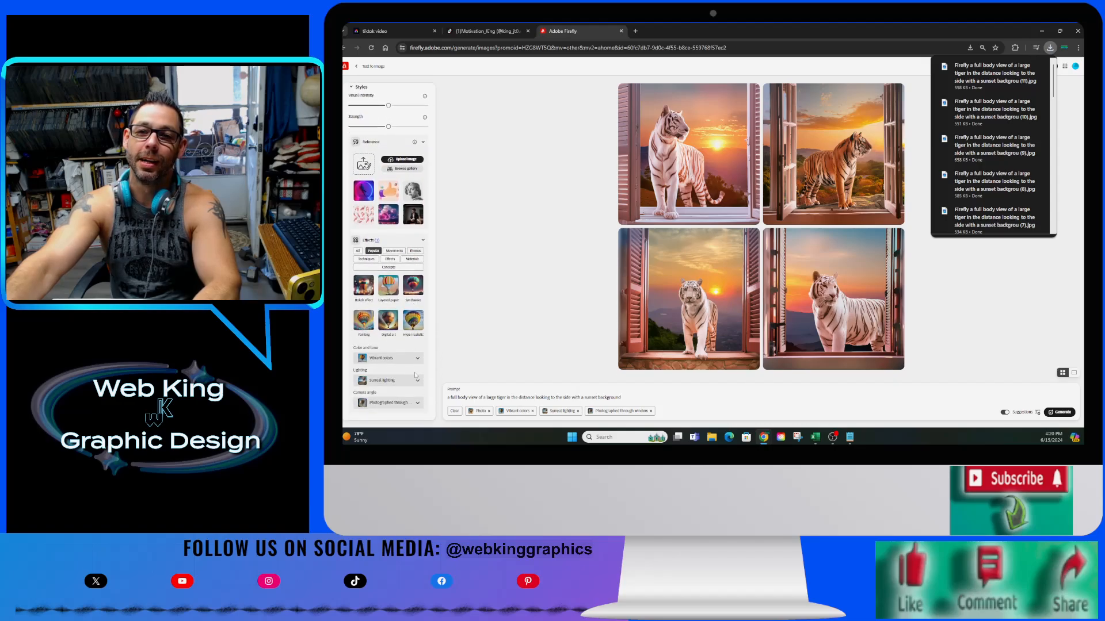
scroll(404, 394, "up", 1)
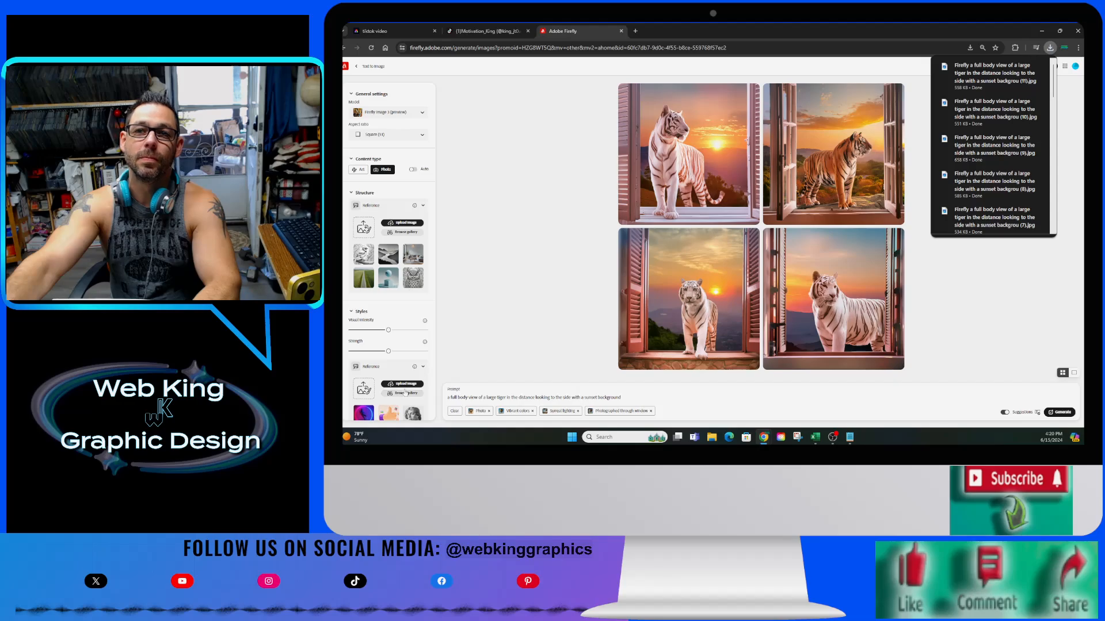
scroll(405, 393, "down", 5)
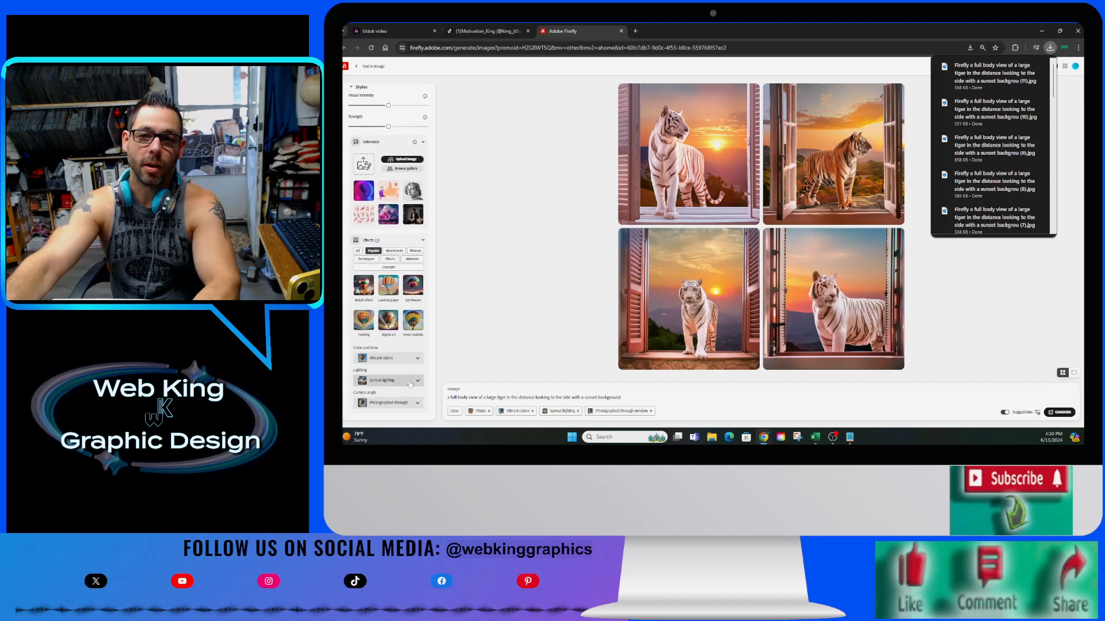
left_click(397, 403)
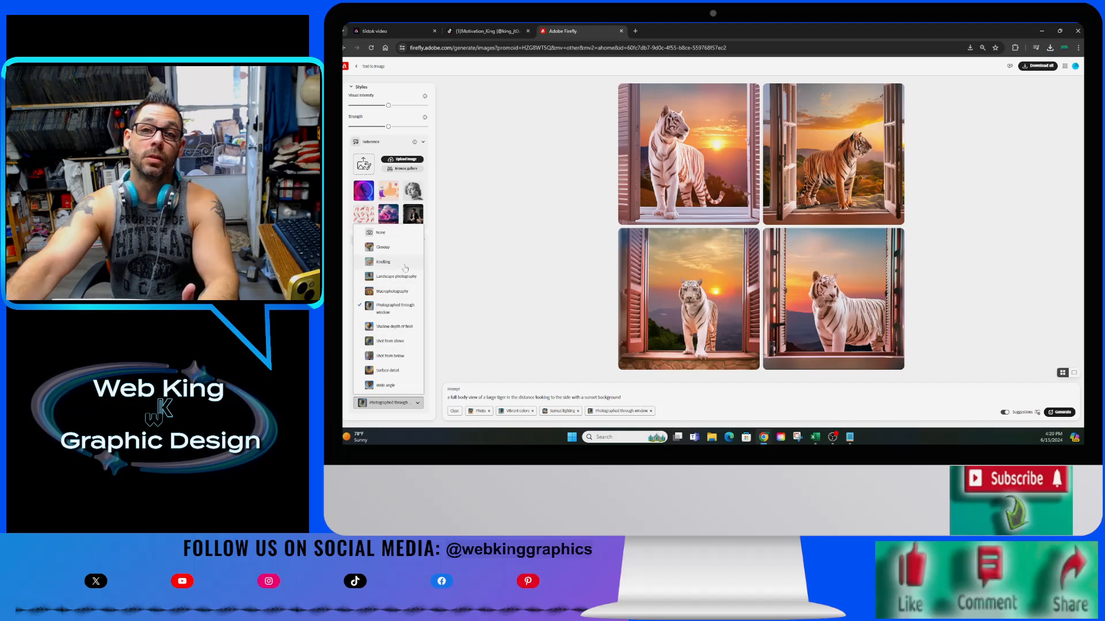
left_click(400, 348)
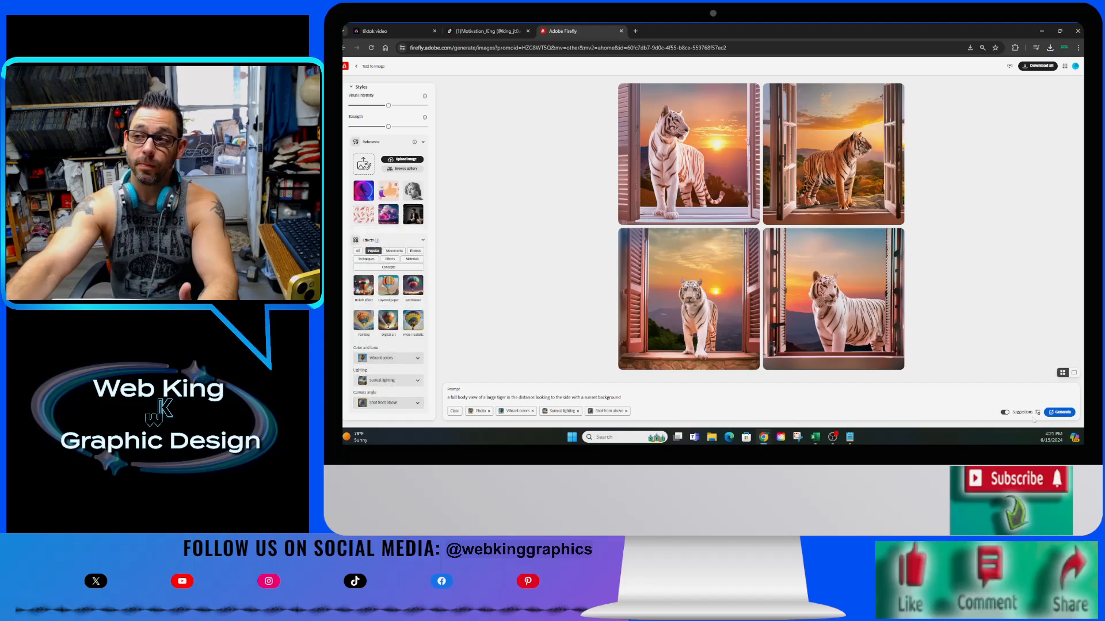
left_click(1063, 413)
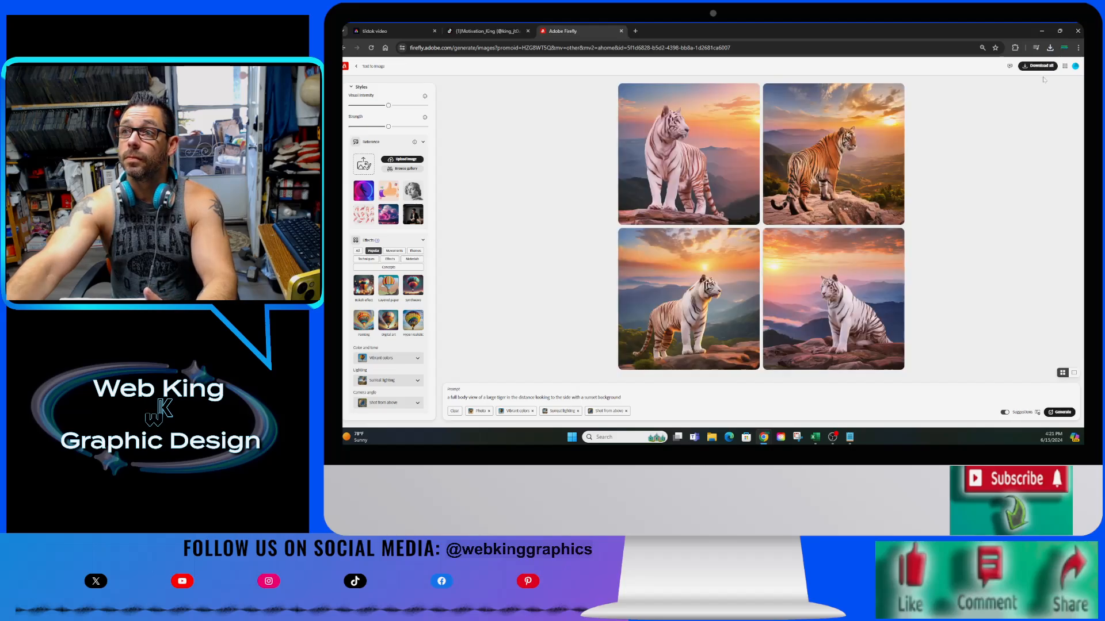
left_click(1042, 67)
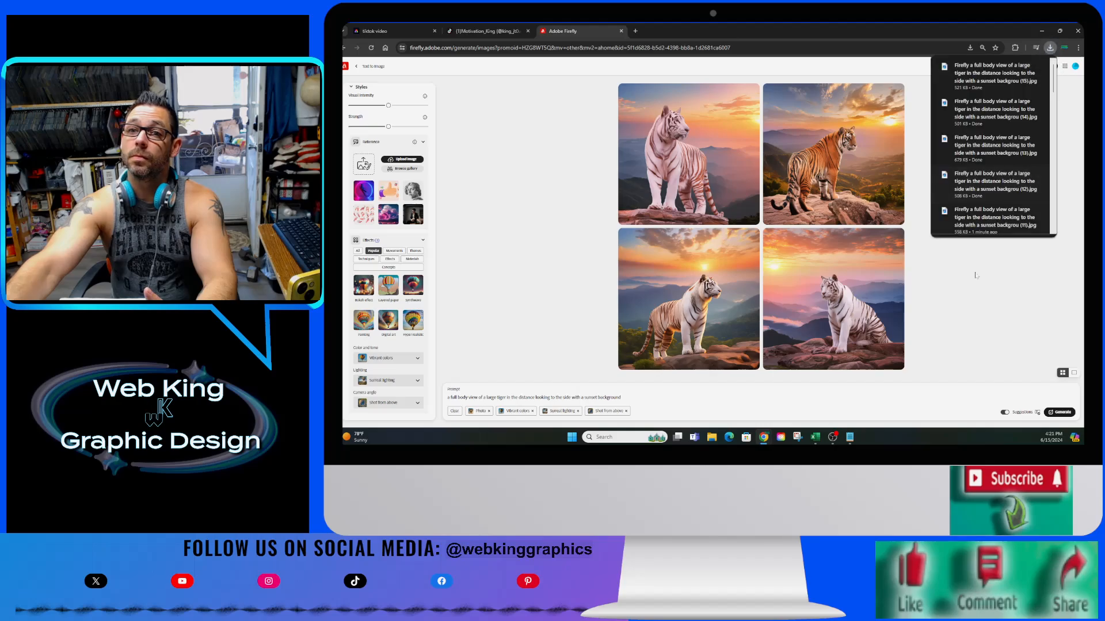
Change the camera angle to Shot from below, generate new tiger photos and download the whole set.
left_click(411, 405)
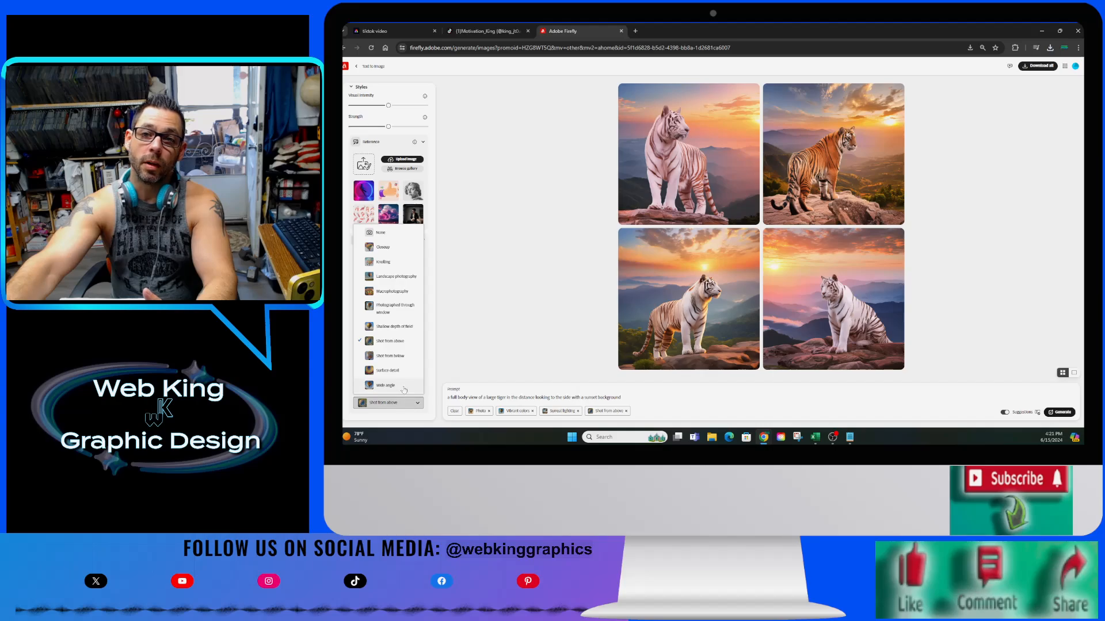
left_click(404, 357)
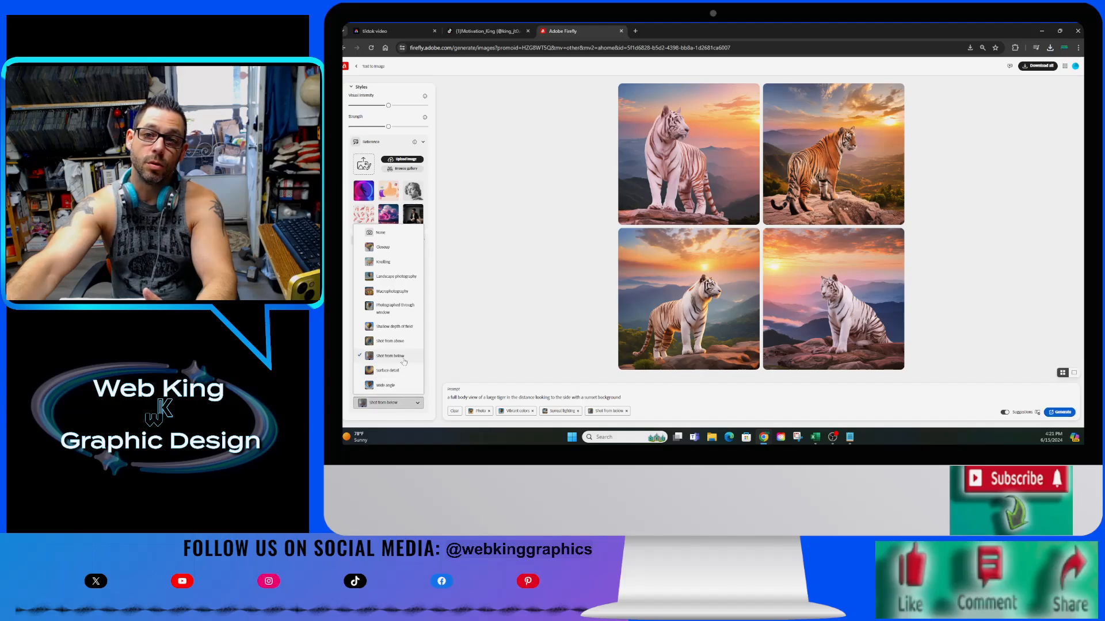
left_click(1062, 412)
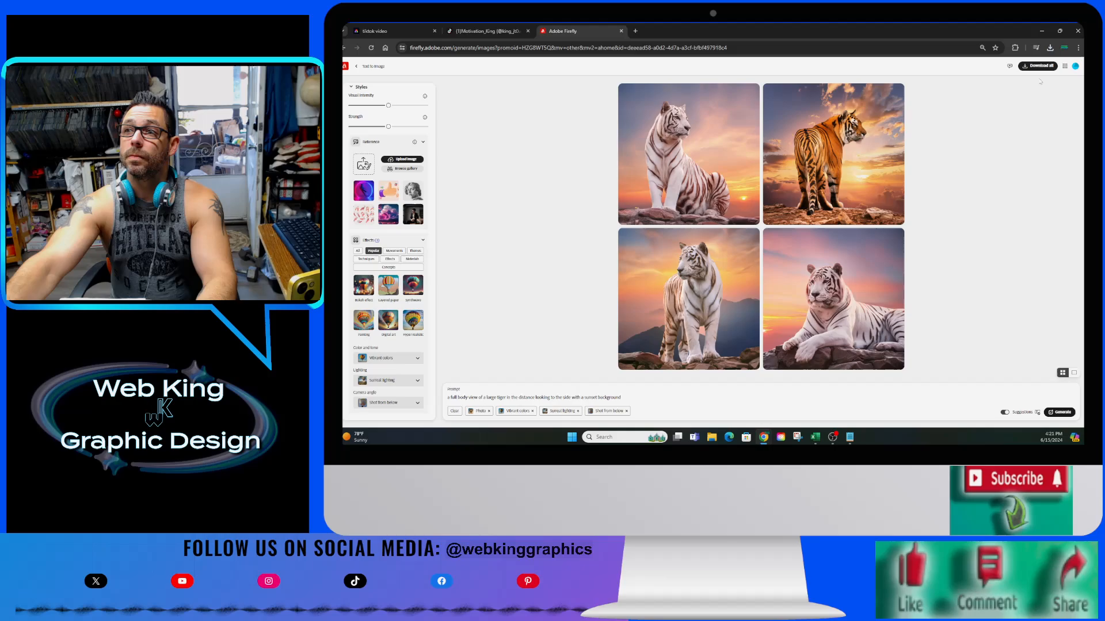
left_click(1037, 65)
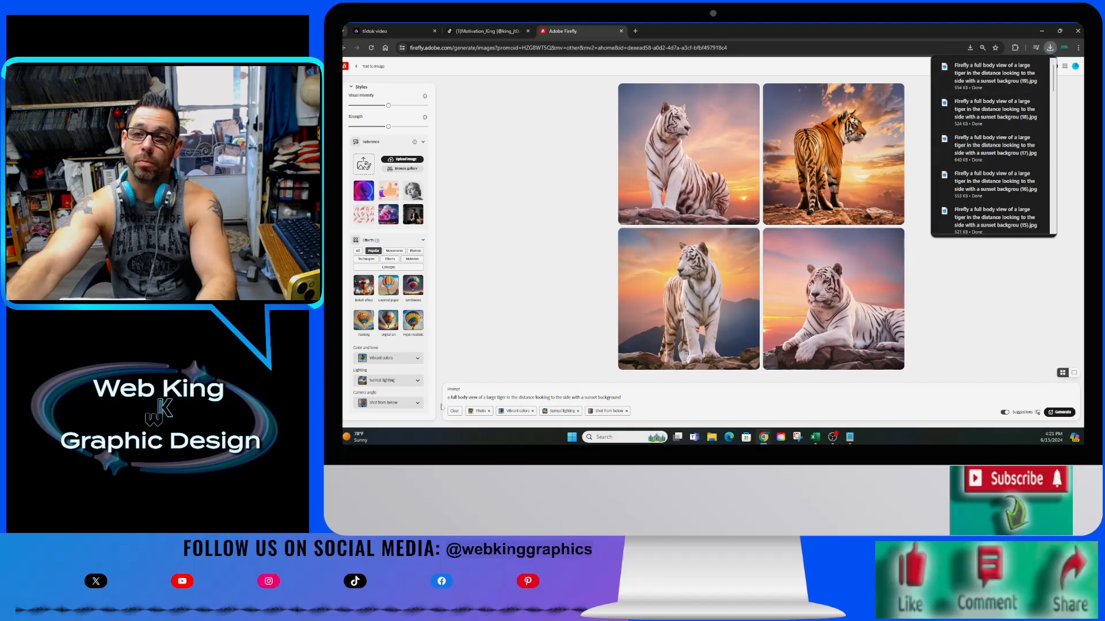
Change the camera angle to Macrophotography and generate two successive batches of tiger photos.
left_click(413, 404)
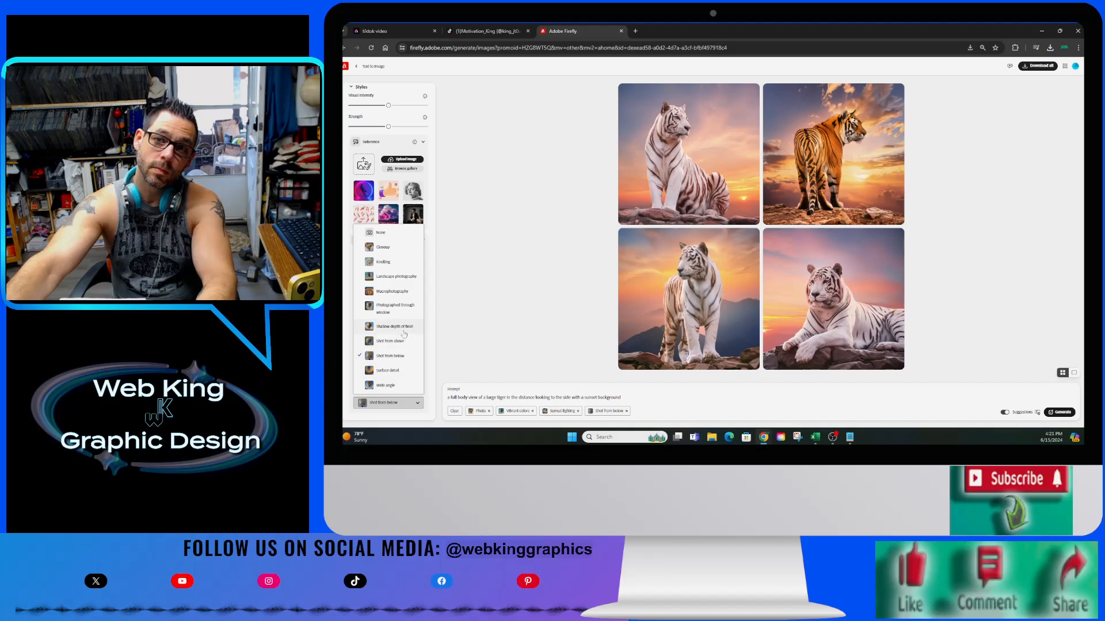
left_click(399, 292)
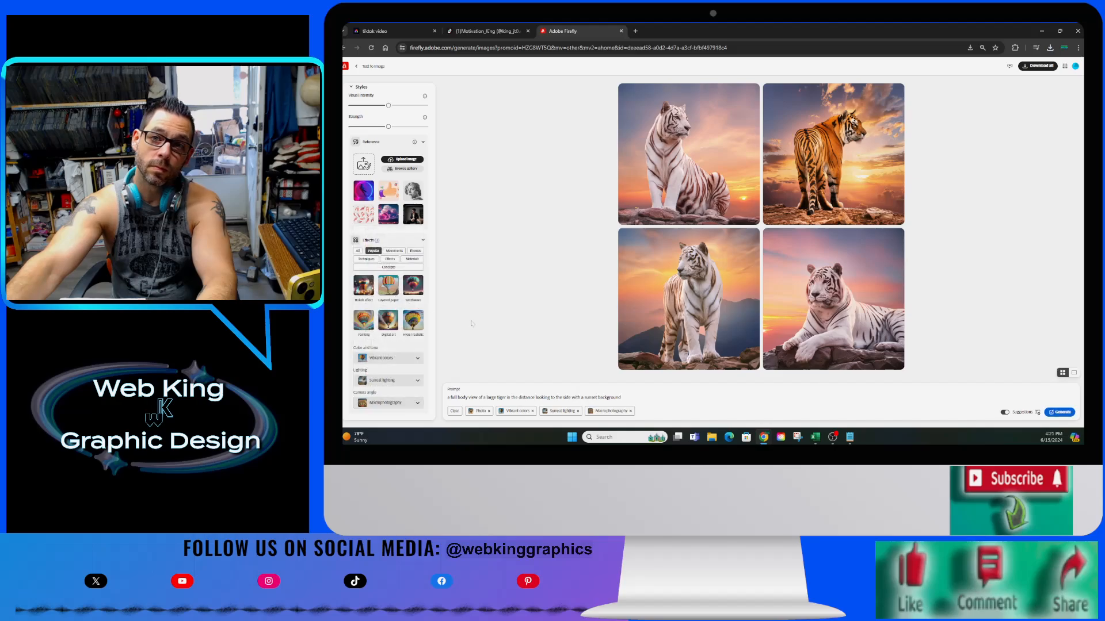
left_click(1060, 412)
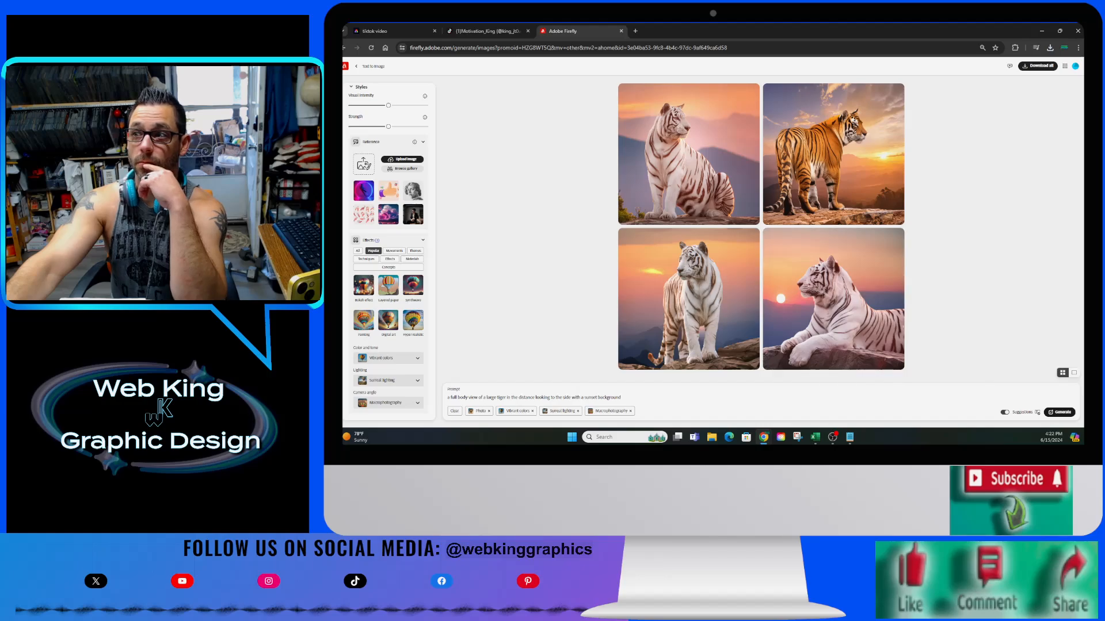
left_click(1064, 413)
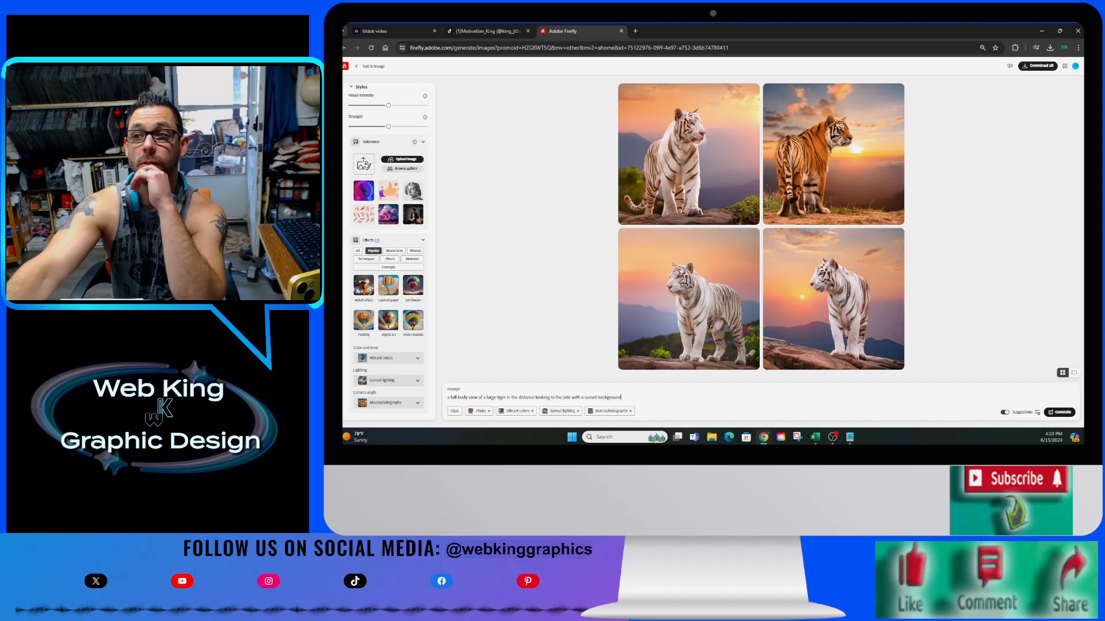
left_click(416, 403)
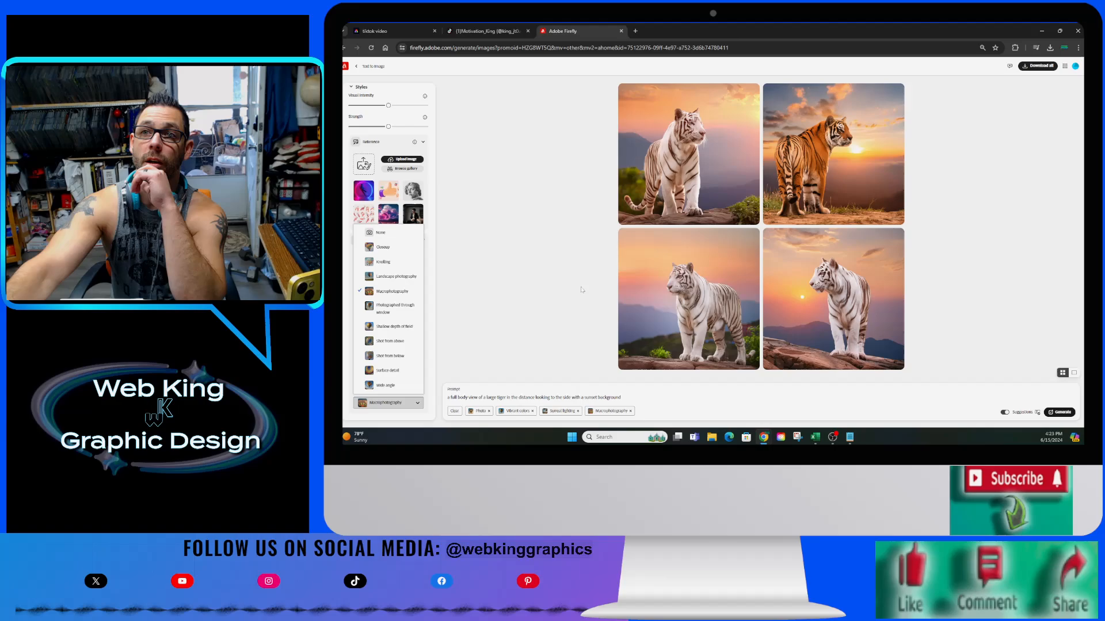
left_click(561, 293)
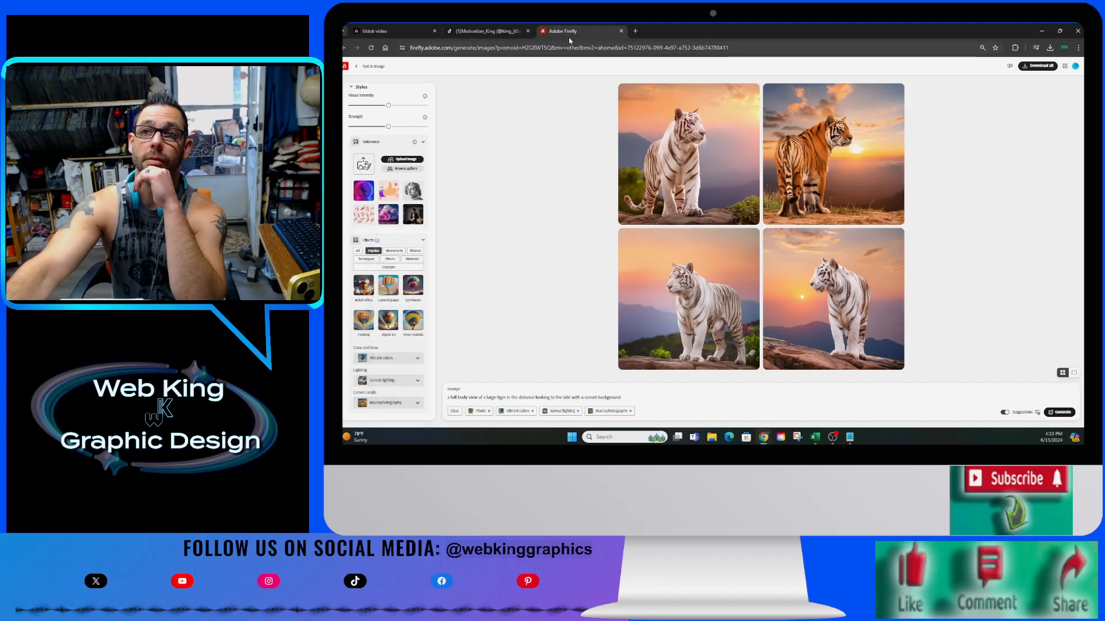
Switch to the tiktok video project in Adobe Express and replace the dark video overlay with a green image from File Explorer.
left_click(380, 31)
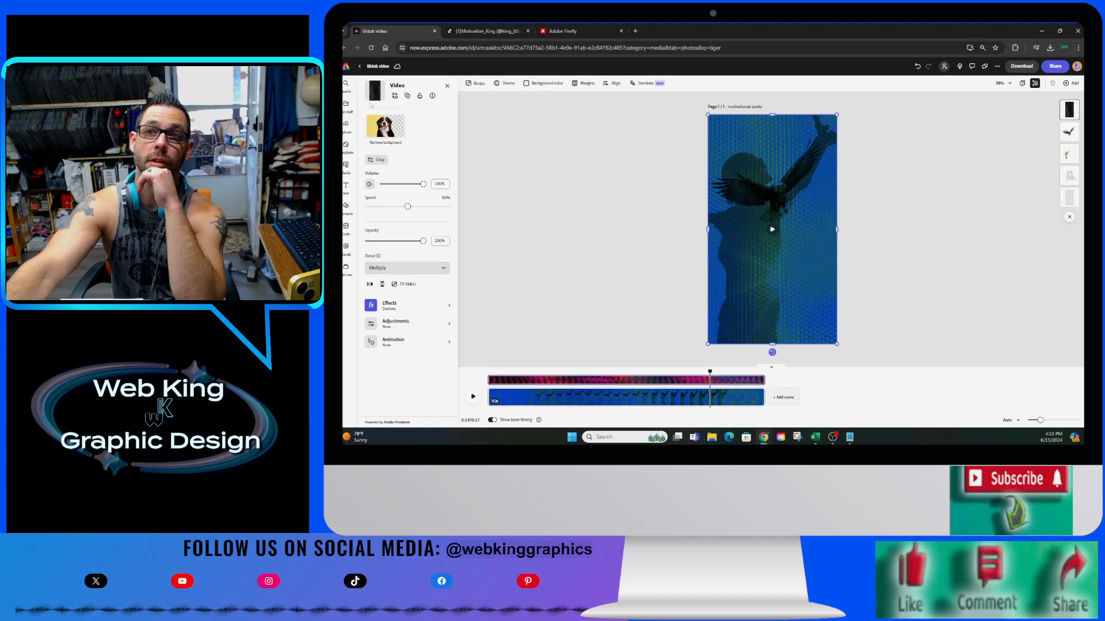
key("super+e")
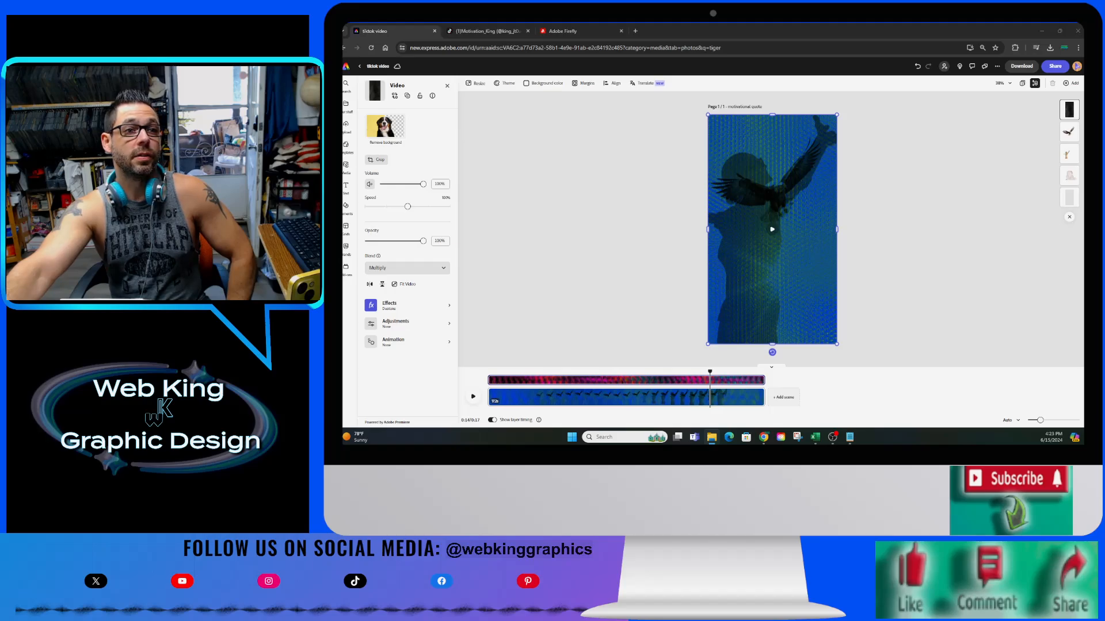
left_click_drag(716, 328, 764, 268)
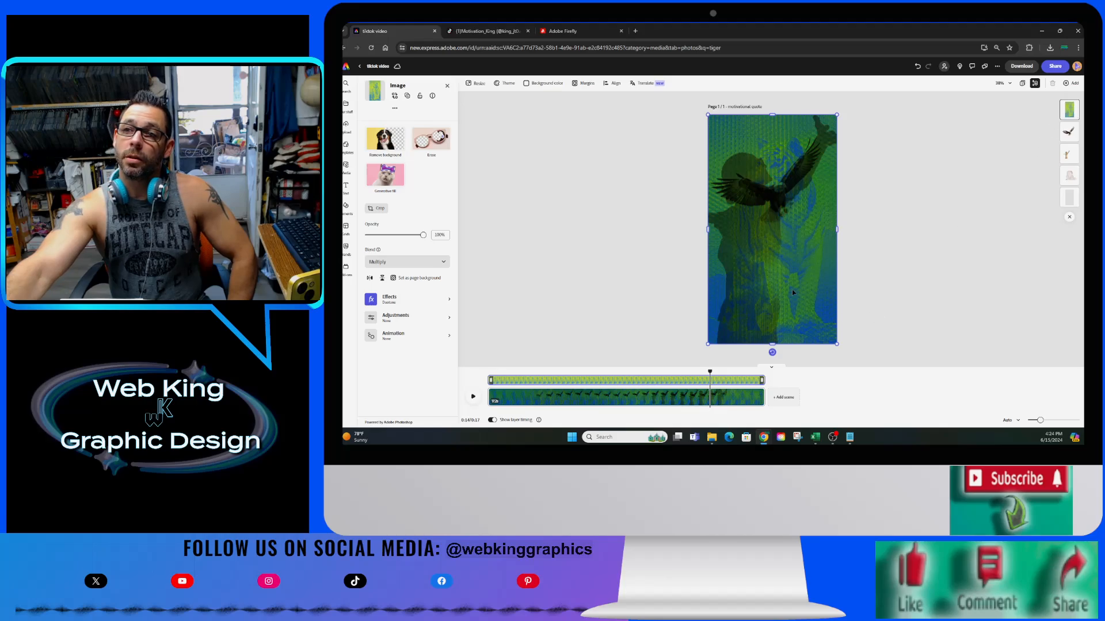
Play the video to check the green overlay image, and undo the replacement of the video overlay.
left_click(470, 399)
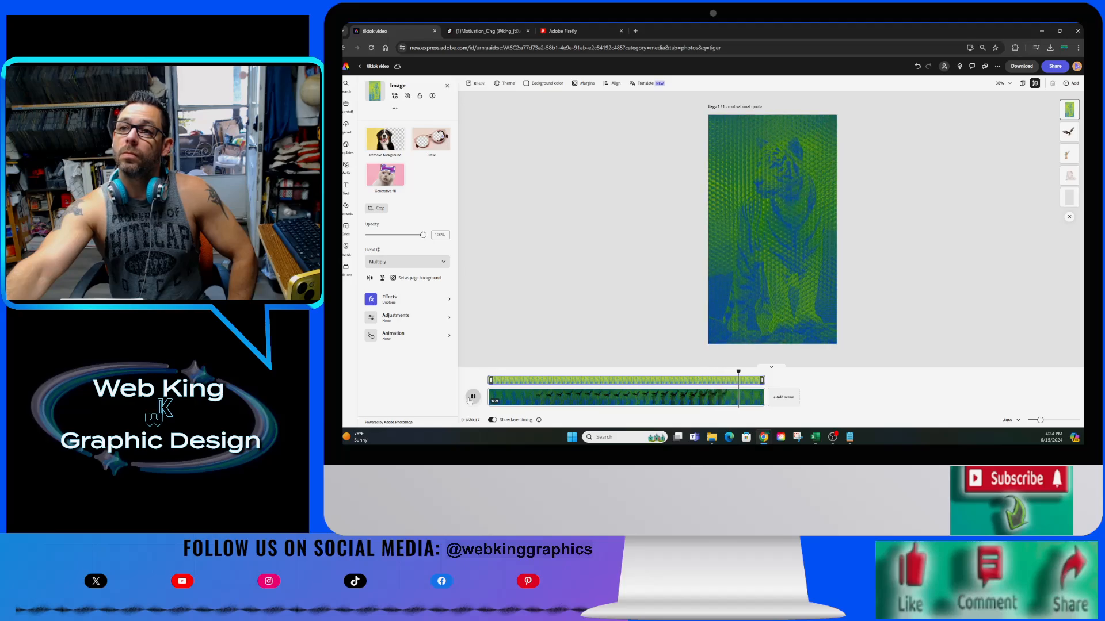
left_click(522, 372)
left_click(473, 397)
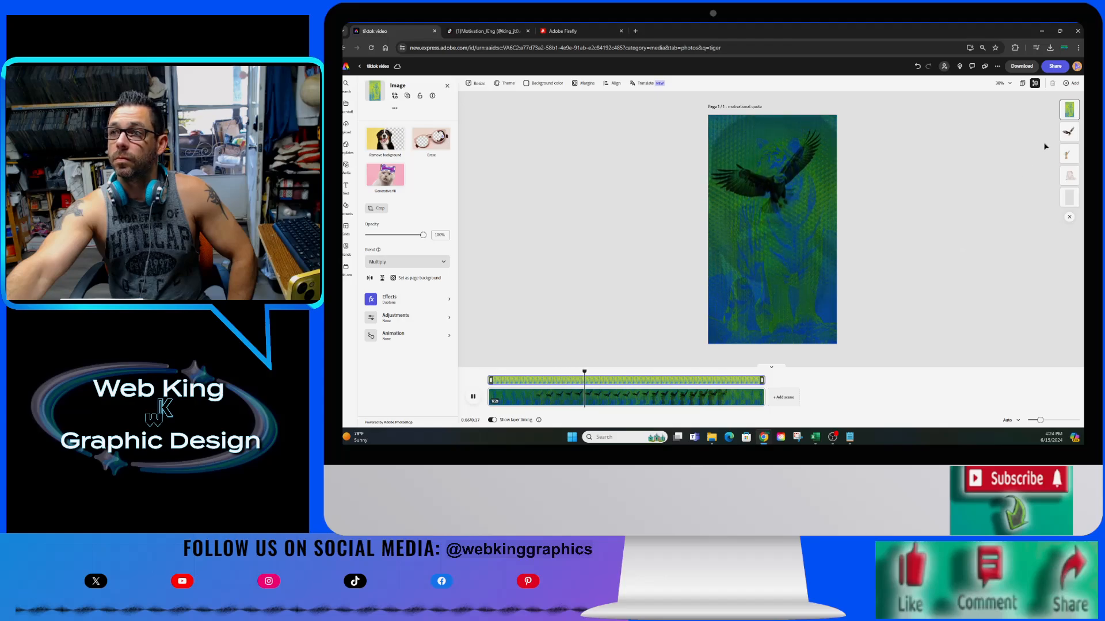
left_click(1071, 109)
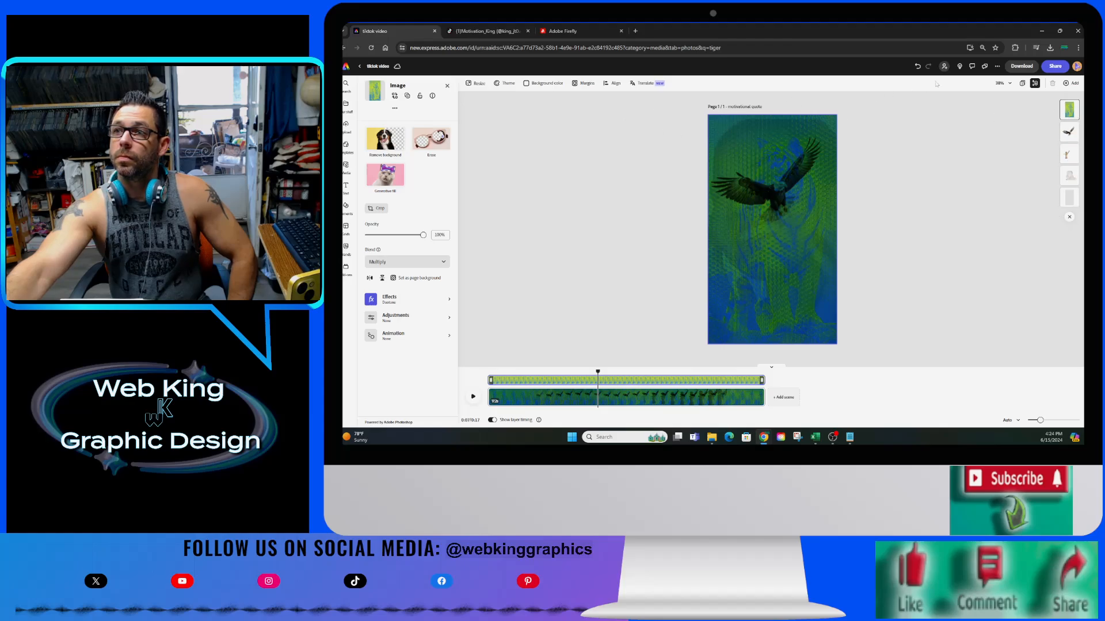
left_click(917, 67)
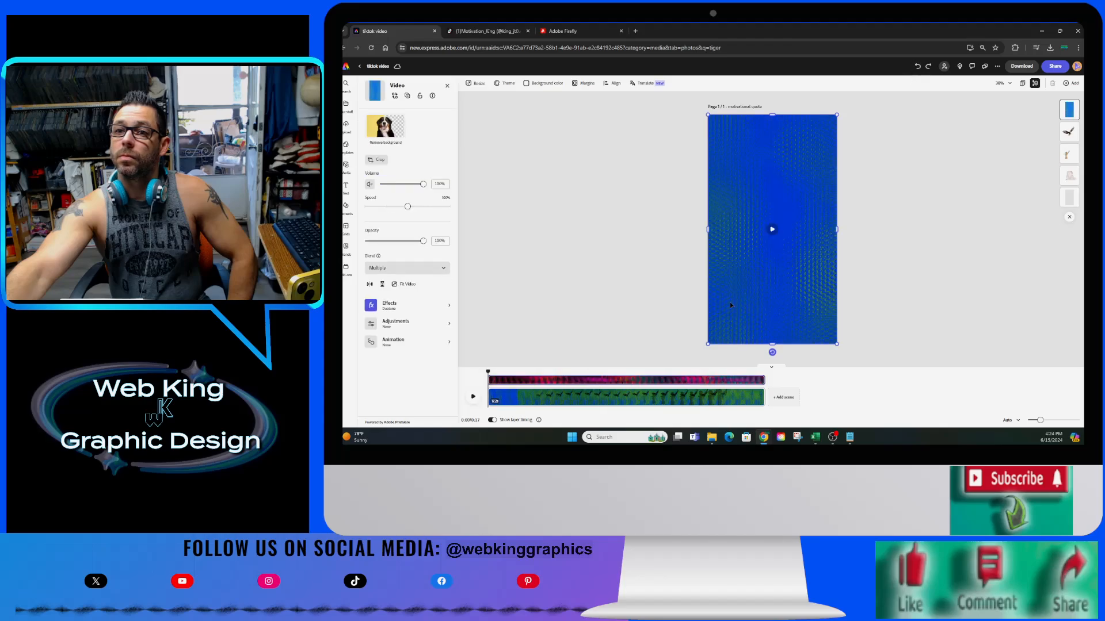
Add the white tiger sunset photo from the downloaded files to the page and move it to the page's upper part.
left_click_drag(343, 288, 652, 302)
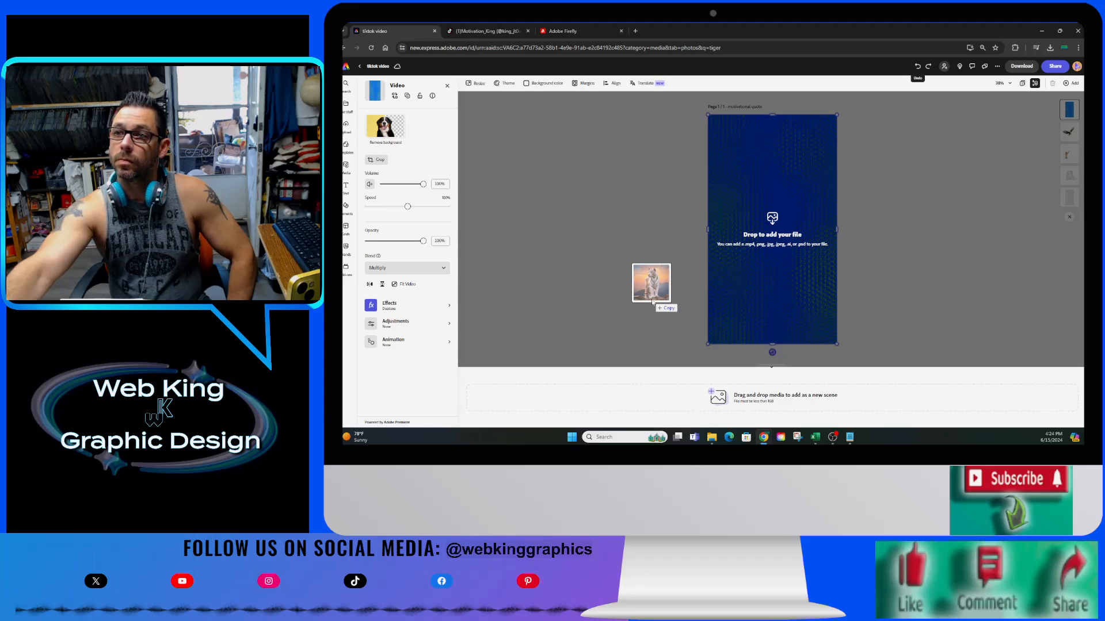
left_click_drag(653, 302, 651, 301)
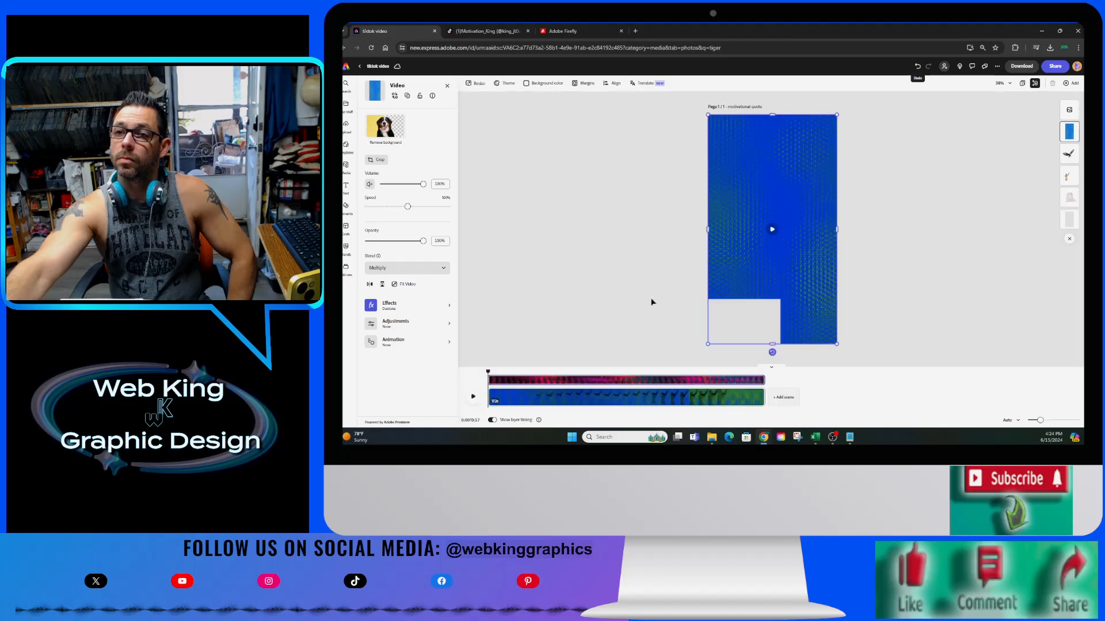
left_click_drag(757, 325, 812, 150)
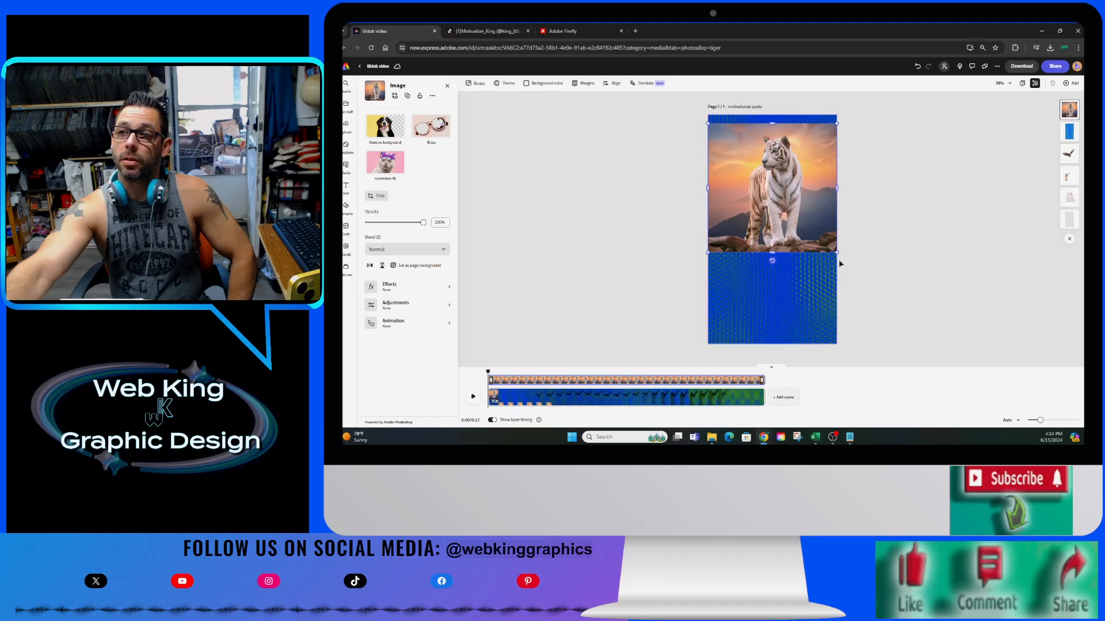
Enlarge the white tiger photo and reposition it so it covers the whole page with the tiger centred.
left_click_drag(837, 253, 907, 370)
left_click(898, 350)
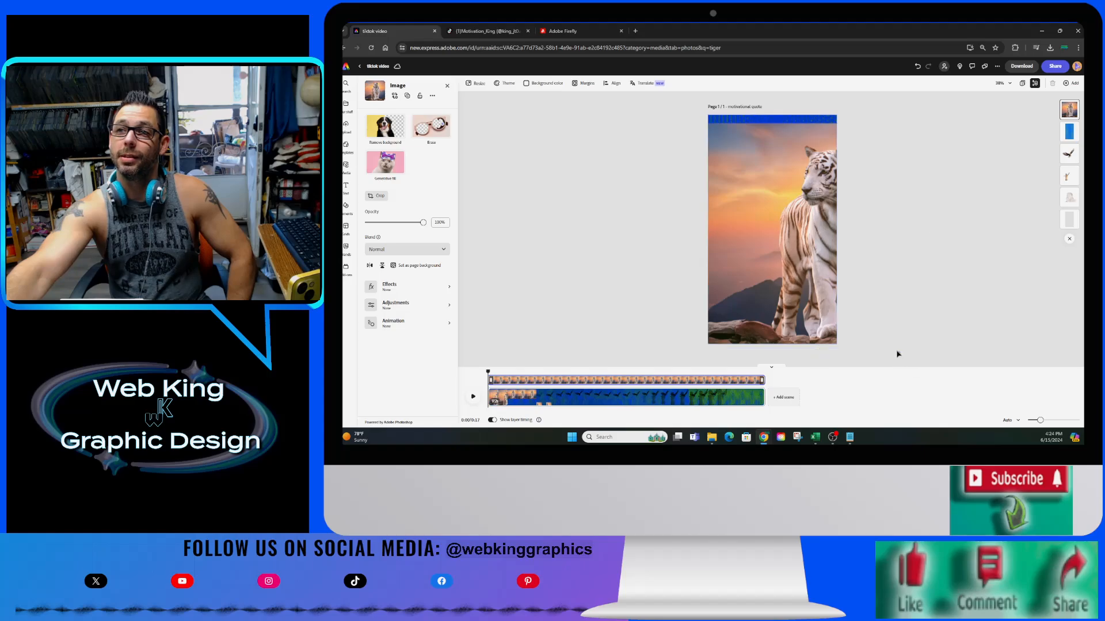
left_click_drag(751, 335, 728, 294)
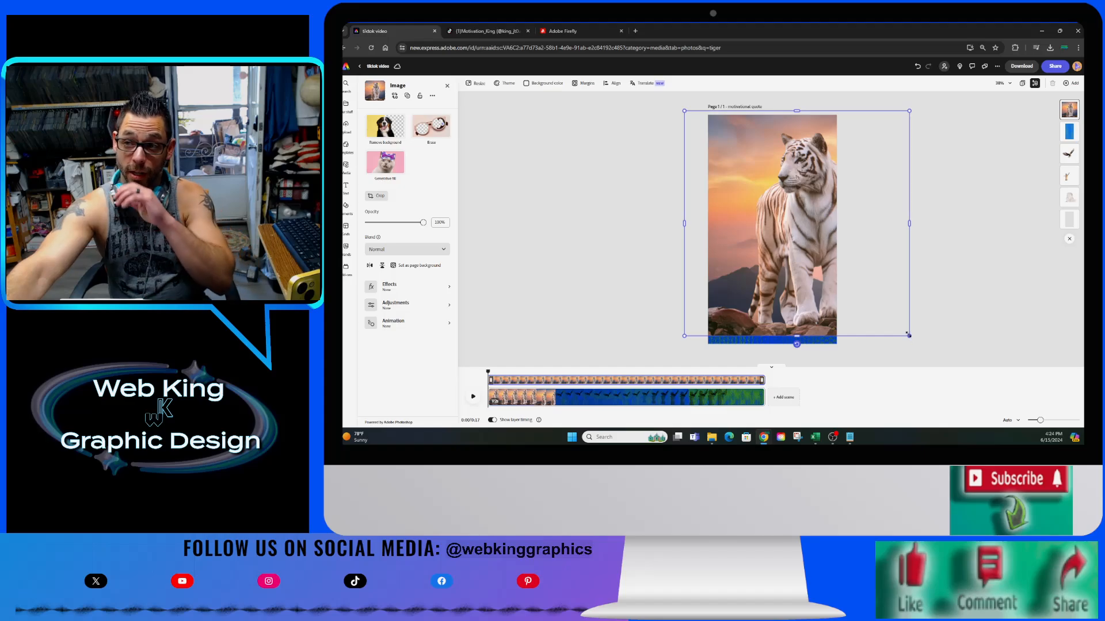
left_click_drag(909, 340, 914, 347)
left_click_drag(861, 321, 852, 321)
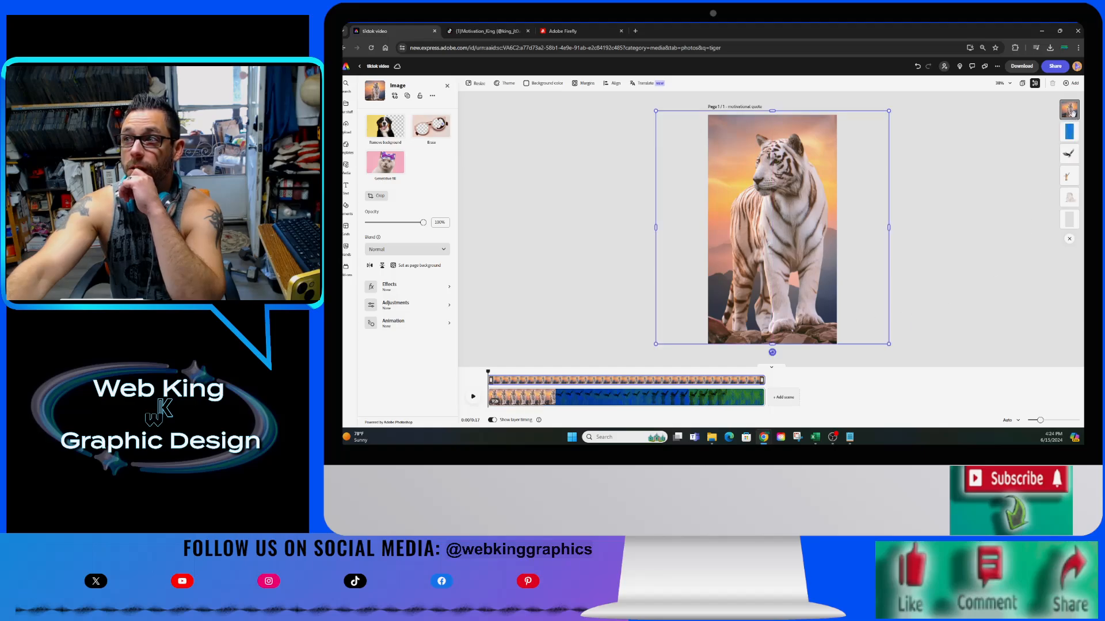
Move the tiger photo layer beneath the blue video overlay, try the Multiply blend and settle on Screen.
left_click_drag(1071, 113, 1068, 135)
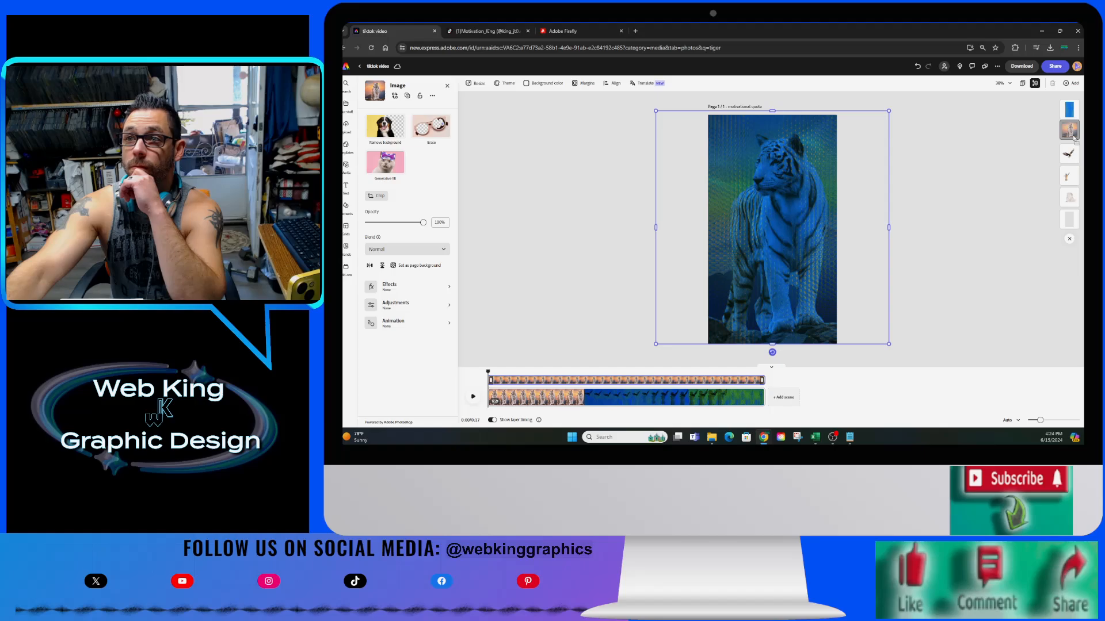
left_click(405, 250)
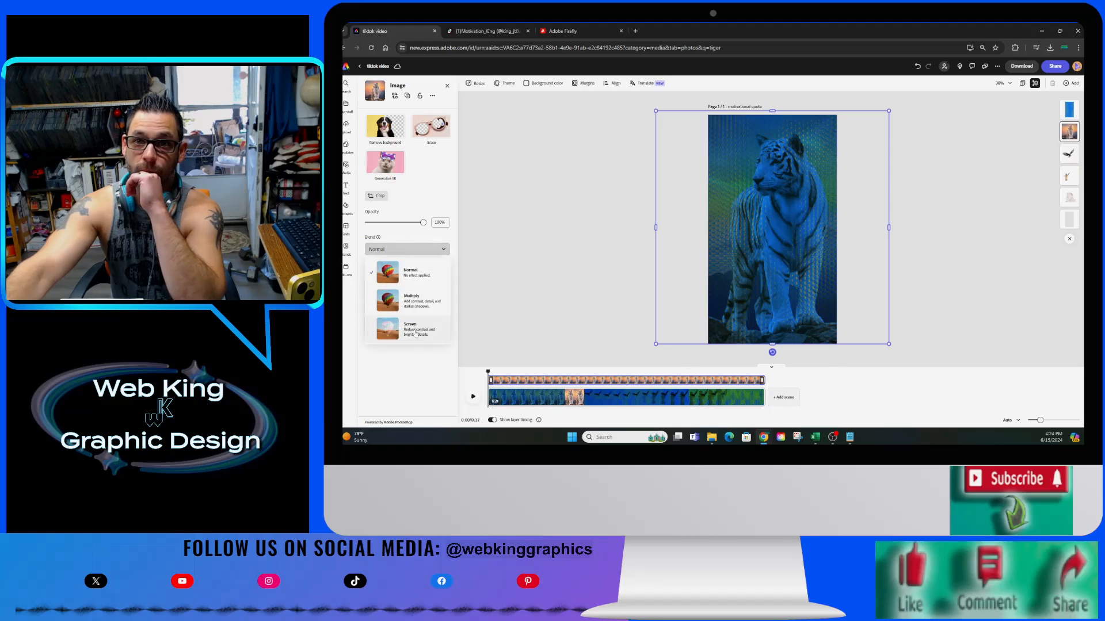
left_click(430, 304)
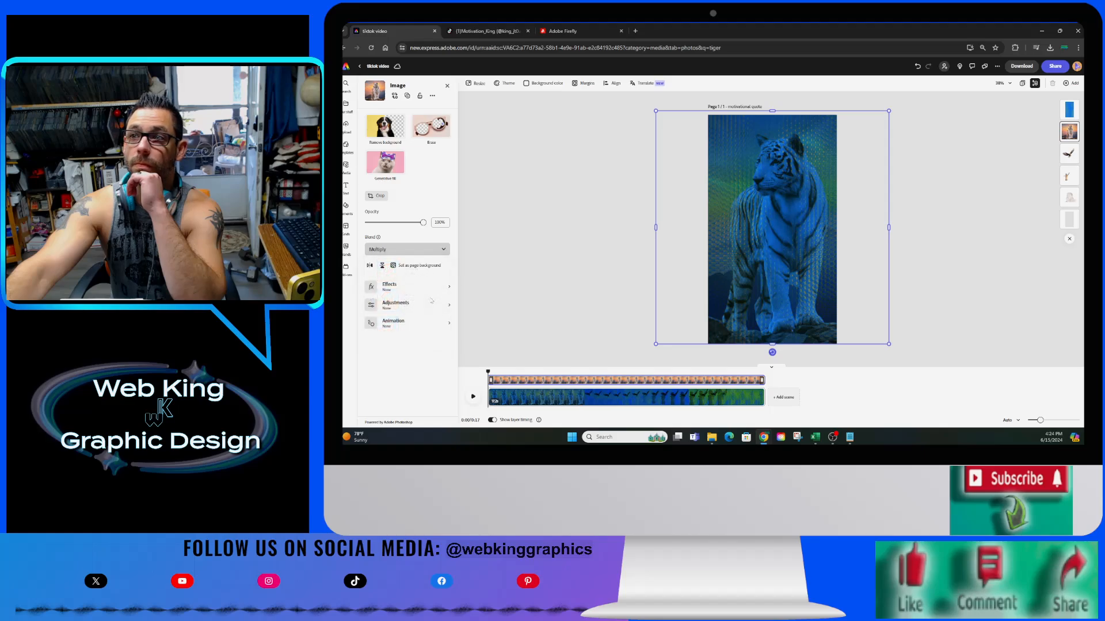
left_click(431, 251)
left_click(431, 332)
Lower the tiger photo's opacity to 52% and trim its start to about 12 seconds into the scene.
left_click_drag(423, 222, 396, 222)
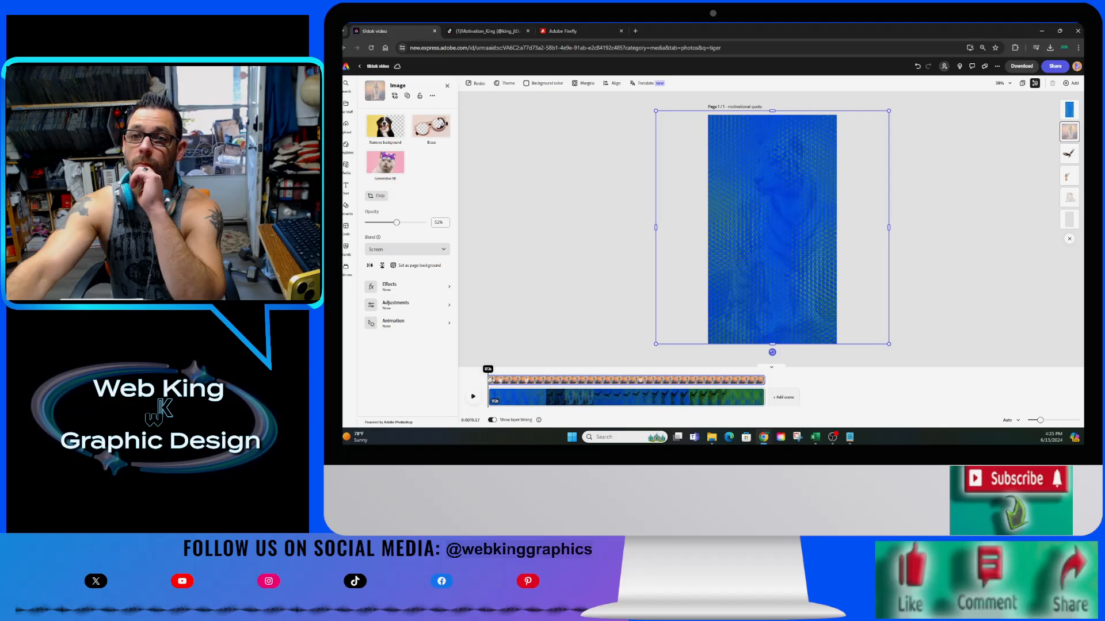
left_click_drag(490, 380, 676, 395)
left_click(676, 394)
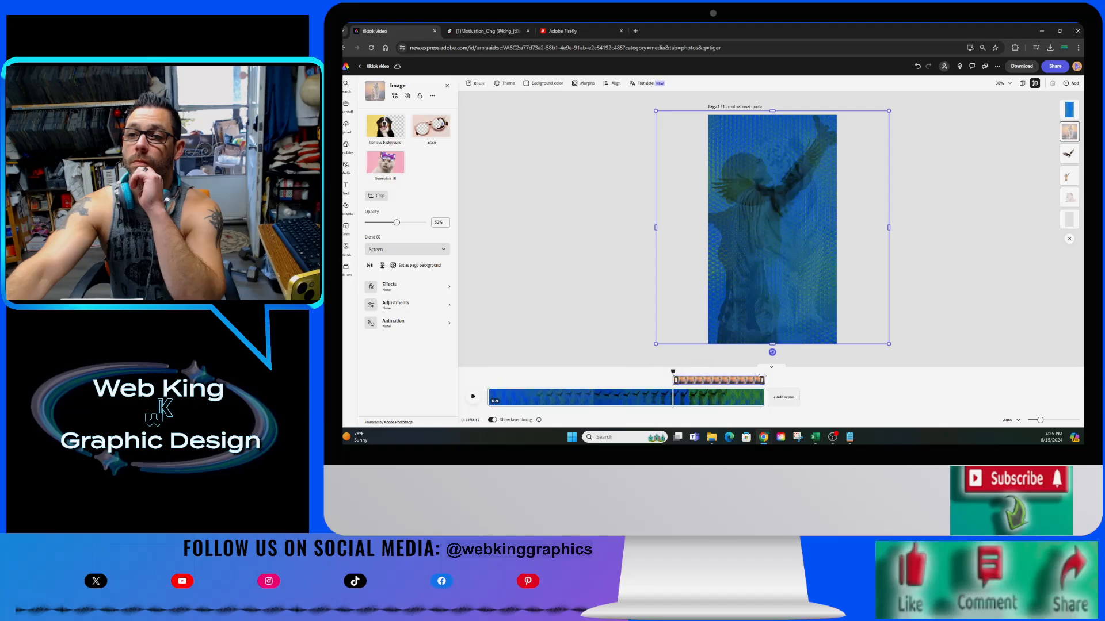
Try a Shrink in-animation with the Smooth personality on the tiger photo and preview it.
left_click(388, 323)
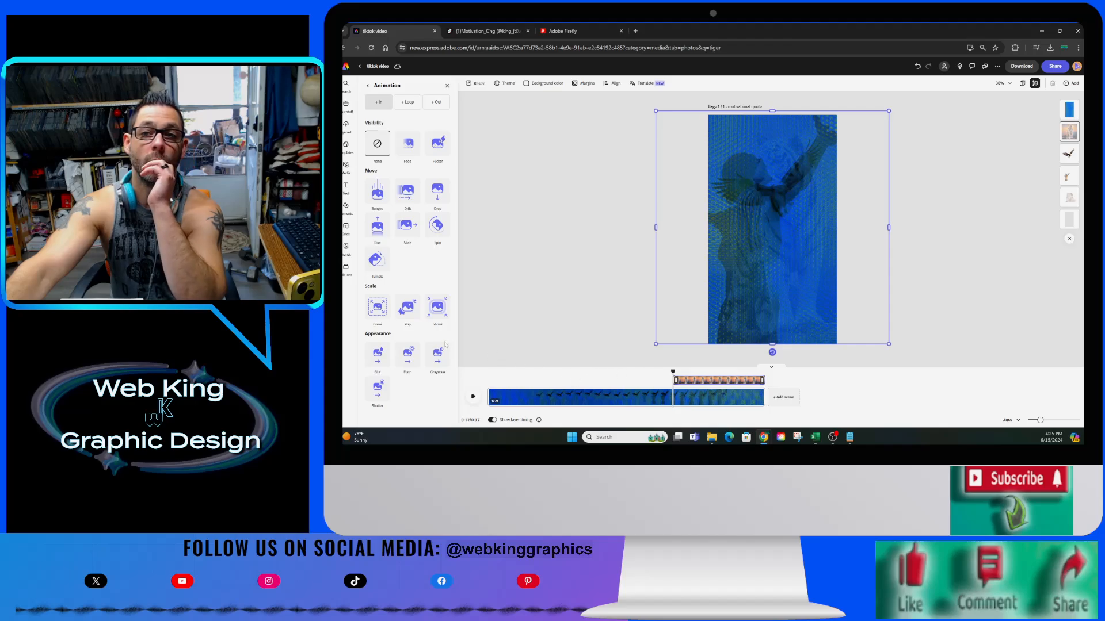
left_click(437, 308)
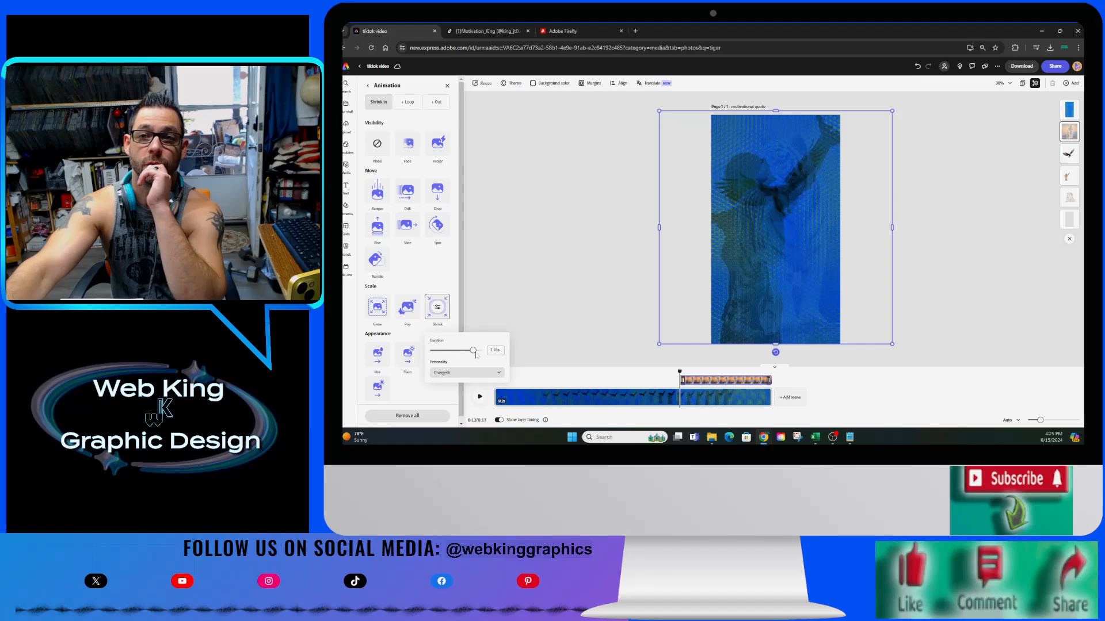
left_click(484, 373)
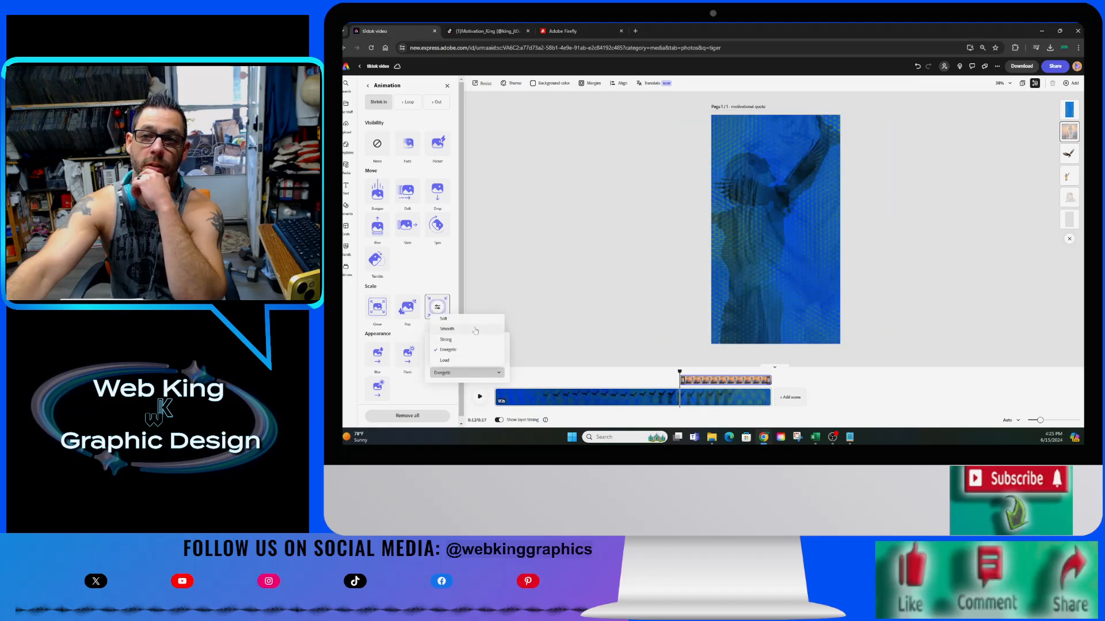
left_click(496, 348)
left_click(509, 354)
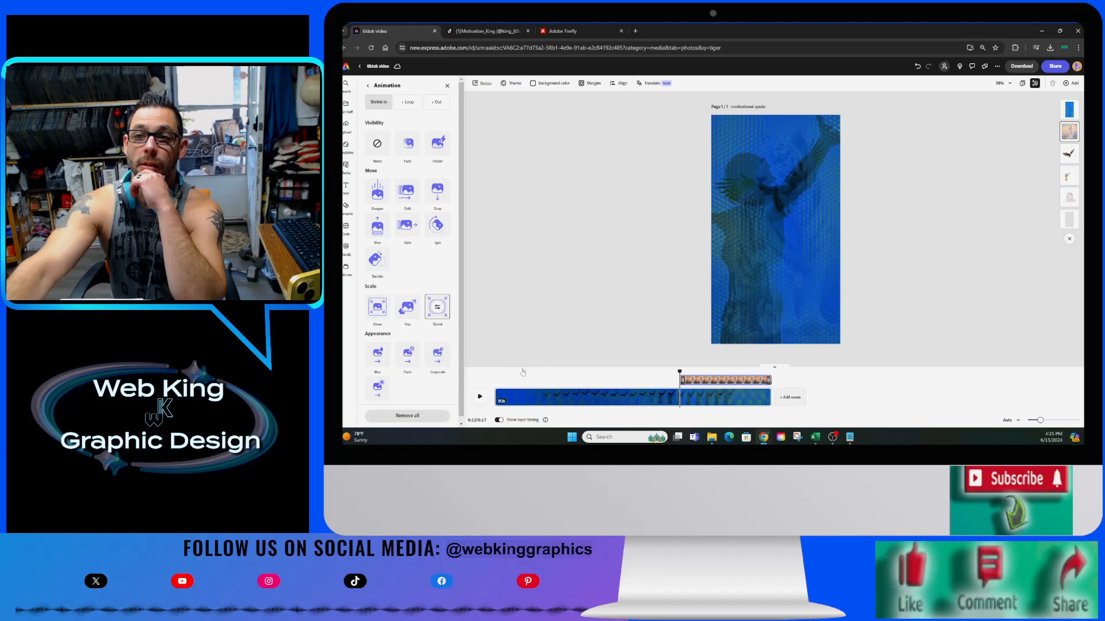
left_click(591, 374)
key("space")
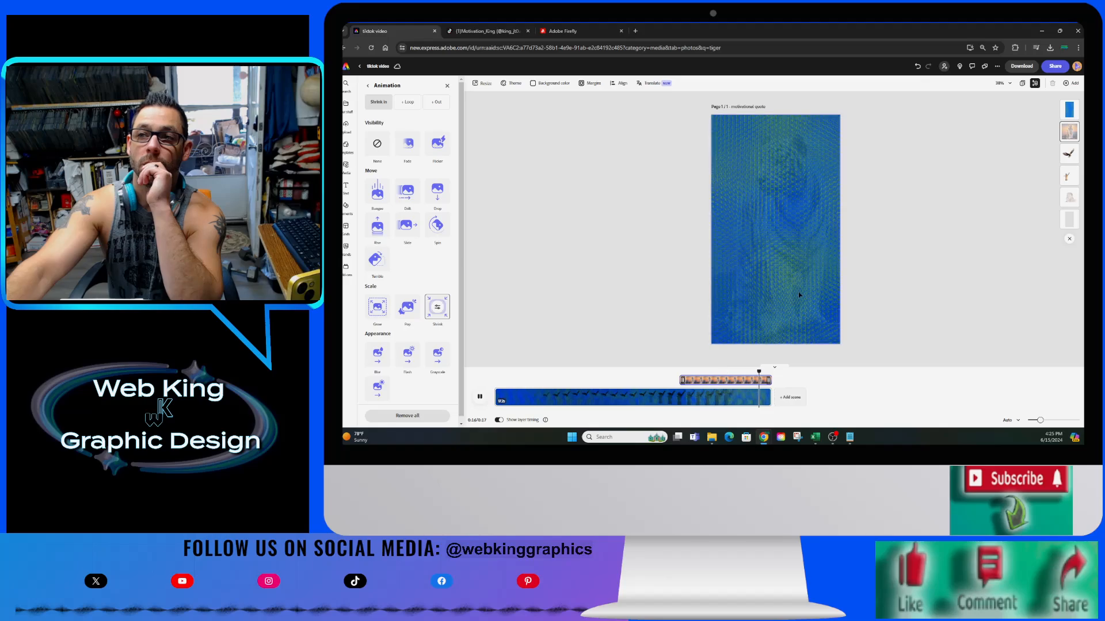
left_click(439, 308)
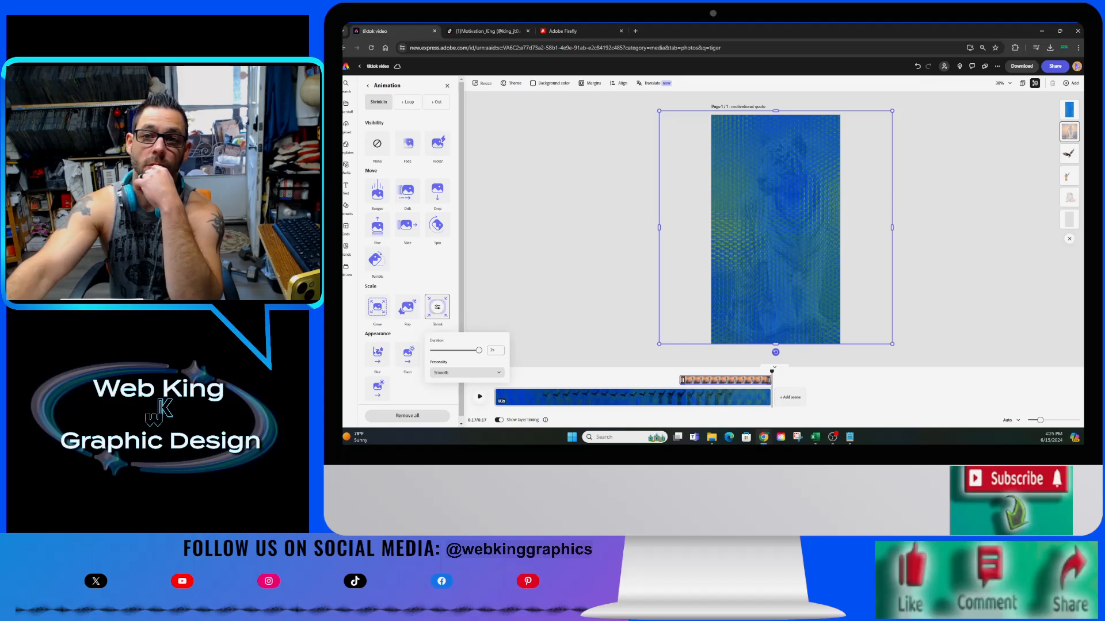
left_click(528, 316)
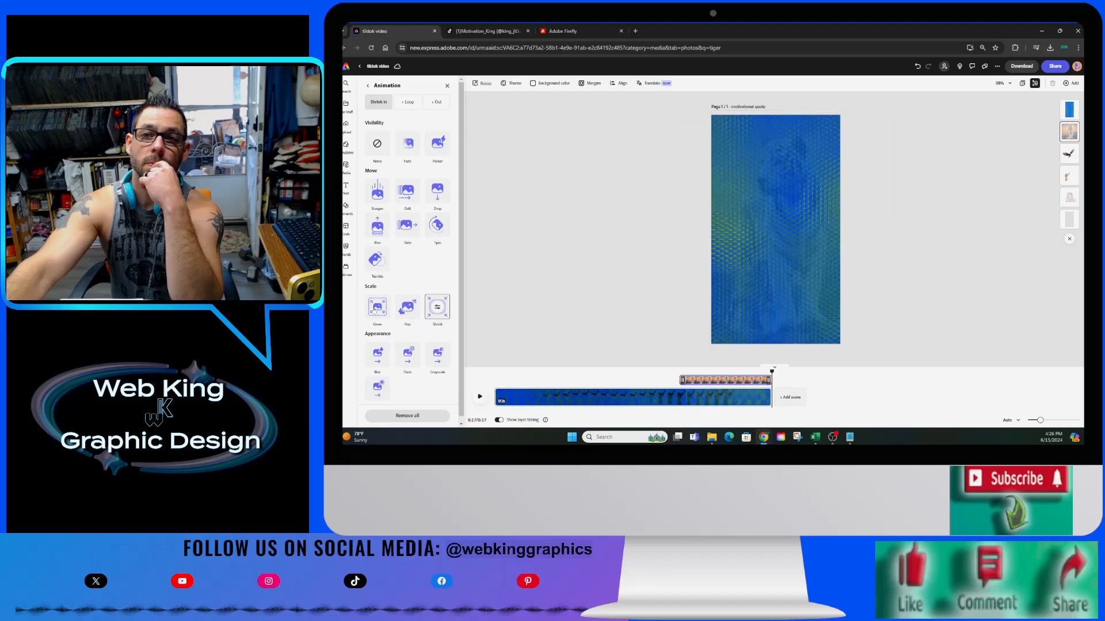
Apply a Blur in-animation to the tiger photo with a longer duration, Smooth personality, intensity about 70 and Fade enabled.
left_click(379, 357)
left_click(379, 357)
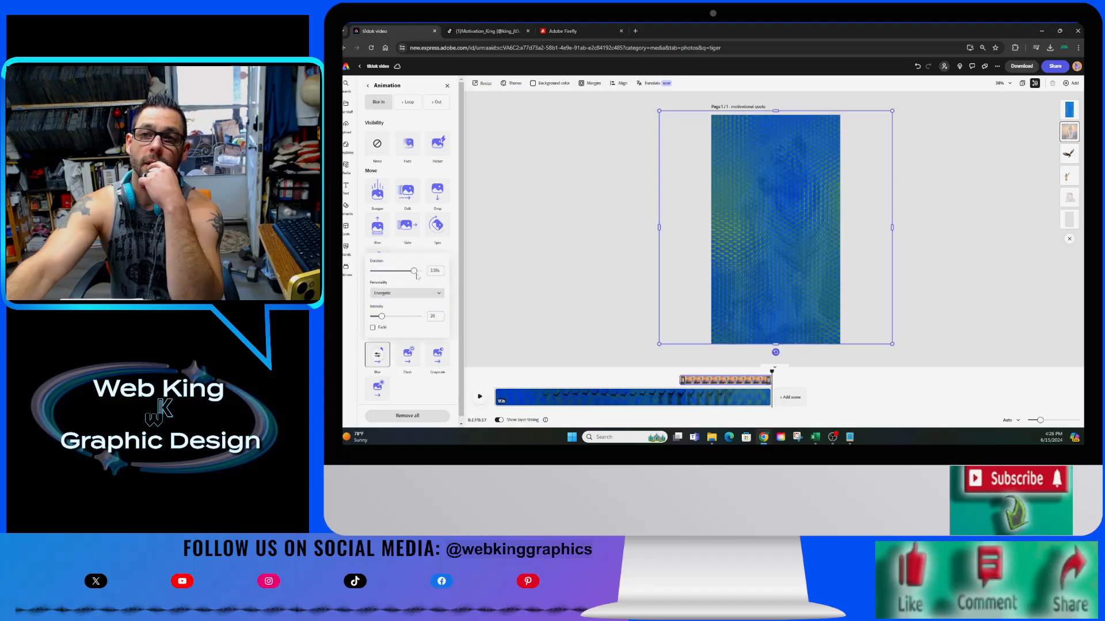
left_click_drag(414, 271, 417, 271)
left_click(406, 292)
left_click(415, 303)
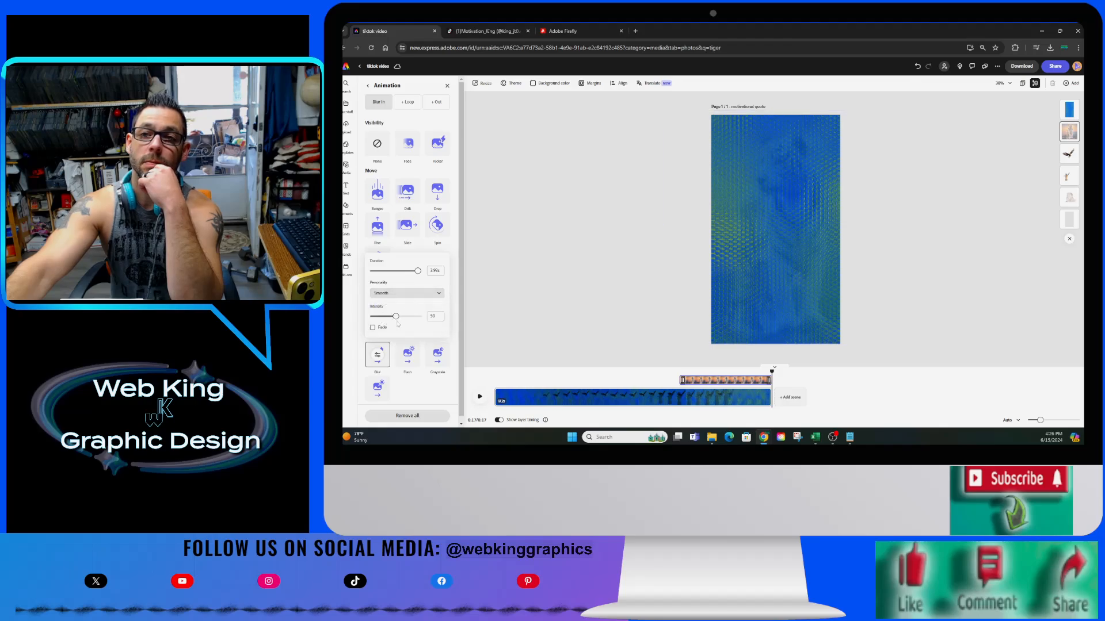
left_click_drag(397, 324, 403, 326)
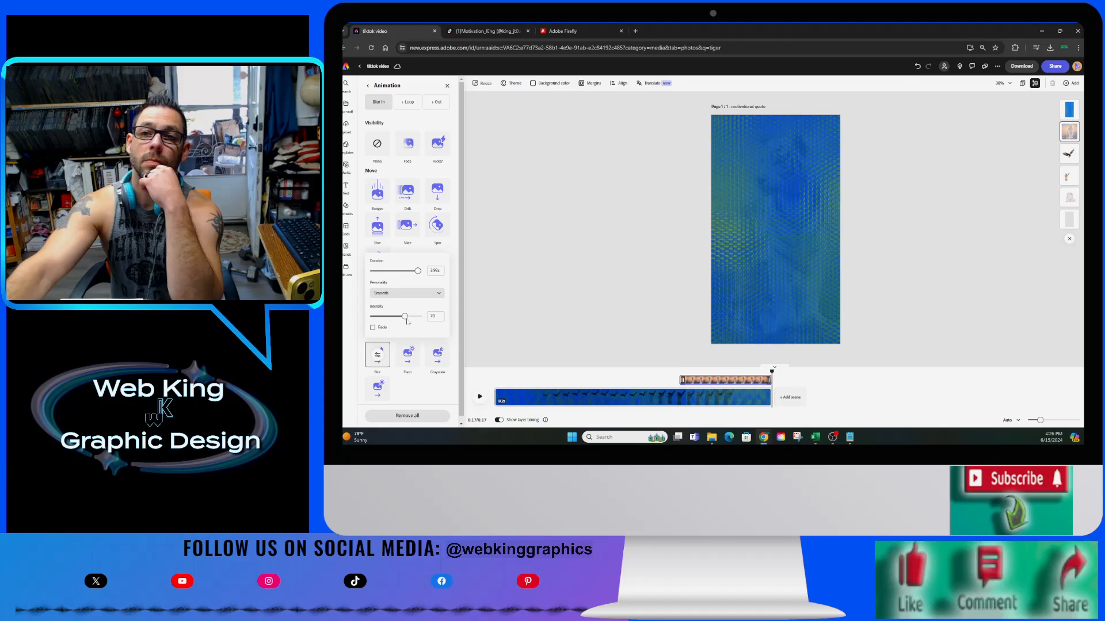
left_click(378, 331)
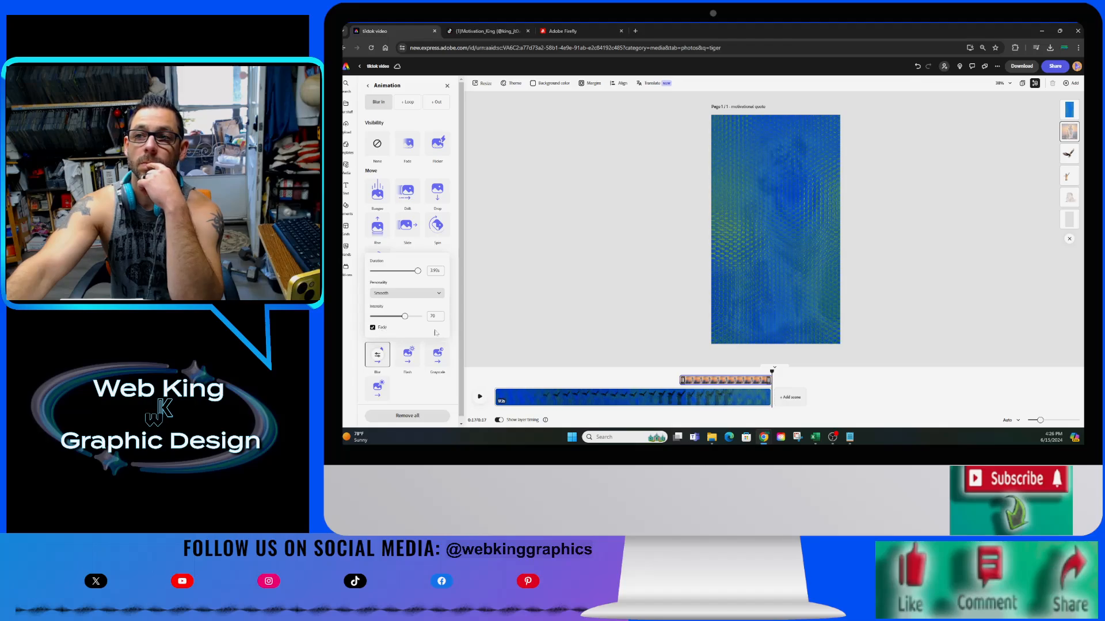
Play the later part of the video to check the tiger photo's Blur animation.
left_click(605, 354)
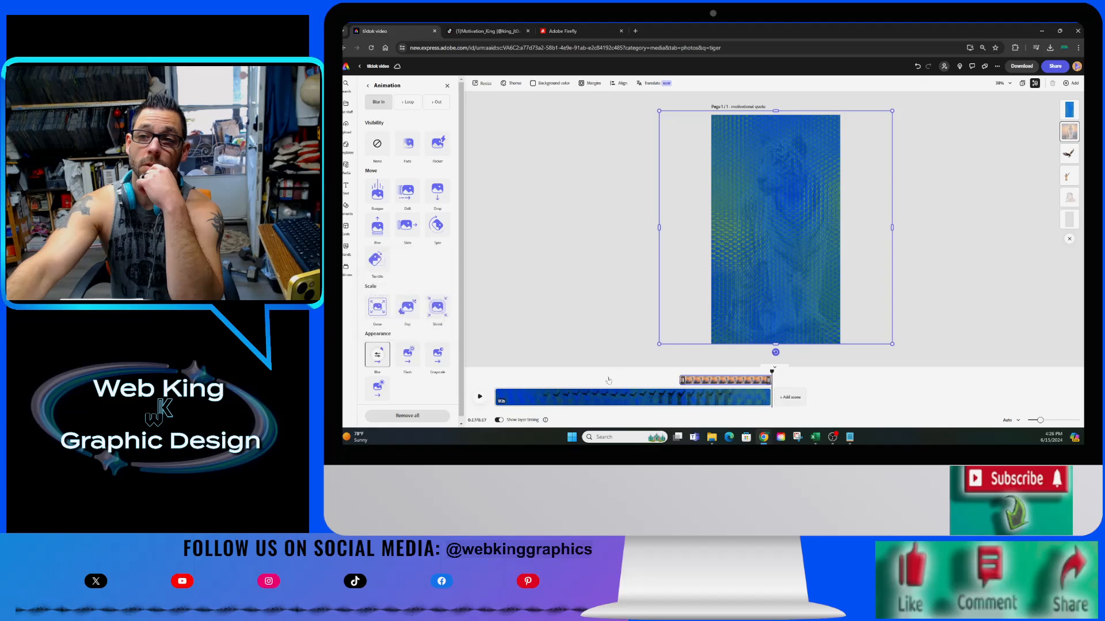
left_click(639, 378)
left_click(479, 396)
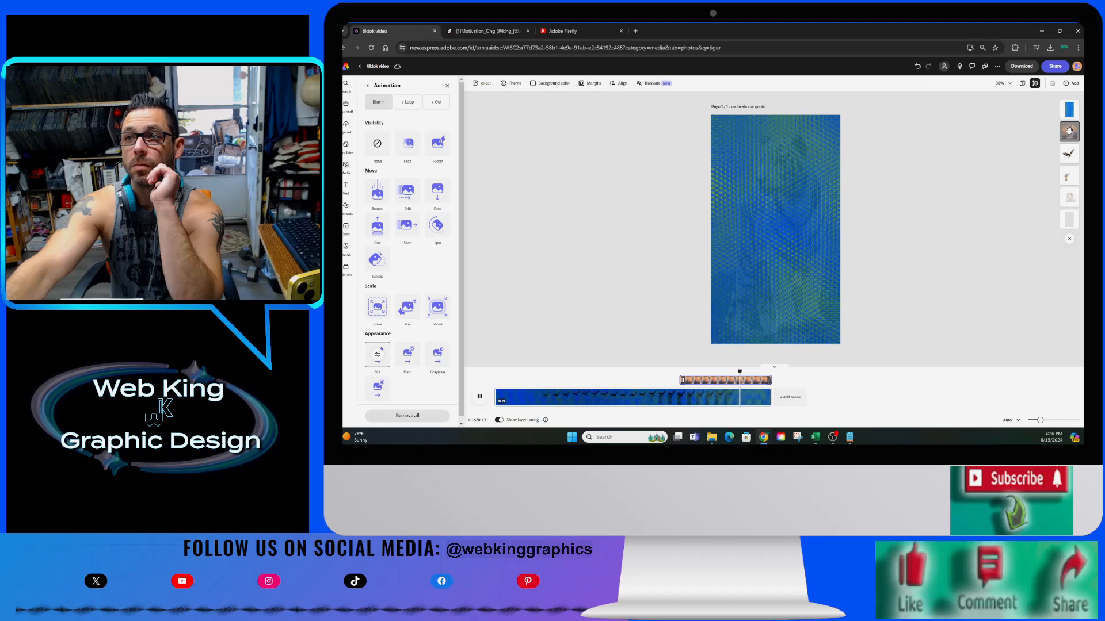
left_click(714, 142)
left_click(672, 128)
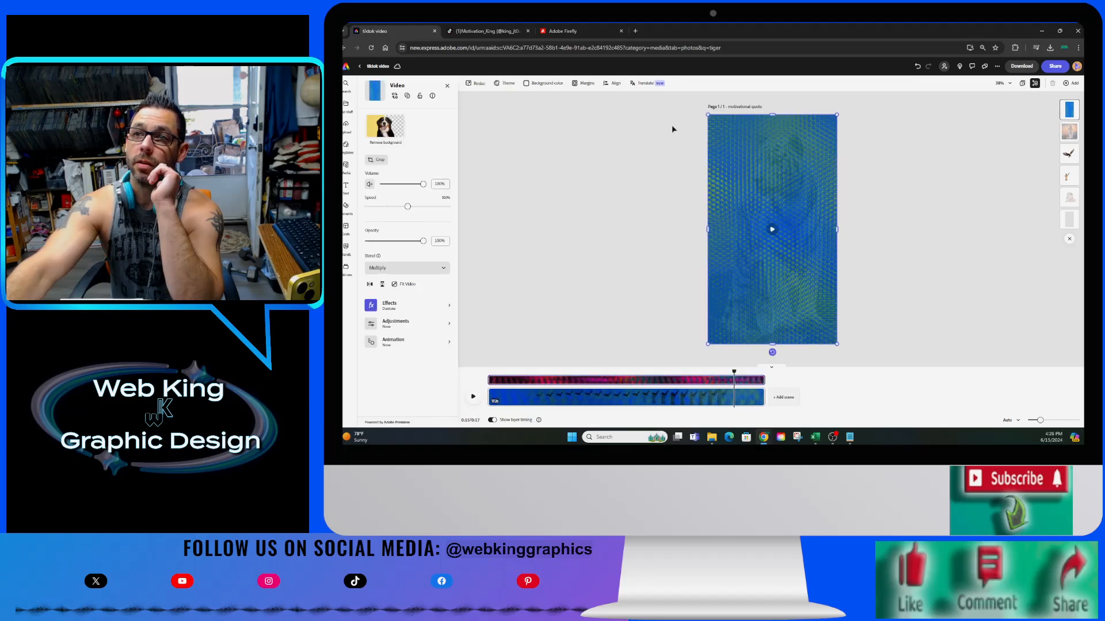
Scale down the tiger photo and remove its background.
left_click(1069, 132)
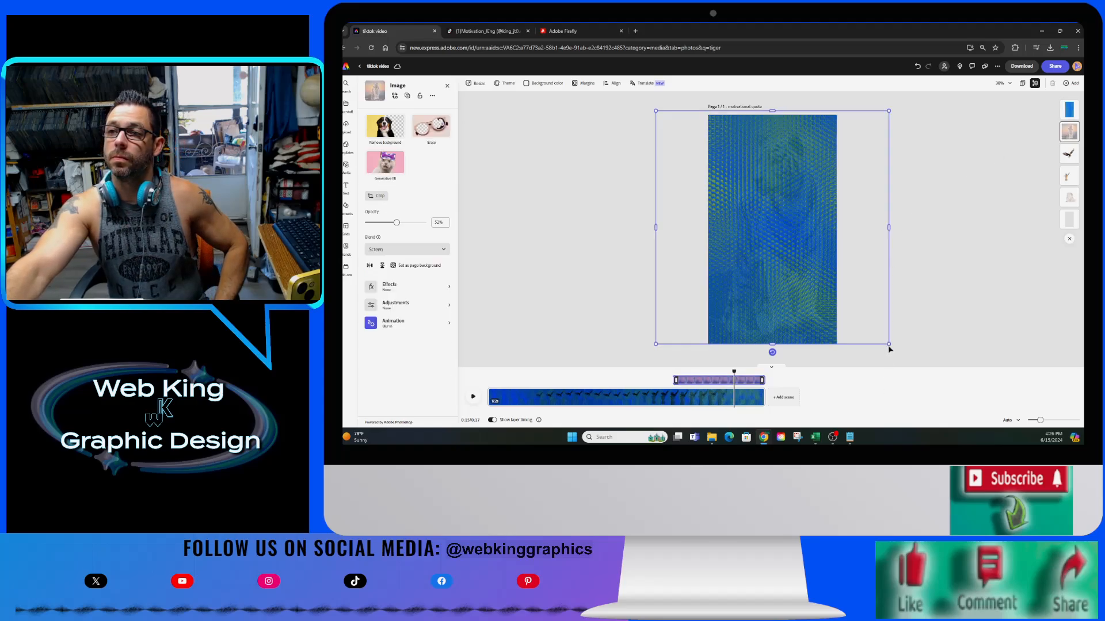
left_click_drag(889, 344, 855, 311)
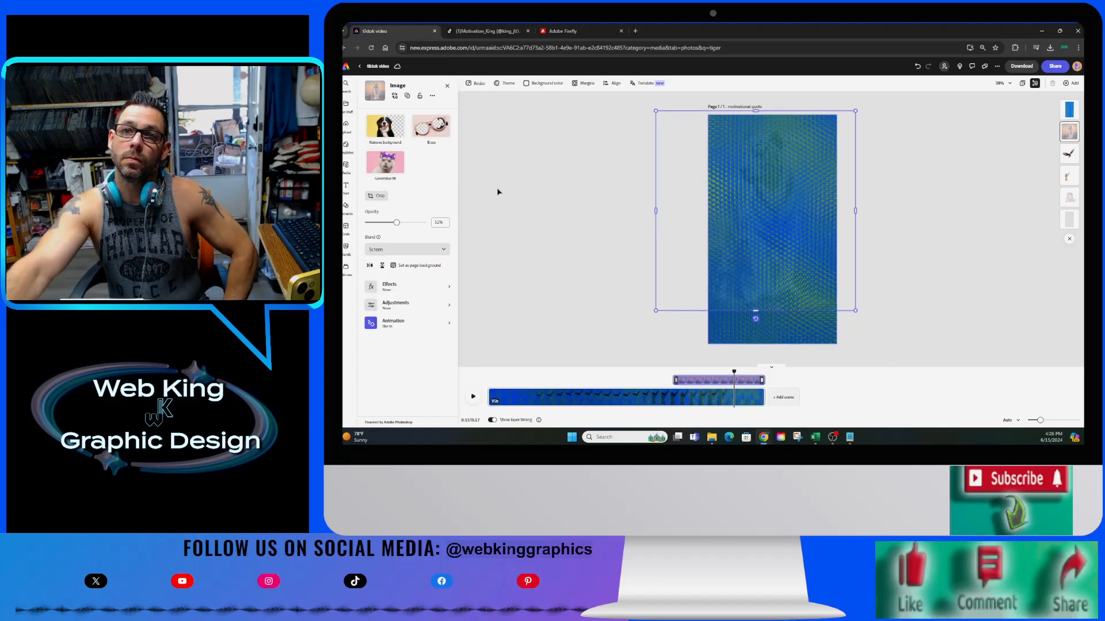
left_click(388, 129)
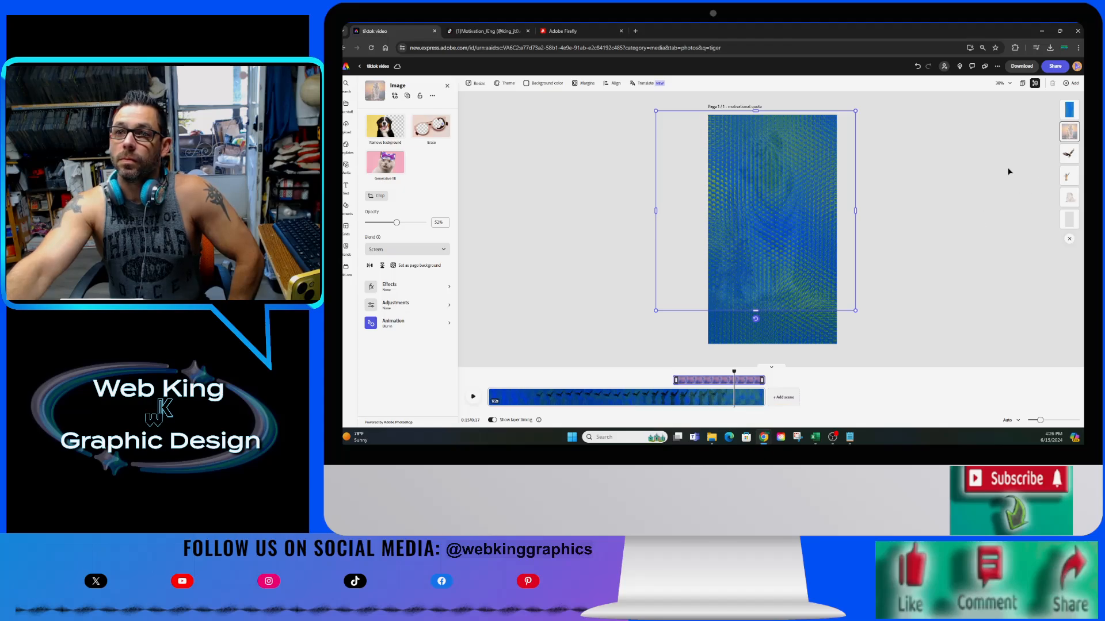
left_click(397, 131)
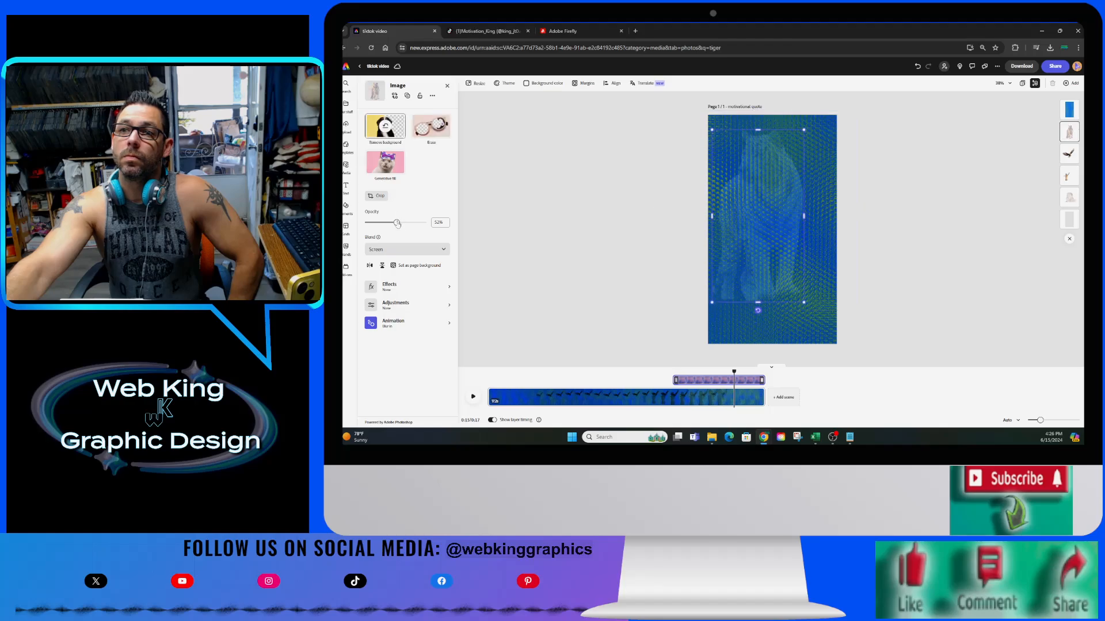
Shrink the cut-out tiger slightly and place it in the page's lower-right corner.
left_click_drag(764, 213, 797, 259)
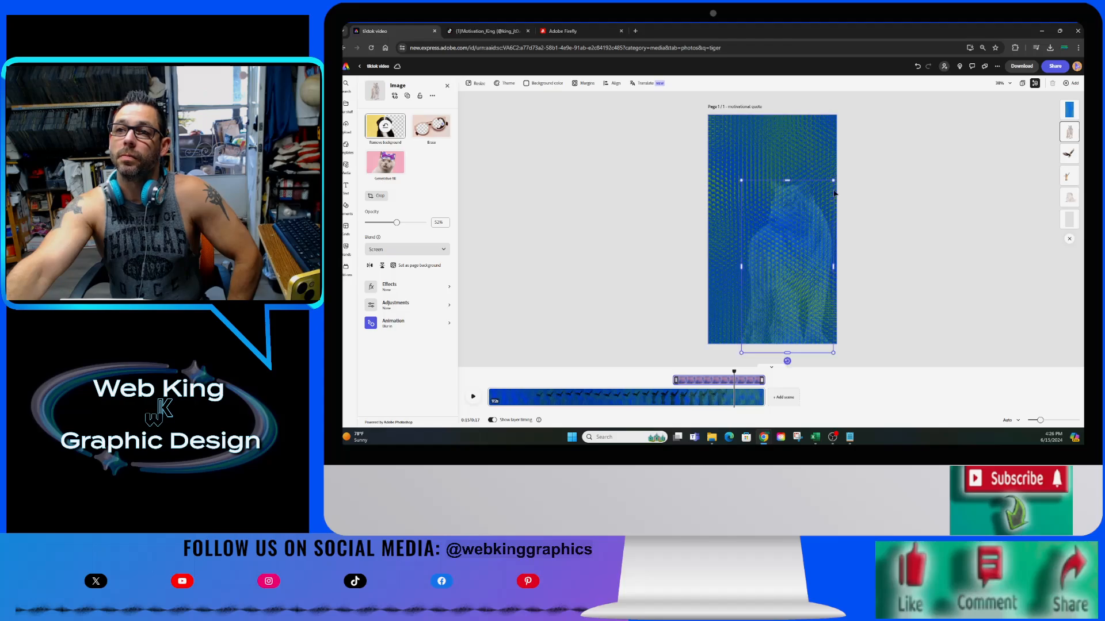
left_click_drag(833, 180, 825, 197)
left_click_drag(803, 245, 812, 237)
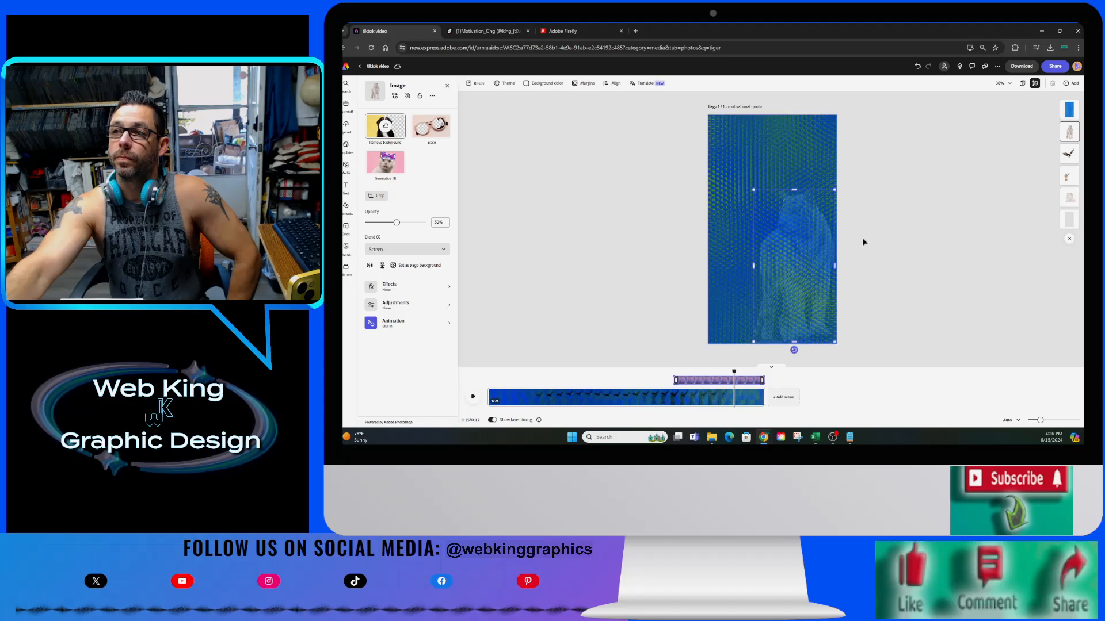
Set the blend mode of the silhouetted man's photo to Screen and replay the video from near its start.
left_click(662, 373)
mouse_move(662, 372)
left_mouse_down()
mouse_move(641, 372)
mouse_move(690, 372)
mouse_move(658, 372)
left_mouse_up()
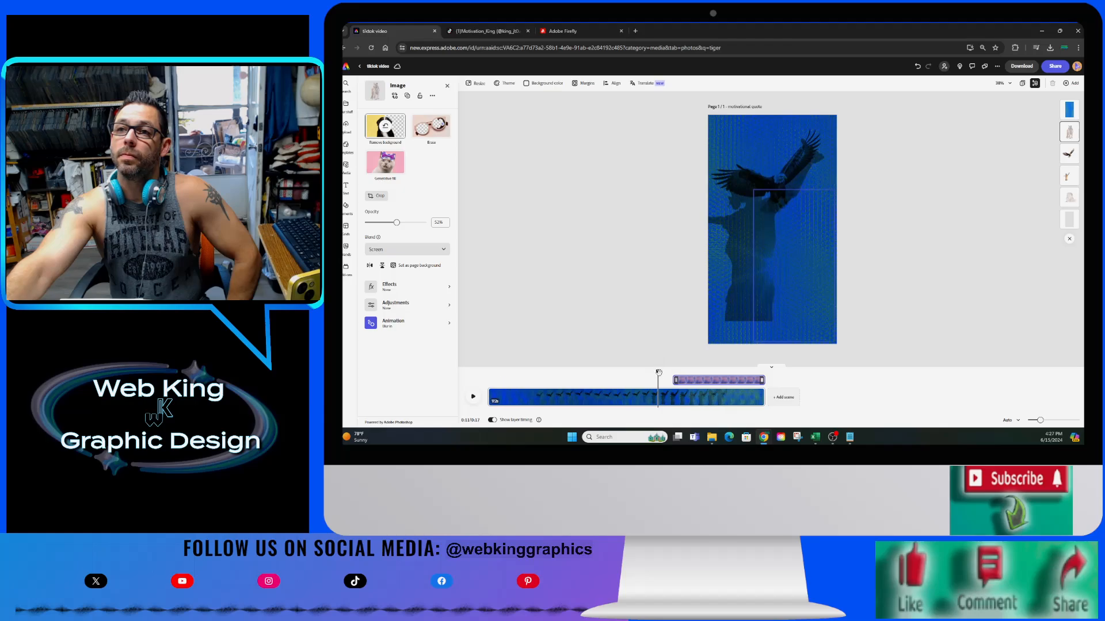
left_click(1067, 178)
left_click(413, 263)
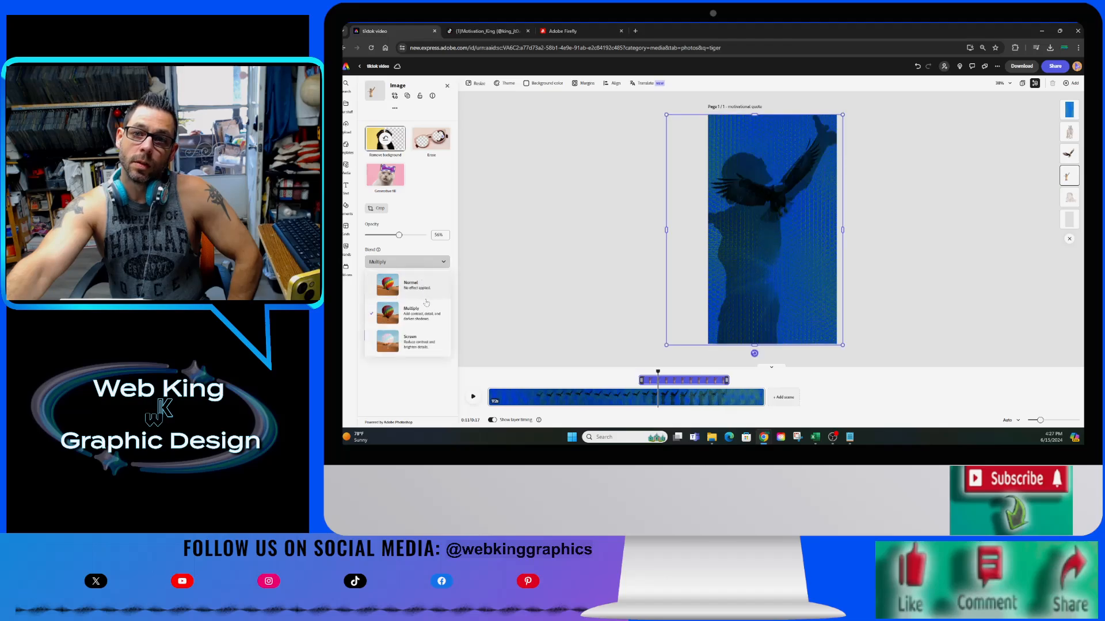
left_click(428, 336)
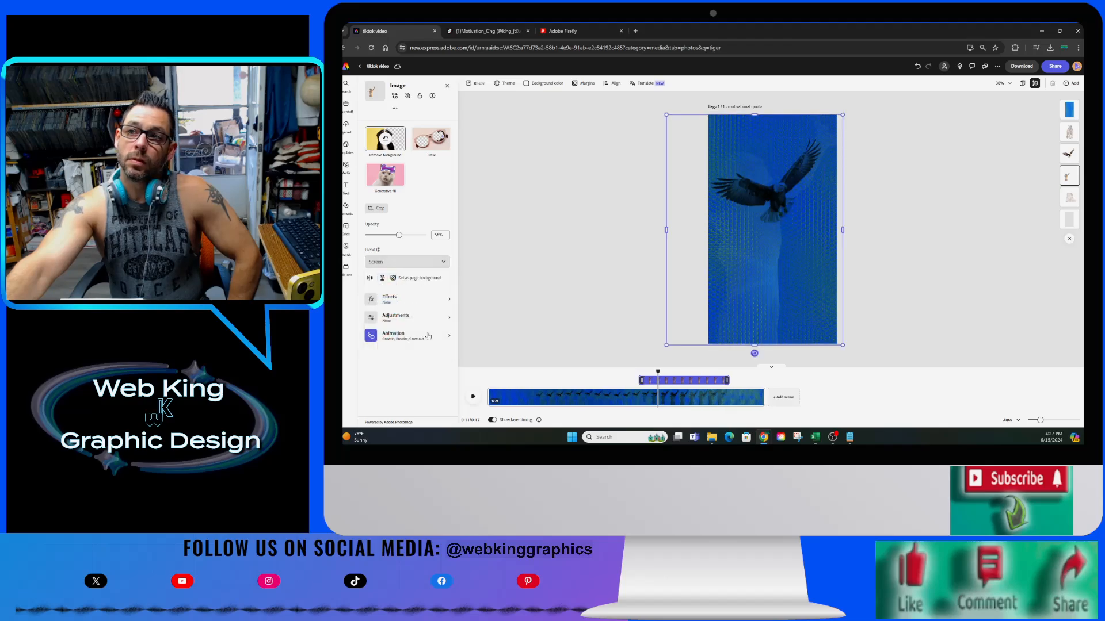
left_click(537, 375)
key("space")
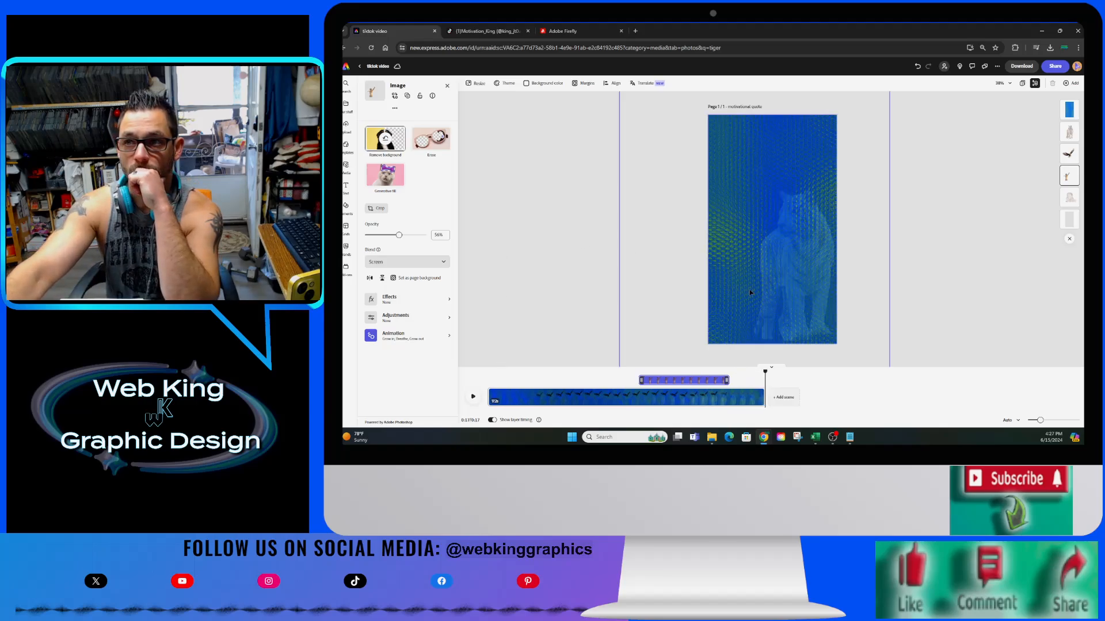
Add a Flicker loop animation to the cut-out tiger with speed about 77 and intensity about 22.
left_click(1069, 132)
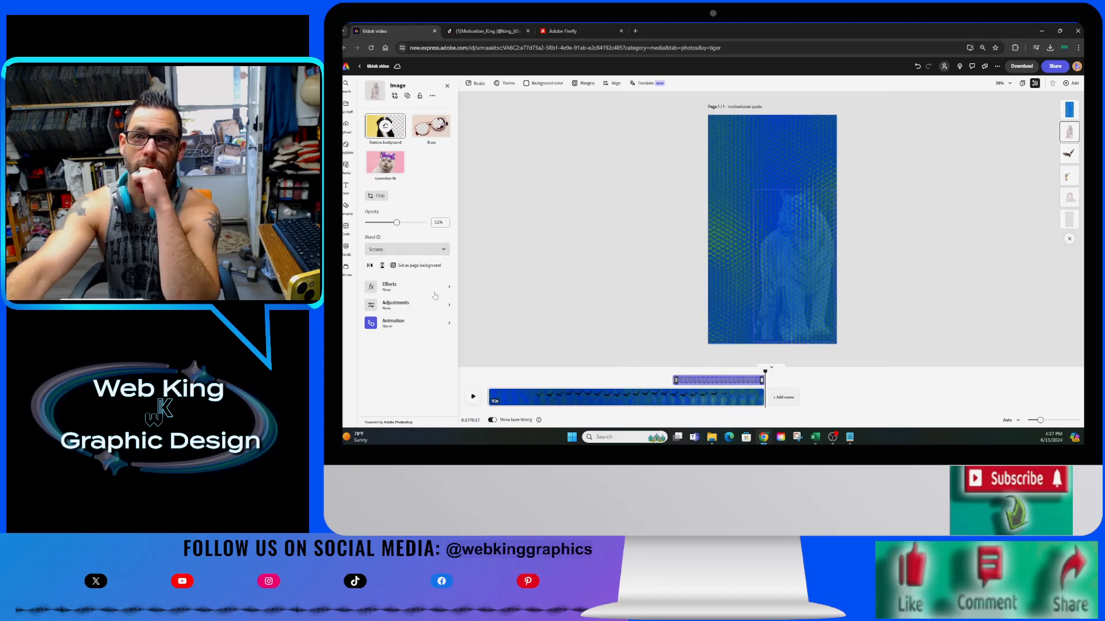
left_click(422, 321)
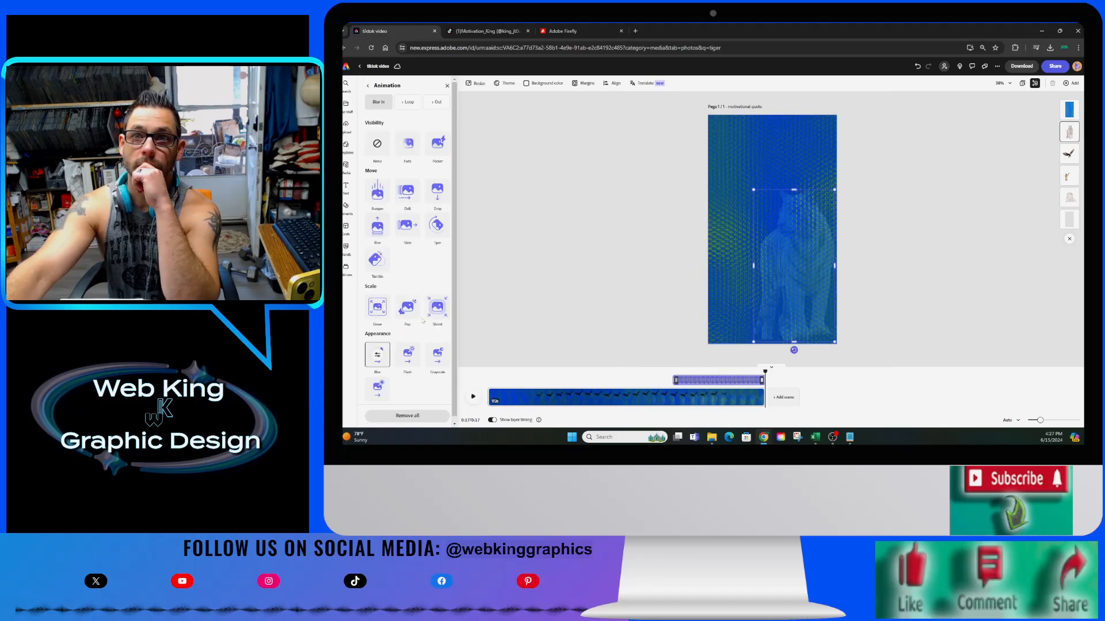
left_click(407, 102)
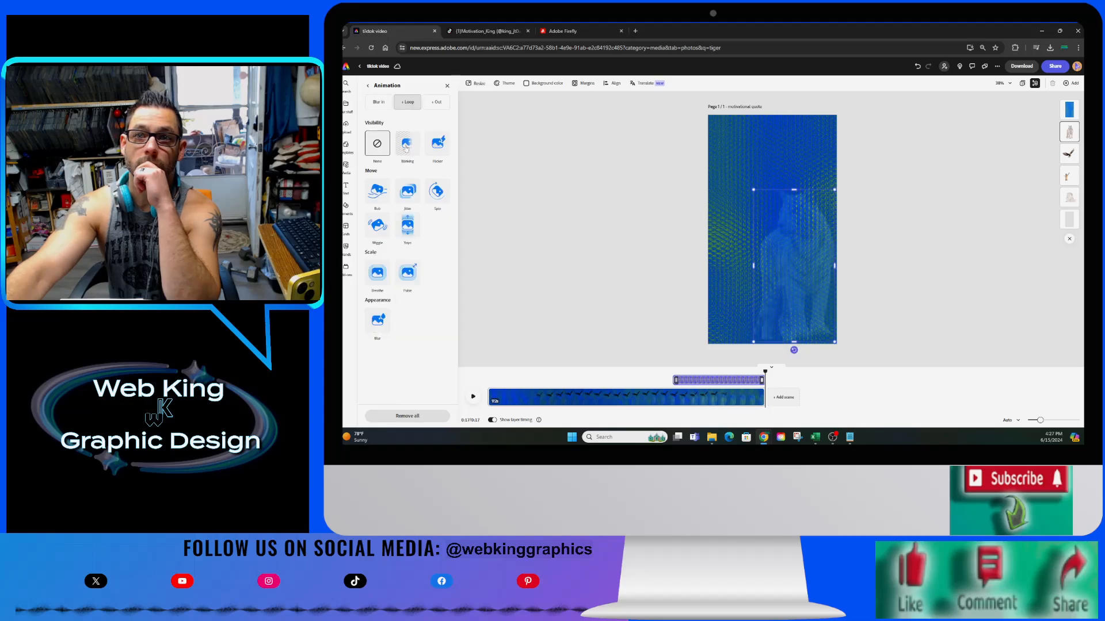
left_click(437, 145)
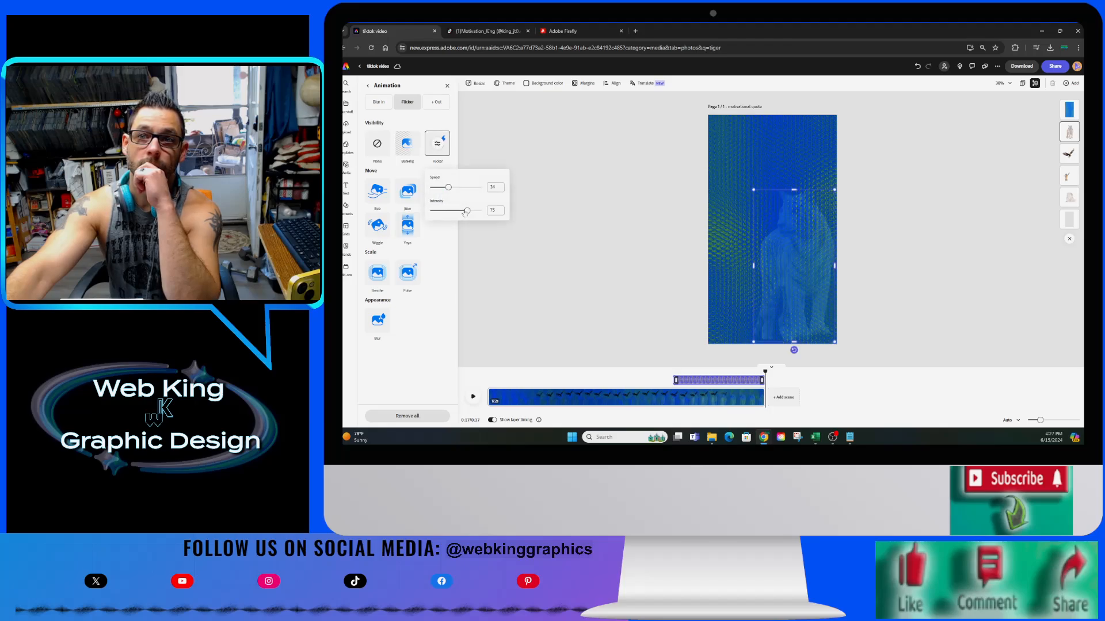
left_click_drag(448, 189, 478, 216)
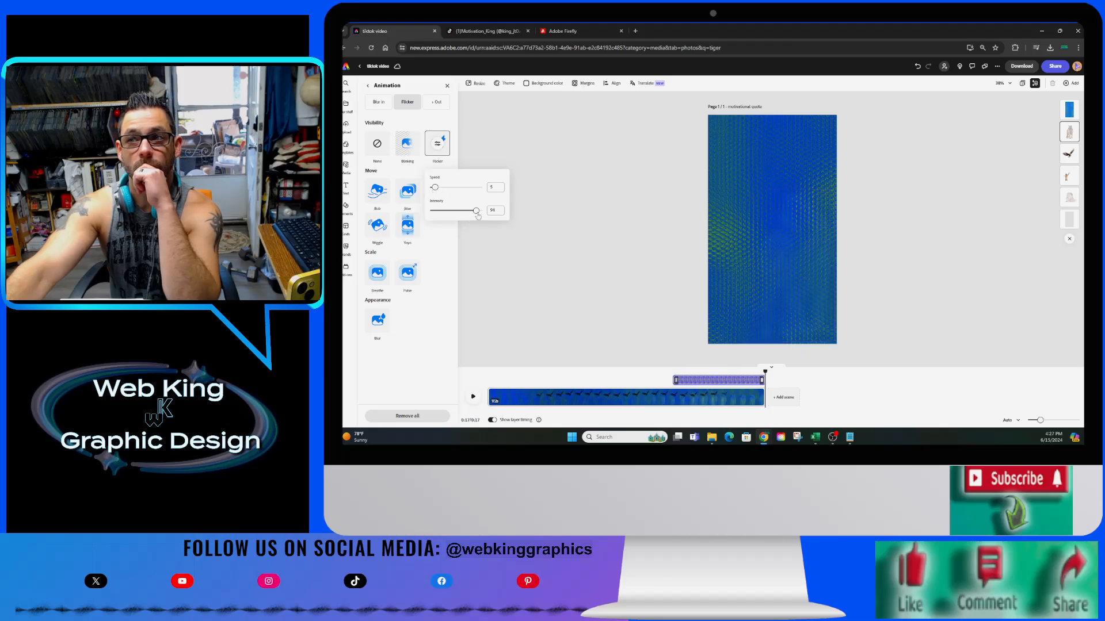
left_click_drag(475, 216, 456, 216)
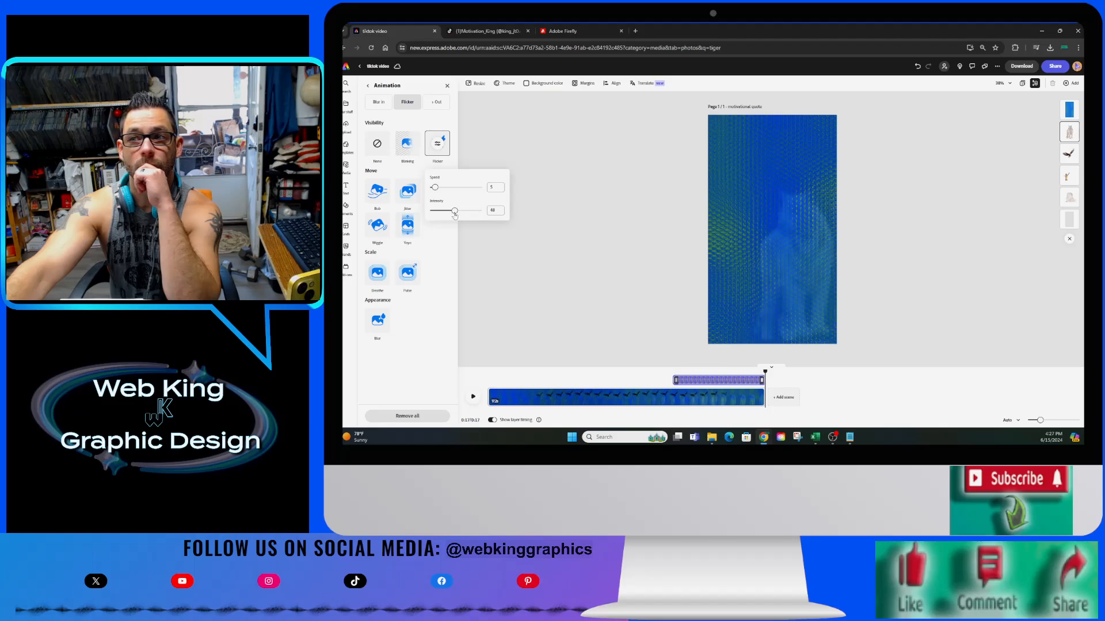
left_click(447, 216)
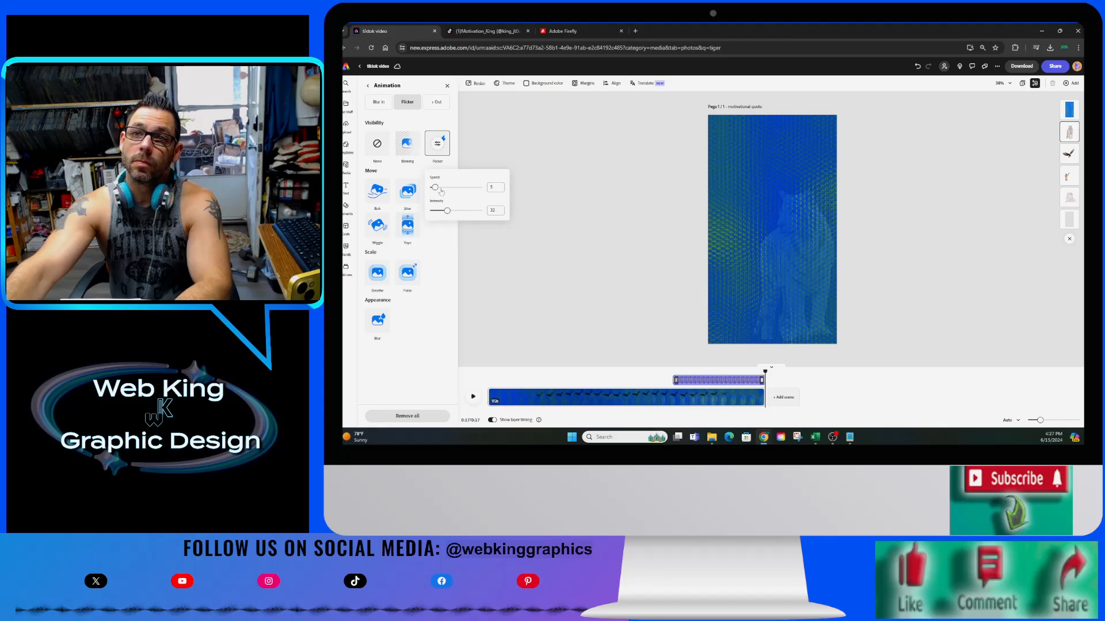
left_click_drag(438, 191, 472, 196)
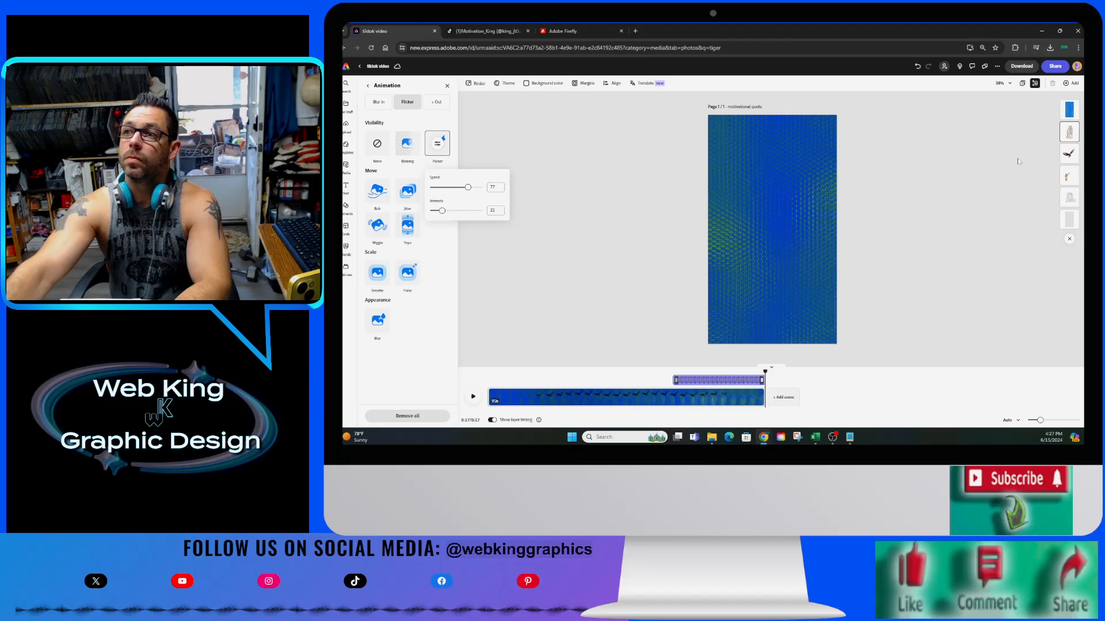
left_click(1069, 131)
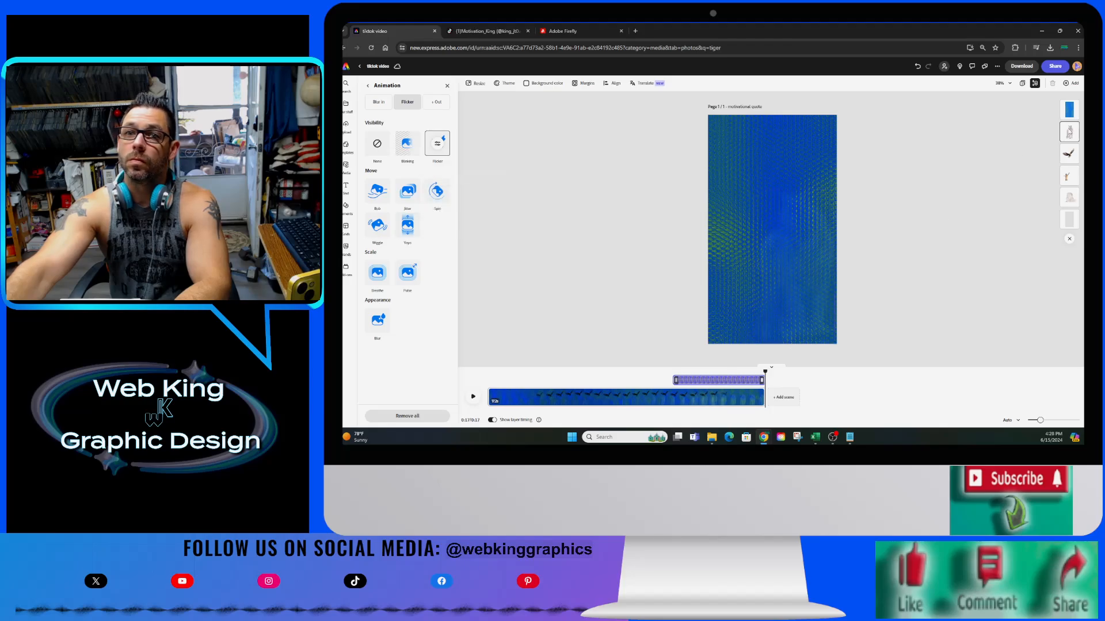
Add a Blur out-animation to the tiger with duration about 3 seconds, Smooth personality, intensity about 12 and Fade enabled.
left_click(435, 102)
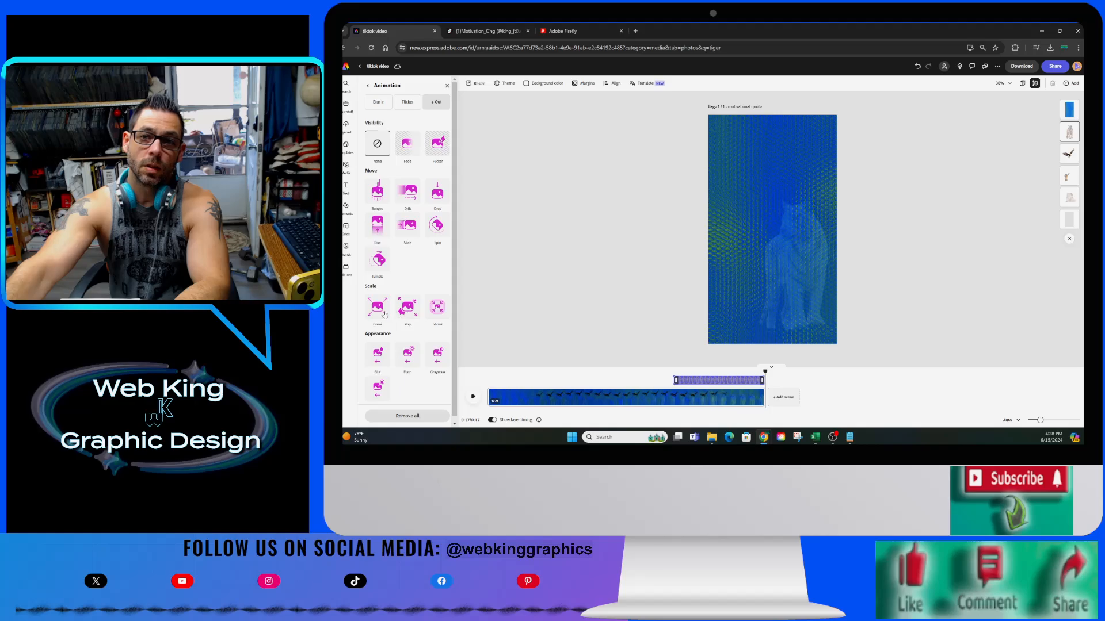
left_click(383, 359)
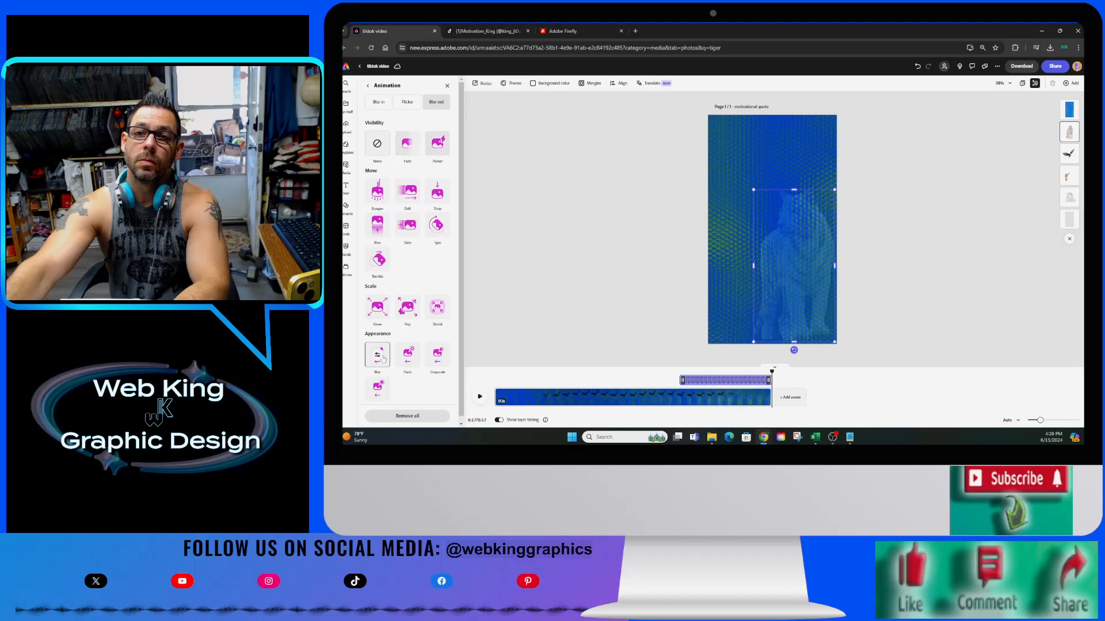
left_click(383, 357)
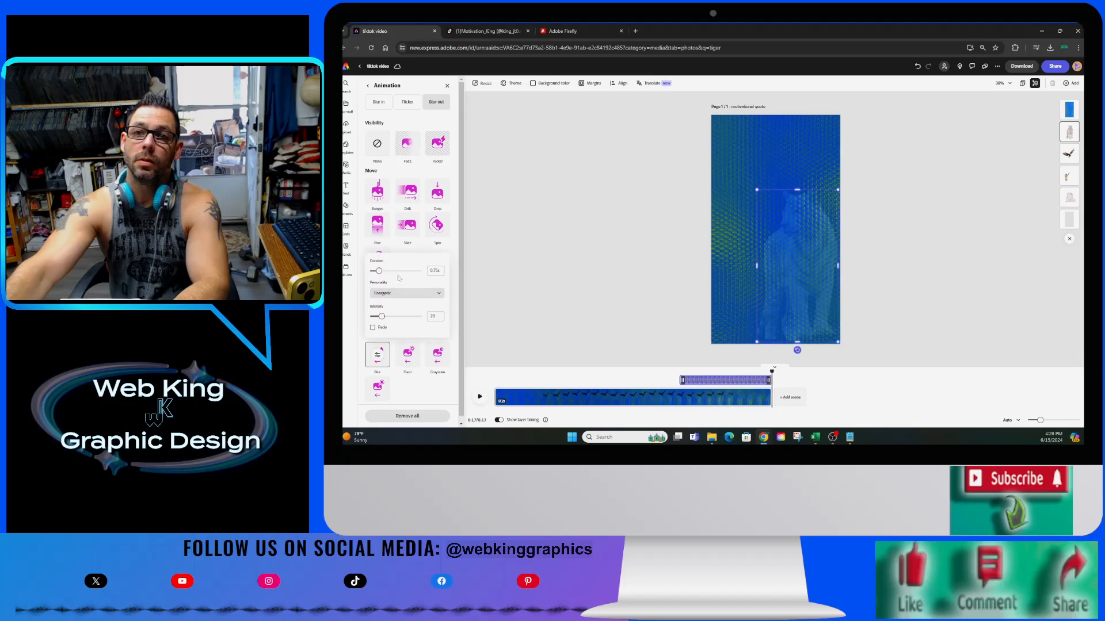
left_click(403, 294)
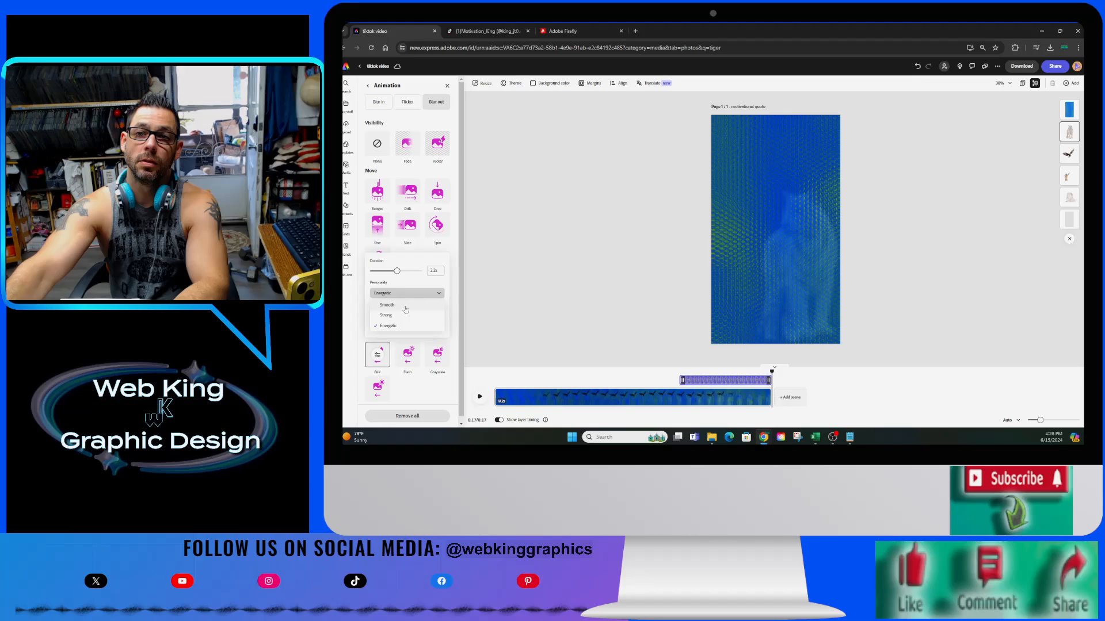
left_click(394, 315)
left_click_drag(393, 320, 408, 320)
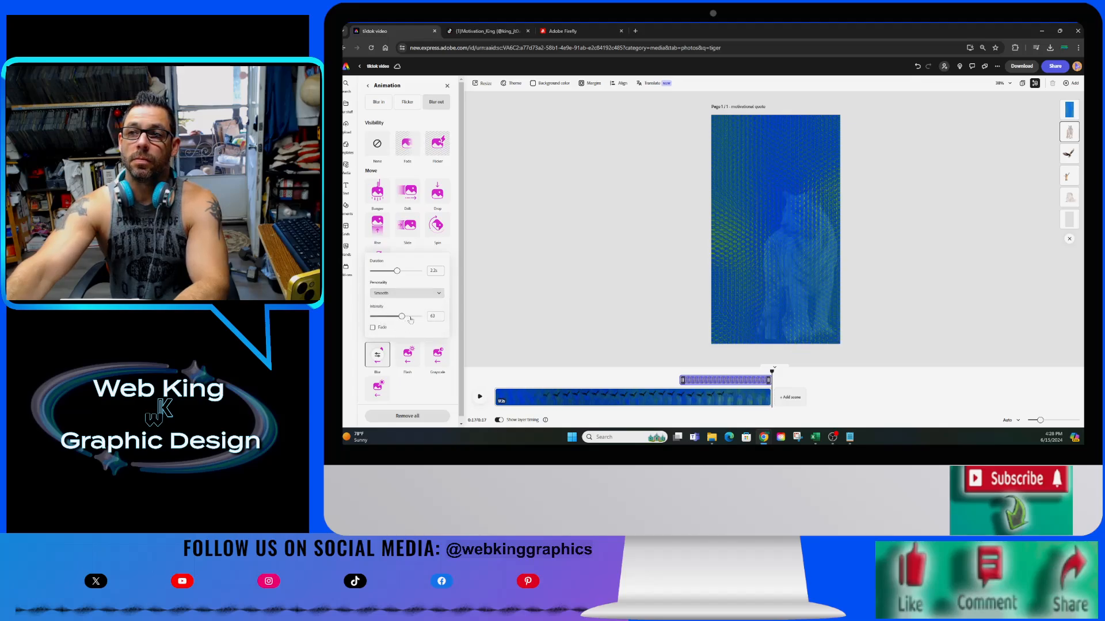
left_click_drag(410, 320, 378, 317)
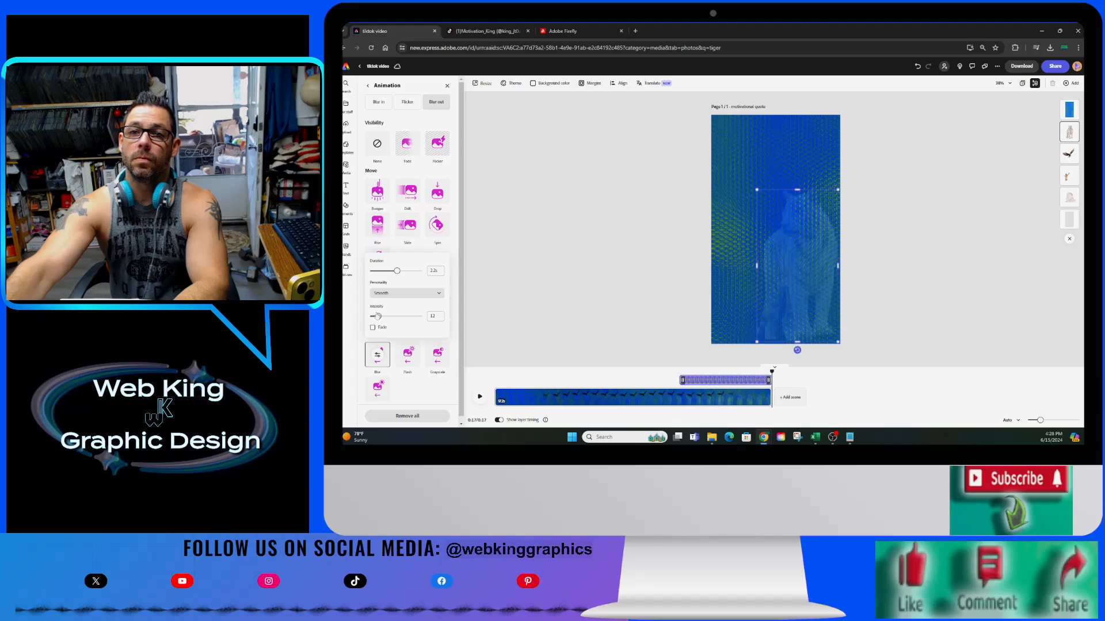
left_click(372, 328)
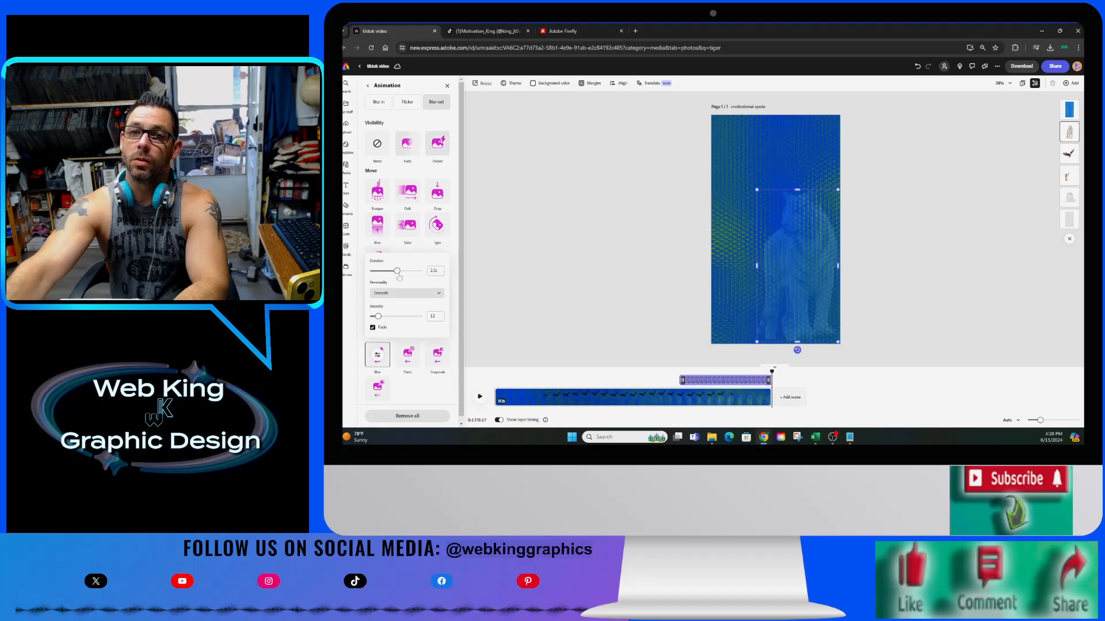
left_click_drag(397, 273, 411, 276)
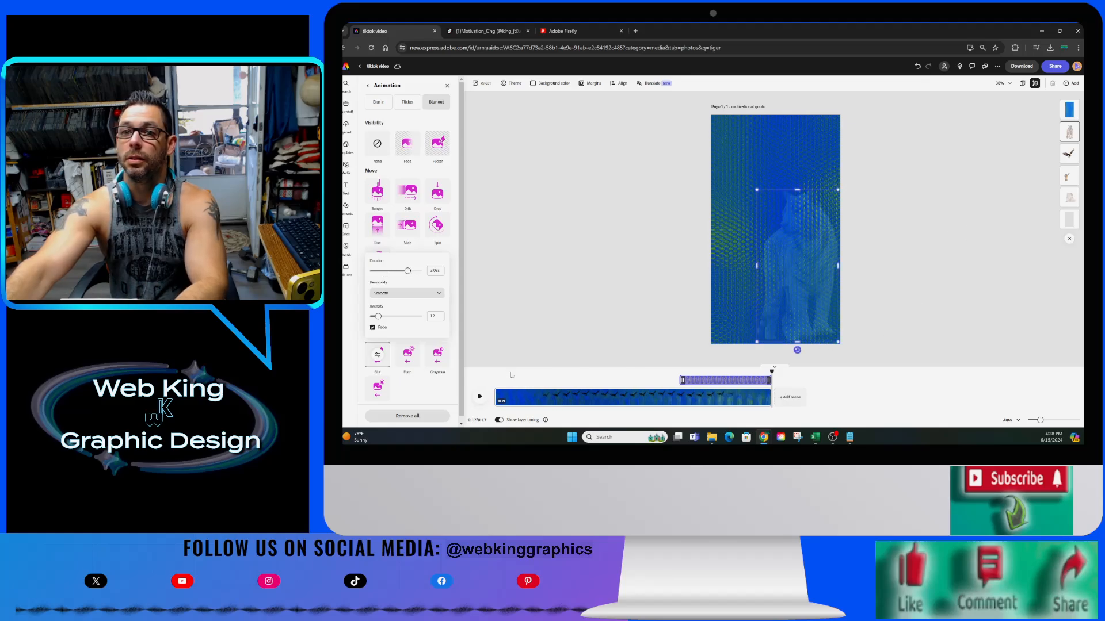
Play the video to check the tiger's animations, and review the eagle section with the background video layer selected.
left_click(479, 396)
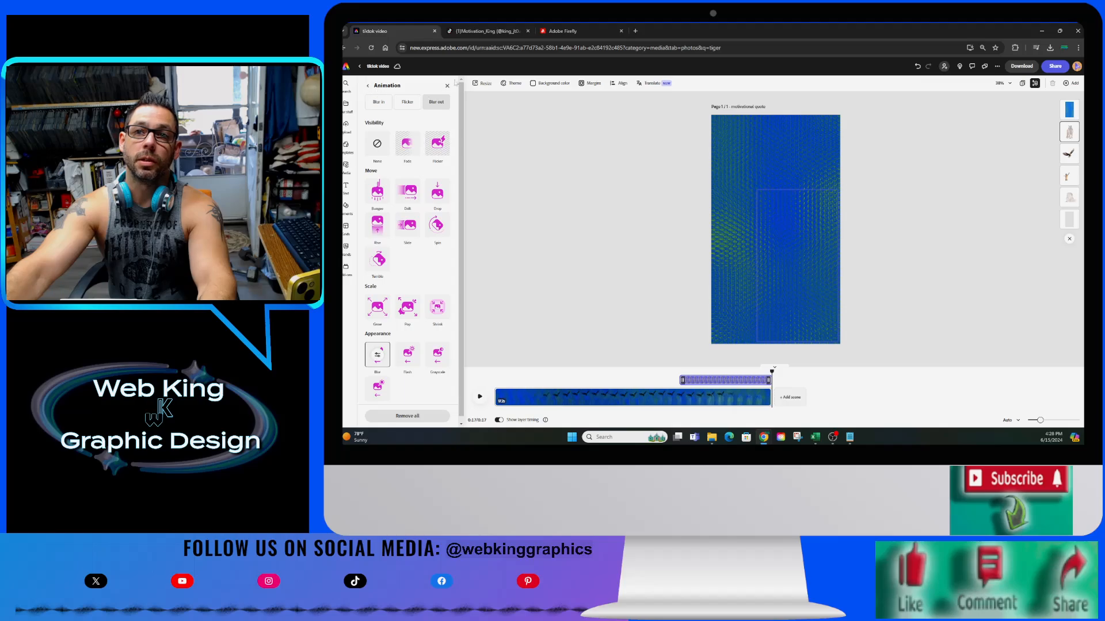
left_click(446, 86)
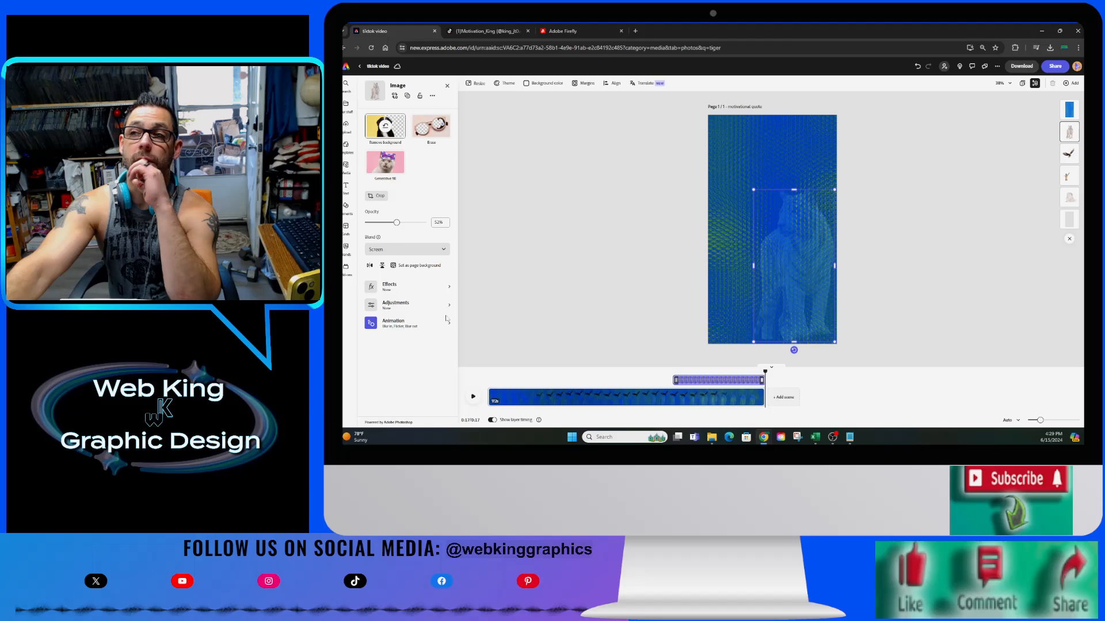
left_click(1069, 220)
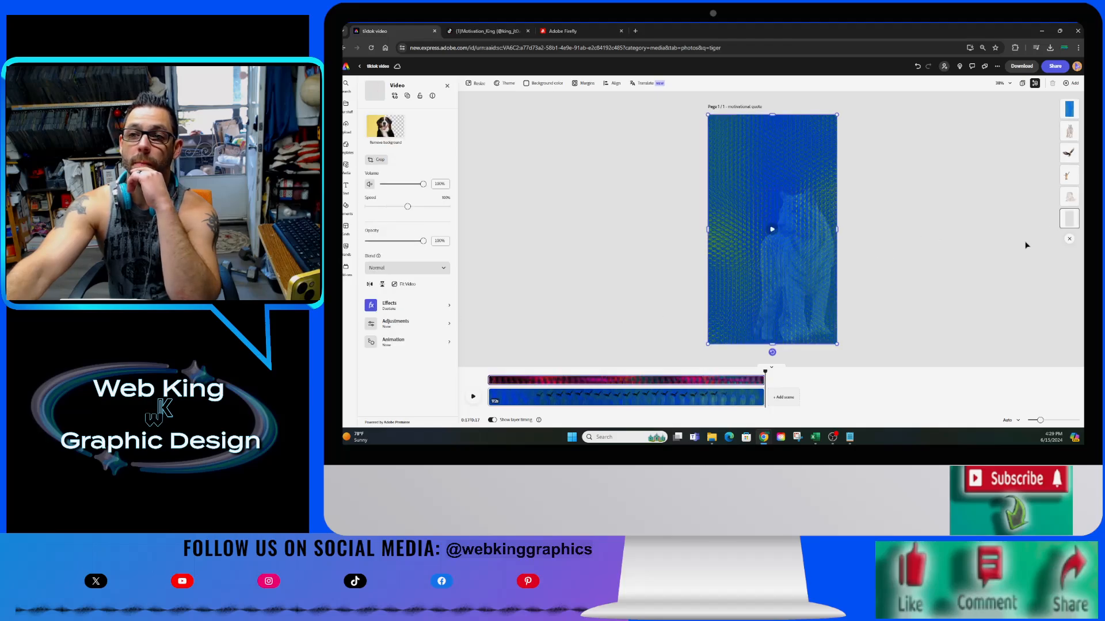
left_click(610, 371)
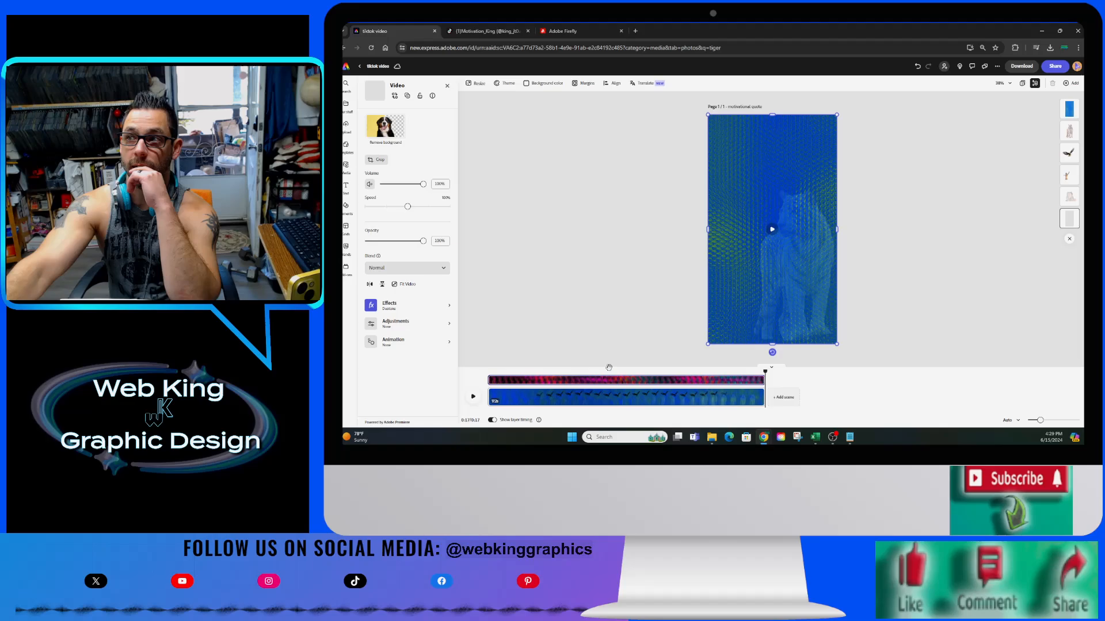
left_click_drag(508, 373, 678, 402)
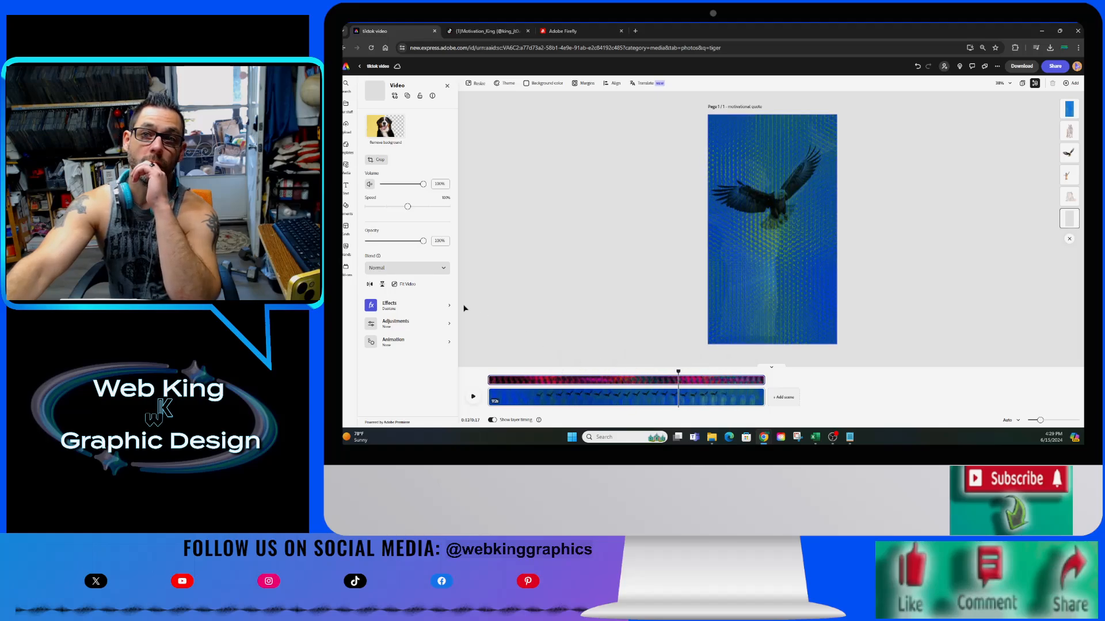
Browse the Nature collection of element backgrounds for a backdrop that suits the eagle, man and tiger video.
left_click(346, 166)
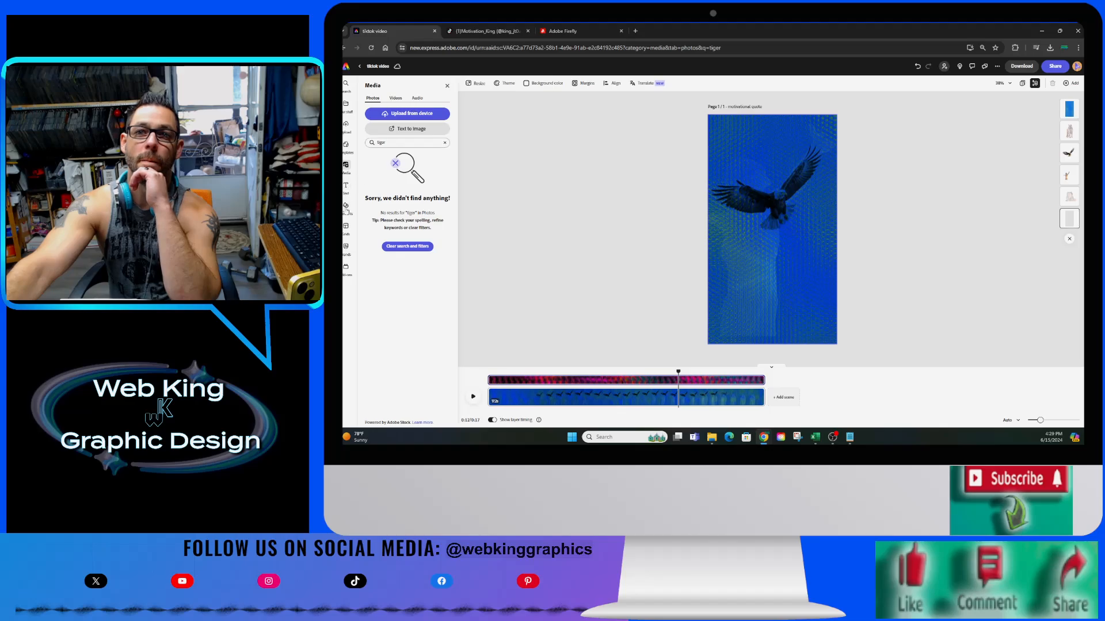
left_click(346, 206)
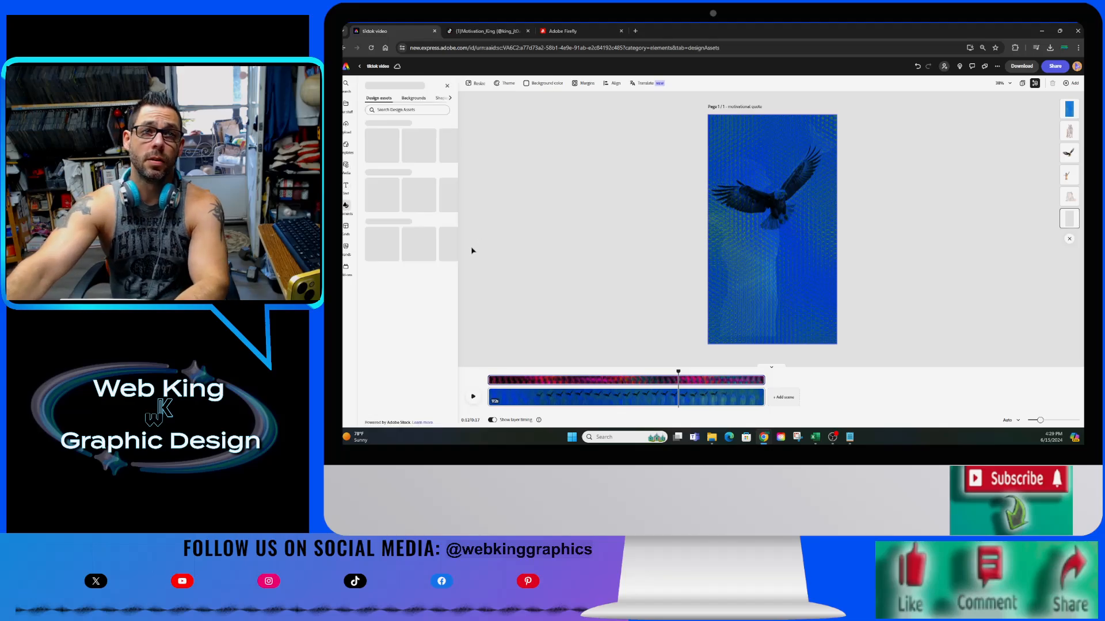
left_click(412, 99)
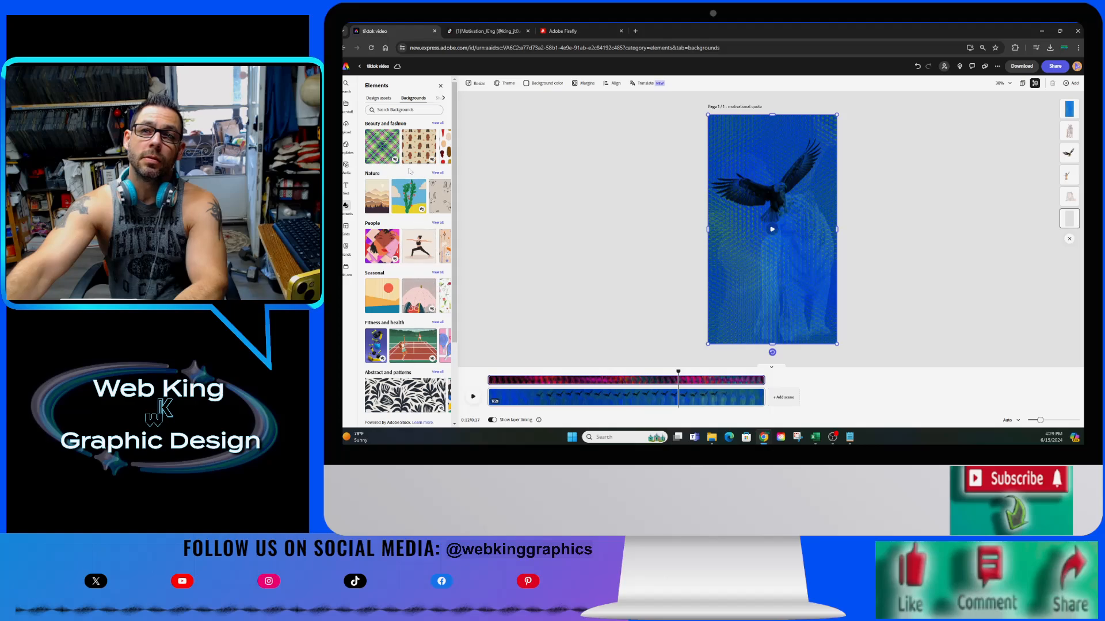
left_click(438, 173)
scroll(410, 265, "down", 3)
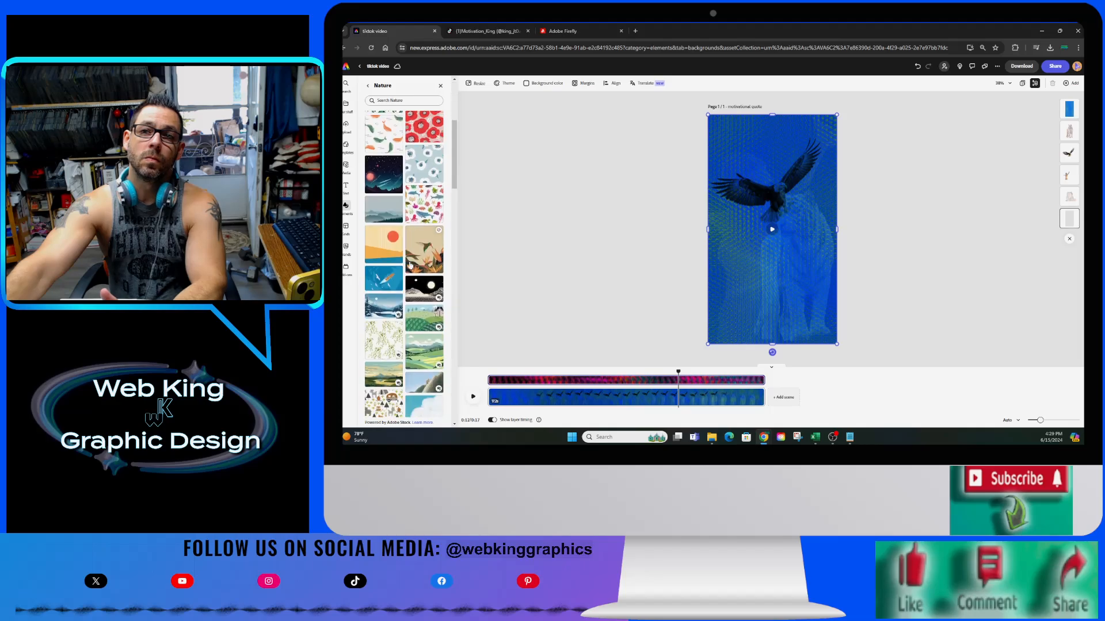
scroll(410, 265, "down", 2)
scroll(410, 265, "down", 2)
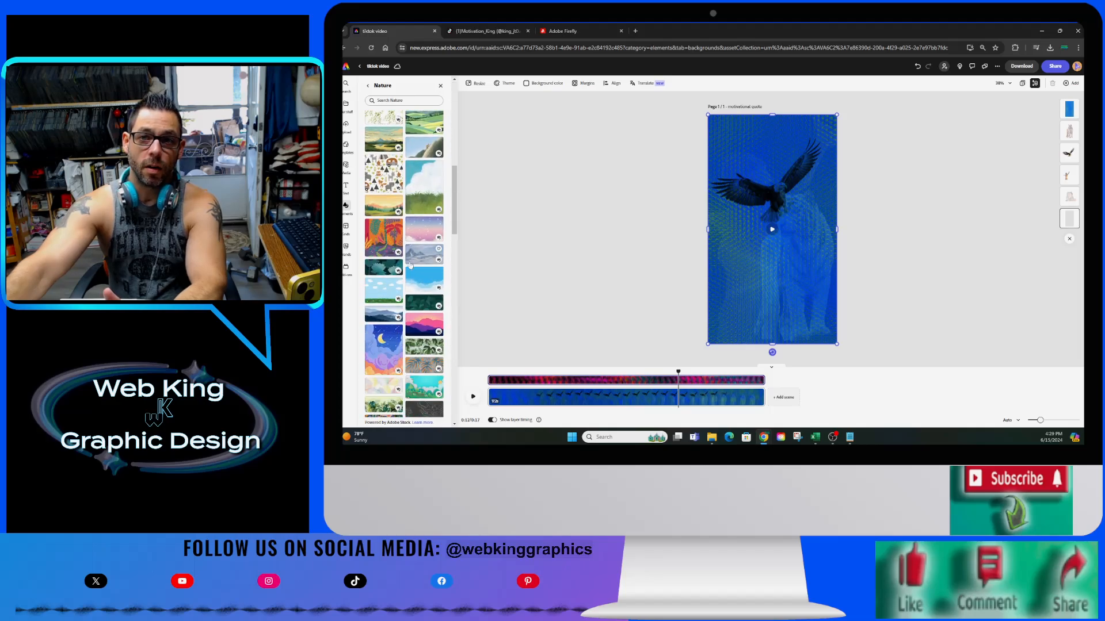
scroll(410, 265, "down", 3)
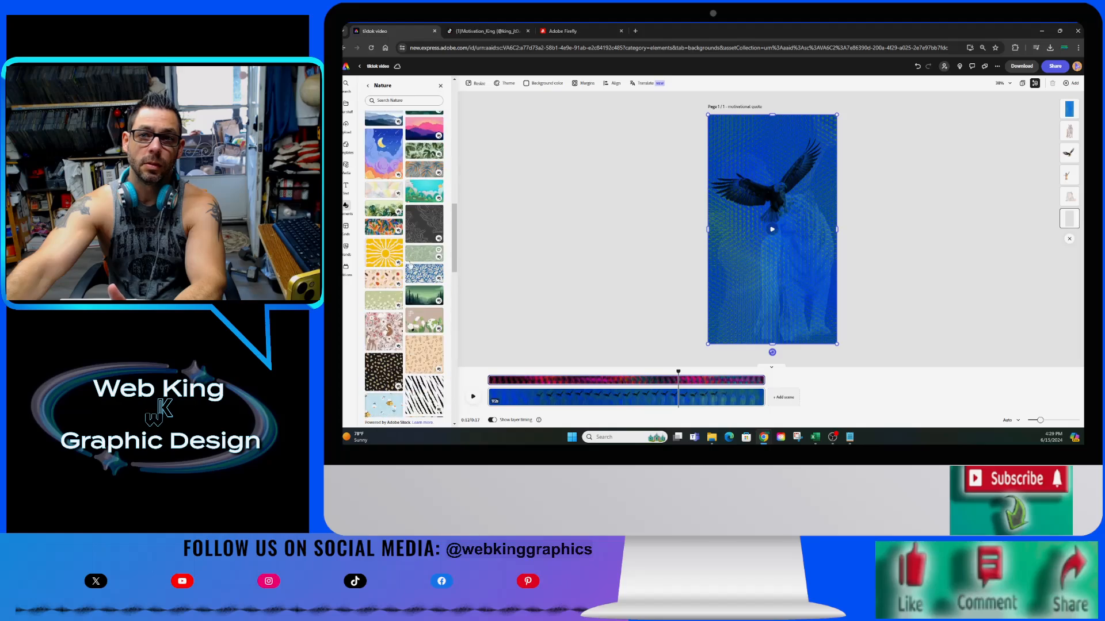
scroll(410, 265, "down", 6)
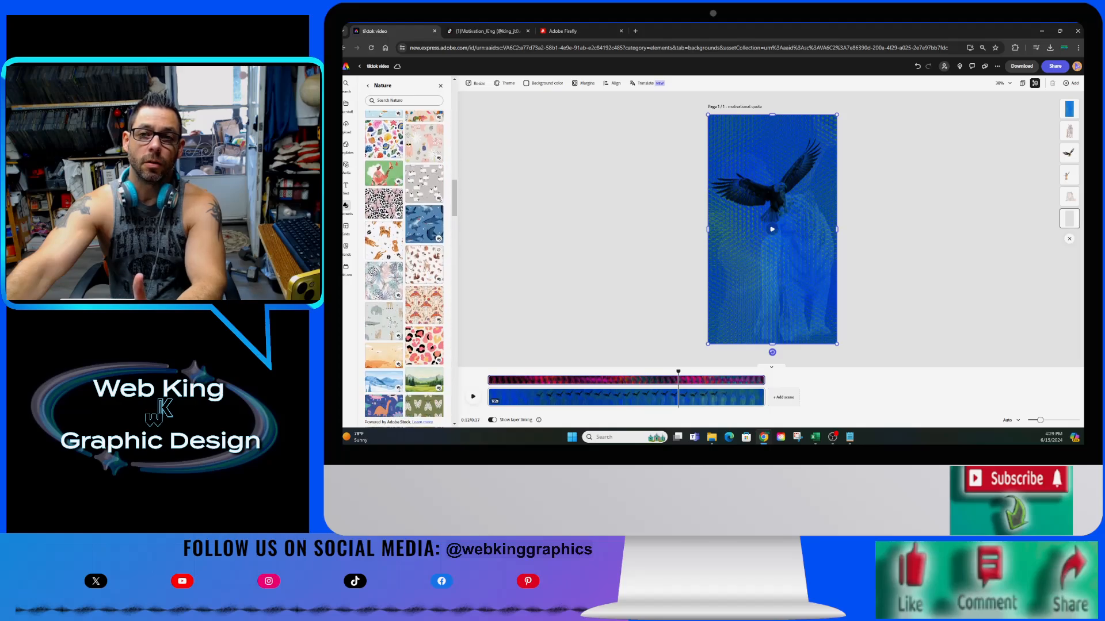
scroll(411, 265, "down", 4)
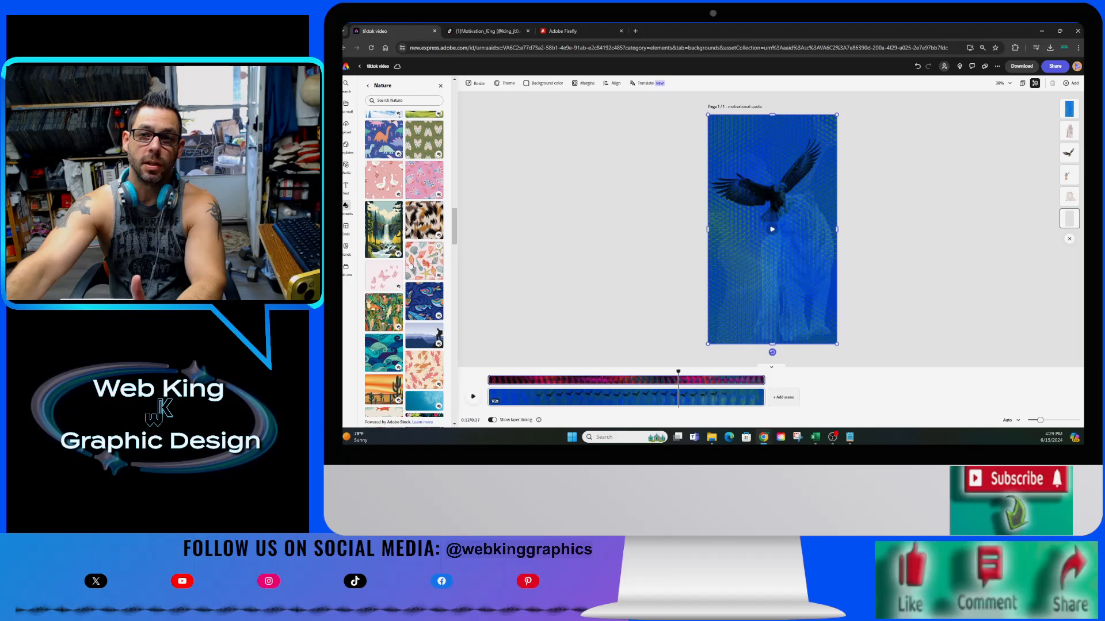
scroll(410, 265, "down", 4)
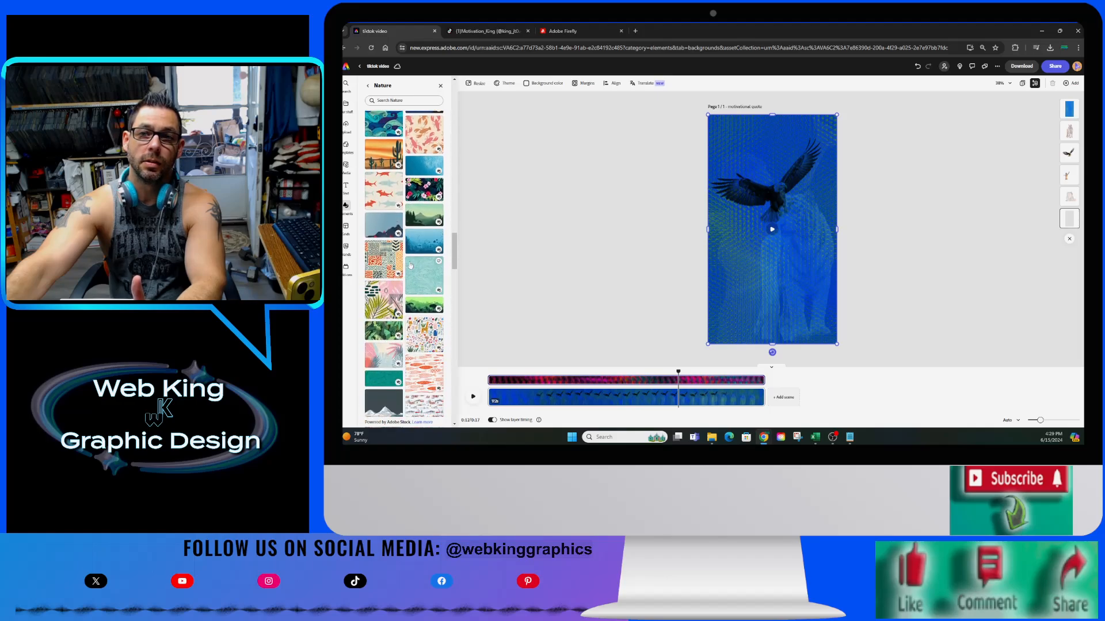
scroll(410, 264, "down", 5)
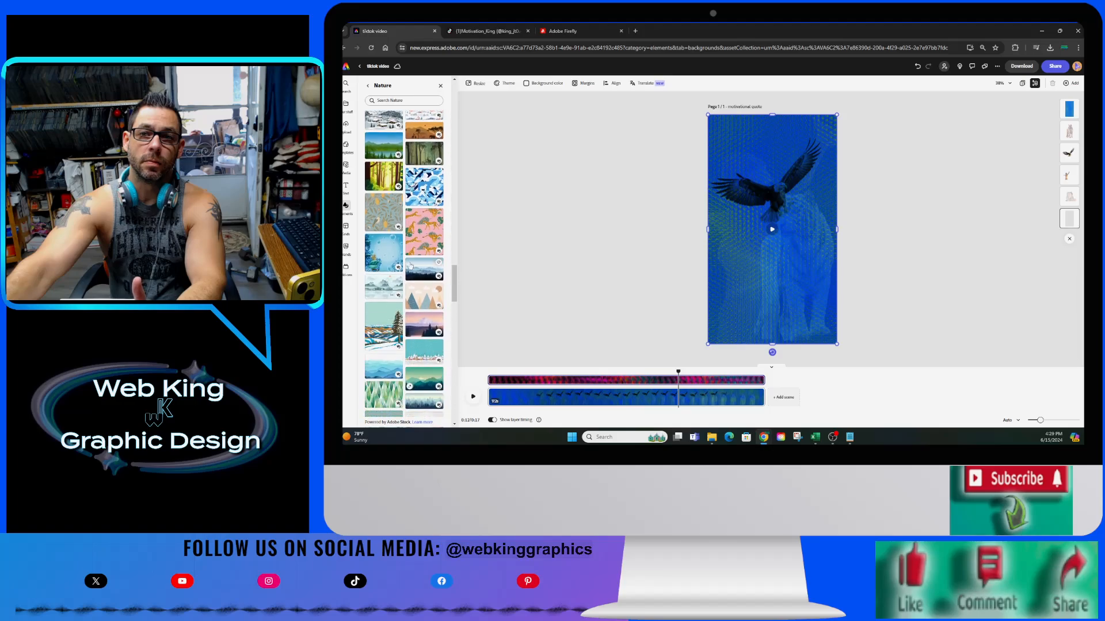
scroll(410, 264, "down", 5)
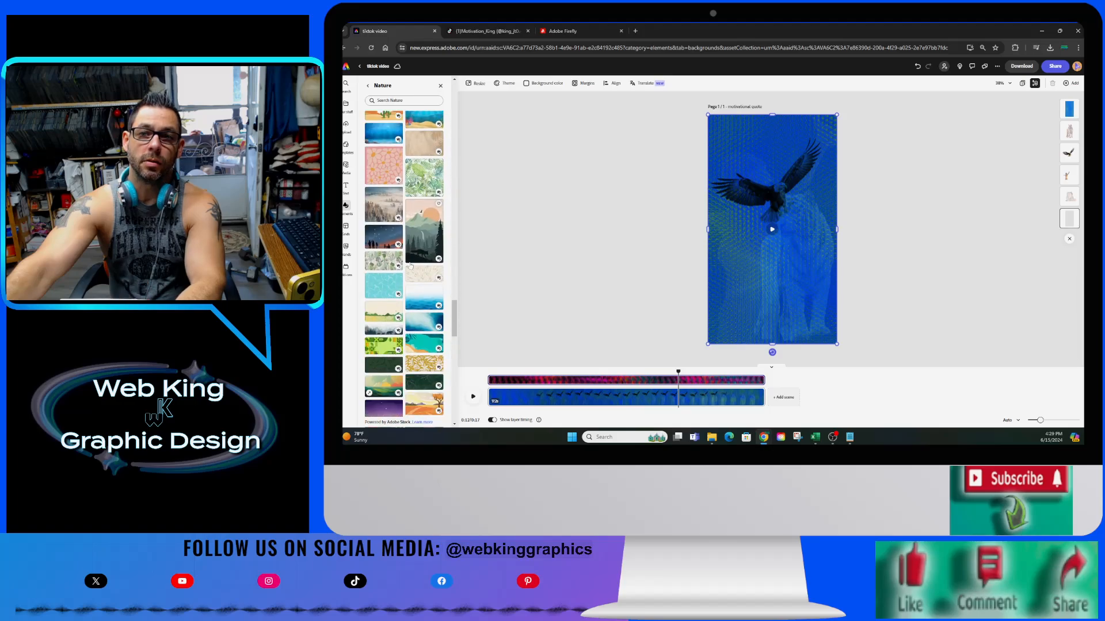
scroll(410, 264, "down", 1)
scroll(411, 265, "up", 3)
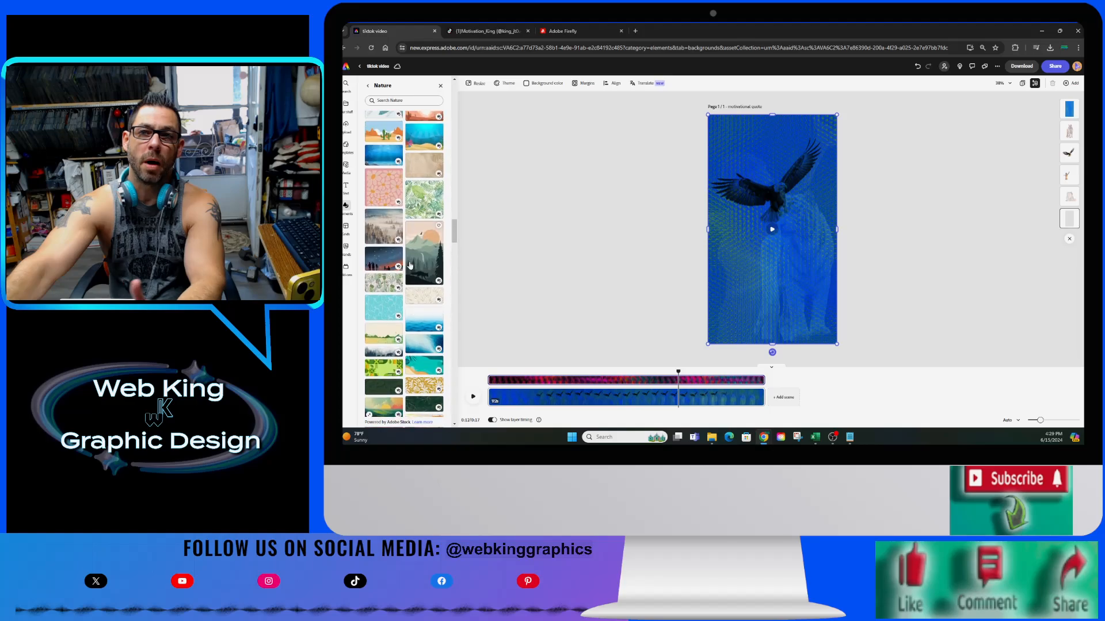
scroll(410, 265, "up", 1)
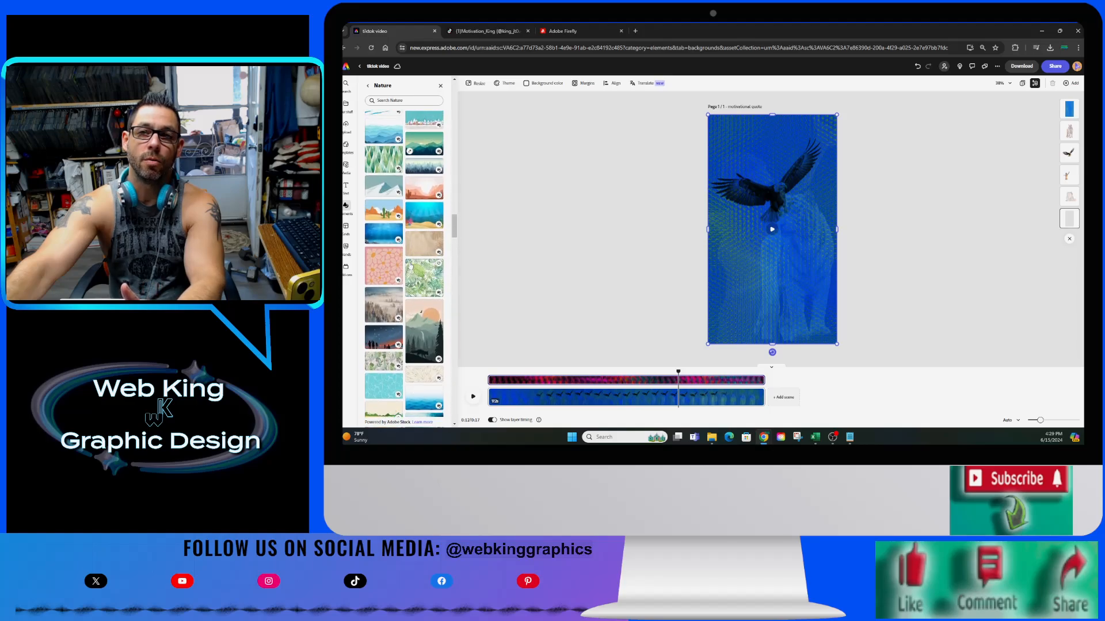
scroll(410, 264, "down", 5)
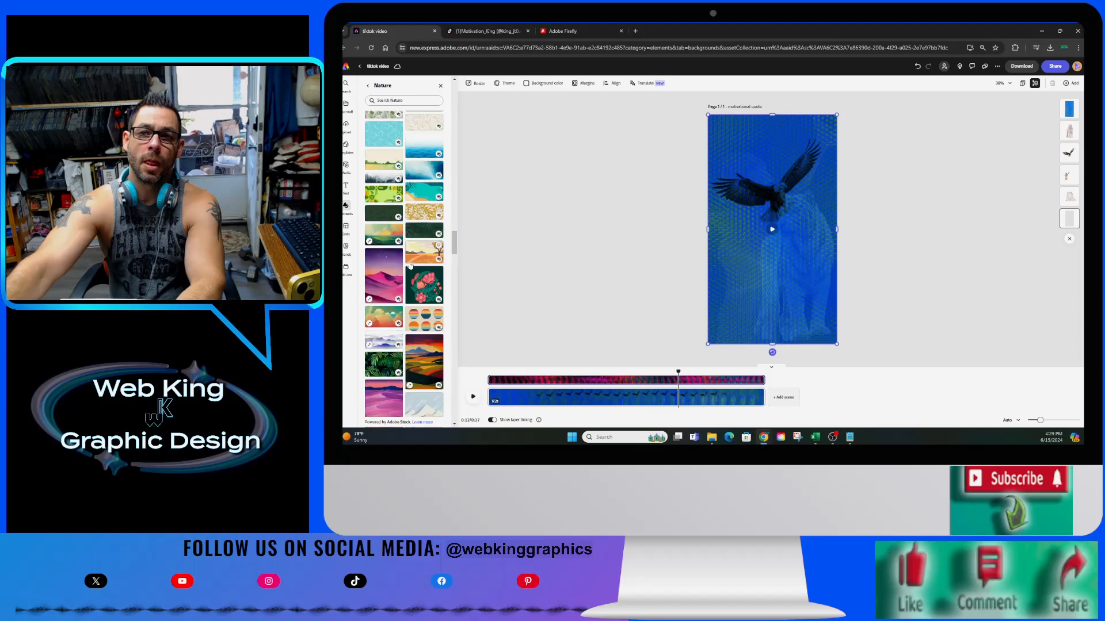
scroll(410, 264, "down", 2)
scroll(410, 264, "down", 6)
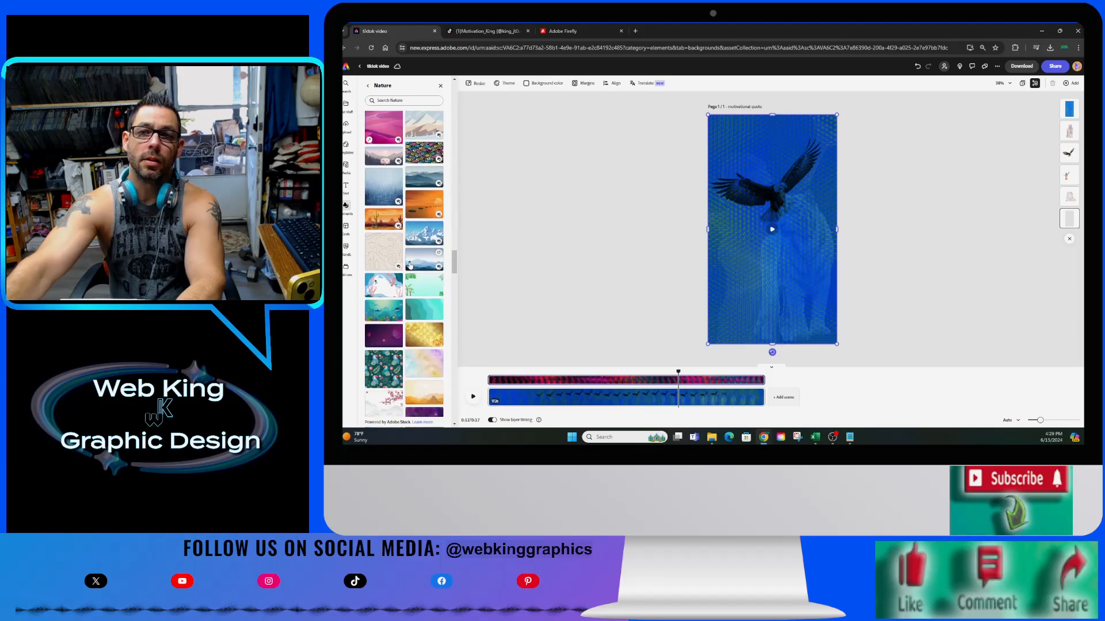
scroll(411, 265, "down", 5)
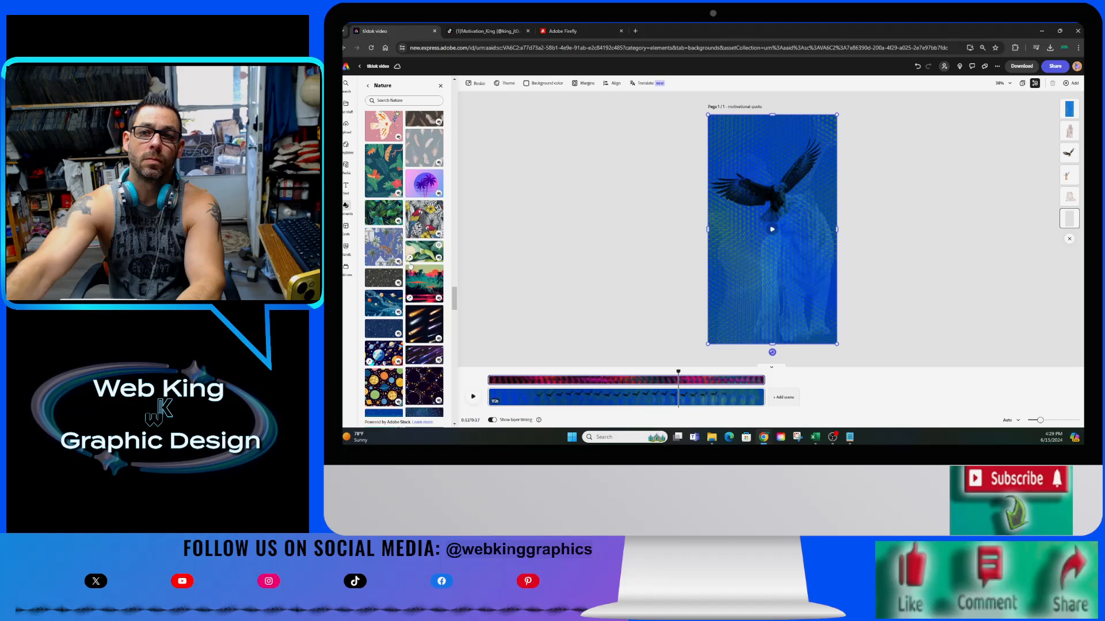
scroll(410, 265, "down", 6)
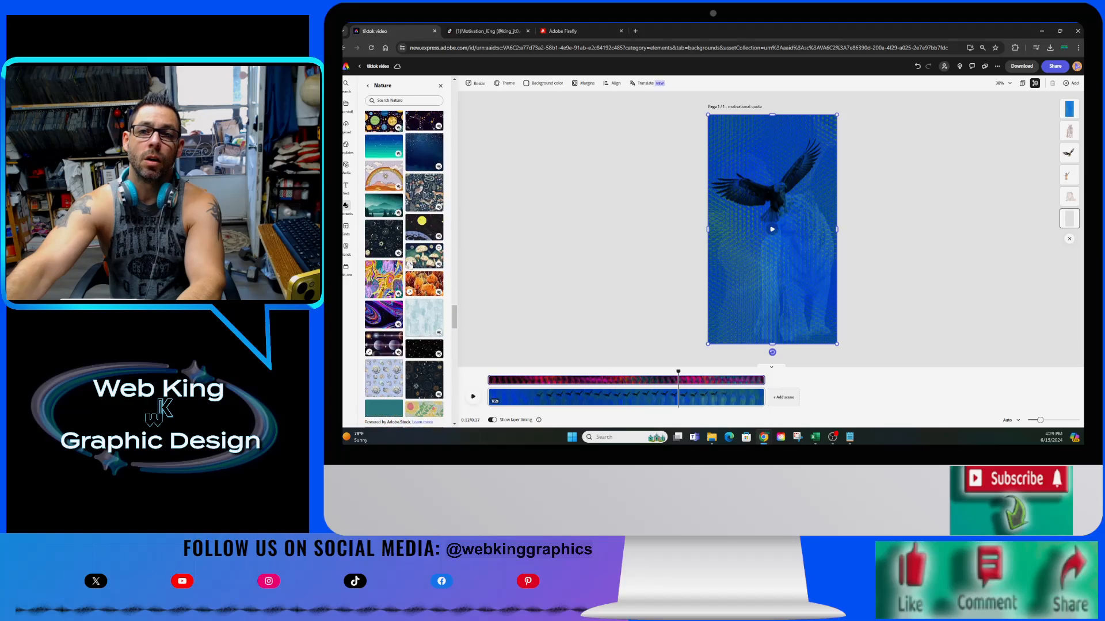
scroll(406, 270, "down", 10)
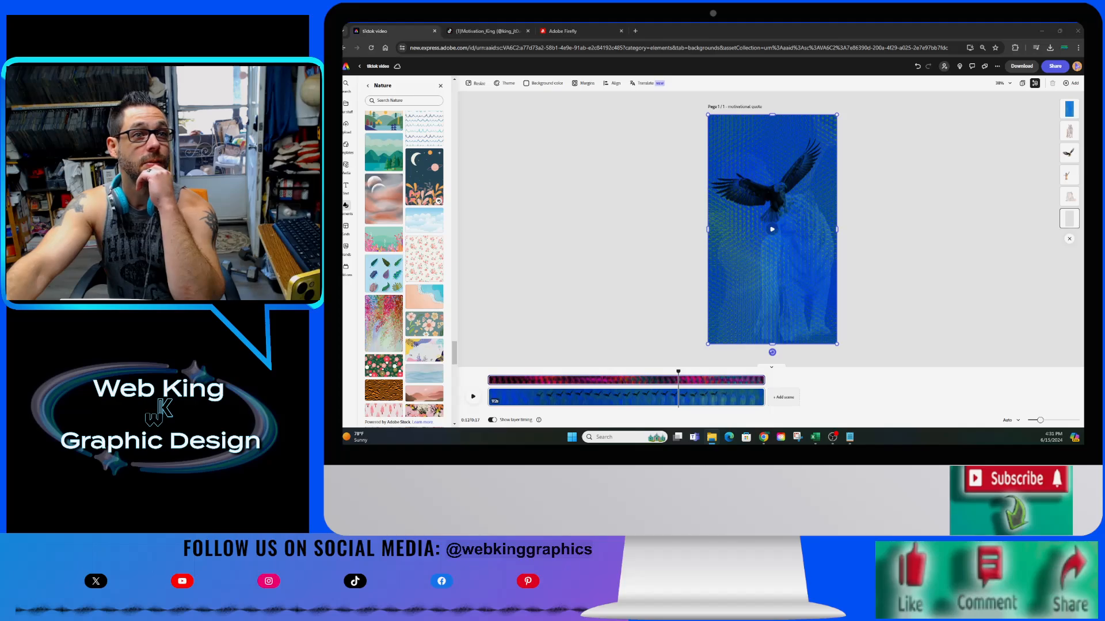
Replace the page background with a landscape image of green trees over water and play the video from the beginning.
left_click_drag(371, 277, 752, 267)
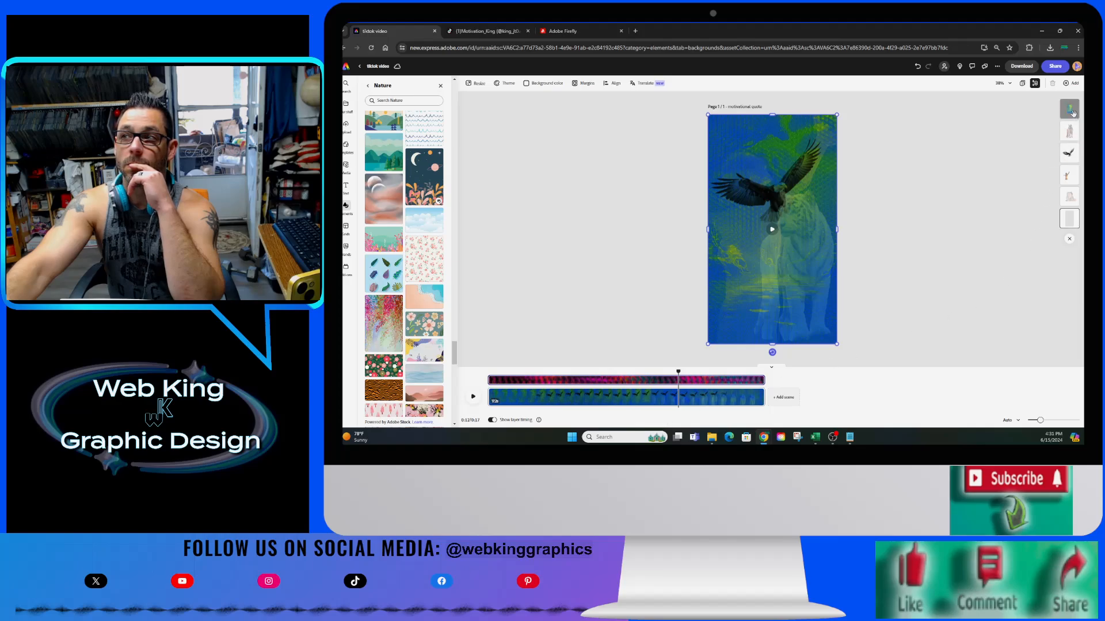
left_click(490, 372)
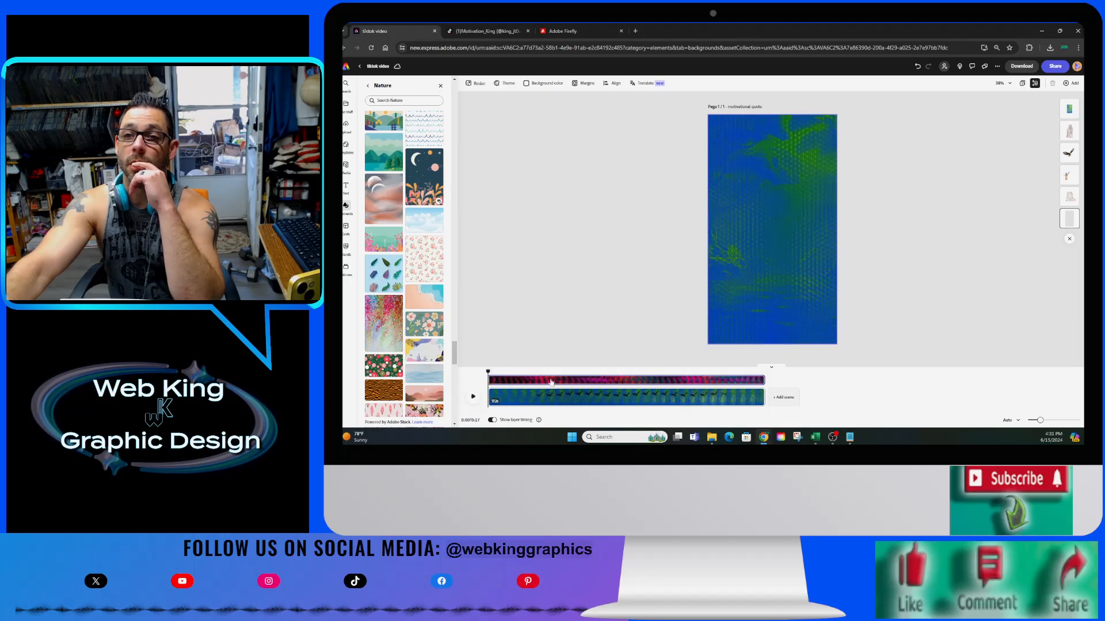
left_click(474, 401)
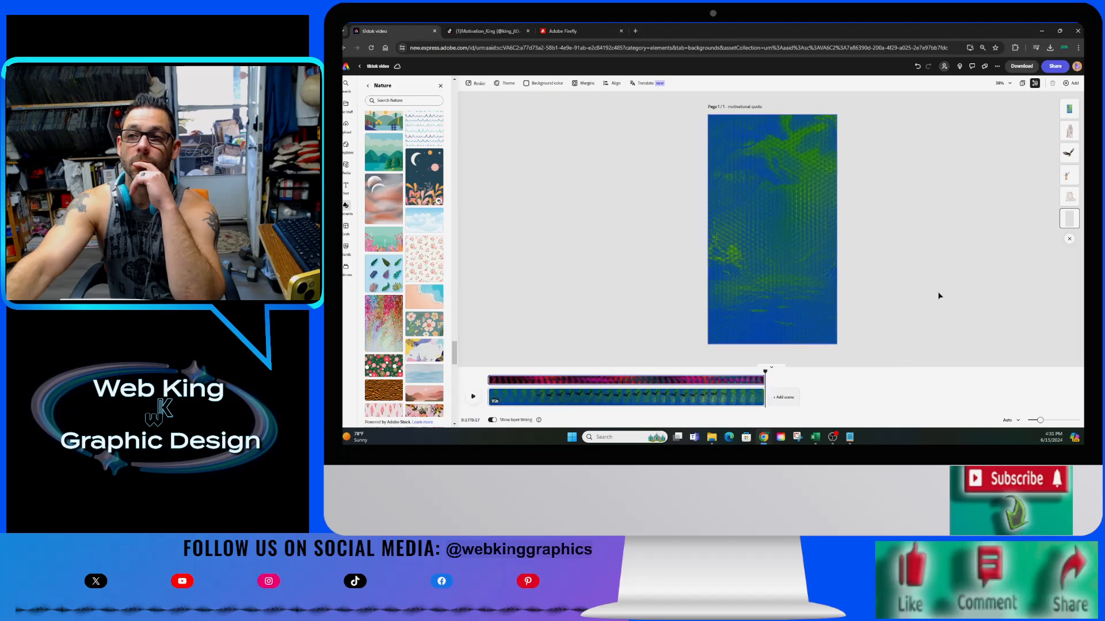
left_click(472, 396)
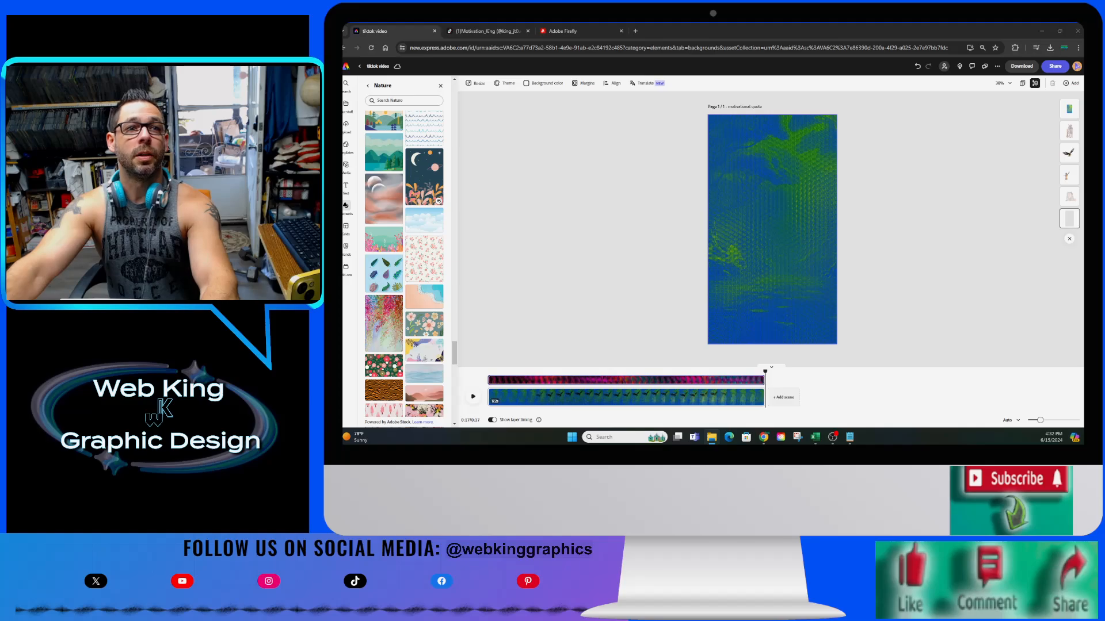
Switch to Adobe Firefly and generate images from the new prompt "Sun on the horizon on a beautiful weather".
left_click(578, 33)
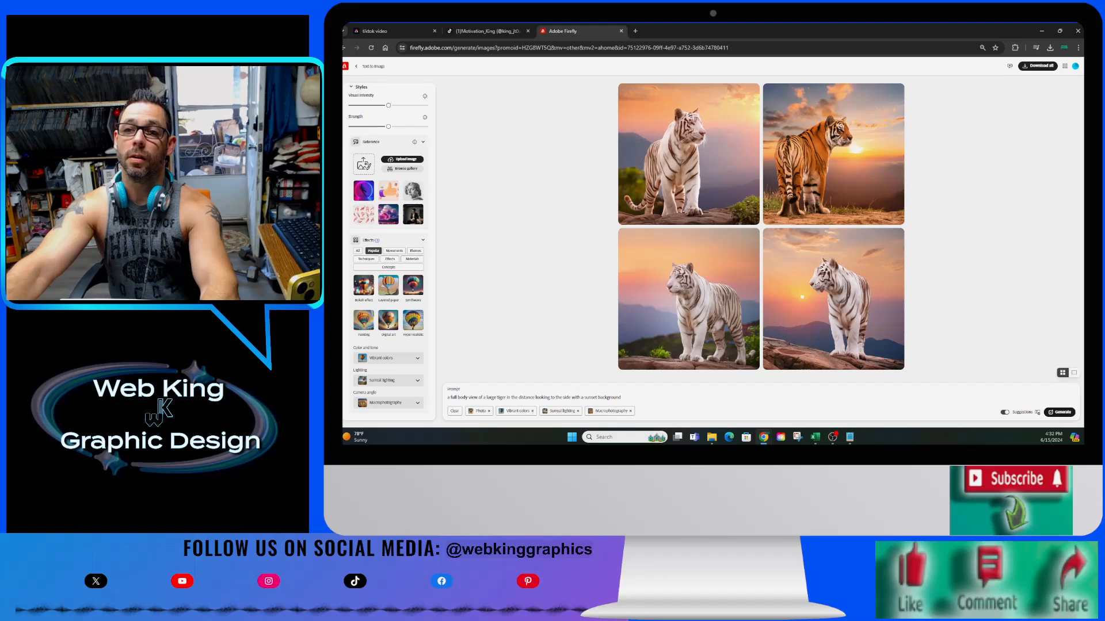
left_click_drag(622, 397, 446, 398)
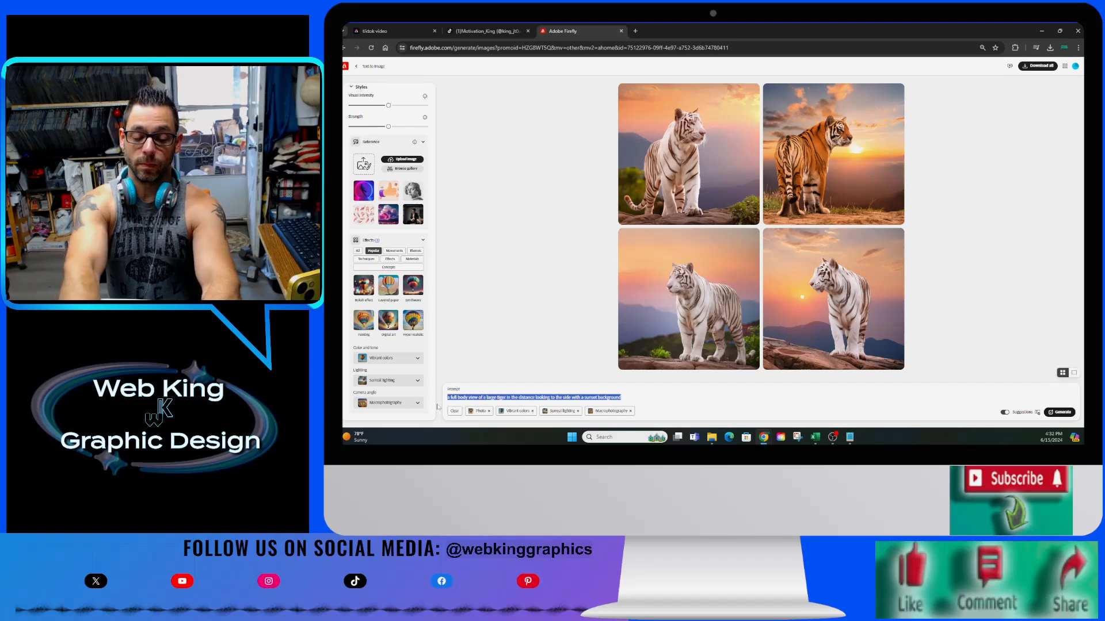
key("BackSpace")
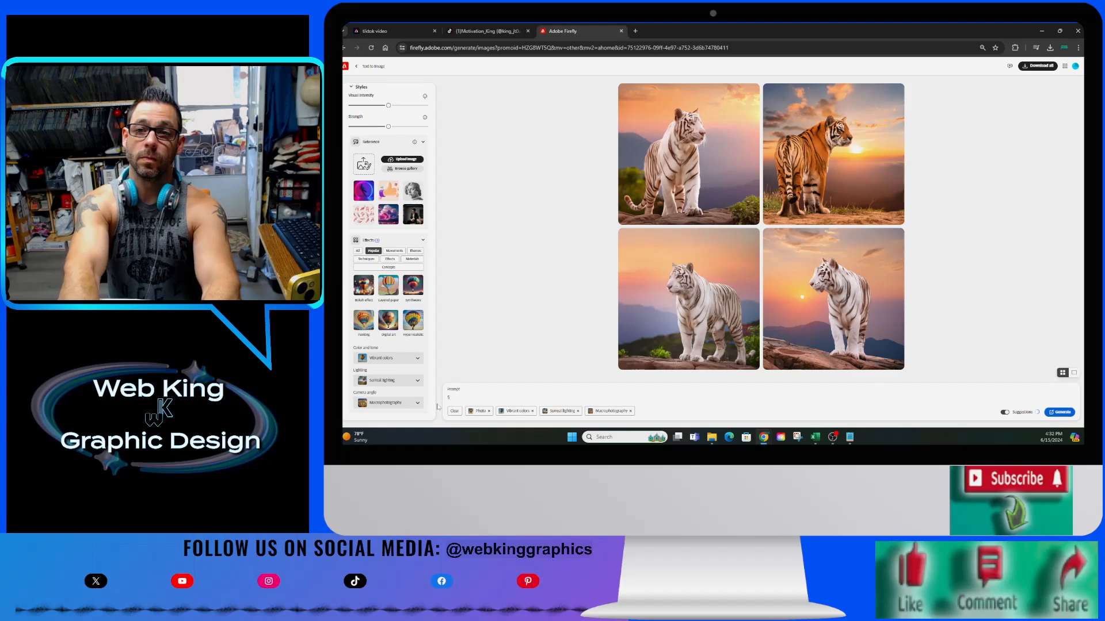
type("Sun")
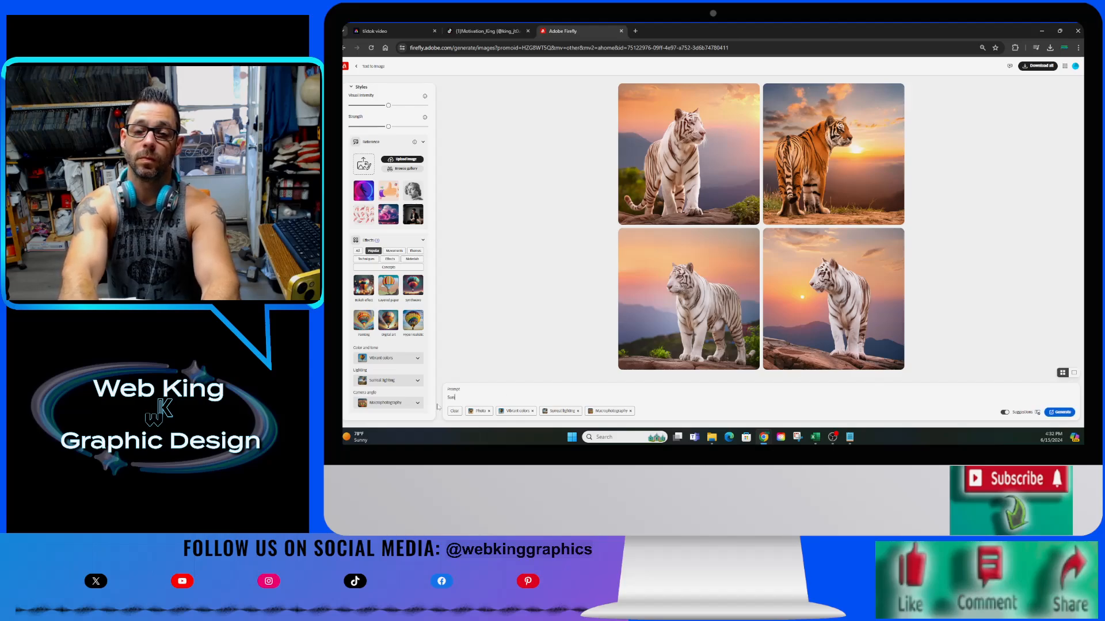
type(" on")
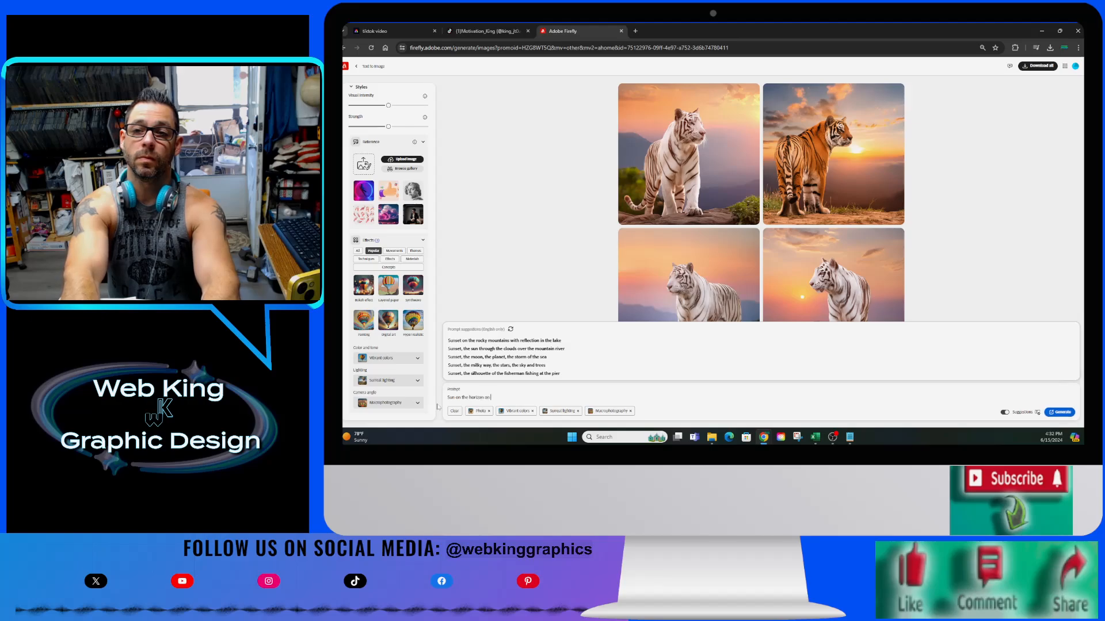
type(" the horizon on a bea")
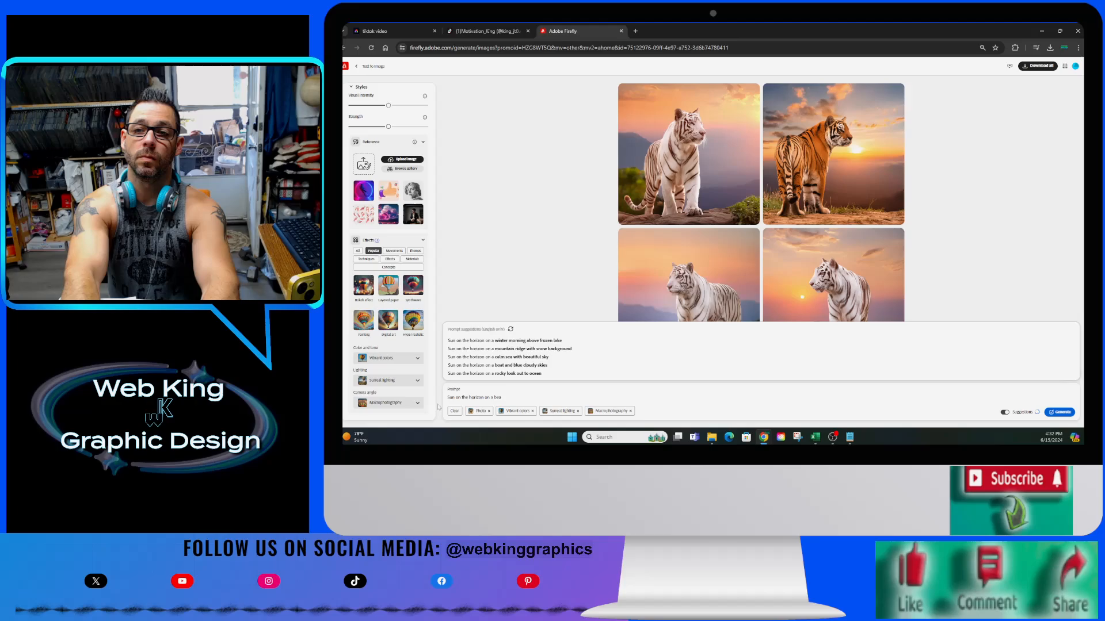
type("u")
type("tiful wi")
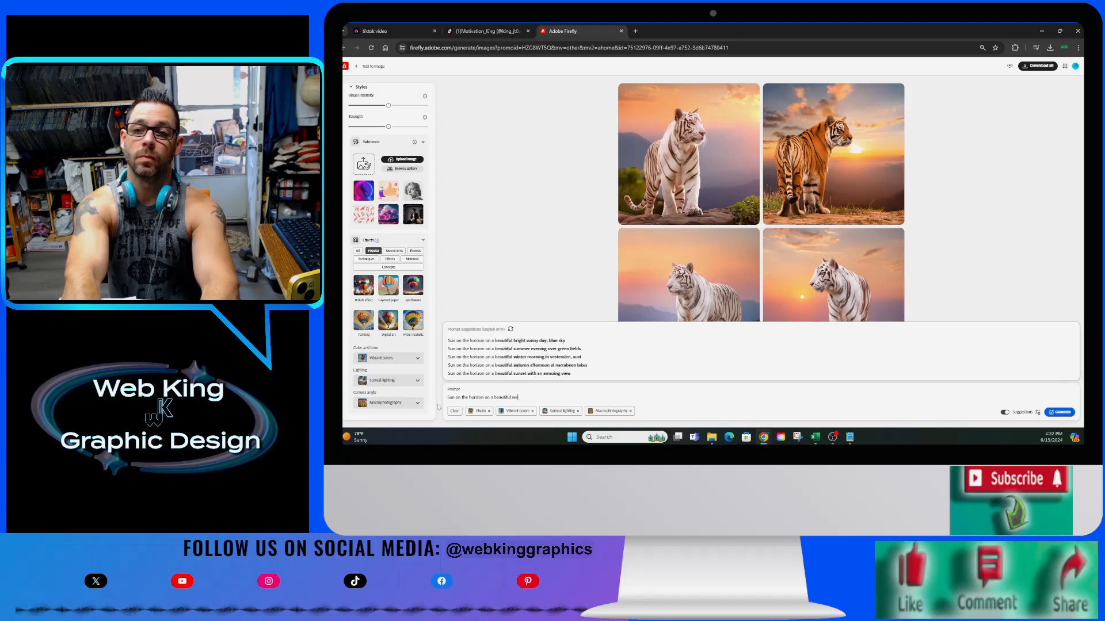
type("ather")
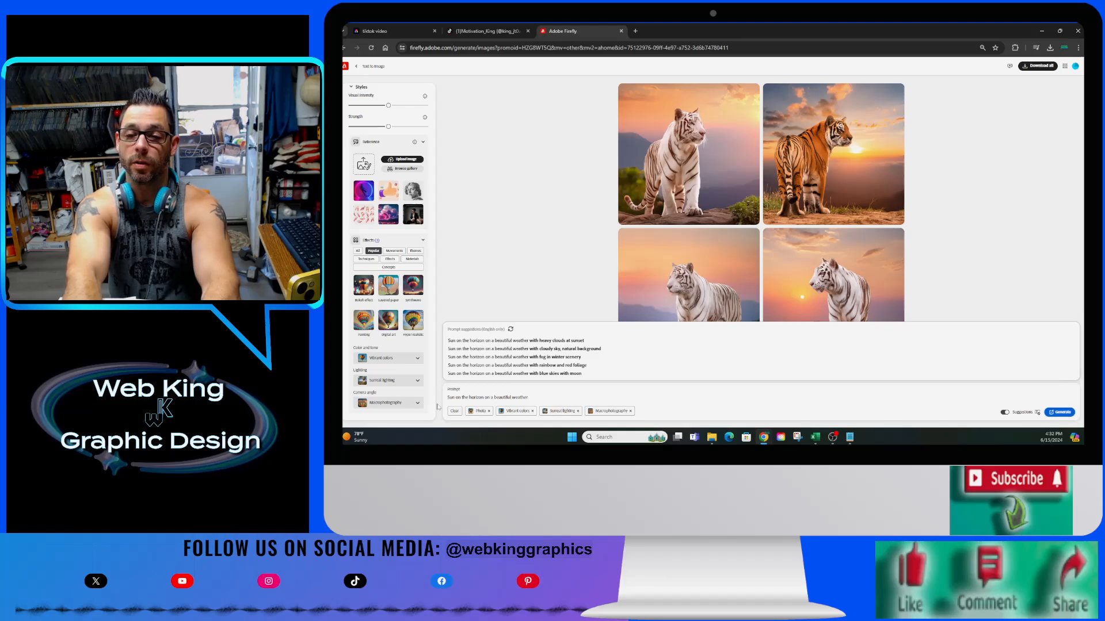
key("Return")
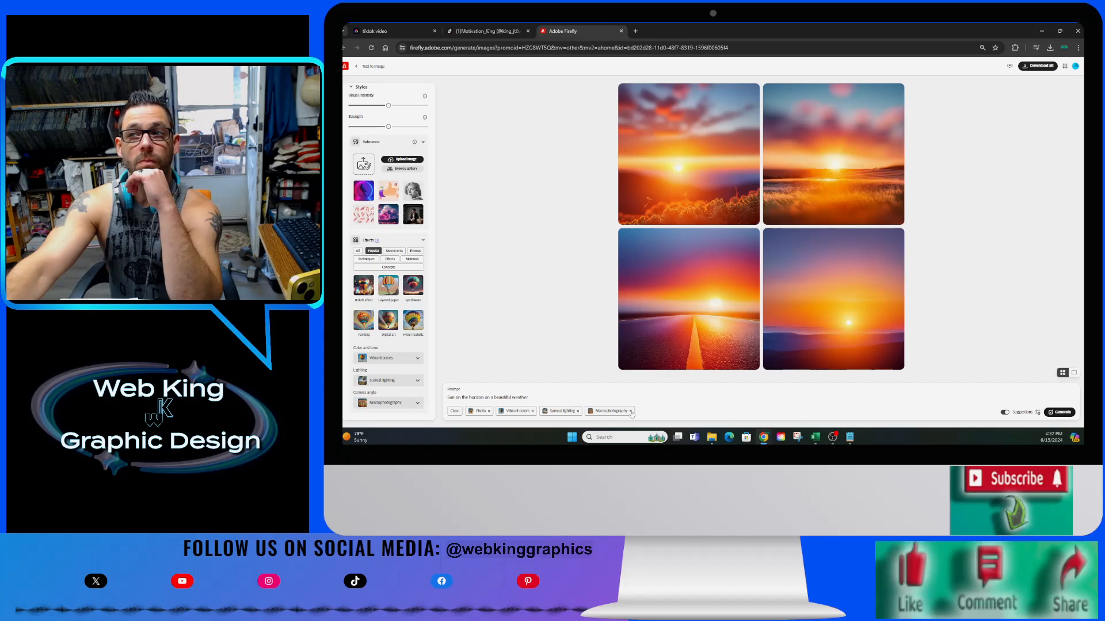
Remove the Sunset lighting style from the prompt and download all the current sunset images.
left_click(578, 412)
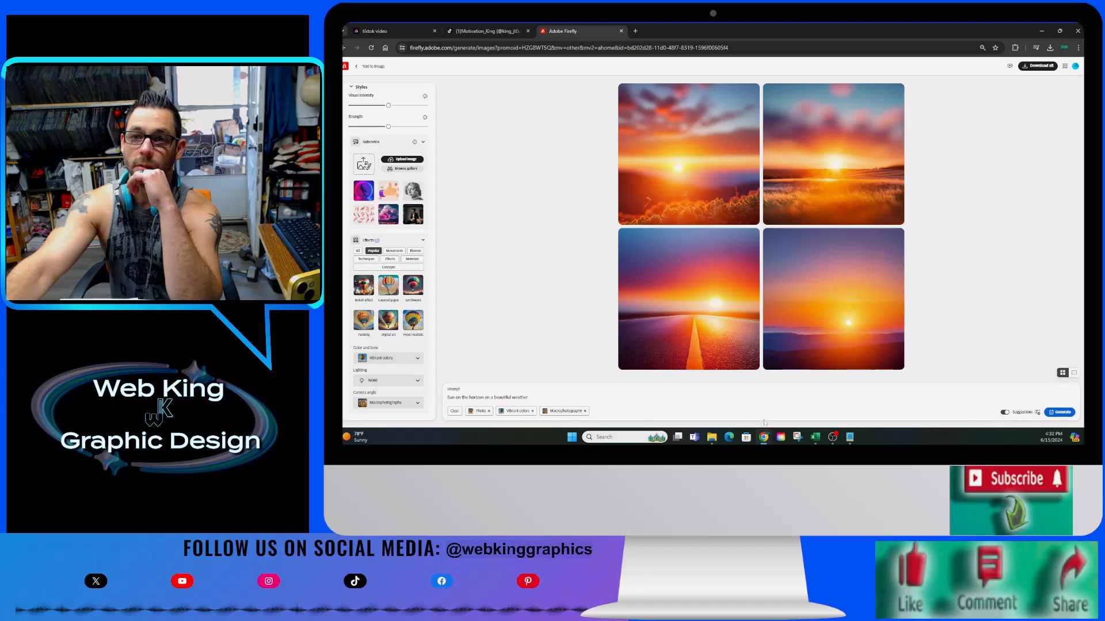
left_click(1037, 65)
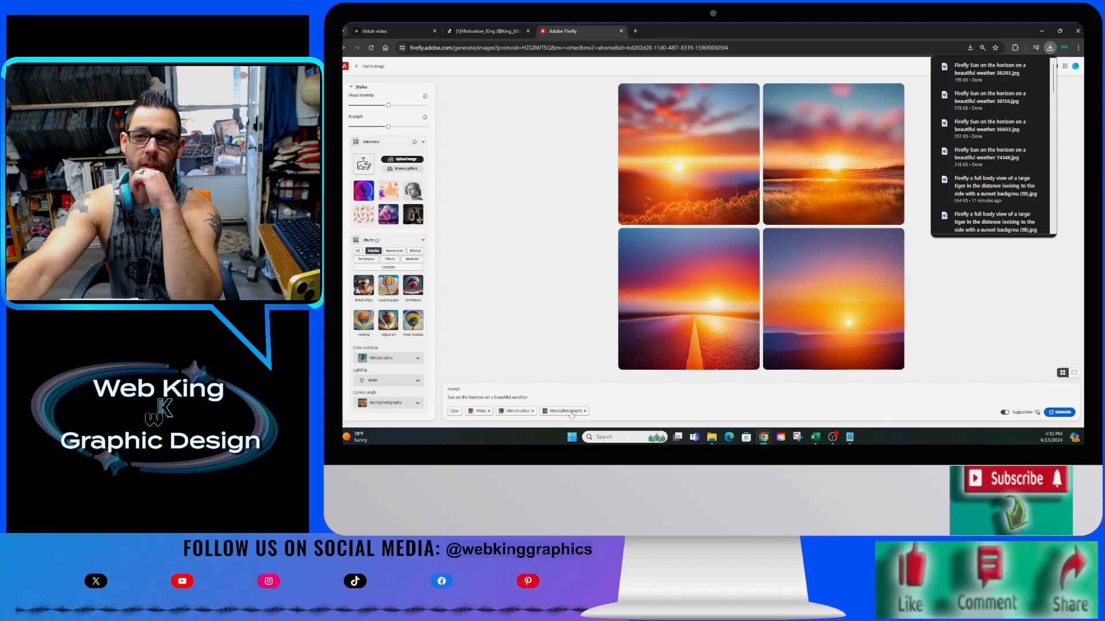
Remove the Vibrant colors style, set the camera angle to Landscape photography, and regenerate the sunset images.
left_click(532, 411)
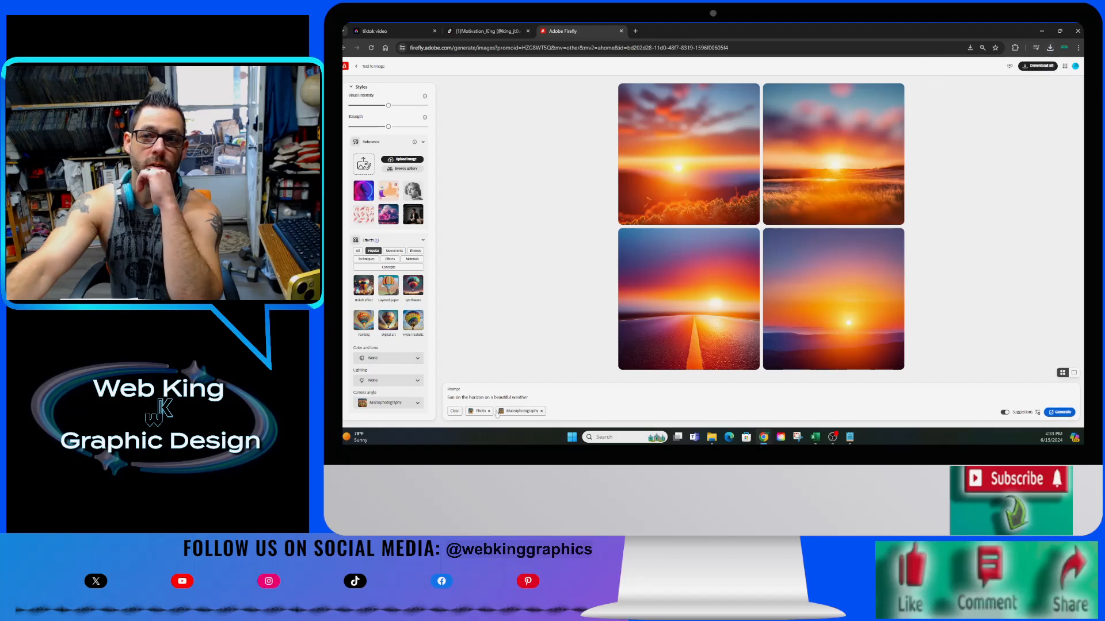
left_click(409, 403)
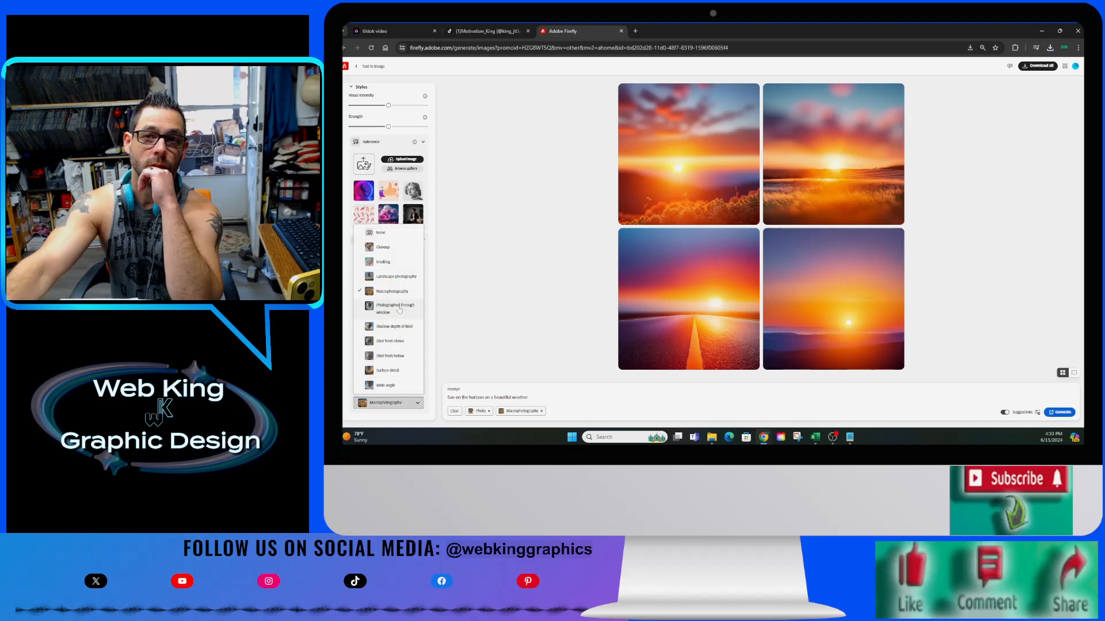
left_click(403, 277)
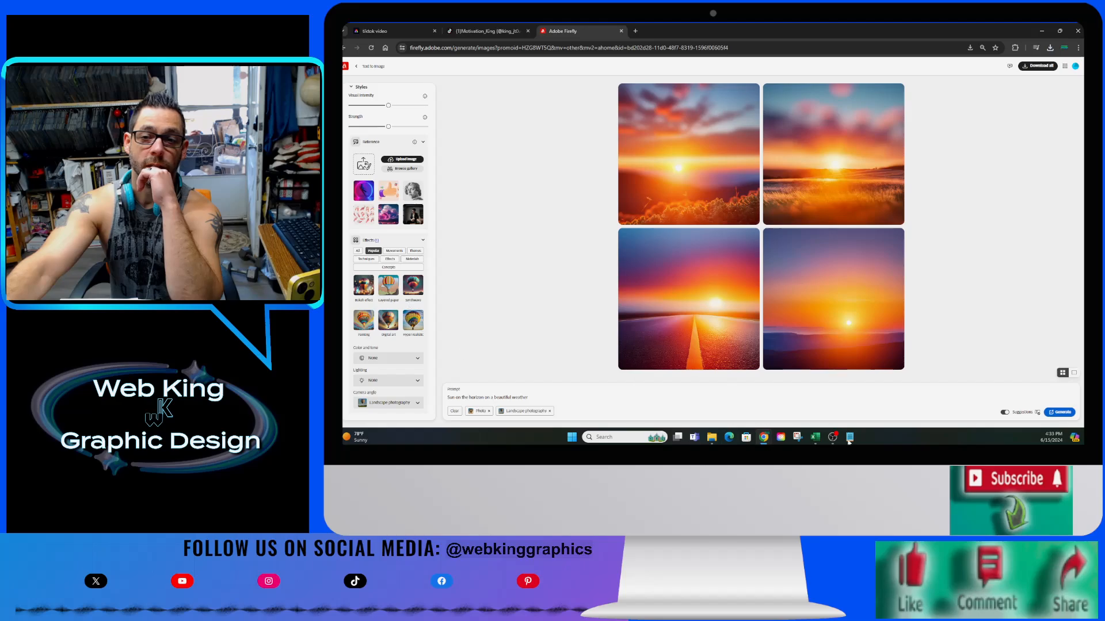
left_click(1059, 412)
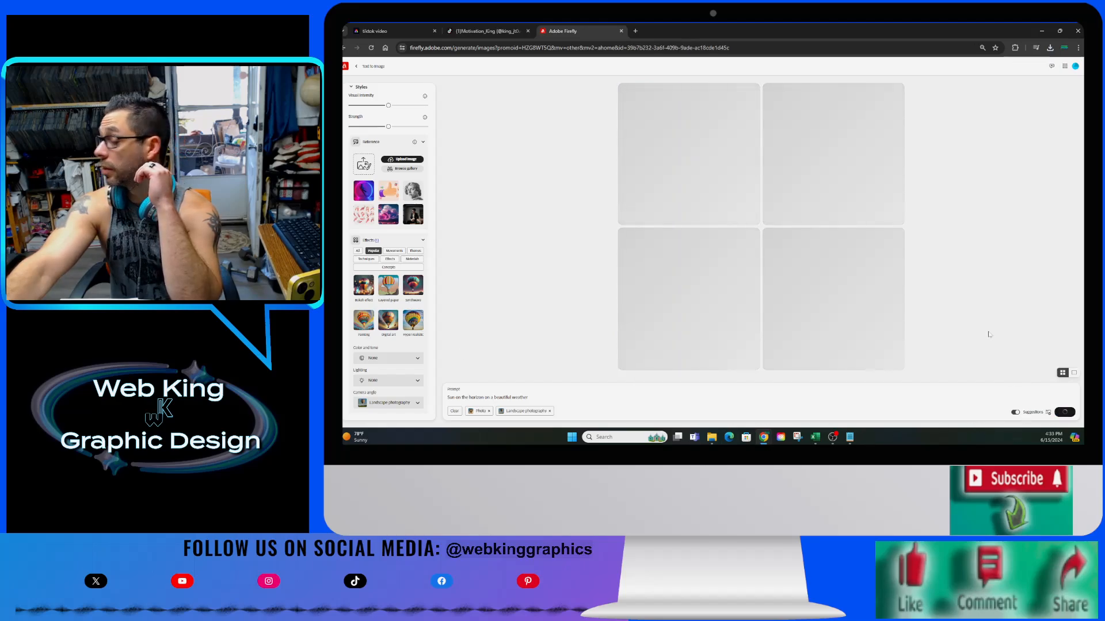
Turn on Auto for the content type and download all the landscape-photography sunset images.
scroll(412, 244, "up", 3)
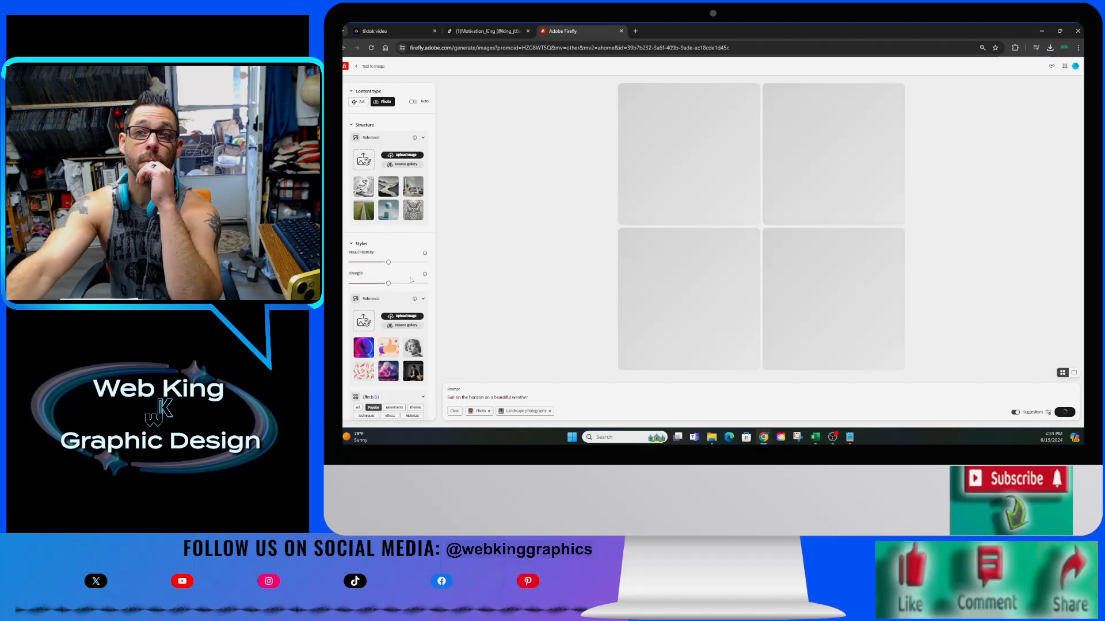
scroll(412, 243, "up", 2)
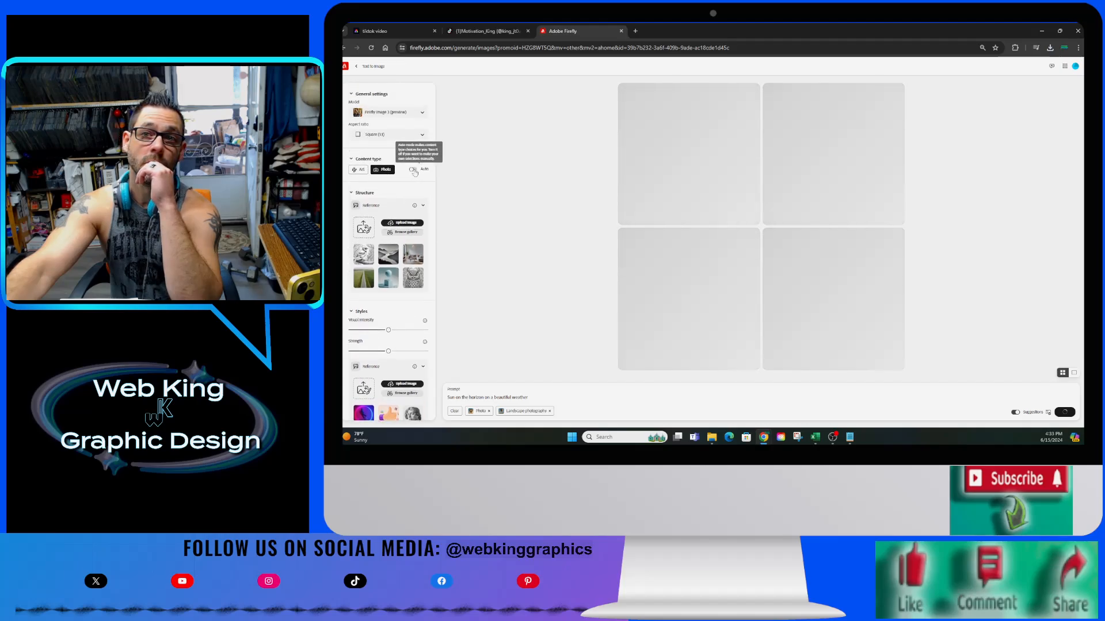
left_click(414, 170)
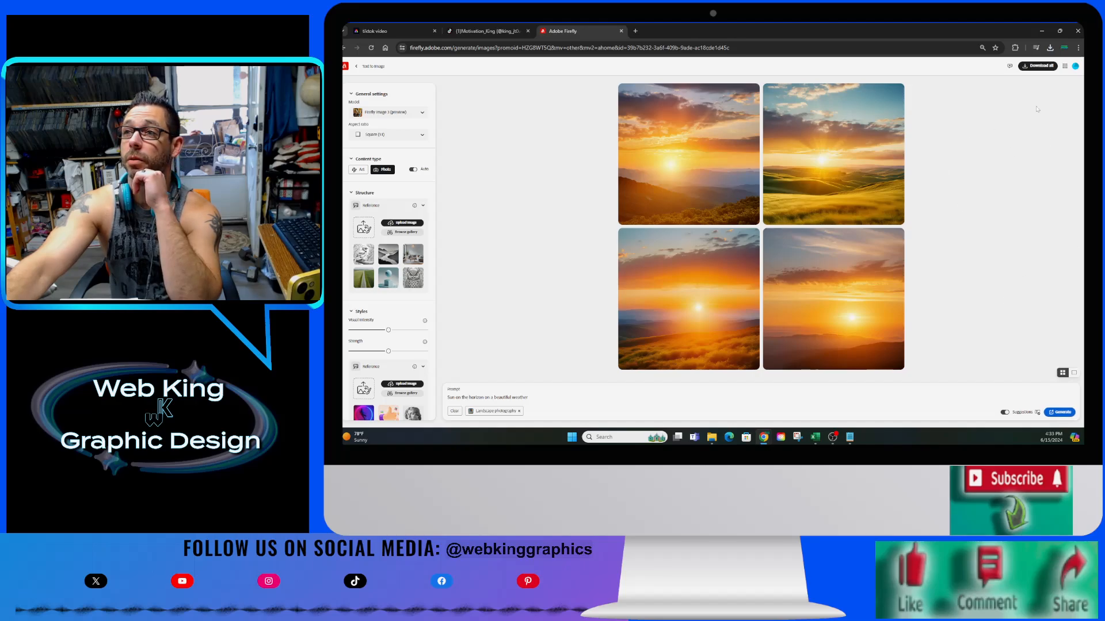
left_click(1043, 68)
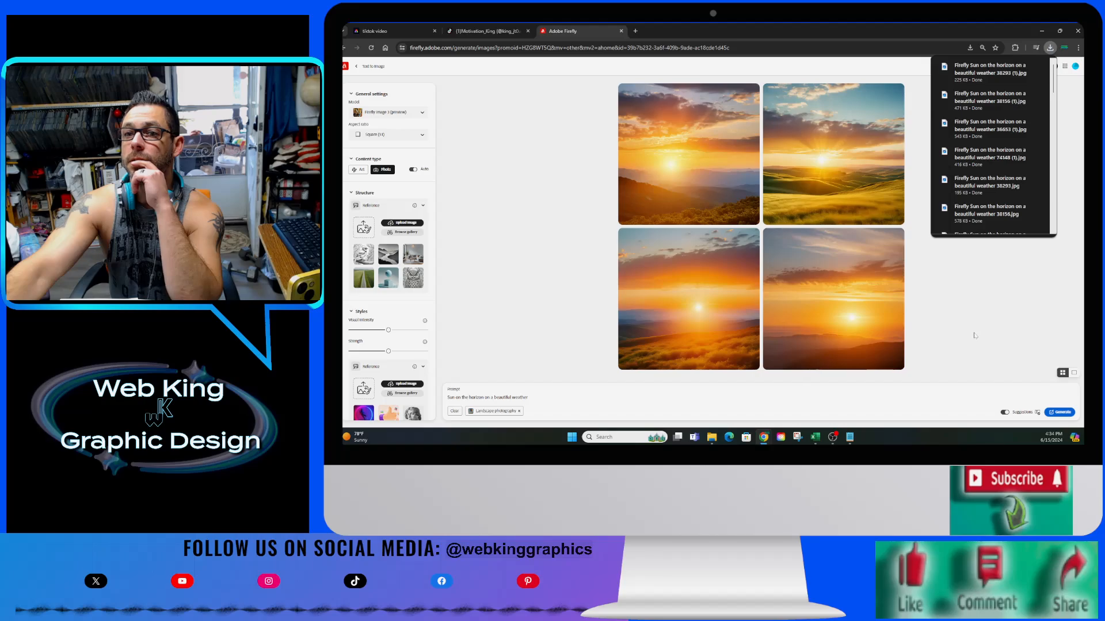
Generate the sunset images with Dramatic light as the lighting style and download the whole set.
scroll(412, 403, "down", 5)
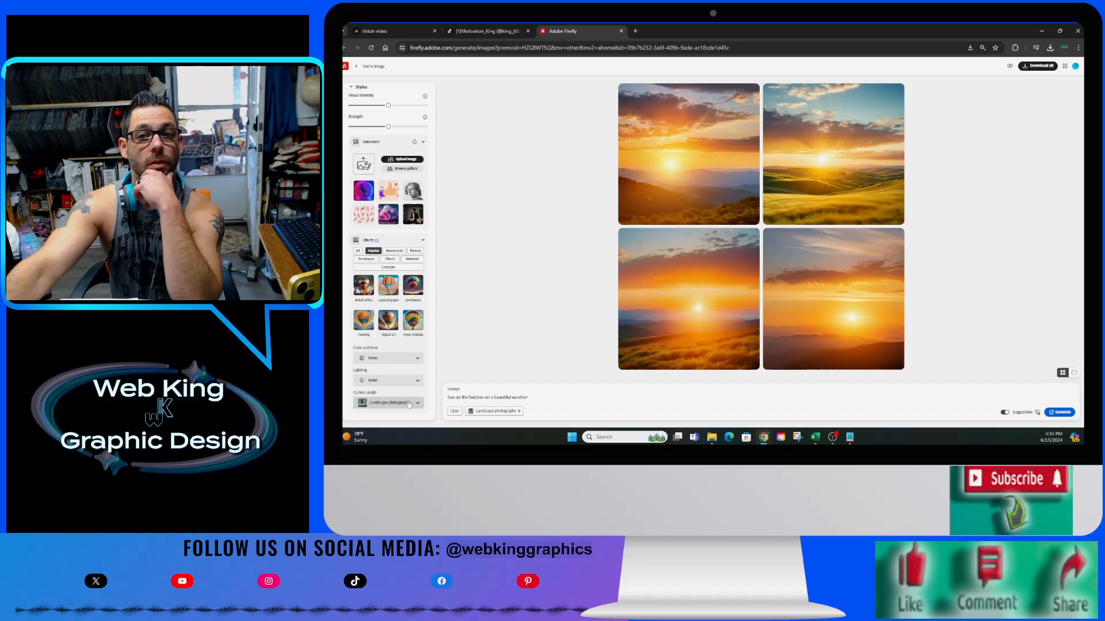
left_click(399, 382)
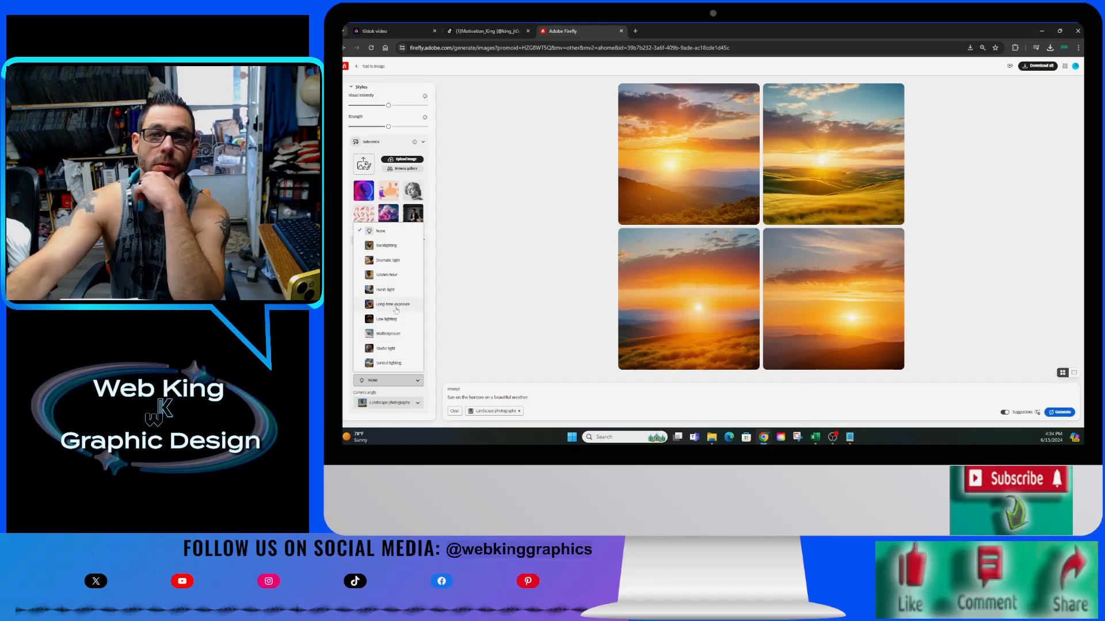
left_click(398, 264)
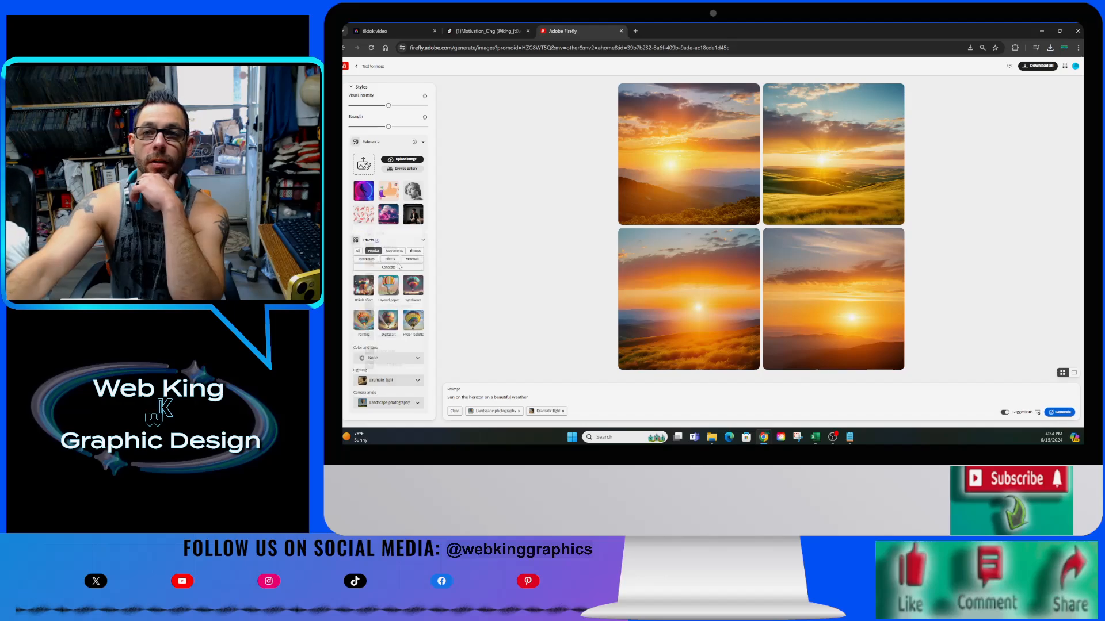
left_click(1060, 412)
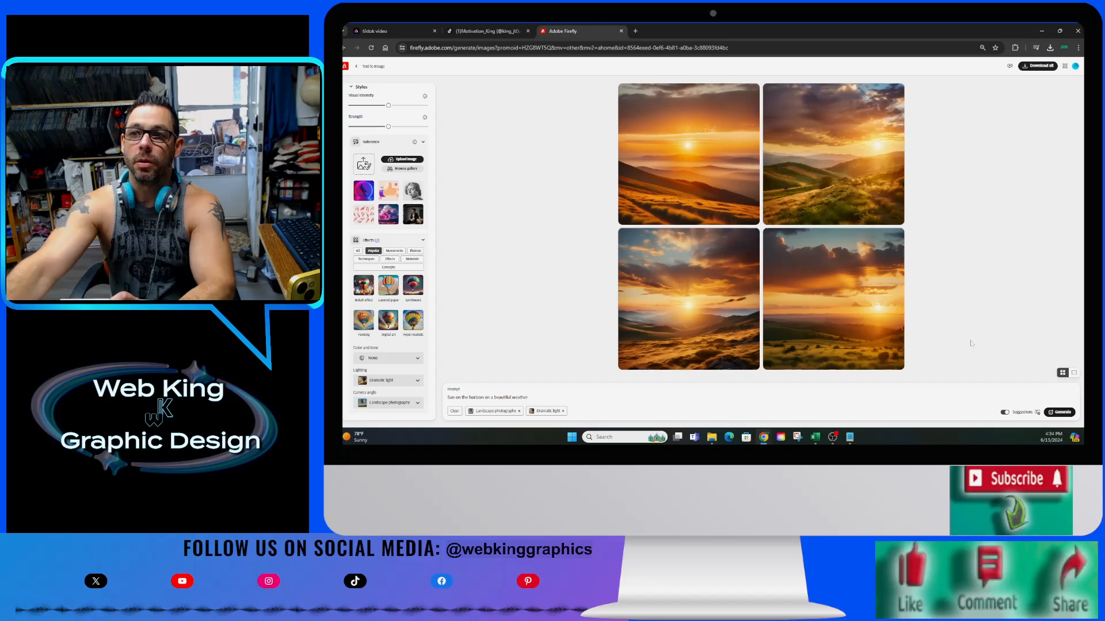
left_click(1037, 66)
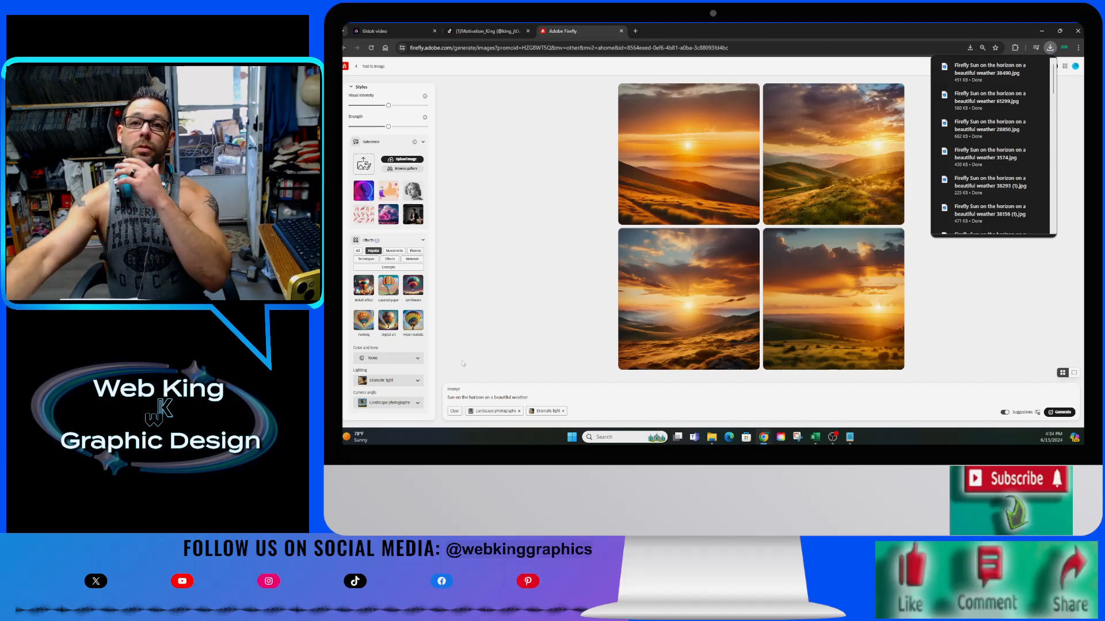
Change the lighting style to Harsh light, regenerate the sunset images, and download the whole set.
left_click(421, 359)
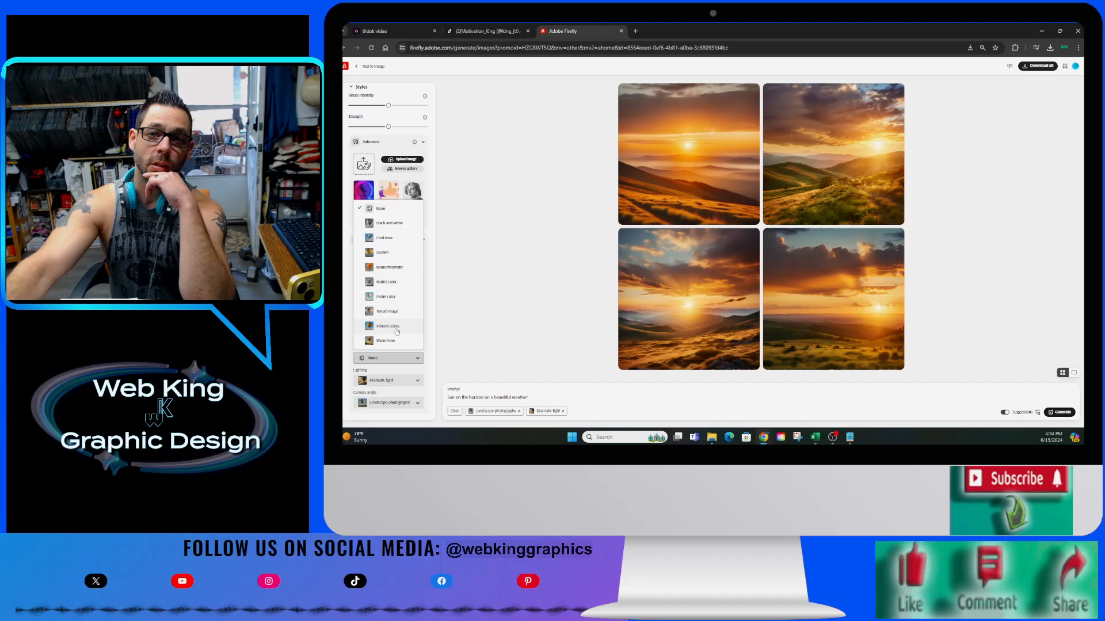
left_click(481, 329)
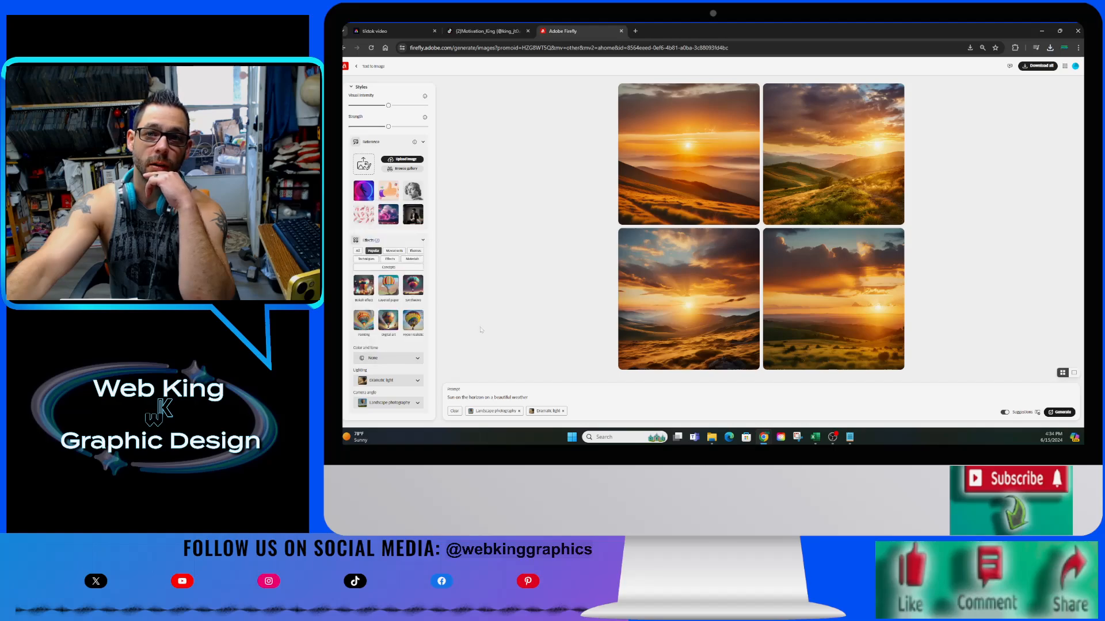
left_click(404, 385)
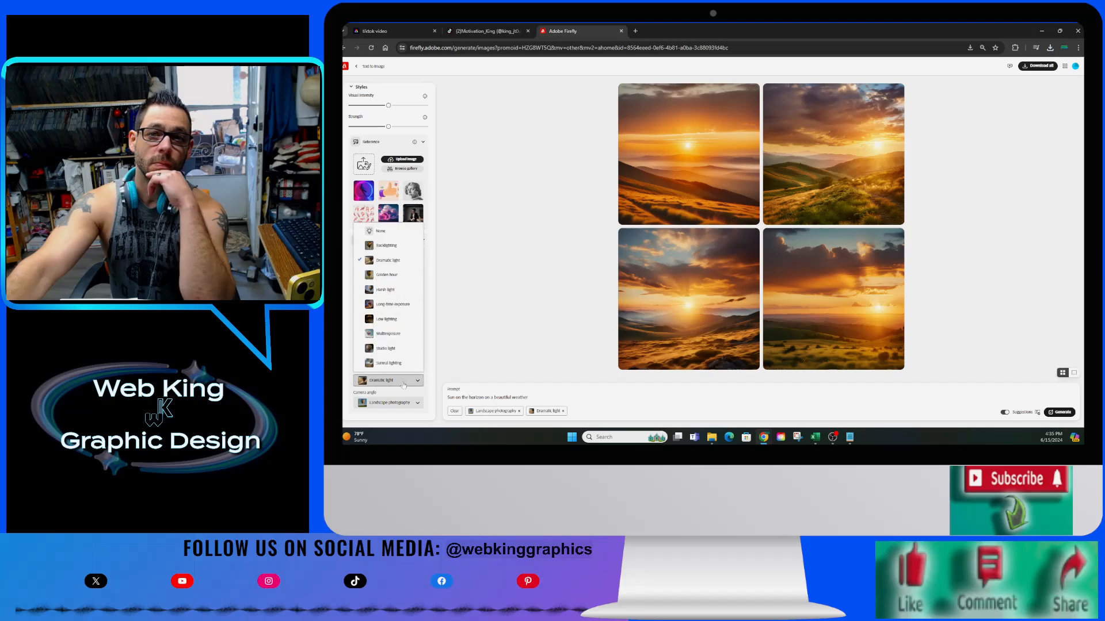
left_click(387, 290)
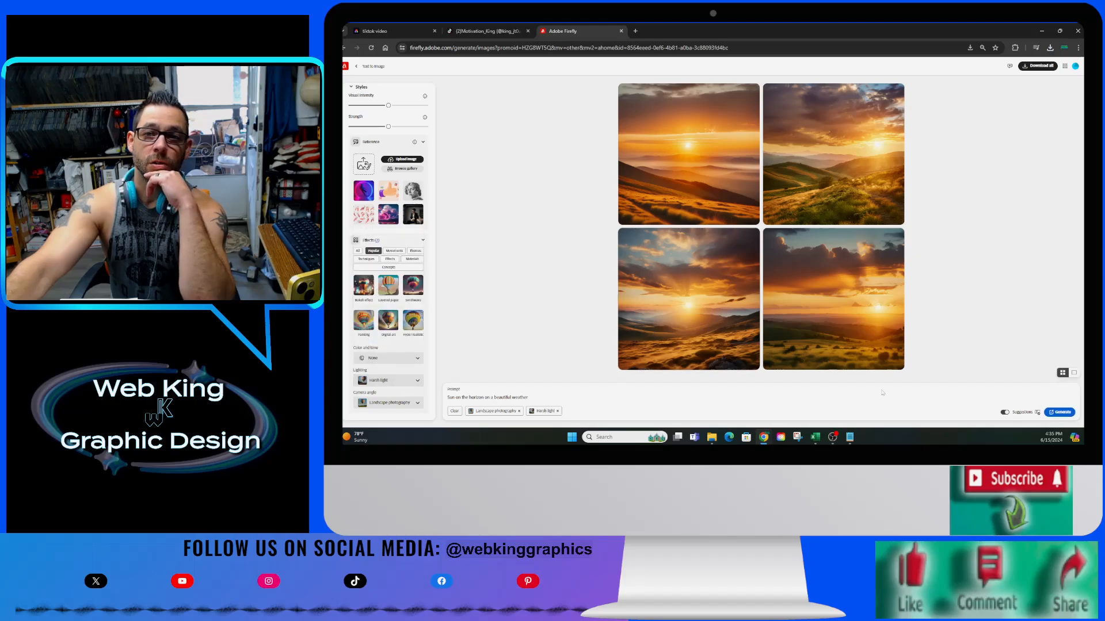
left_click(1059, 412)
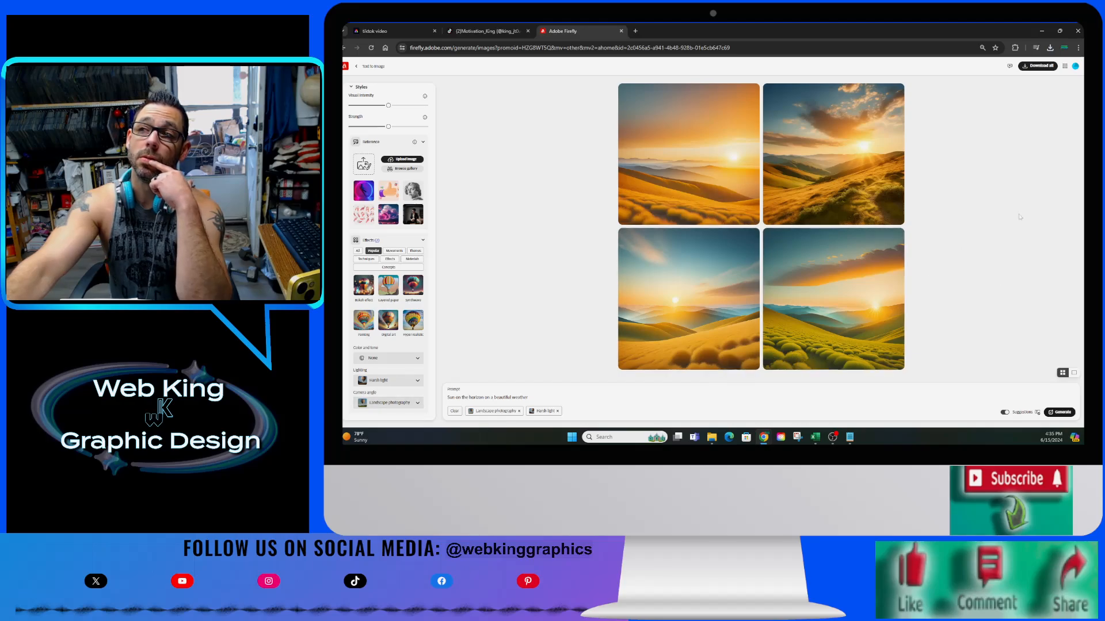
left_click(1038, 65)
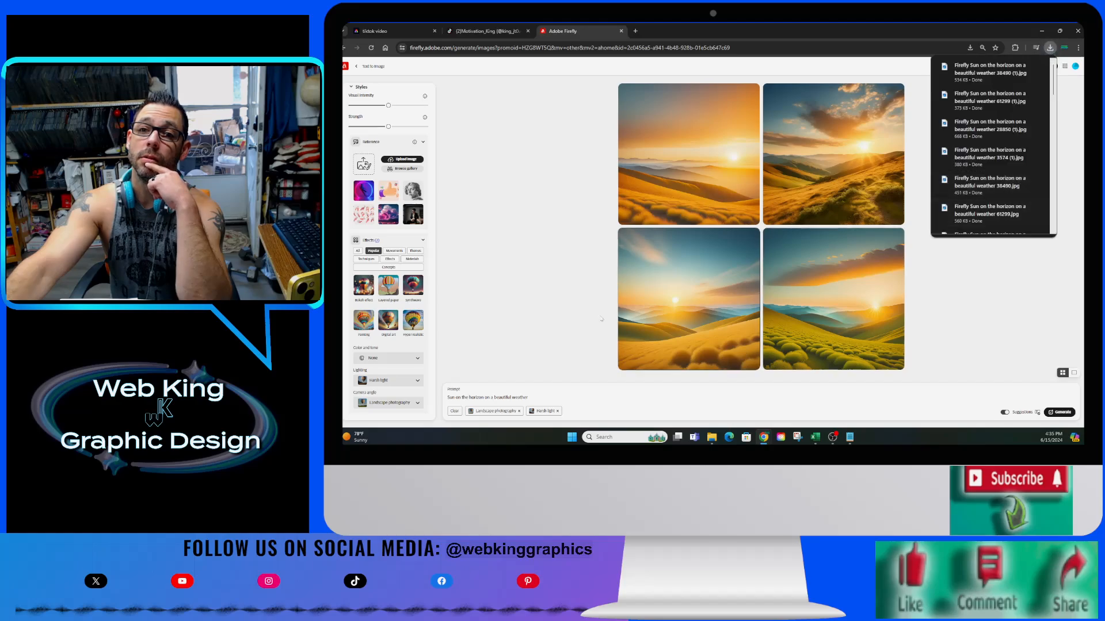
Set the camera angle to Photographed through window, regenerate the sunset images, and download the whole set.
left_click(414, 403)
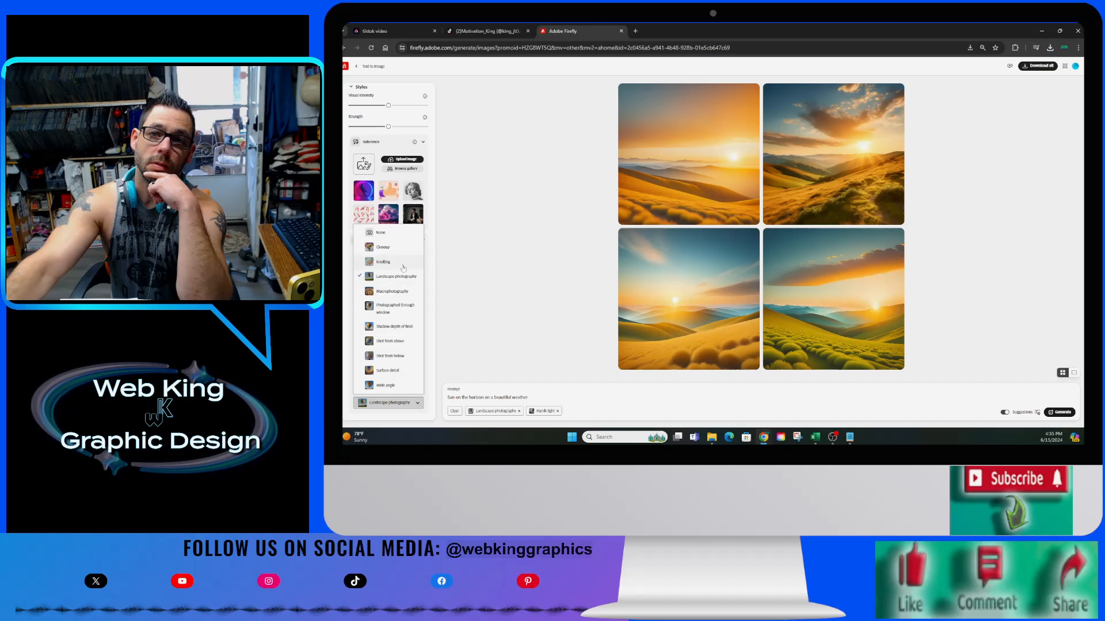
left_click(401, 310)
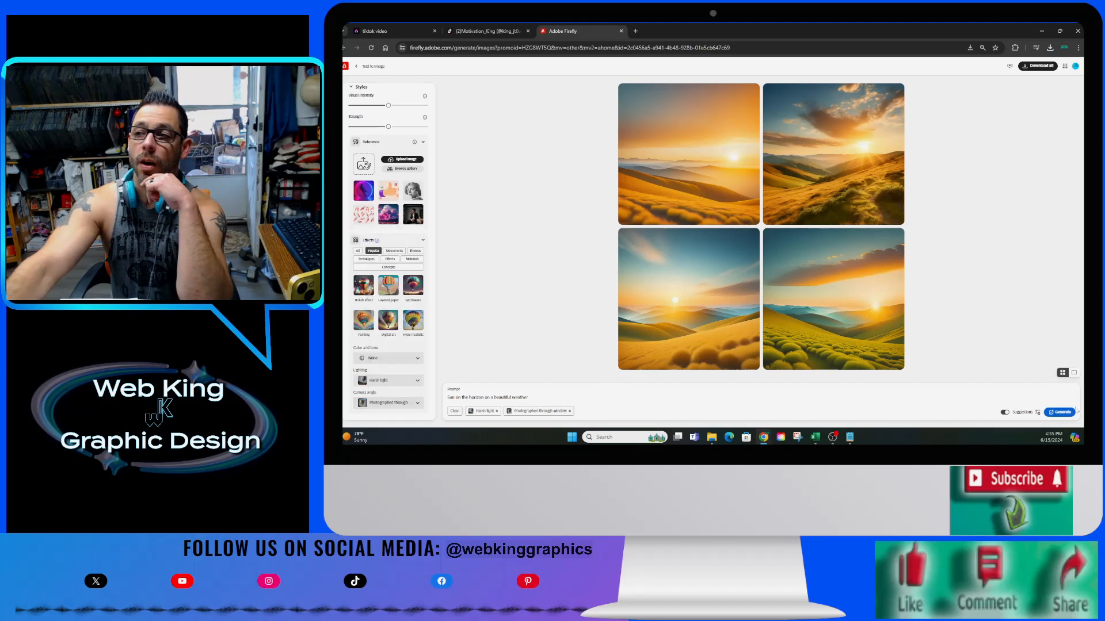
left_click(1064, 413)
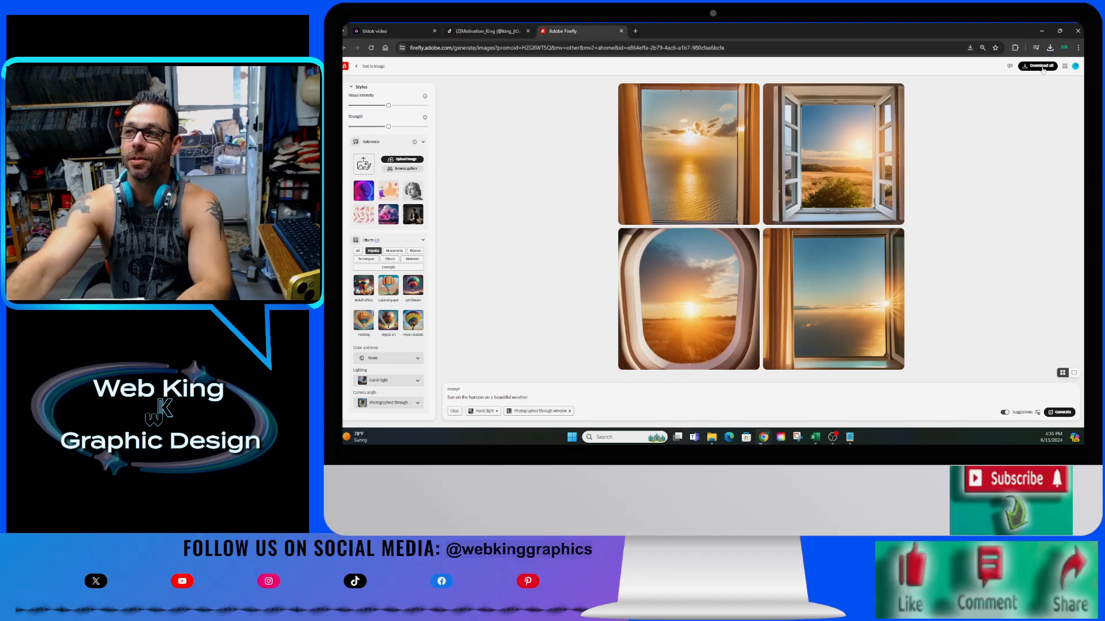
left_click(1042, 67)
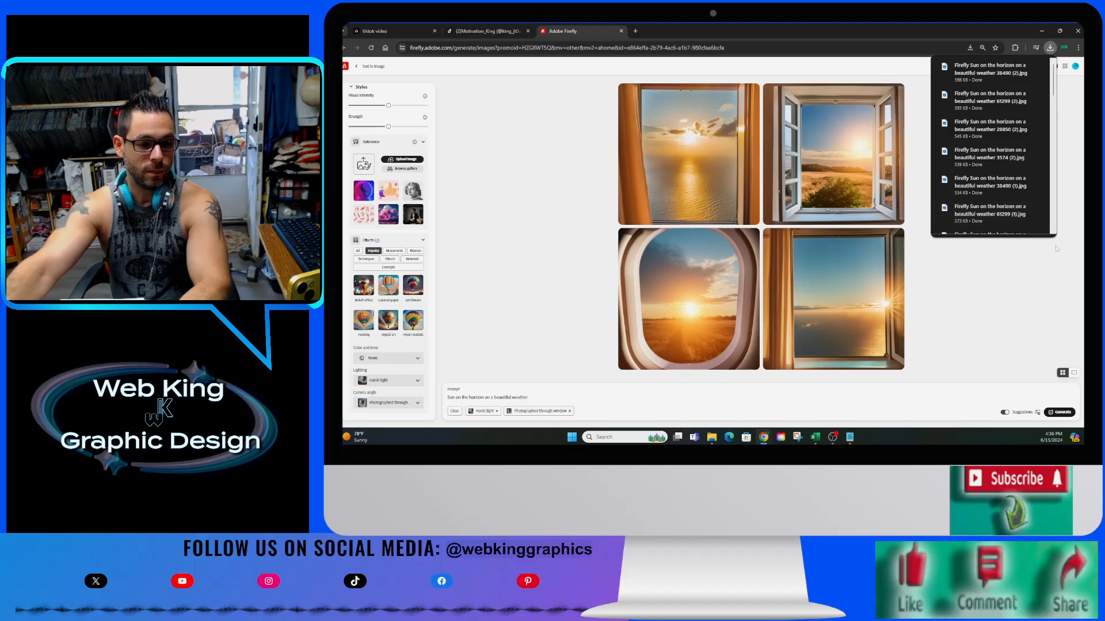
left_click(991, 319)
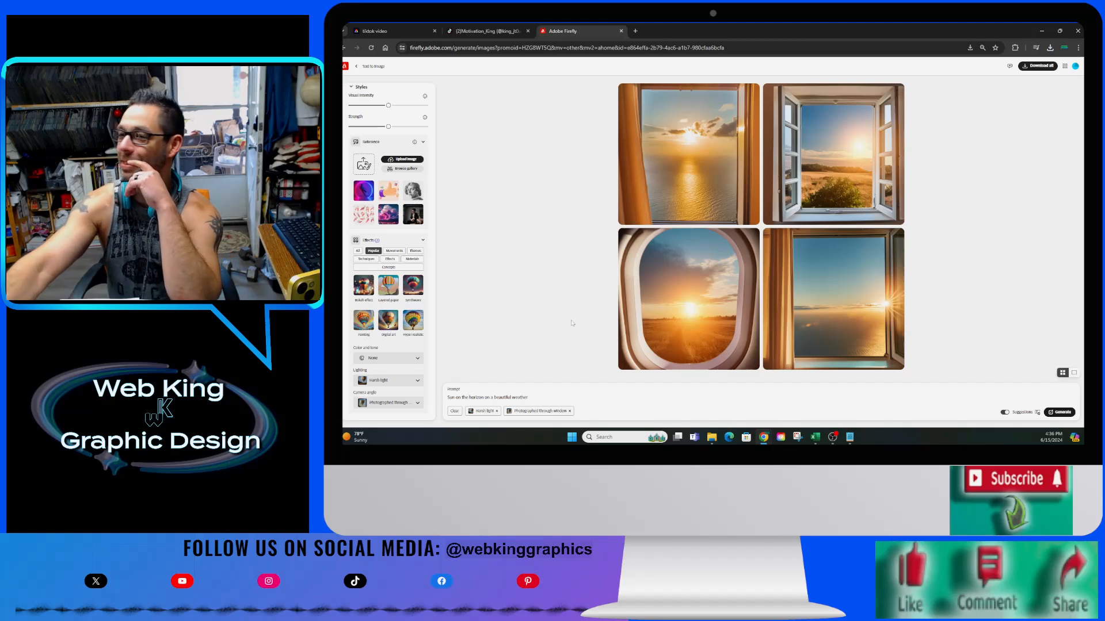
left_click(1047, 67)
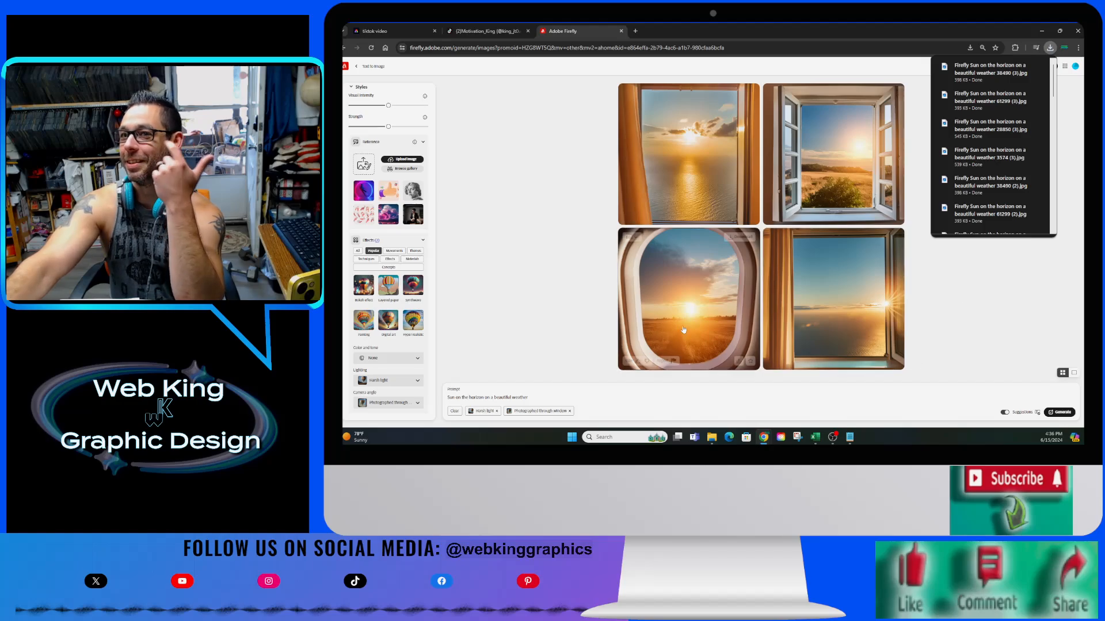
mouse_move(677, 202)
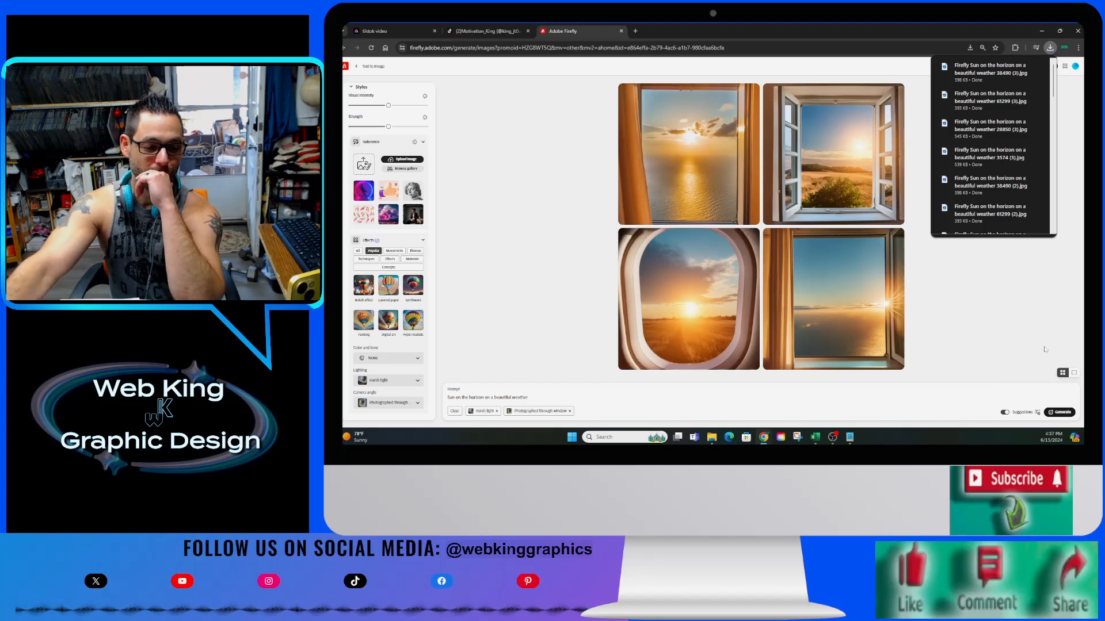
left_click(1008, 330)
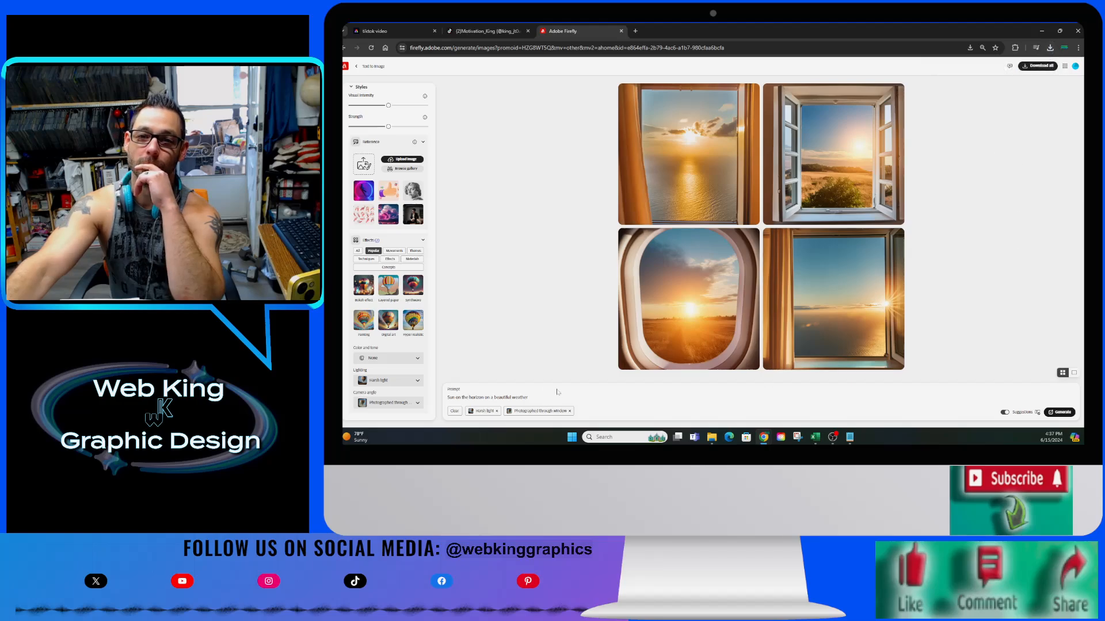
Set the camera angle to Wide angle, regenerate the sunset images, and download the whole set.
left_click(402, 403)
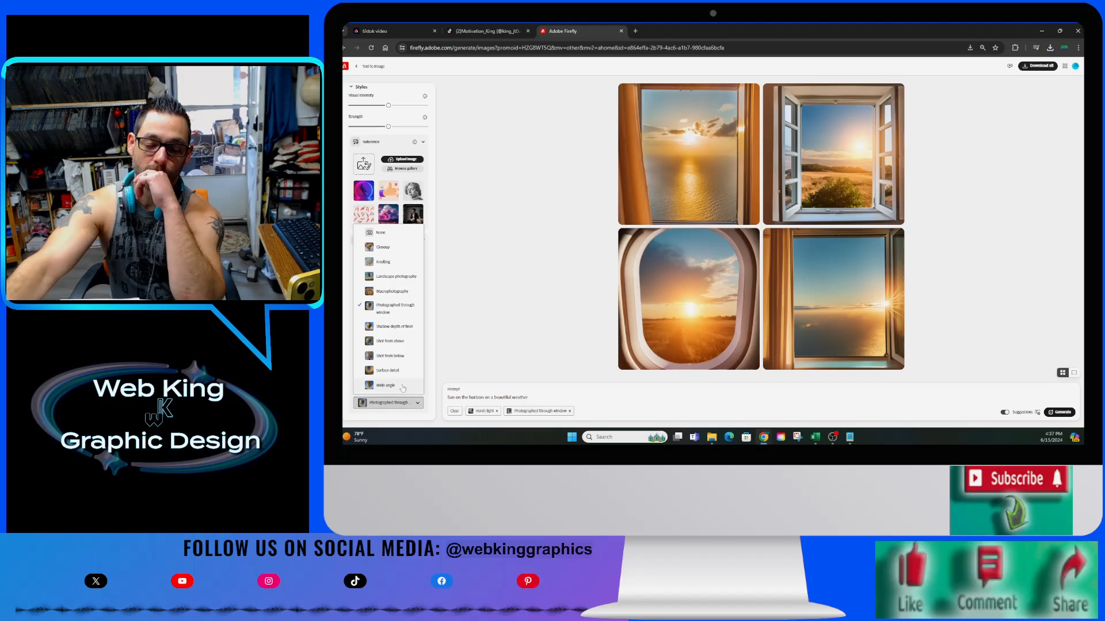
left_click(403, 387)
left_click(1059, 412)
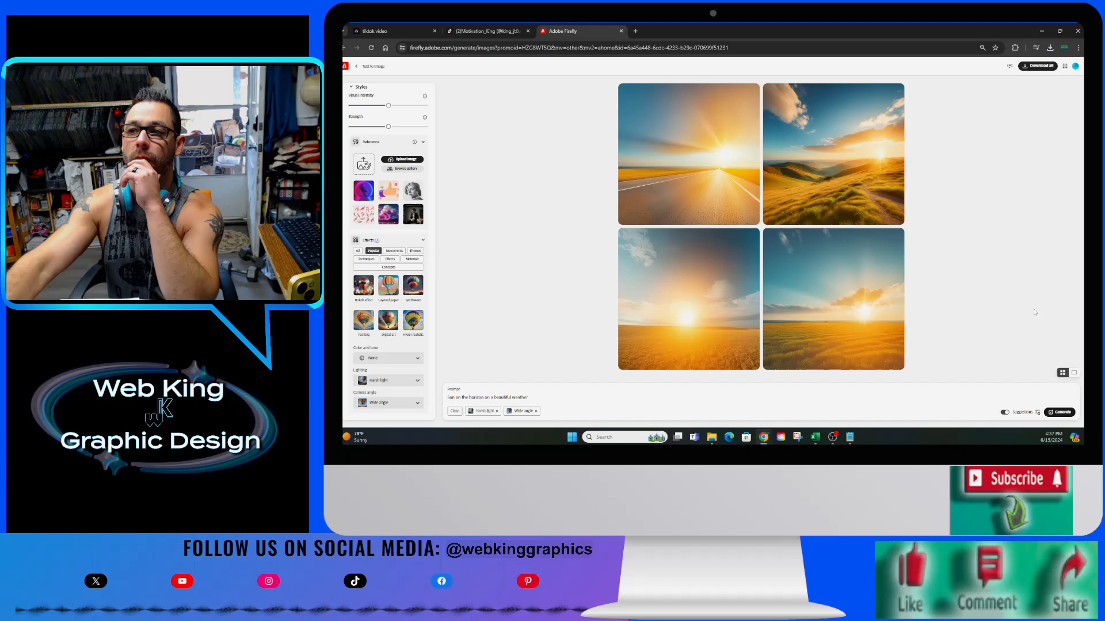
left_click(1037, 66)
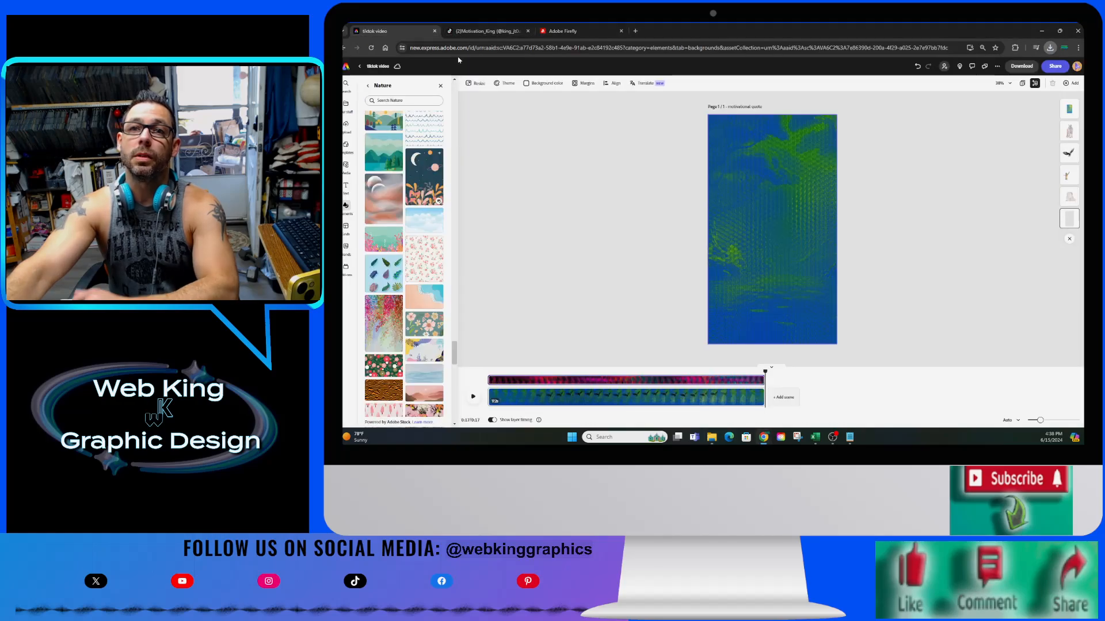
Switch to Adobe Express, add the sunset image with golden hills, and place it at full width across the upper part of the video page.
left_click(379, 30)
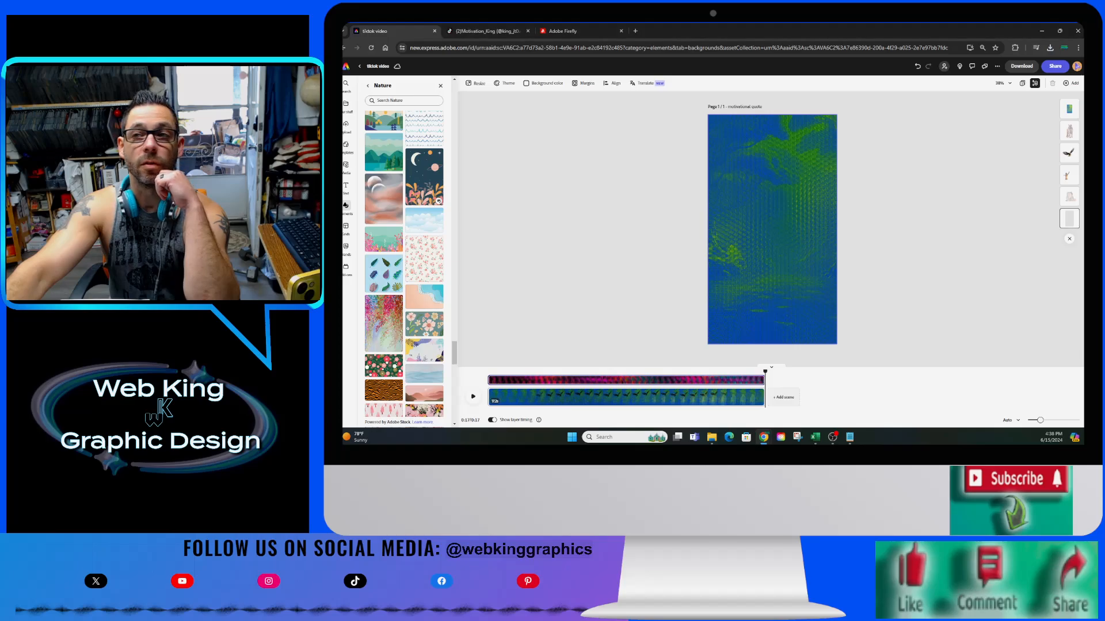
left_click_drag(493, 318, 572, 290)
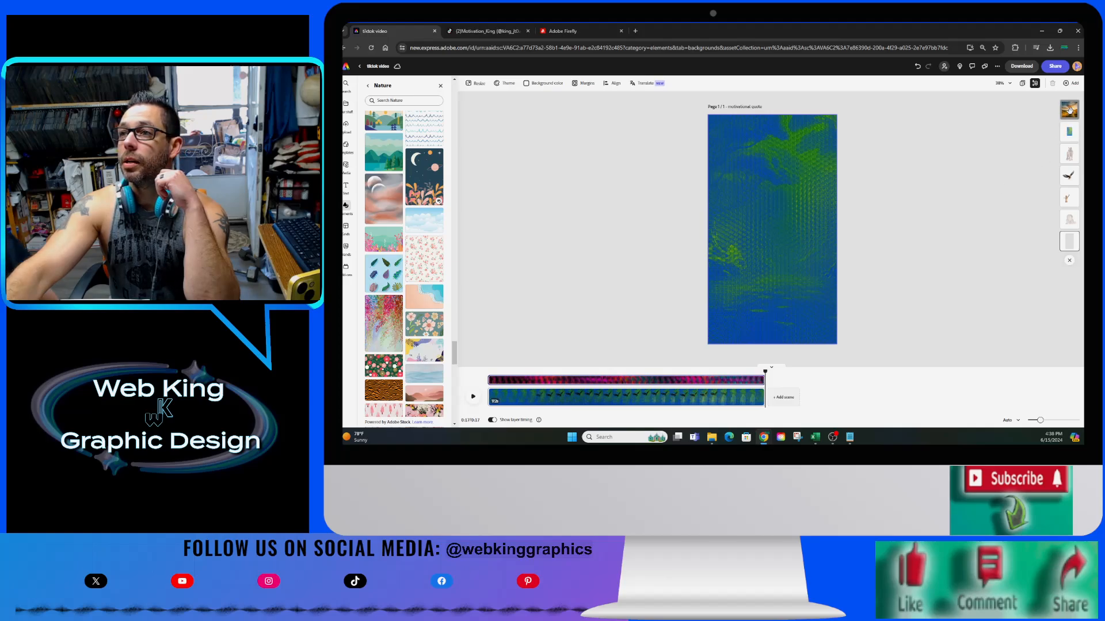
left_click(1069, 111)
left_click_drag(674, 323, 794, 153)
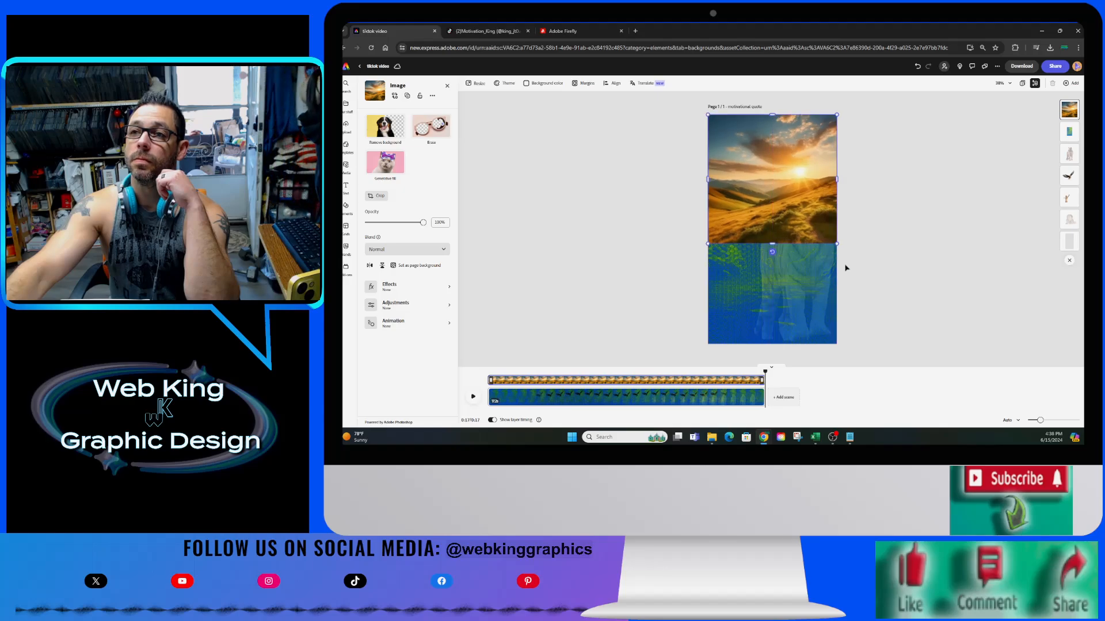
Enlarge the sunset image until it covers the whole page and move its layer directly above the background video.
left_click_drag(837, 244, 912, 366)
mouse_move(808, 338)
left_mouse_down()
mouse_move(777, 333)
mouse_move(797, 333)
left_mouse_up()
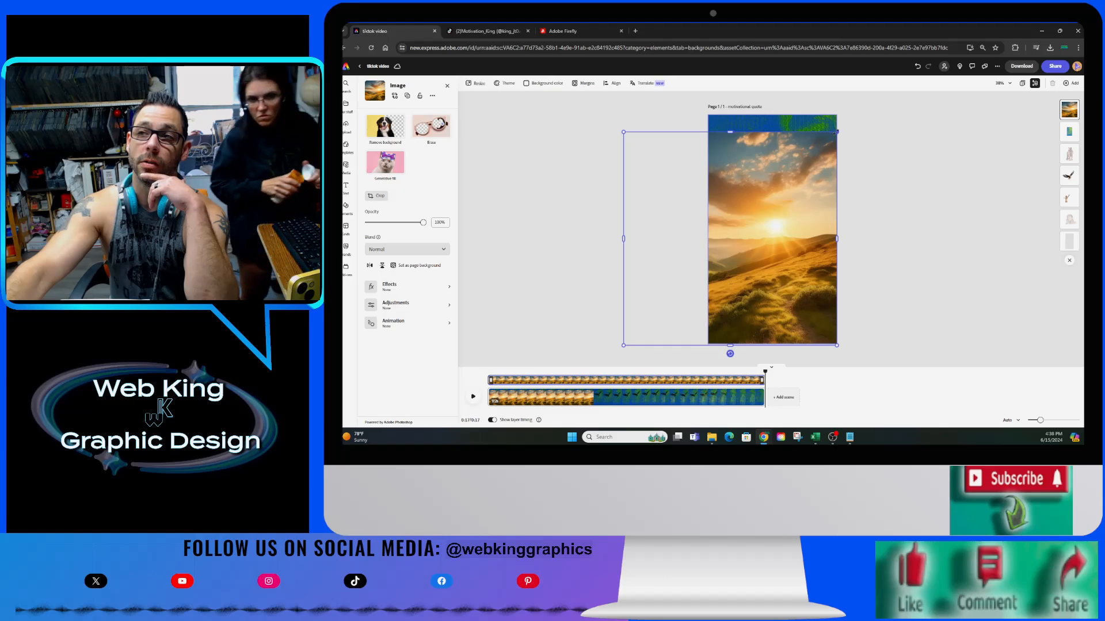
left_click_drag(836, 131, 855, 113)
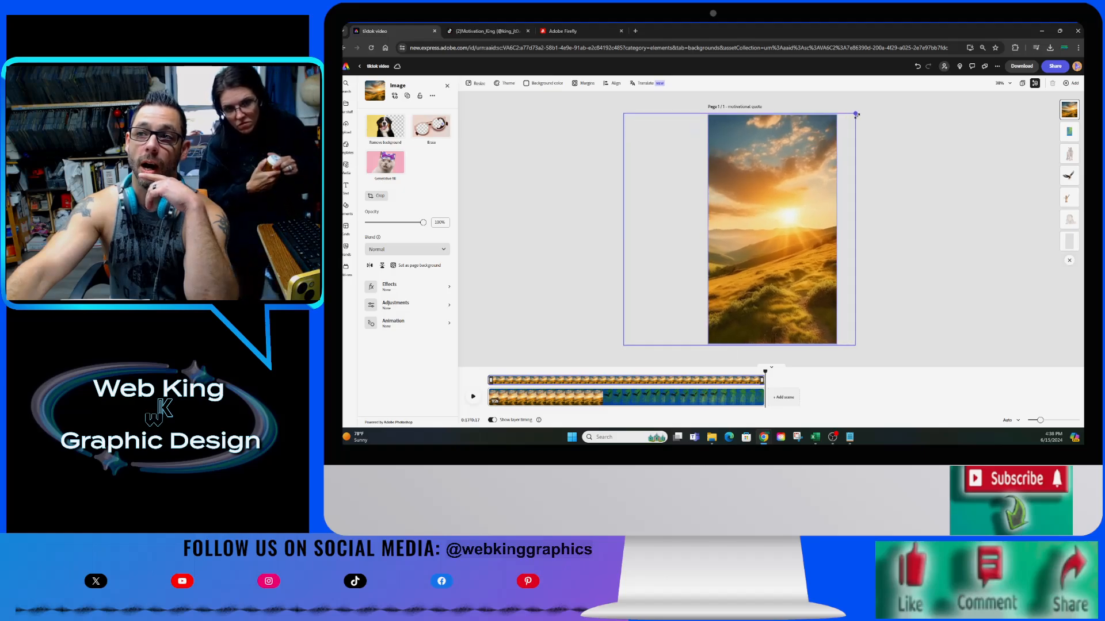
left_click_drag(1063, 132, 1070, 225)
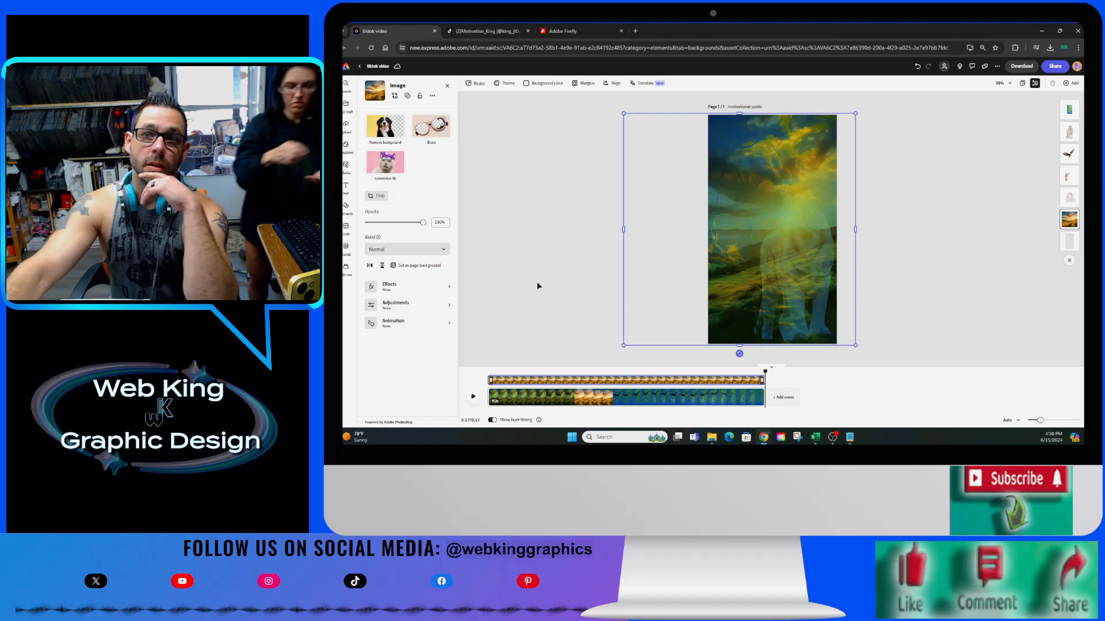
Preview the video, then trim the sunset layer so it starts about halfway through the timeline.
left_click(544, 374)
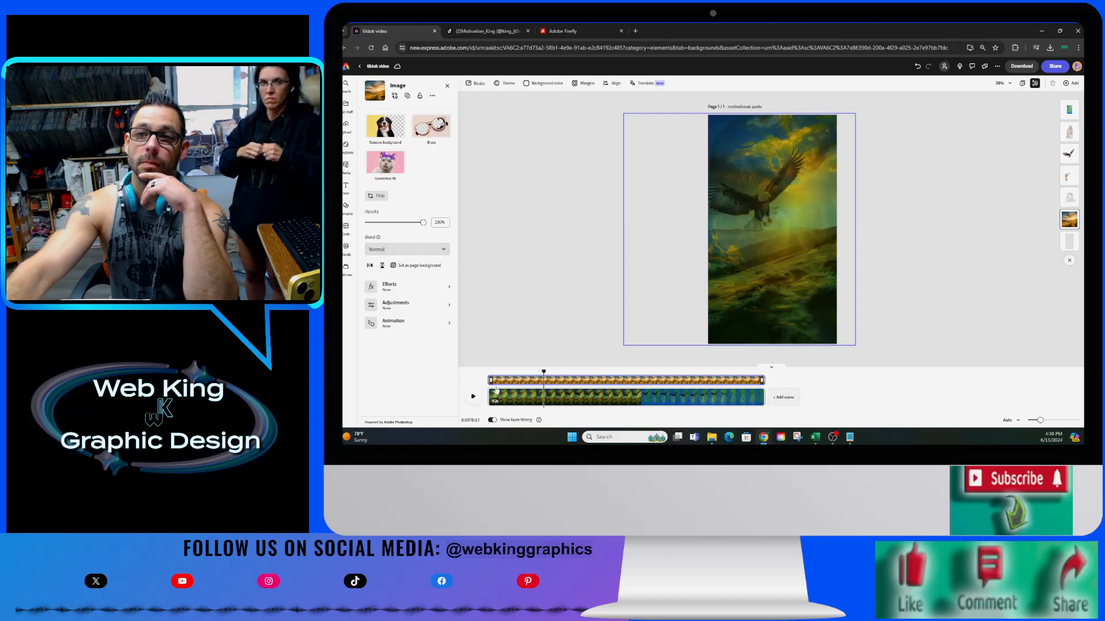
left_click(473, 396)
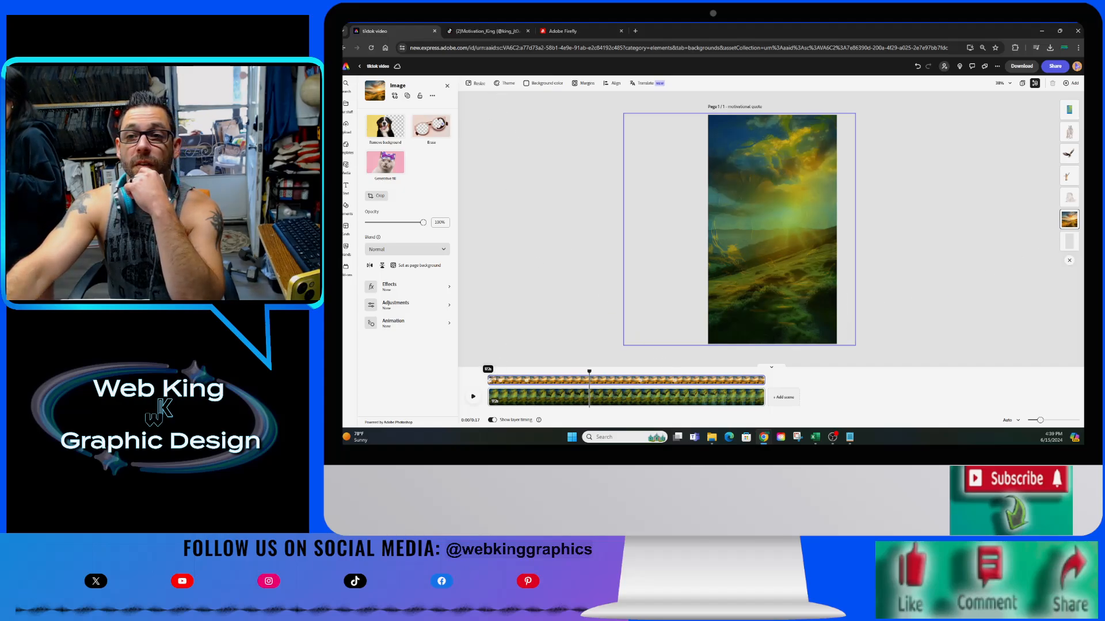
left_click_drag(489, 380, 626, 403)
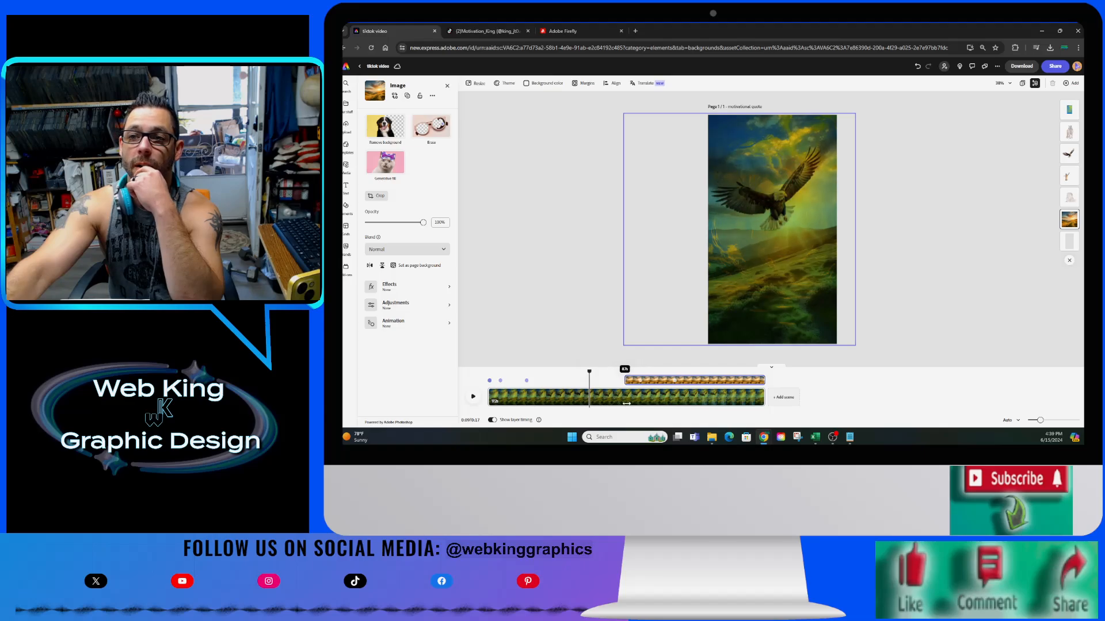
Give the sunset layer a Grayscale entrance animation and play the video to preview it.
left_click(394, 321)
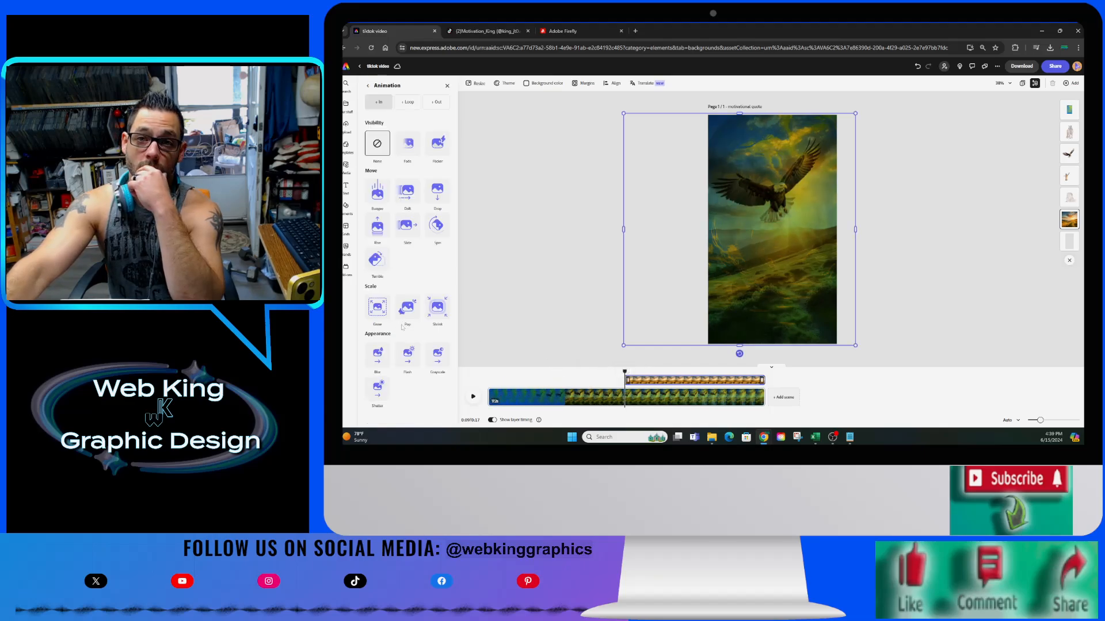
left_click(406, 147)
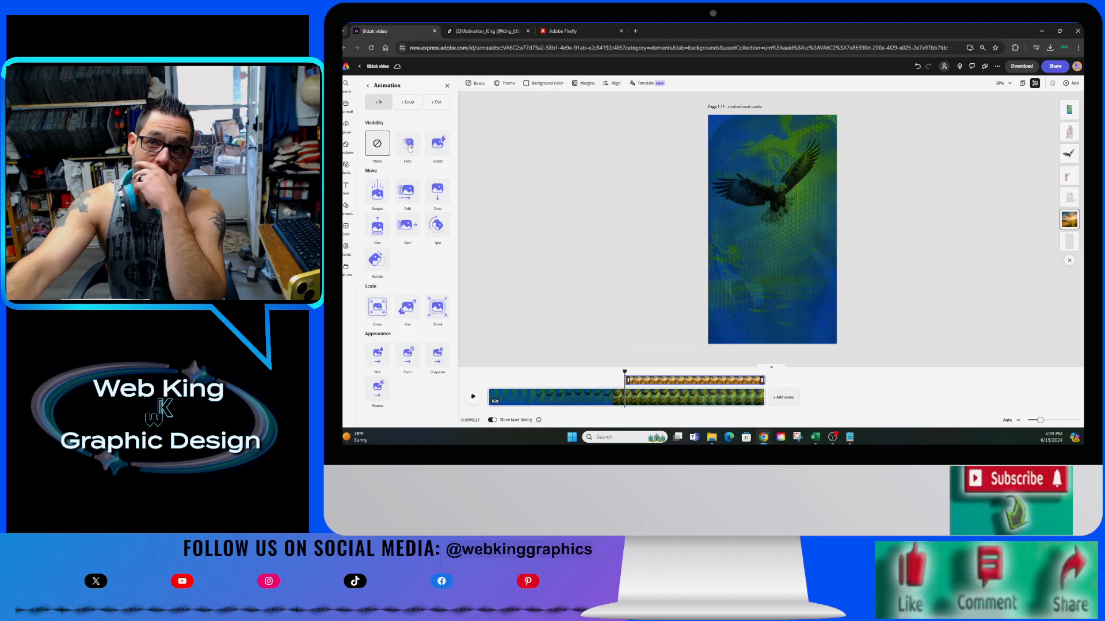
left_click(438, 356)
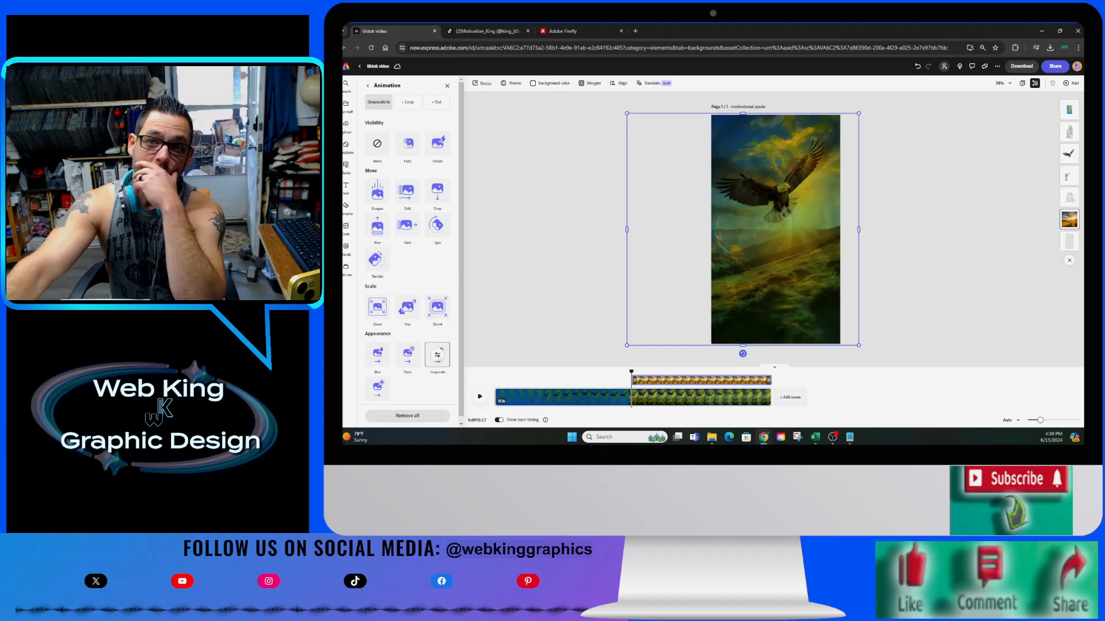
left_click(438, 356)
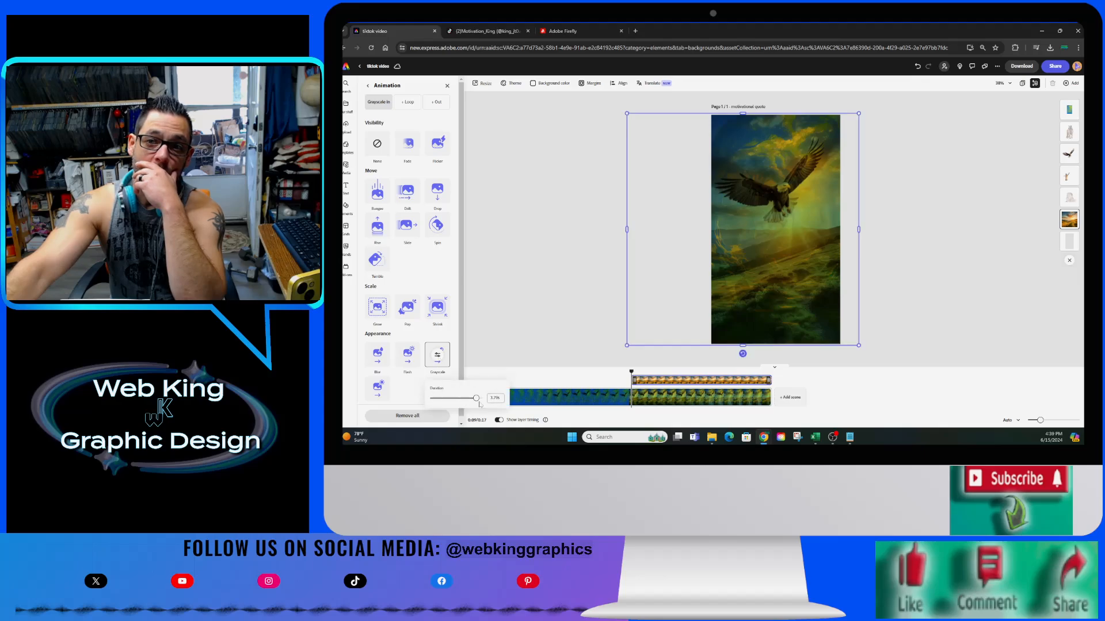
left_click(554, 375)
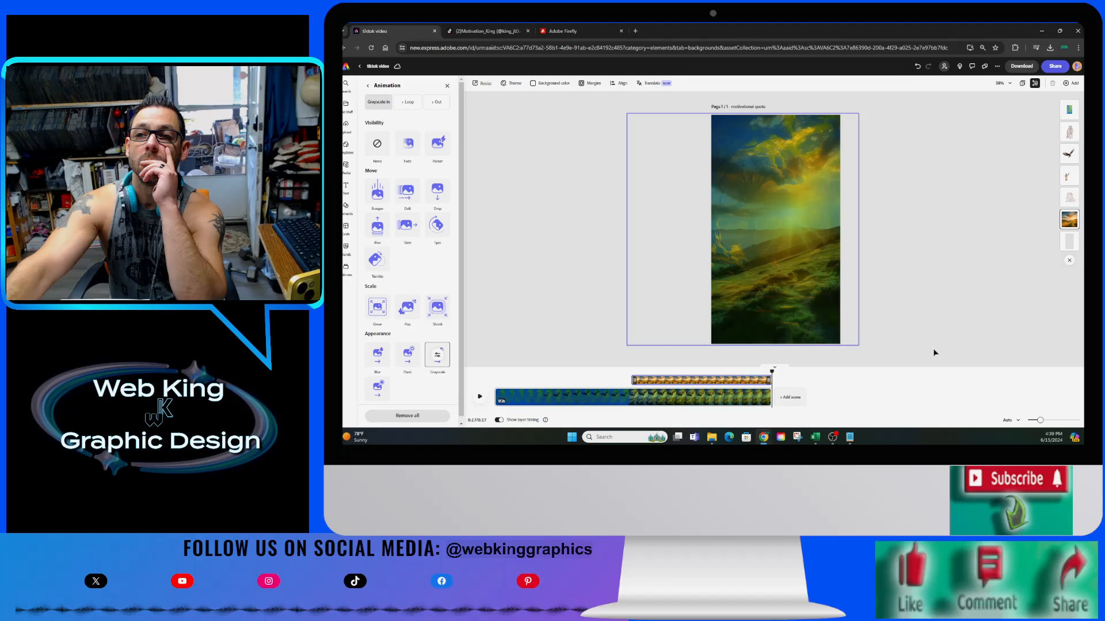
Set the sunset layer's blend mode to Screen and preview the video with it.
left_click(1069, 109)
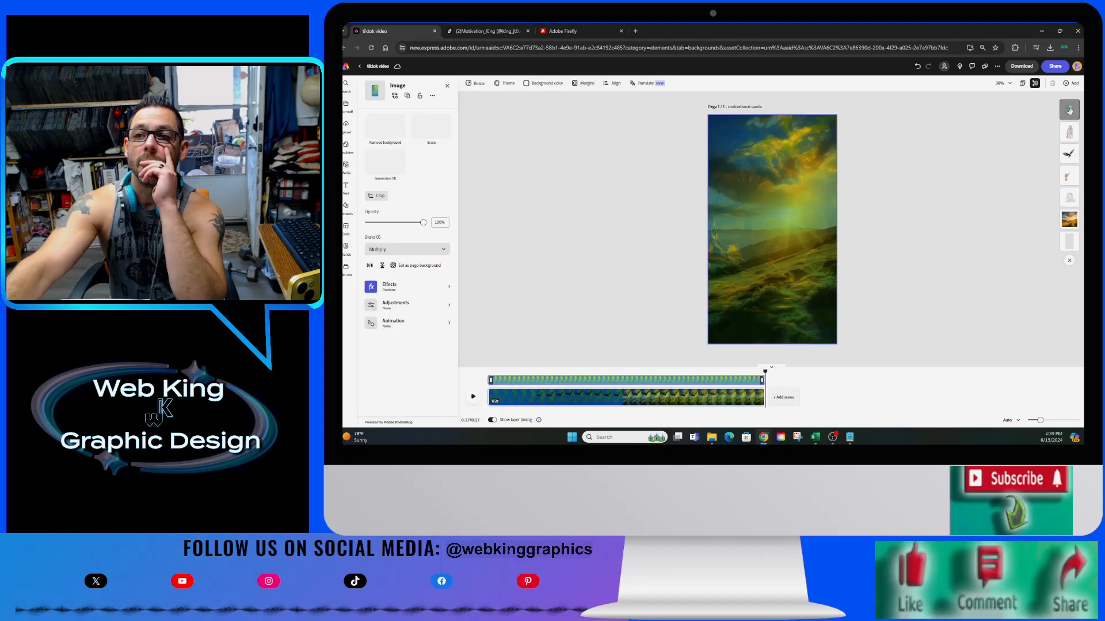
left_click(1069, 244)
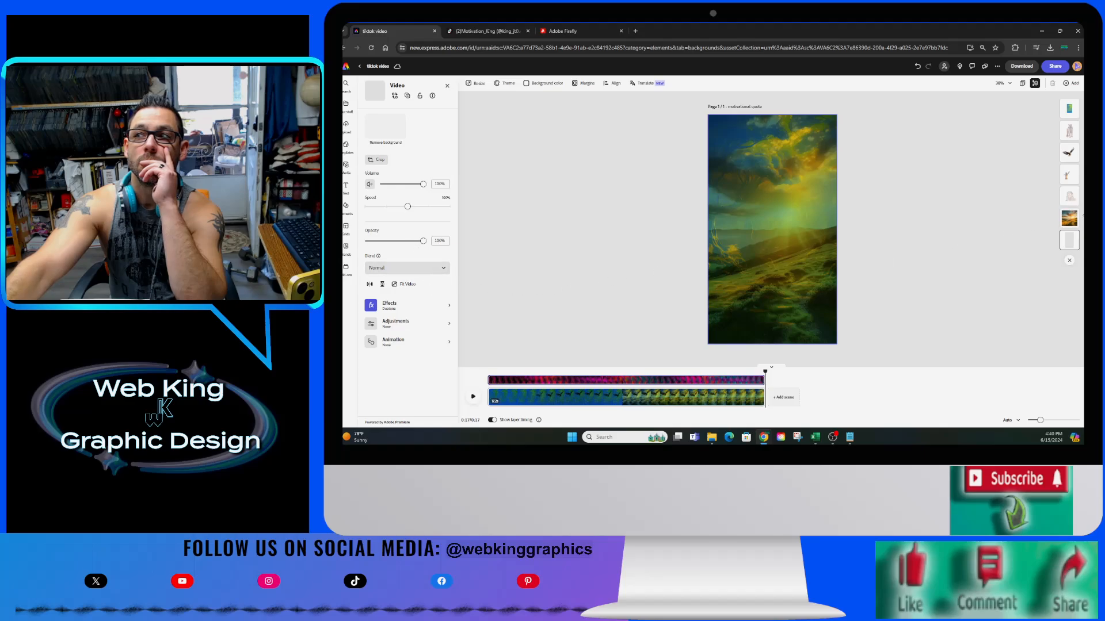
left_click(1070, 218)
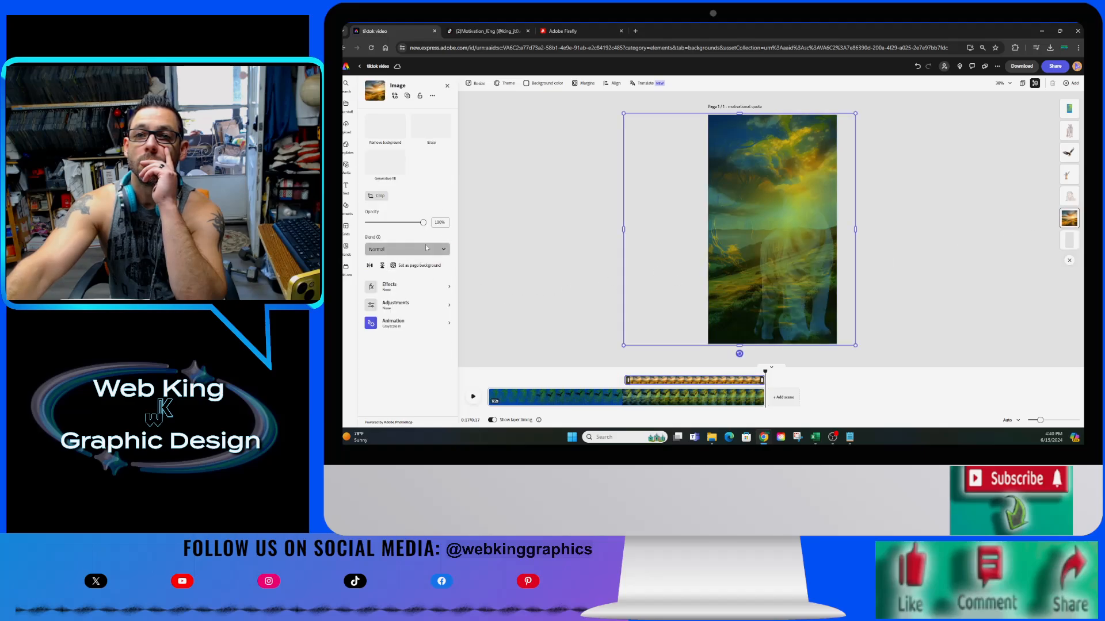
left_click(407, 249)
left_click(423, 327)
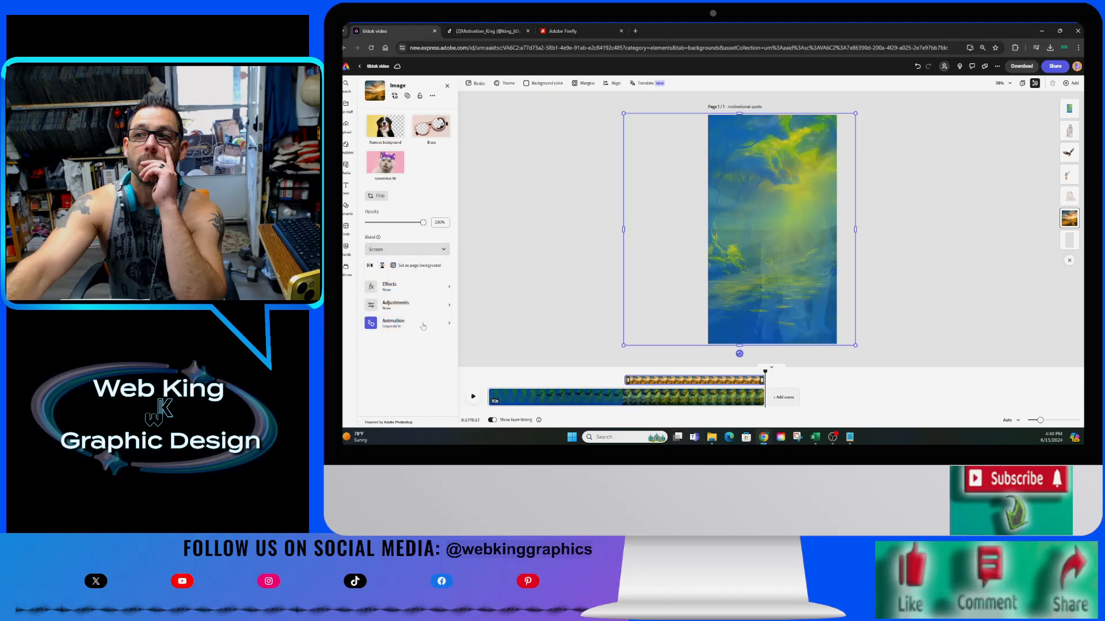
left_click(519, 373)
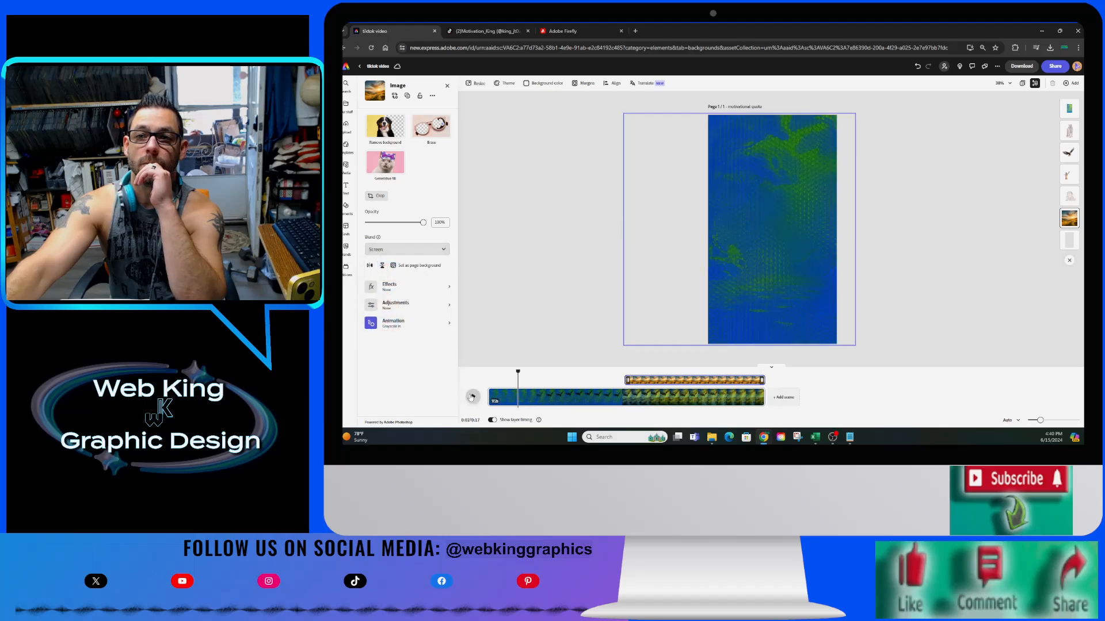
left_click(472, 397)
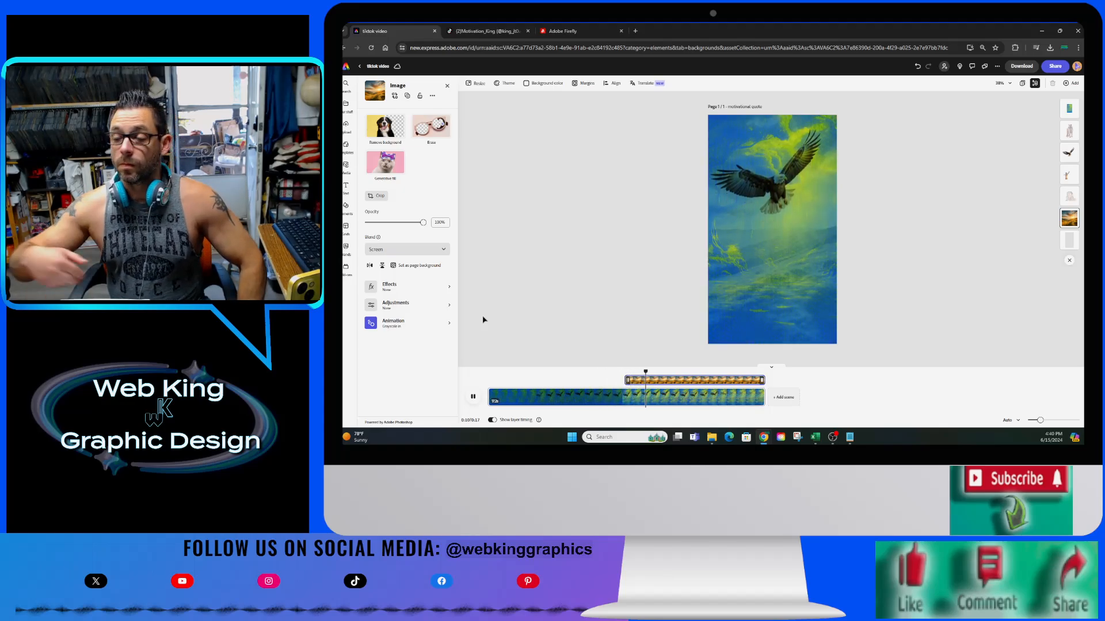
left_click(581, 370)
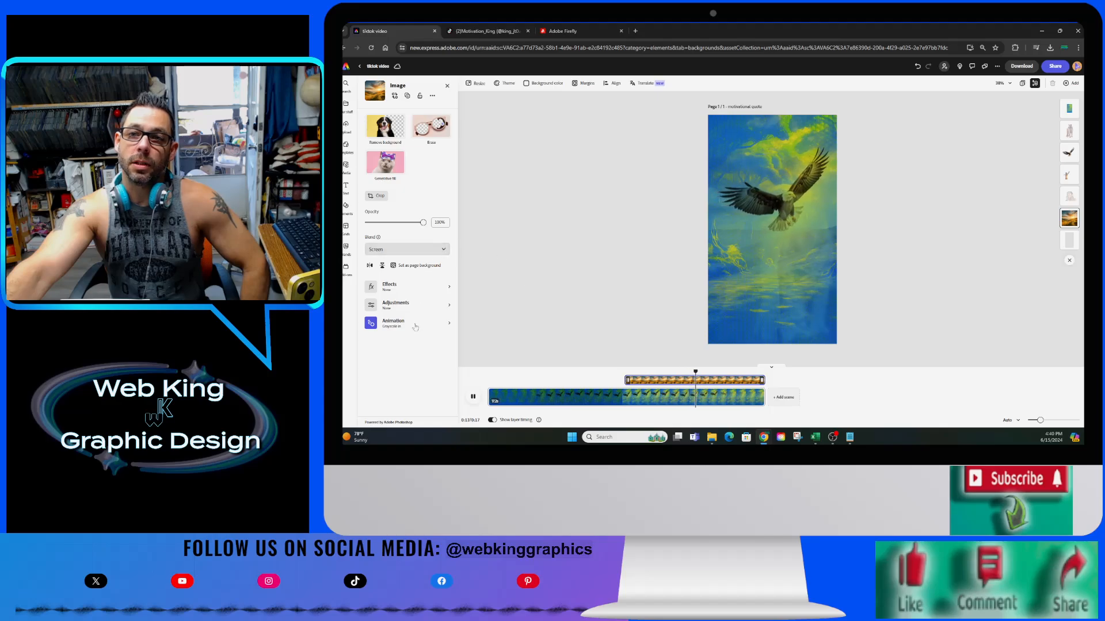
Replace the sunset layer's entrance animation with Fade and preview the video.
left_click(416, 323)
left_click(407, 142)
left_click(407, 144)
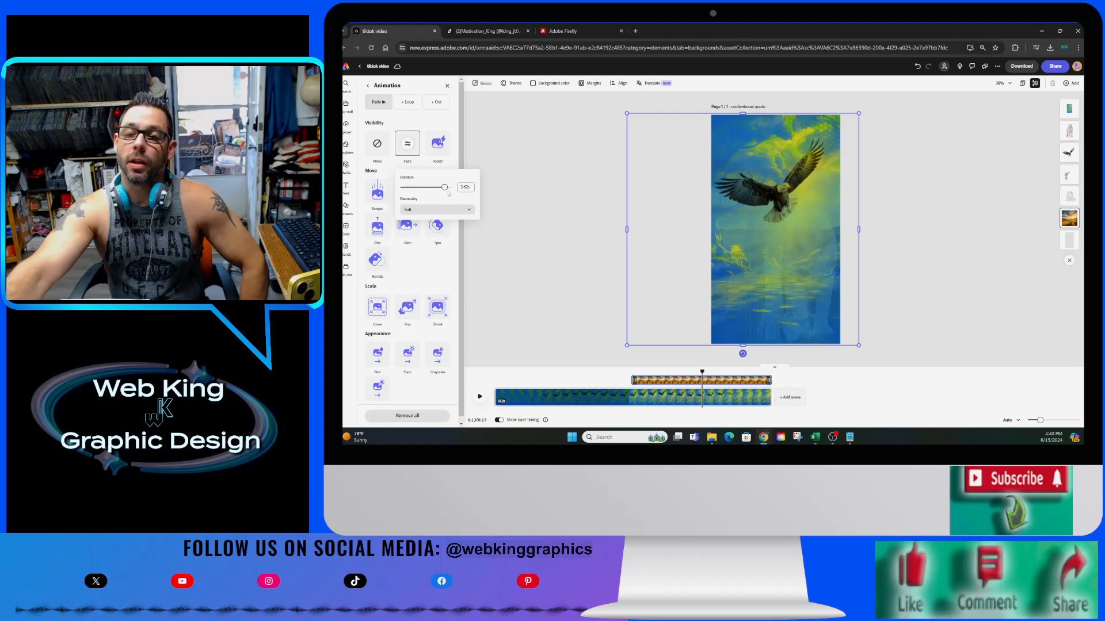
left_click(588, 374)
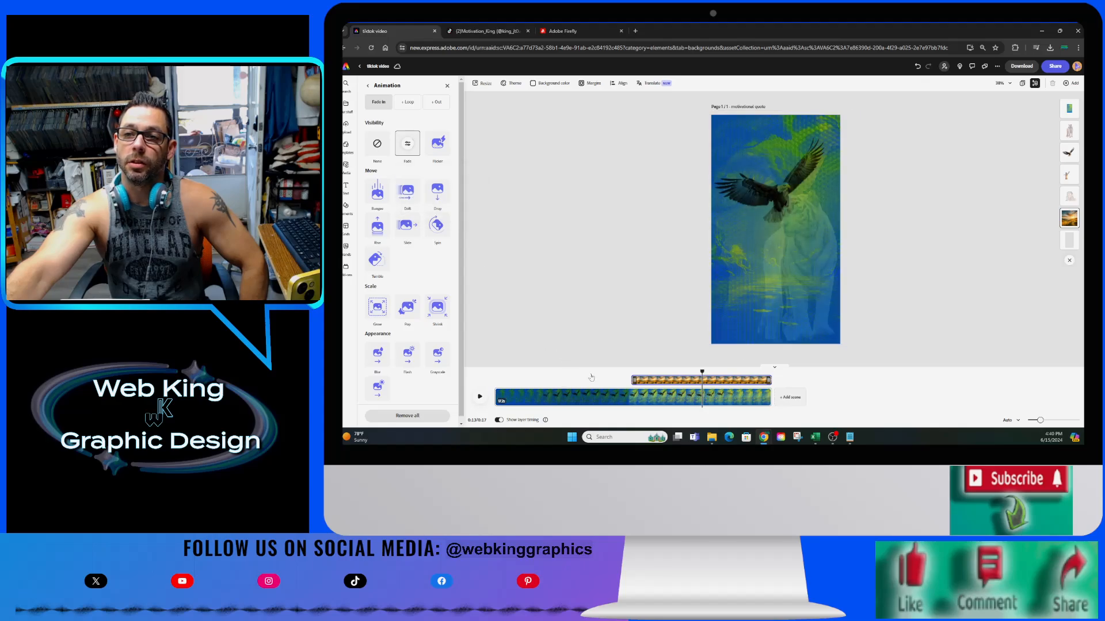
left_click(478, 397)
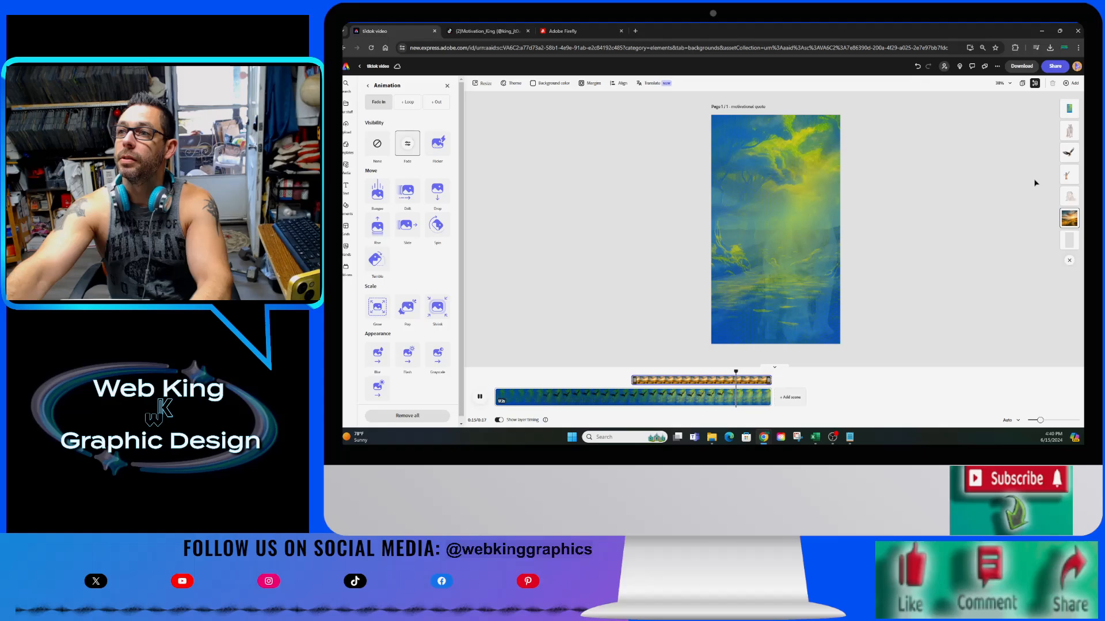
Set the eagle layer's blend mode to Screen.
left_click(1068, 152)
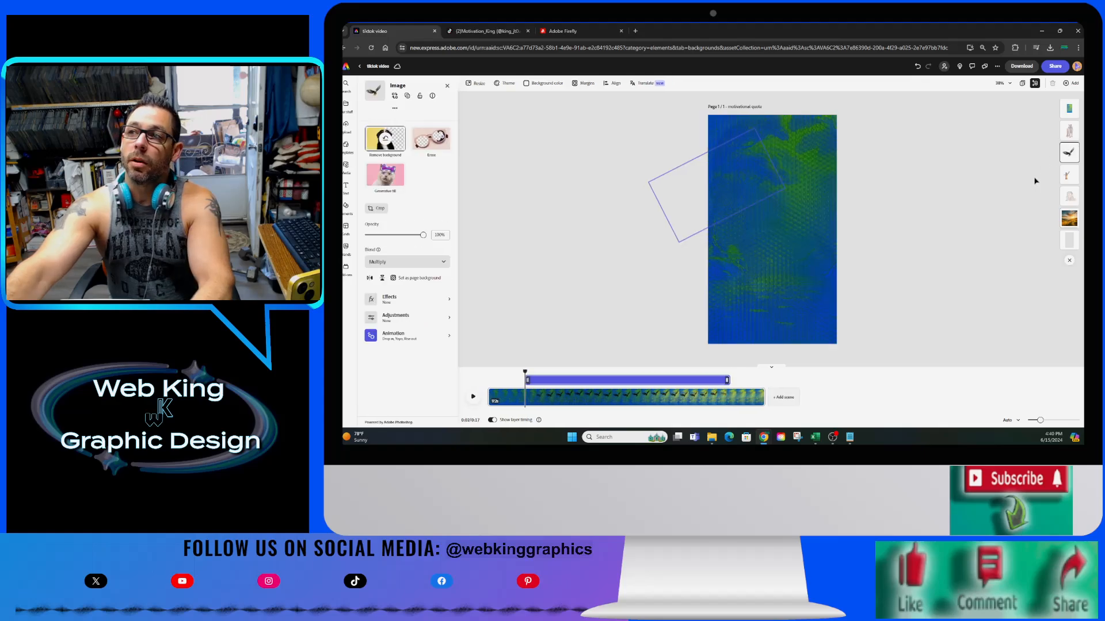
left_click(444, 262)
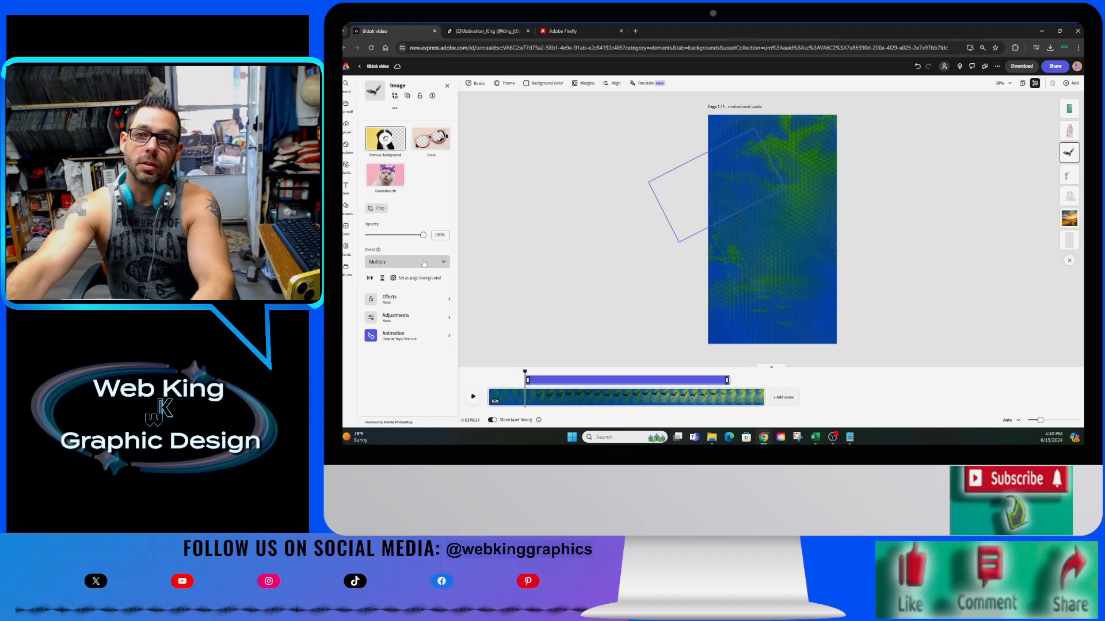
left_click(422, 346)
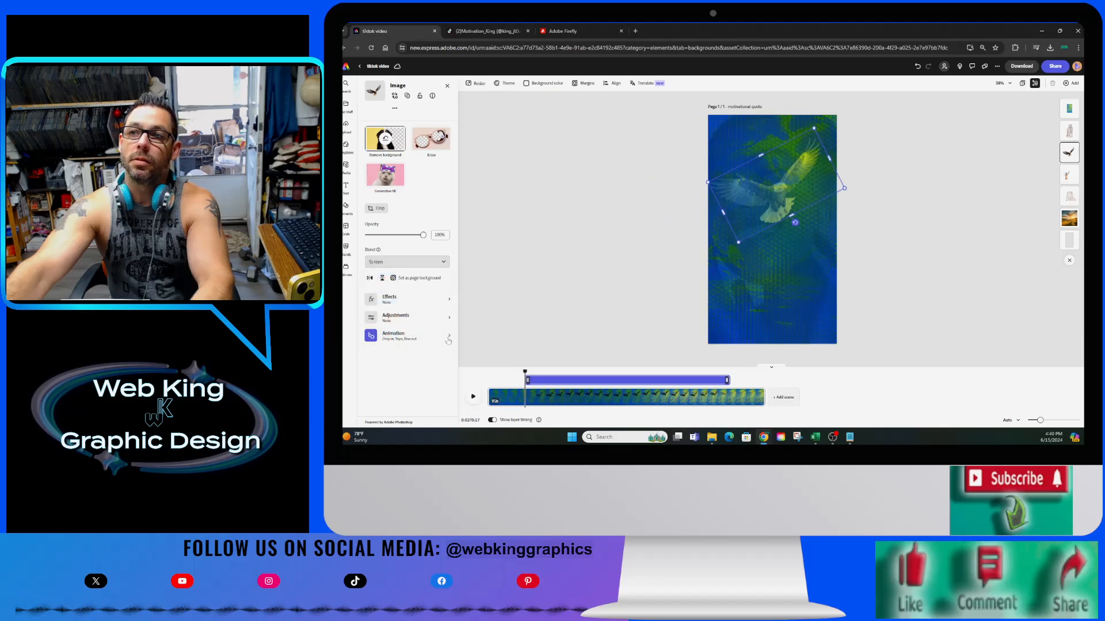
Try the Screen blend mode on the topmost blue-green overlay image.
left_click(1069, 109)
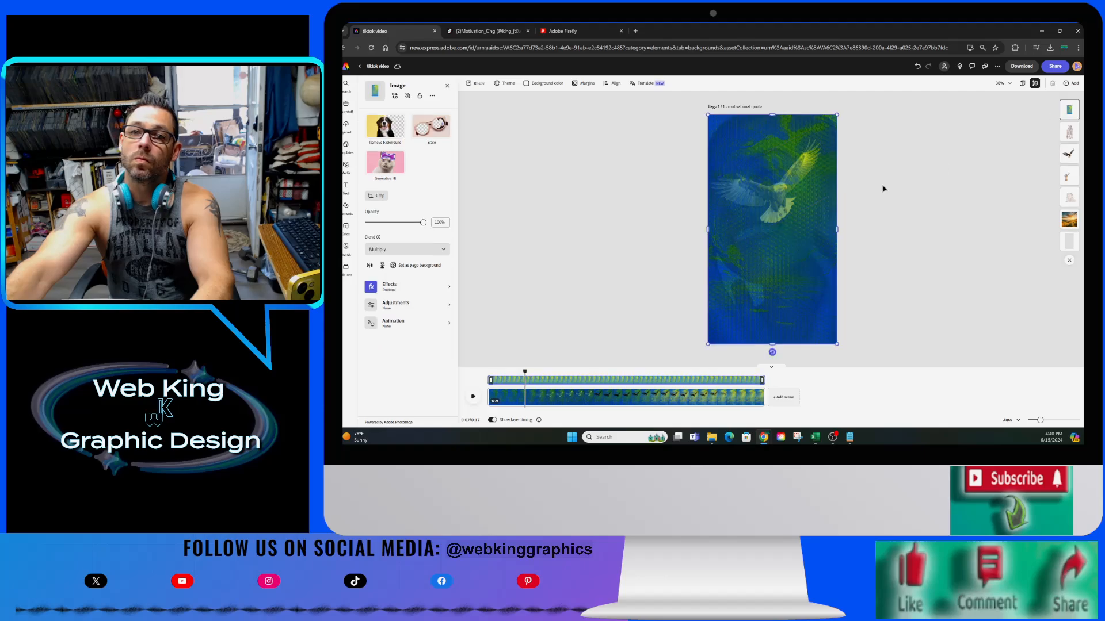
left_click(411, 253)
left_click(417, 331)
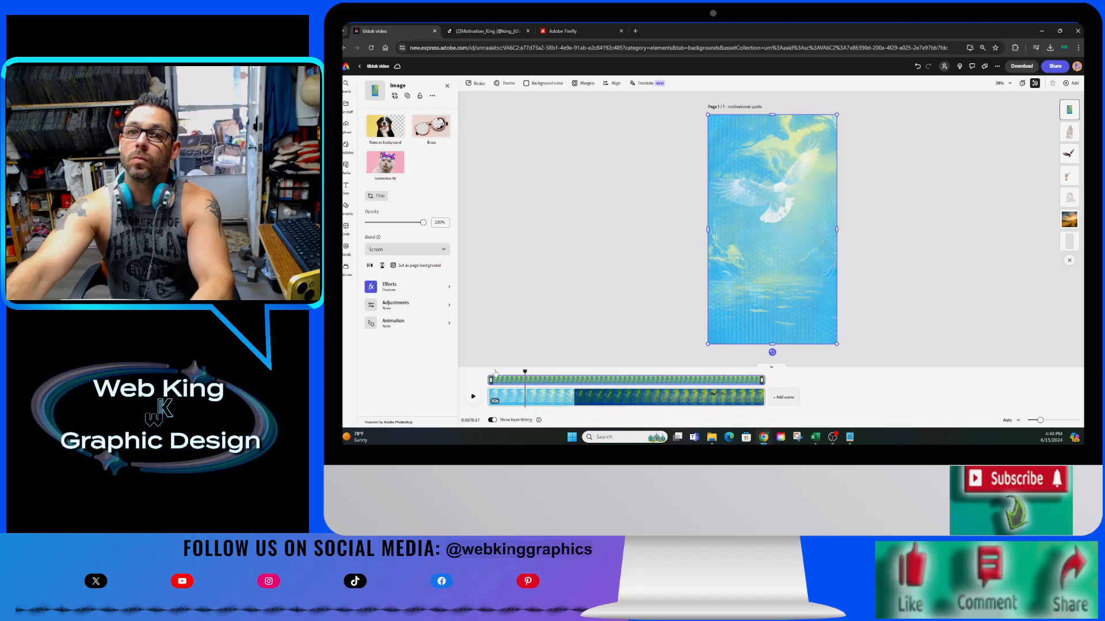
Set the topmost overlay image to Normal blend mode with 79% opacity and preview the video.
left_click(428, 251)
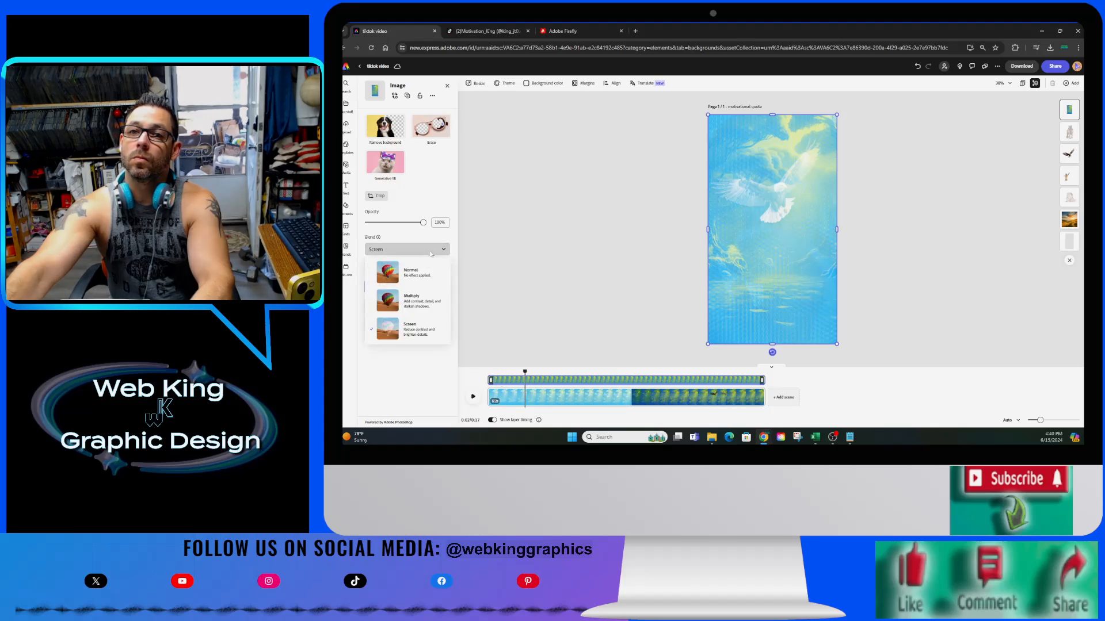
left_click(429, 285)
left_click_drag(423, 223, 412, 225)
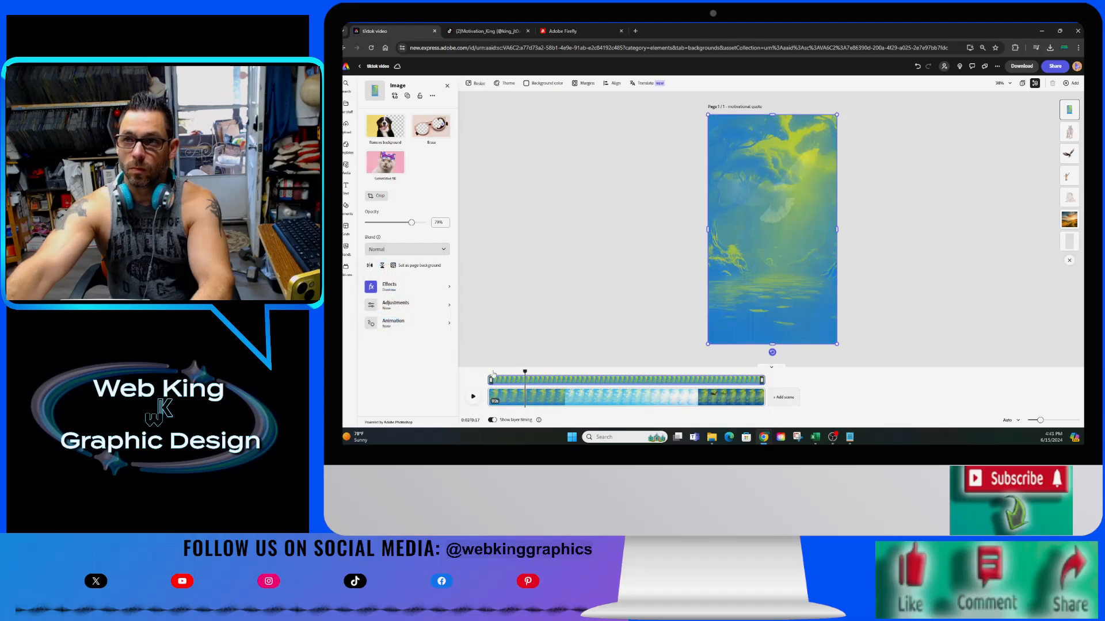
left_click(472, 396)
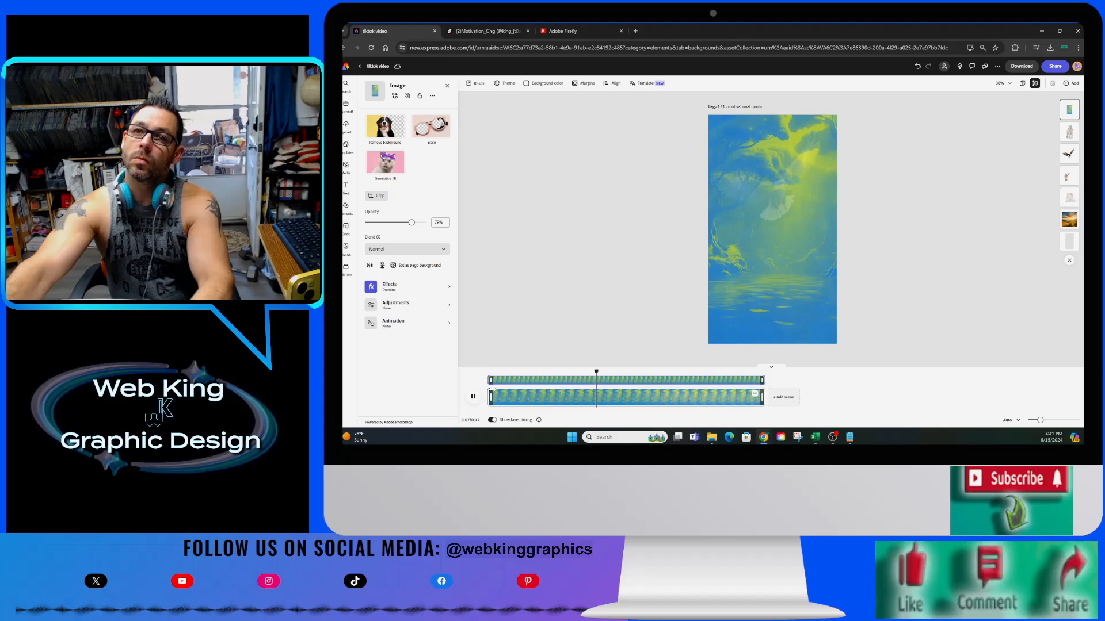
Duplicate the background video, move the copy to the top of the layer stack, and align it with the page.
left_click(1073, 113)
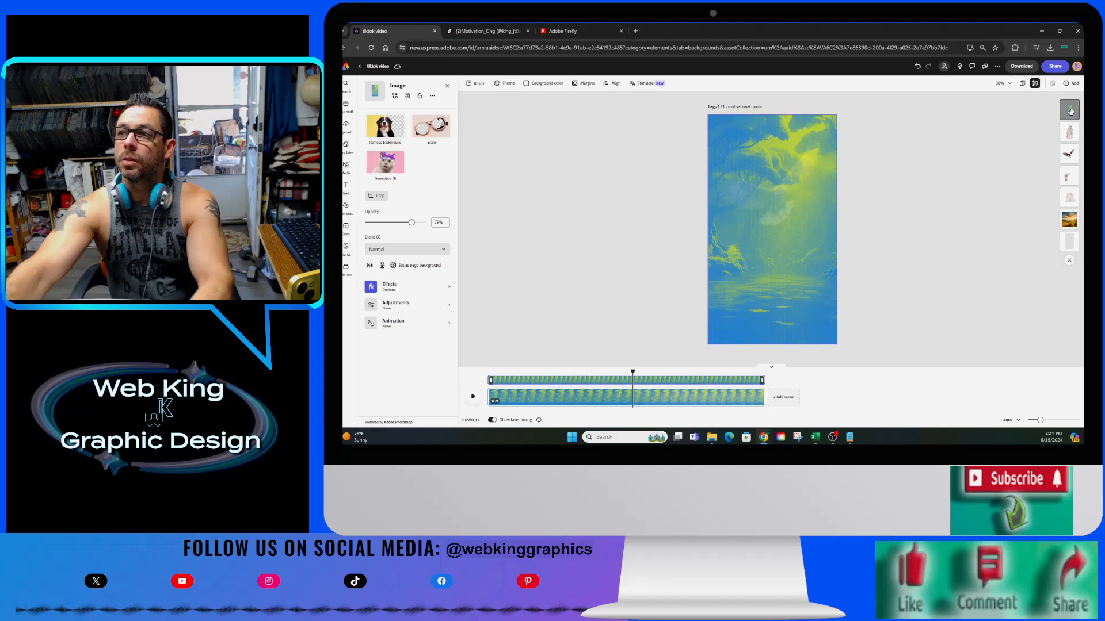
left_click(1068, 242)
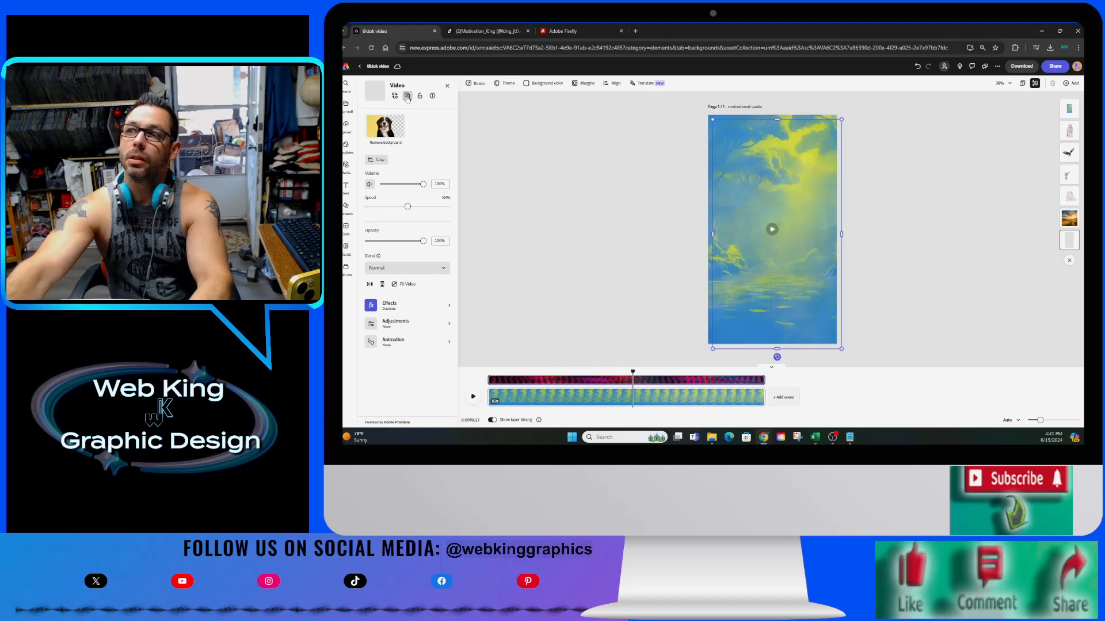
left_click_drag(1070, 241, 1069, 110)
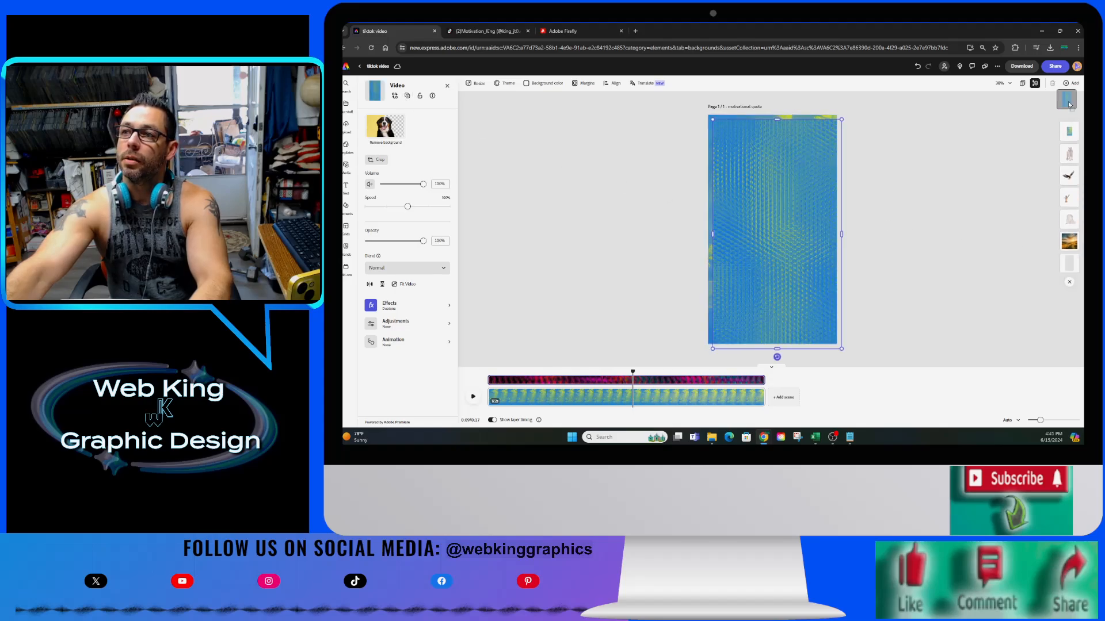
mouse_move(802, 241)
left_mouse_down()
mouse_move(791, 239)
mouse_move(807, 250)
left_mouse_up()
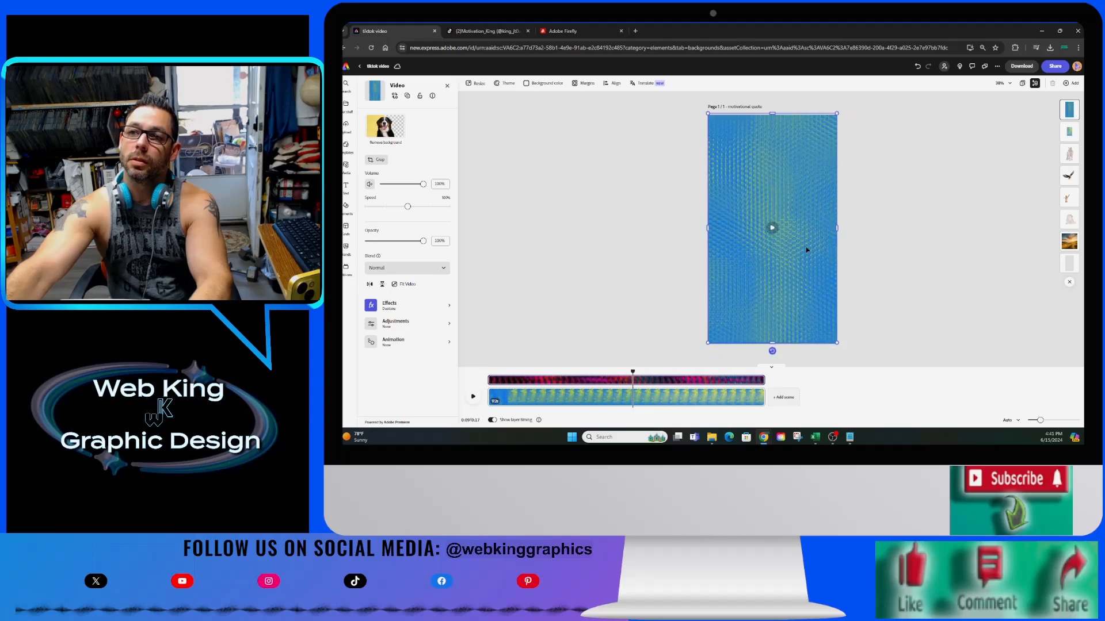
Try the Screen blend mode on the topmost video copy and return it to Normal.
left_click(875, 306)
left_click(714, 293)
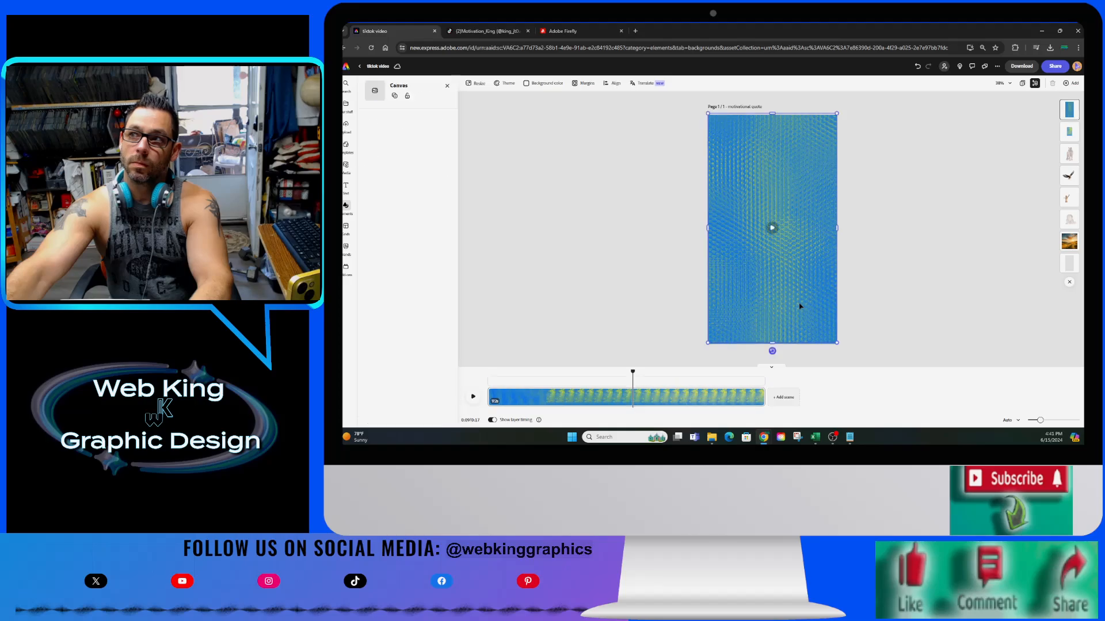
left_click(411, 267)
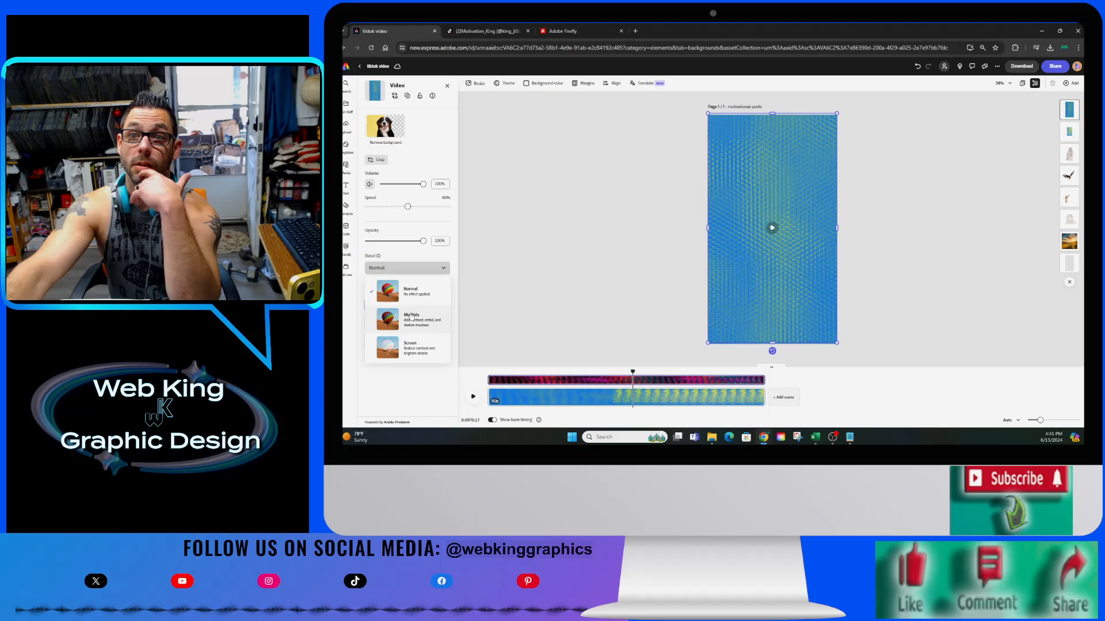
left_click(419, 347)
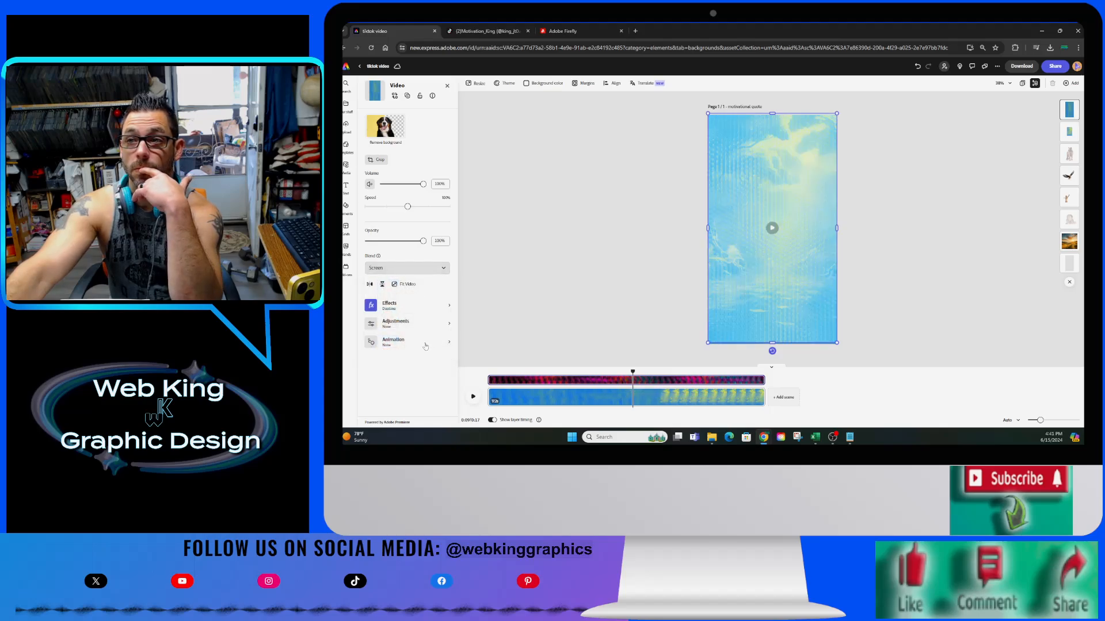
left_click(430, 267)
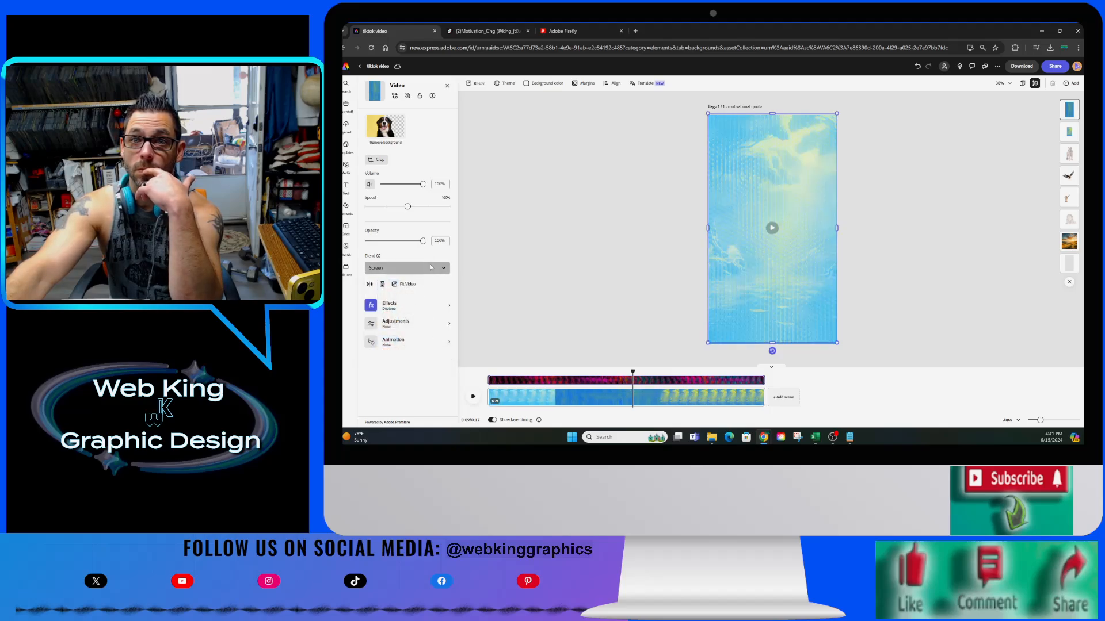
left_click(426, 293)
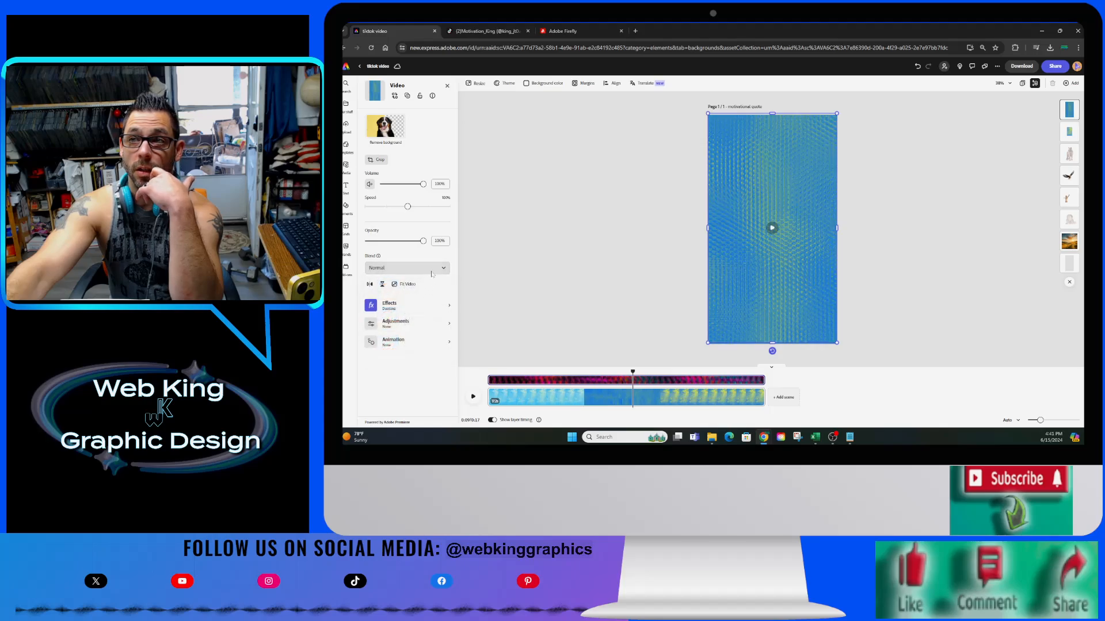
Try the Multiply blend mode at 66% opacity on the topmost video copy and preview the result from the start.
left_click(433, 269)
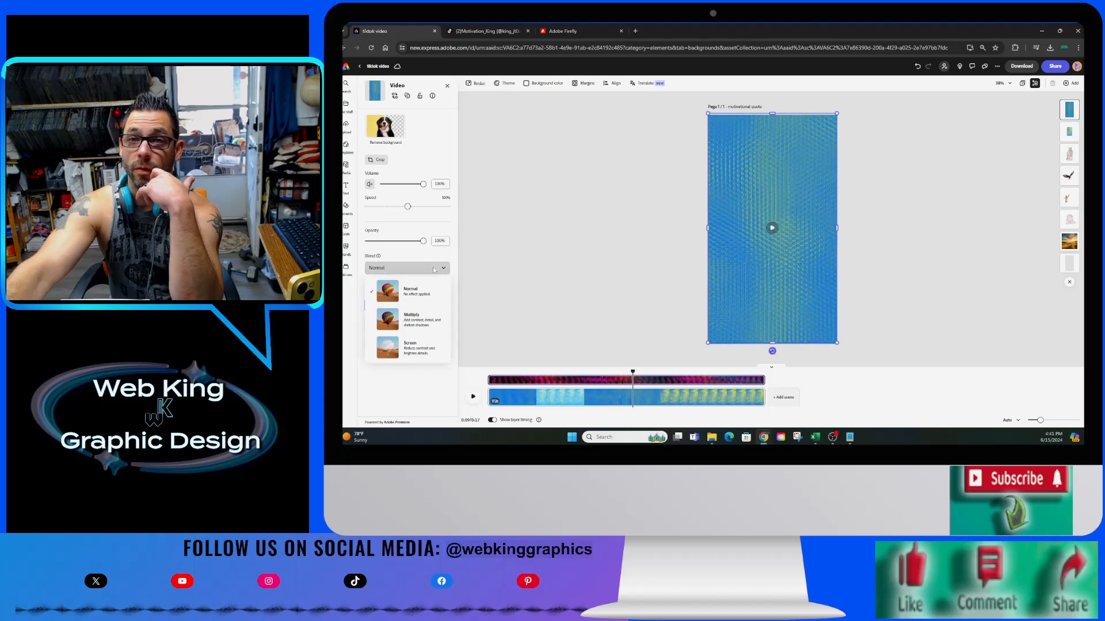
left_click(430, 325)
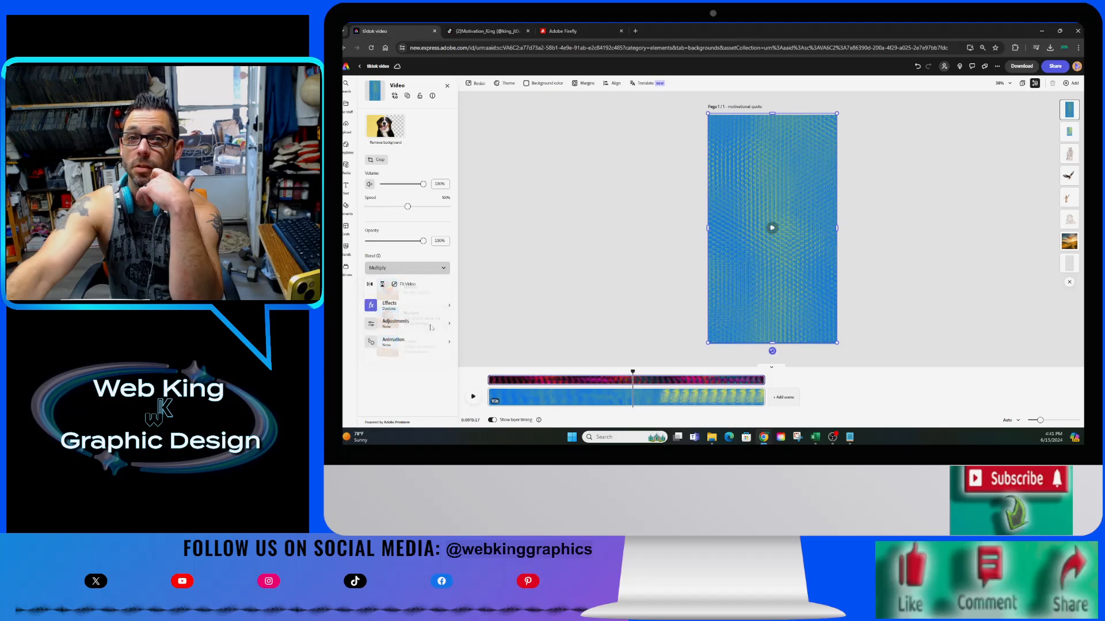
left_click_drag(423, 241, 404, 241)
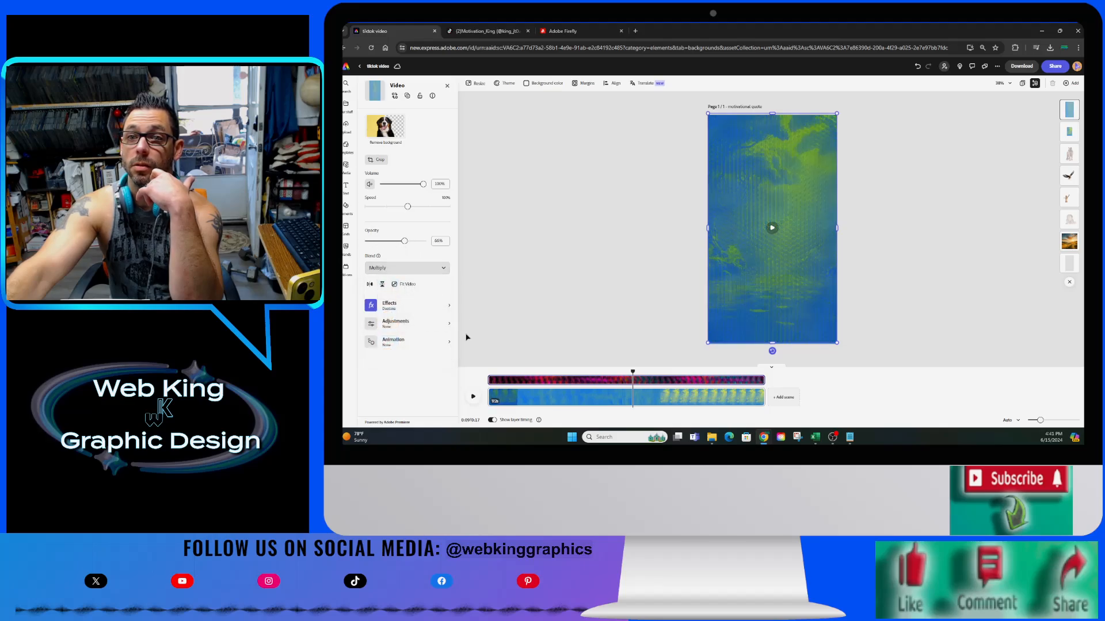
left_click(487, 374)
left_click(473, 397)
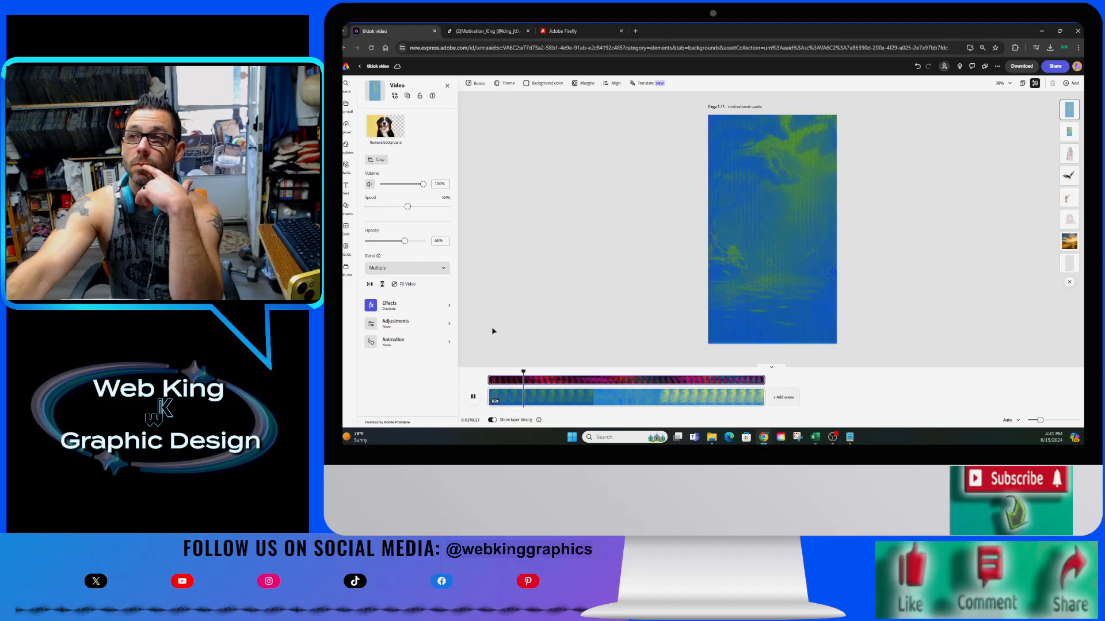
Set the topmost video copy's playback speed to 150% and preview the video.
left_click(1065, 109)
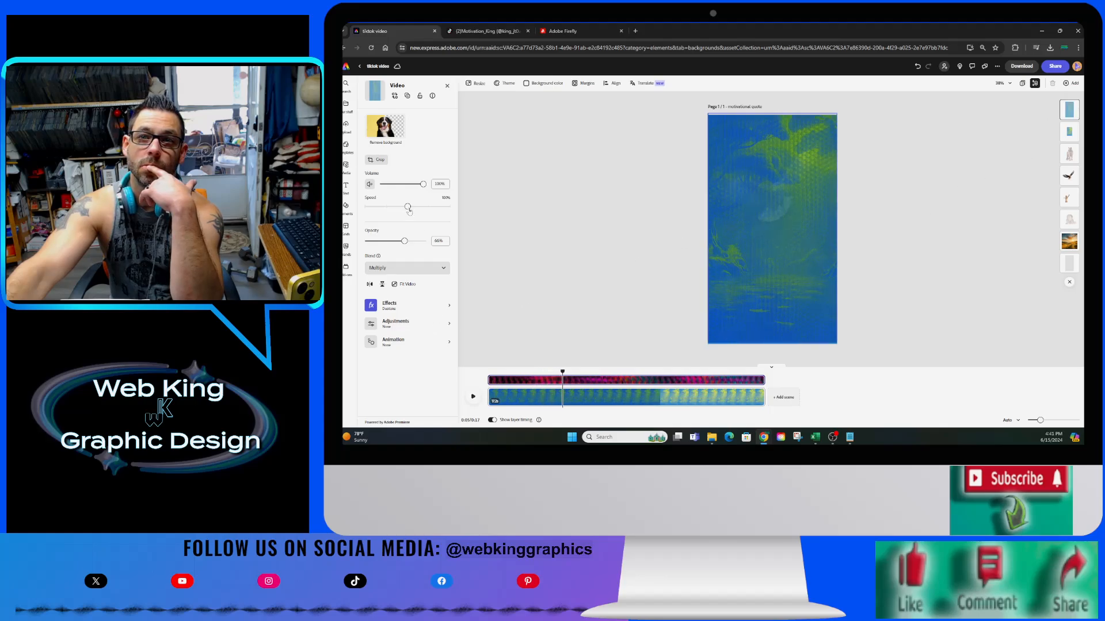
left_click_drag(412, 210, 427, 208)
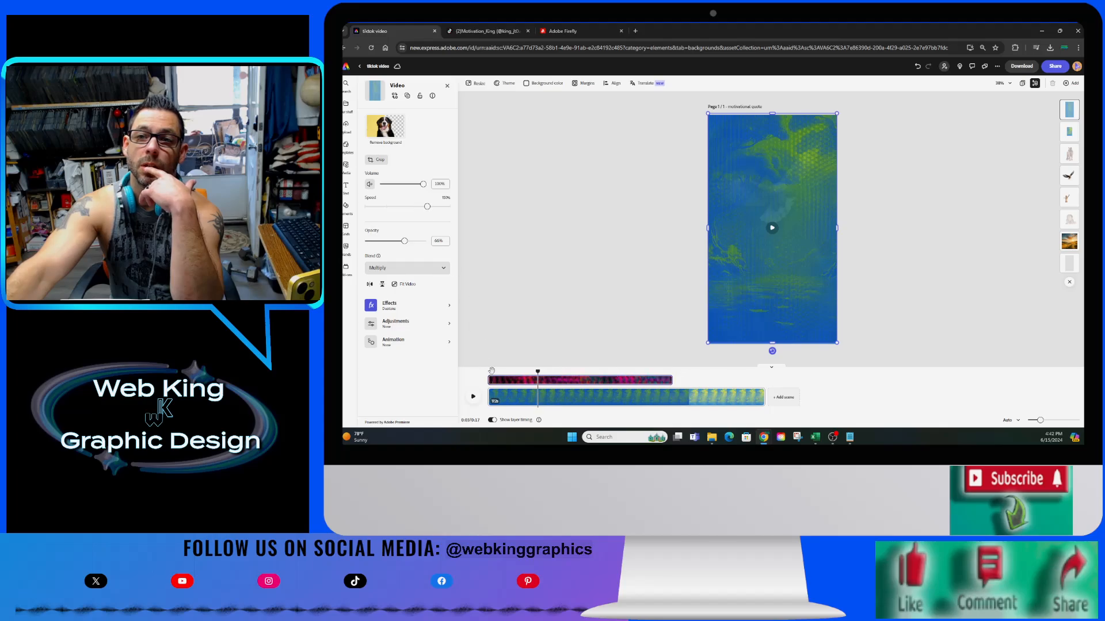
left_click(473, 396)
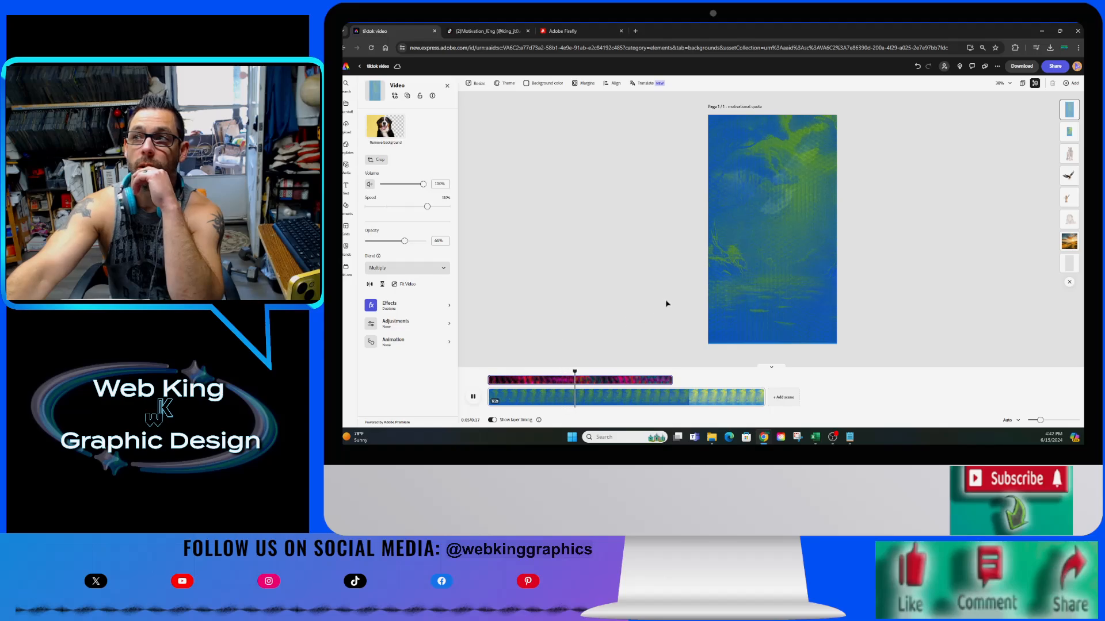
Set the topmost video copy to 84% opacity with the Screen blend mode and preview the result.
left_click(409, 242)
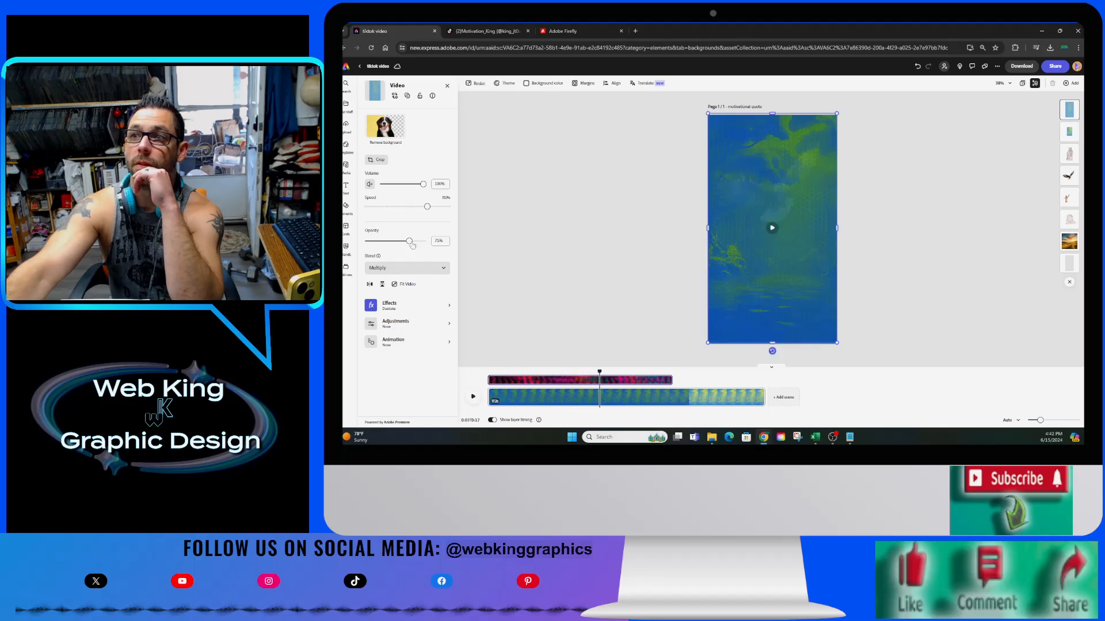
left_click_drag(418, 244, 417, 244)
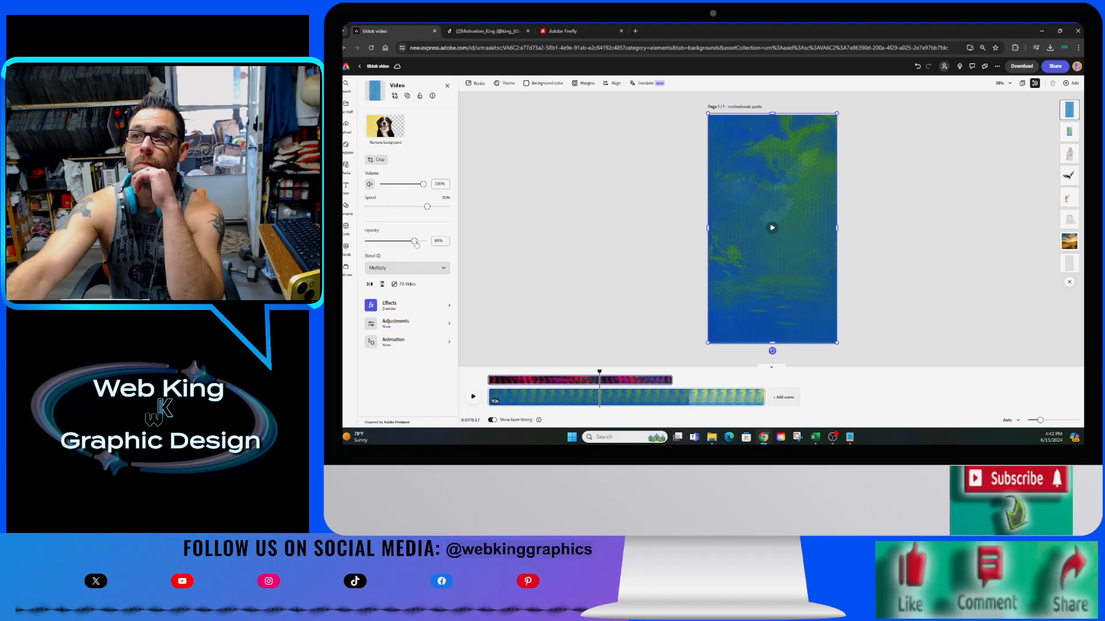
left_click(412, 268)
left_click(418, 347)
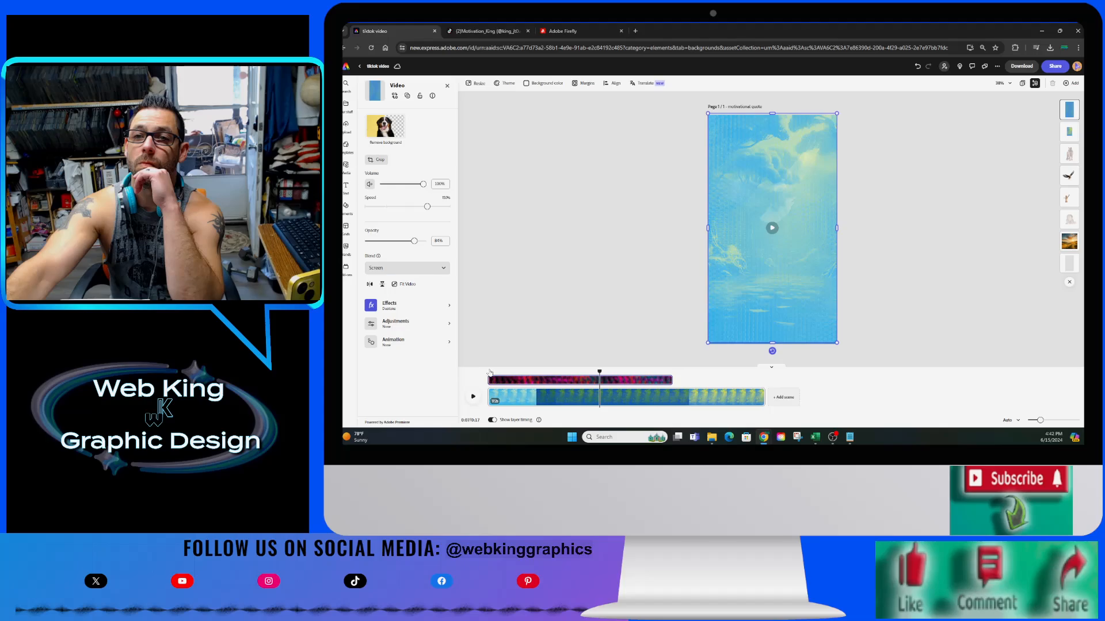
left_click(473, 396)
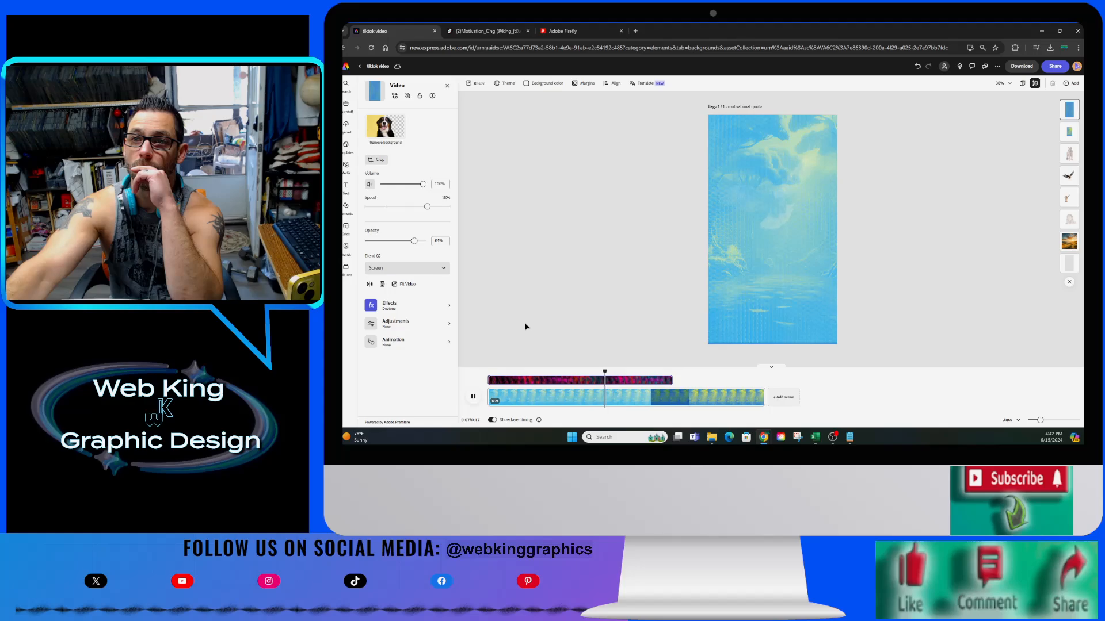
Try the red duotone effect on the topmost video copy, apply the green duotone instead, and preview the video.
left_click(421, 308)
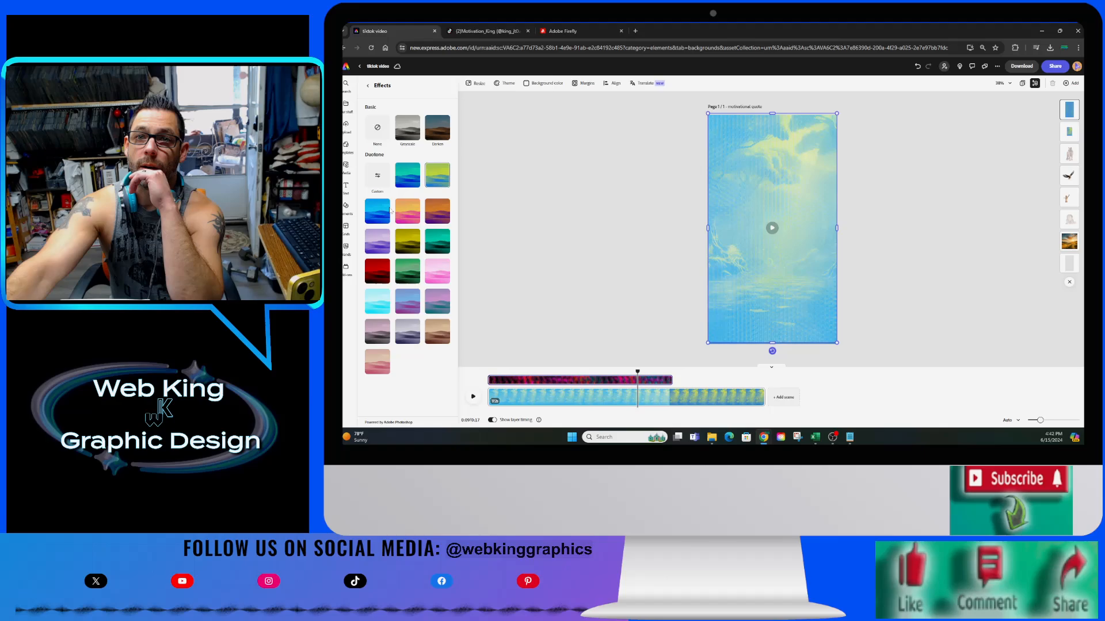
left_click(379, 275)
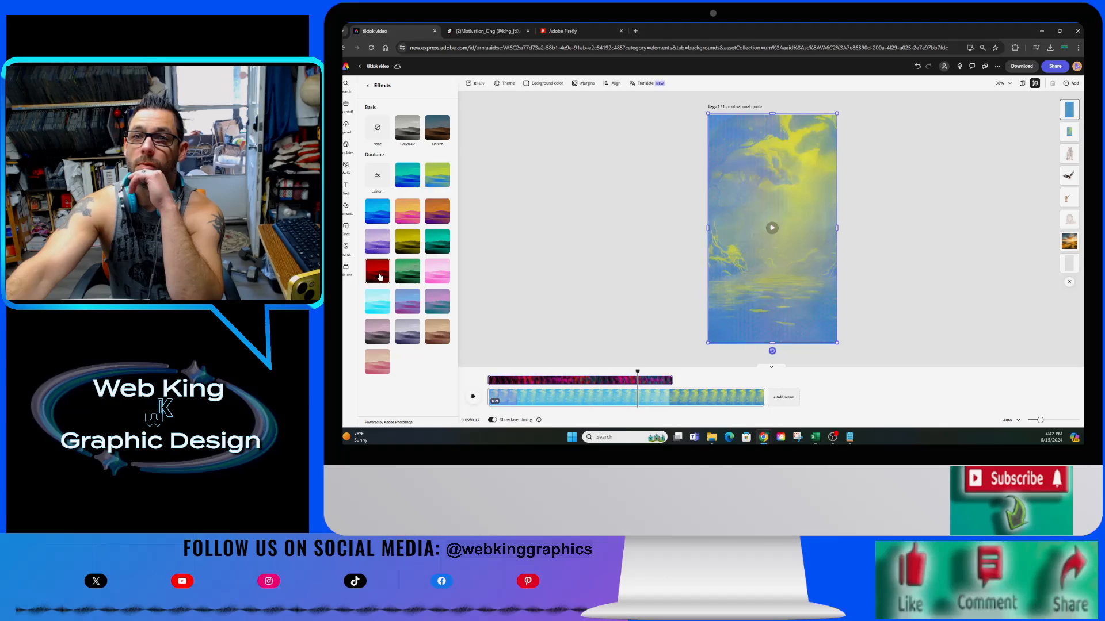
left_click(406, 273)
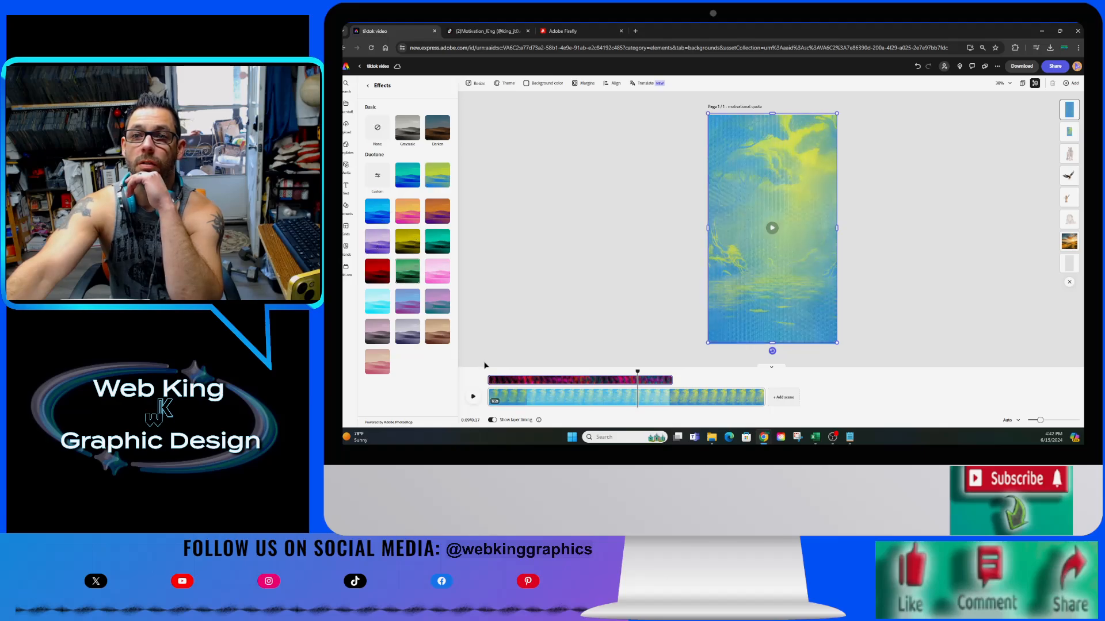
left_click(472, 396)
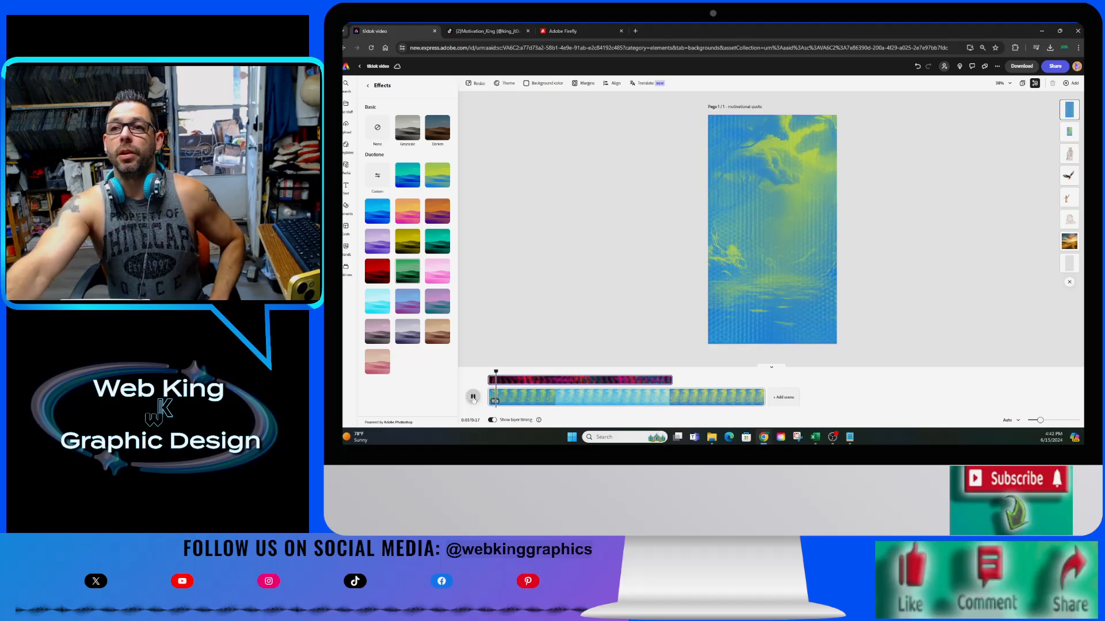
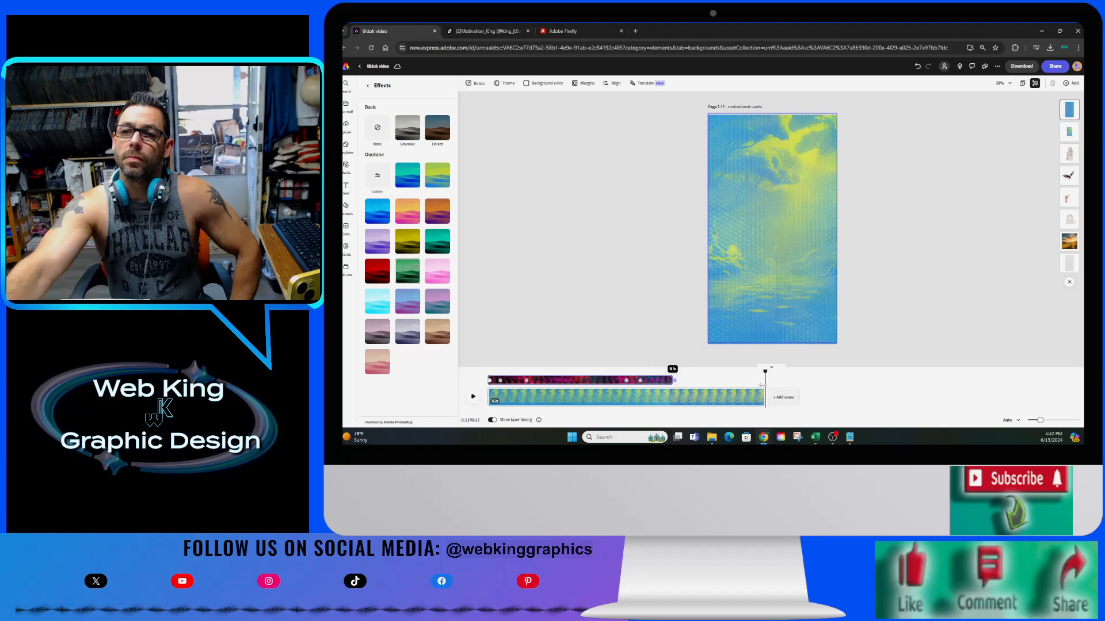
Compare the timeline lengths of the topmost video copy and the bottom background video.
left_click_drag(778, 385, 775, 386)
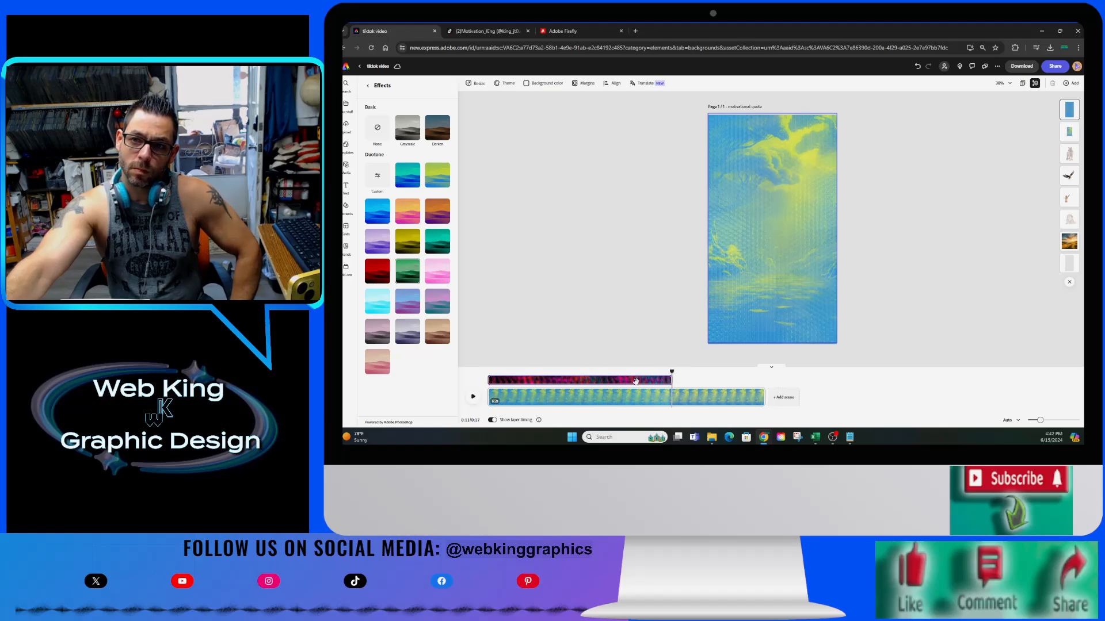
left_click(1070, 262)
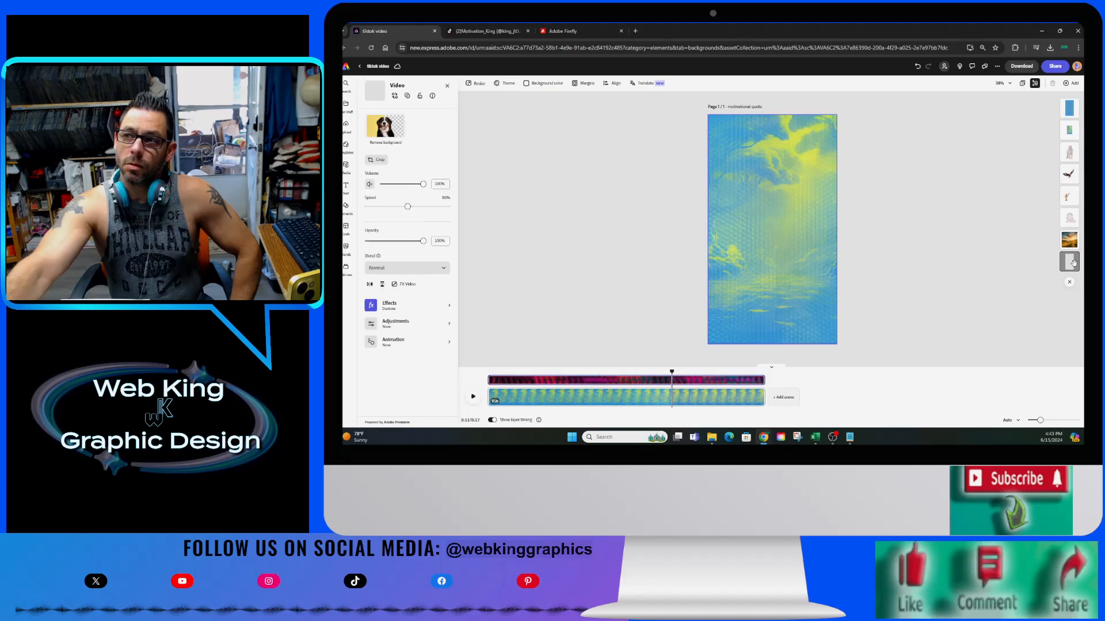
left_click(1071, 108)
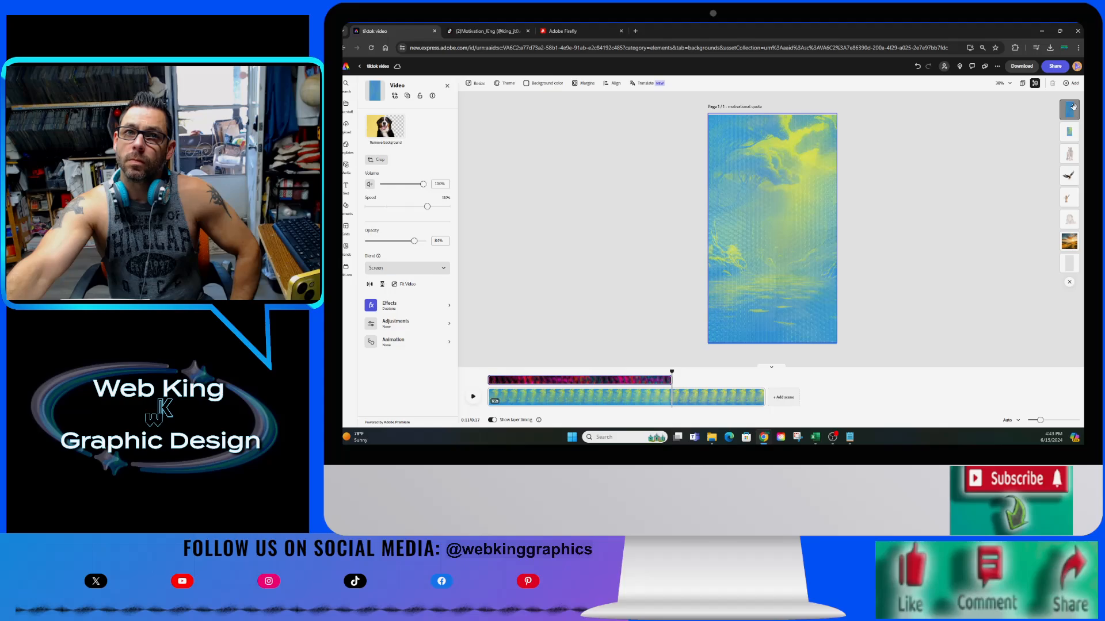
left_click(1069, 262)
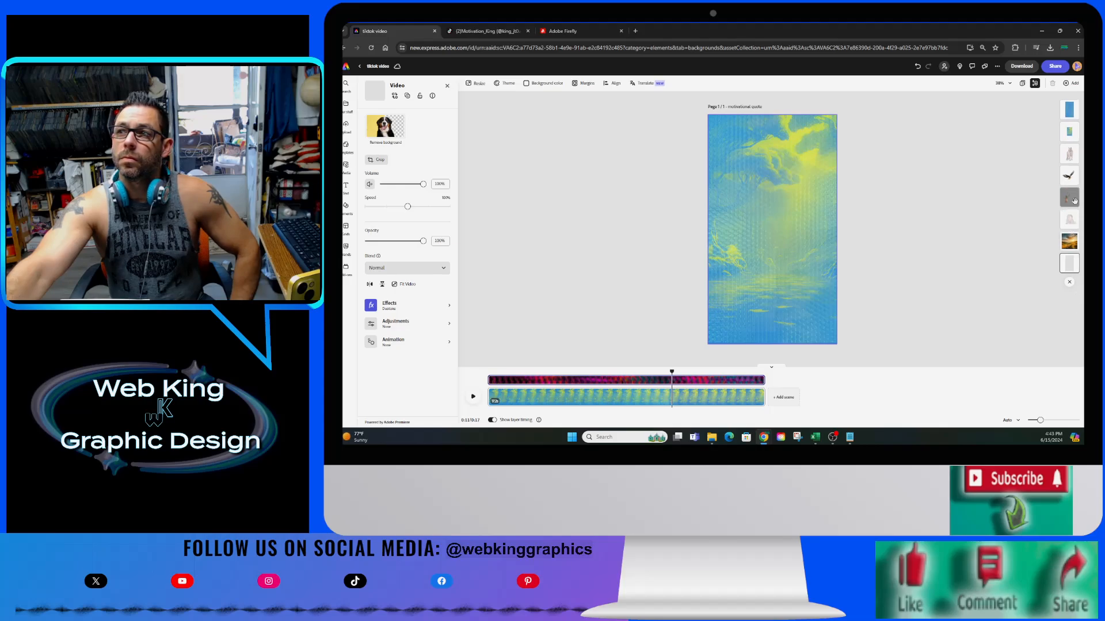
left_click(1072, 109)
left_click(1070, 108)
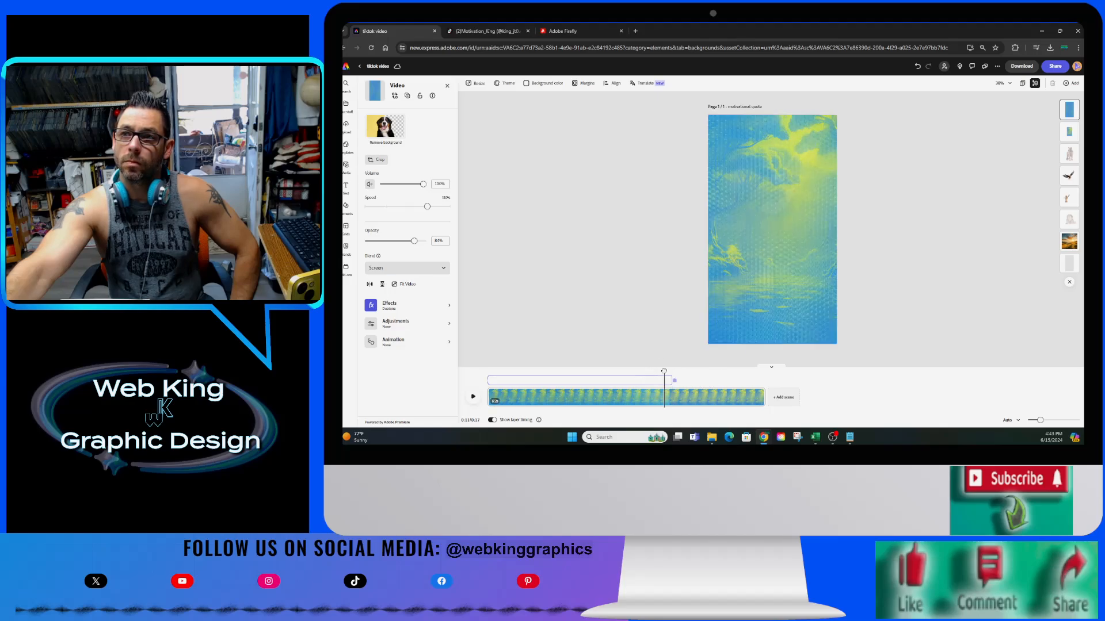
Raise the opacity of the image layer directly above the sunset to 66% and preview the video from the start.
left_click_drag(671, 371, 502, 374)
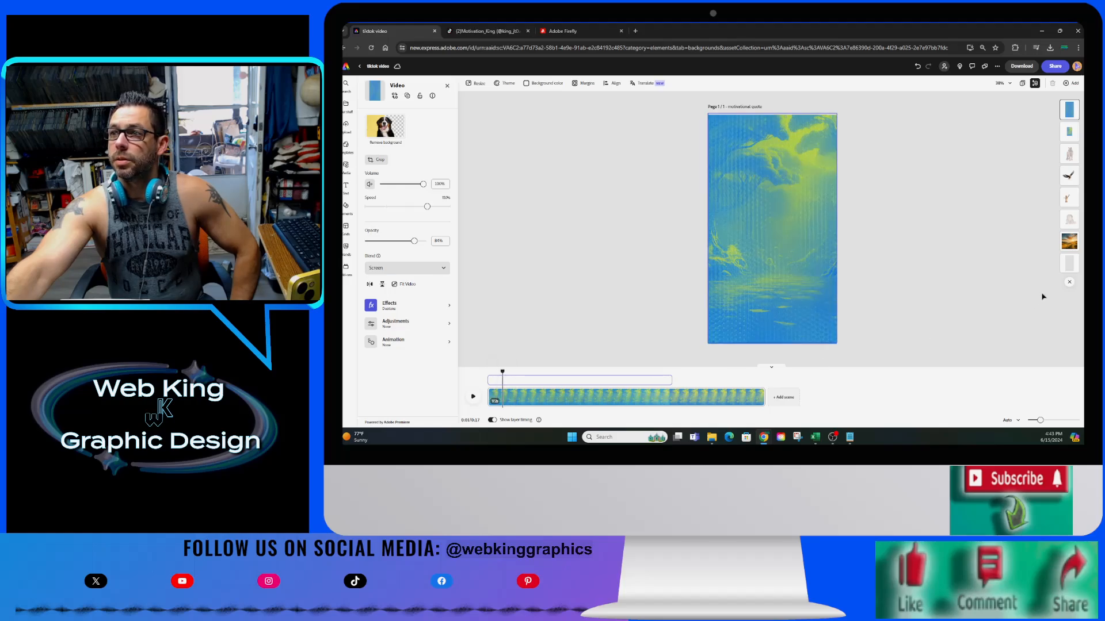
left_click(1069, 221)
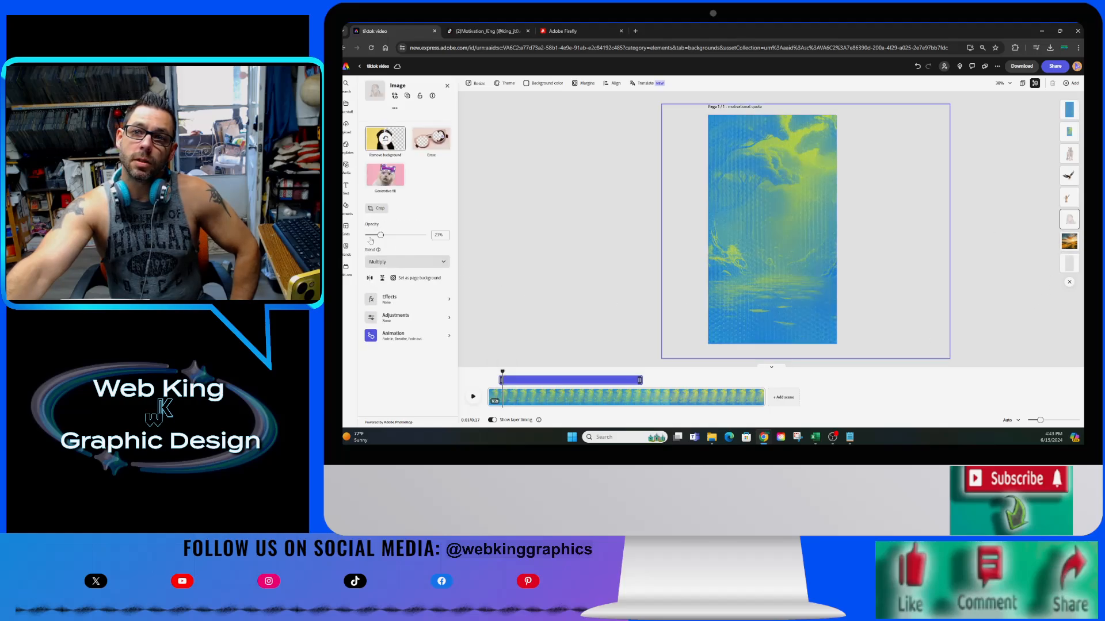
left_click(392, 236)
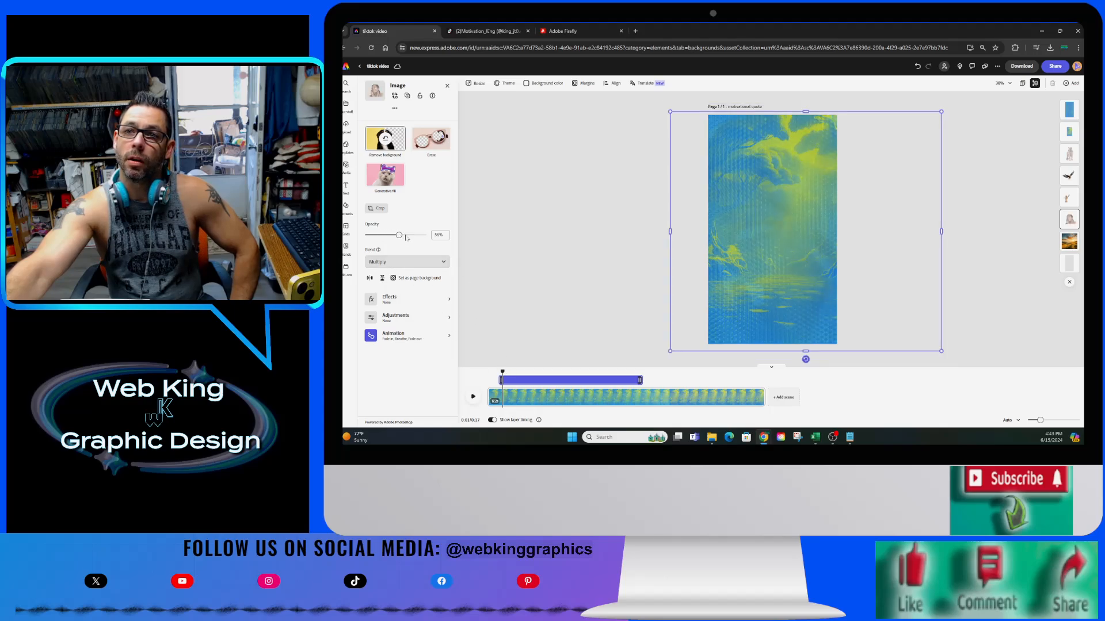
left_click(491, 374)
left_click(473, 397)
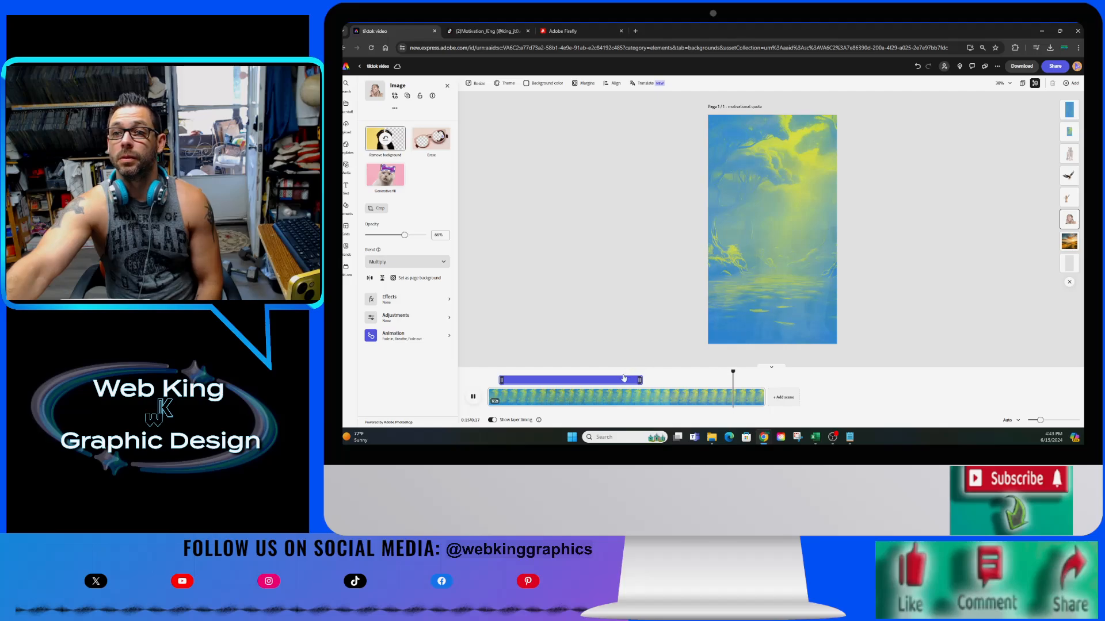
Examine the blended composition at several points in the timeline and compare the topmost and bottom video layers.
left_click(600, 373)
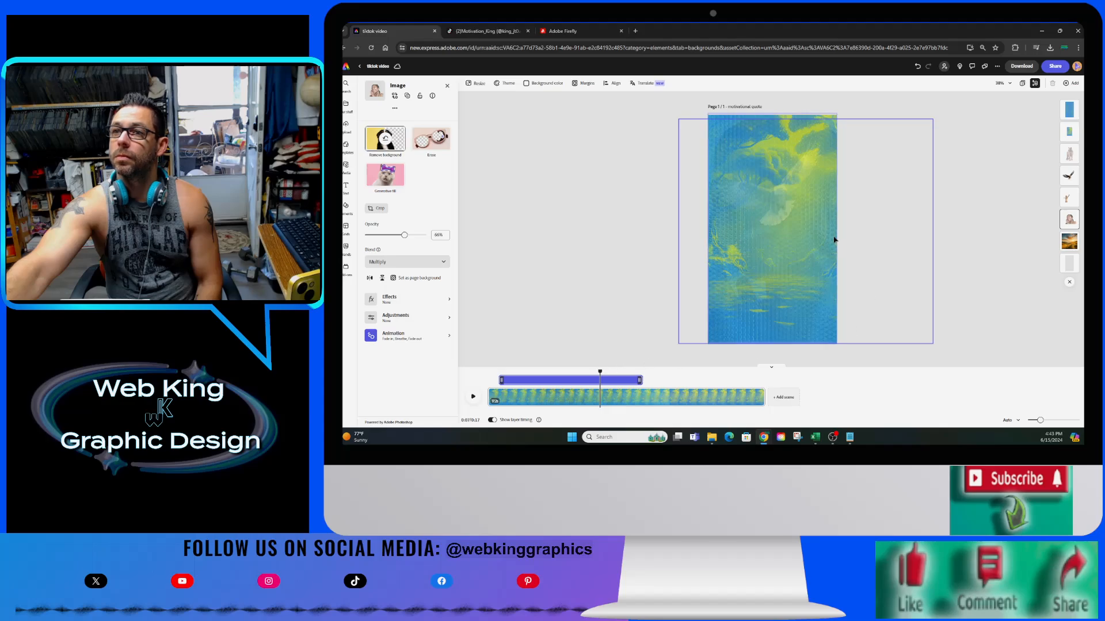
left_click(1070, 110)
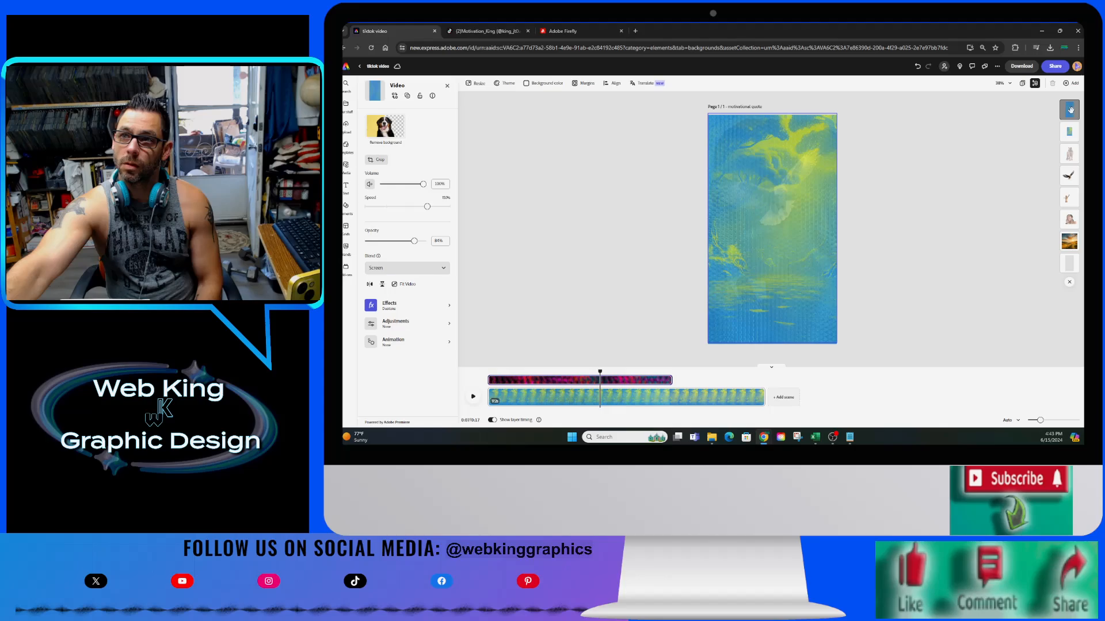
left_click(1068, 265)
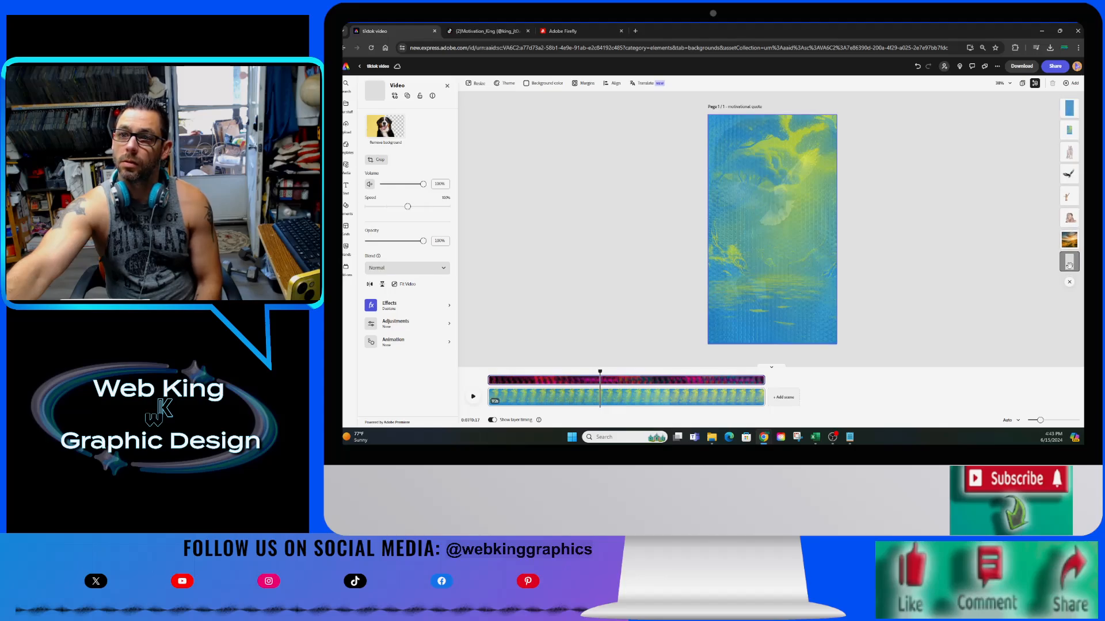
left_click(723, 381)
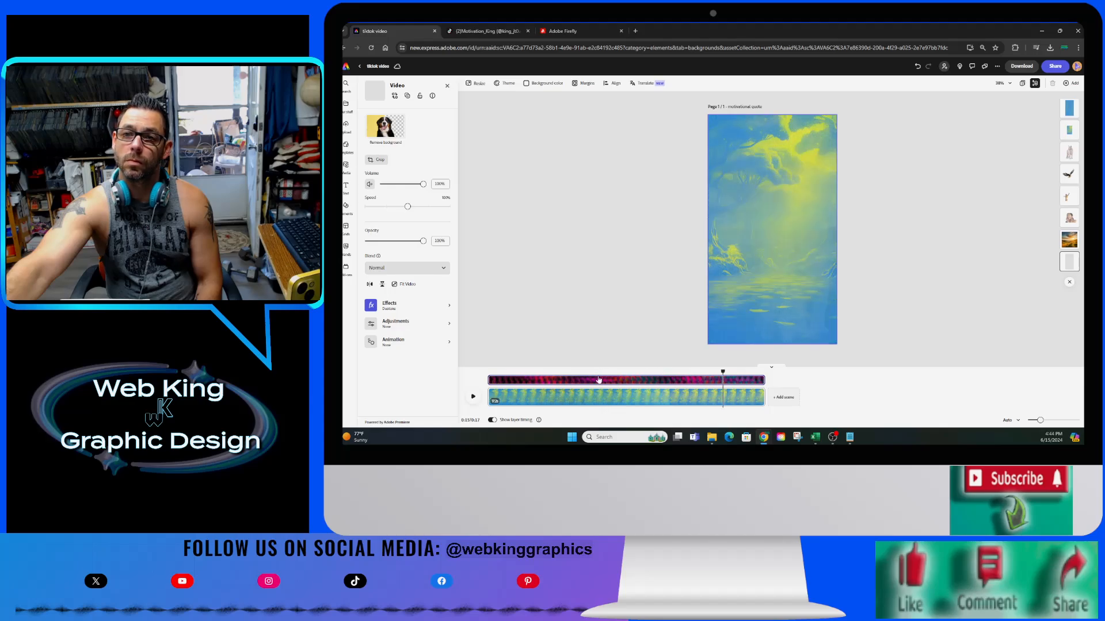
left_click(567, 371)
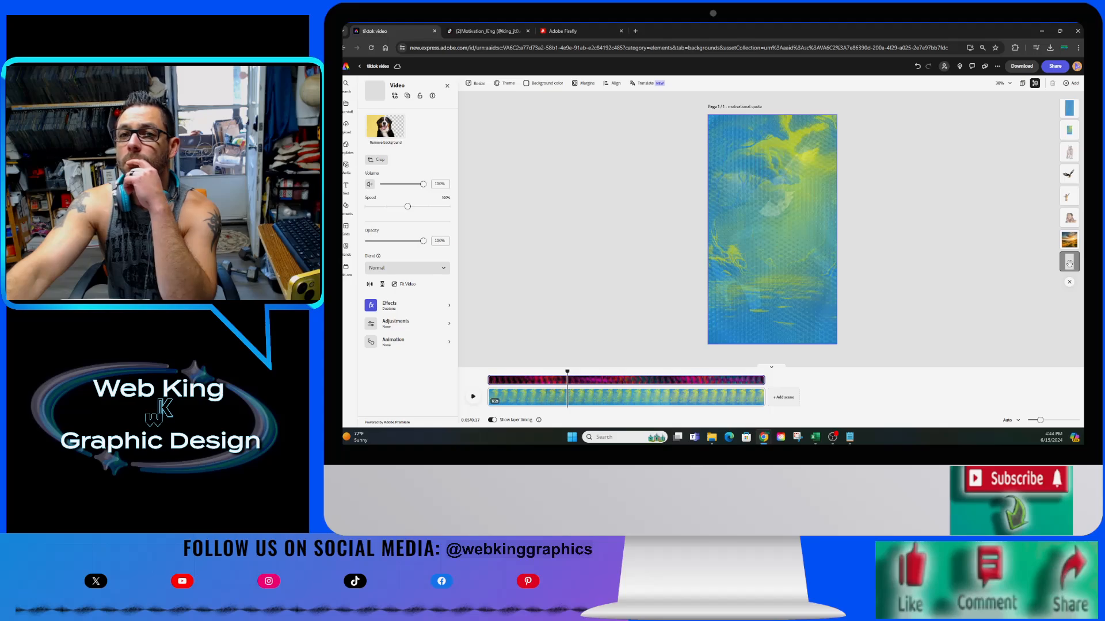
Duplicate the bottom background video, align the copy over the page, and set its opacity to 39%.
left_click(408, 96)
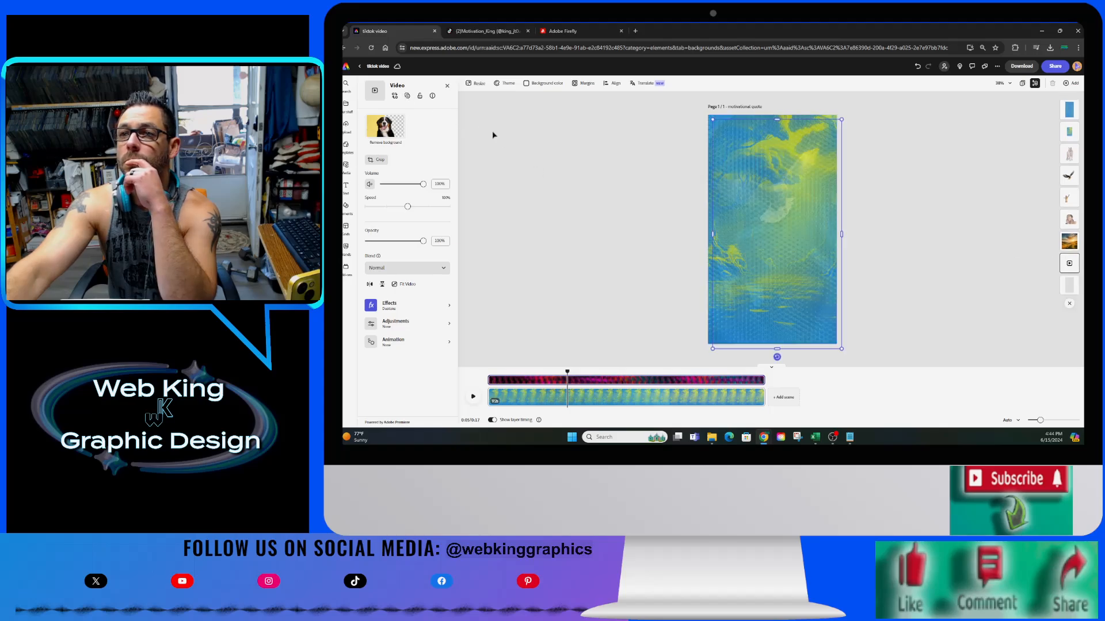
left_click_drag(816, 284, 809, 281)
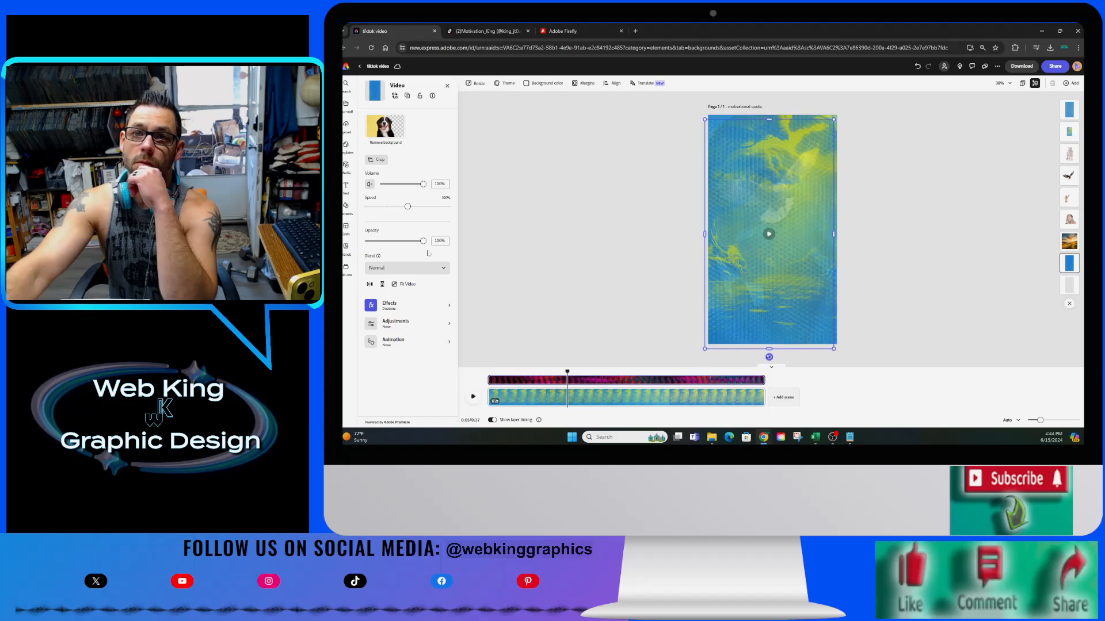
left_click(390, 241)
left_click_drag(811, 306, 811, 299)
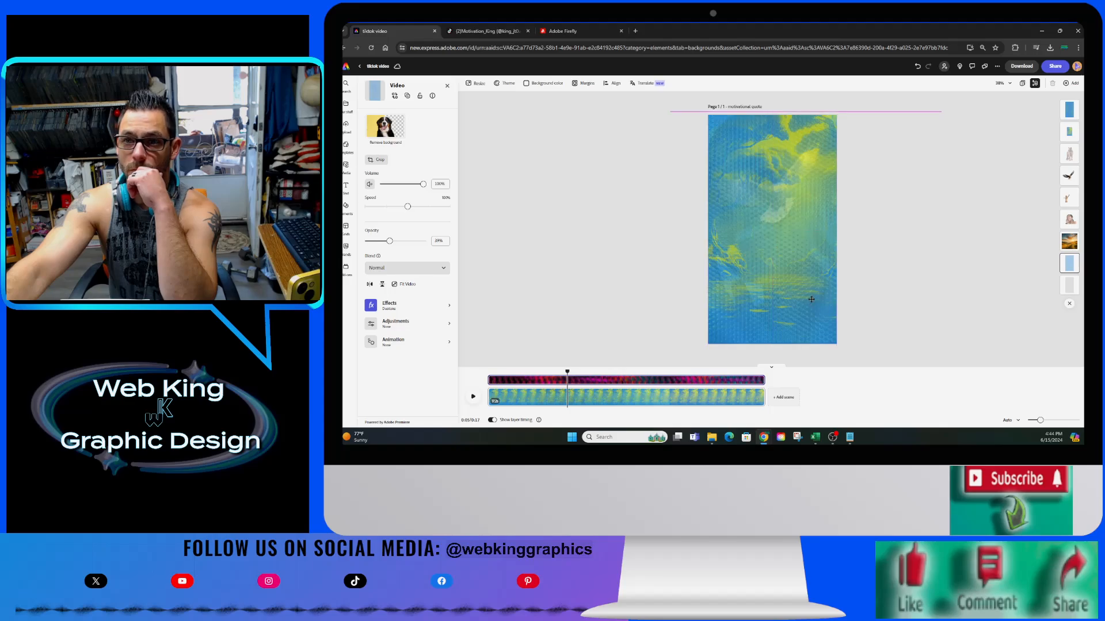
left_click_drag(811, 300, 828, 305)
Move the semi-transparent video copy to the top of the layer stack, remove its duotone effect, and preview the video.
left_click_drag(1069, 263, 1069, 110)
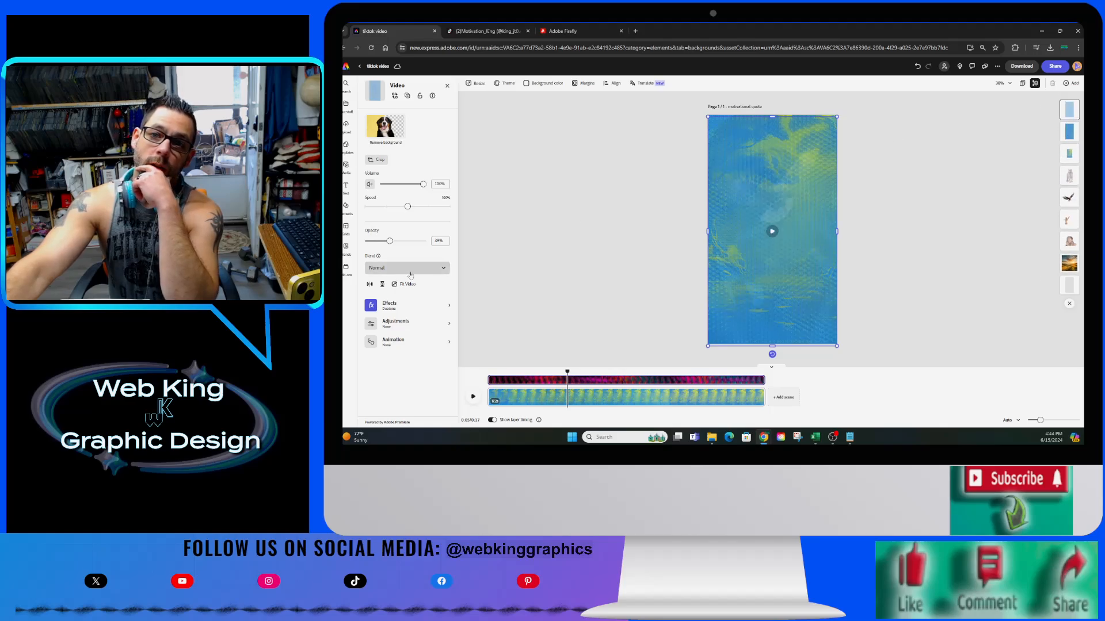
left_click(417, 309)
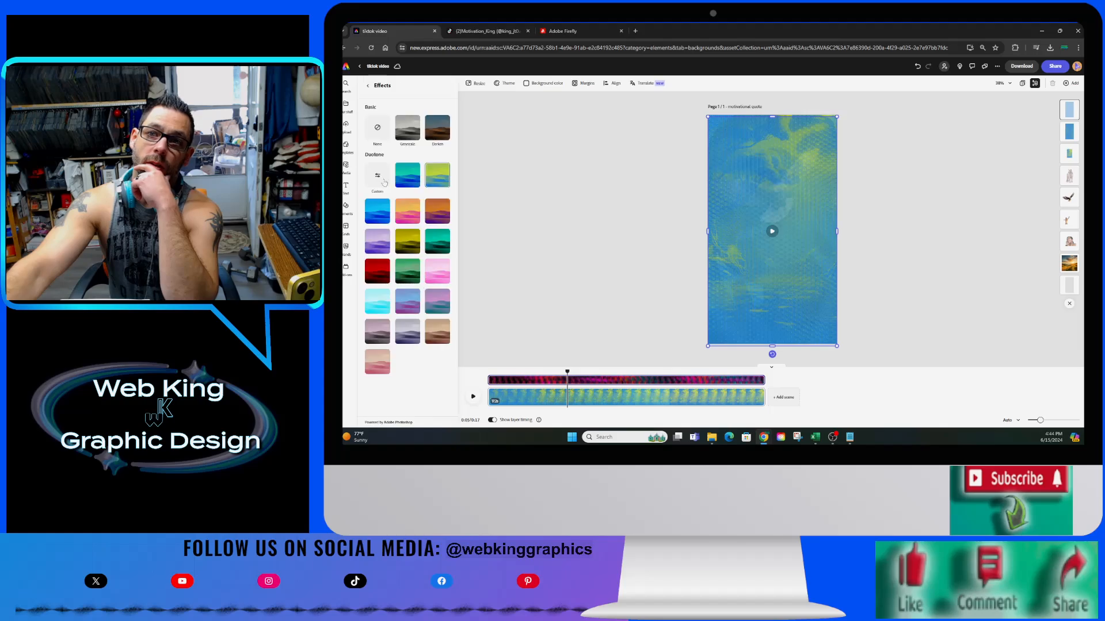
left_click(376, 127)
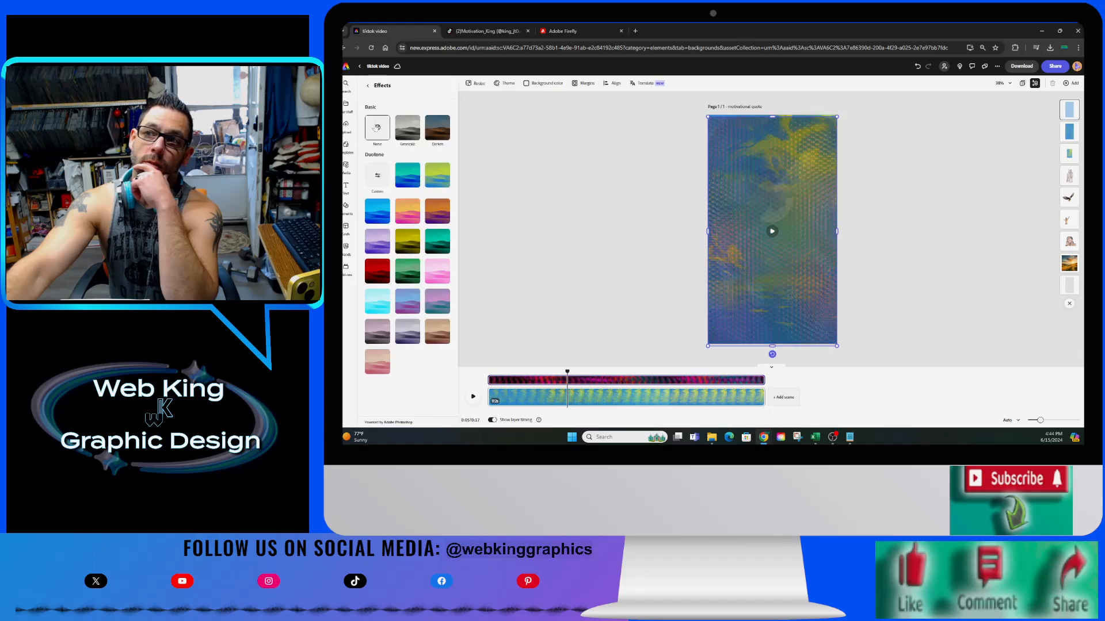
left_click(493, 372)
key("space")
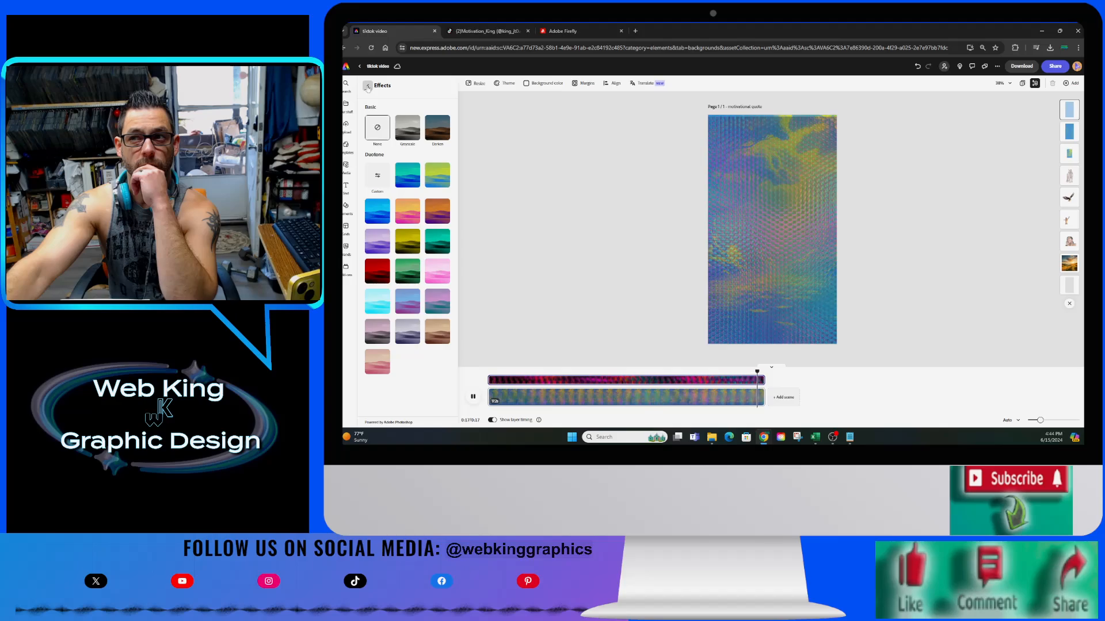
Set the sunset image's blend mode to Normal and play the video to check the result.
left_click(1071, 264)
left_click(438, 249)
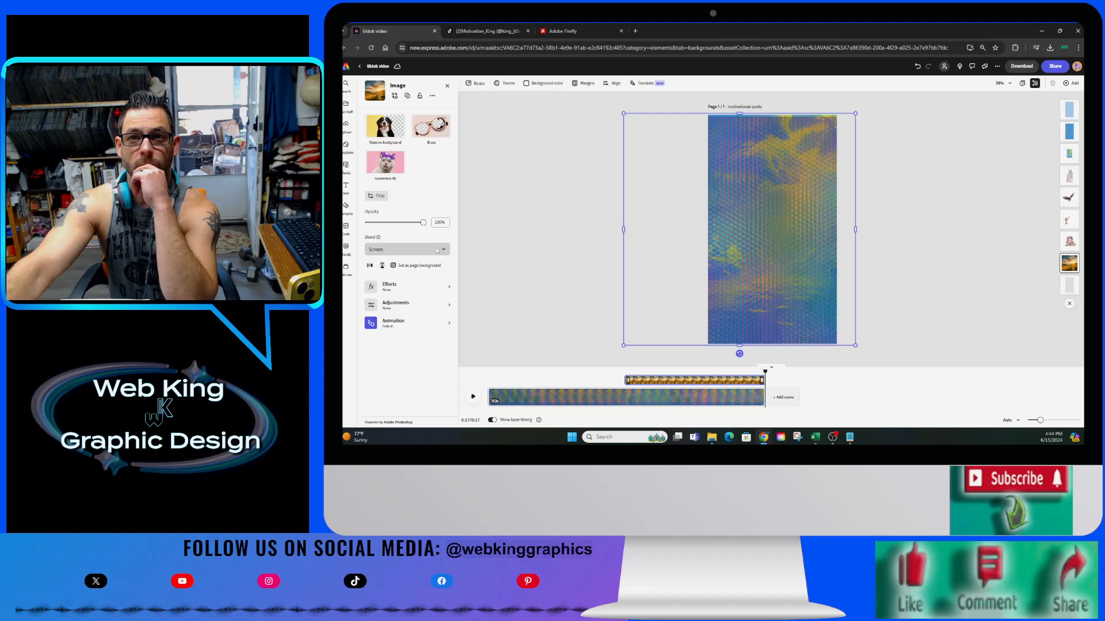
left_click(397, 275)
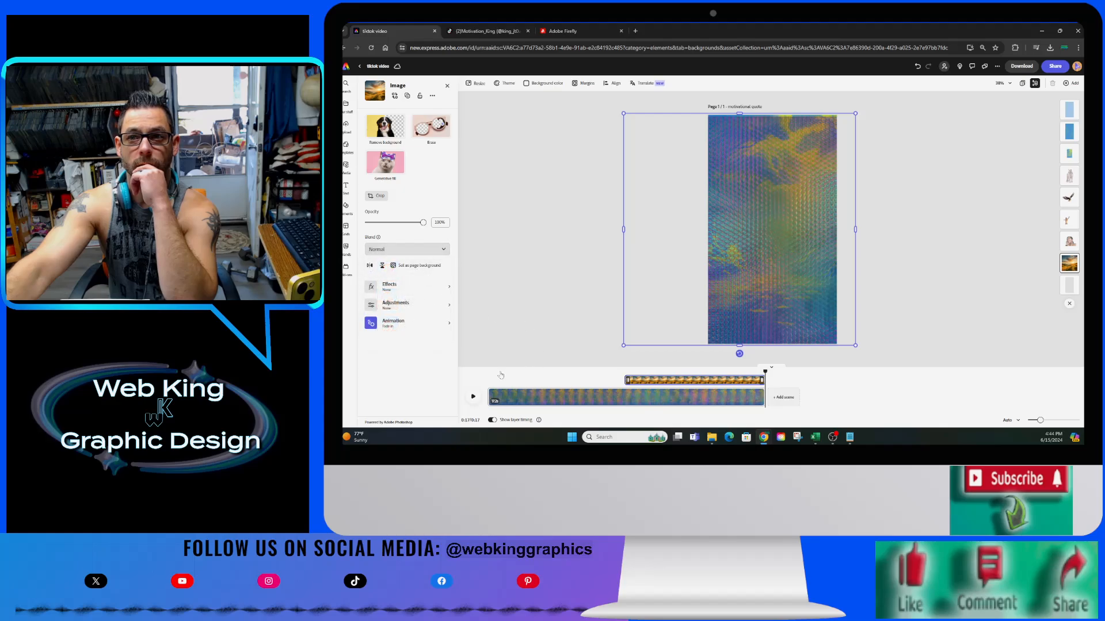
left_click(473, 396)
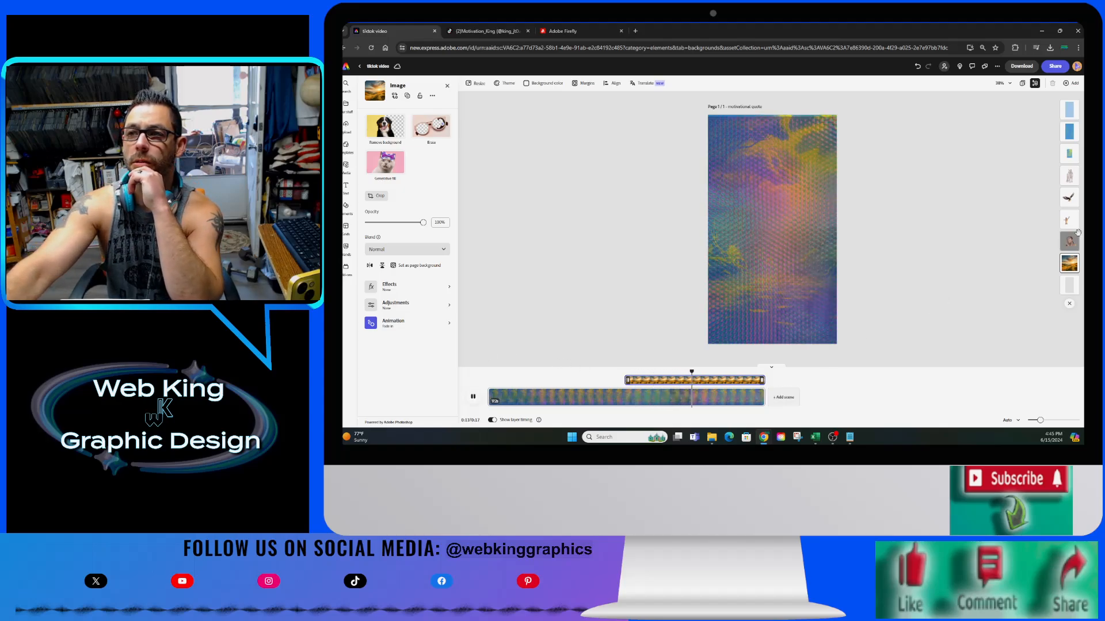
Change the image layer directly below the bird to Multiply blending and preview its section of the timeline.
left_click(1069, 175)
left_click(1069, 219)
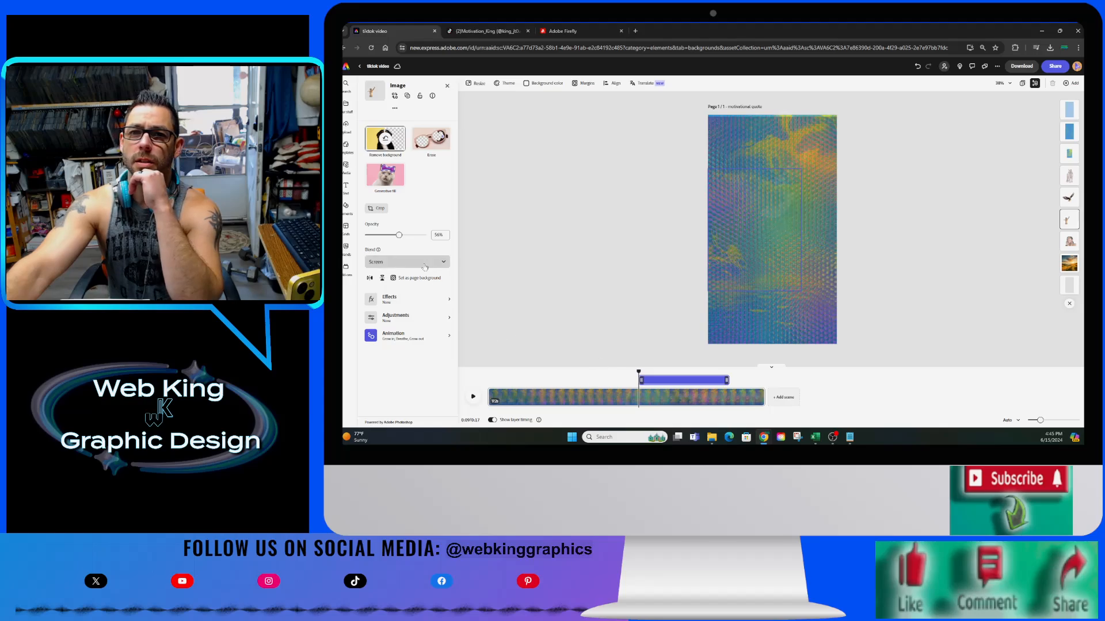
left_click(406, 262)
left_click(432, 316)
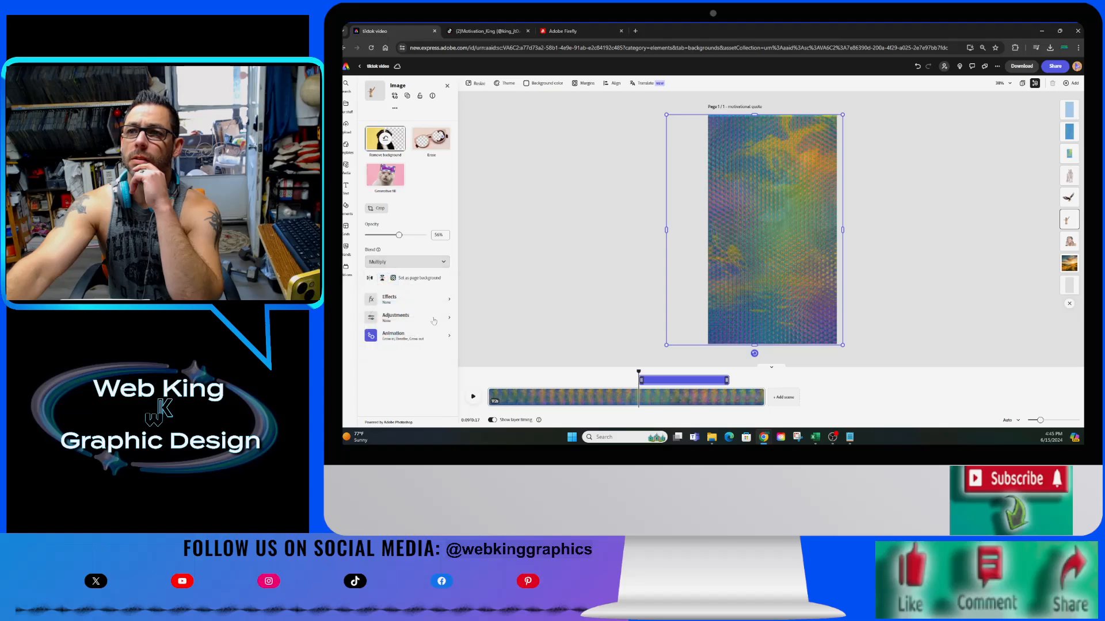
left_click(615, 378)
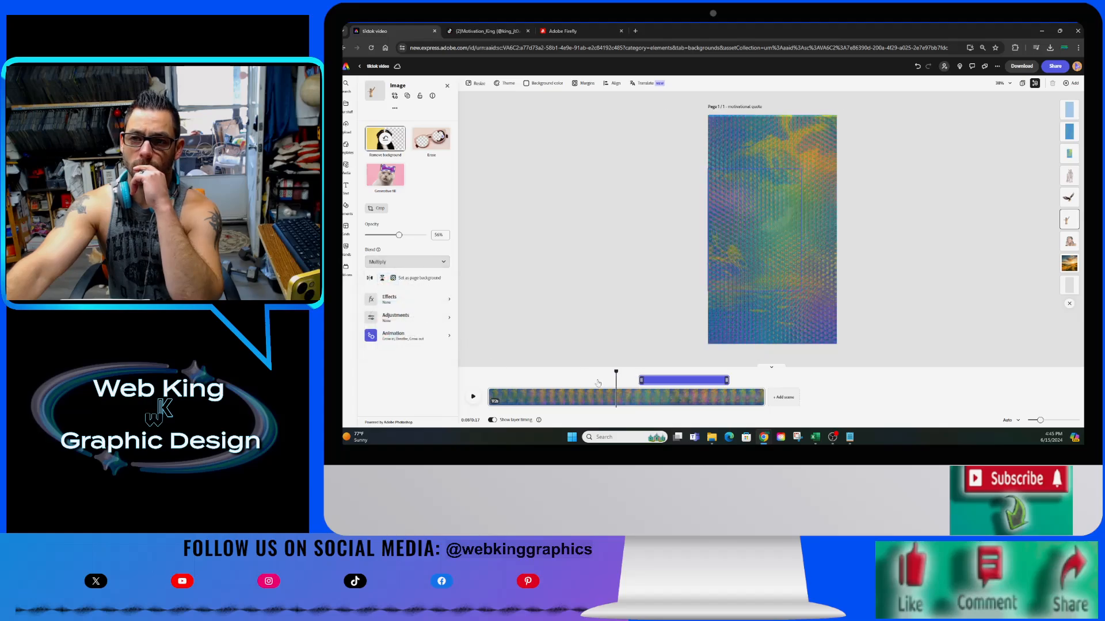
left_click(473, 396)
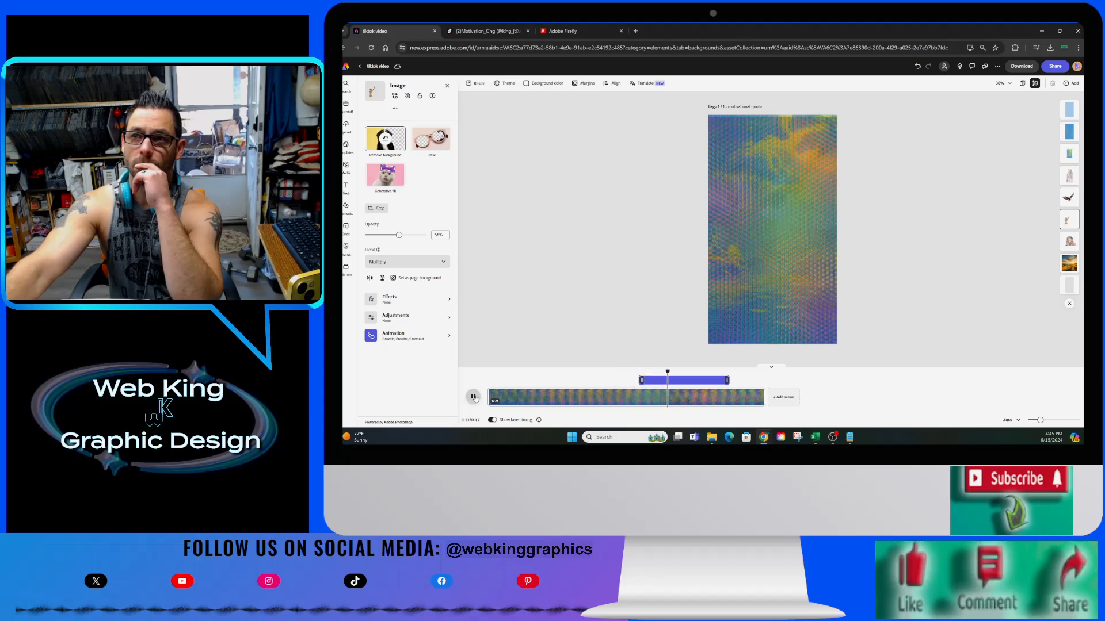
Raise the opacity of the Multiply-blended image below the bird to 82% and preview the video from the start.
left_click(411, 236)
left_click(413, 235)
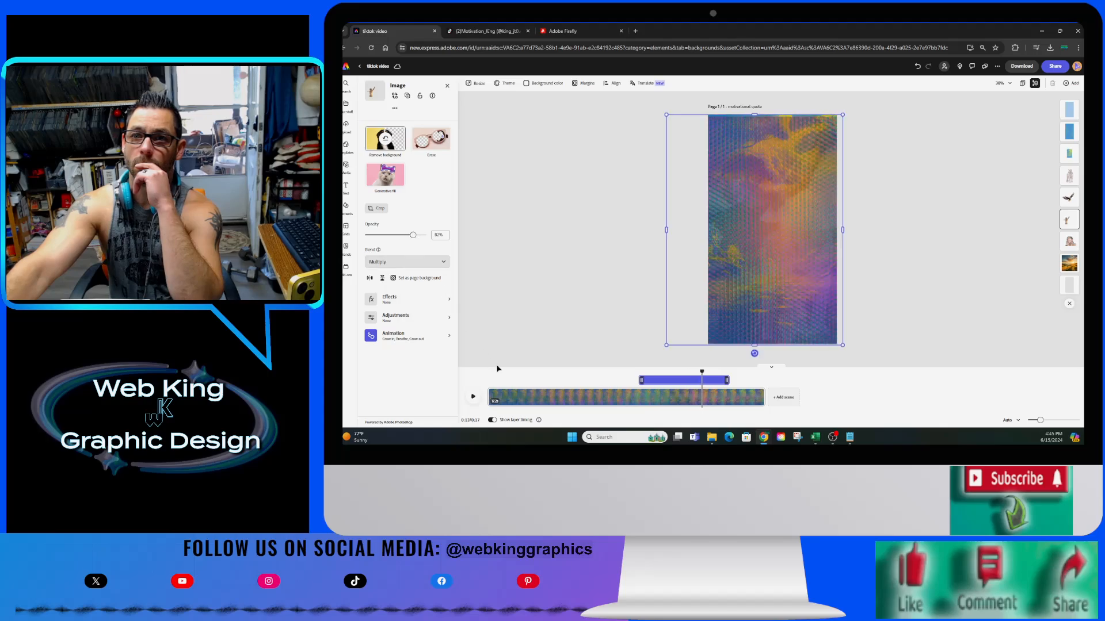
left_click(499, 372)
left_click(473, 396)
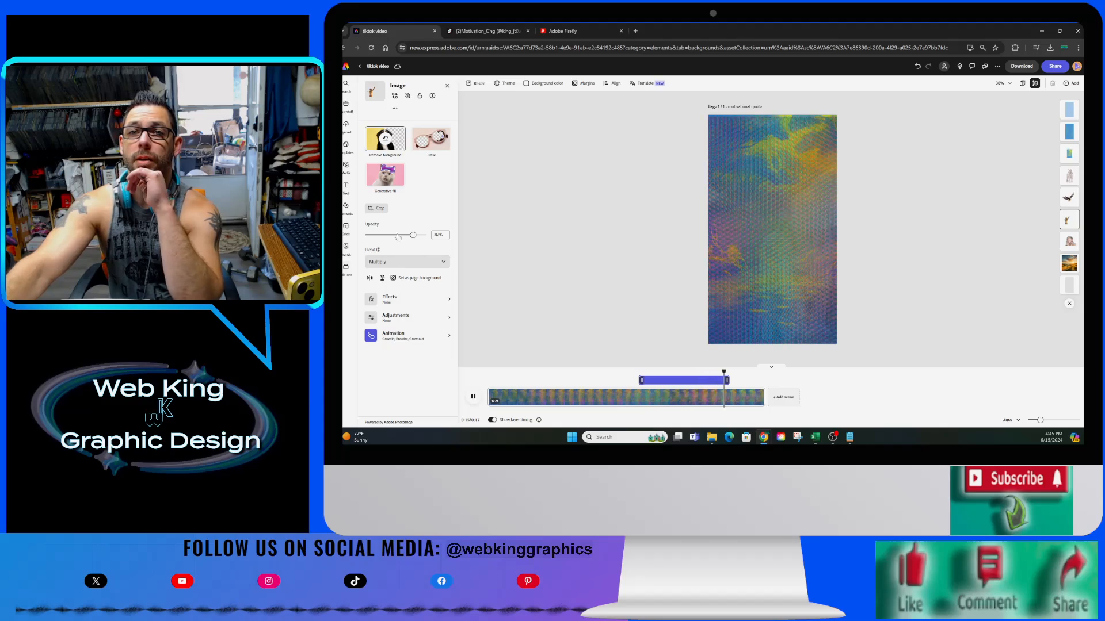
Raise the opacity of the image layer directly above the sunset to 87%.
left_click(1069, 241)
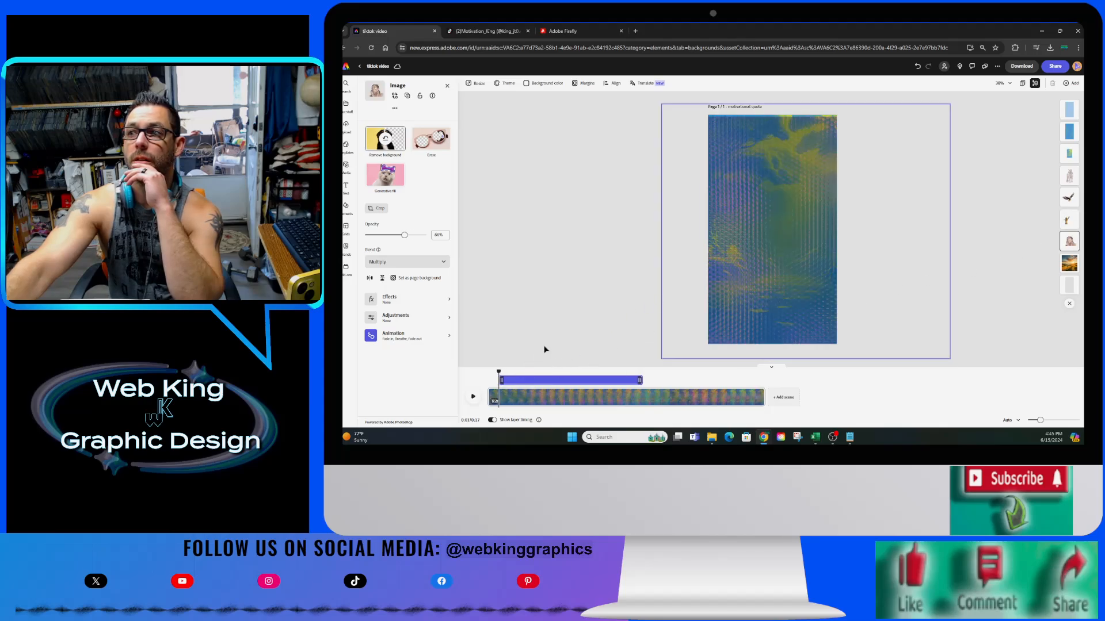
left_click(409, 235)
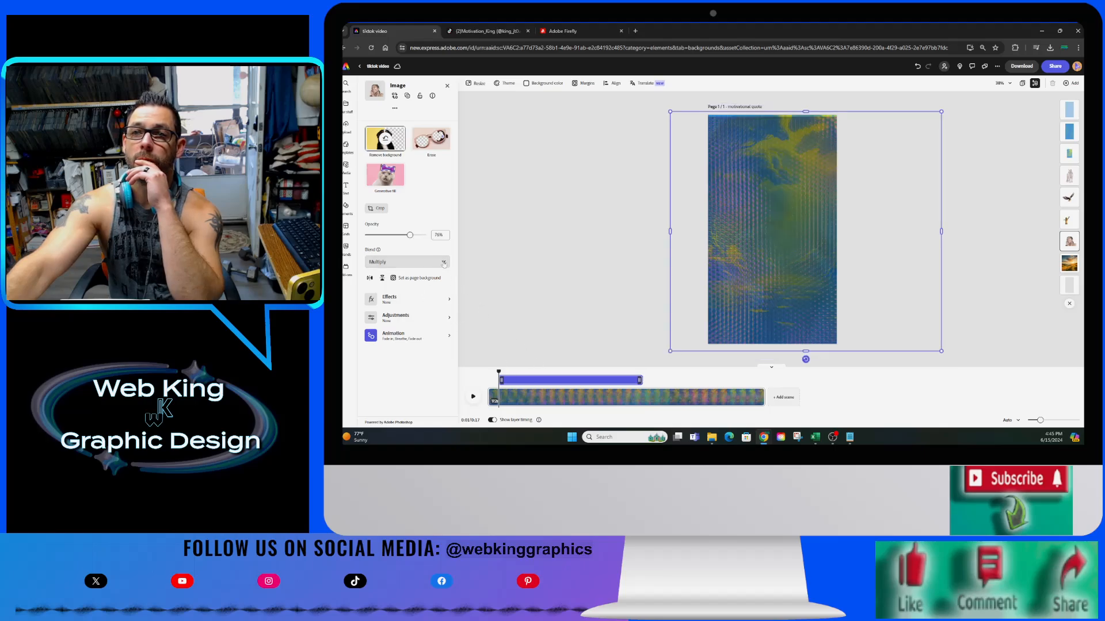
left_click(416, 235)
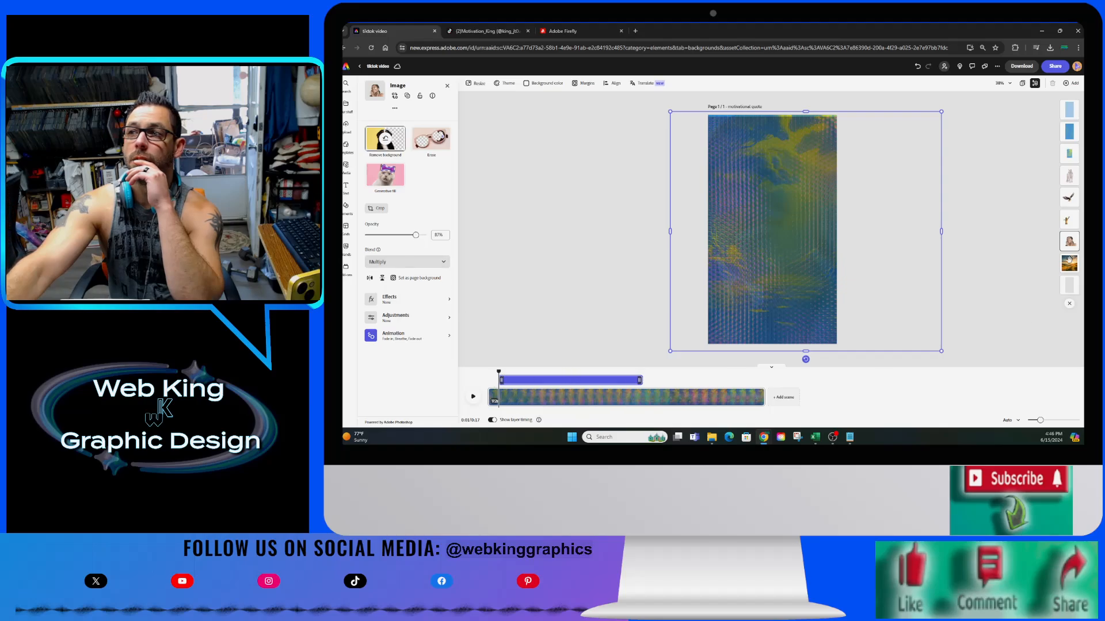
Set the bird image's blend mode to Multiply at 100% opacity and preview the video.
left_click(1067, 199)
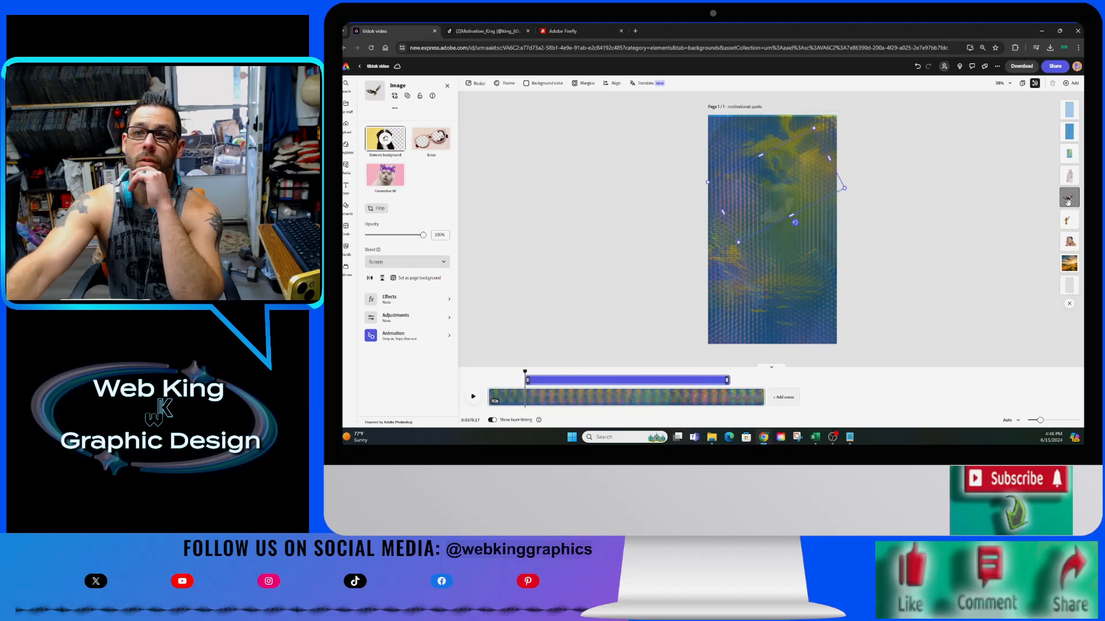
left_click(426, 262)
left_click(427, 314)
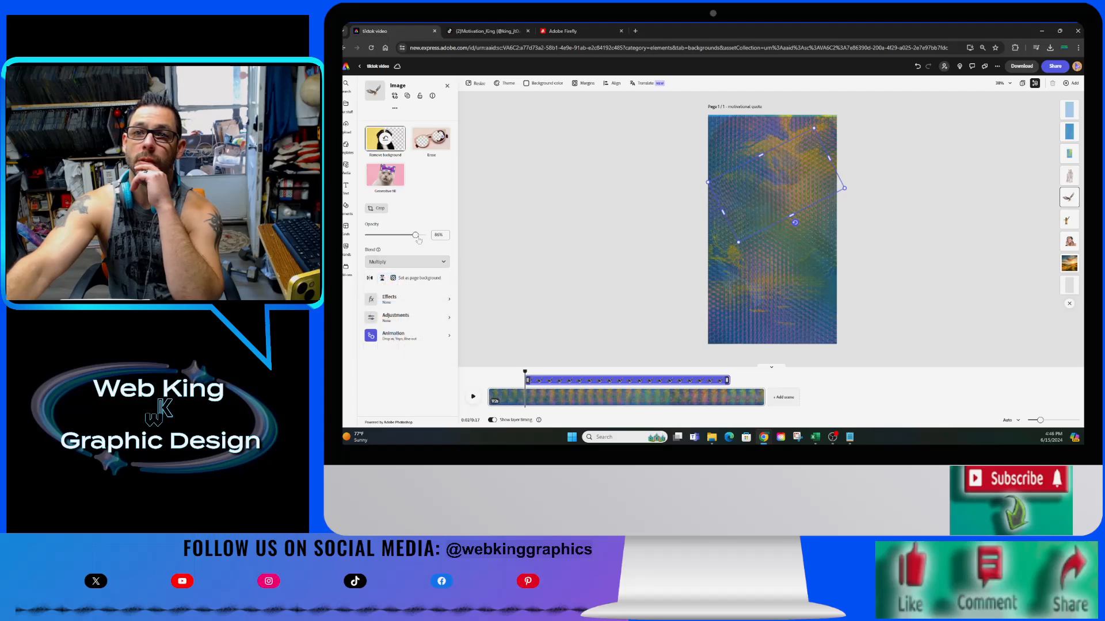
left_click_drag(415, 235, 427, 235)
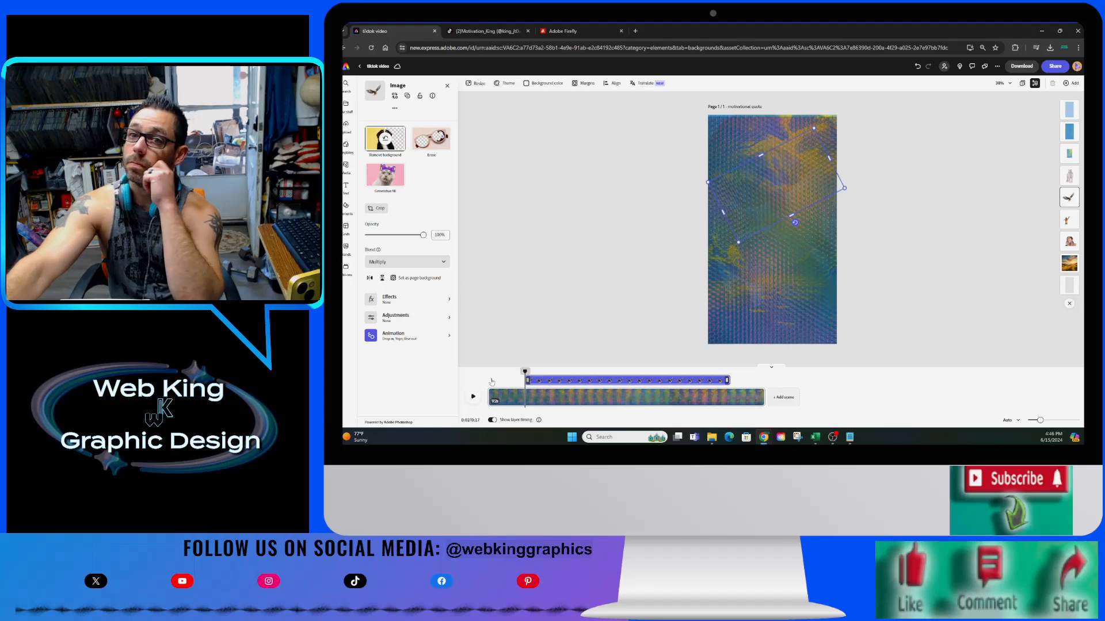
left_click(473, 396)
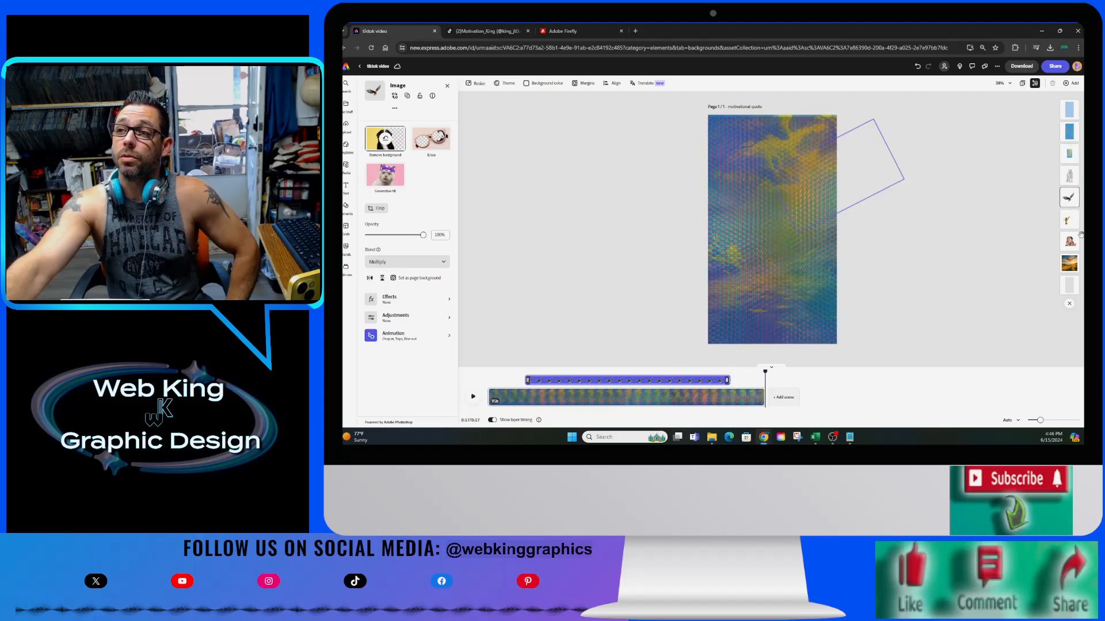
Try Multiply blending at 79% opacity on the image layer directly above the bird, and preview the video.
left_click(1069, 175)
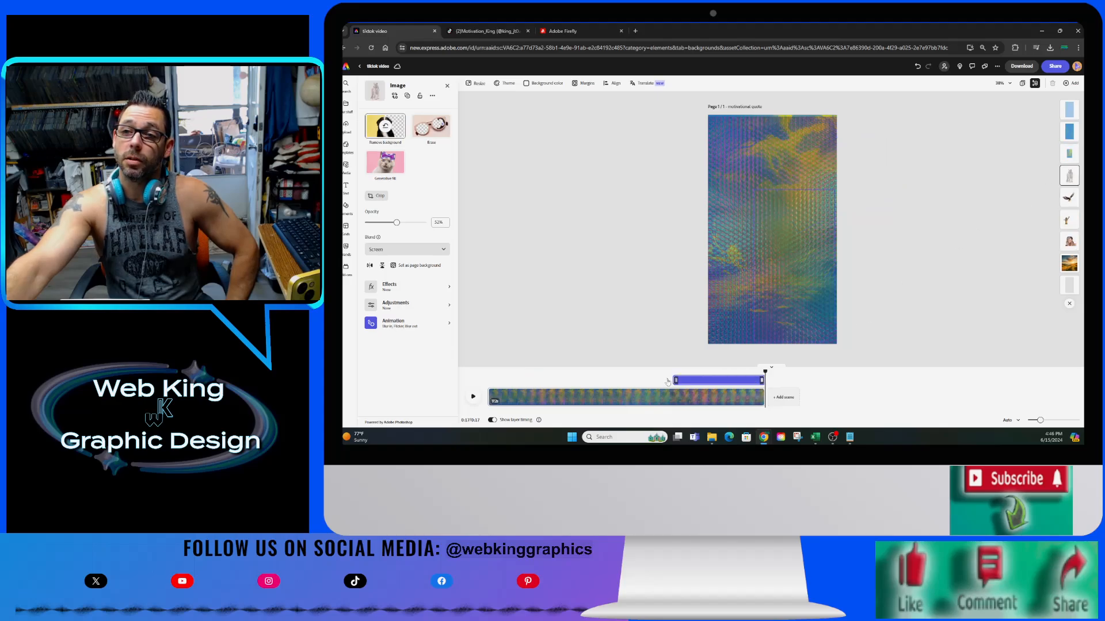
left_click(431, 249)
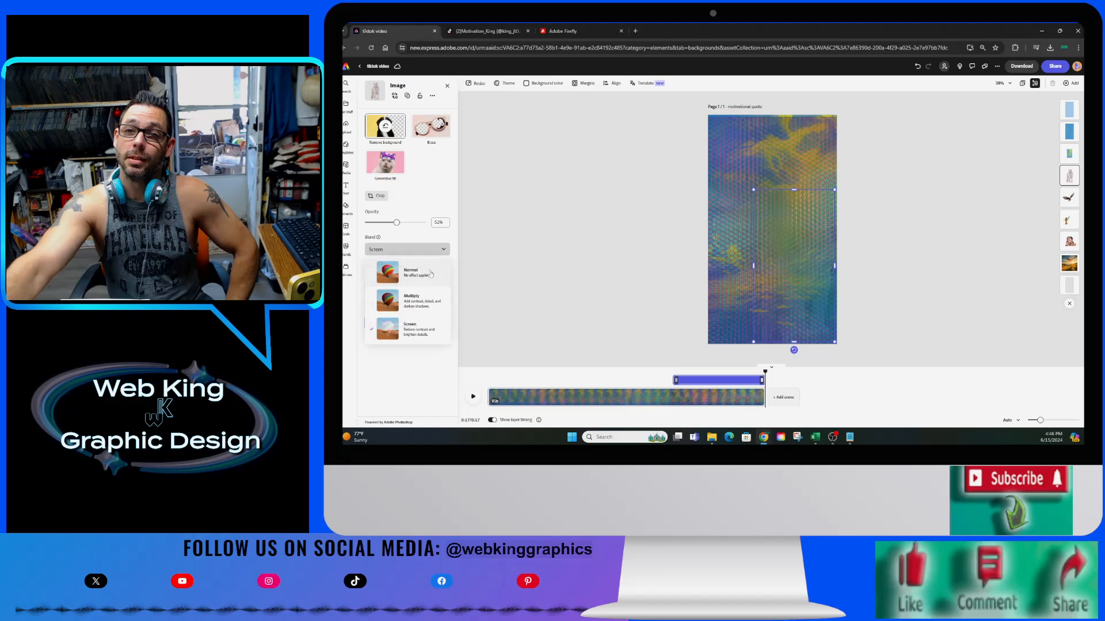
left_click(425, 310)
left_click_drag(397, 222, 406, 224)
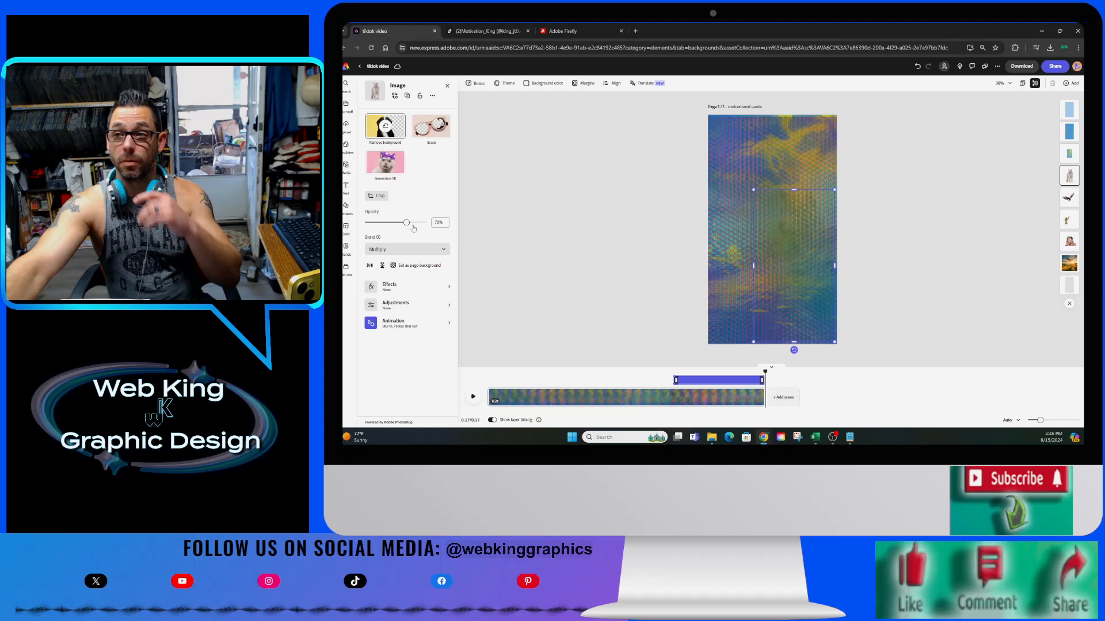
left_click_drag(407, 223, 415, 223)
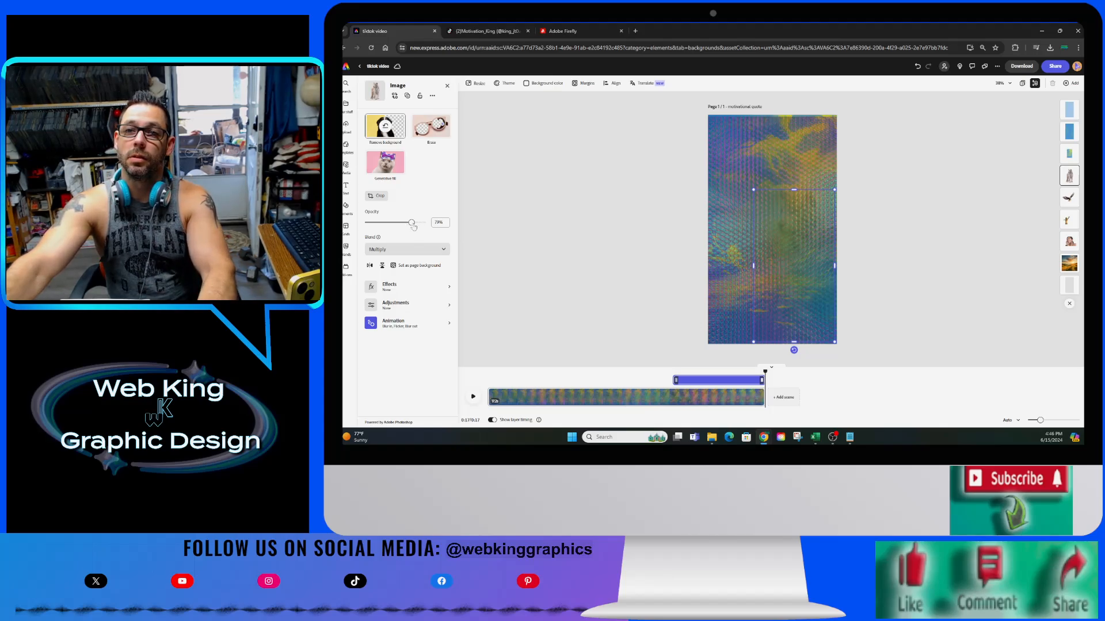
left_click(568, 378)
left_click(473, 396)
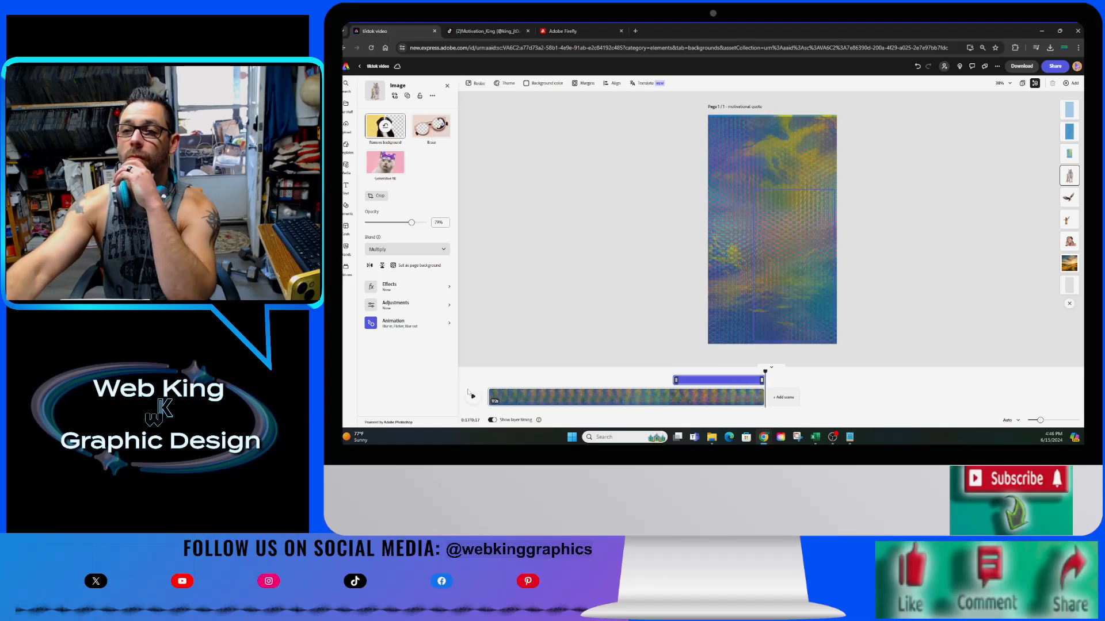
Set the image layer directly above the bird to Normal blending at 89% opacity, previewing the video.
left_click(419, 250)
left_click(422, 274)
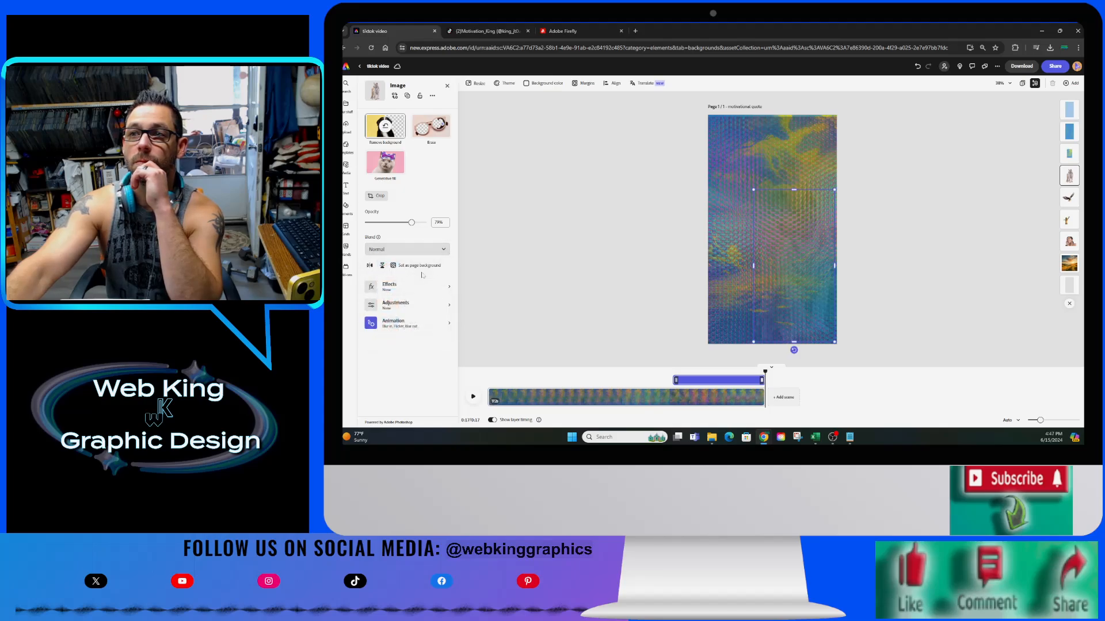
left_click(523, 372)
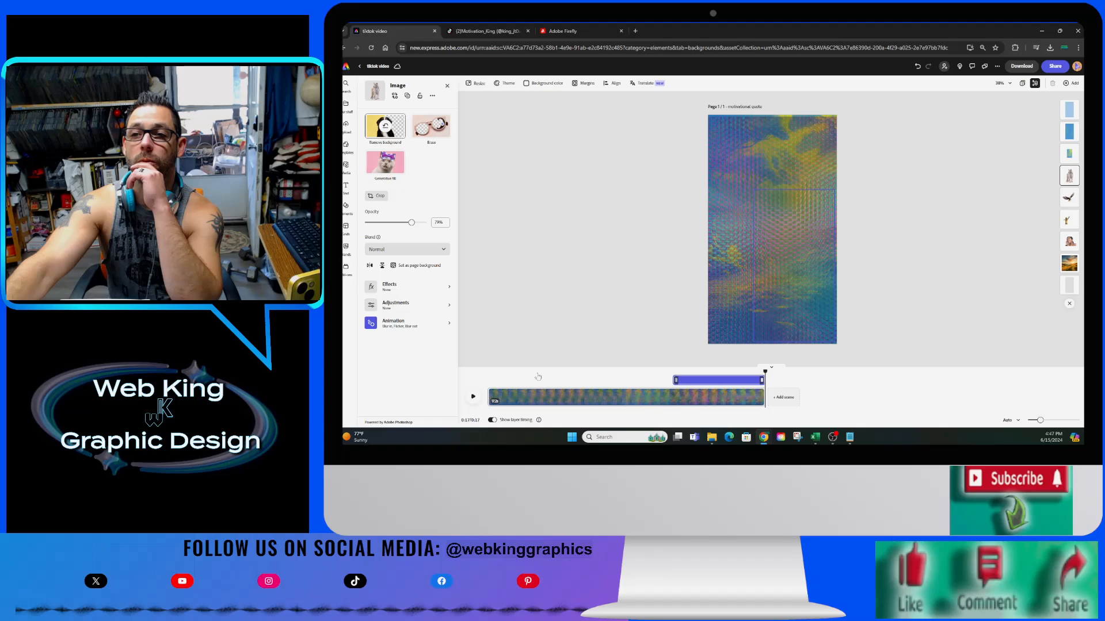
left_click(417, 223)
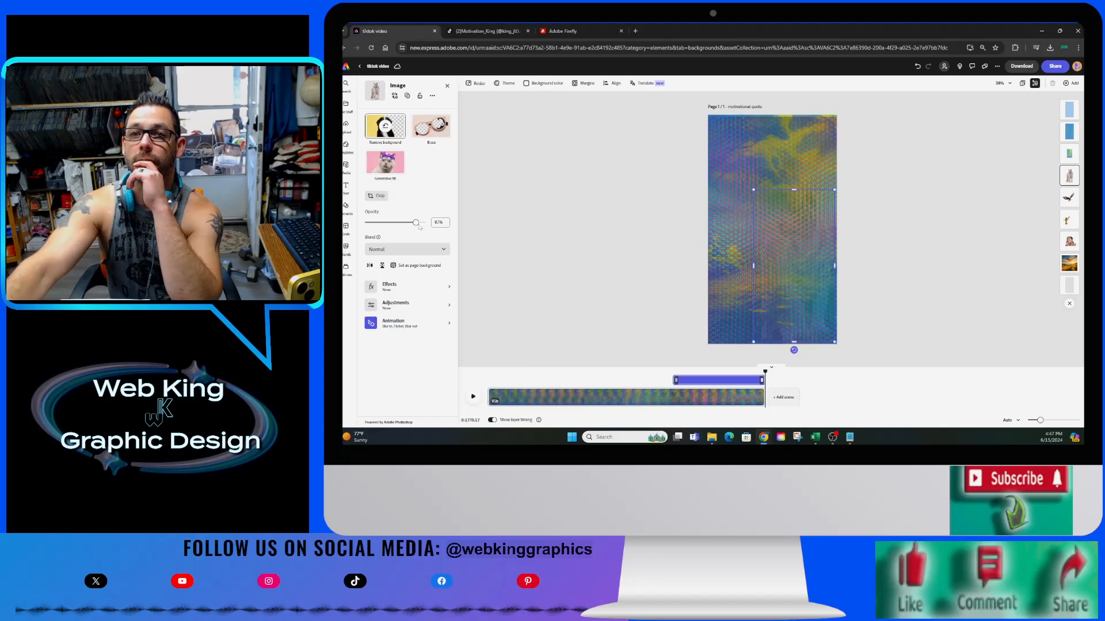
left_click(646, 379)
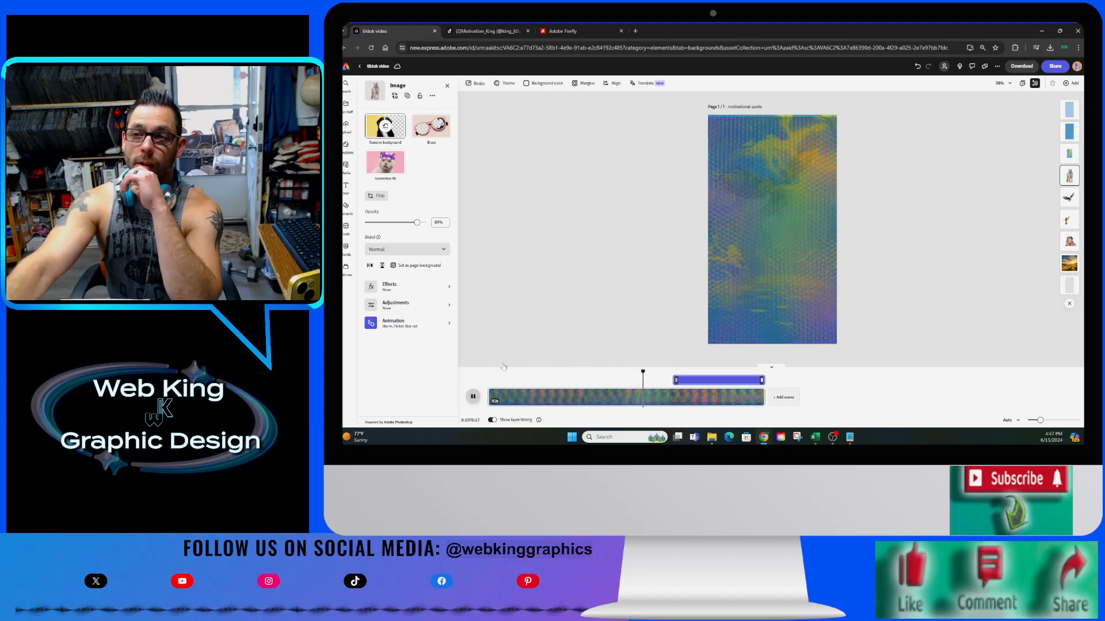
left_click(473, 397)
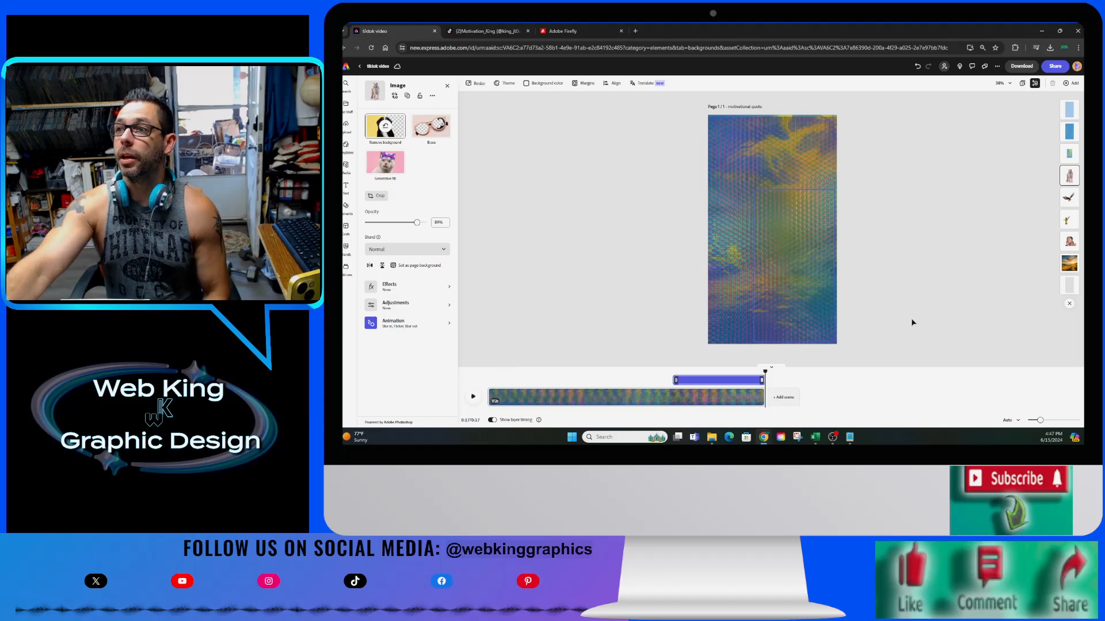
Check the topmost video copy and preview the full composition without a layer selected.
left_click(1069, 110)
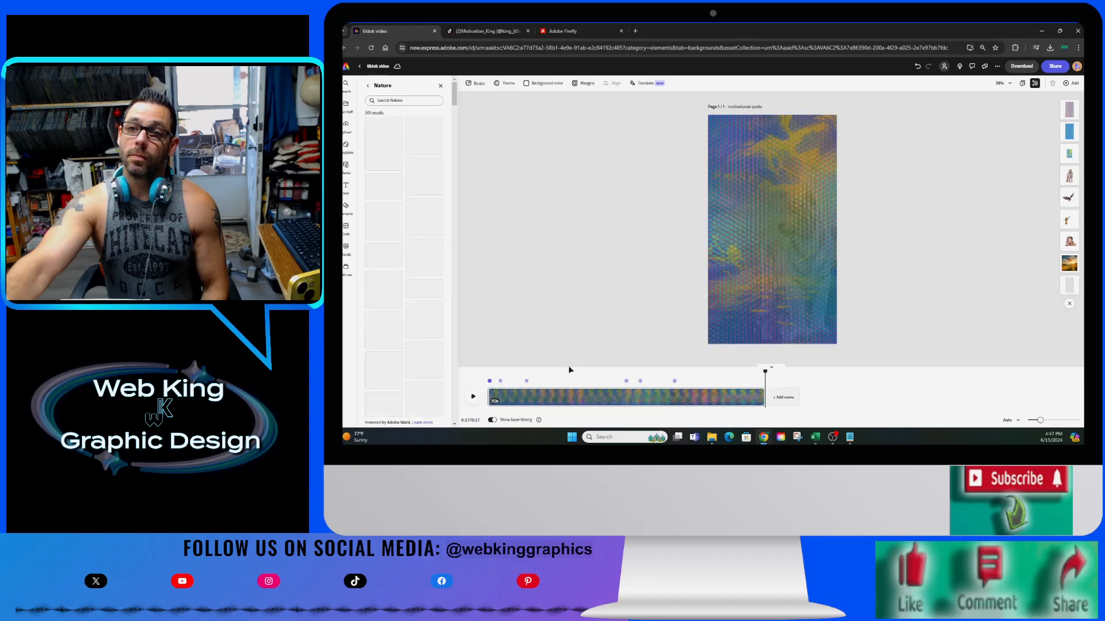
left_click(528, 393)
left_click(473, 396)
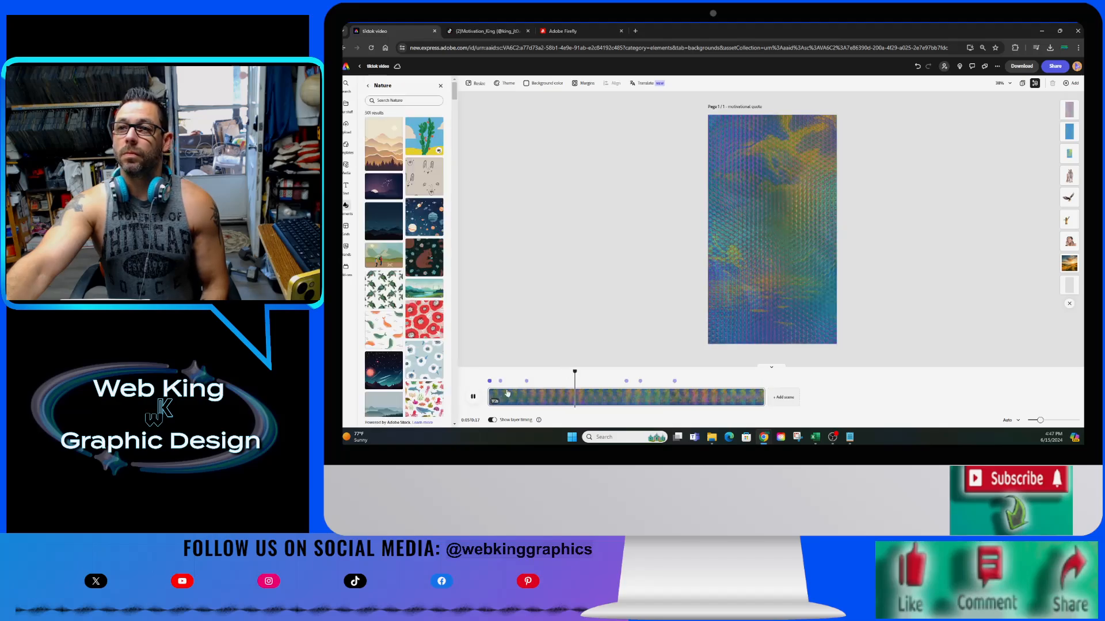
Set the bird image's blend mode to Normal and preview the video to its end.
left_click(1069, 198)
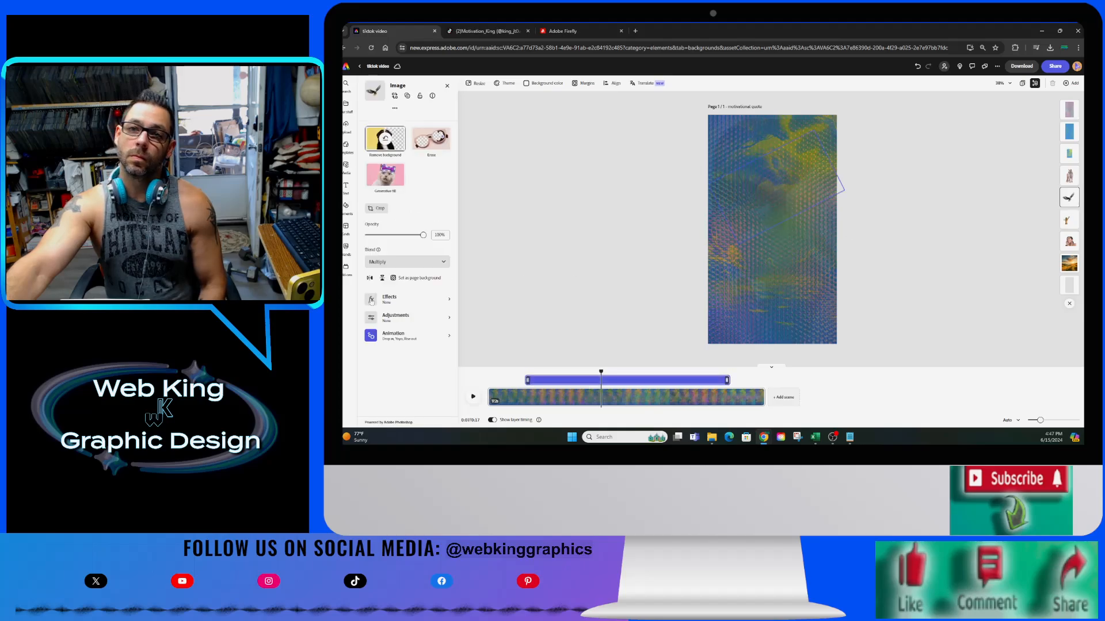
left_click(418, 265)
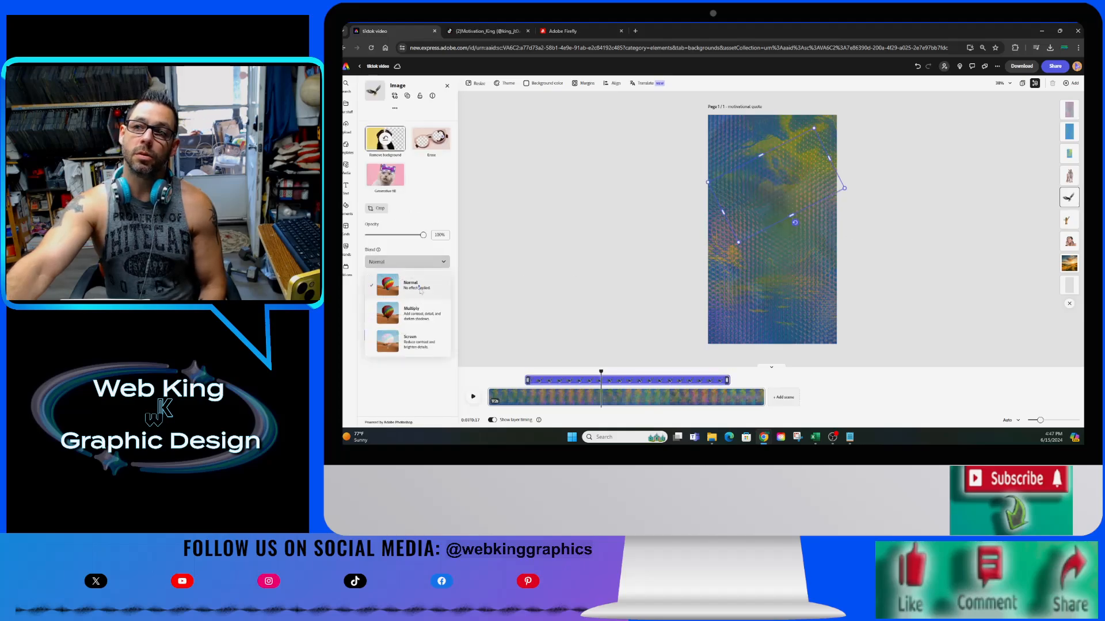
left_click(420, 291)
left_click(473, 397)
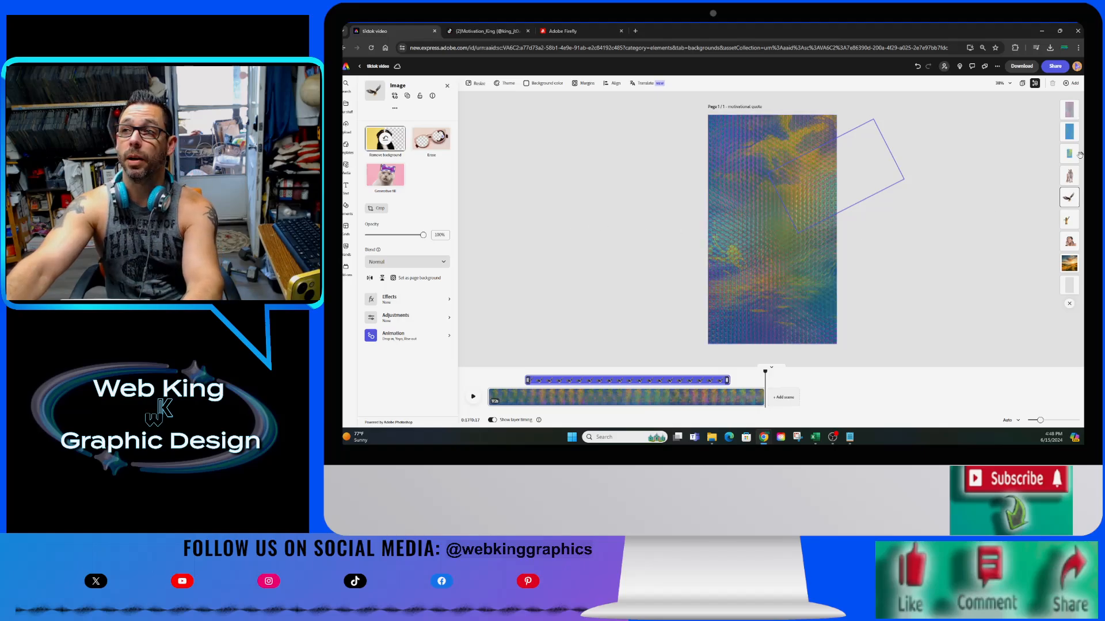
Deselect the bird image and replay parts of the video's last few seconds.
left_click(737, 109)
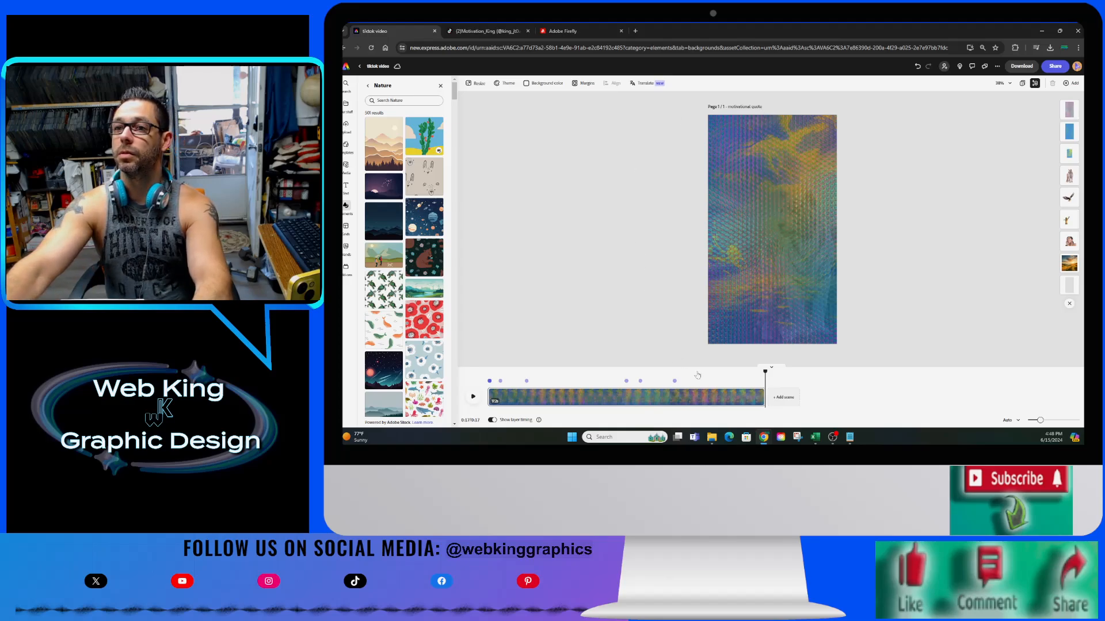
left_click(730, 391)
left_click(473, 396)
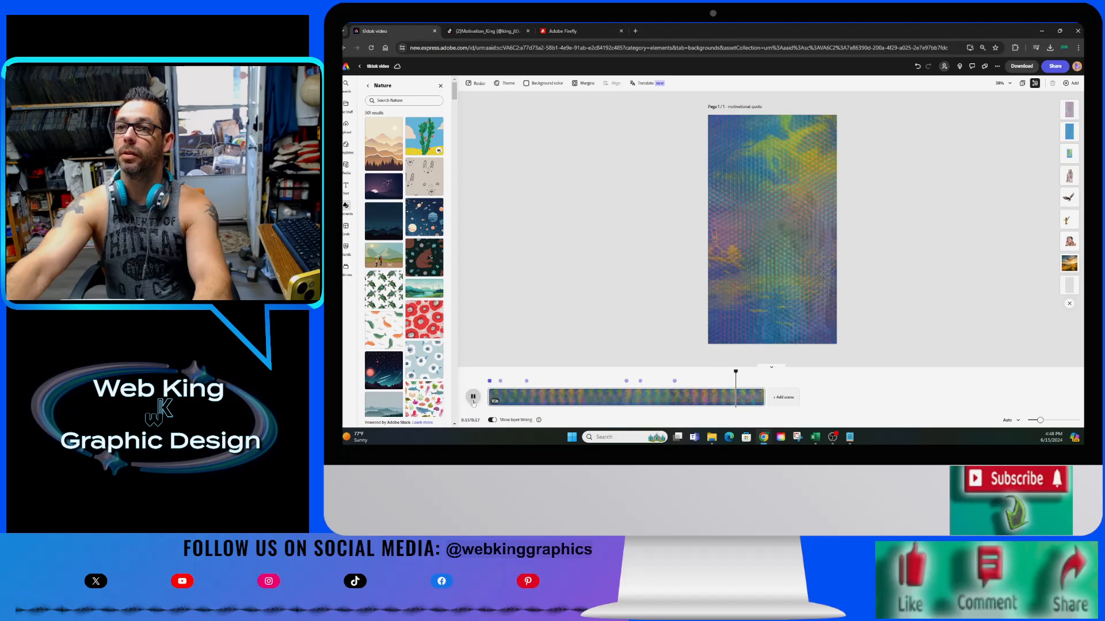
left_click(683, 378)
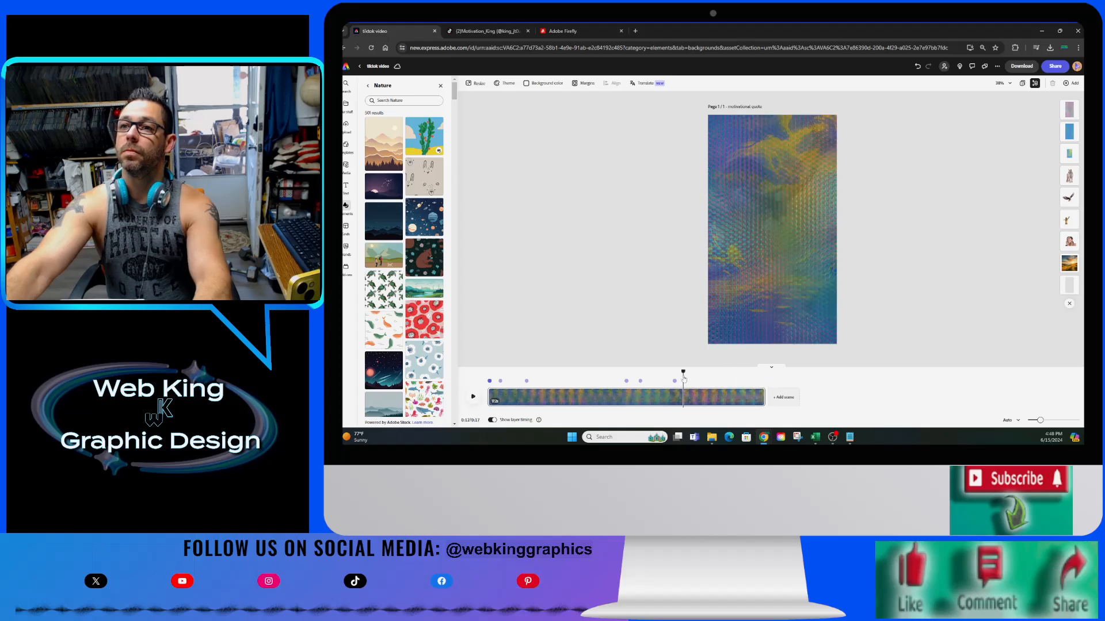
left_click(472, 396)
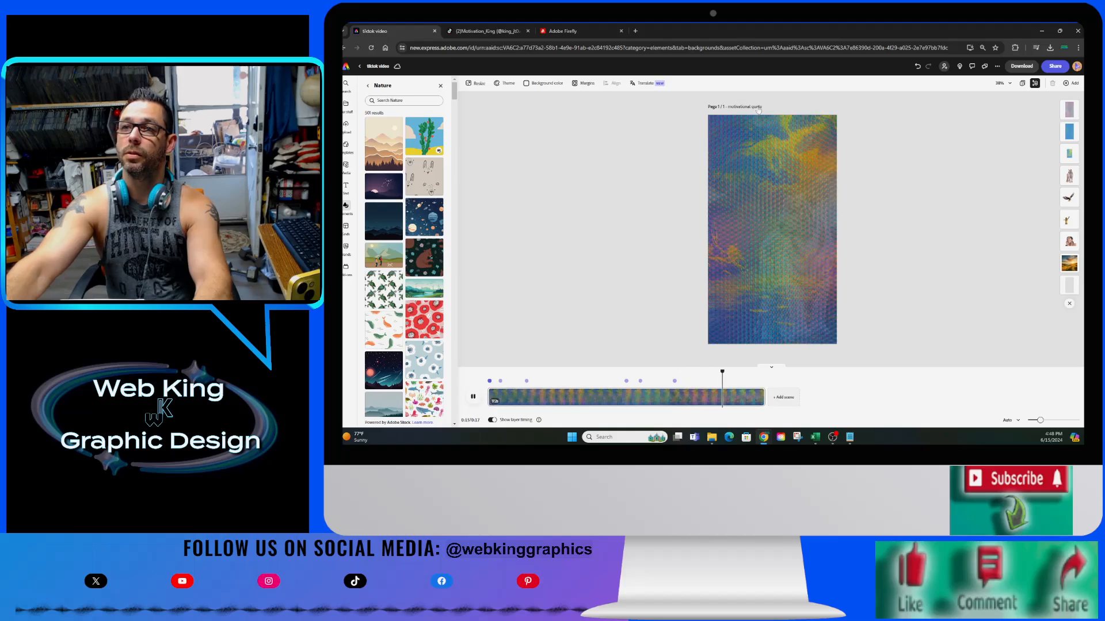
key("space")
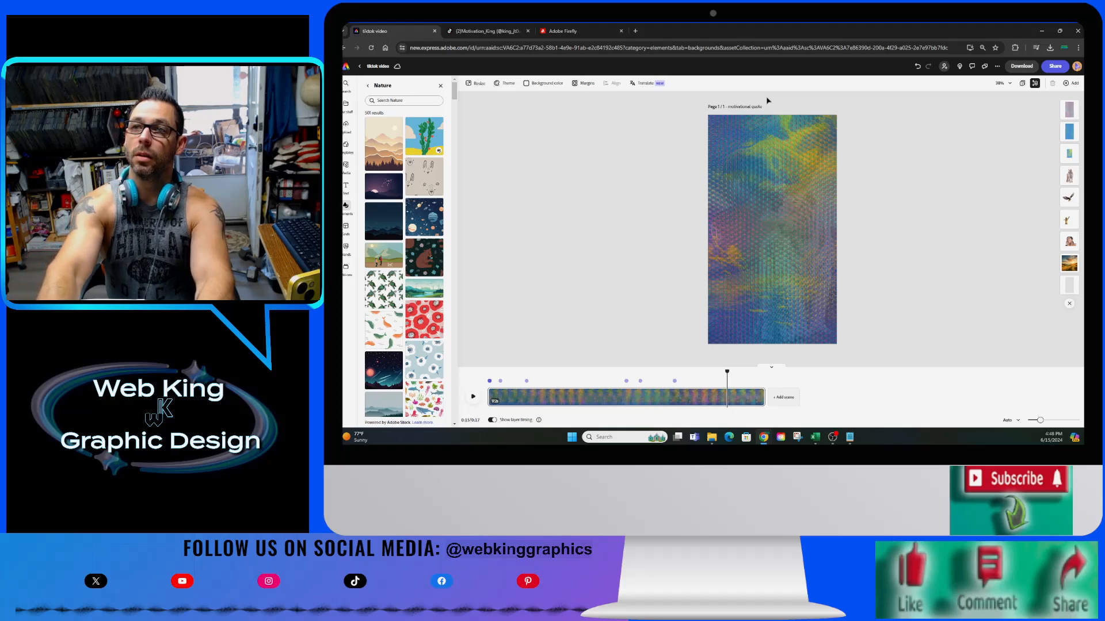
Rename the page from its motivational title to "inspirational template".
left_click(738, 107)
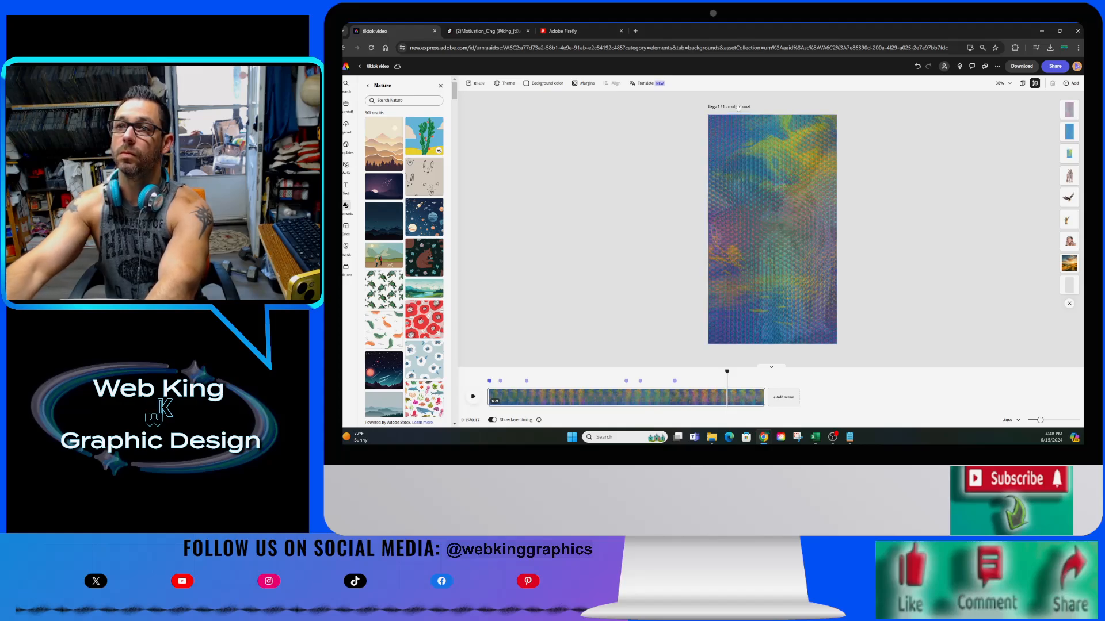
key("BackSpace")
key("BackSpace")
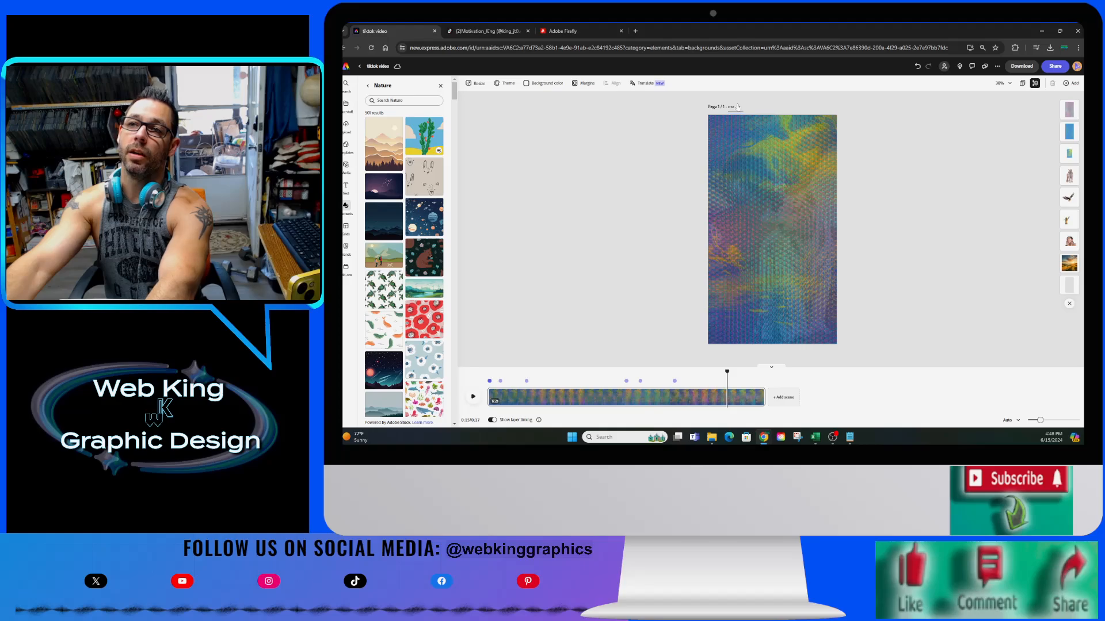
key("BackSpace")
key("BackSpace")
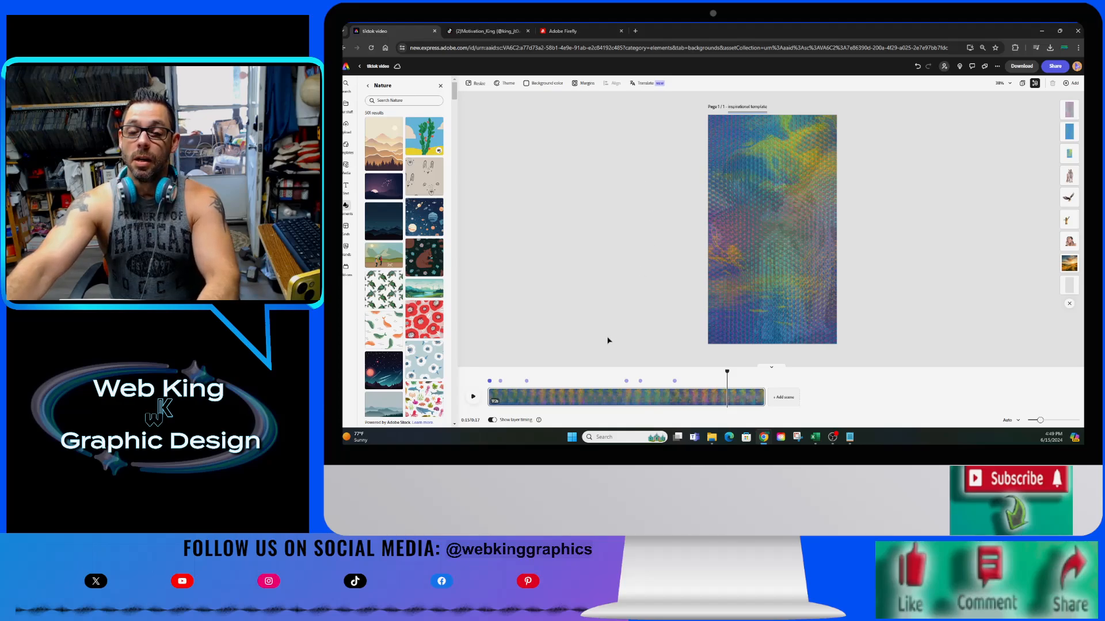
Preview the video from the start, download it as an MP4 at 1080p, and check the browser's recent downloads.
left_click(494, 378)
key("space")
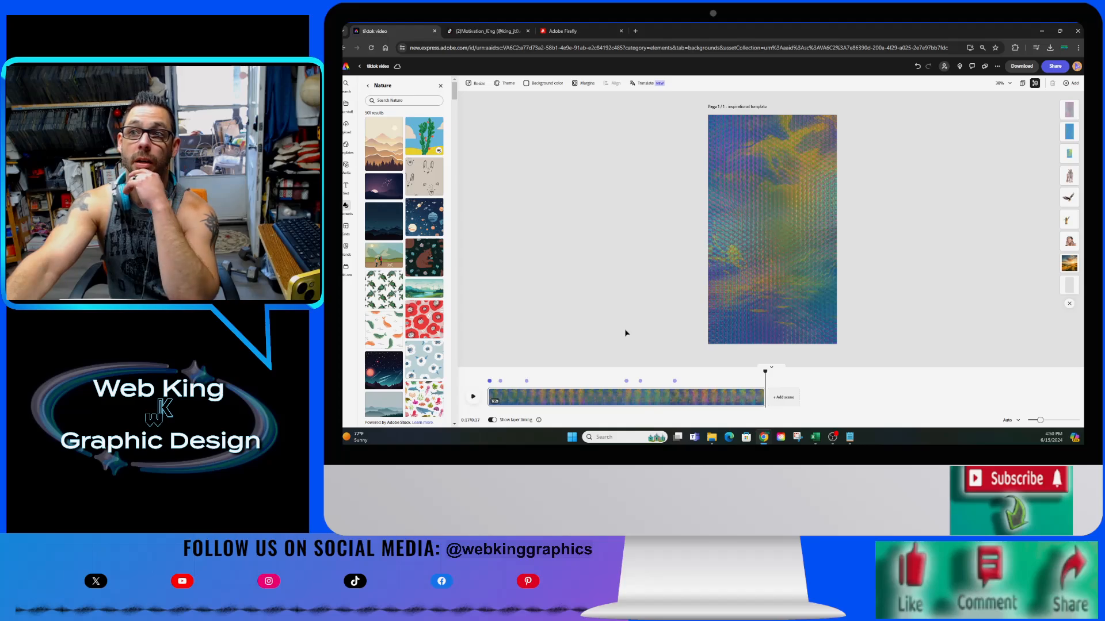
left_click(1022, 66)
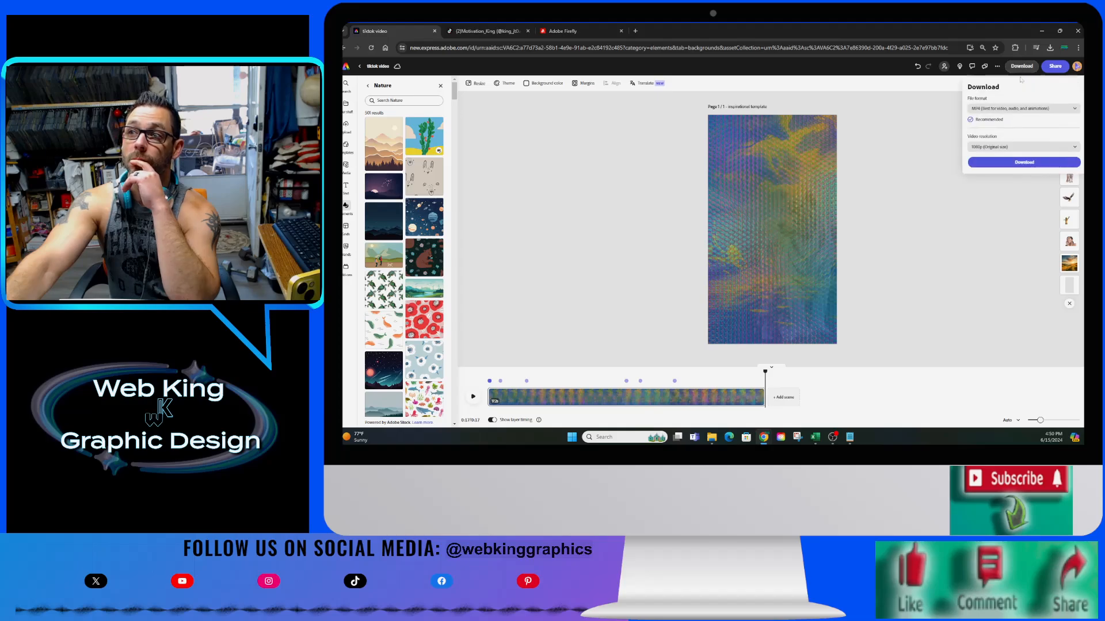
left_click(1011, 163)
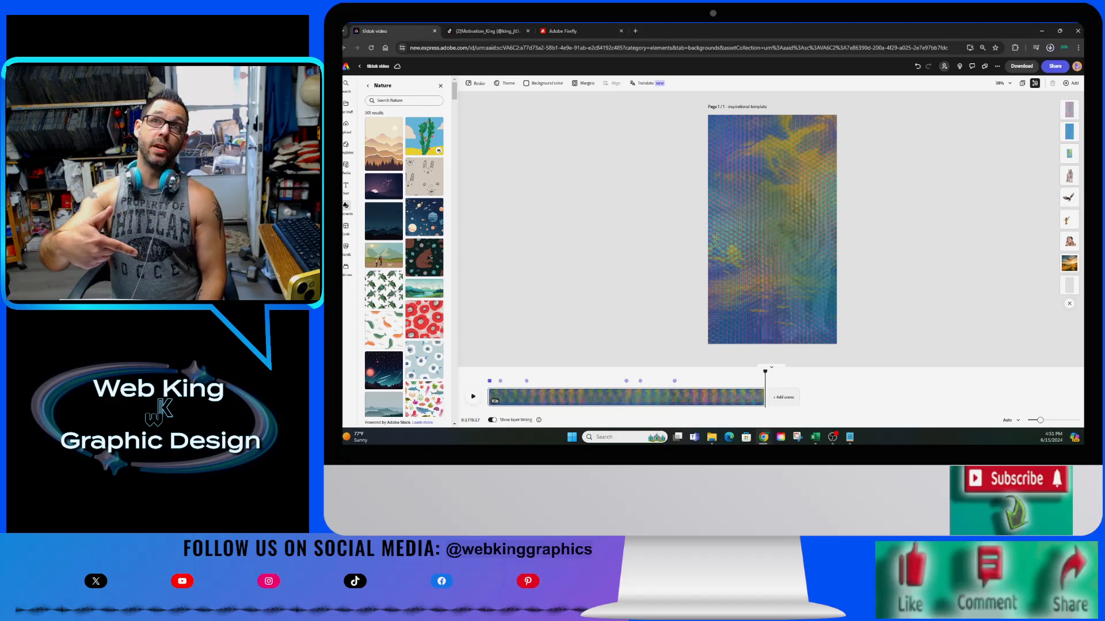
left_click(1049, 48)
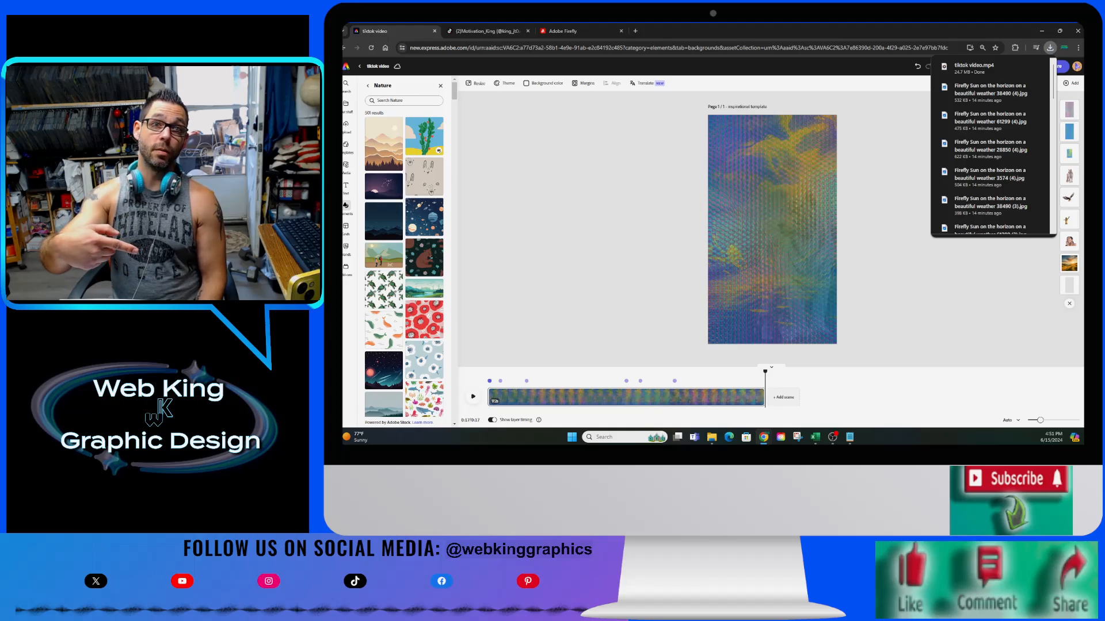
key("Escape")
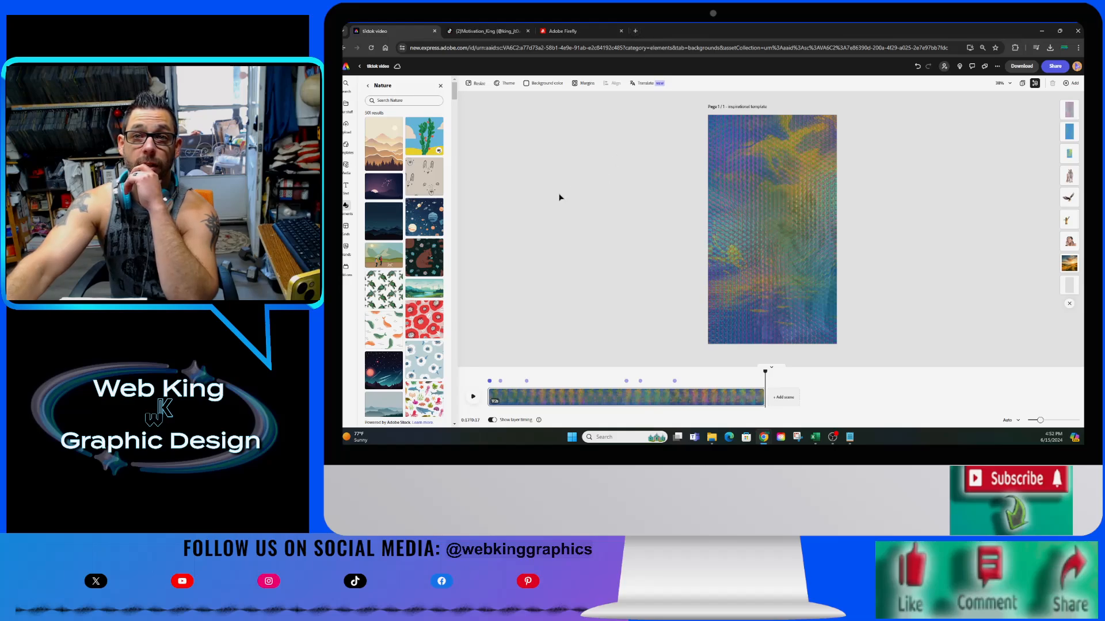
Browse the text templates, looking through the Bios, Headlines, Signs and labels, Logos, Seasonal and Phrases categories.
left_click(346, 186)
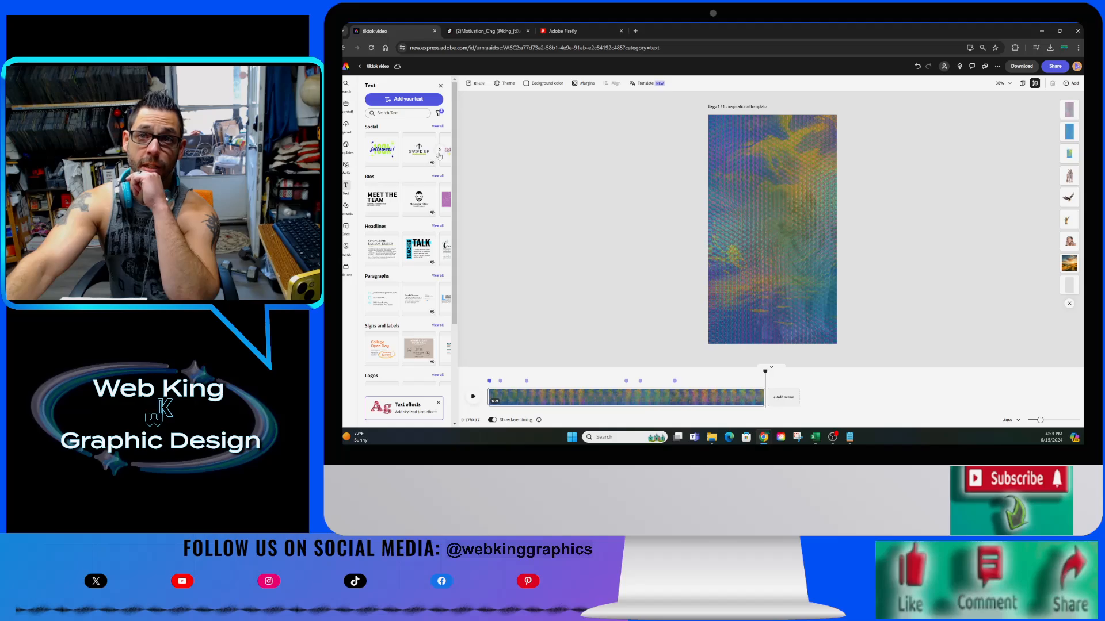
left_click(441, 201)
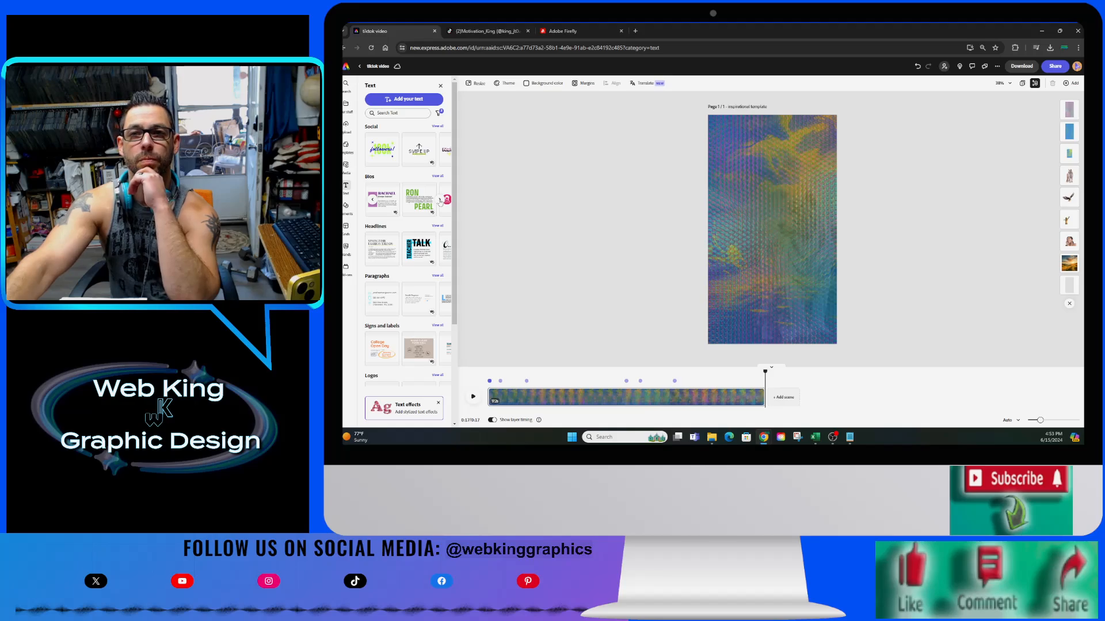
left_click(439, 199)
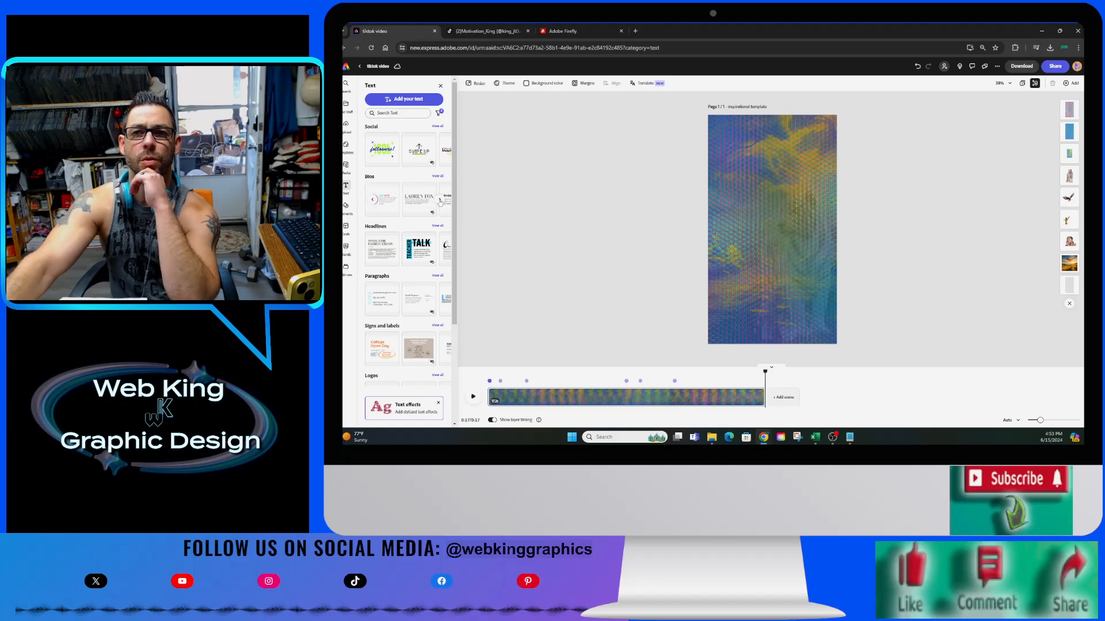
left_click(440, 250)
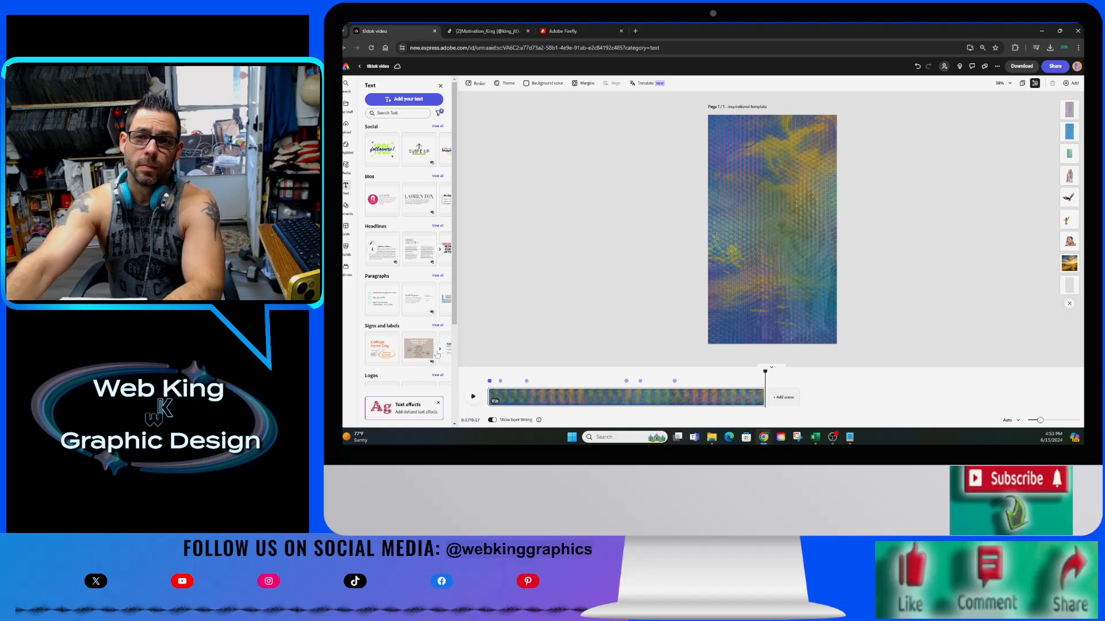
left_click(439, 351)
scroll(435, 348, "down", 3)
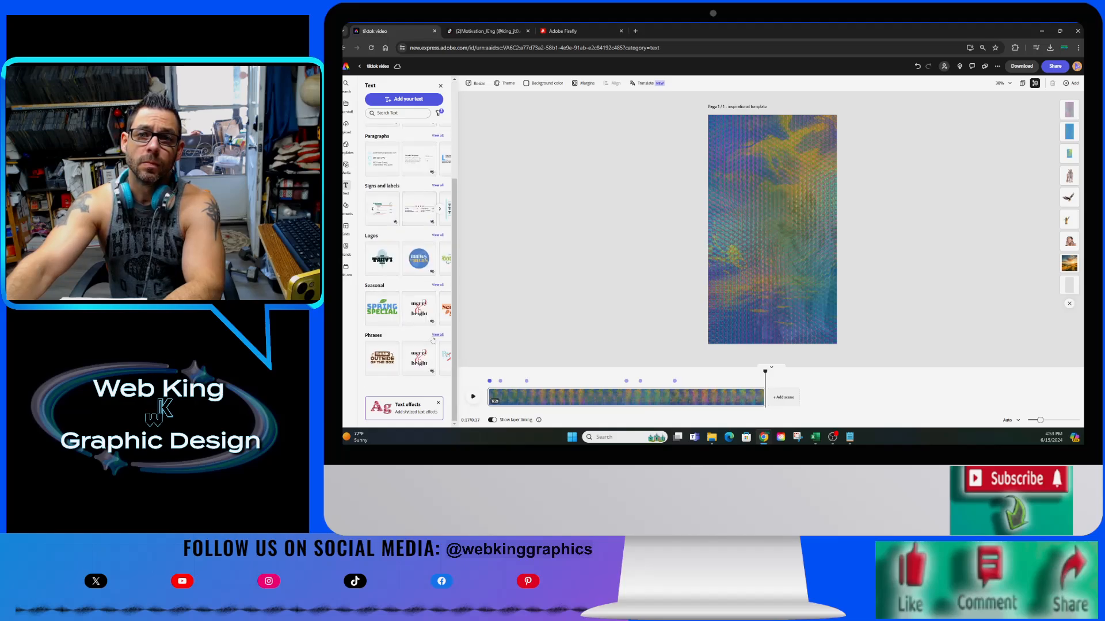
scroll(432, 339, "up", 3)
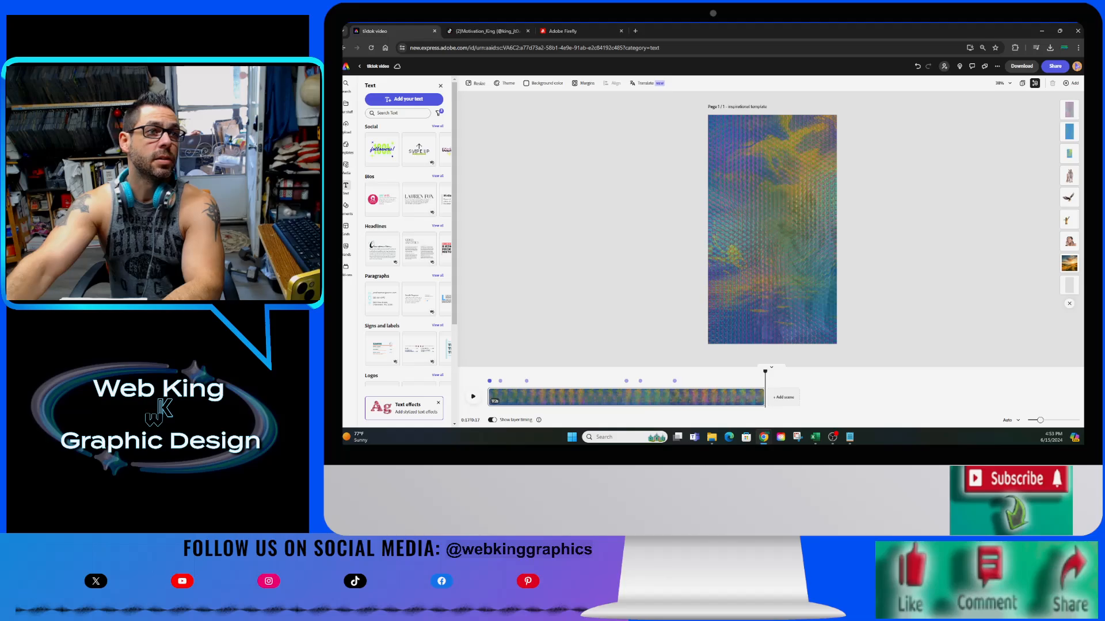
Bring the Web King Graphic Design logo image into the page, shrink it, and place it above the page's center.
key("alt+Tab")
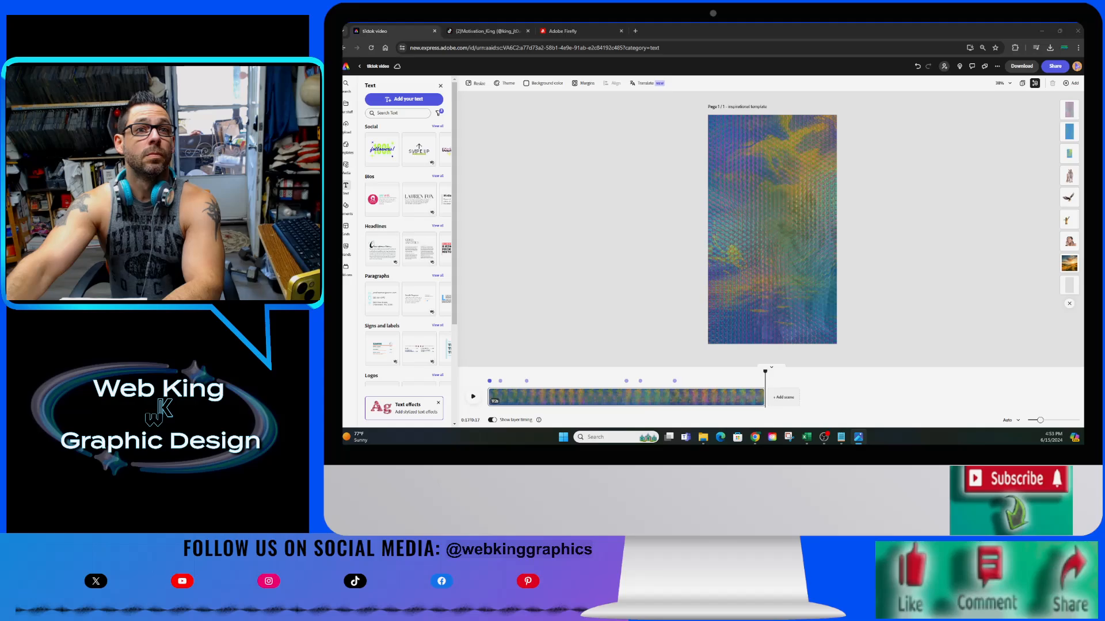
left_click_drag(343, 253, 532, 228)
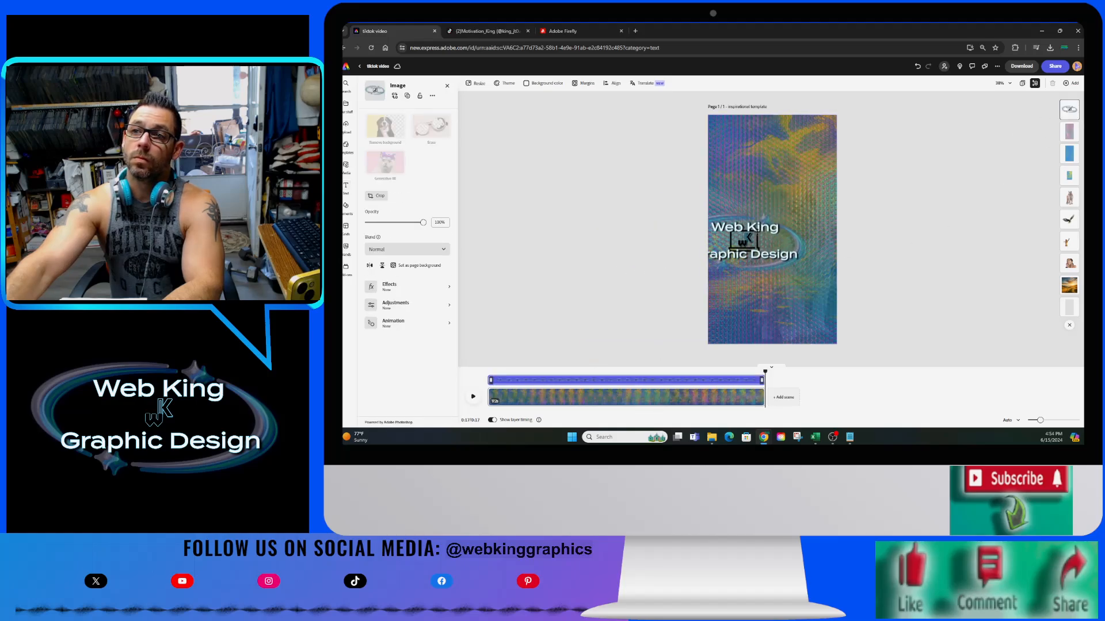
left_click_drag(753, 239, 792, 187)
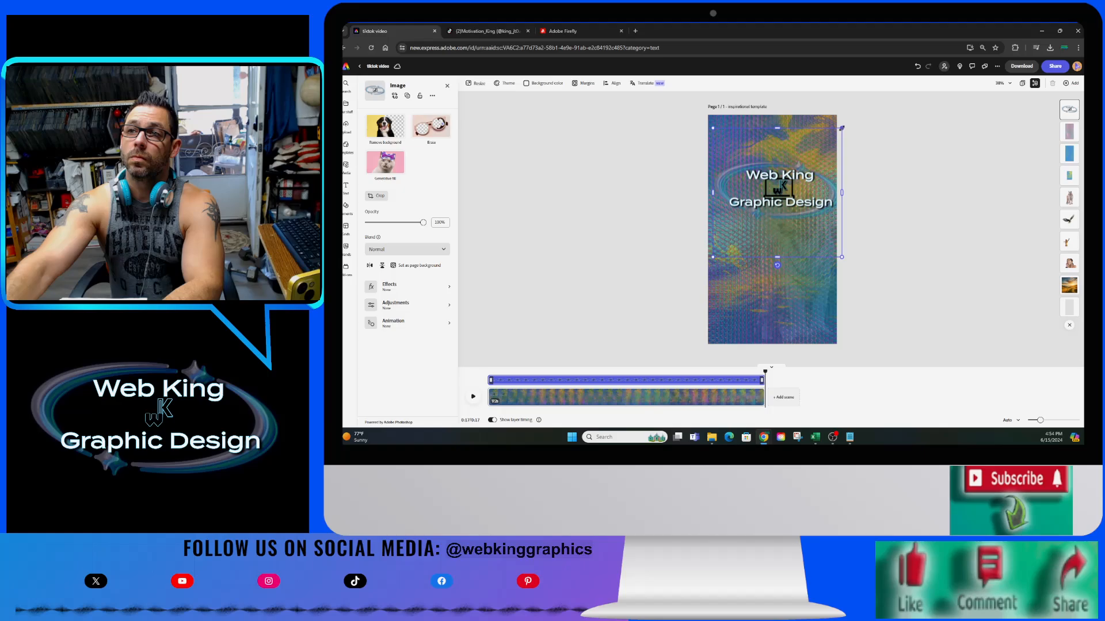
left_click_drag(841, 127, 753, 202)
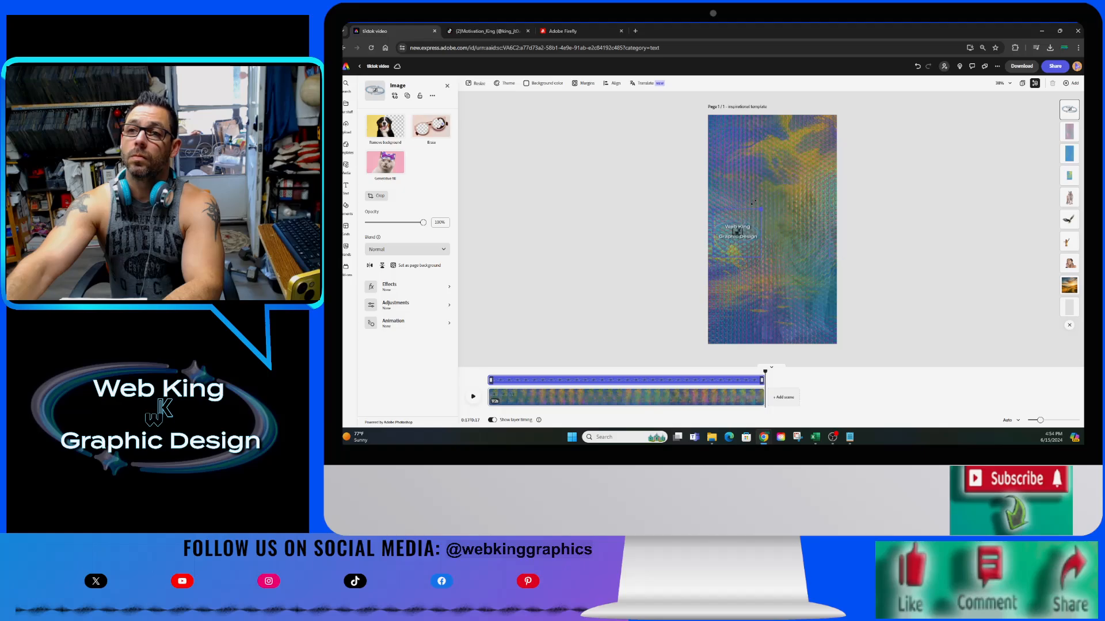
left_click_drag(740, 248, 768, 218)
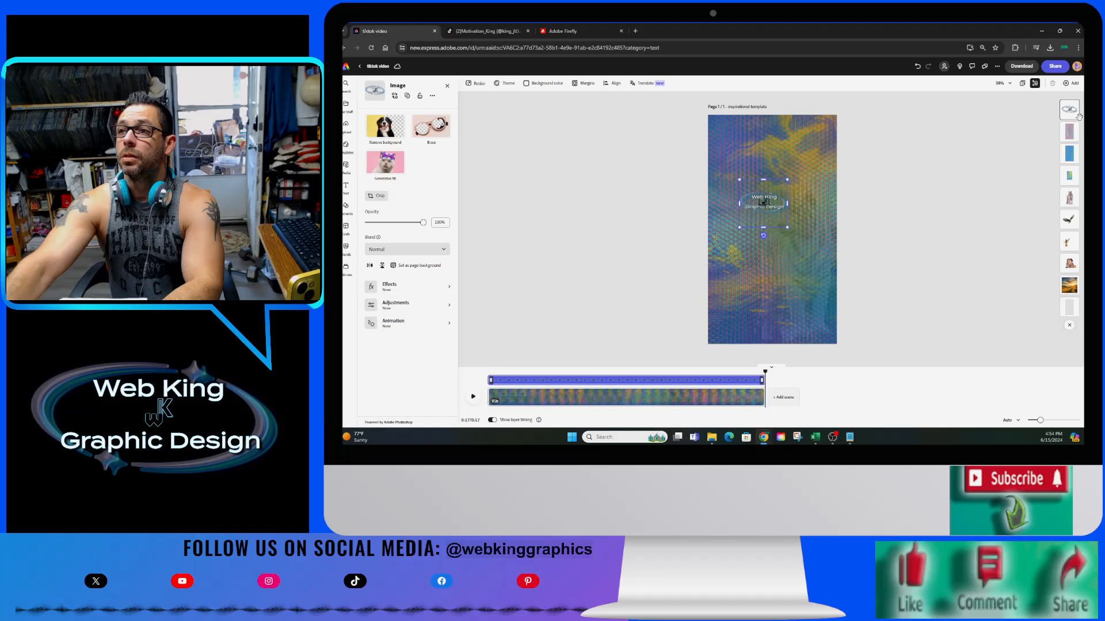
Move the logo layer directly below the bird image and enlarge the logo to about the page's width.
left_click_drag(1079, 117, 1074, 220)
left_click_drag(738, 227, 655, 311)
left_click_drag(680, 269, 735, 279)
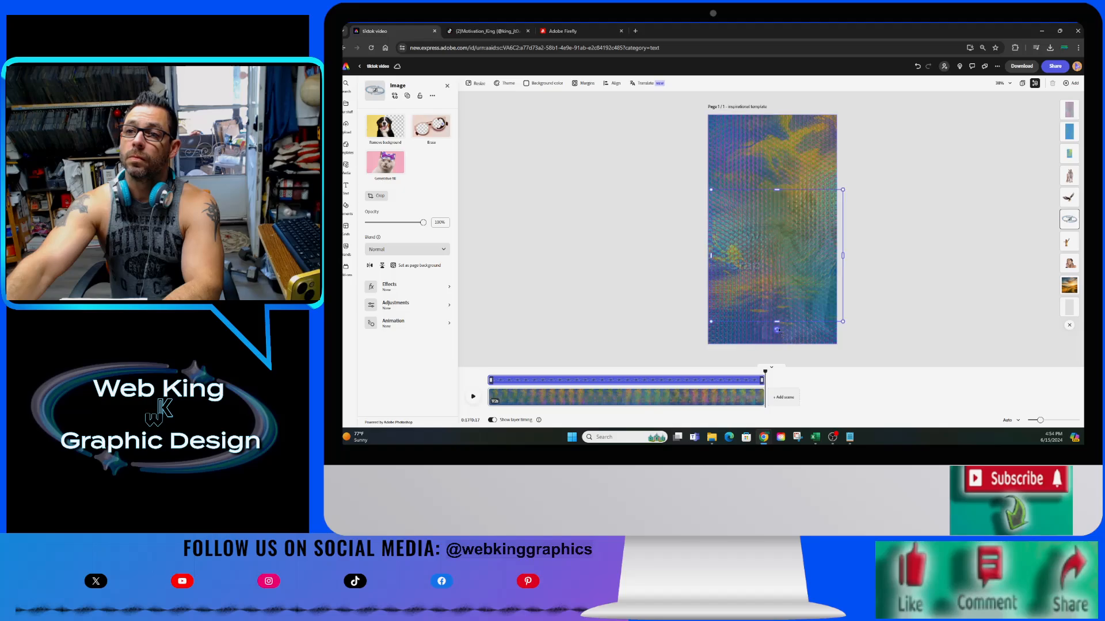
Rotate the logo 90 degrees, reduce its opacity to 52%, and position it over the lower-left part of the page.
left_click_drag(778, 331, 677, 260)
left_click_drag(746, 284, 723, 255)
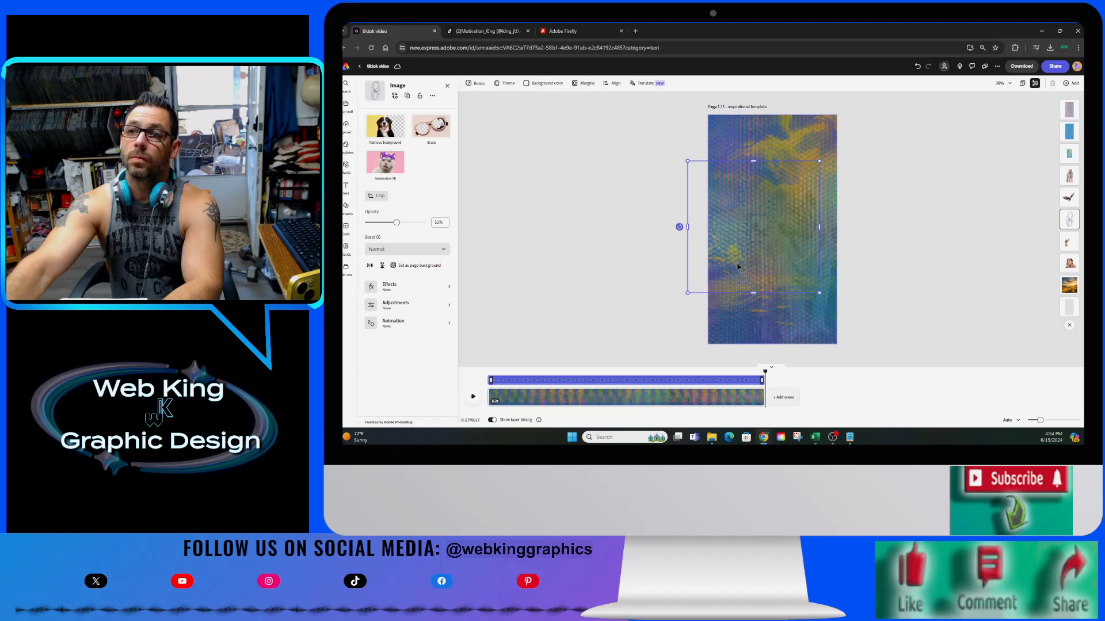
mouse_move(733, 257)
left_mouse_down()
mouse_move(729, 215)
mouse_move(729, 245)
left_mouse_up()
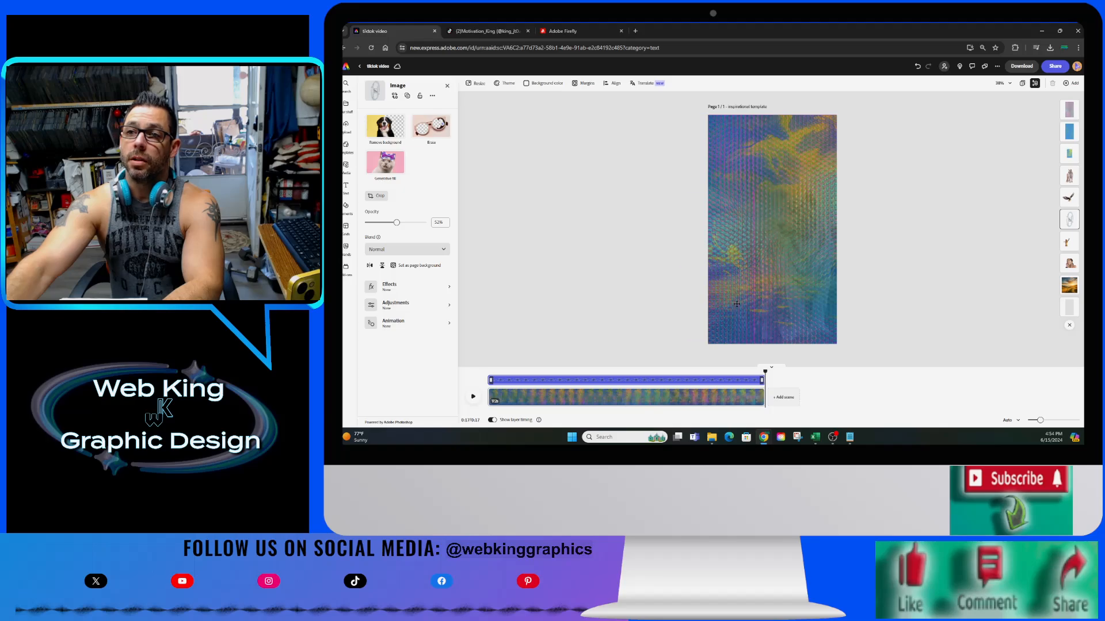
left_click_drag(736, 303, 736, 303)
Raise the logo layer above the bird and the image directly over it, and tilt the logo diagonally.
left_click_drag(1069, 219, 1069, 174)
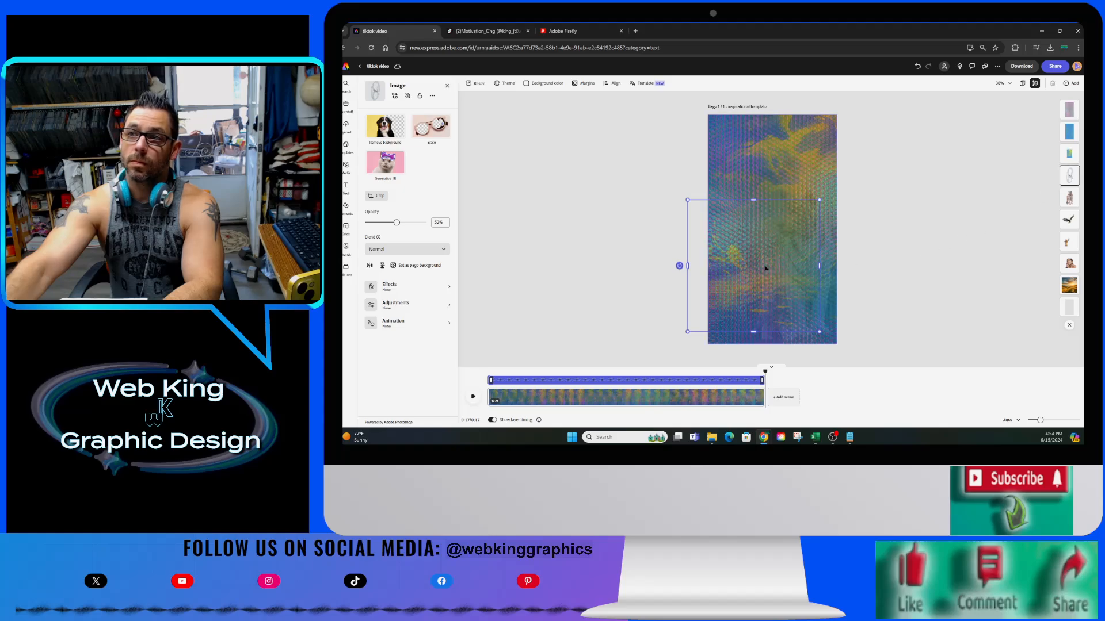
left_click_drag(680, 266, 722, 281)
left_click(655, 289)
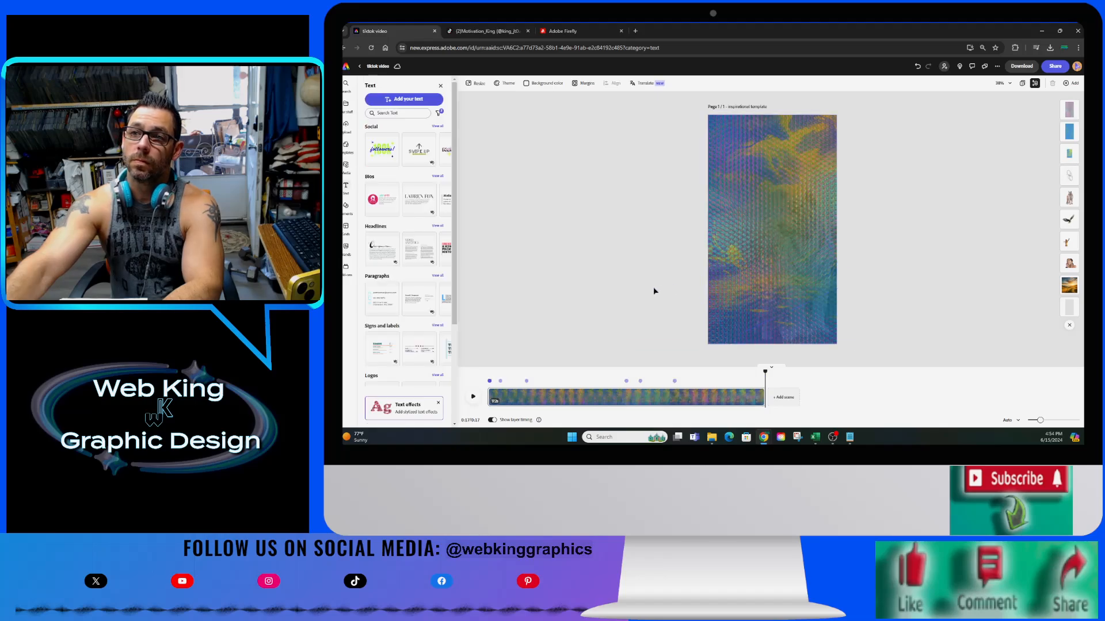
Play the video from its start, raise the logo's opacity to 72%, and play it through again.
left_click(482, 392)
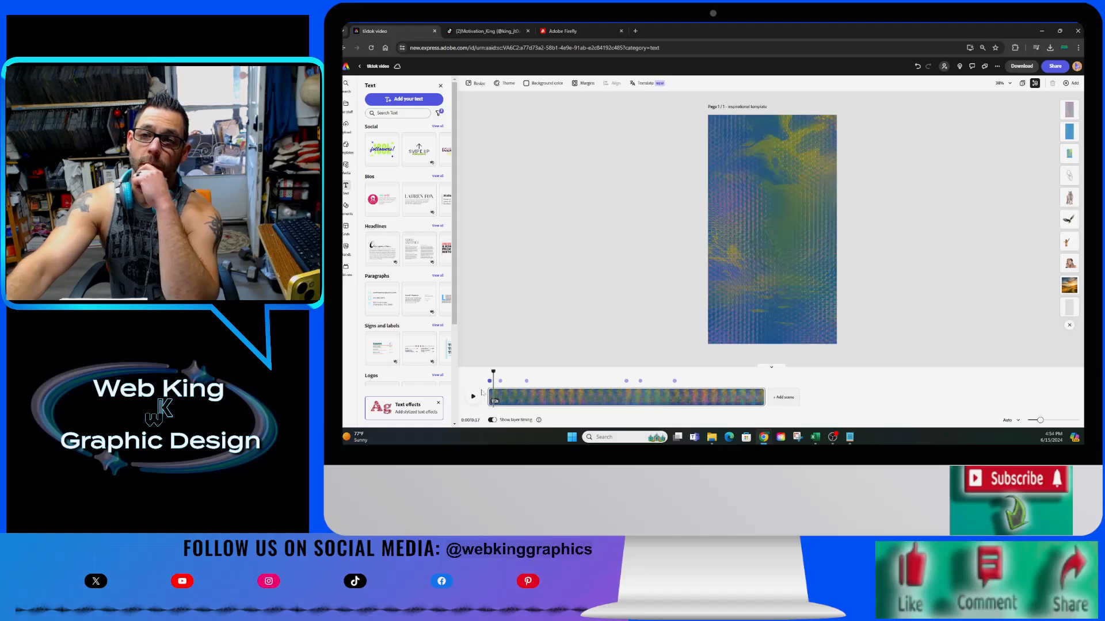
left_click(473, 397)
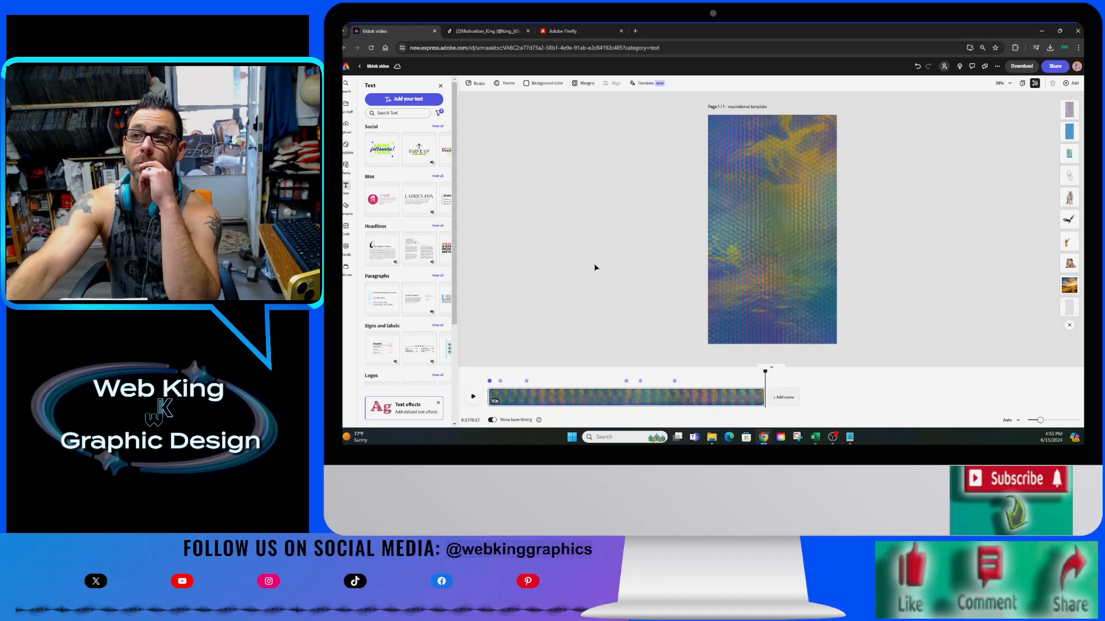
left_click(796, 257)
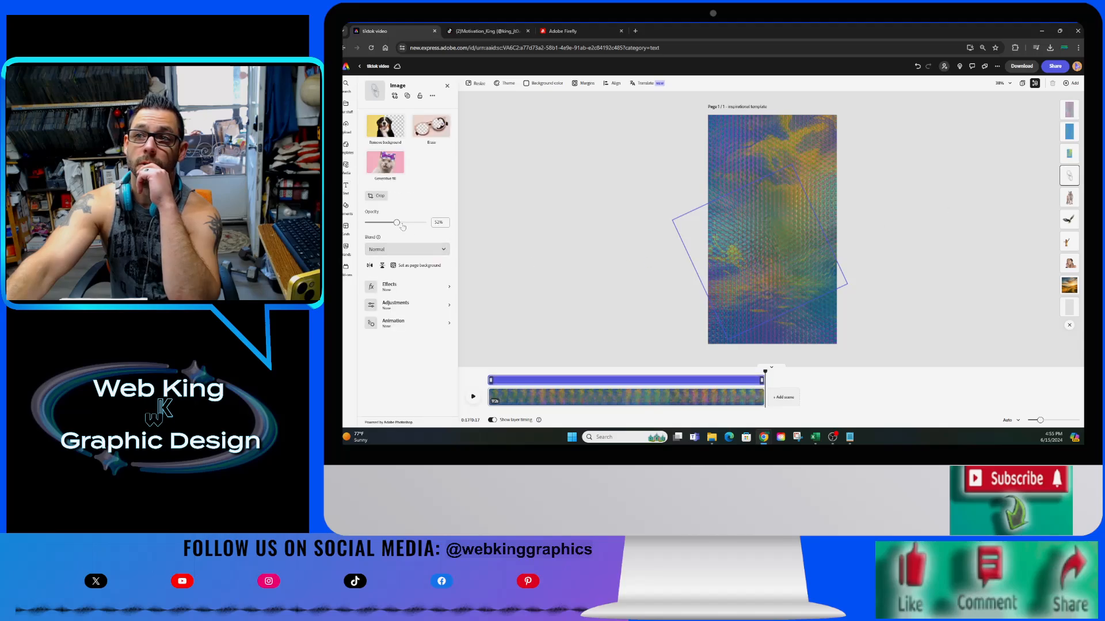
left_click(403, 223)
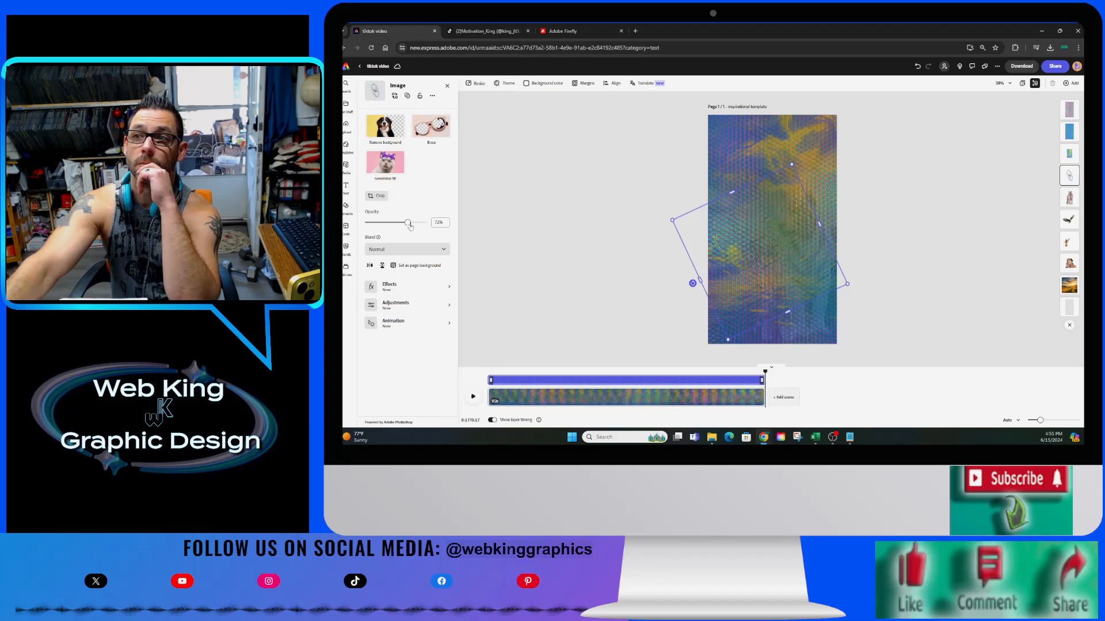
left_click(473, 396)
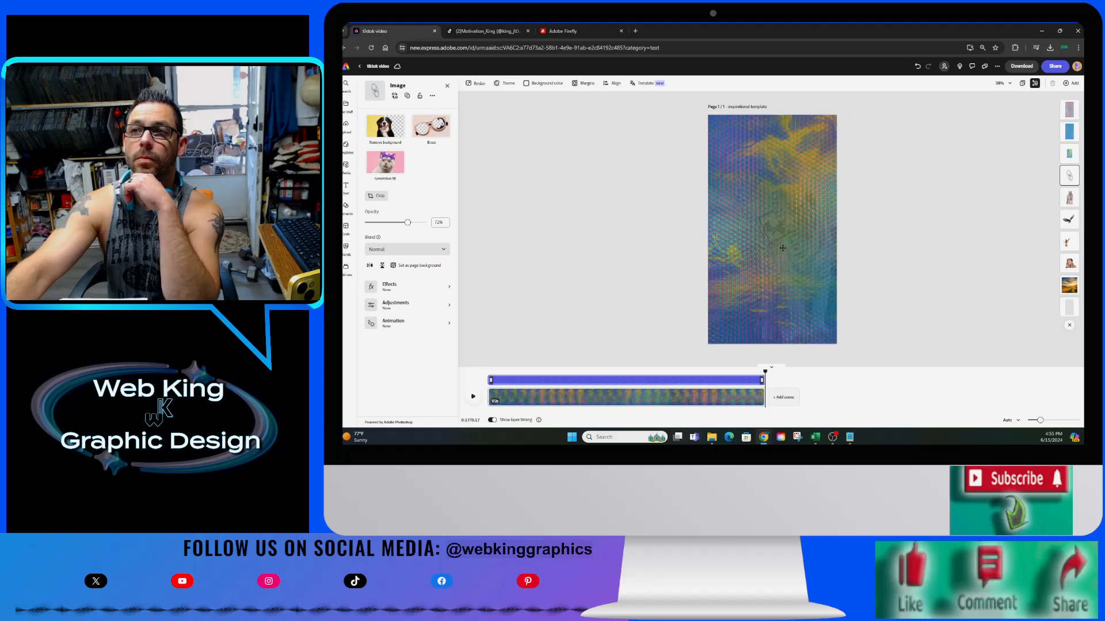
Shrink the logo slightly, straighten it to horizontal, and place it at the lower edge of the page.
left_click(768, 202)
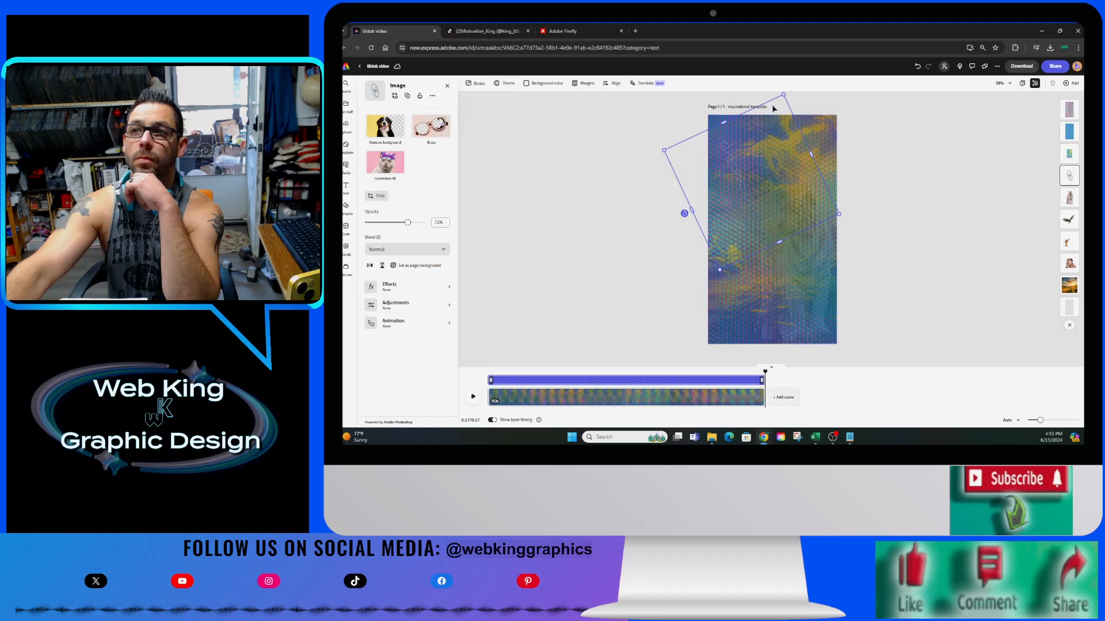
left_click_drag(783, 94, 772, 126)
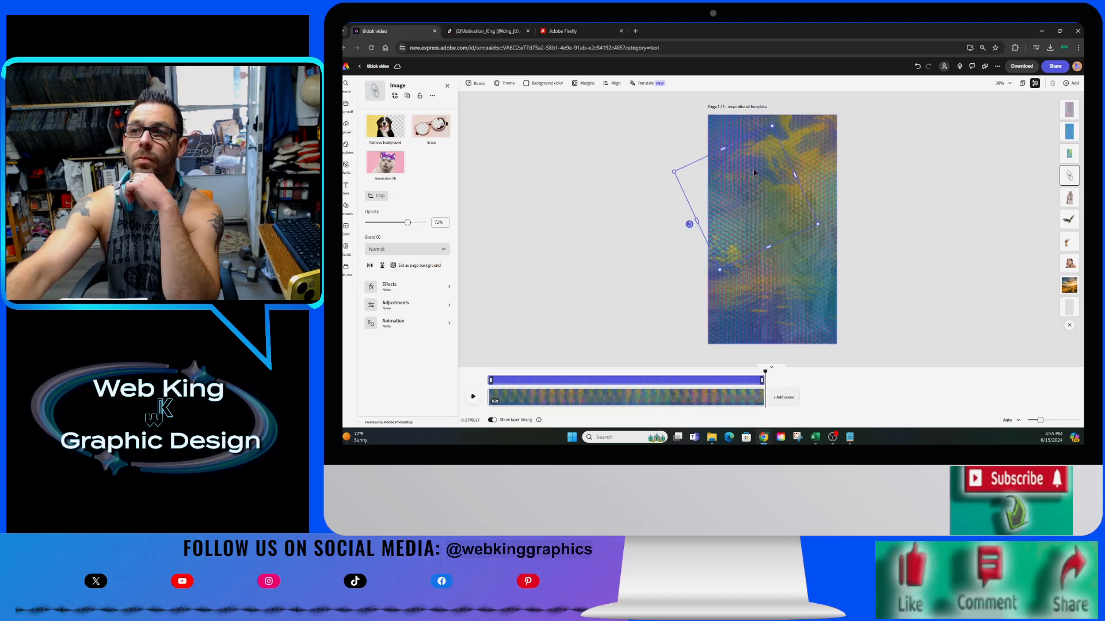
left_click_drag(760, 194, 757, 187)
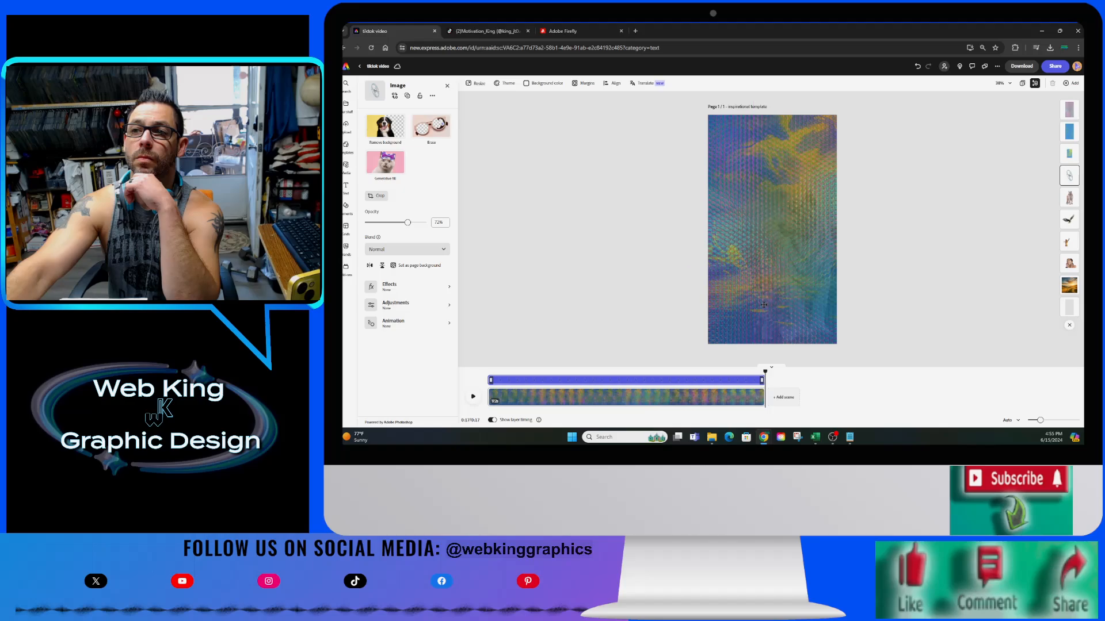
mouse_move(760, 310)
left_mouse_down()
mouse_move(726, 348)
mouse_move(757, 355)
mouse_move(781, 315)
left_mouse_up()
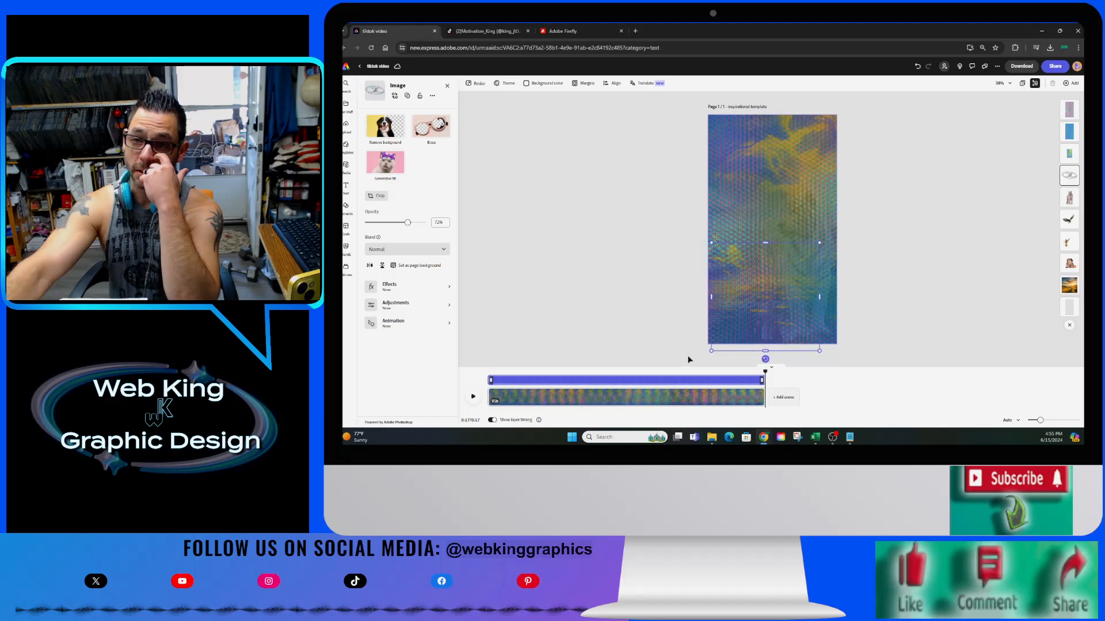
Preview the video, reduce the logo's opacity to 43%, and play the video to its end.
left_click(504, 373)
key("space")
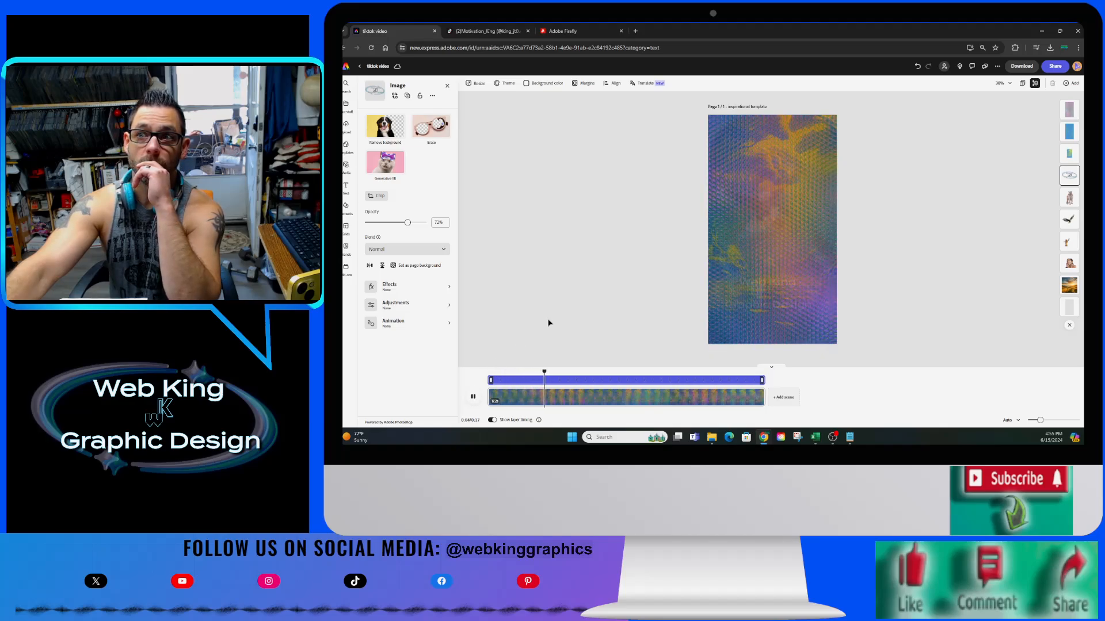
left_click(404, 226)
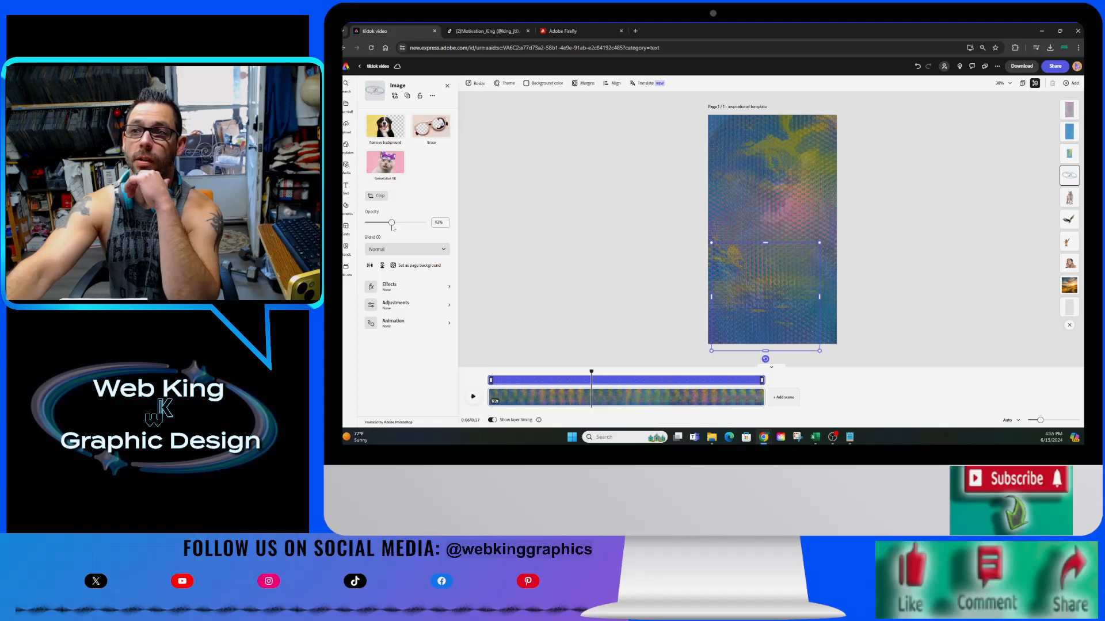
left_click(617, 277)
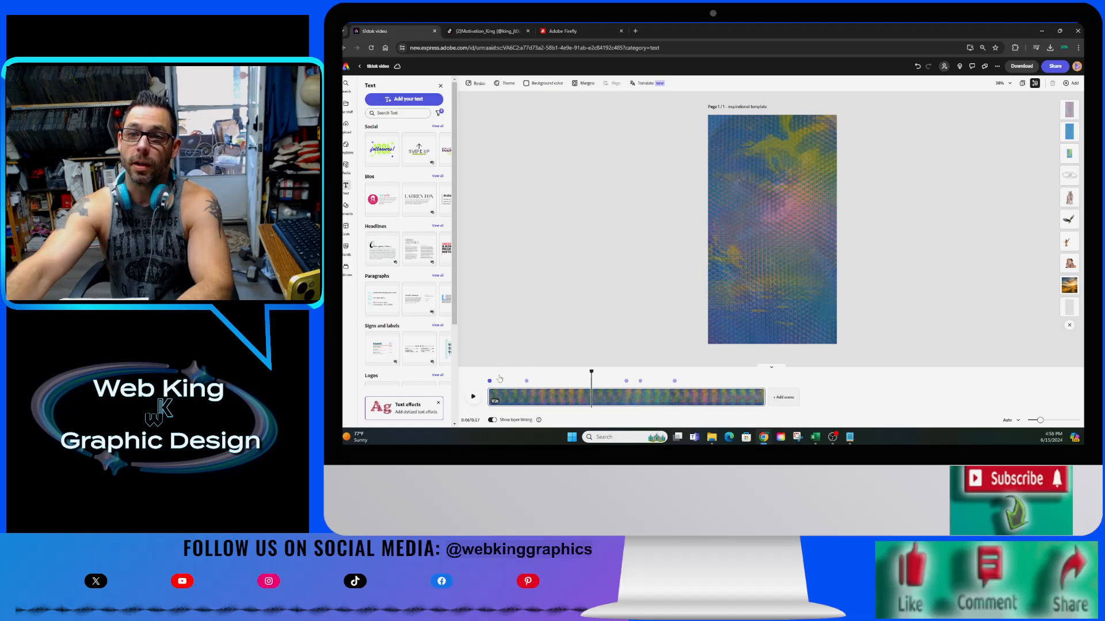
key("space")
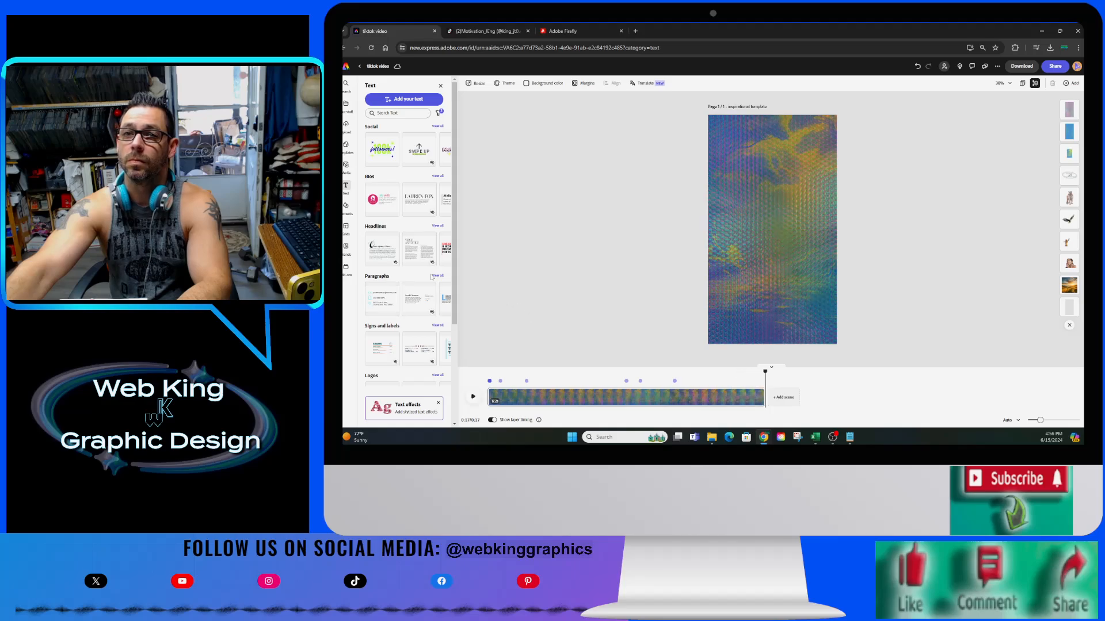
Set the logo's opacity to 65% and check how it looks at several points along the video's timeline.
left_click(1069, 175)
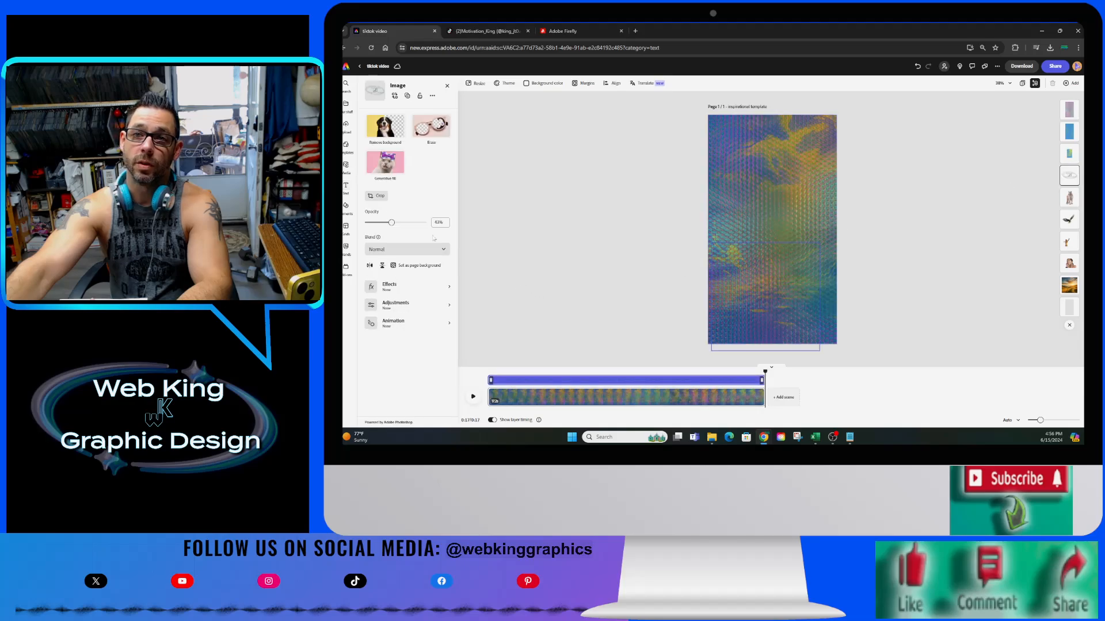
left_click(403, 223)
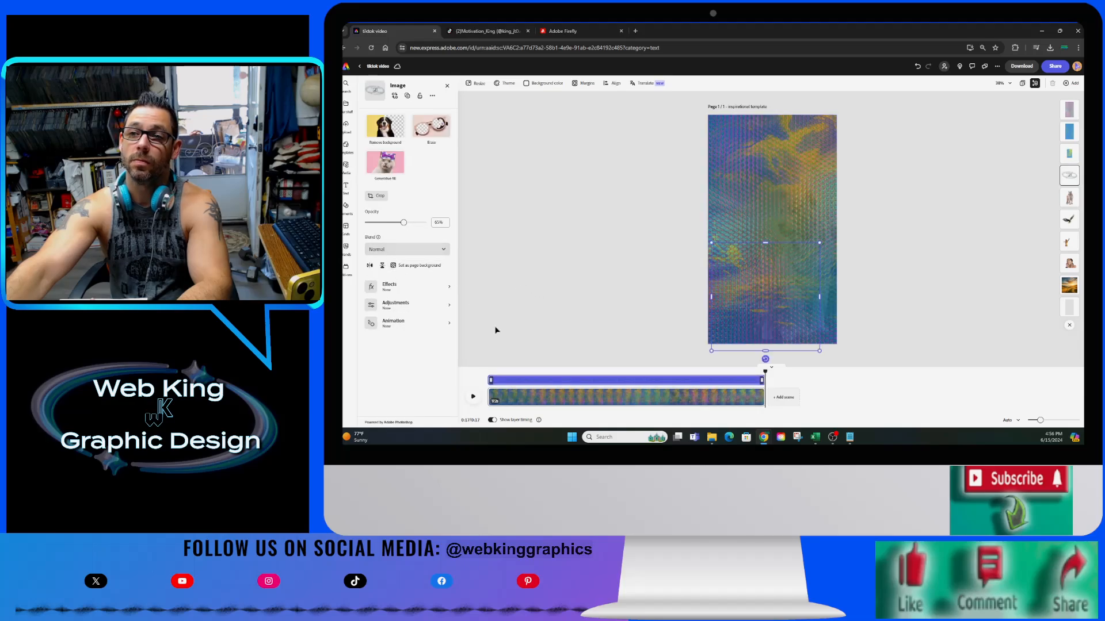
left_click(609, 373)
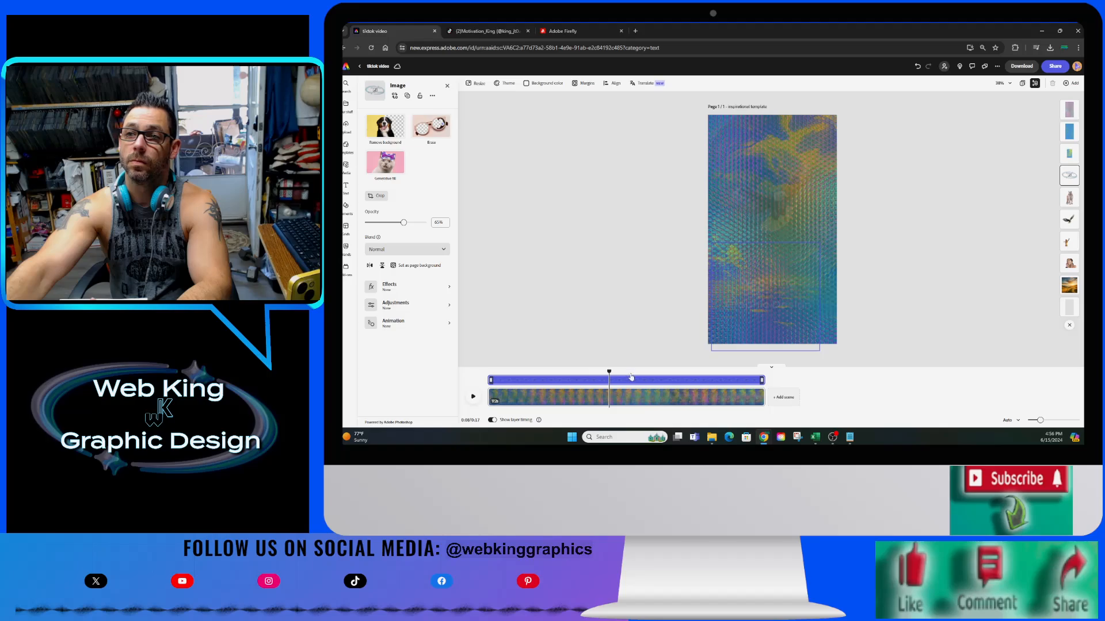
left_click(631, 377)
left_click(668, 371)
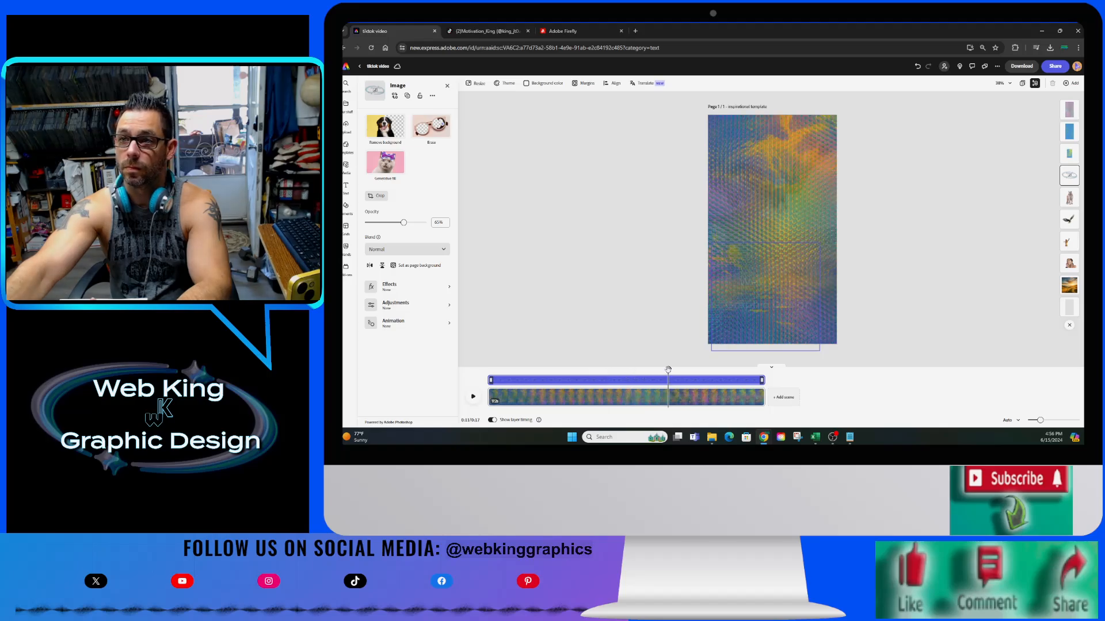
left_click(715, 372)
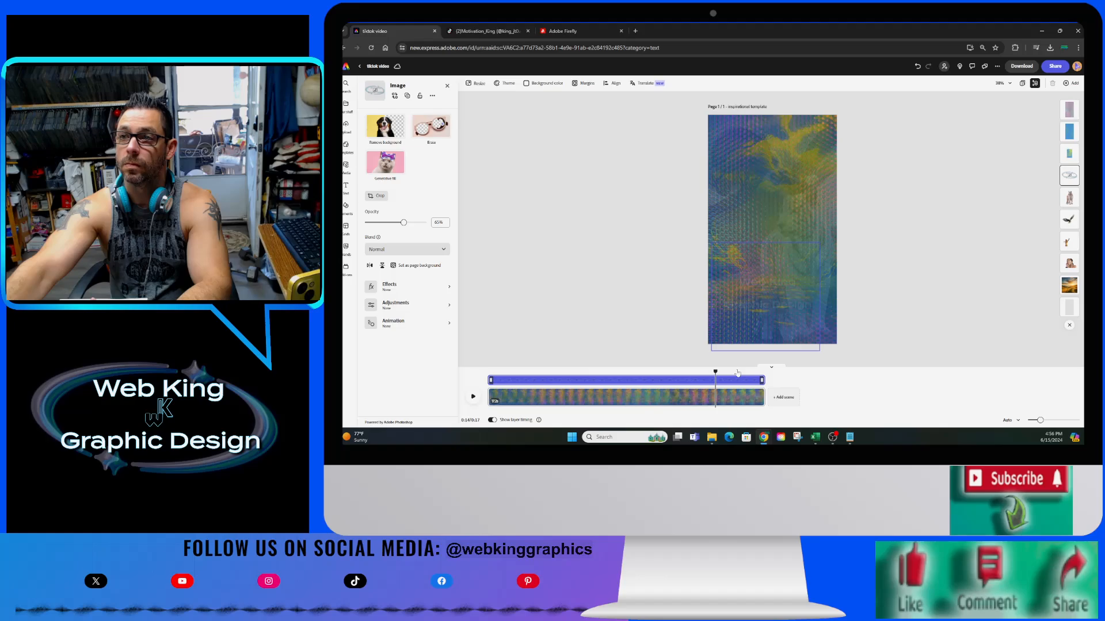
left_click_drag(713, 371, 755, 404)
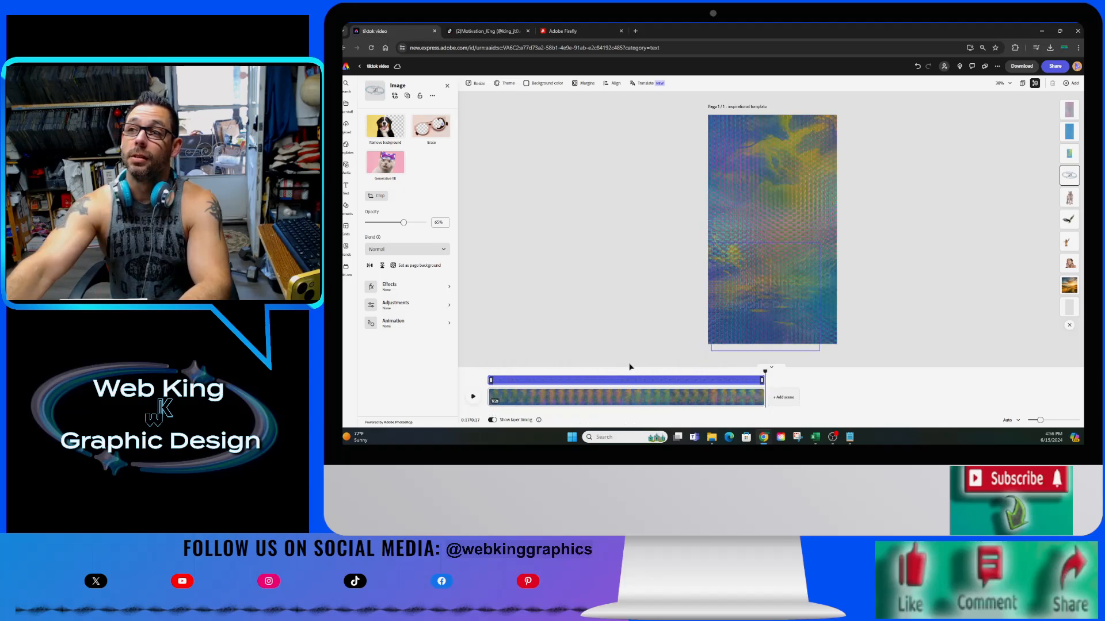
Download the finished video in MP4 format at 1080p resolution.
left_click(1020, 67)
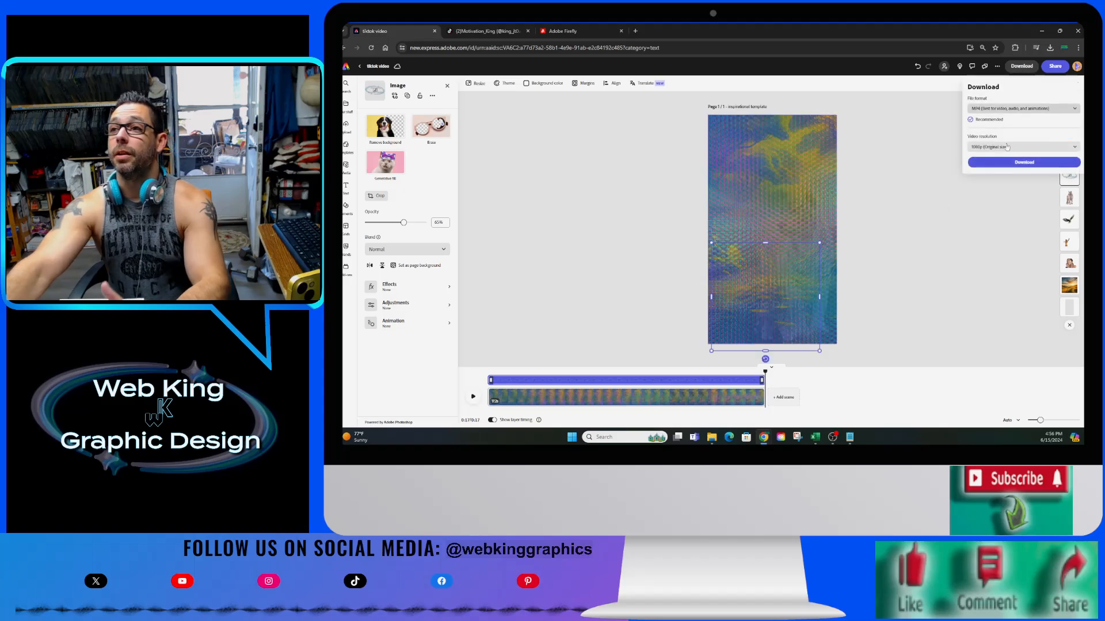
left_click(1012, 161)
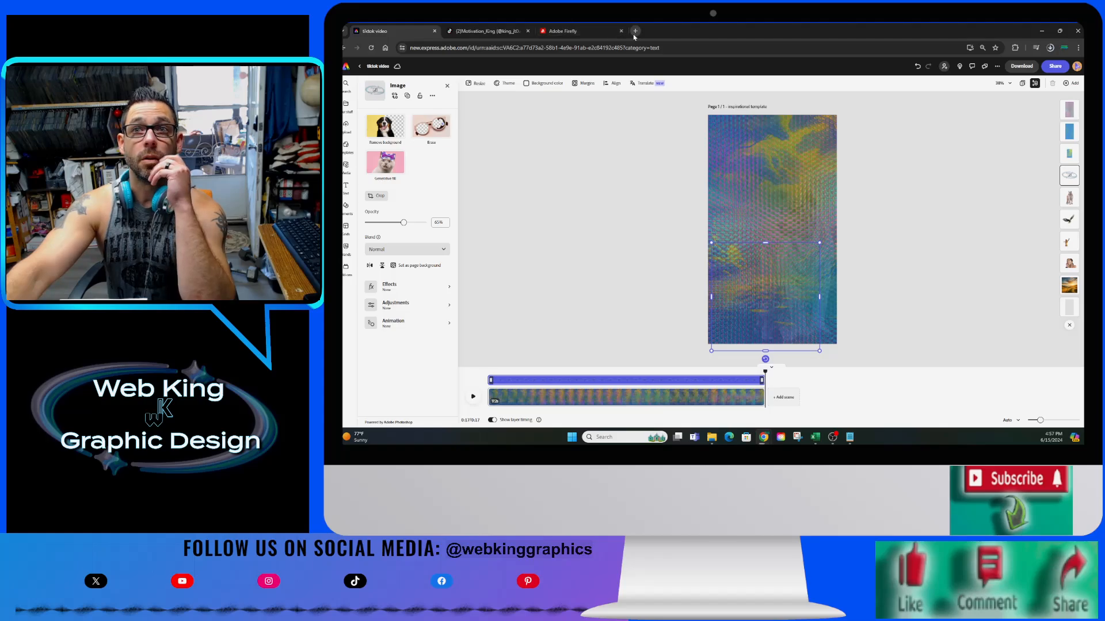
Switch to TikTok, start a new video upload, and browse to the Downloads folder for the file.
left_click(484, 31)
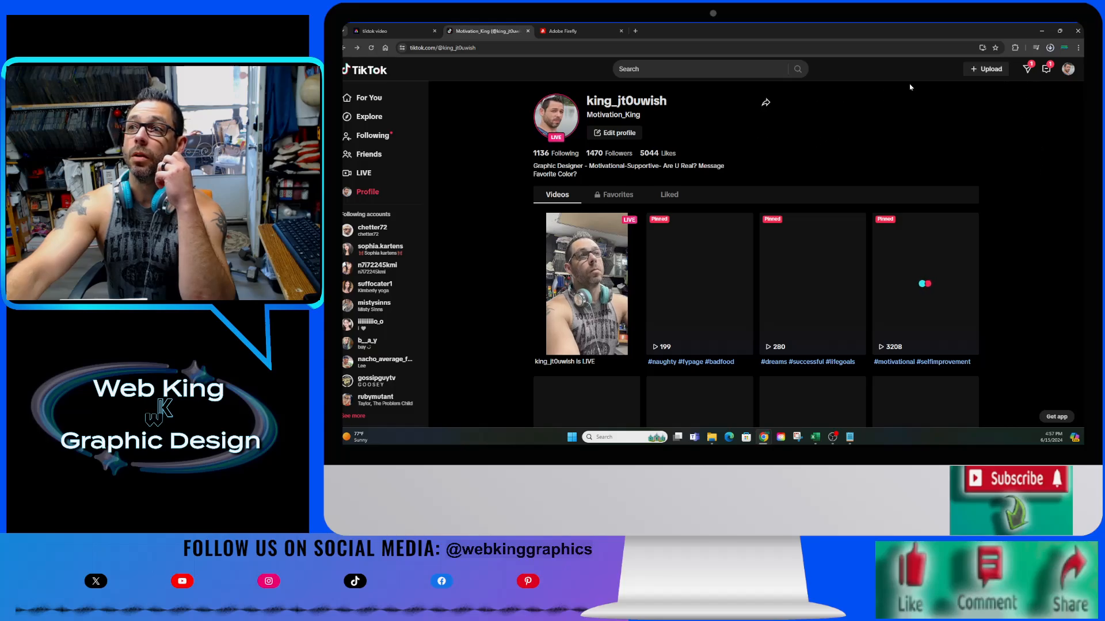
left_click(990, 70)
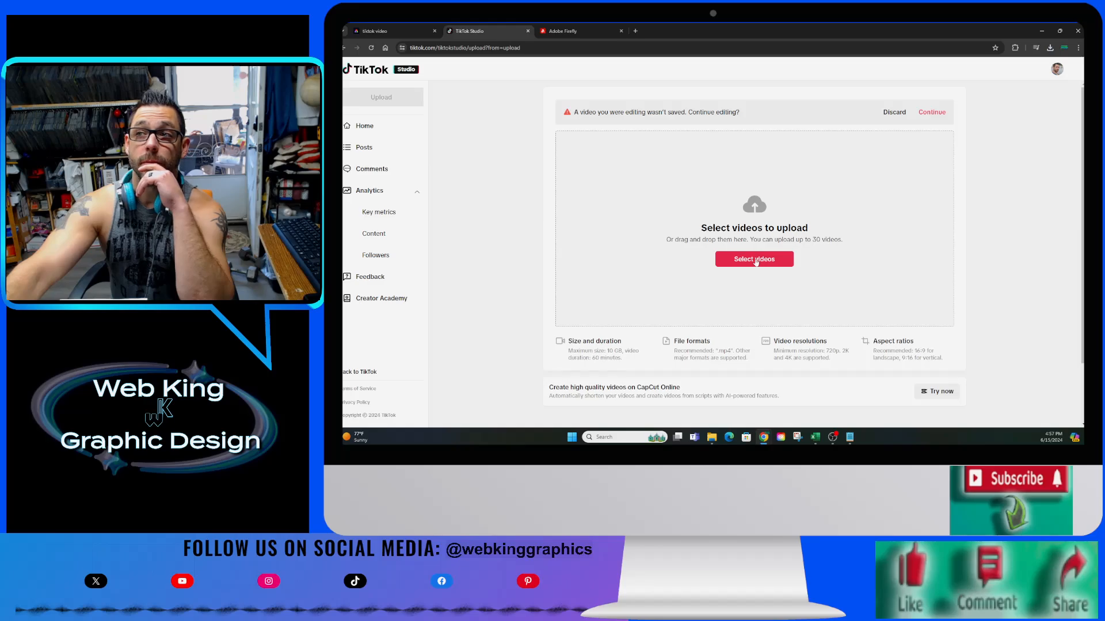
left_click(755, 260)
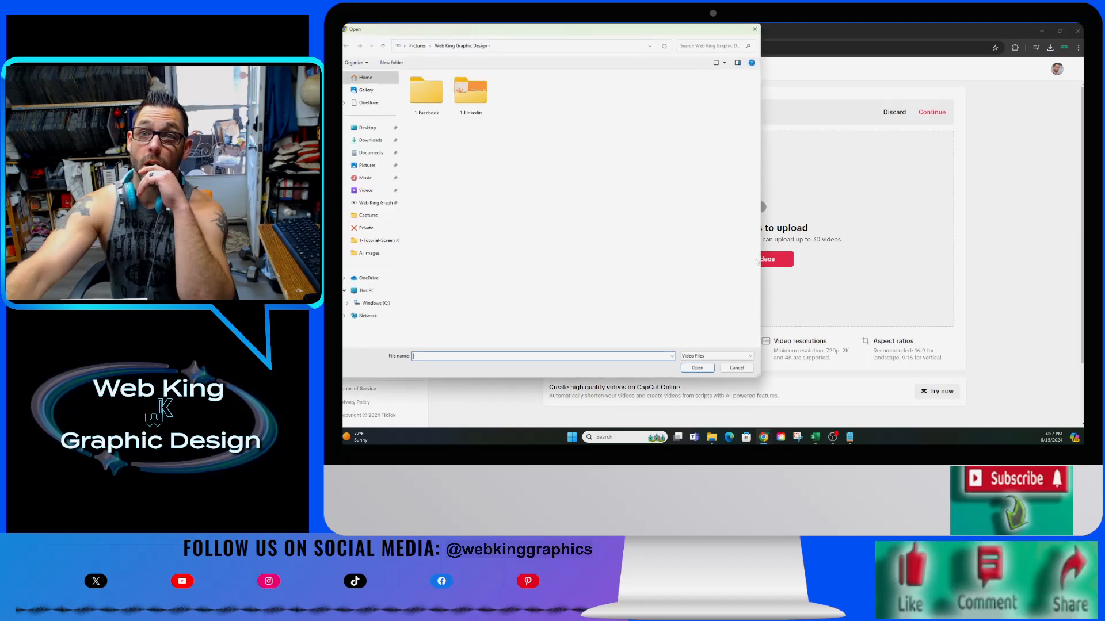
left_click(369, 140)
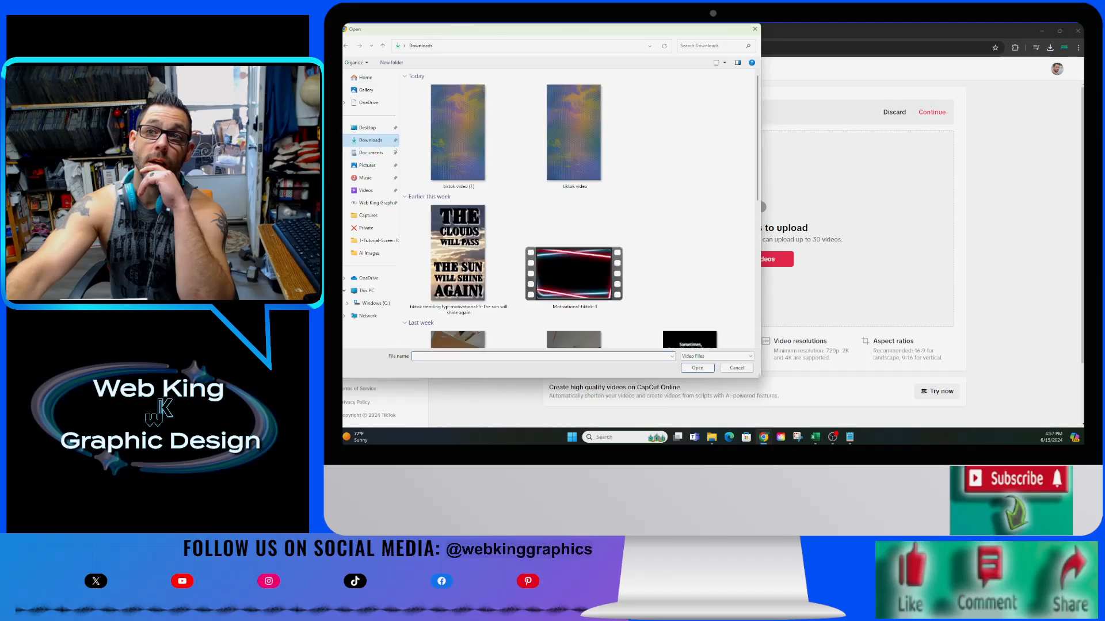
Rename the video file "tiktok video (1)" as Inspirational-quotes-motivational-tiktok-video and upload it.
left_click(467, 157)
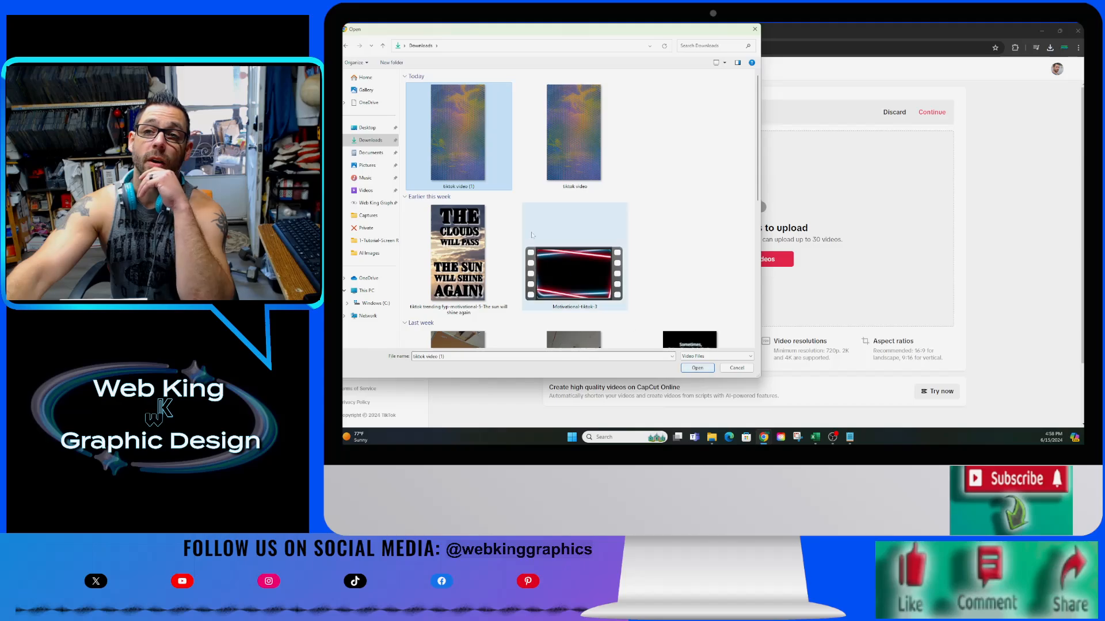
left_click(473, 168)
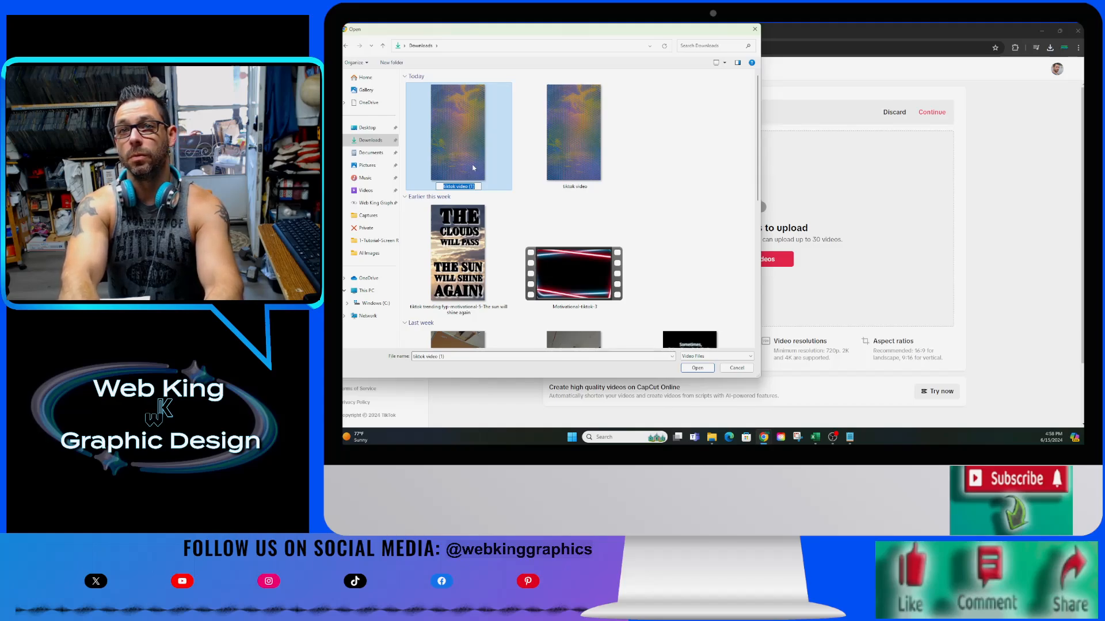
type("Insp")
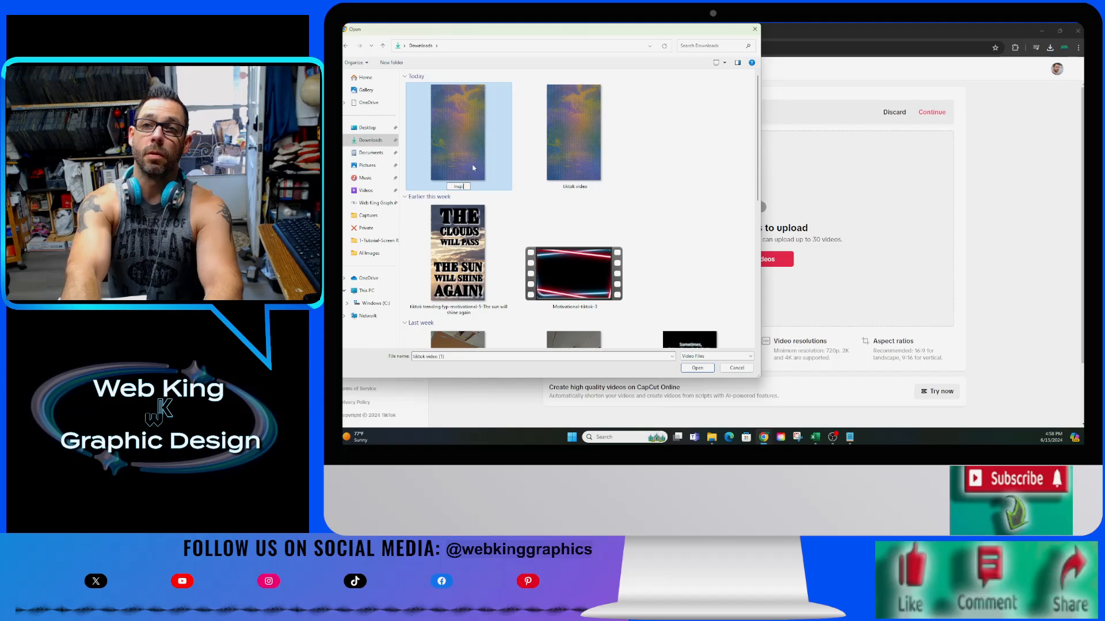
type("irational")
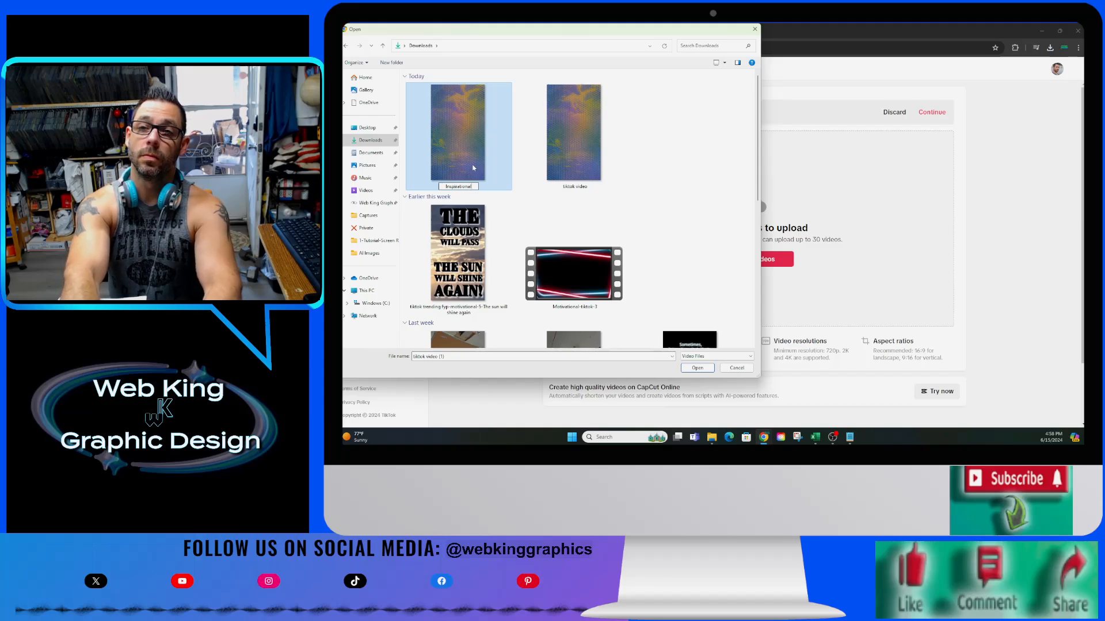
type("-")
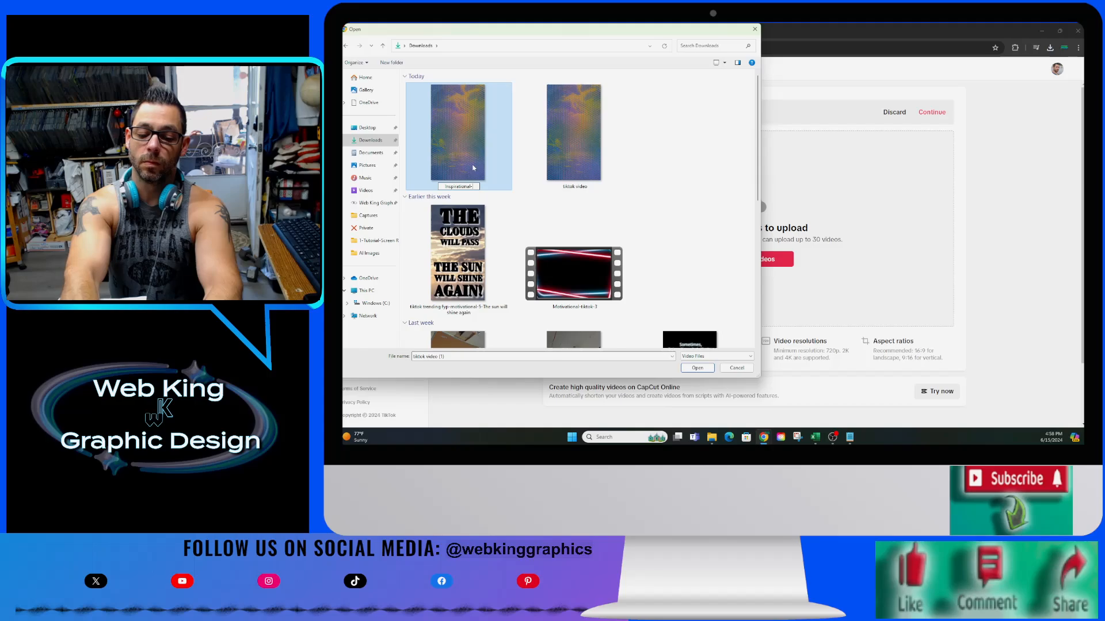
type("quote")
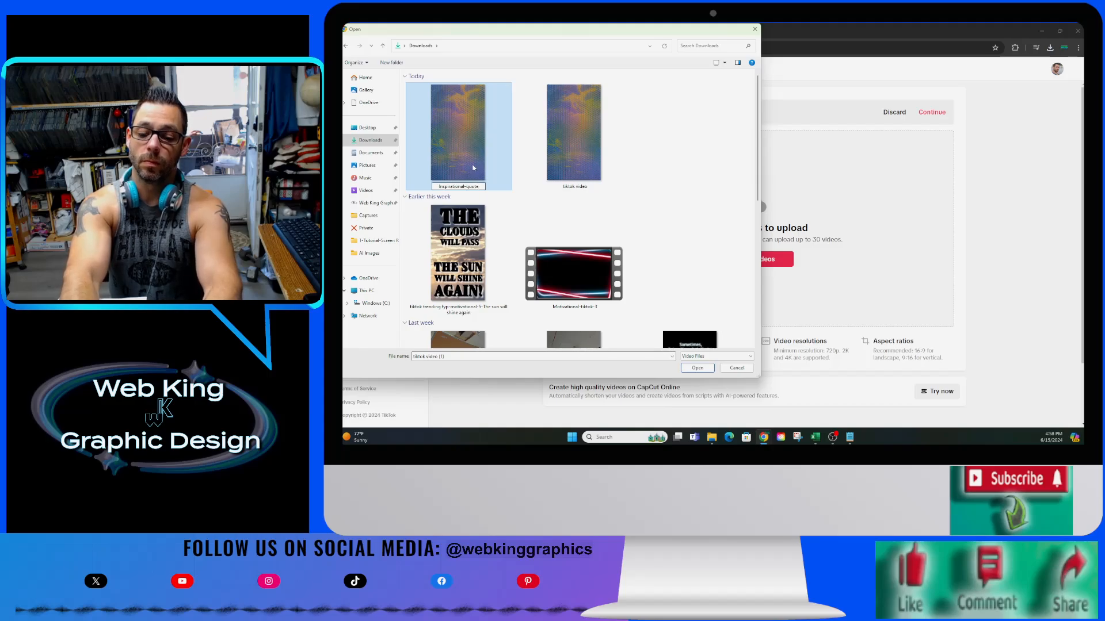
type("s")
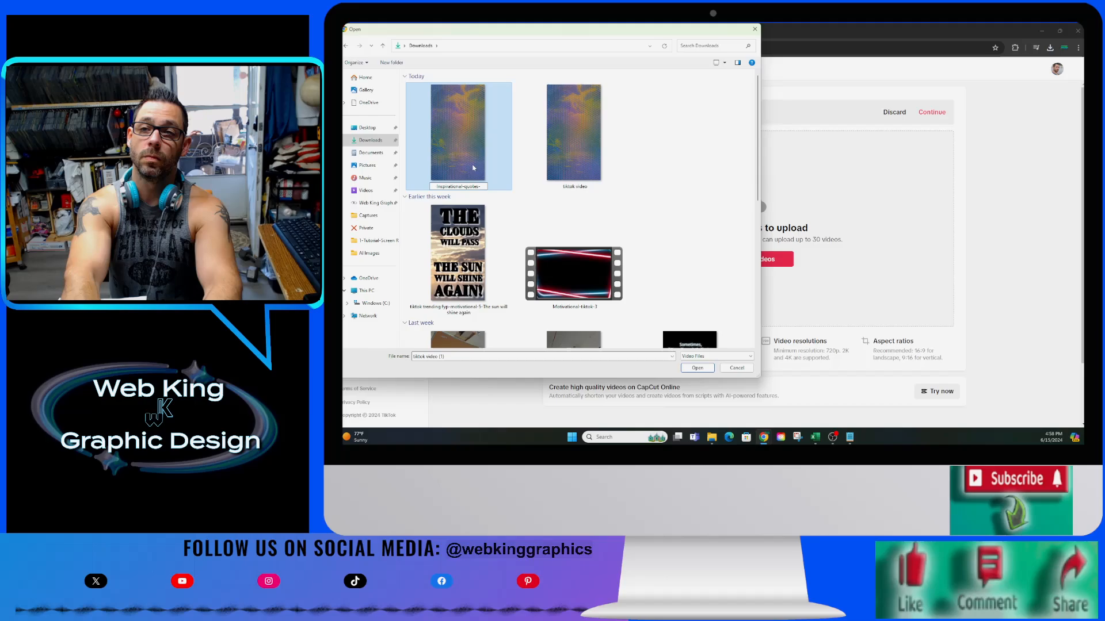
type("-")
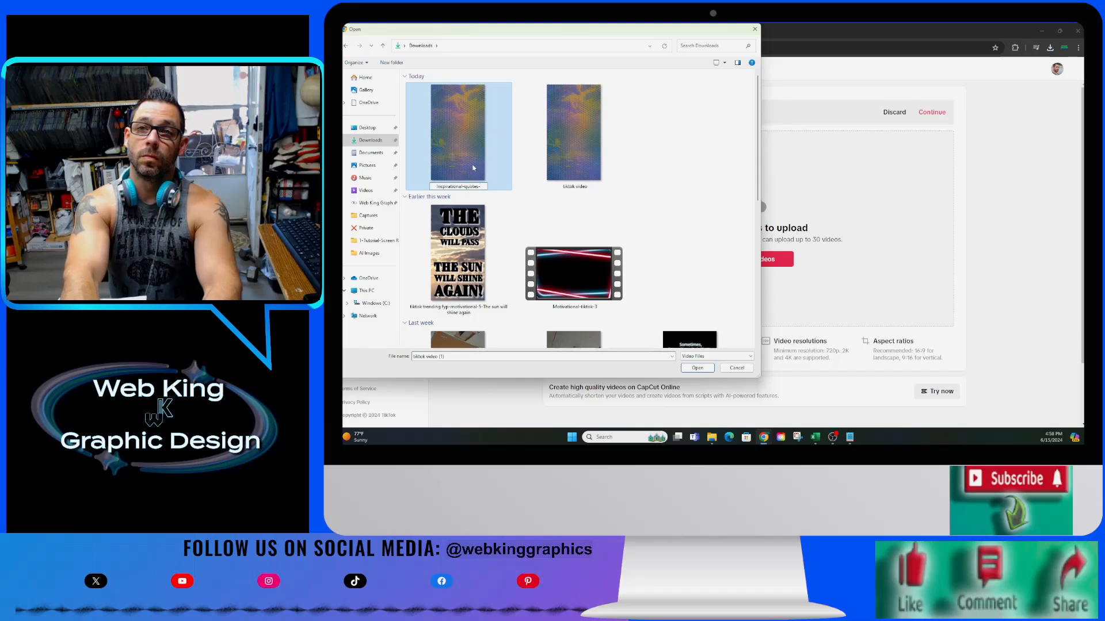
type("motivatio")
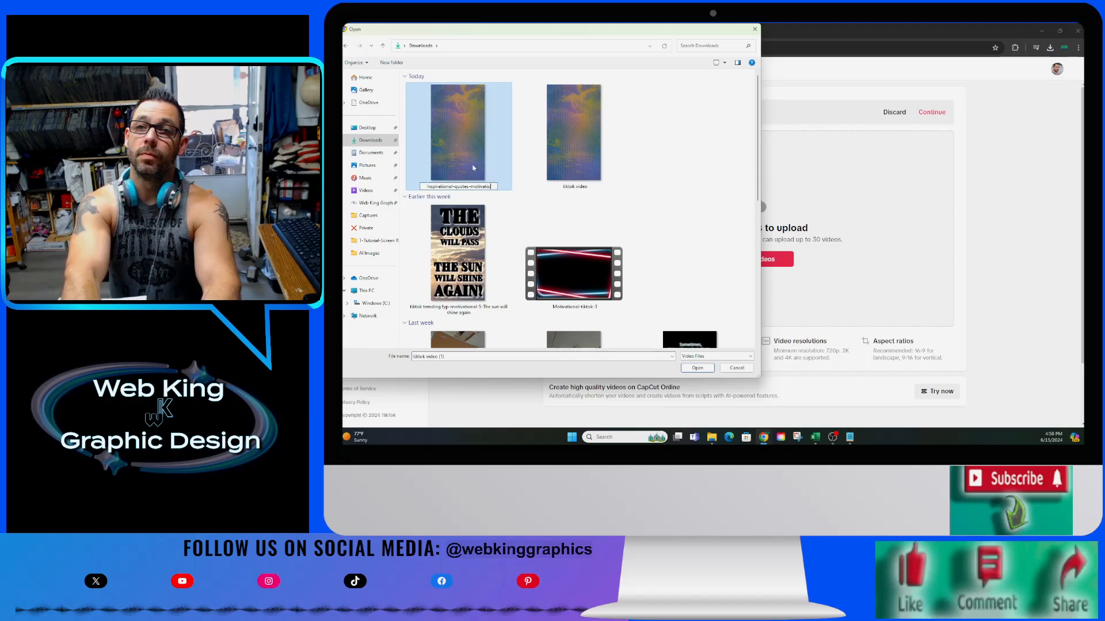
type("nal")
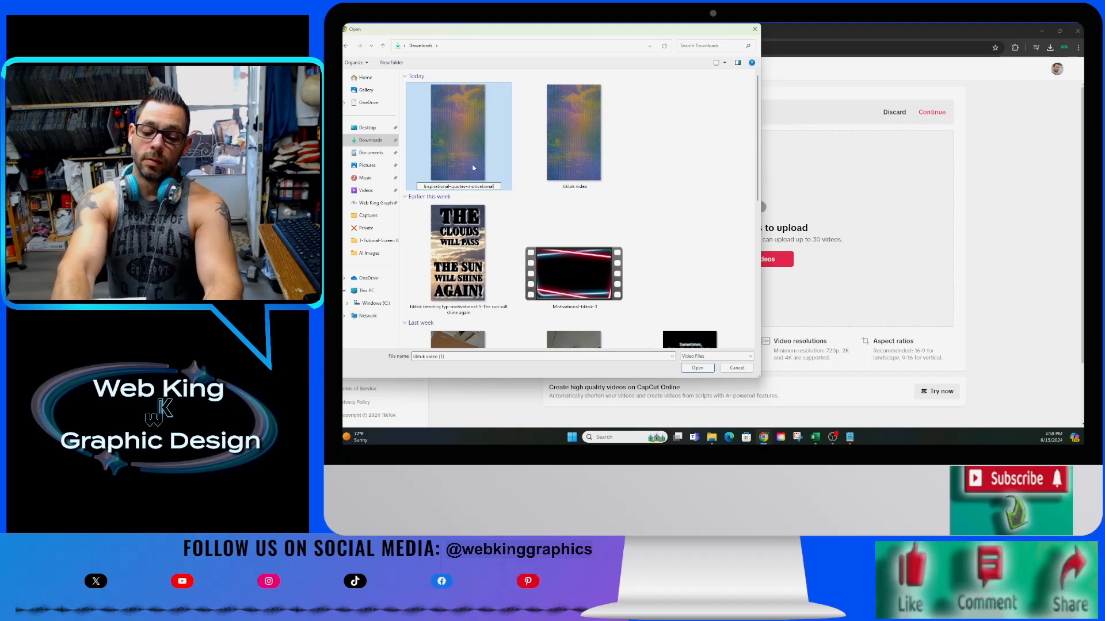
type("-tiktok")
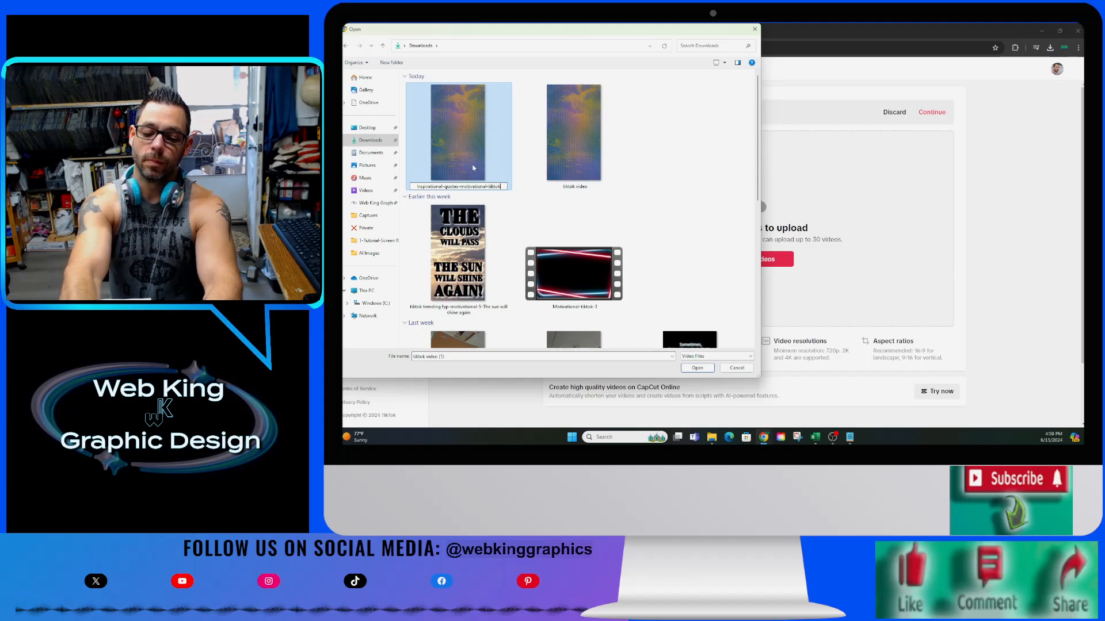
type("-video")
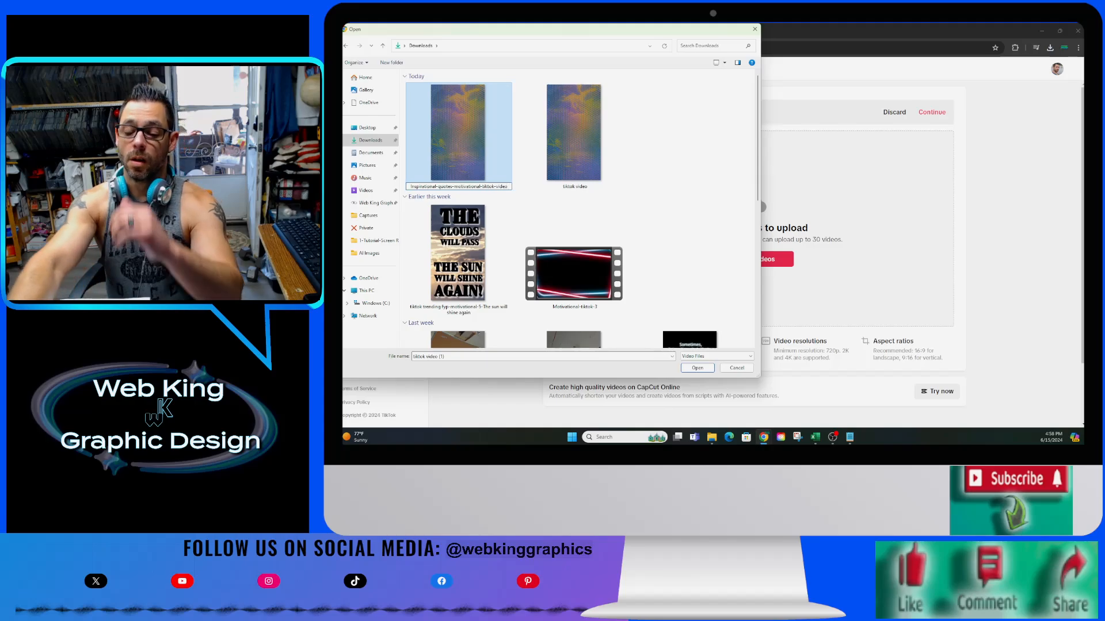
left_click(654, 228)
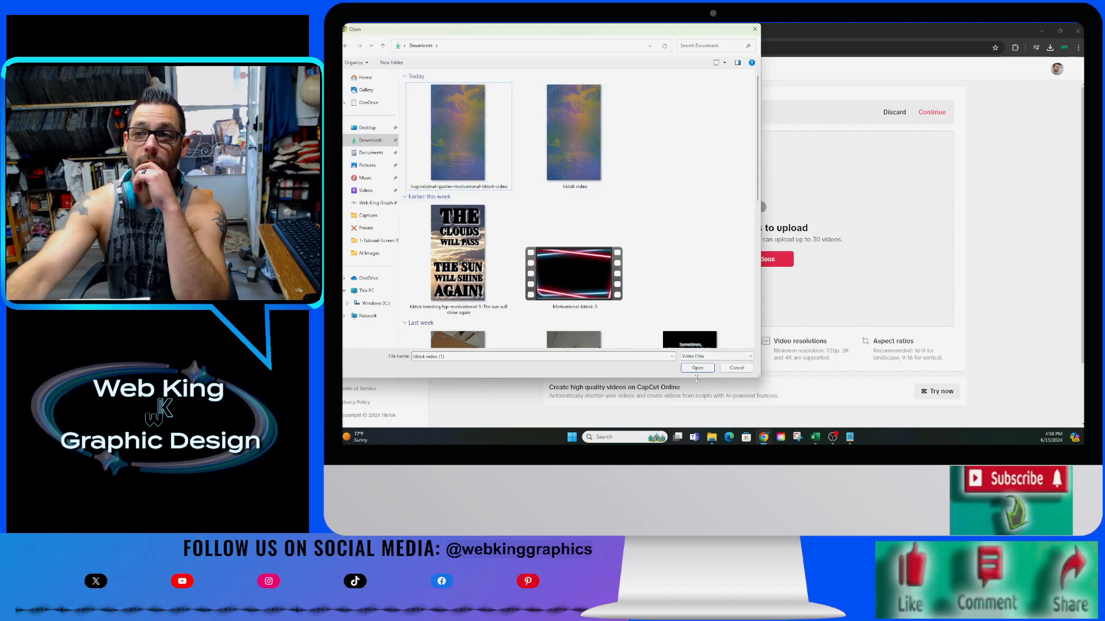
left_click(482, 162)
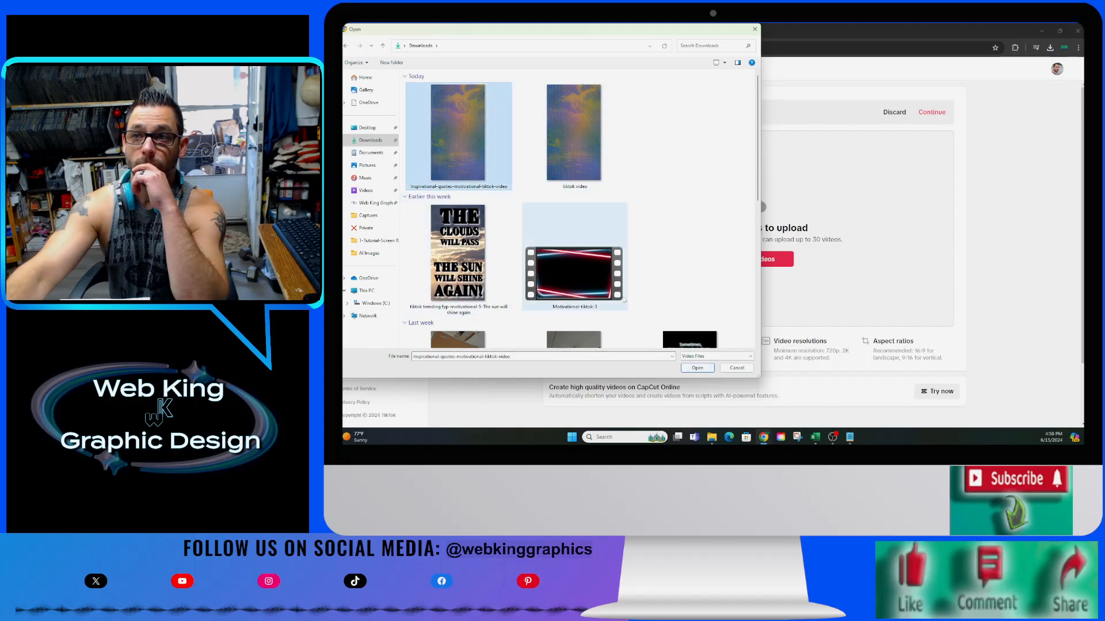
left_click(697, 368)
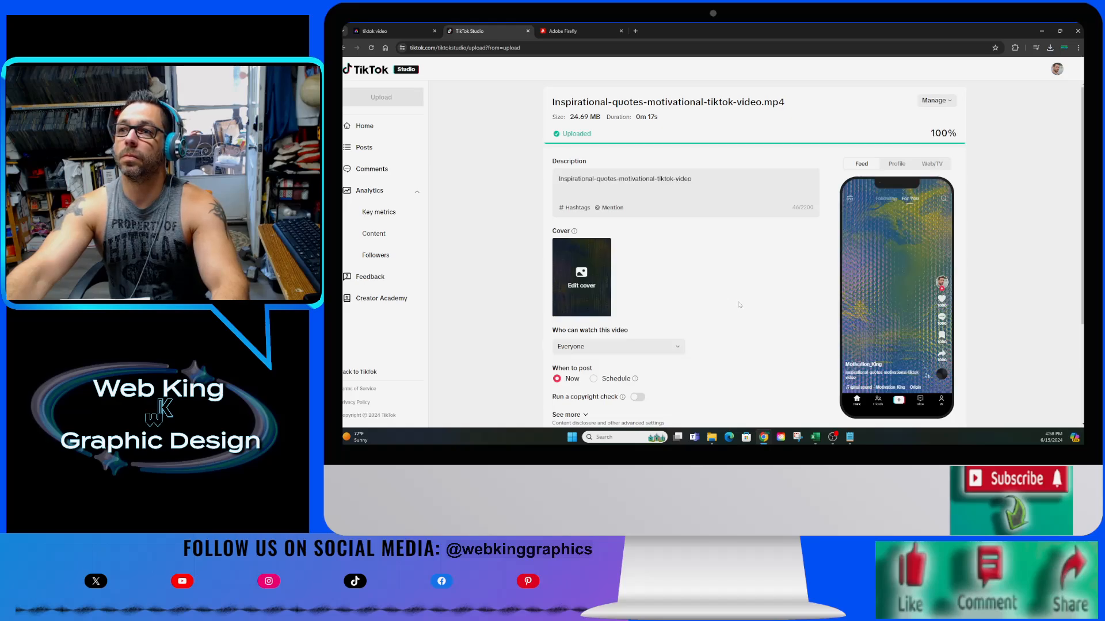
Look over the sound and timeline options in the uploaded video's editor, and leave it without saving.
scroll(739, 304, "down", 3)
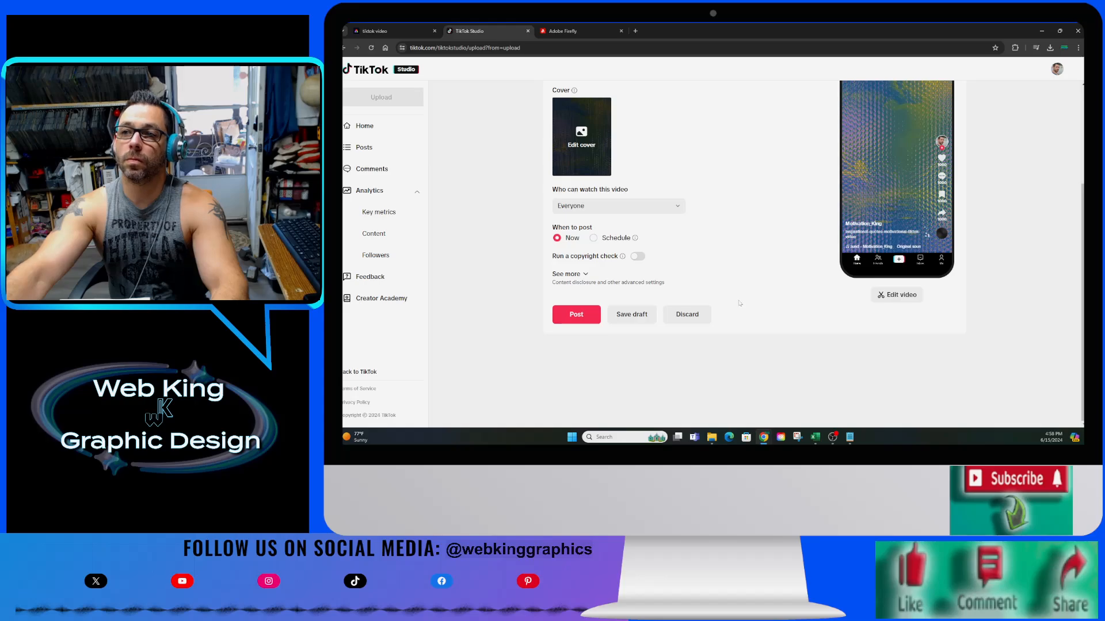
left_click(890, 296)
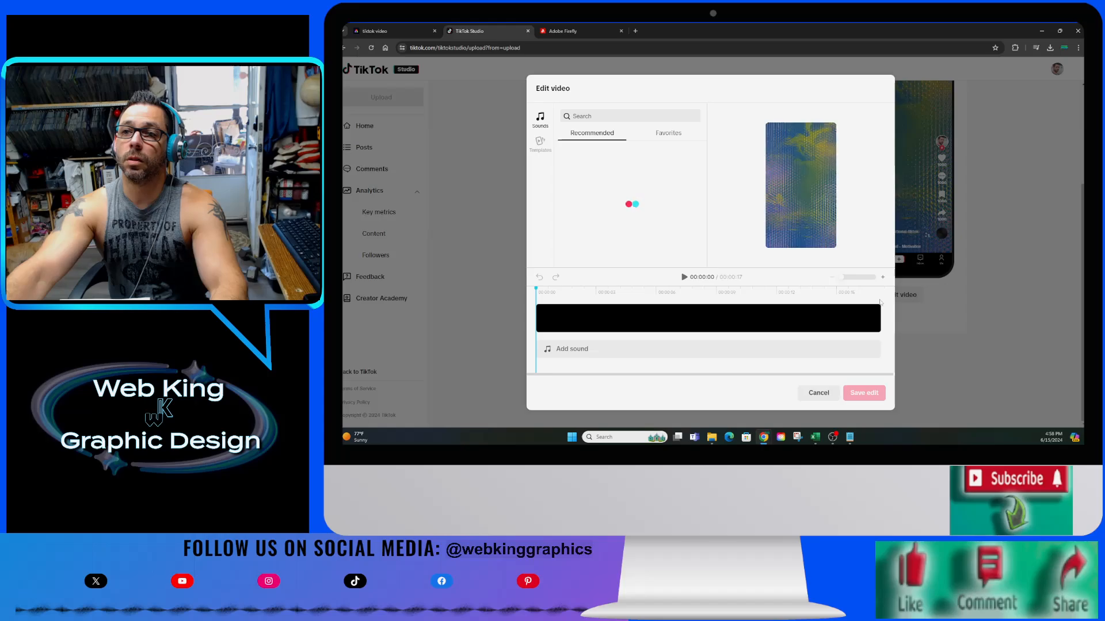
left_click(703, 313)
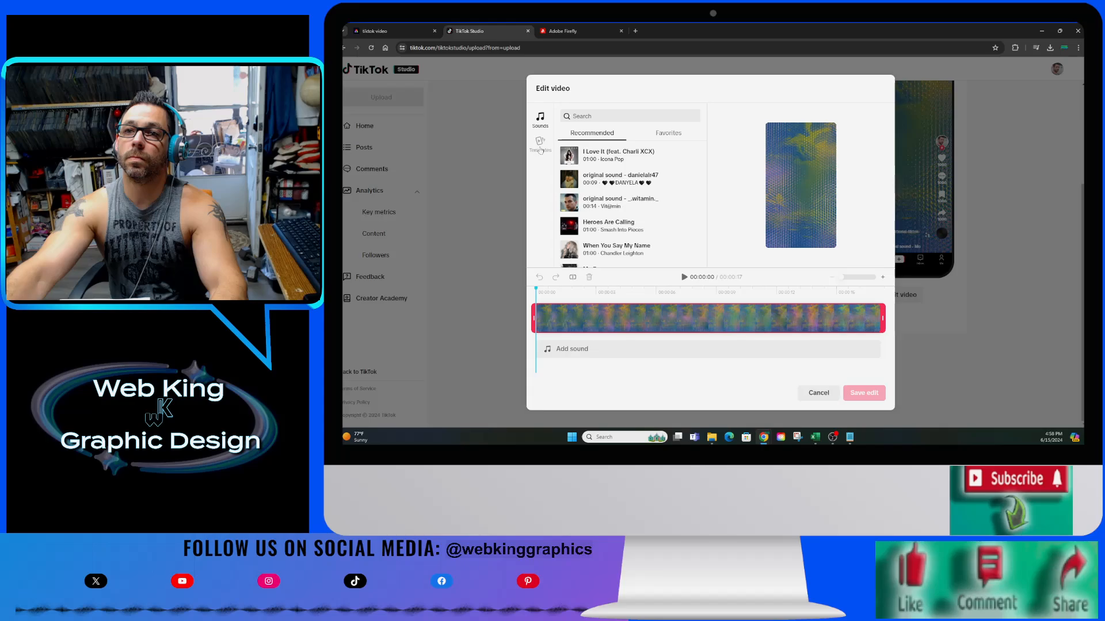
left_click(813, 395)
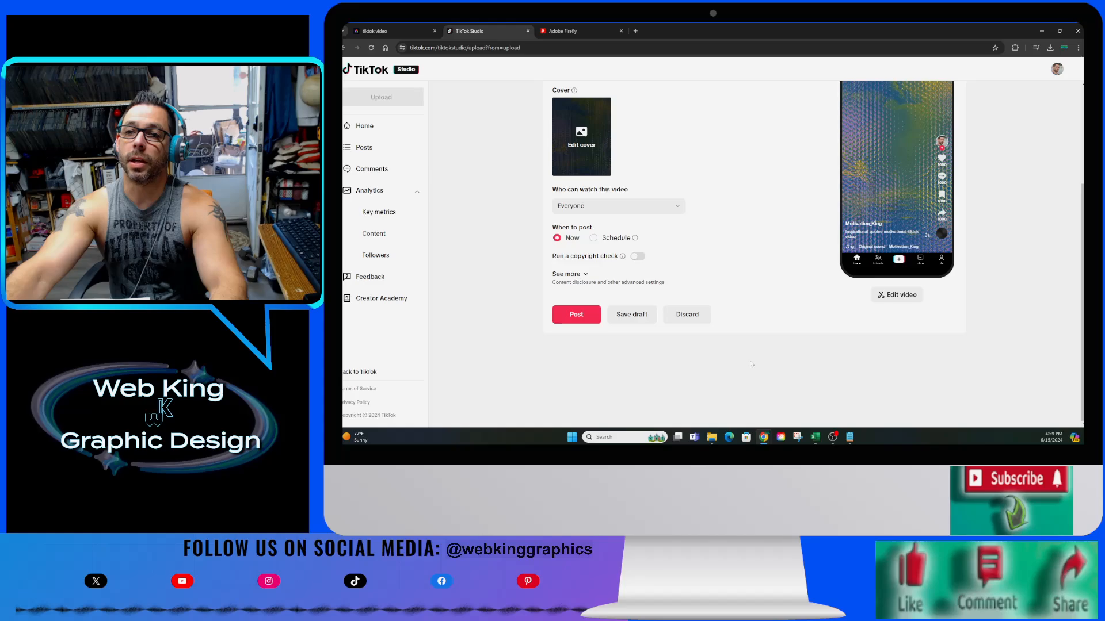
Replace the post's description with the hashtags #inspirational and #motivationalvideo.
scroll(750, 365, "up", 3)
scroll(750, 363, "down", 3)
scroll(750, 364, "up", 3)
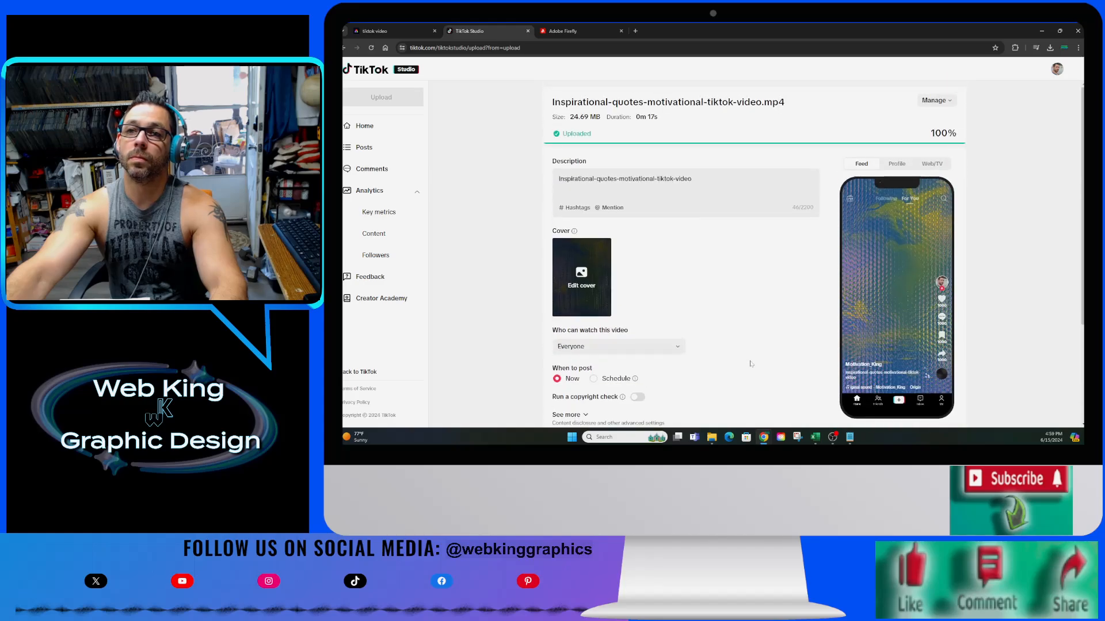
left_click_drag(691, 179, 554, 188)
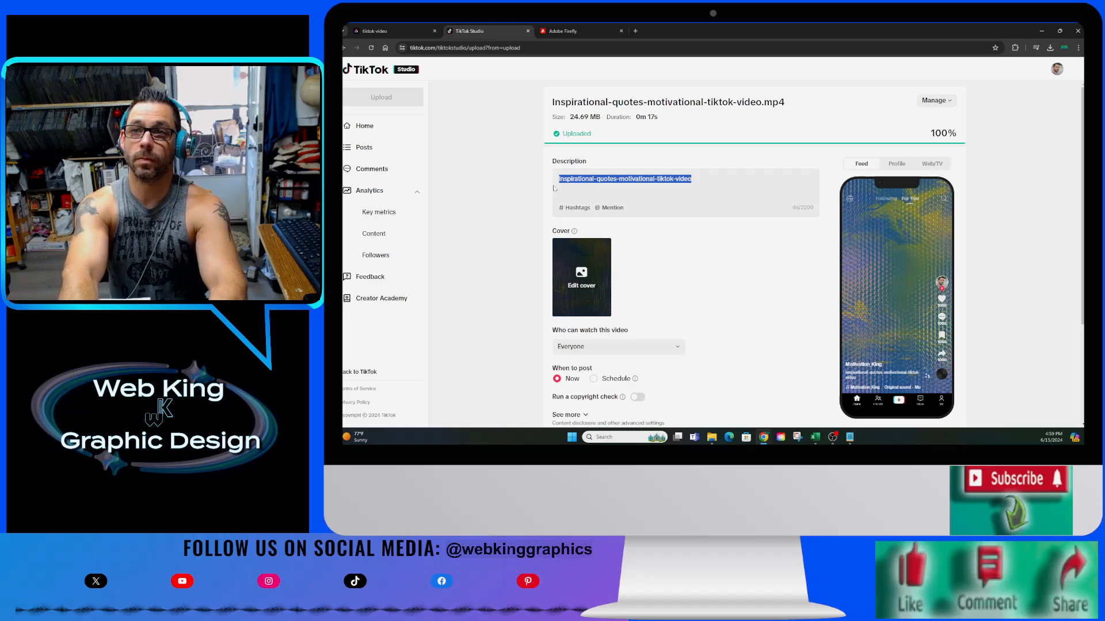
key("BackSpace")
key("BackSpace")
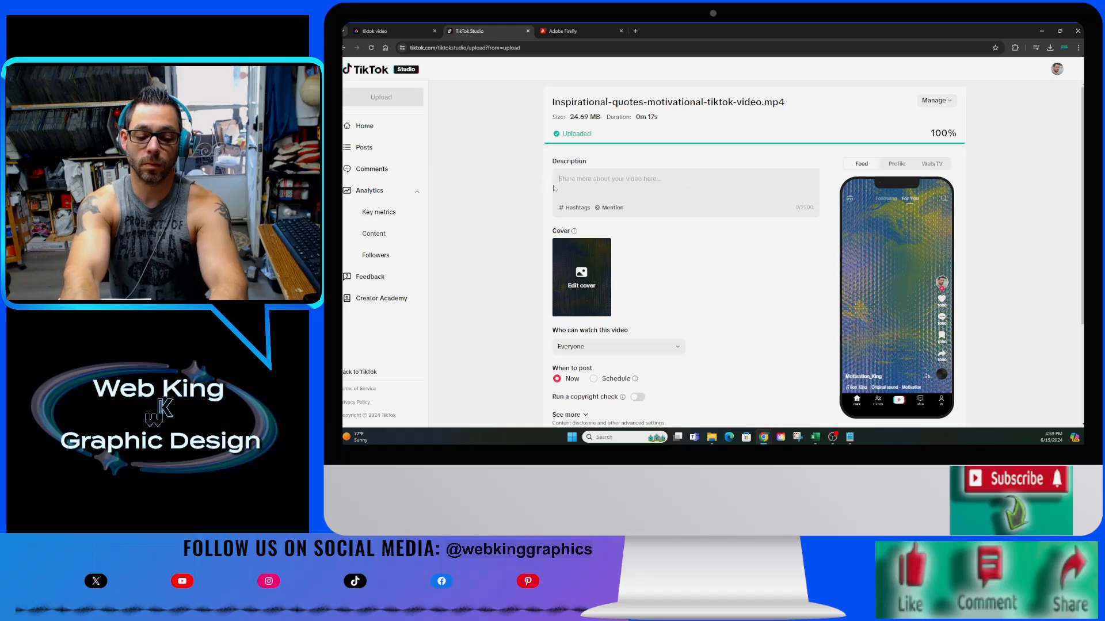
type("#insp")
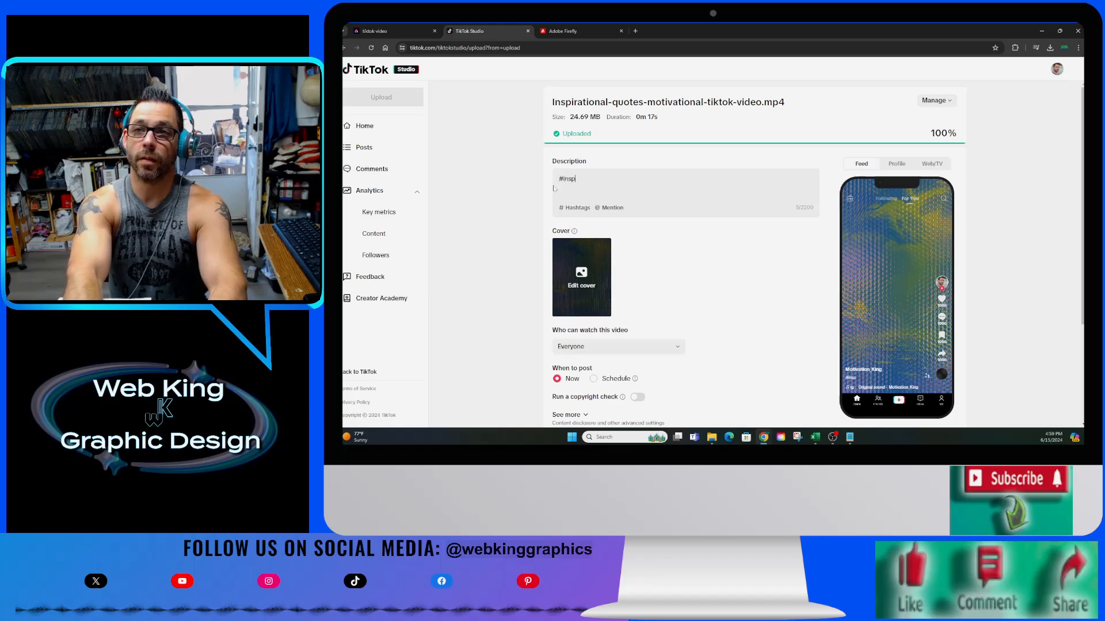
type("ri")
key("BackSpace")
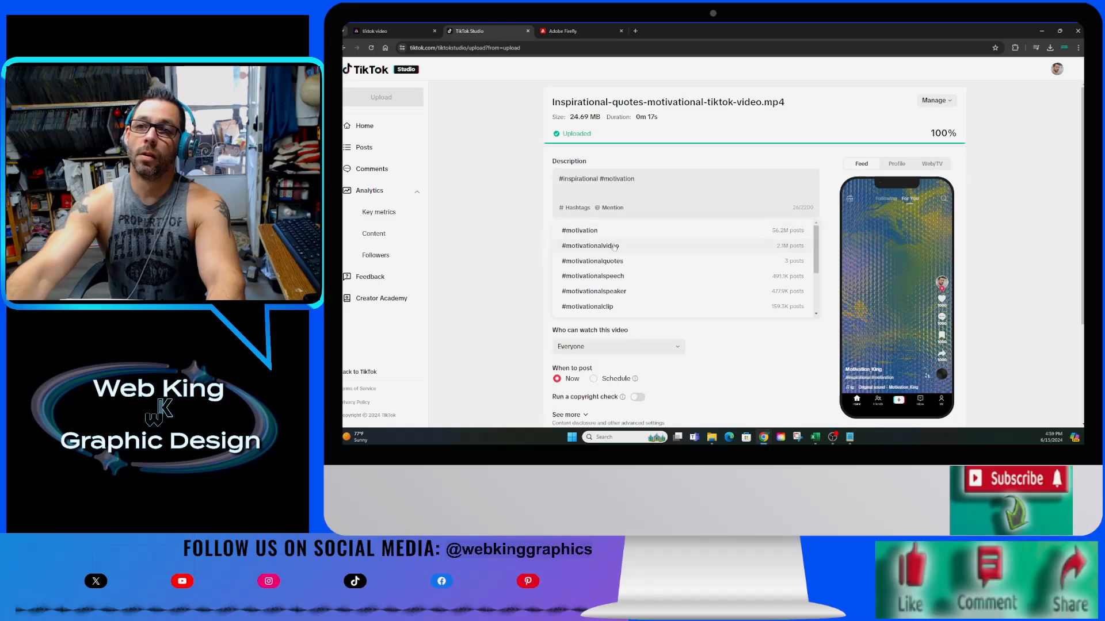
left_click(614, 247)
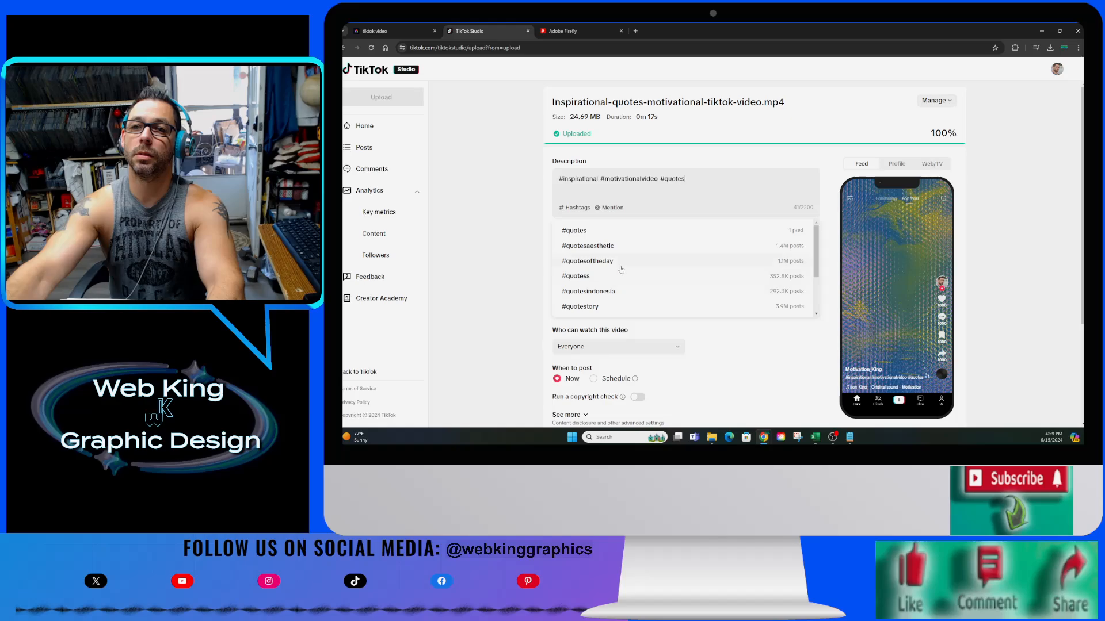
Add the hashtags #quotesoftheday and #fypシviral to the end of the description.
left_click(621, 267)
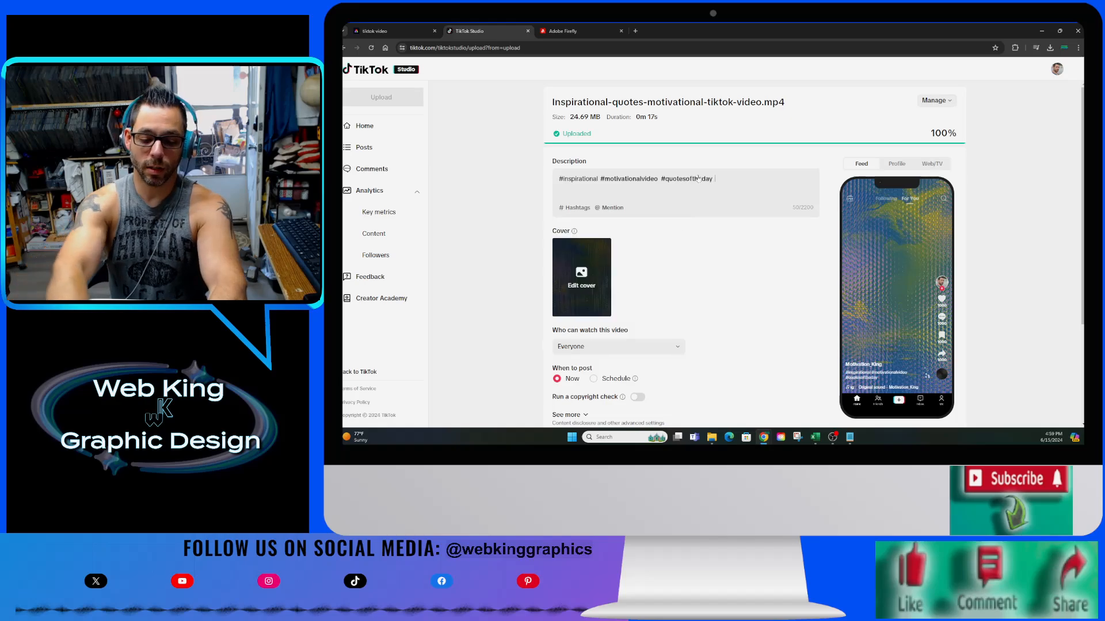
type("#")
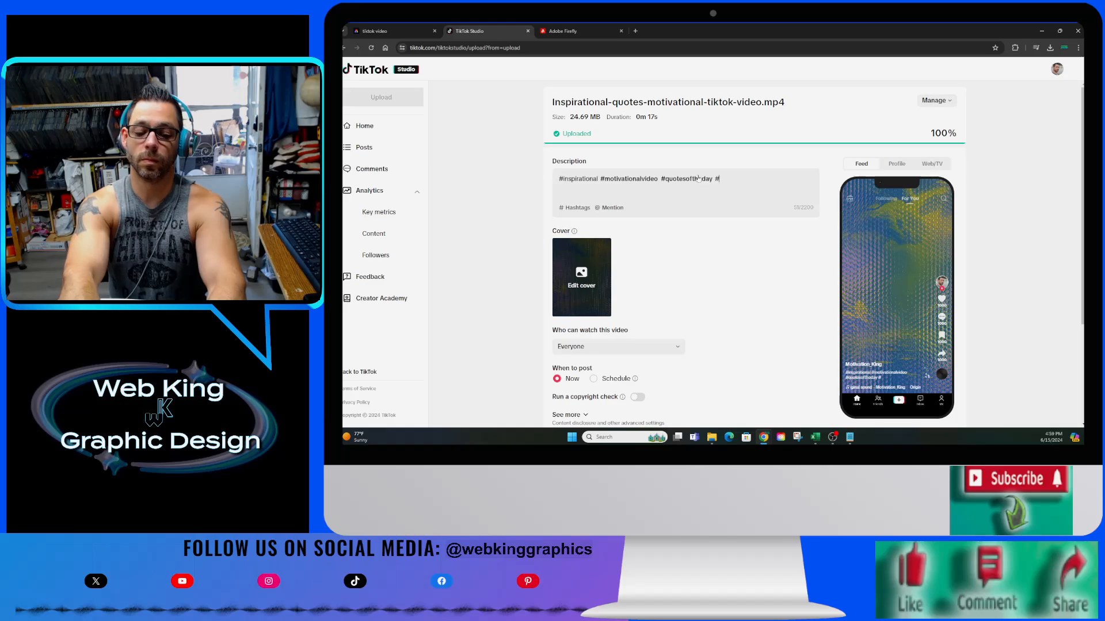
type("fyp")
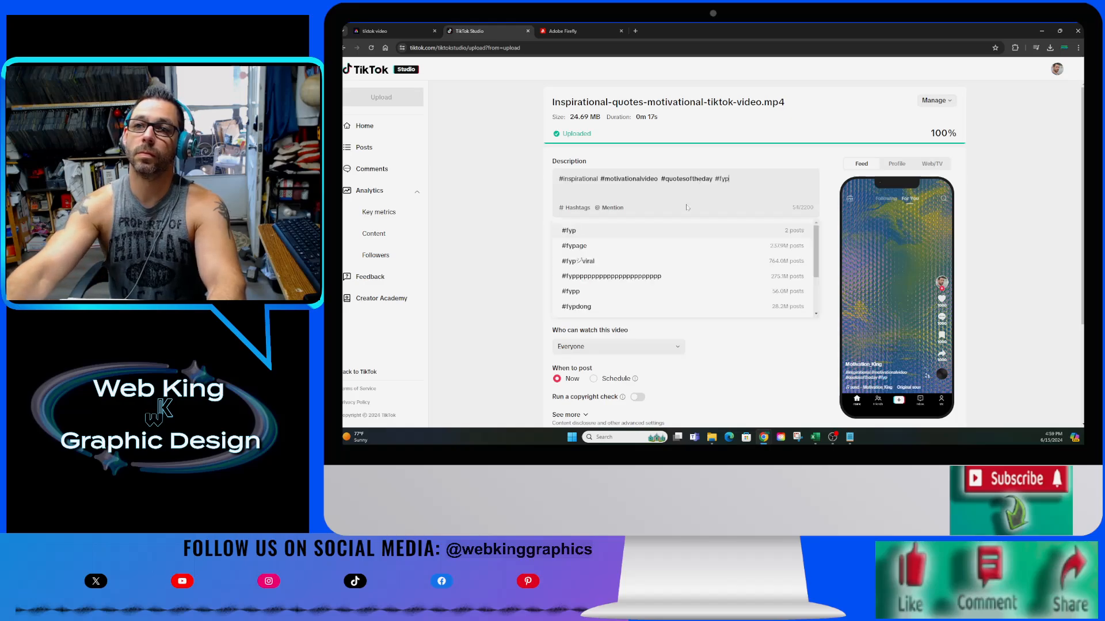
left_click(664, 262)
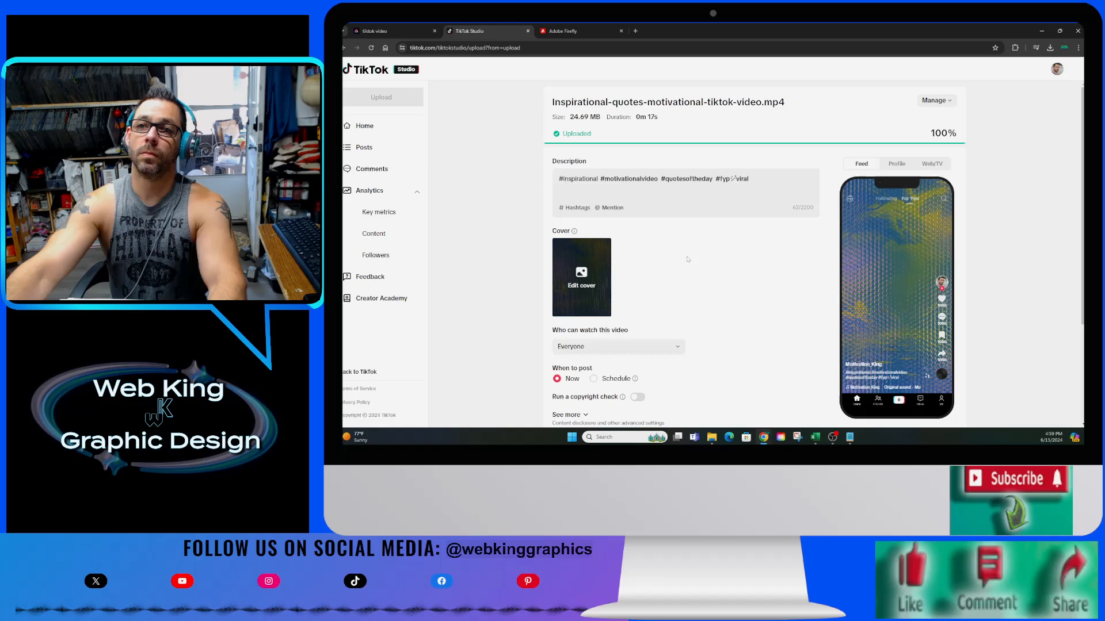
Try several frames of the video for the cover and set the frame at 00:00 as the cover.
scroll(651, 310, "down", 5)
left_click(584, 151)
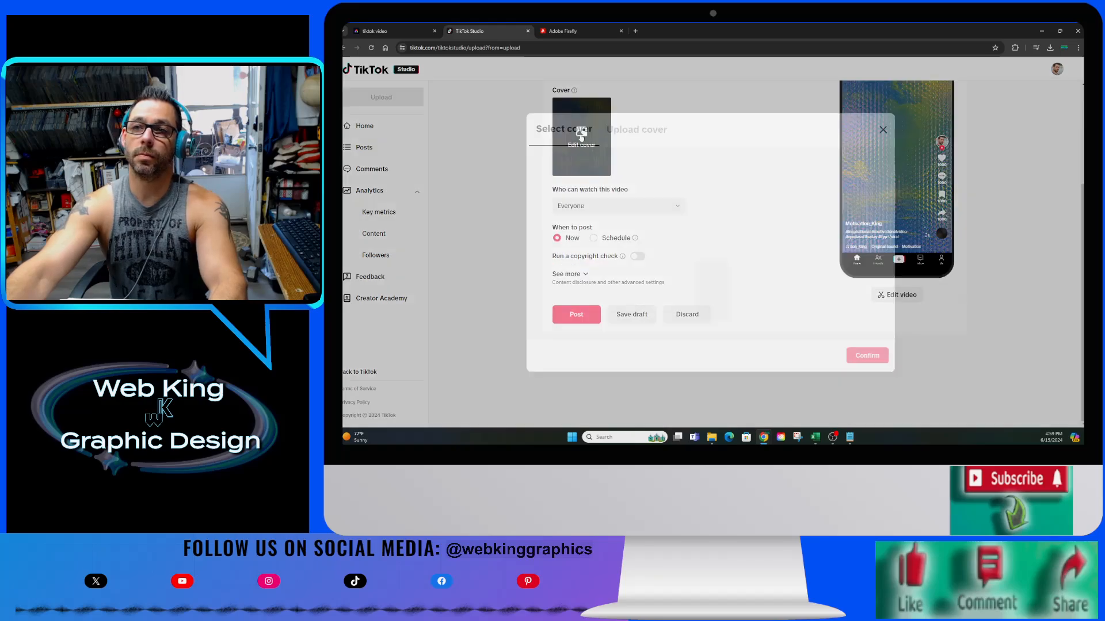
left_click(668, 309)
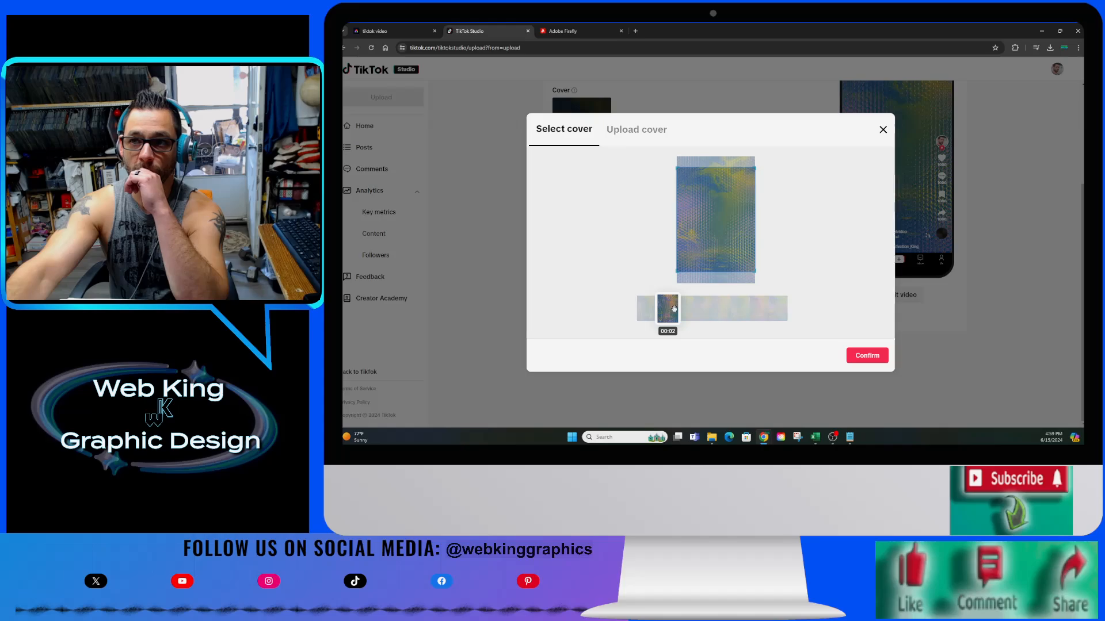
left_click_drag(668, 309, 722, 309)
left_click(684, 309)
left_click(659, 310)
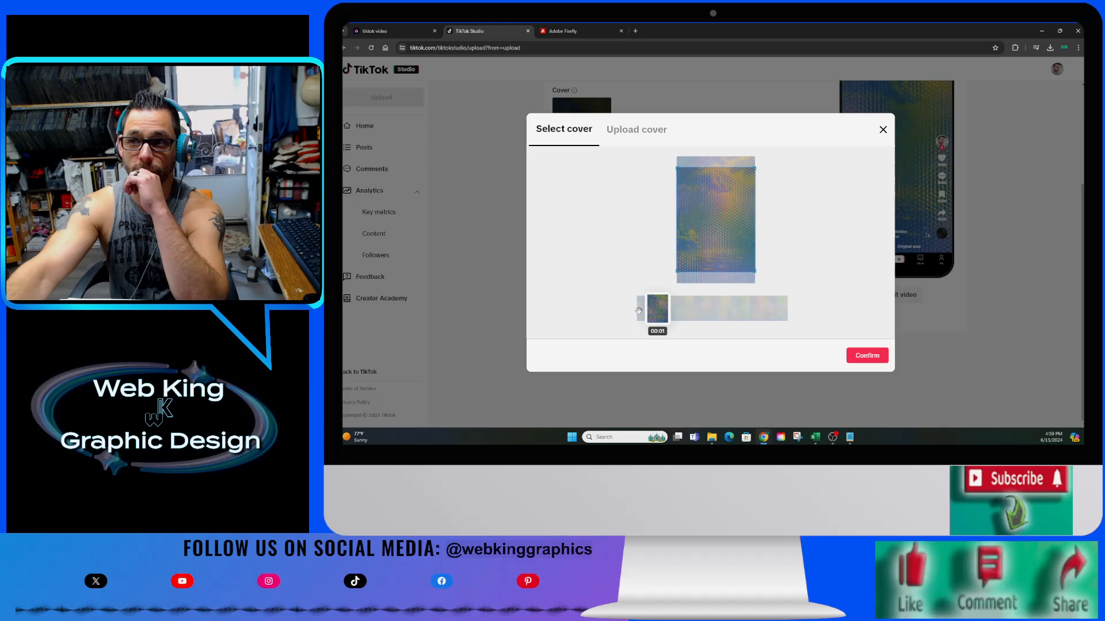
left_click(646, 309)
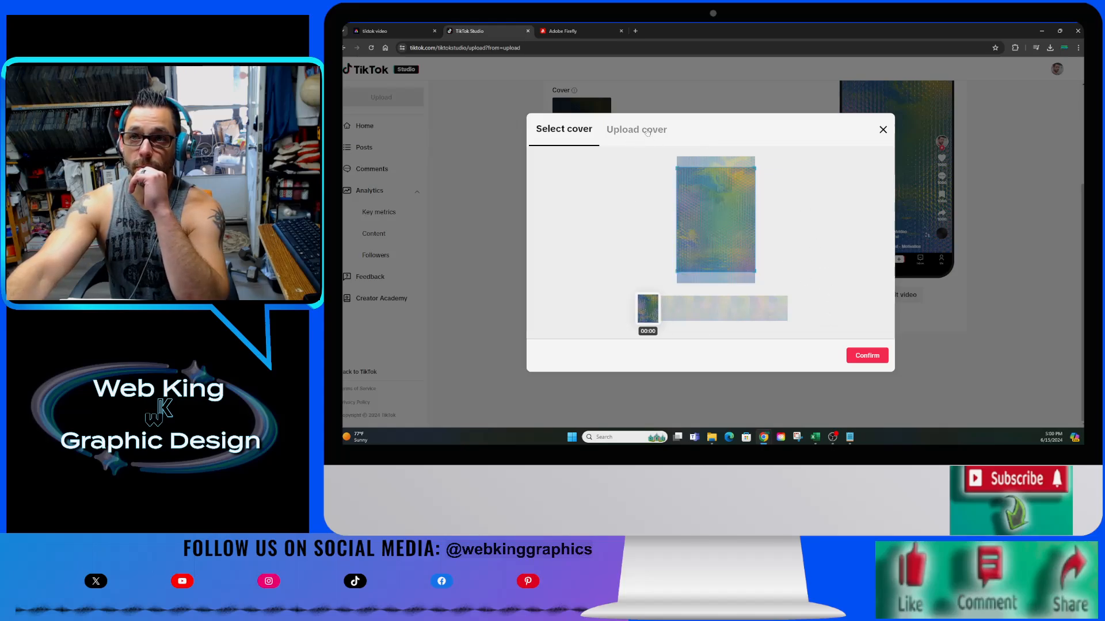
left_click(871, 357)
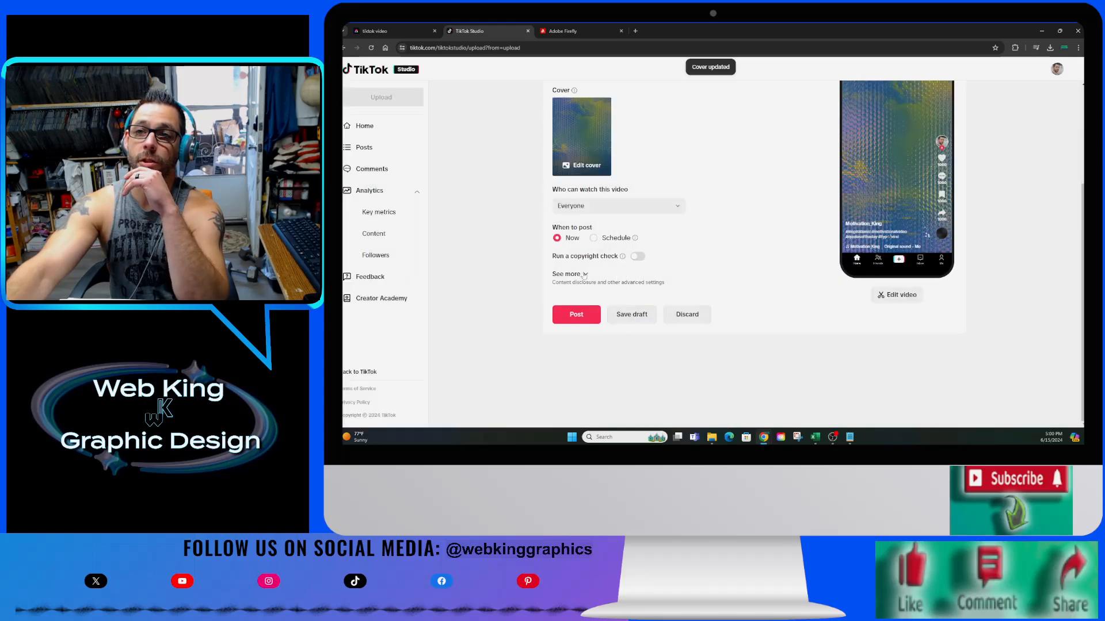
Turn on the copyright check and, in the advanced settings, the AI-generated content label for the post.
left_click(575, 274)
left_click(637, 256)
scroll(695, 340, "down", 2)
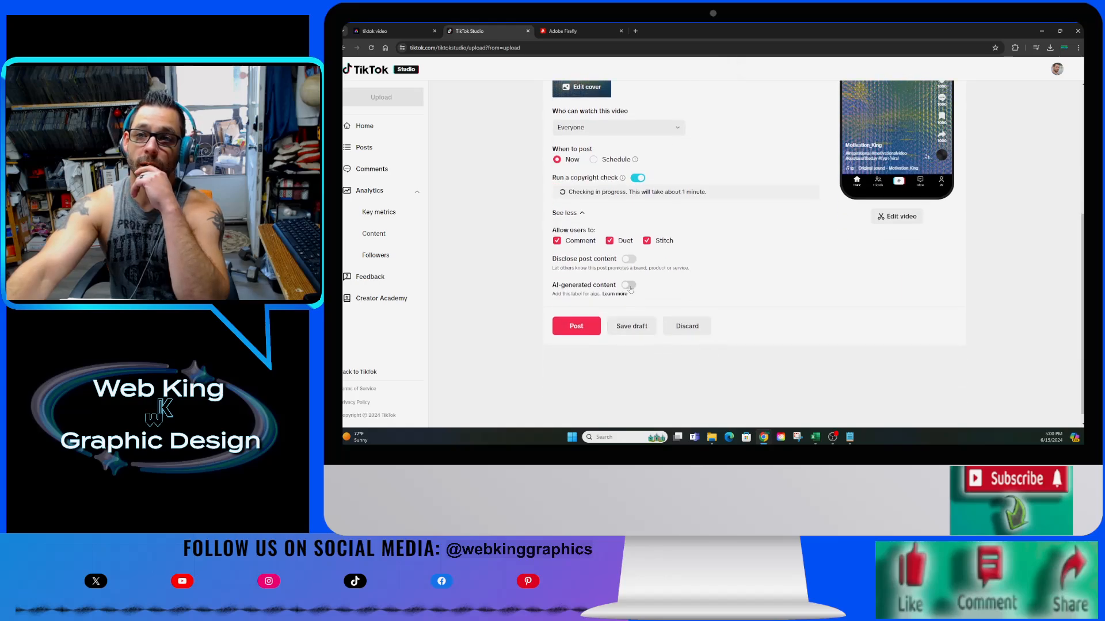
left_click(629, 285)
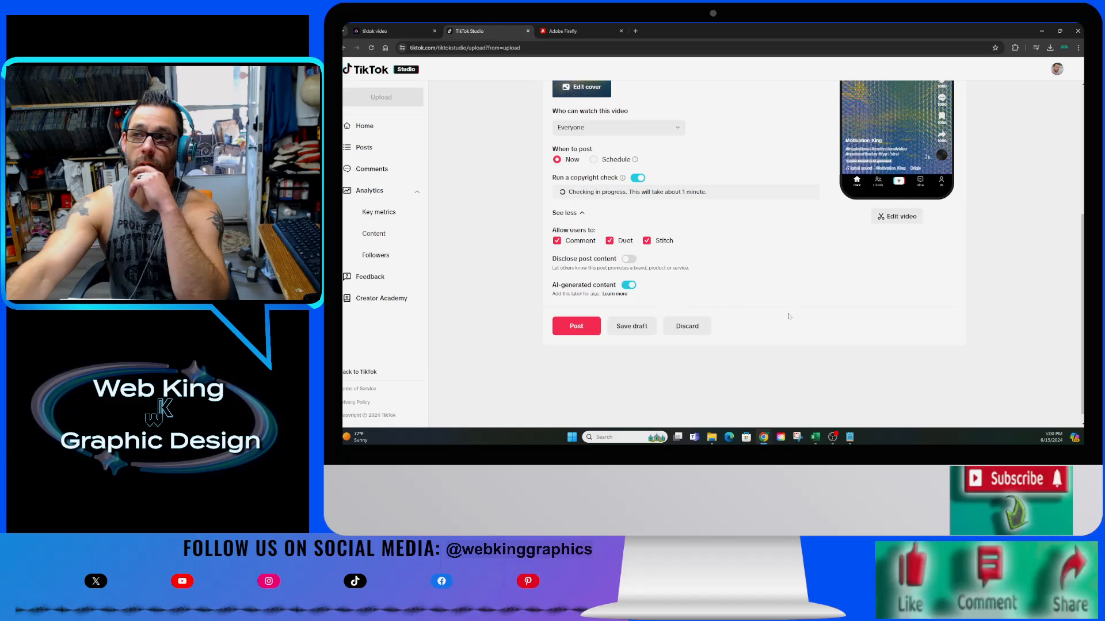
Review the post's settings and save the post as a draft.
scroll(776, 331, "up", 3)
scroll(776, 330, "down", 3)
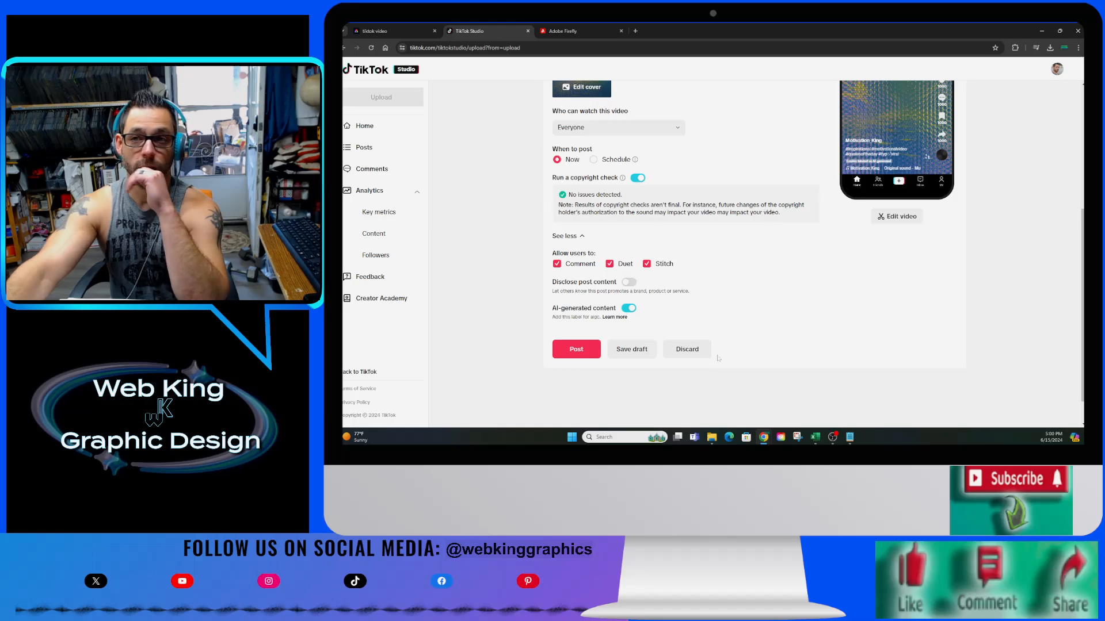
left_click(632, 349)
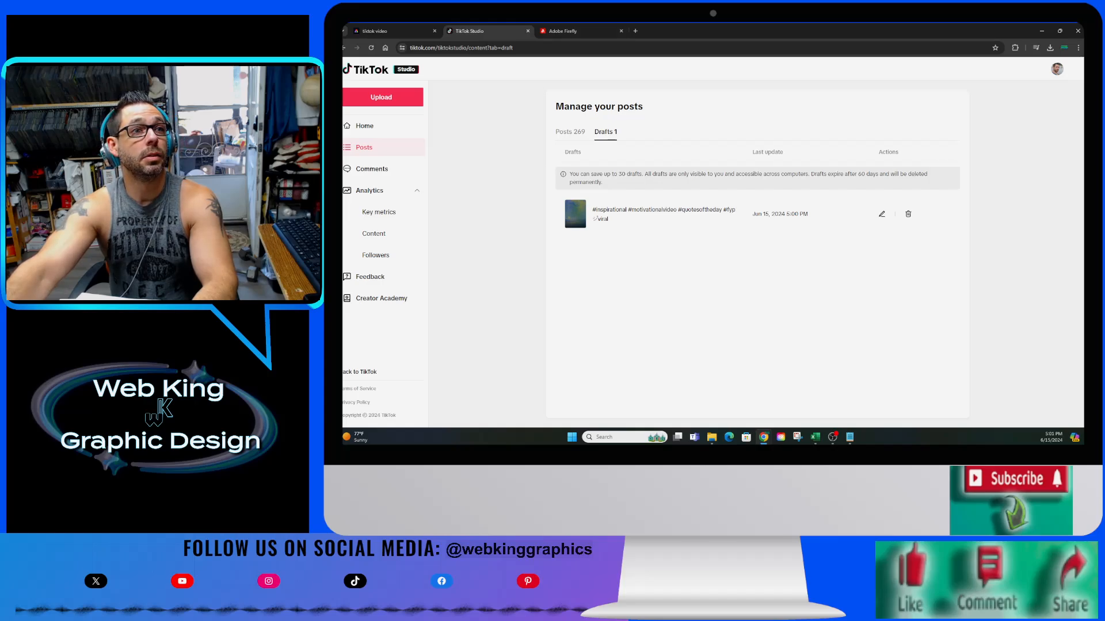
key("alt+Tab")
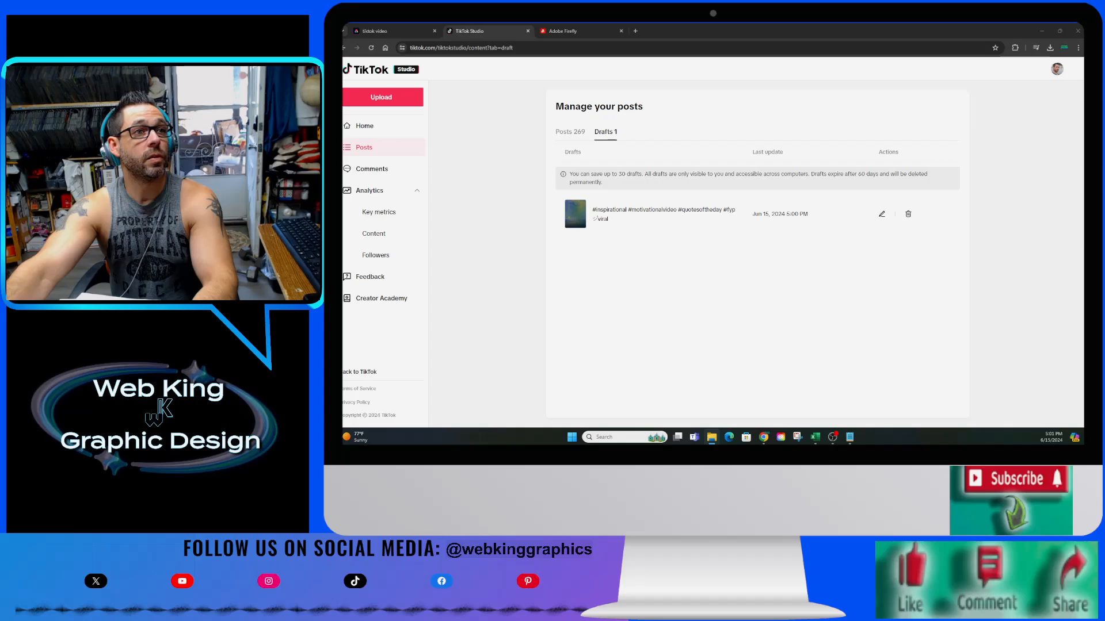